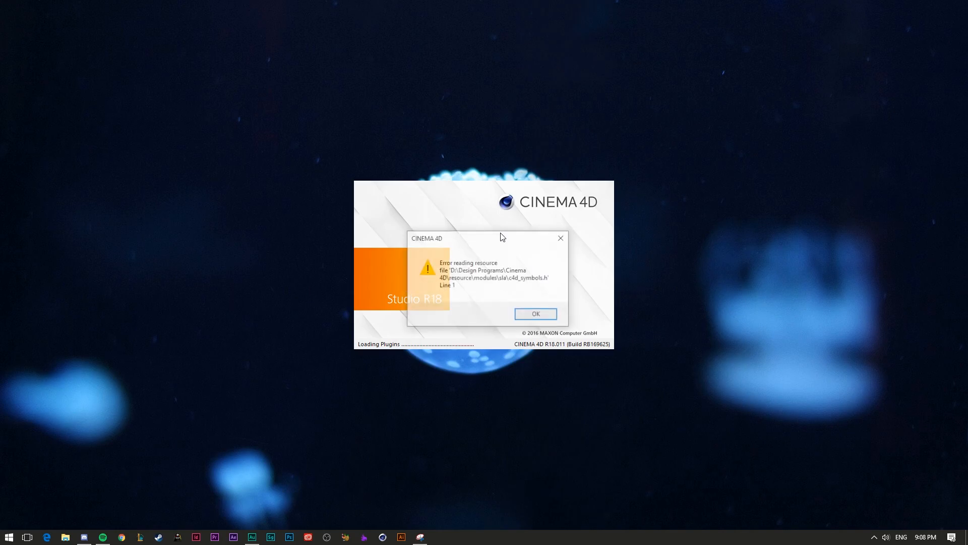
- Dismiss the startup resource error and the MAXON User Participation Program window
{"action": "left_click", "coordinate": [540, 312]}
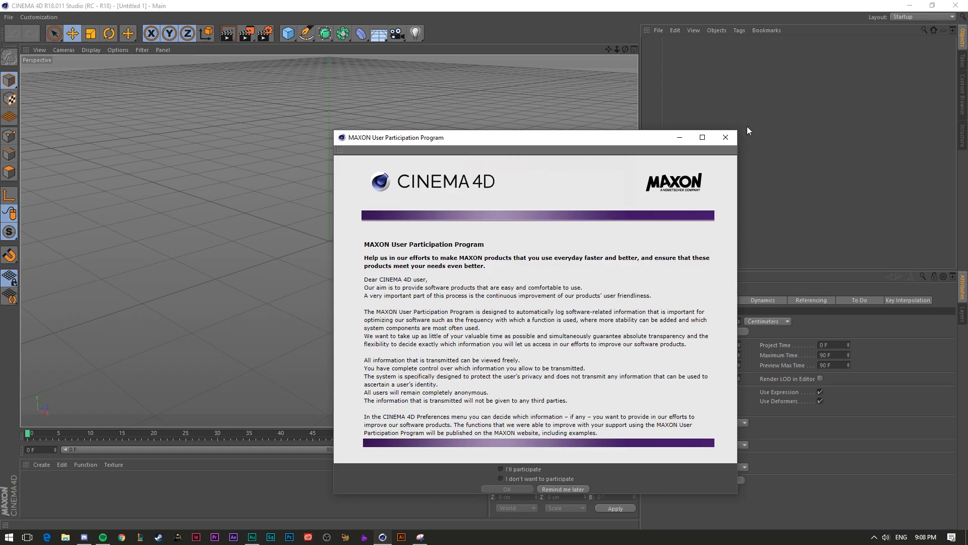
{"action": "left_click", "coordinate": [702, 137]}
{"action": "left_click", "coordinate": [932, 5]}
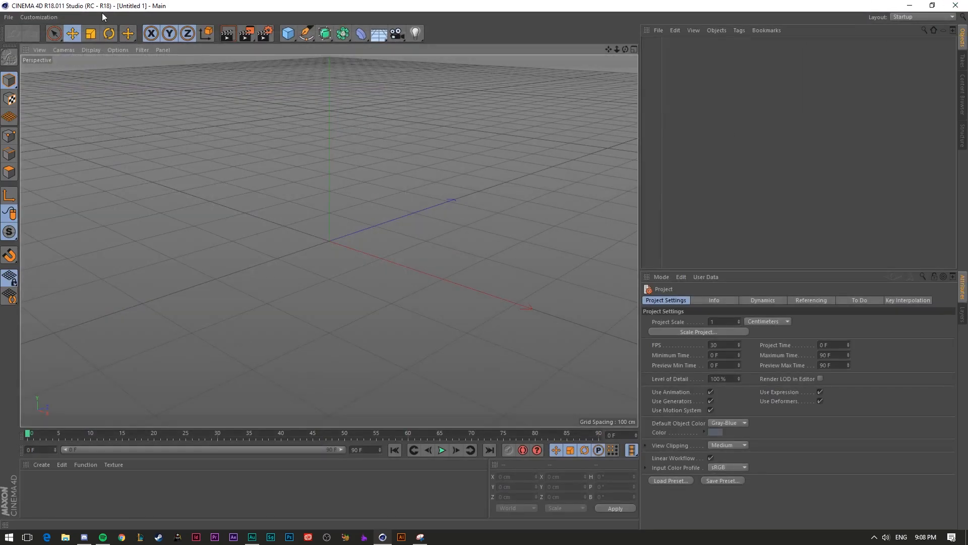
- Switch the interface layout from Startup to Standard
{"action": "left_click", "coordinate": [9, 17]}
{"action": "left_click", "coordinate": [303, 4]}
{"action": "left_click", "coordinate": [39, 18]}
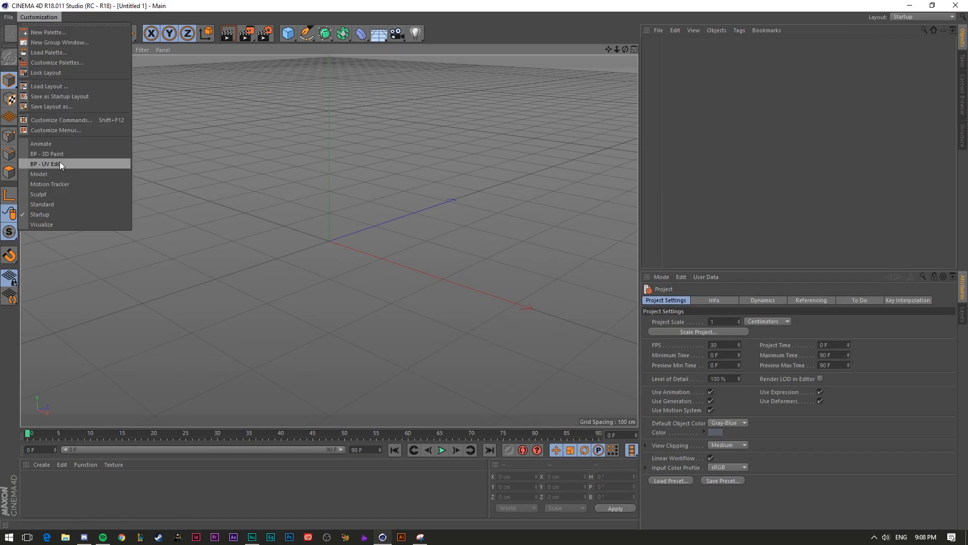
{"action": "left_click", "coordinate": [50, 205]}
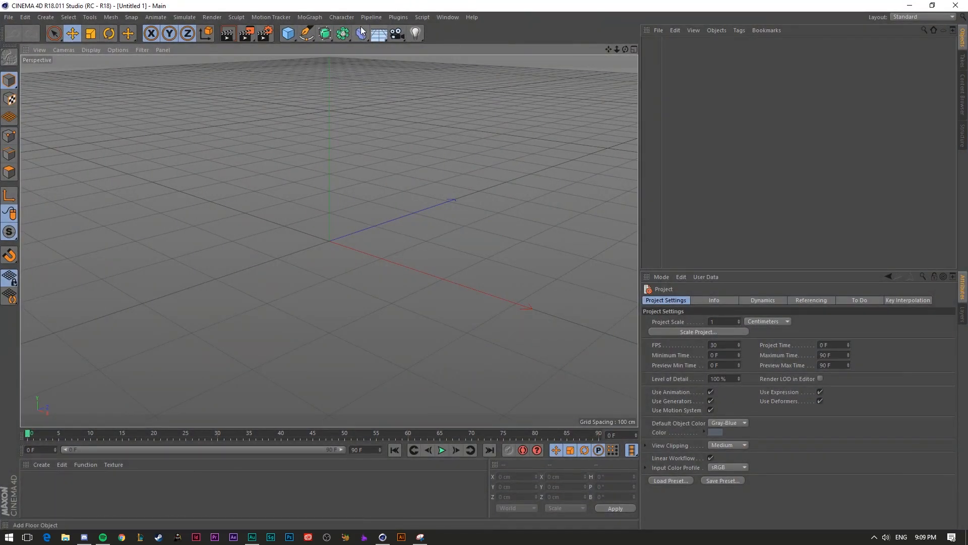
- Open Lightroom.c4d from the Tutorial 1 folder and select its MoText object
{"action": "left_click", "coordinate": [7, 18]}
{"action": "left_click", "coordinate": [23, 42]}
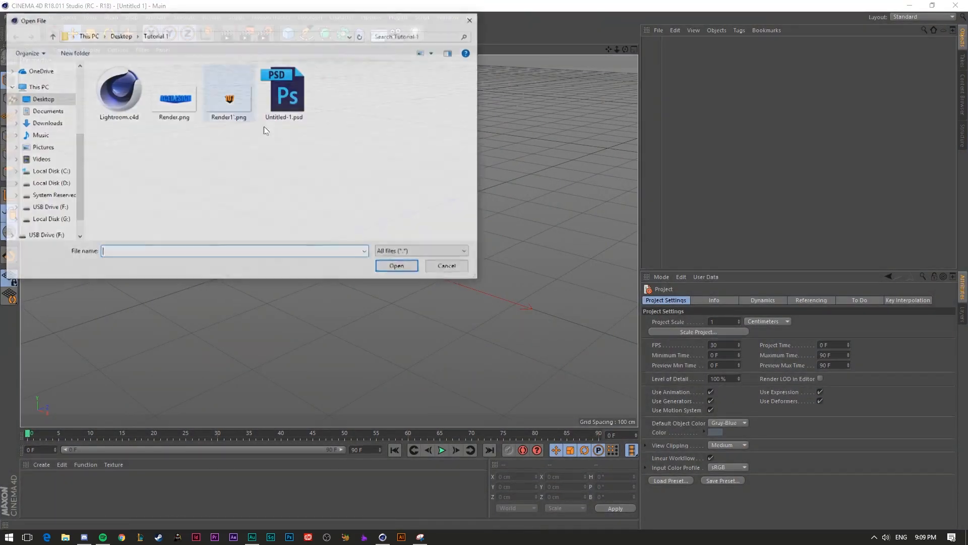
{"action": "double_click", "coordinate": [106, 105]}
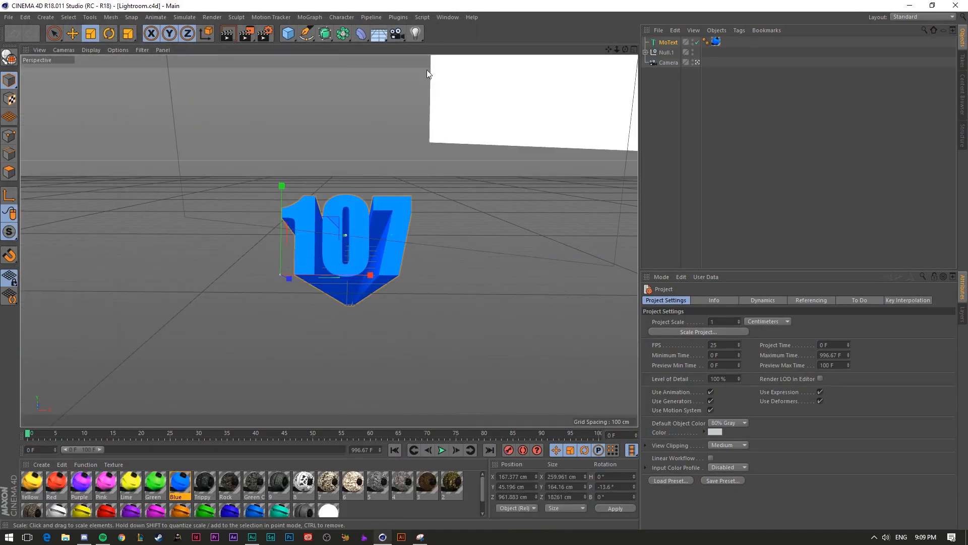
{"action": "left_click", "coordinate": [664, 43]}
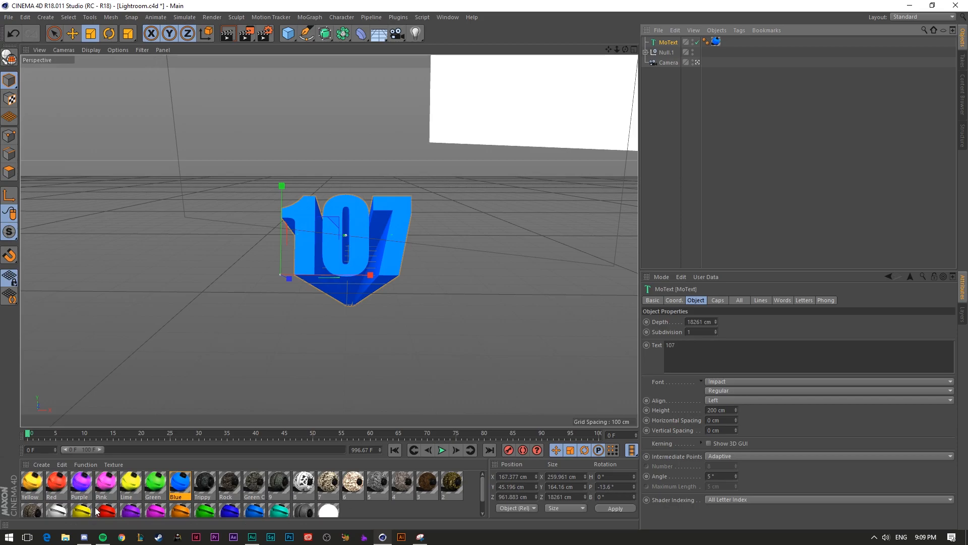
{"action": "left_click", "coordinate": [65, 537]}
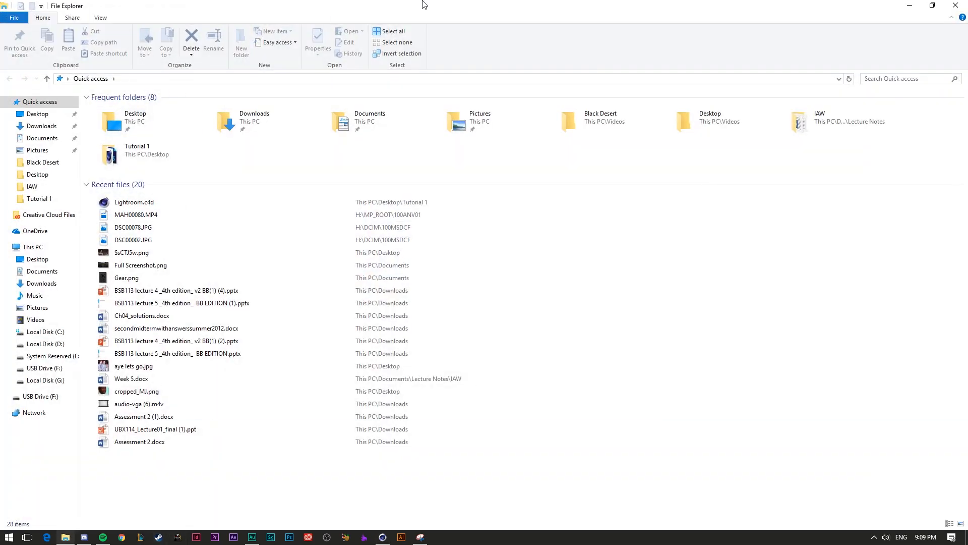
{"action": "left_click_drag", "start_coordinate": [419, 4], "coordinate": [0, 29]}
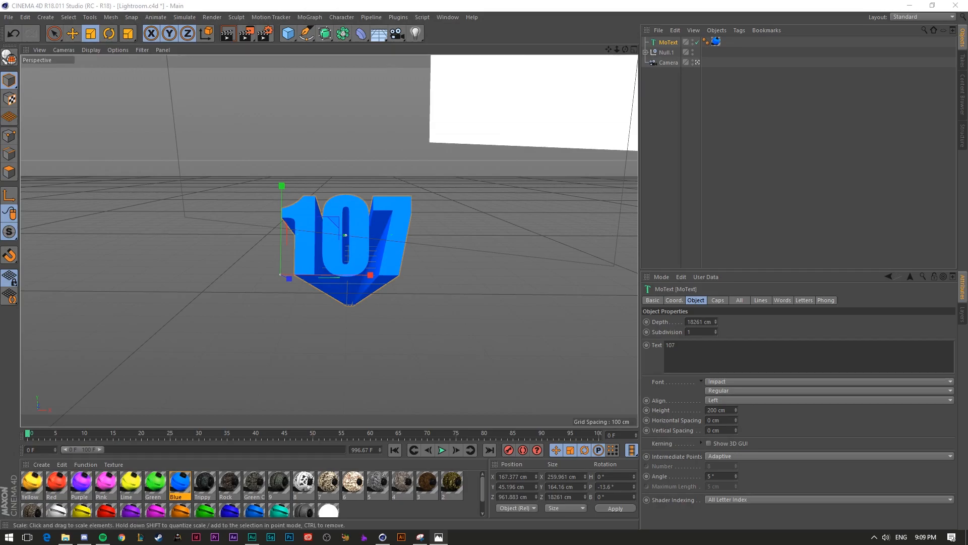
{"action": "left_click", "coordinate": [716, 187]}
- Replace the MoText object's text with "Design"
{"action": "left_click", "coordinate": [667, 43]}
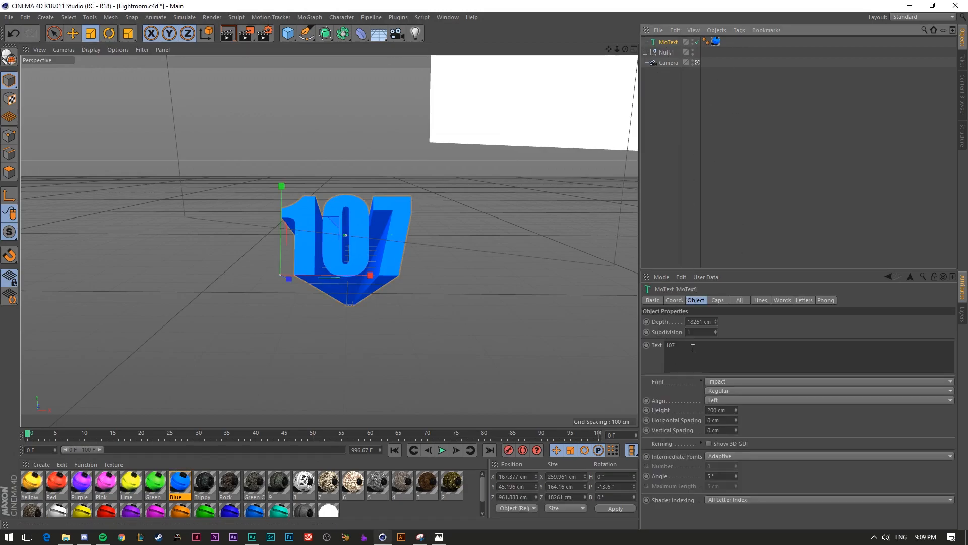
{"action": "double_click", "coordinate": [670, 345]}
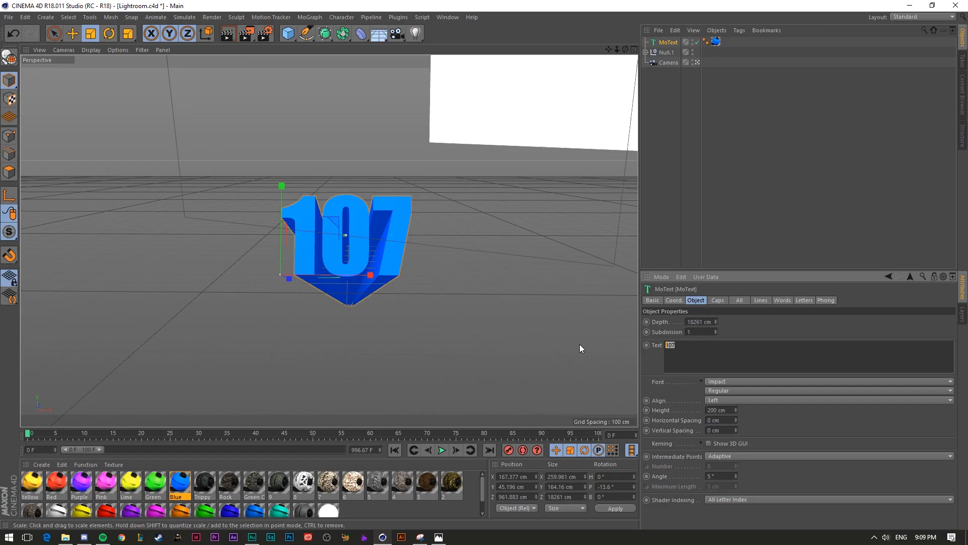
{"action": "key", "text": "BackSpace"}
{"action": "type", "text": "Design"}
{"action": "double_click", "coordinate": [675, 345]}
{"action": "key", "text": "e"}
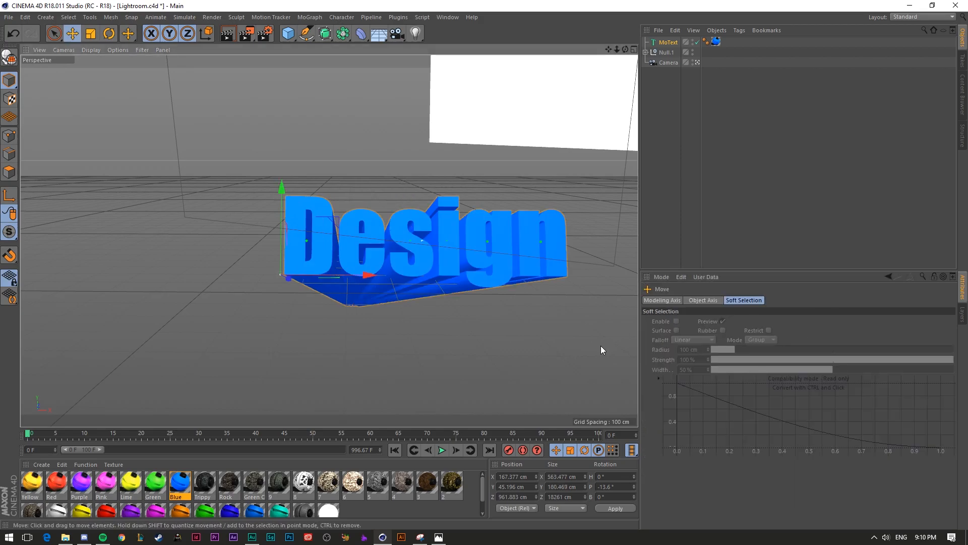
- Change the MoText object's text to "DESIGN" in capitals
{"action": "left_click", "coordinate": [672, 42]}
{"action": "left_click_drag", "start_coordinate": [681, 345], "coordinate": [659, 345]}
{"action": "type", "text": "DESIGN"}
{"action": "left_click", "coordinate": [752, 173]}
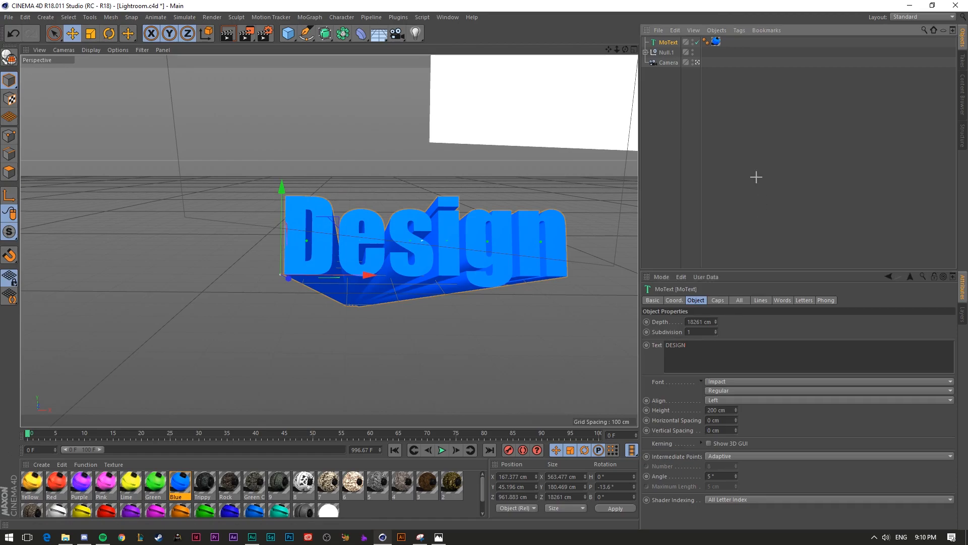
- Move the DESIGN text along the X axis to about 27 cm to centre it in the view
{"action": "left_click", "coordinate": [668, 42]}
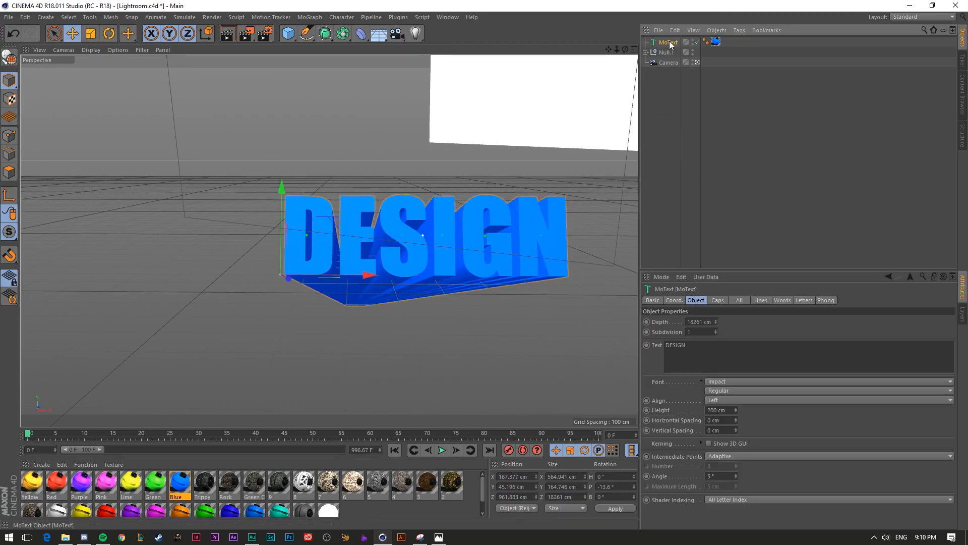
{"action": "left_click_drag", "start_coordinate": [367, 275], "coordinate": [299, 284]}
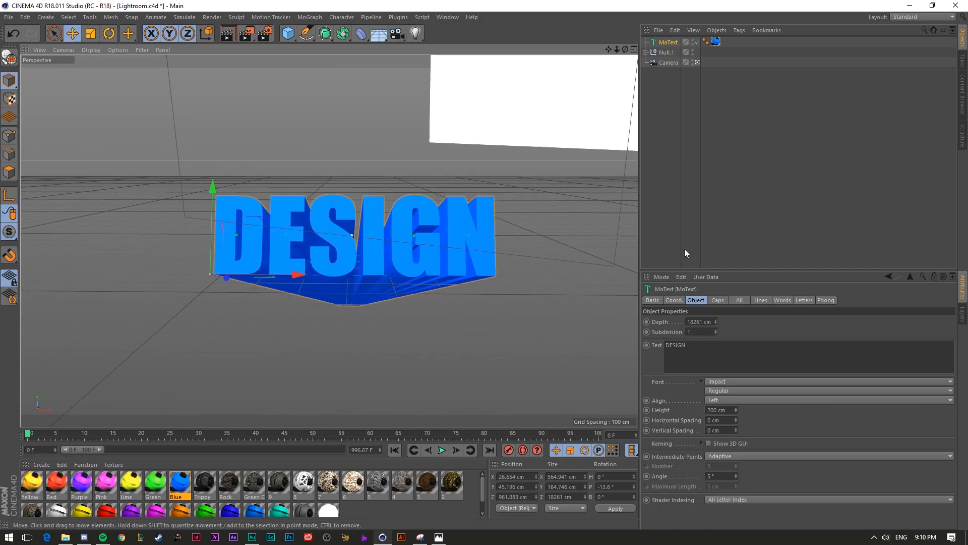
{"action": "left_click", "coordinate": [655, 261]}
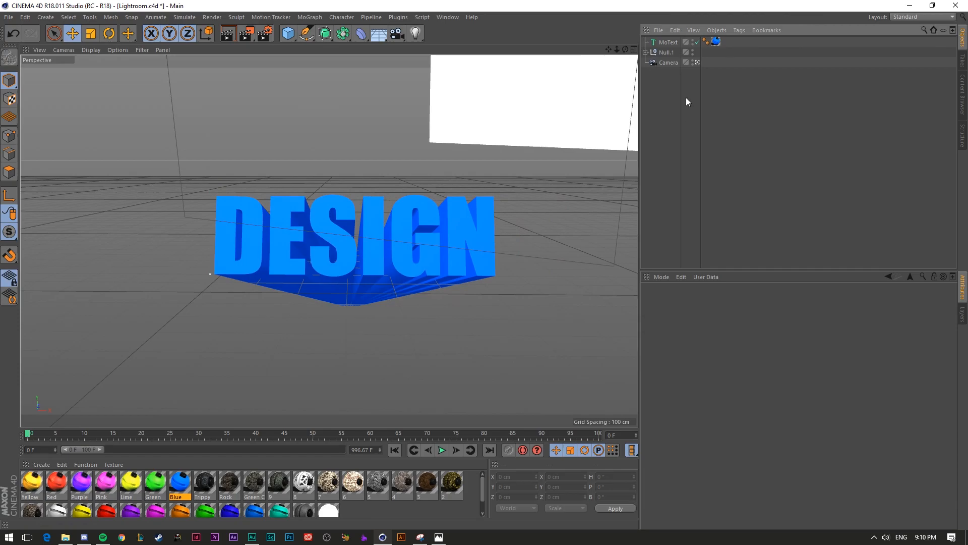
{"action": "left_click", "coordinate": [646, 51]}
{"action": "left_click", "coordinate": [646, 51]}
- Set the extrusion depth of the DESIGN text to 50 cm
{"action": "left_click", "coordinate": [664, 43]}
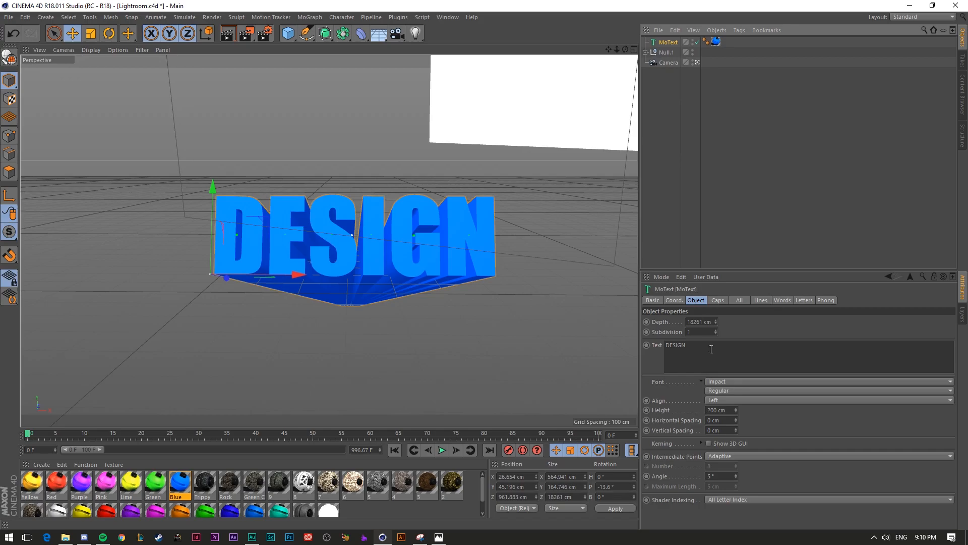
{"action": "left_click", "coordinate": [701, 322]}
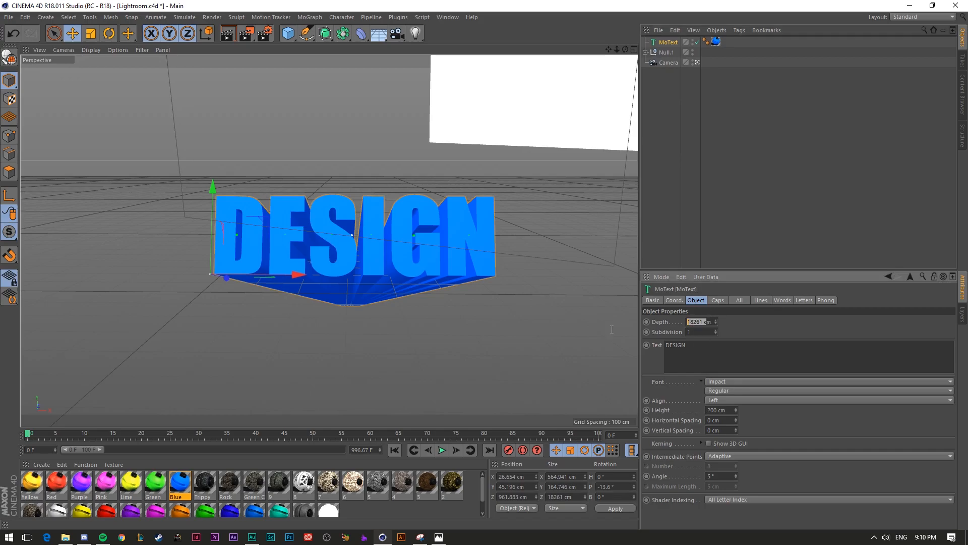
{"action": "type", "text": "50"}
{"action": "key", "text": "Return"}
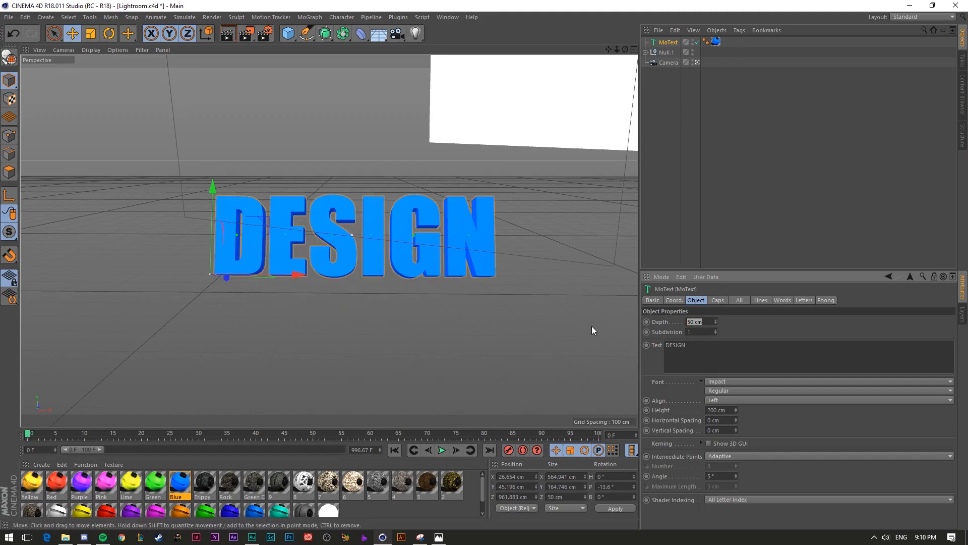
- Set the DESIGN text's depth to 20000 cm and reframe the camera view closer around it
{"action": "type", "text": "20000"}
{"action": "key", "text": "Return"}
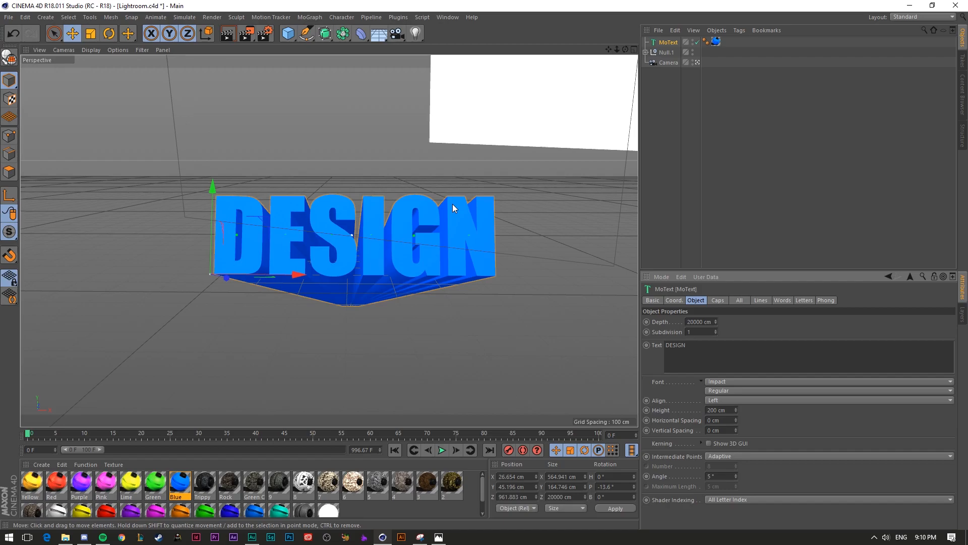
{"action": "scroll", "coordinate": [452, 204], "scroll_direction": "up", "scroll_amount": 1}
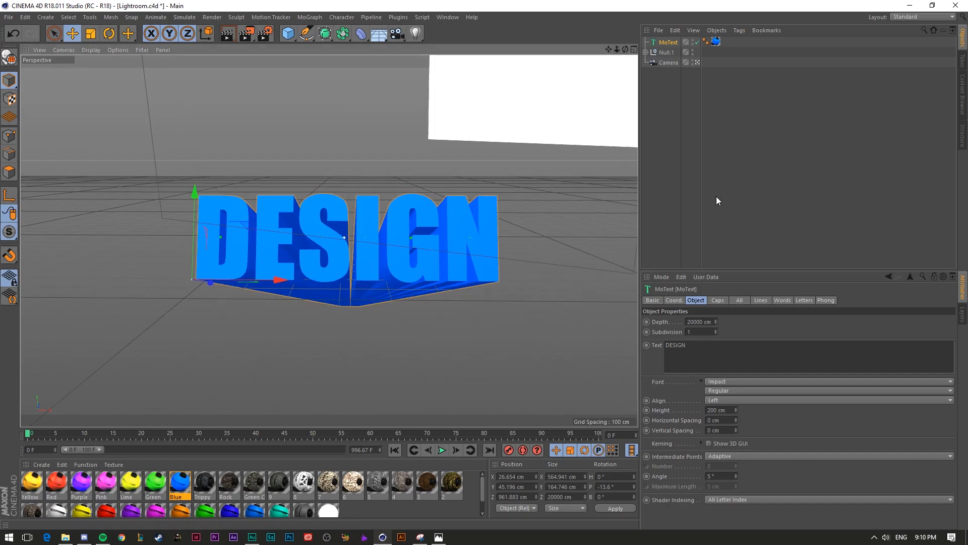
{"action": "left_click", "coordinate": [521, 145]}
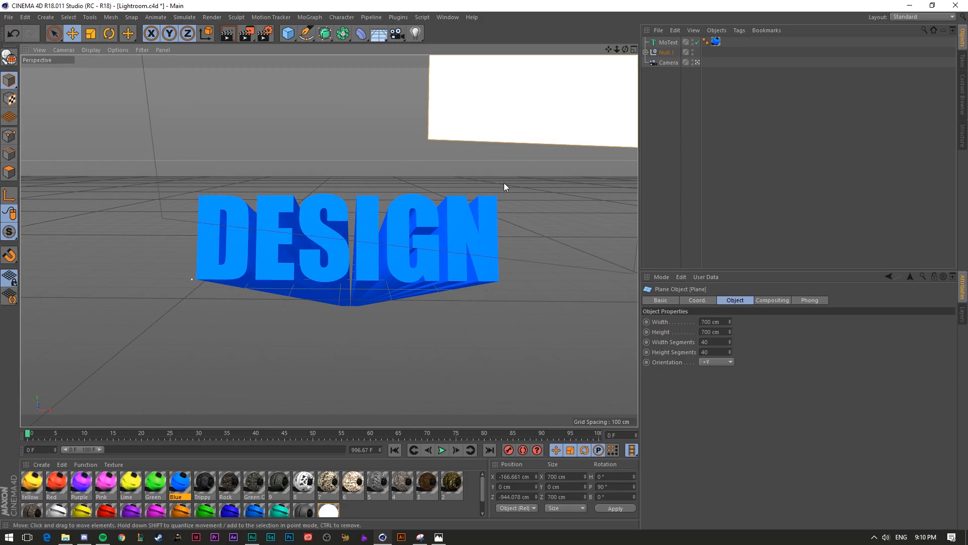
{"action": "left_click_drag", "start_coordinate": [609, 49], "coordinate": [607, 49]}
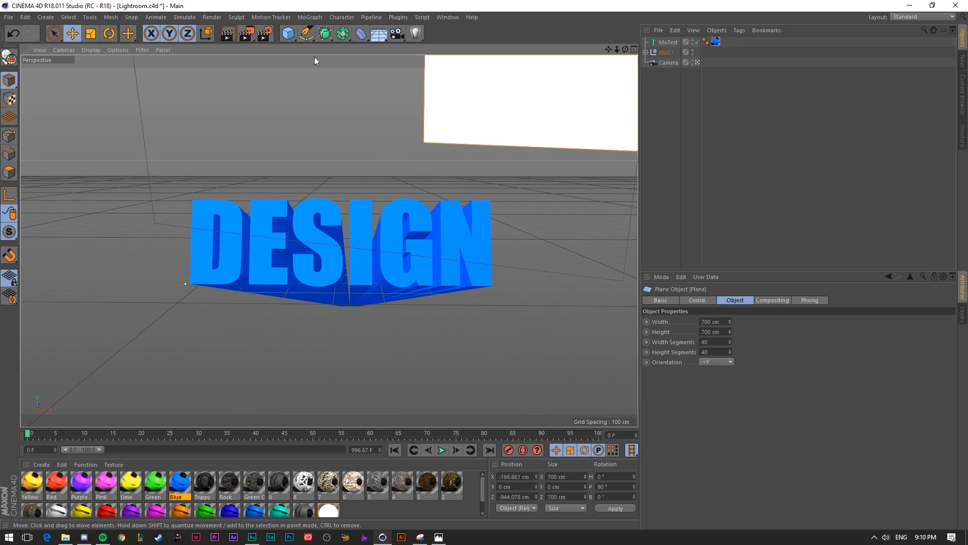
- Set the render output file to Render1 in the Tutorial 1 folder in the render settings
{"action": "left_click", "coordinate": [265, 33]}
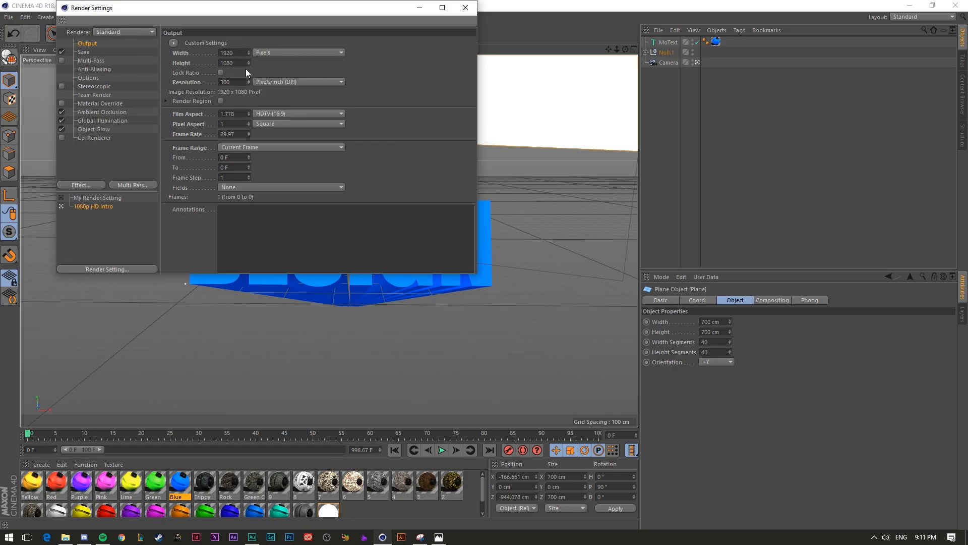
{"action": "left_click", "coordinate": [95, 53]}
{"action": "left_click", "coordinate": [452, 61]}
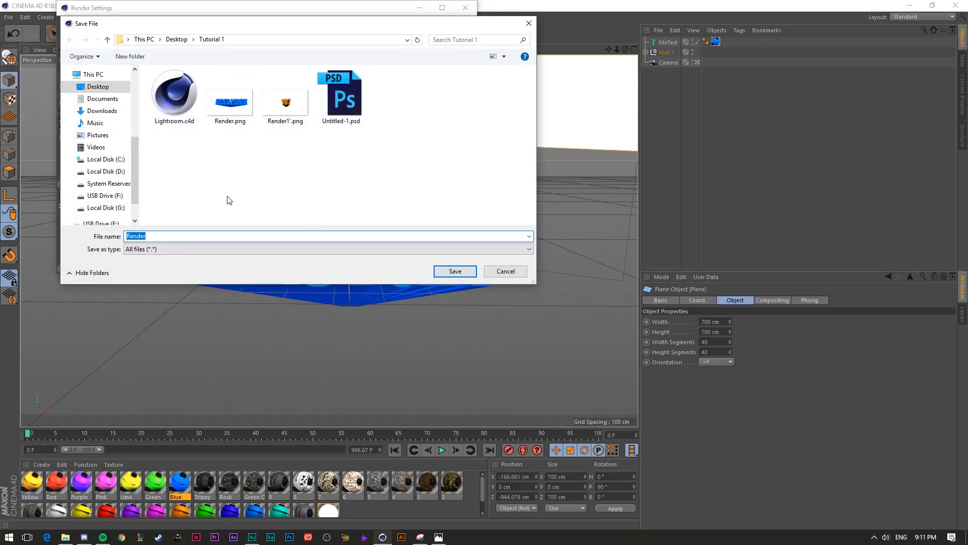
{"action": "left_click", "coordinate": [183, 235]}
{"action": "type", "text": "1"}
{"action": "key", "text": "Return"}
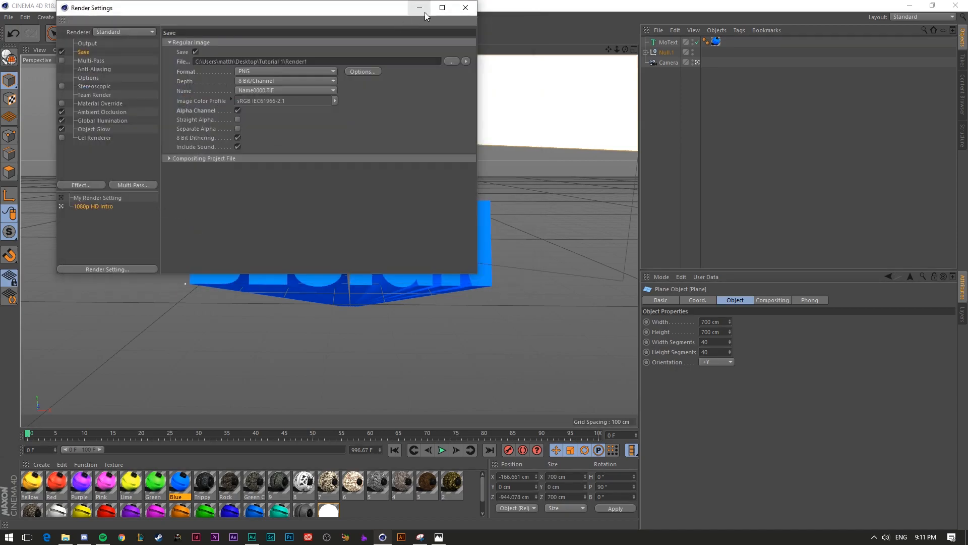
{"action": "left_click", "coordinate": [465, 7]}
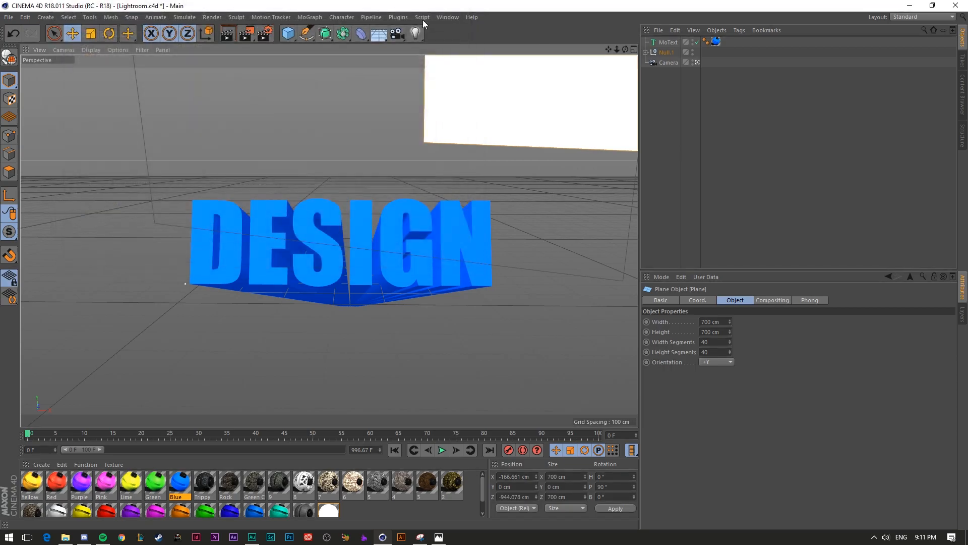
- Render the scene to the Picture Viewer, maximize it and fit the whole image at 80% zoom
{"action": "left_click", "coordinate": [244, 35]}
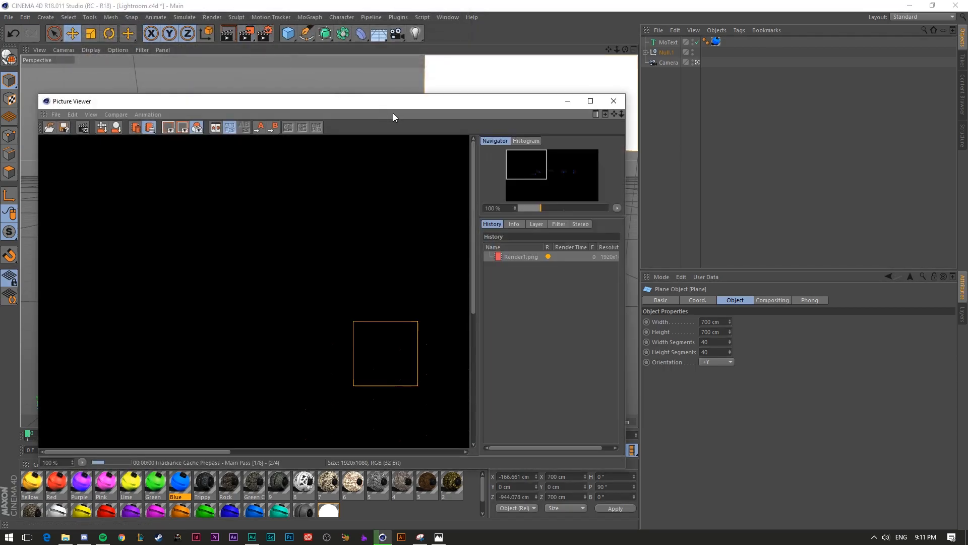
{"action": "left_click_drag", "start_coordinate": [409, 99], "coordinate": [487, 5]}
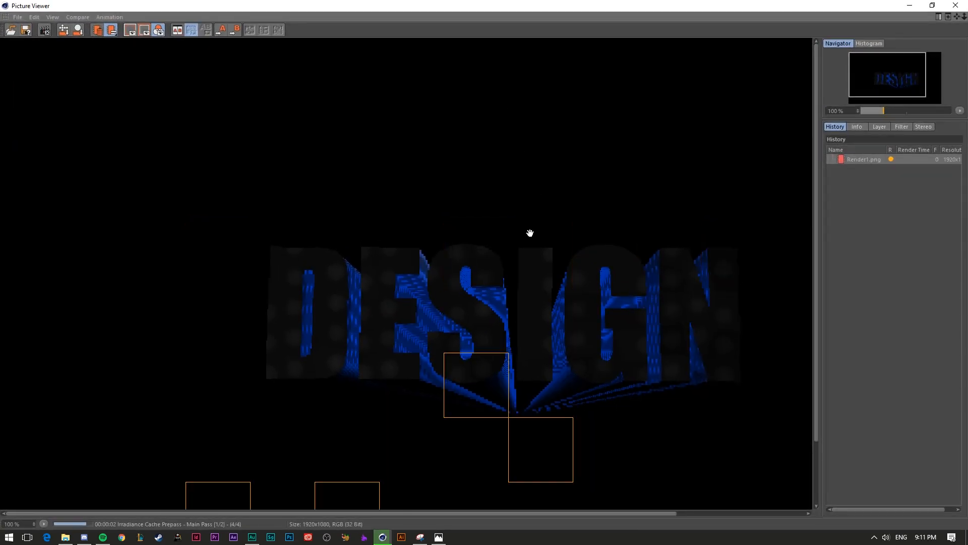
{"action": "scroll", "coordinate": [529, 233], "scroll_direction": "down", "scroll_amount": 4}
{"action": "scroll", "coordinate": [468, 297], "scroll_direction": "up", "scroll_amount": 3}
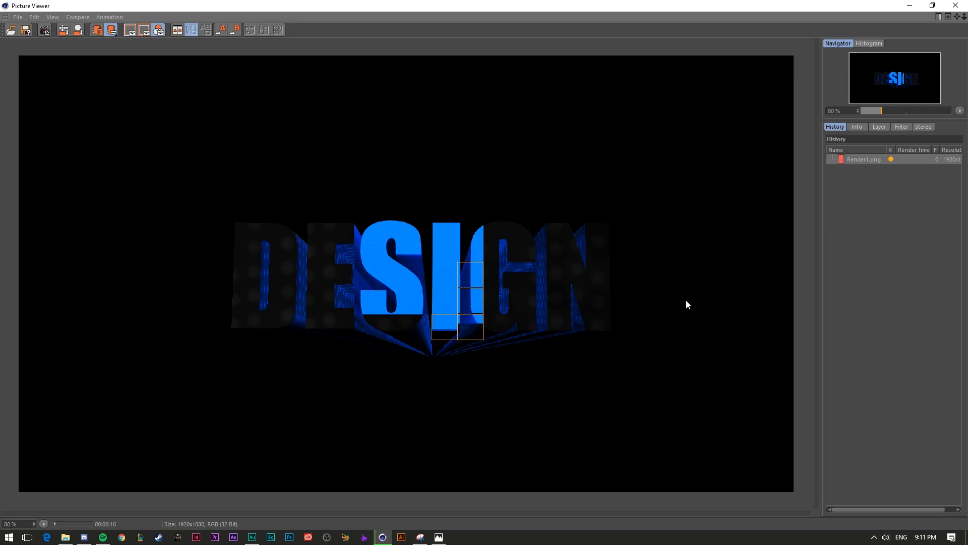
- Switch to Photoshop and dismiss the product feedback survey, choosing never to show it again
{"action": "left_click", "coordinate": [289, 537]}
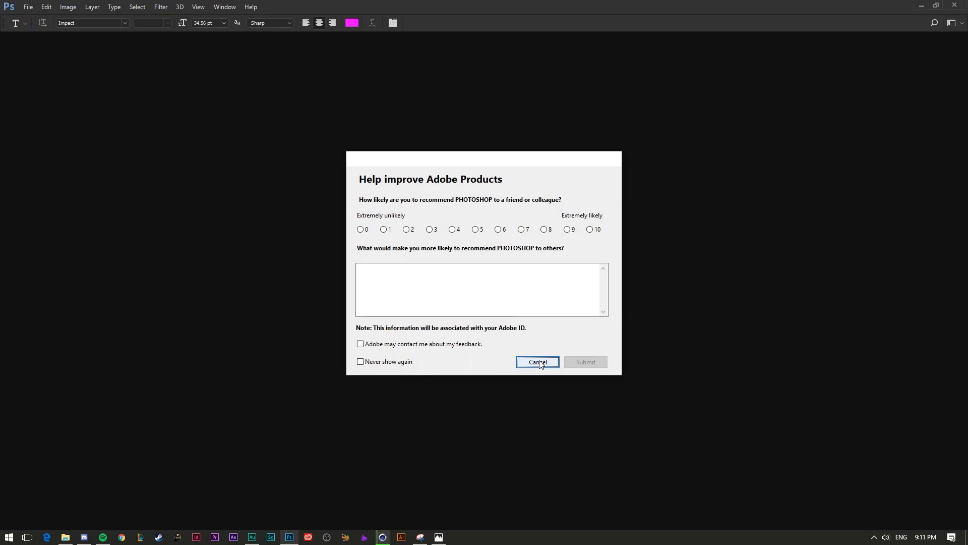
{"action": "left_click", "coordinate": [402, 362]}
{"action": "left_click", "coordinate": [534, 363]}
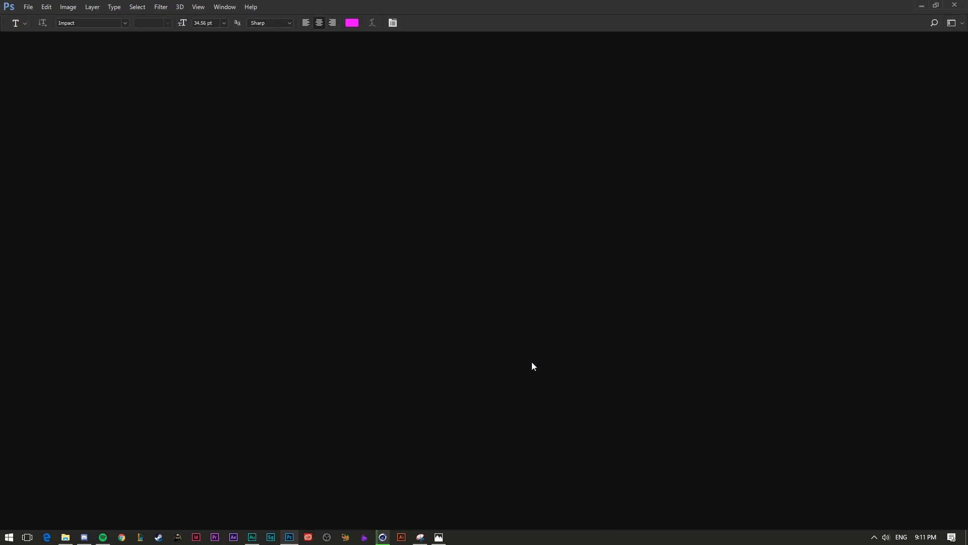
{"action": "left_click", "coordinate": [353, 24]}
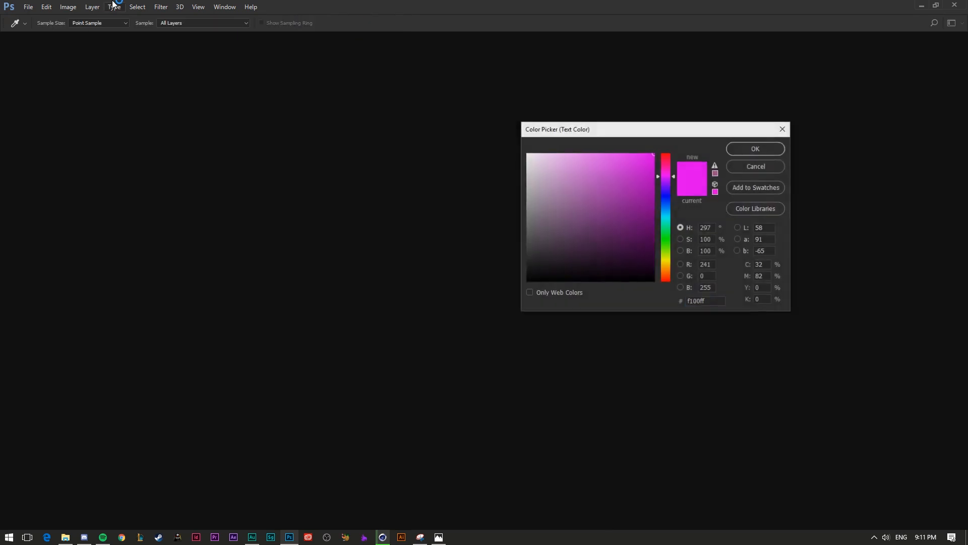
{"action": "left_click", "coordinate": [753, 167]}
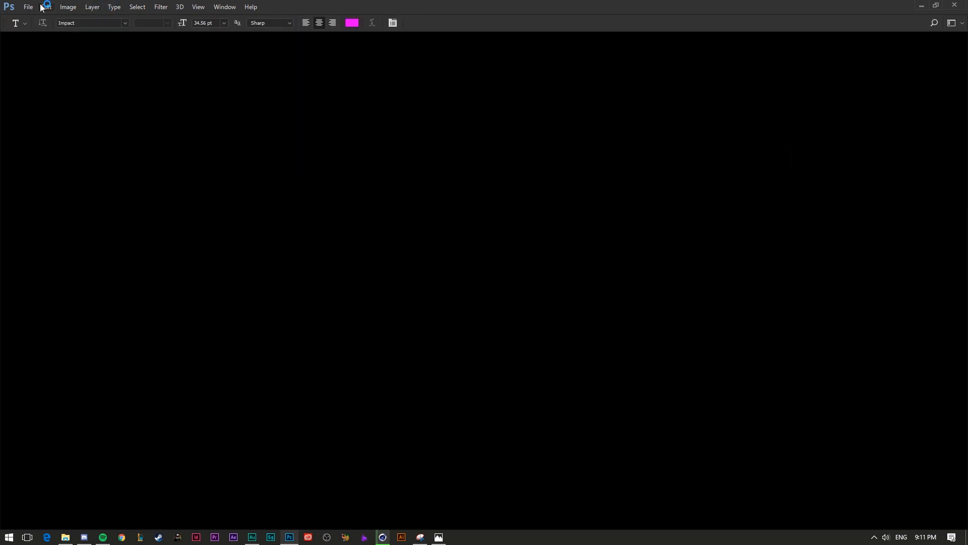
{"action": "left_click", "coordinate": [30, 7]}
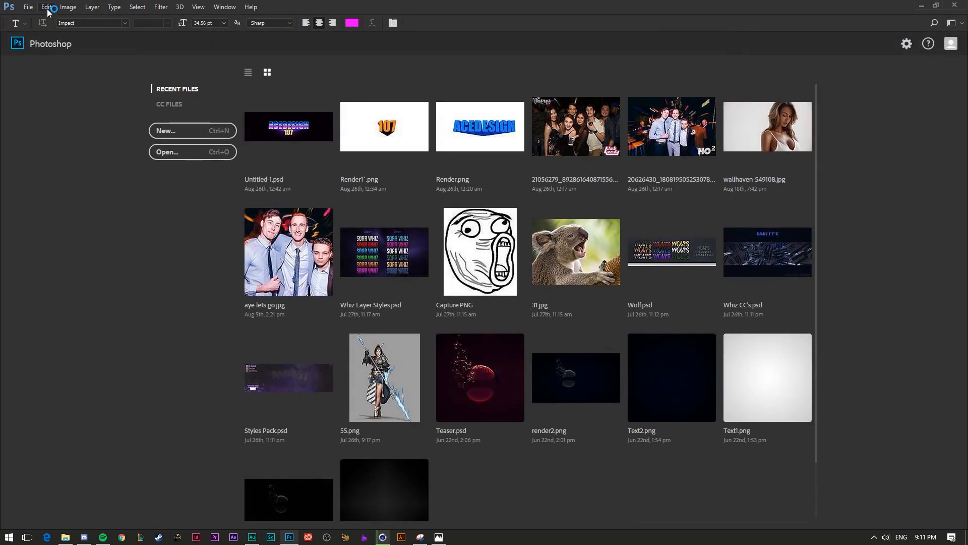
- Create a new 3000 by 1000 pixel document at 300 pixels/inch and reset the foreground and background colours to their defaults
{"action": "left_click", "coordinate": [34, 7]}
{"action": "left_click", "coordinate": [36, 8]}
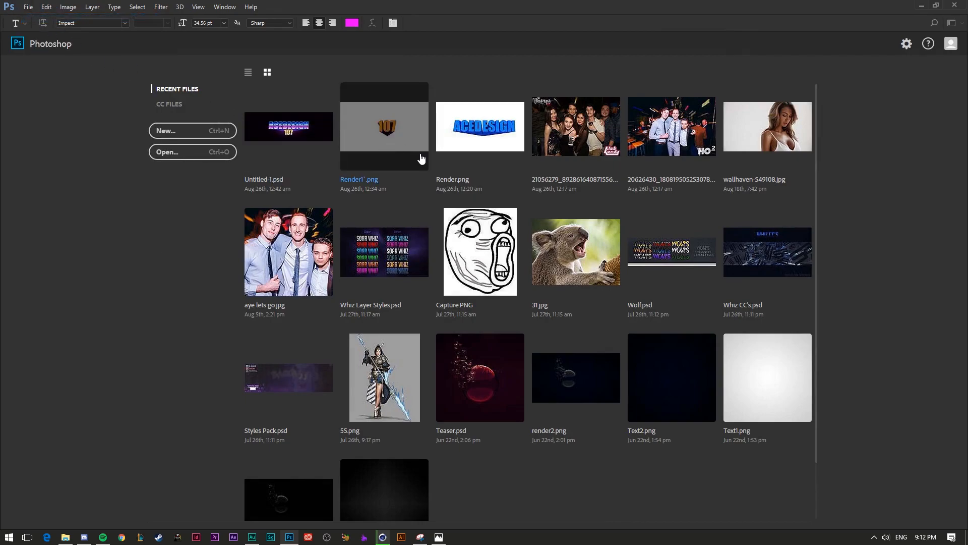
{"action": "key", "text": "ctrl+n"}
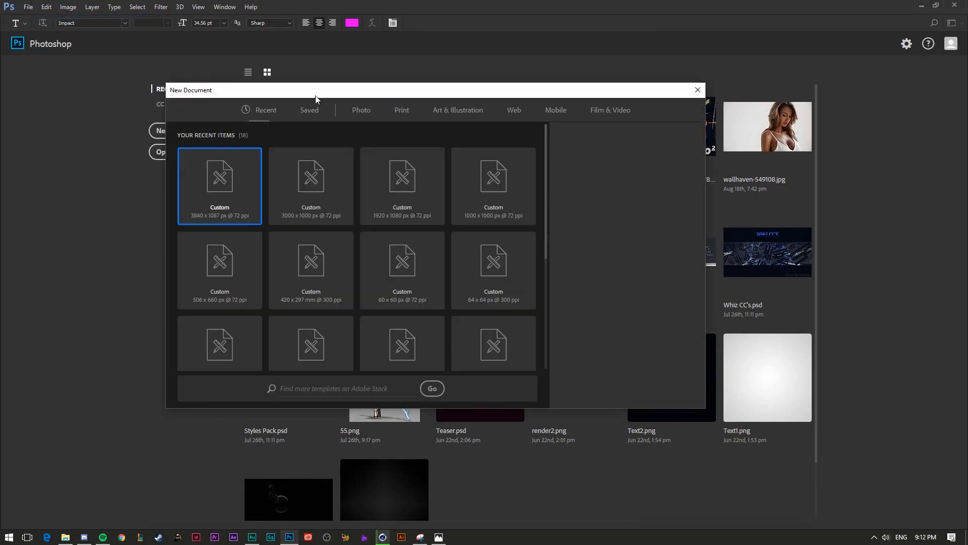
{"action": "left_click", "coordinate": [595, 181]}
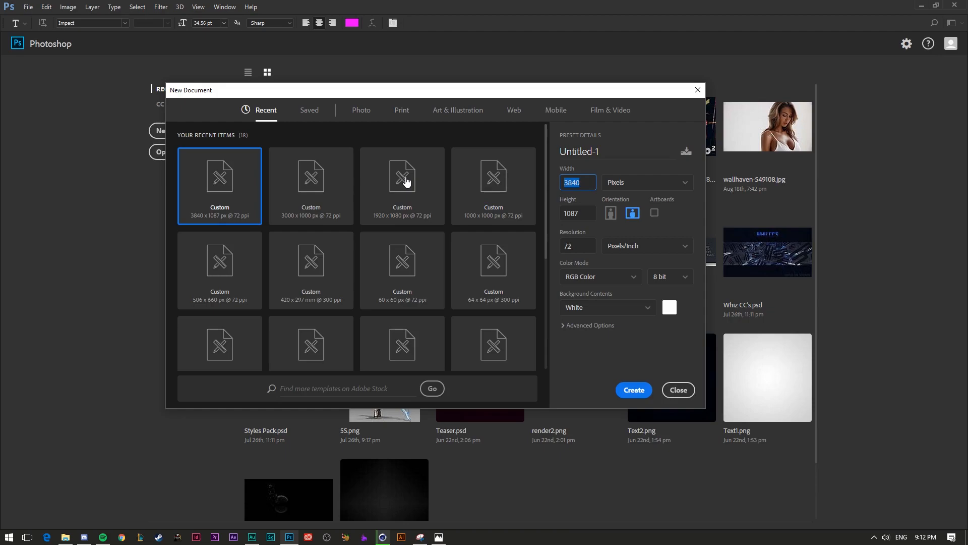
{"action": "type", "text": "3000"}
{"action": "key", "text": "Tab"}
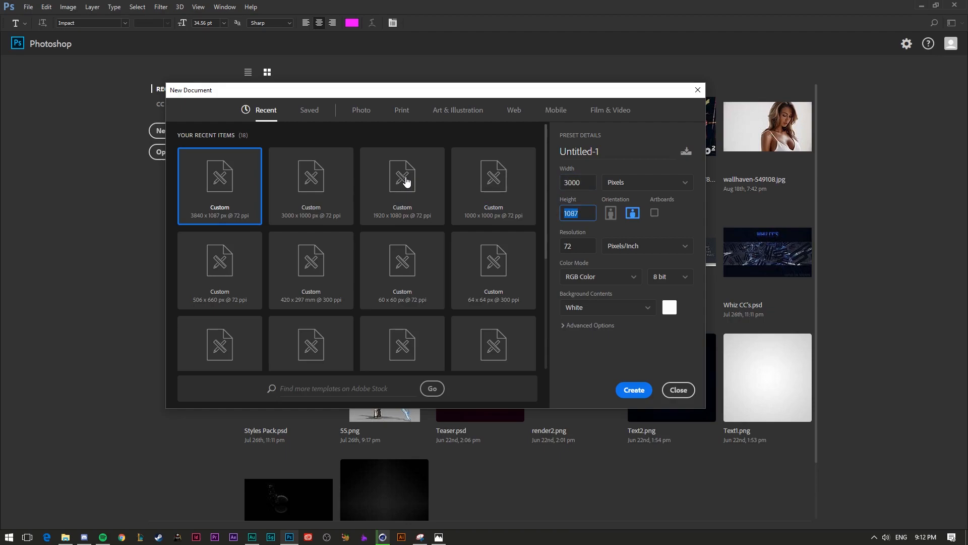
{"action": "type", "text": "10"}
{"action": "left_click", "coordinate": [582, 246]}
{"action": "type", "text": "300"}
{"action": "key", "text": "Return"}
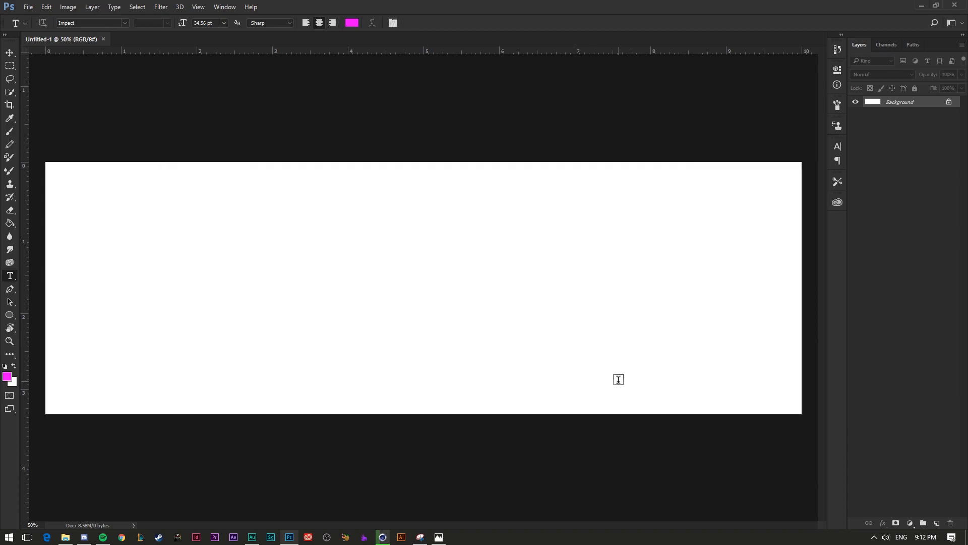
{"action": "key", "text": "v"}
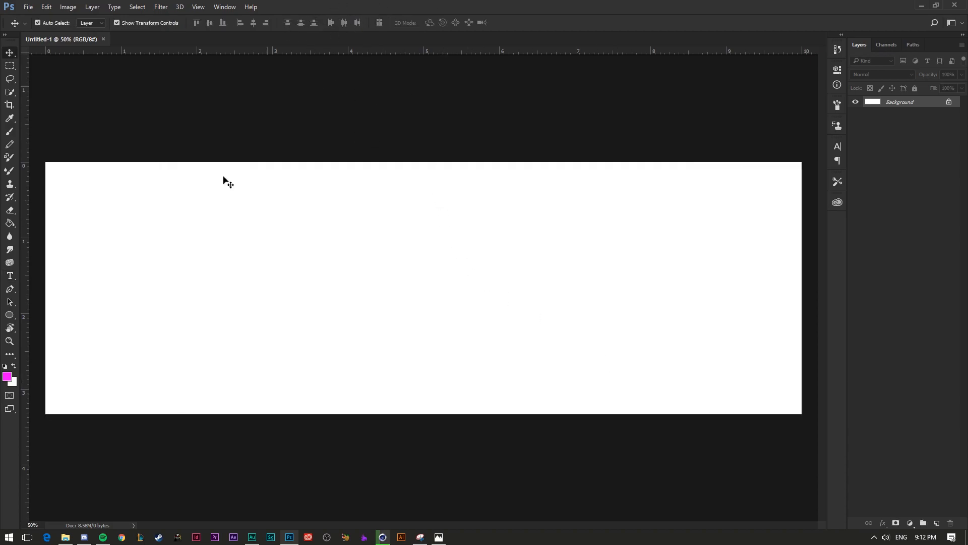
{"action": "left_click", "coordinate": [5, 366]}
{"action": "left_click", "coordinate": [28, 7]}
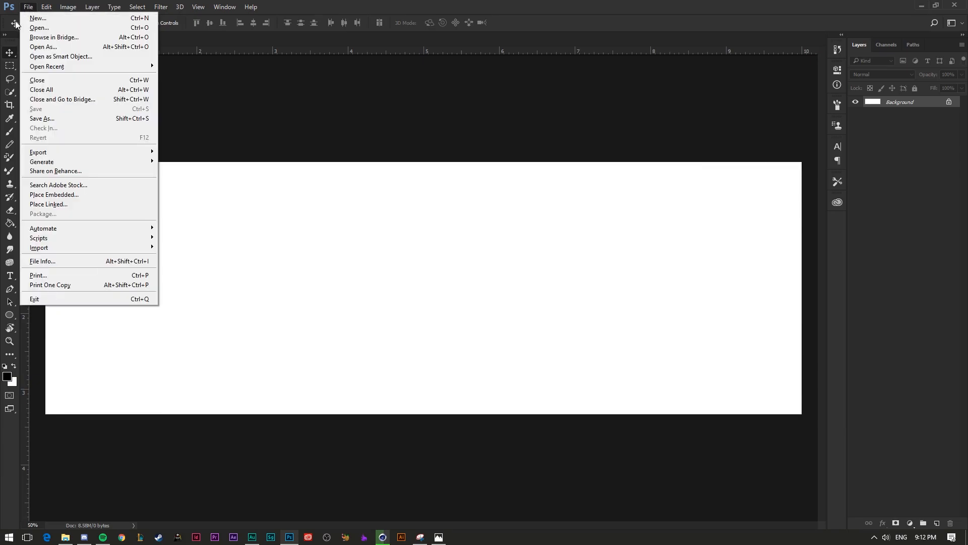
{"action": "left_click", "coordinate": [18, 24]}
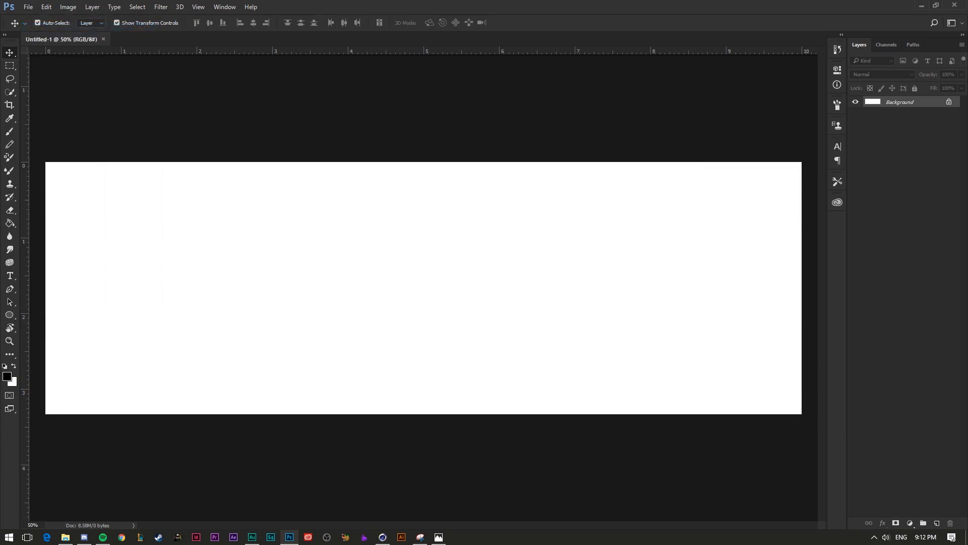
{"action": "double_click", "coordinate": [366, 149]}
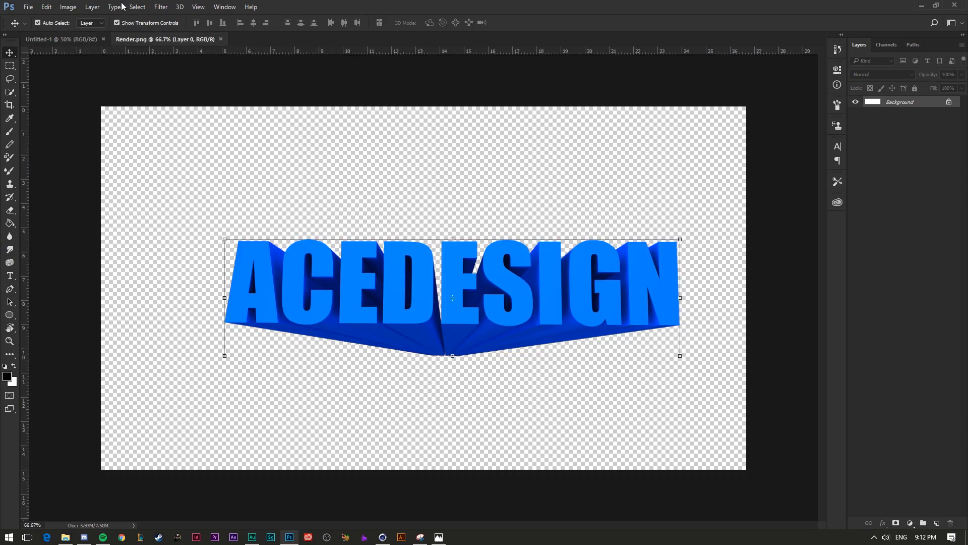
- Open Render1.png from the Tutorial 1 folder and bring its DESIGN render into the middle of the Untitled-1 document
{"action": "left_click", "coordinate": [28, 7]}
{"action": "left_click", "coordinate": [18, 24]}
{"action": "left_click", "coordinate": [418, 149]}
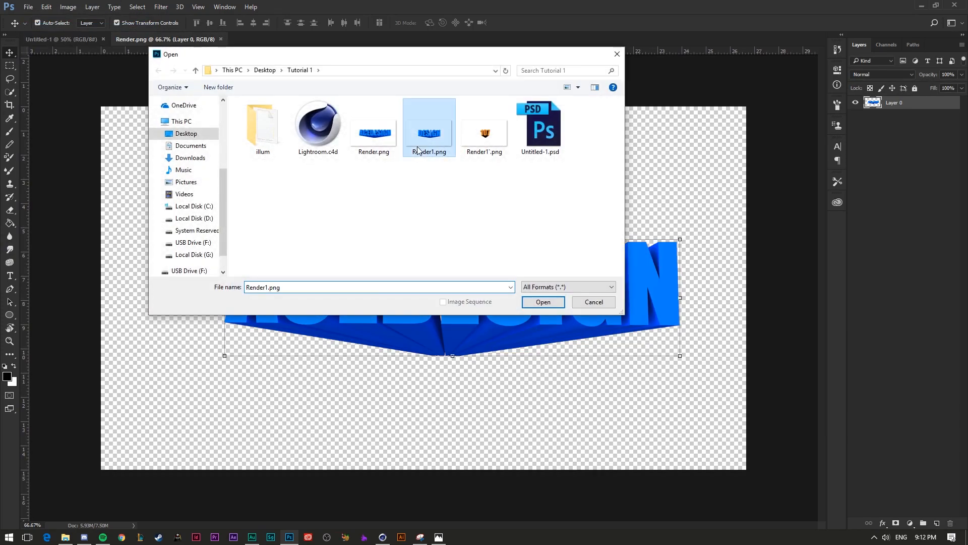
{"action": "double_click", "coordinate": [417, 150]}
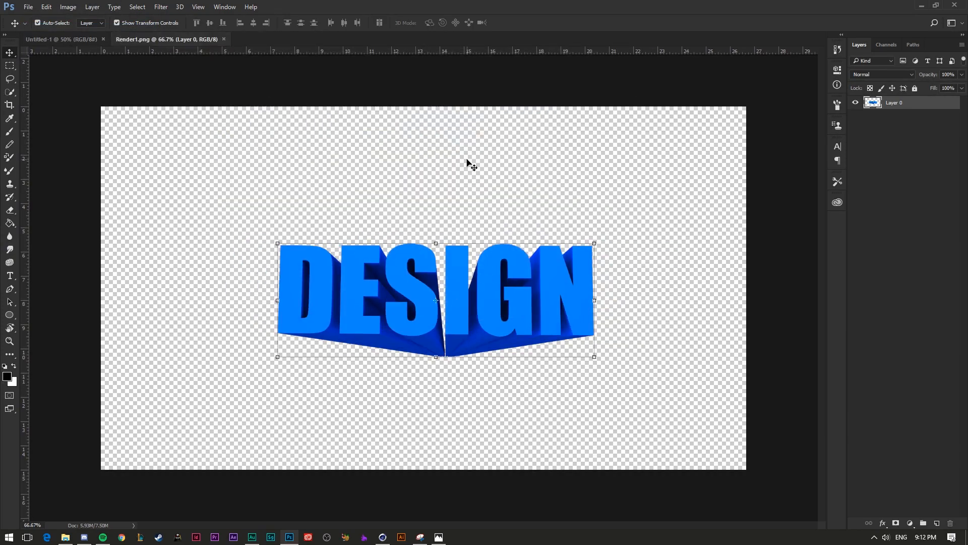
{"action": "left_click_drag", "start_coordinate": [454, 325], "coordinate": [462, 301]}
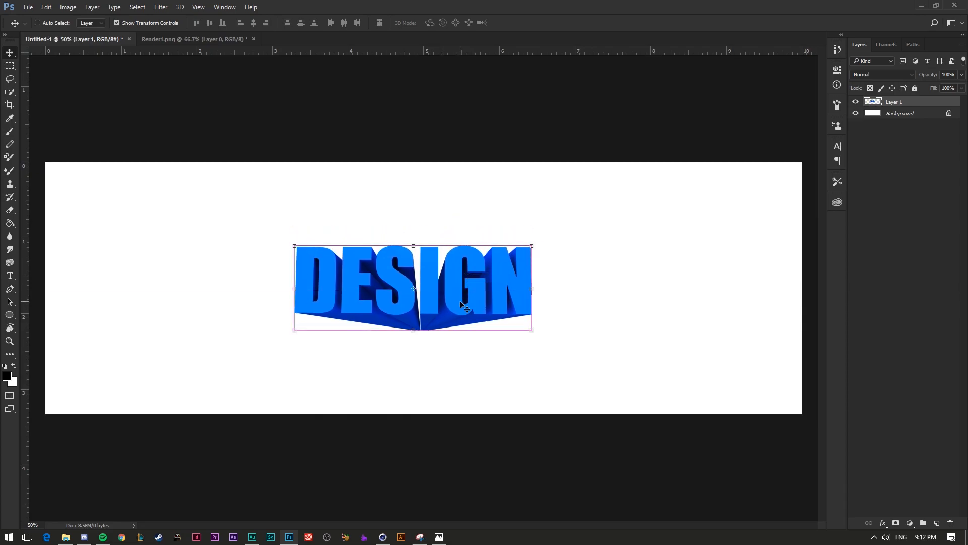
- Try to reposition the DESIGN render with the whole canvas selected, and clear the selection
{"action": "key", "text": "ctrl+a"}
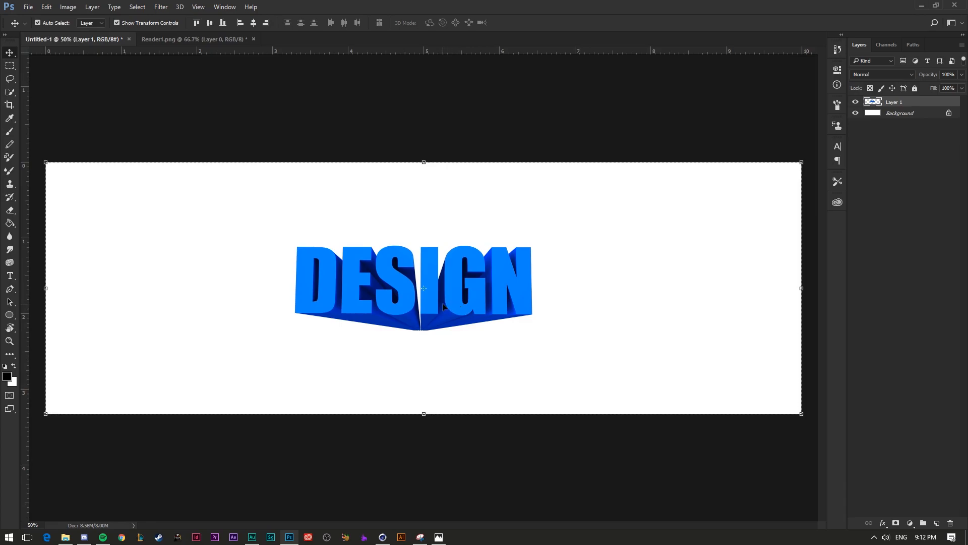
{"action": "left_click_drag", "start_coordinate": [443, 306], "coordinate": [474, 279]}
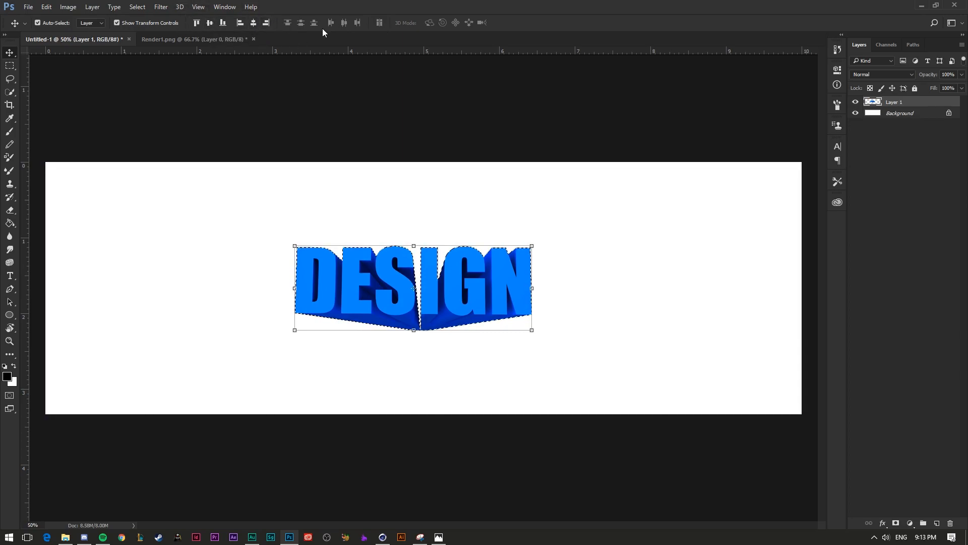
{"action": "key", "text": "ctrl+d"}
{"action": "left_click", "coordinate": [464, 88]}
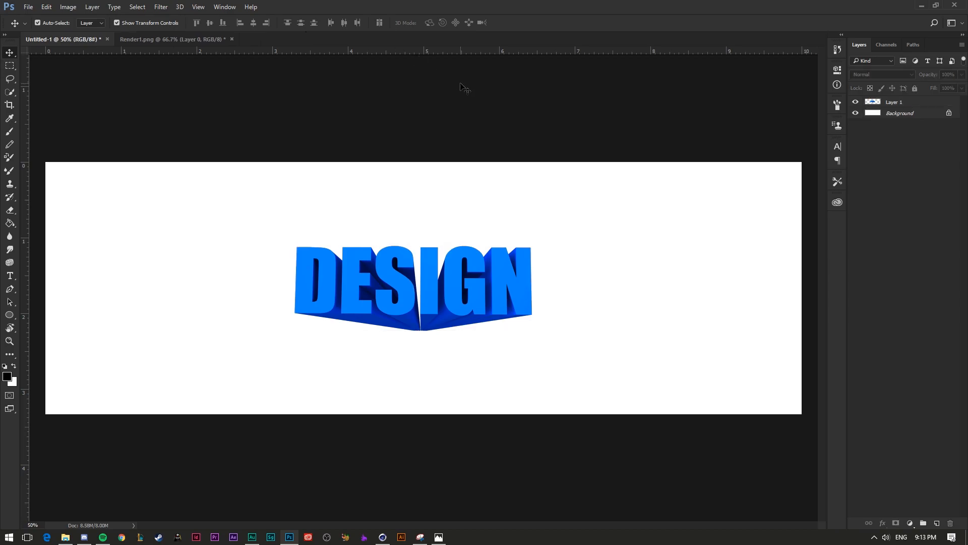
- Add a new empty layer directly above the Background, beneath the DESIGN render, keeping the default layer settings
{"action": "left_click", "coordinate": [906, 104]}
{"action": "left_click", "coordinate": [910, 114]}
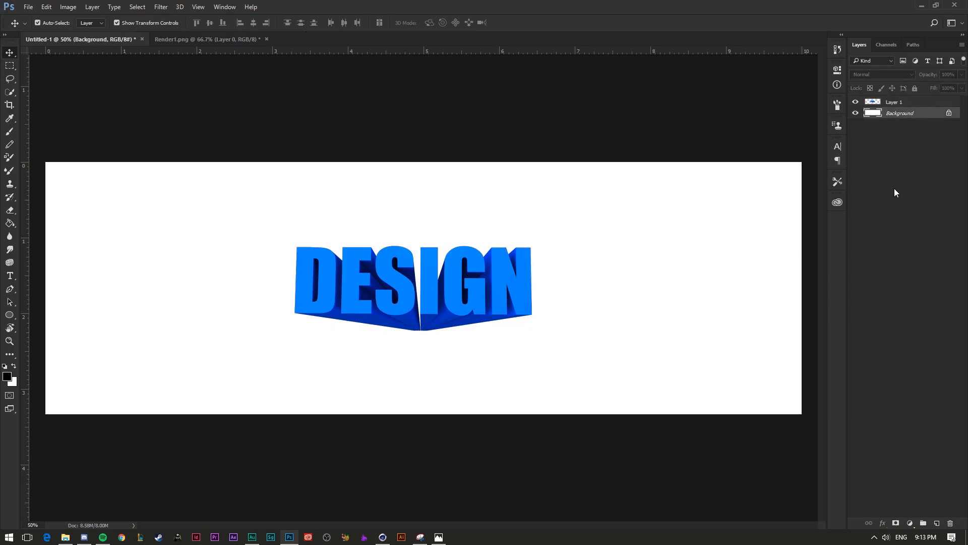
{"action": "key", "text": "ctrl+shift+n"}
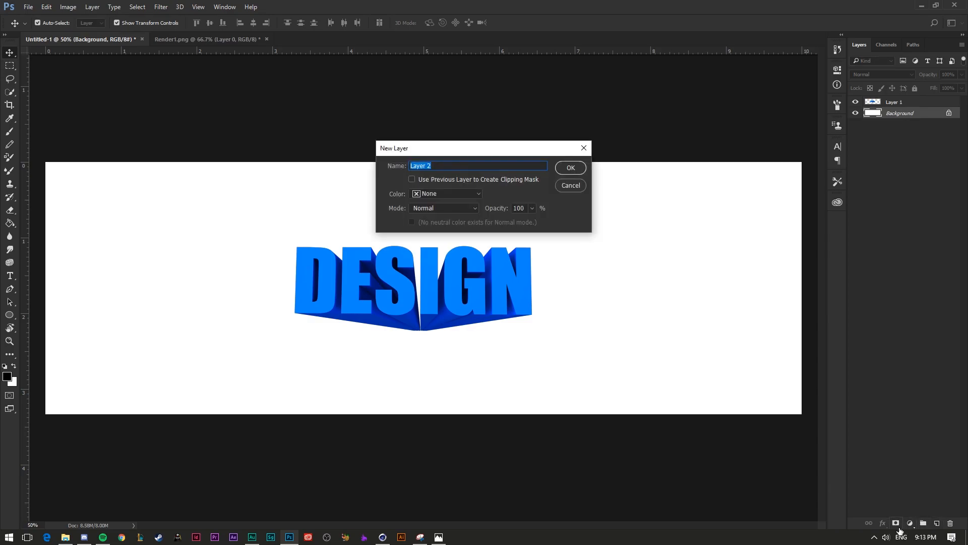
{"action": "key", "text": "Return"}
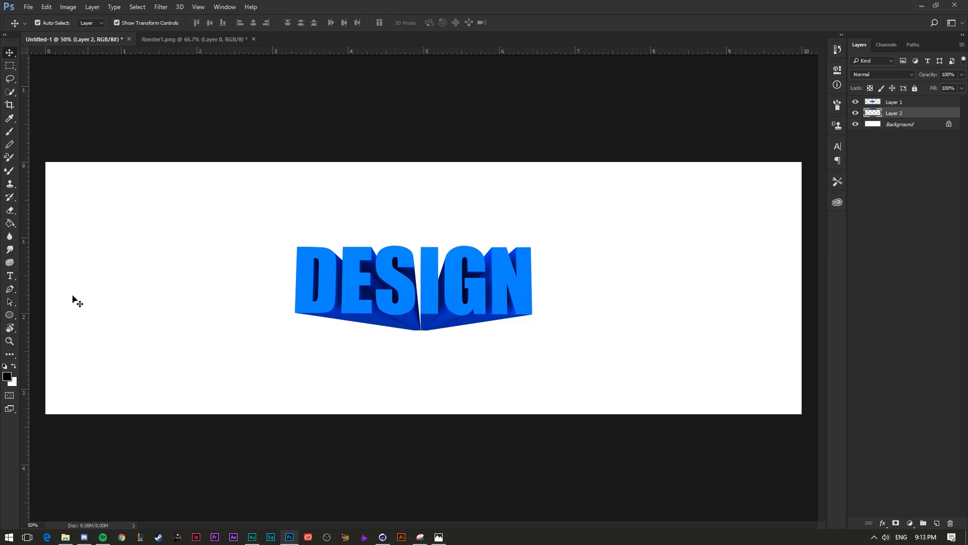
- Set the foreground colour to the near-black purple 06000a and fill the new layer with it using the Paint Bucket
{"action": "left_click", "coordinate": [7, 376]}
{"action": "left_click", "coordinate": [587, 118]}
{"action": "left_click_drag", "start_coordinate": [563, 129], "coordinate": [464, 53]}
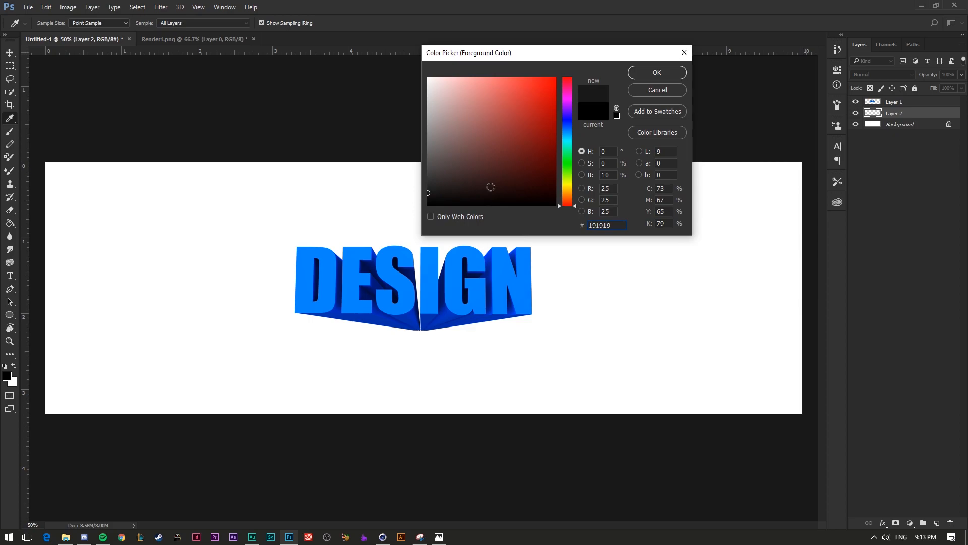
{"action": "left_click", "coordinate": [568, 107]}
{"action": "left_click_drag", "start_coordinate": [568, 107], "coordinate": [566, 112]}
{"action": "left_click_drag", "start_coordinate": [552, 168], "coordinate": [568, 201]}
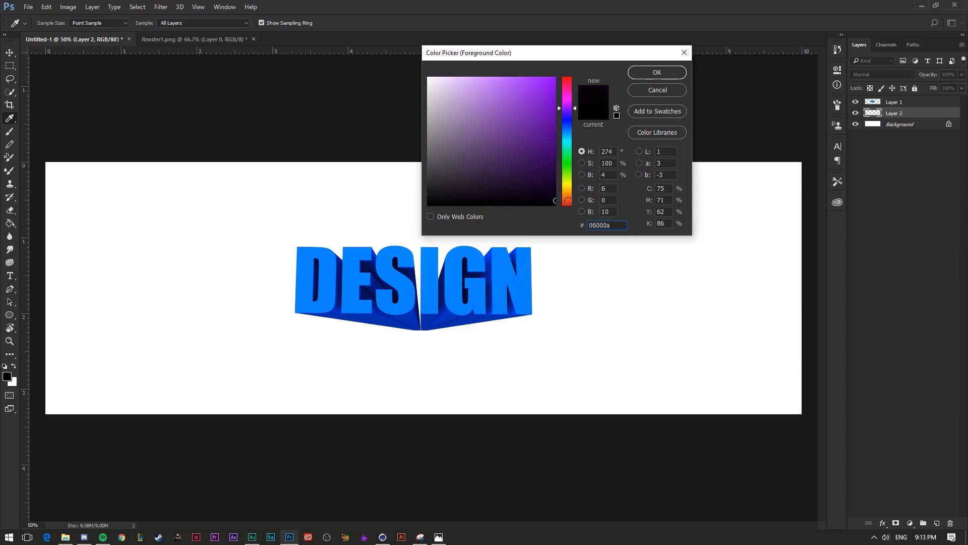
{"action": "left_click", "coordinate": [655, 72]}
{"action": "key", "text": "g"}
{"action": "left_click", "coordinate": [187, 233]}
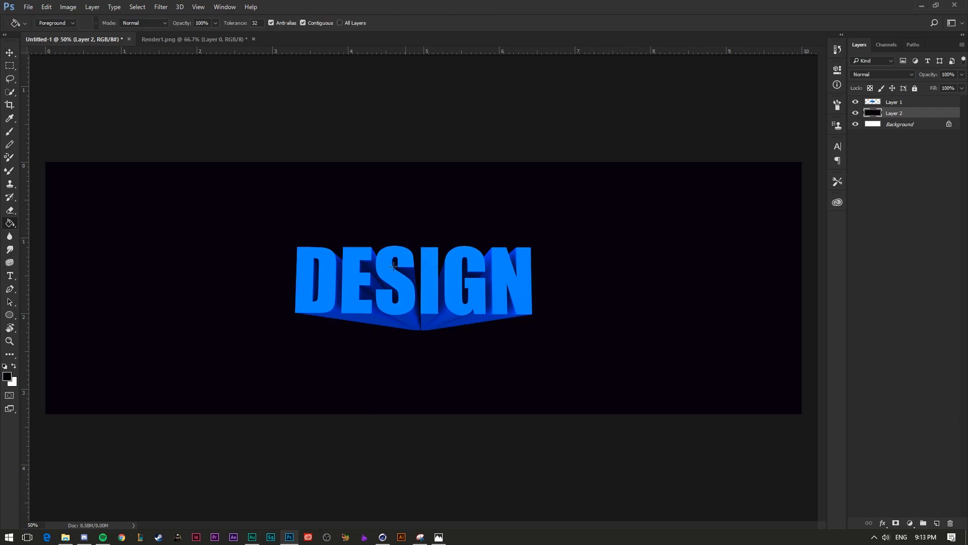
- Choose an even darker foreground shade and refill the dark layer behind the DESIGN render with it
{"action": "left_click", "coordinate": [7, 377]}
{"action": "left_click_drag", "start_coordinate": [554, 201], "coordinate": [560, 203]}
{"action": "left_click", "coordinate": [657, 72]}
{"action": "scroll", "coordinate": [407, 302], "scroll_direction": "up", "scroll_amount": 5}
{"action": "scroll", "coordinate": [408, 301], "scroll_direction": "down", "scroll_amount": 4}
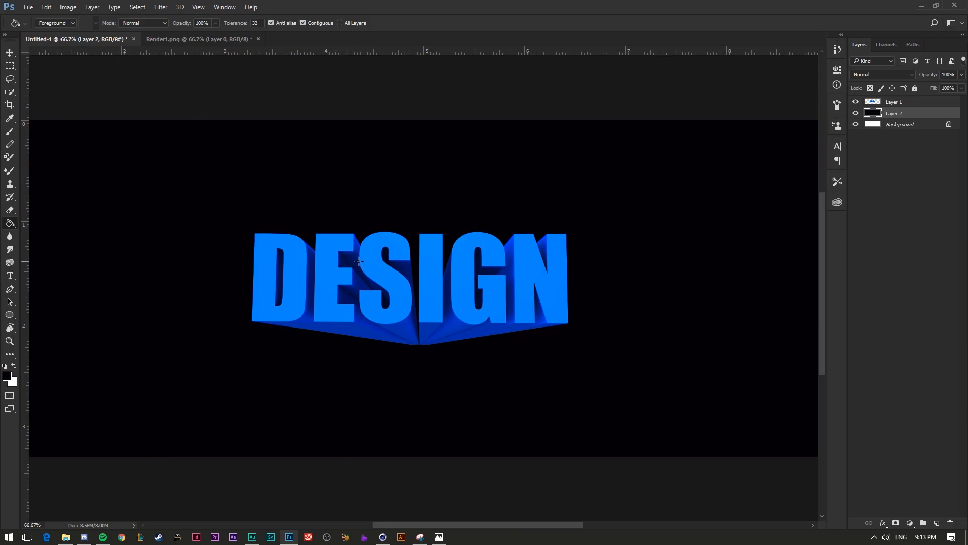
{"action": "scroll", "coordinate": [358, 261], "scroll_direction": "down", "scroll_amount": 1}
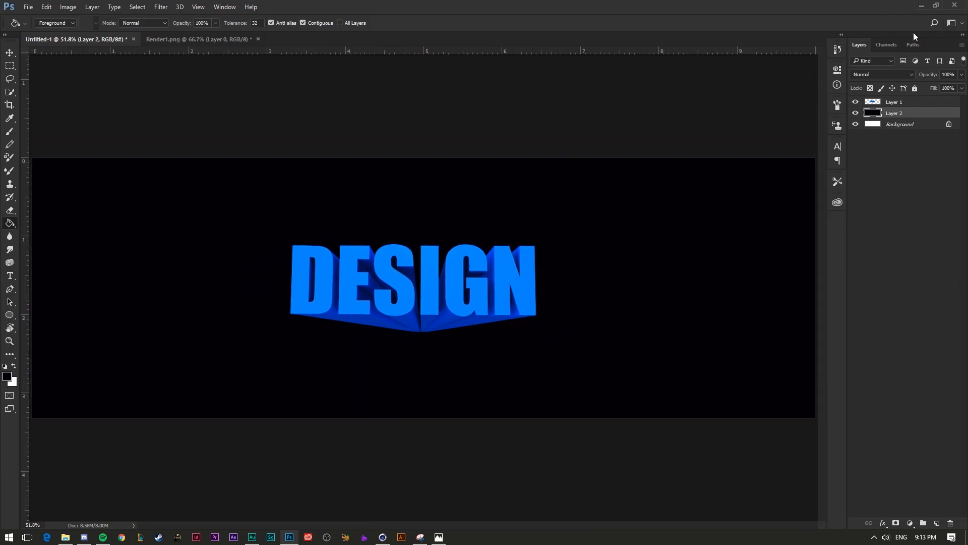
- Select the DESIGN render's layer and set the Type tool's text colour to white (ffffff)
{"action": "right_click", "coordinate": [913, 101]}
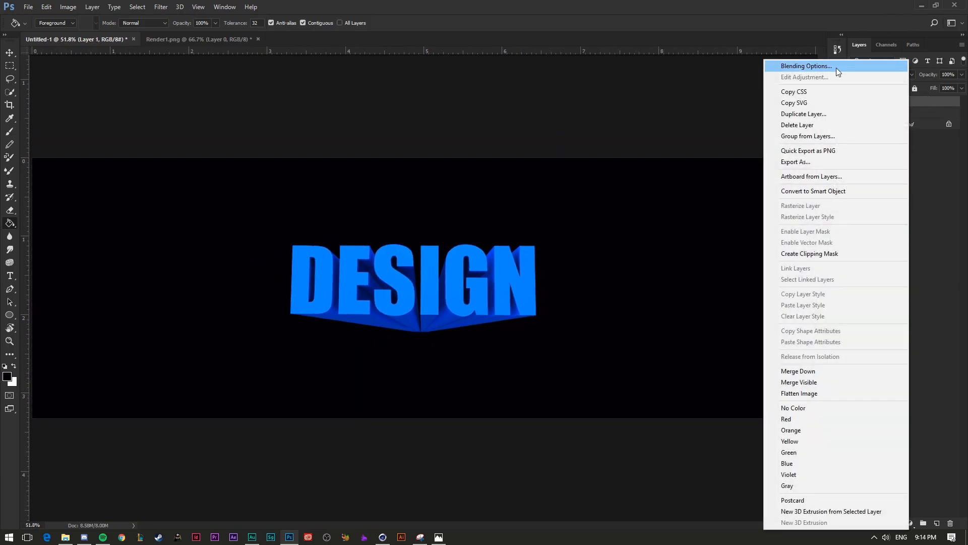
{"action": "left_click", "coordinate": [964, 261]}
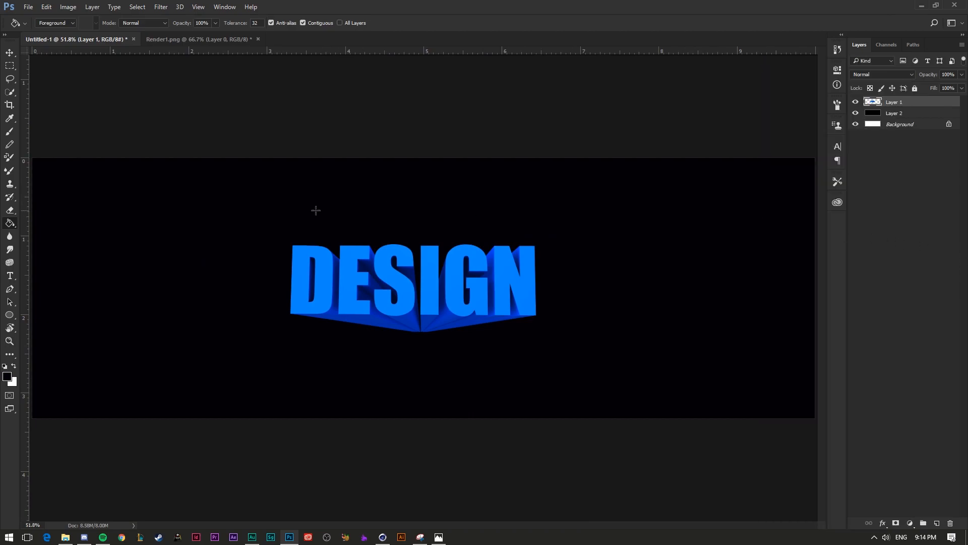
{"action": "key", "text": "t"}
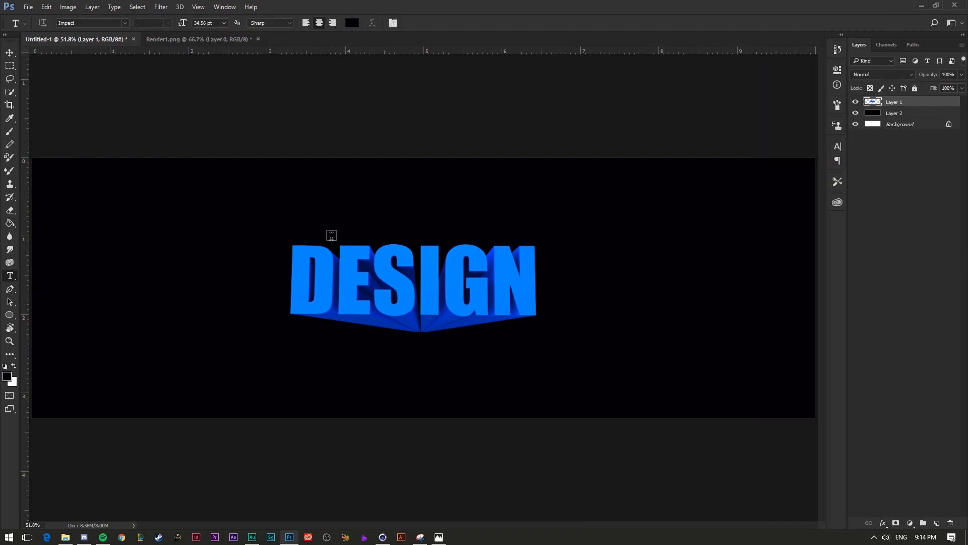
{"action": "left_click", "coordinate": [352, 22]}
{"action": "left_click", "coordinate": [428, 78]}
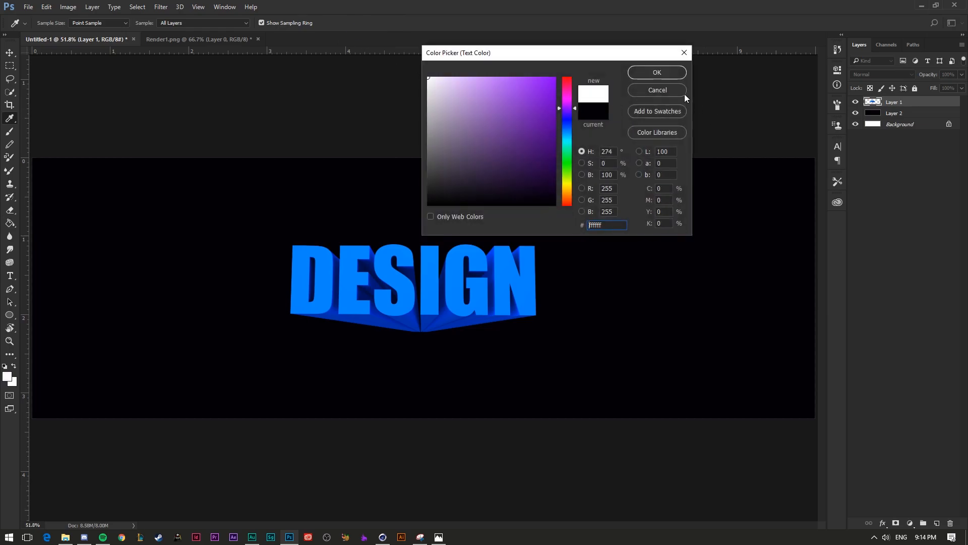
{"action": "left_click", "coordinate": [657, 72]}
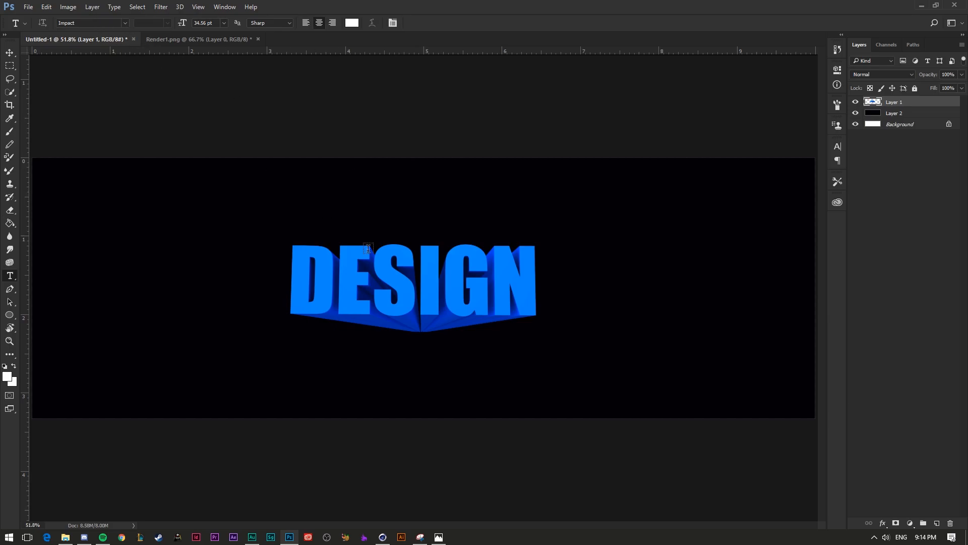
- Add white Impact text reading "design" over the first letter of the blue render
{"action": "left_click", "coordinate": [307, 286]}
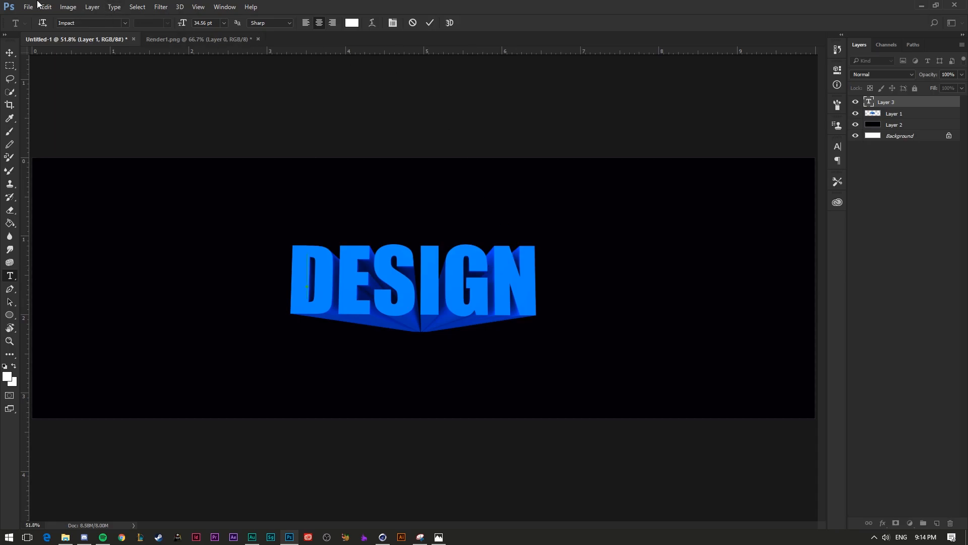
{"action": "type", "text": "deisng"}
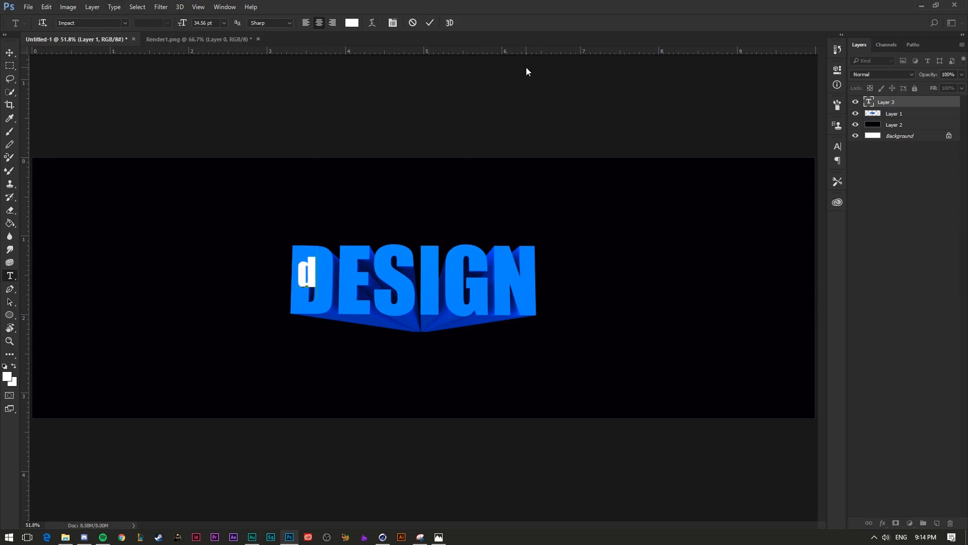
{"action": "key", "text": "BackSpace"}
{"action": "key", "text": "BackSpace"}
{"action": "key", "text": "BackSpace"}
{"action": "key", "text": "BackSpace"}
{"action": "type", "text": "sign"}
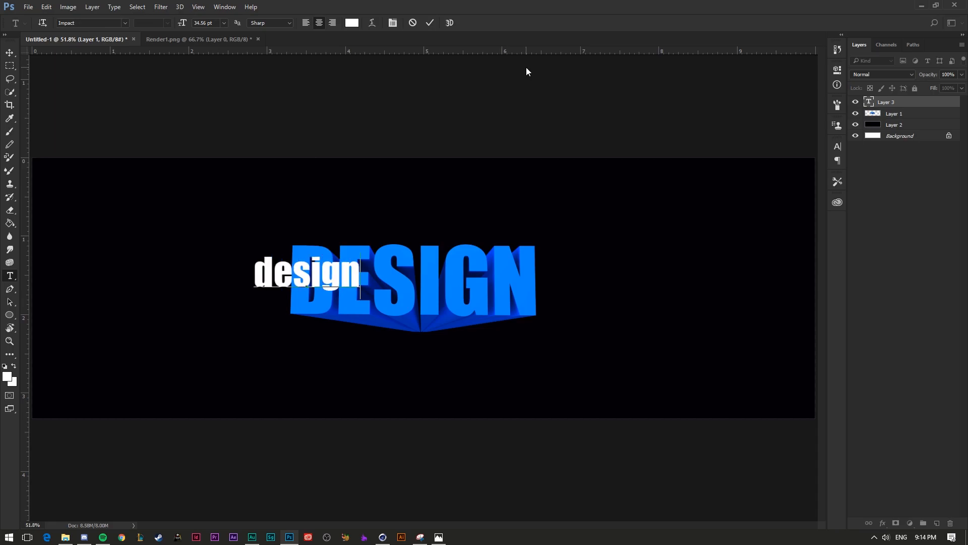
- Replace the white text with "DESIGN" in capitals and commit the text layer
{"action": "key", "text": "ctrl+a"}
{"action": "type", "text": "desi"}
{"action": "key", "text": "BackSpace"}
{"action": "key", "text": "BackSpace"}
{"action": "key", "text": "BackSpace"}
{"action": "key", "text": "BackSpace"}
{"action": "type", "text": "desi"}
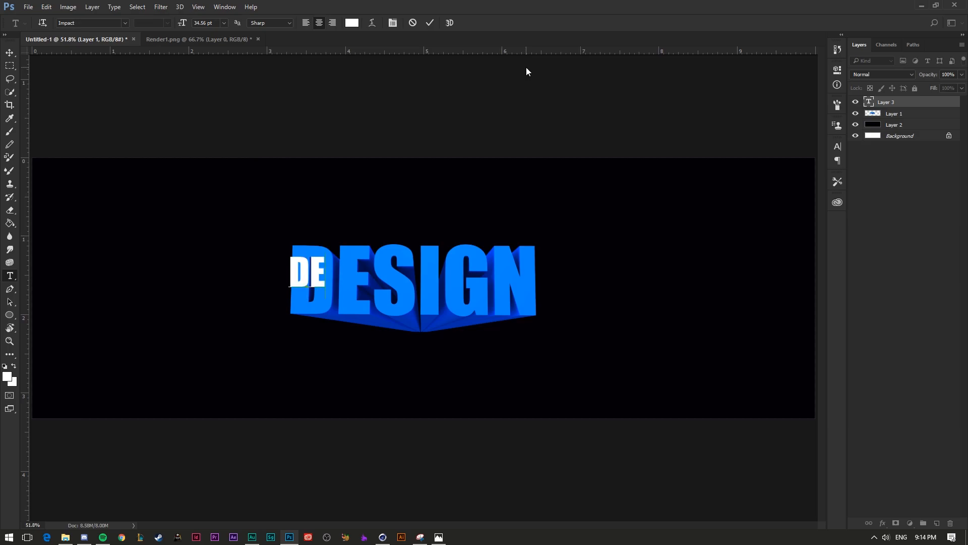
{"action": "type", "text": "GN"}
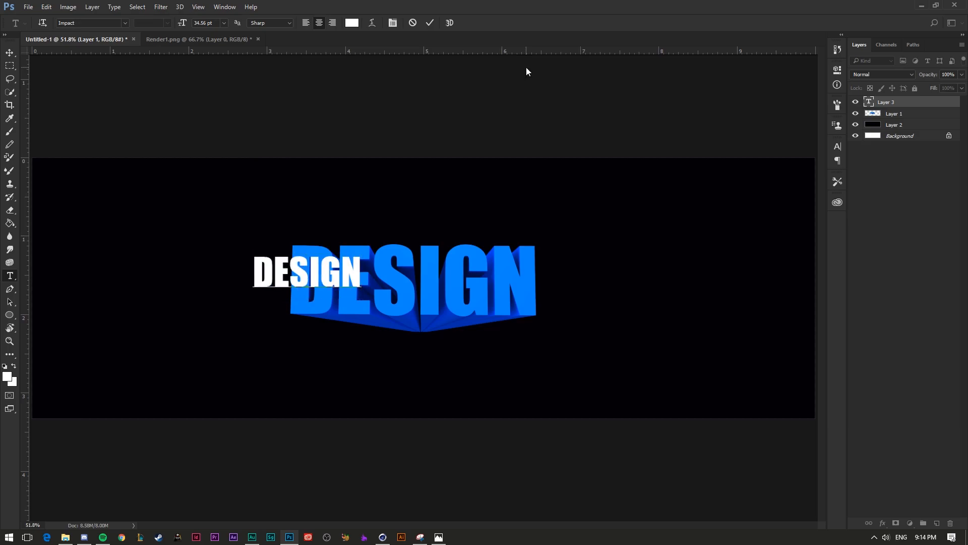
{"action": "left_click", "coordinate": [526, 68]}
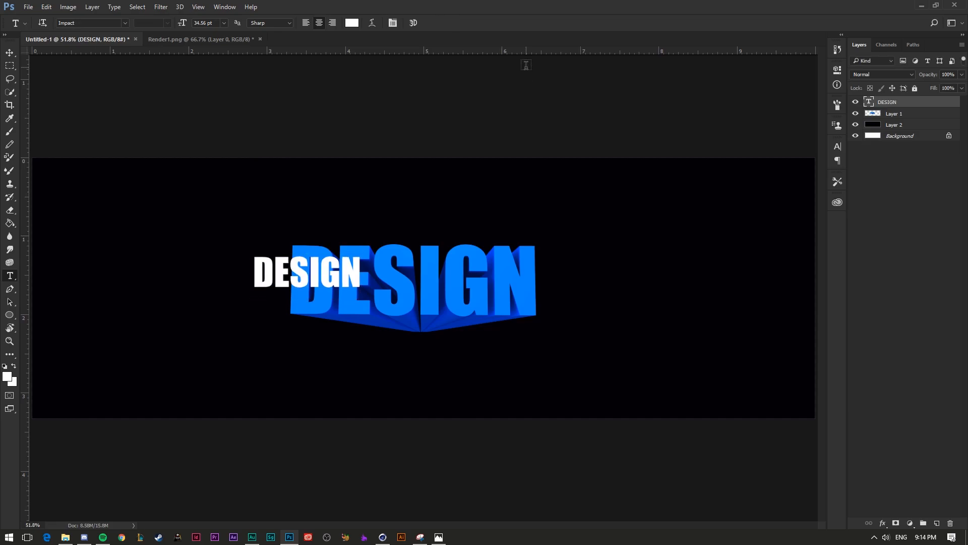
- Enlarge the white DESIGN text to about 233% and align it over the front faces of the blue render
{"action": "key", "text": "ctrl+t"}
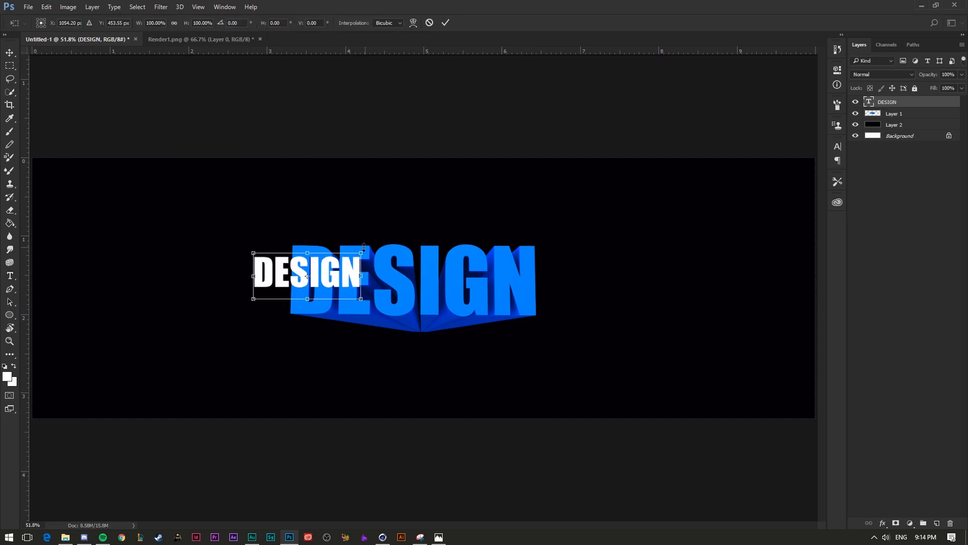
{"action": "left_click_drag", "start_coordinate": [365, 252], "coordinate": [514, 189]}
{"action": "left_click_drag", "start_coordinate": [445, 226], "coordinate": [451, 294]}
{"action": "left_click_drag", "start_coordinate": [542, 343], "coordinate": [536, 340]}
{"action": "left_click_drag", "start_coordinate": [509, 298], "coordinate": [509, 299]}
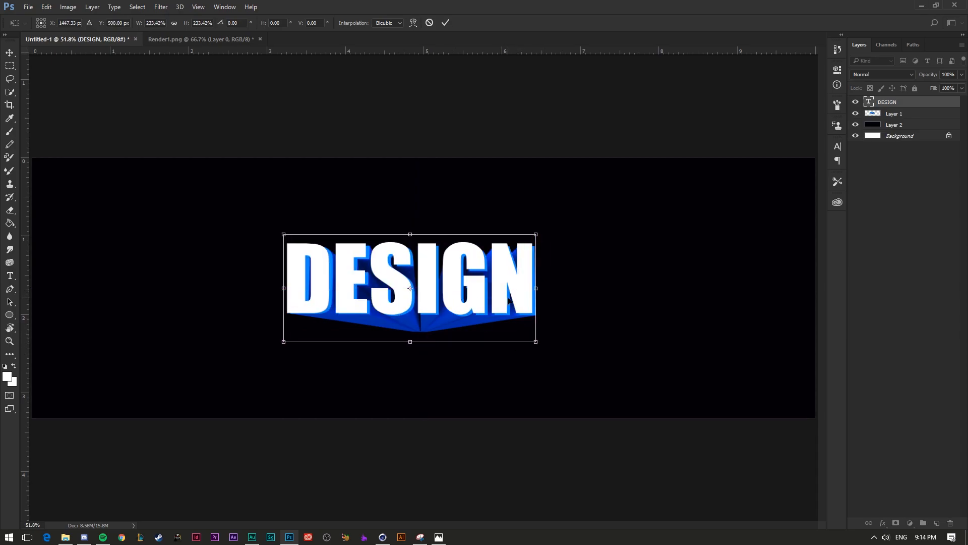
{"action": "key", "text": "Down"}
{"action": "key", "text": "Right"}
{"action": "key", "text": "Right"}
{"action": "key", "text": "Right"}
{"action": "key", "text": "Right"}
{"action": "key", "text": "Right"}
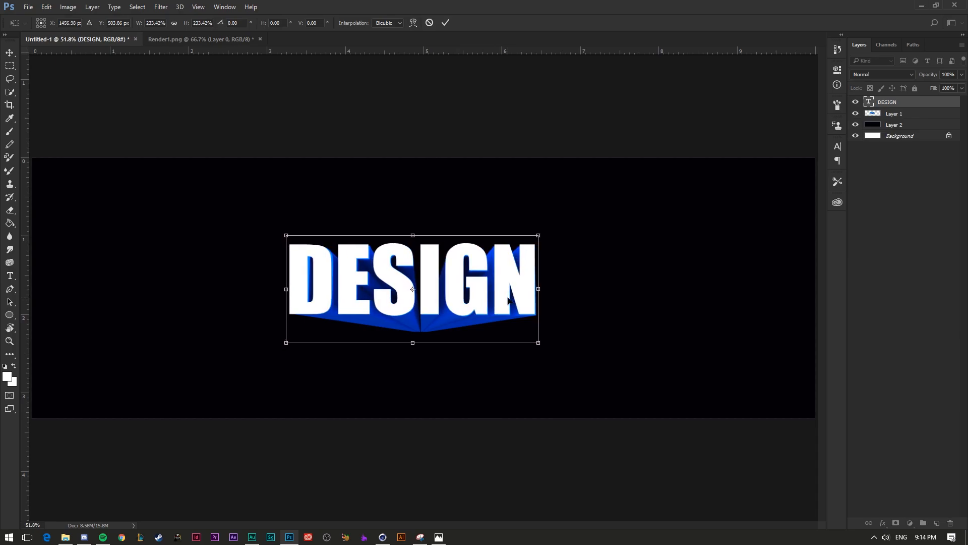
{"action": "key", "text": "Return"}
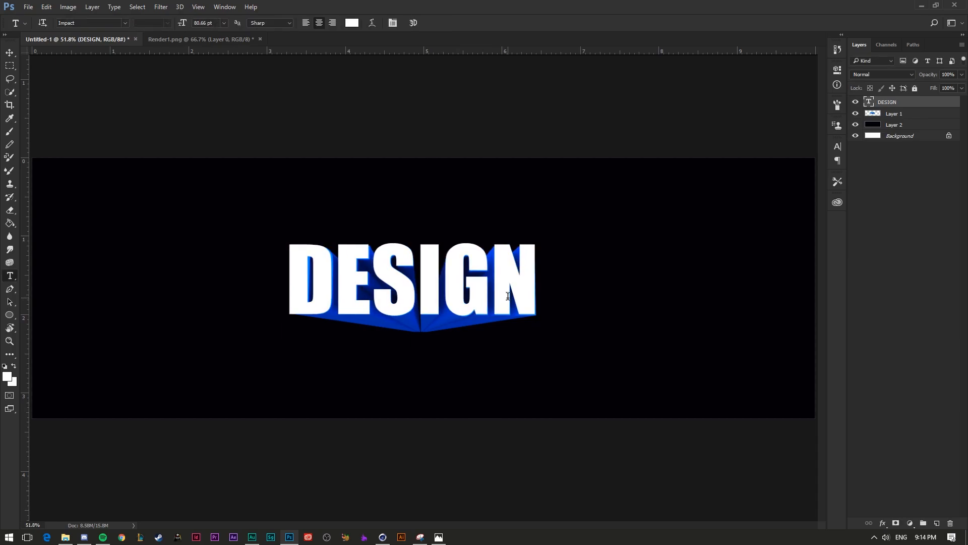
- Shrink the white text slightly in two passes, the second to 98.21%, to fit the blue letter faces
{"action": "key", "text": "ctrl+t"}
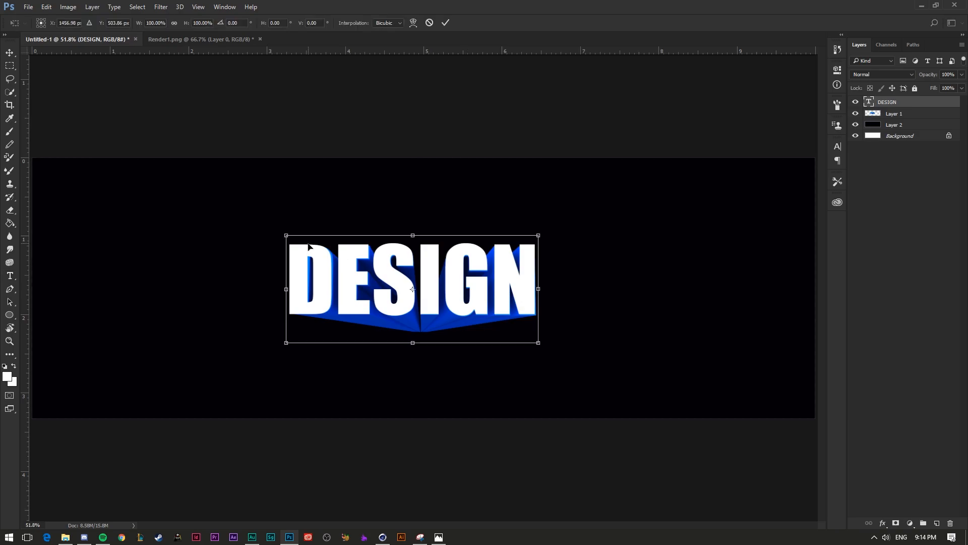
{"action": "left_click_drag", "start_coordinate": [283, 232], "coordinate": [286, 233]}
{"action": "left_click_drag", "start_coordinate": [538, 343], "coordinate": [538, 343]}
{"action": "key", "text": "Return"}
{"action": "key", "text": "ctrl+t"}
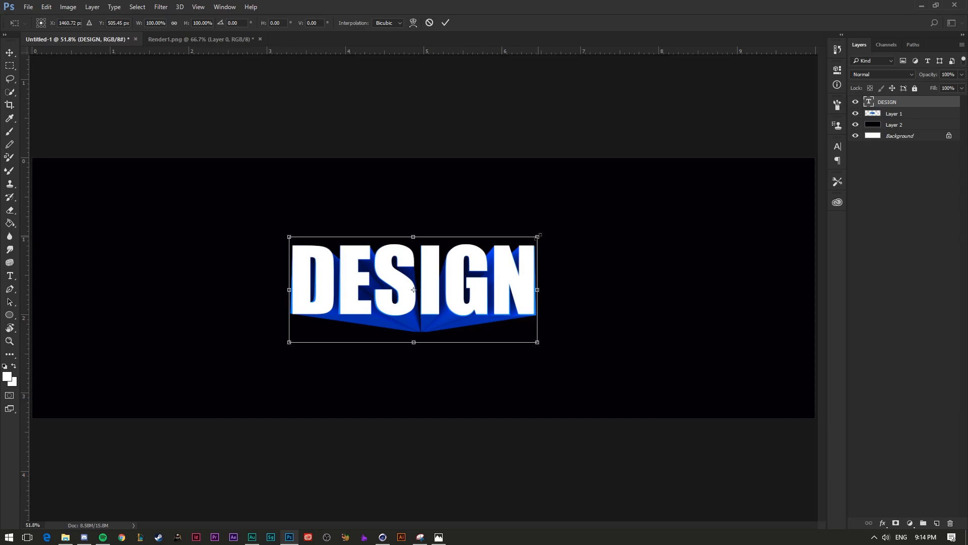
{"action": "mouse_move", "coordinate": [538, 237]}
{"action": "left_mouse_down"}
{"action": "mouse_move", "coordinate": [641, 196]}
{"action": "mouse_move", "coordinate": [621, 239]}
{"action": "mouse_move", "coordinate": [444, 274]}
{"action": "mouse_move", "coordinate": [534, 233]}
{"action": "mouse_move", "coordinate": [540, 248]}
{"action": "left_mouse_up"}
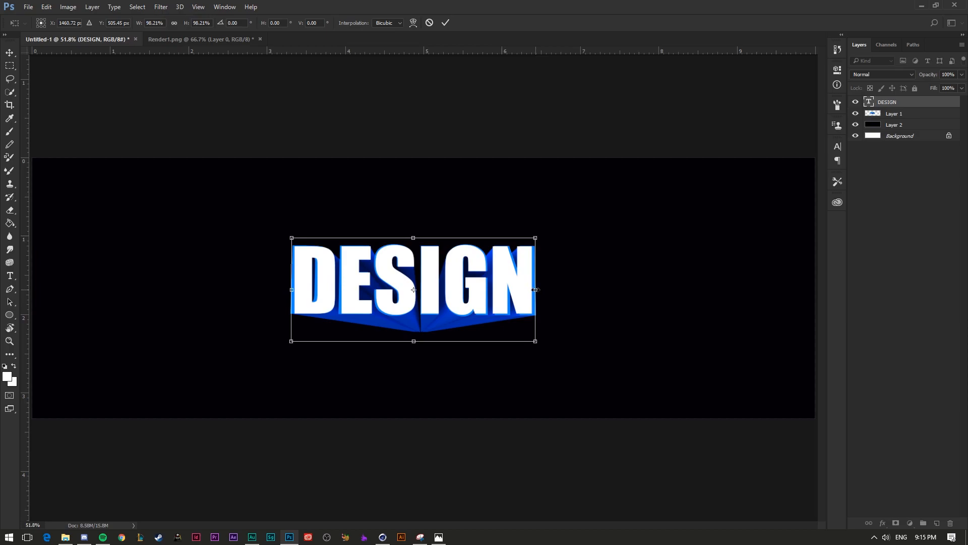
- Stretch the white text's width to 102.35% and nudge it sideways into line with the blue letters
{"action": "left_click_drag", "start_coordinate": [536, 290], "coordinate": [541, 288]}
{"action": "key", "text": "ctrl+plus"}
{"action": "key", "text": "ctrl+plus"}
{"action": "key", "text": "ctrl+plus"}
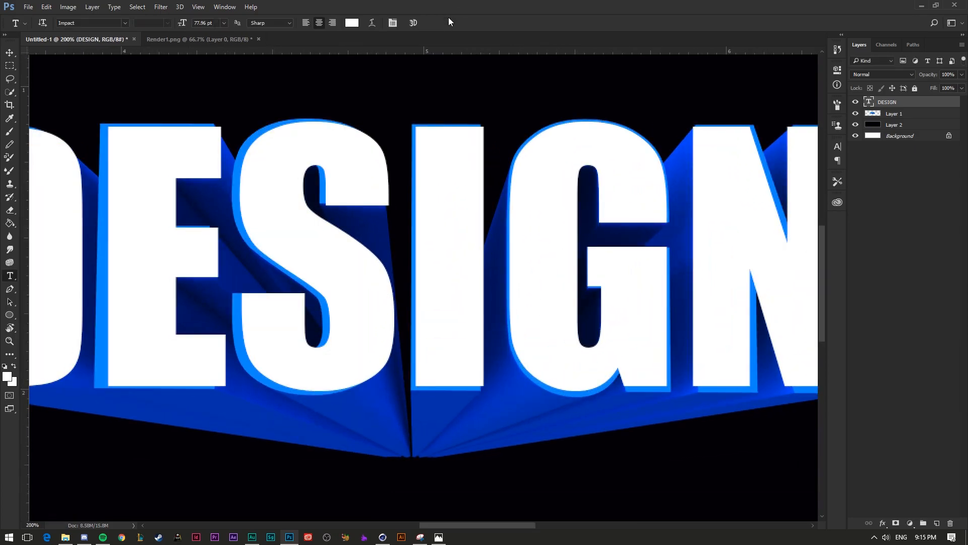
{"action": "key", "text": "ctrl+minus"}
{"action": "left_click_drag", "start_coordinate": [640, 291], "coordinate": [647, 292]}
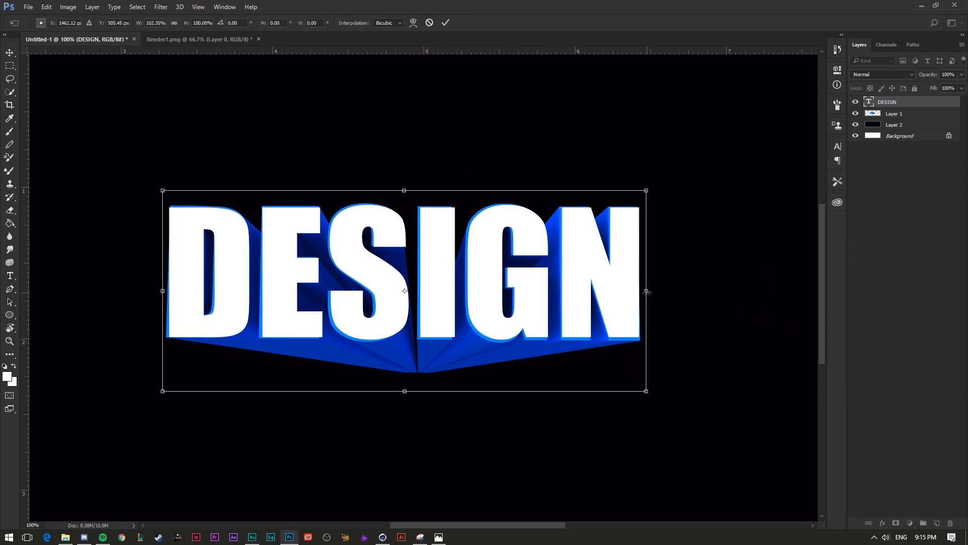
{"action": "key", "text": "Left"}
{"action": "key", "text": "Left"}
{"action": "key", "text": "Left"}
{"action": "key", "text": "Left"}
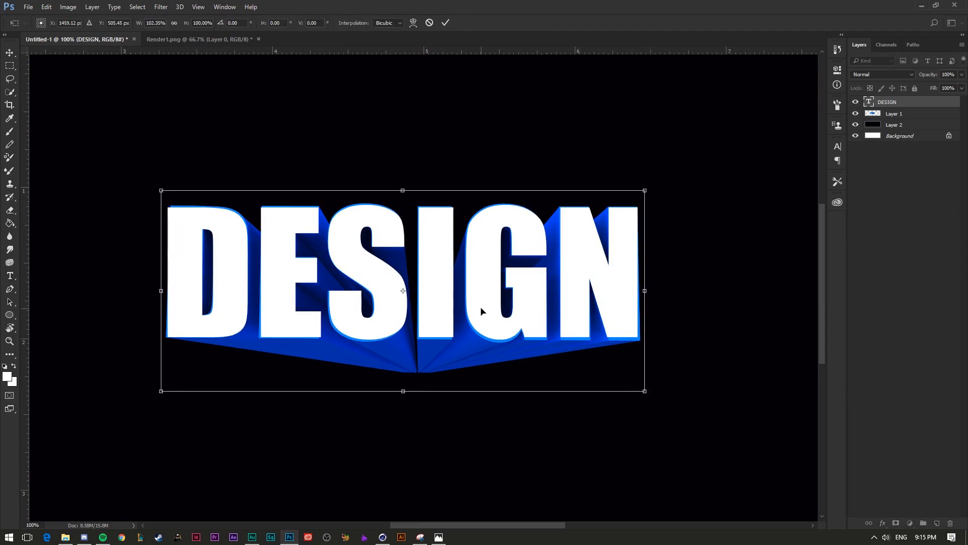
{"action": "key", "text": "Right"}
{"action": "key", "text": "Return"}
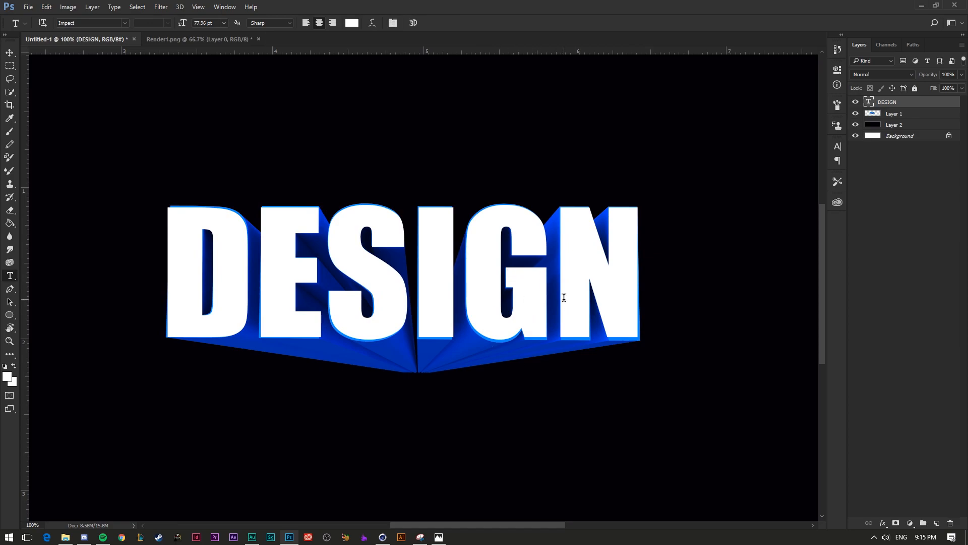
- Scale the white text up proportionally to 100.43% and commit the transform
{"action": "key", "text": "ctrl+t"}
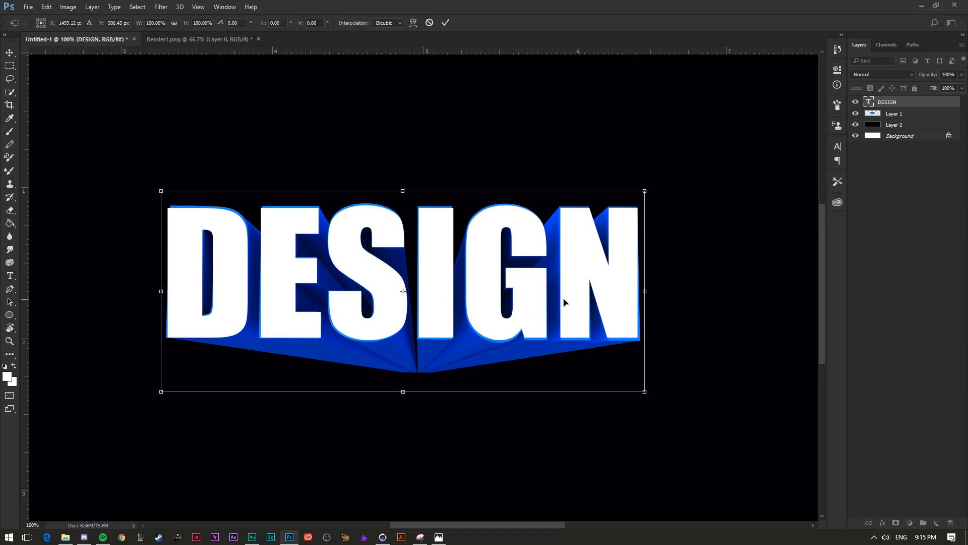
{"action": "left_click_drag", "start_coordinate": [645, 191], "coordinate": [648, 191]}
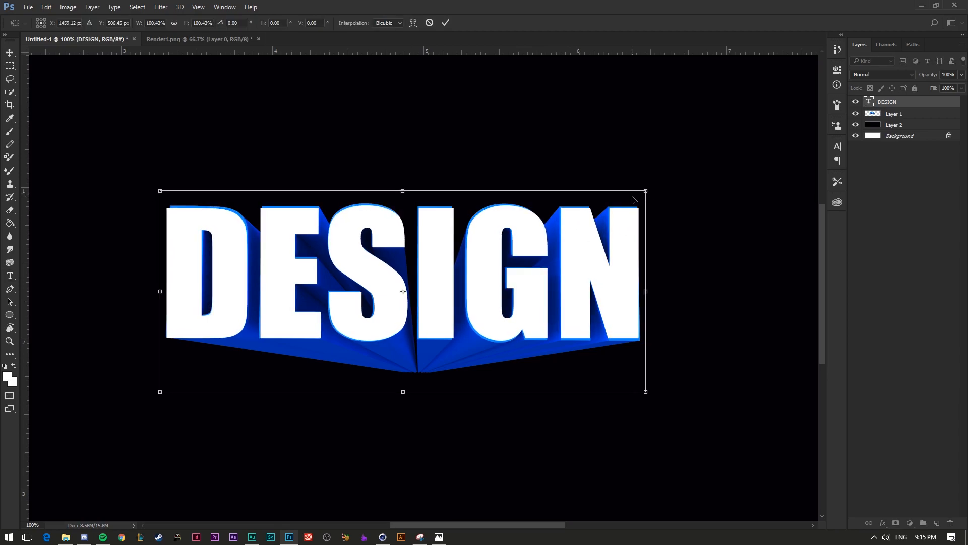
{"action": "key", "text": "Return"}
- Give the DESIGN text layer a 4 px outside stroke filled with the white Foreground to Background gradient
{"action": "right_click", "coordinate": [895, 102]}
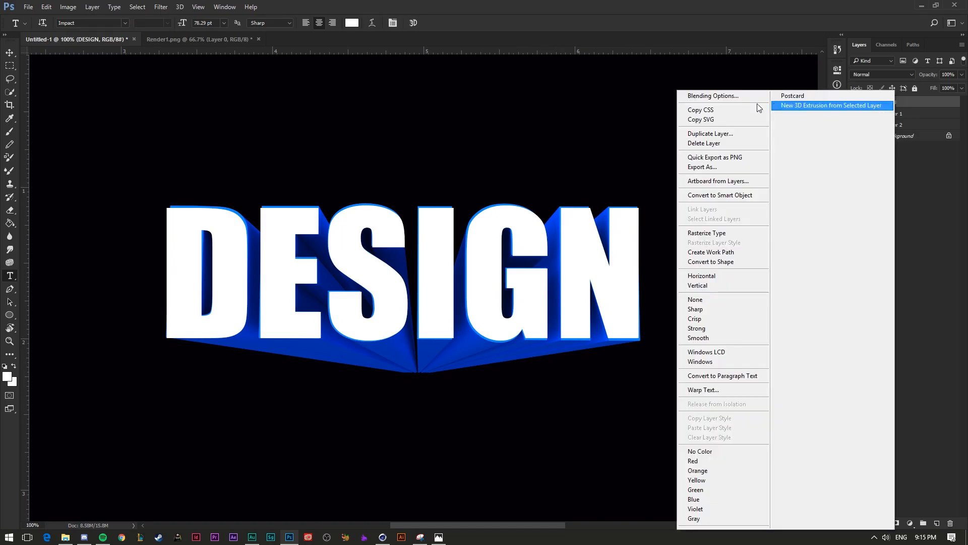
{"action": "left_click", "coordinate": [719, 96]}
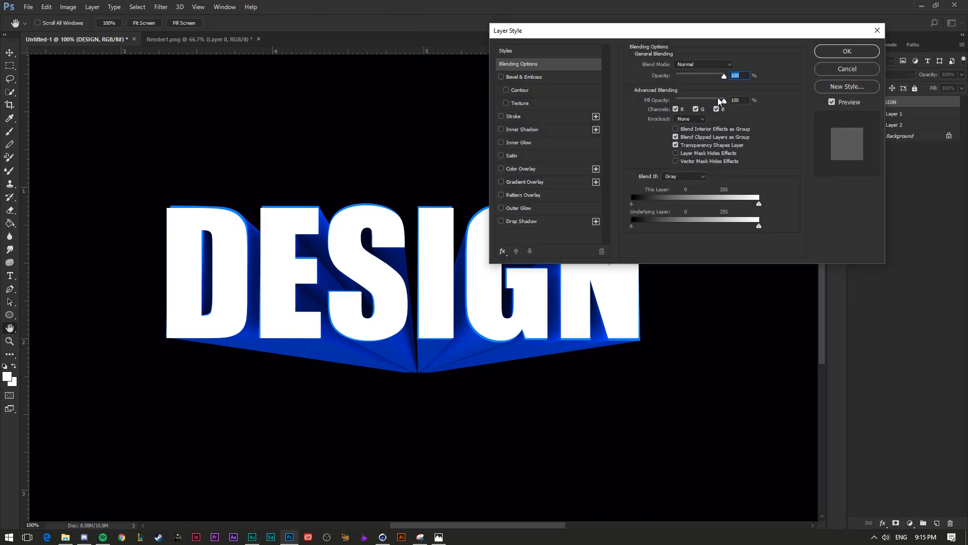
{"action": "left_click", "coordinate": [517, 116]}
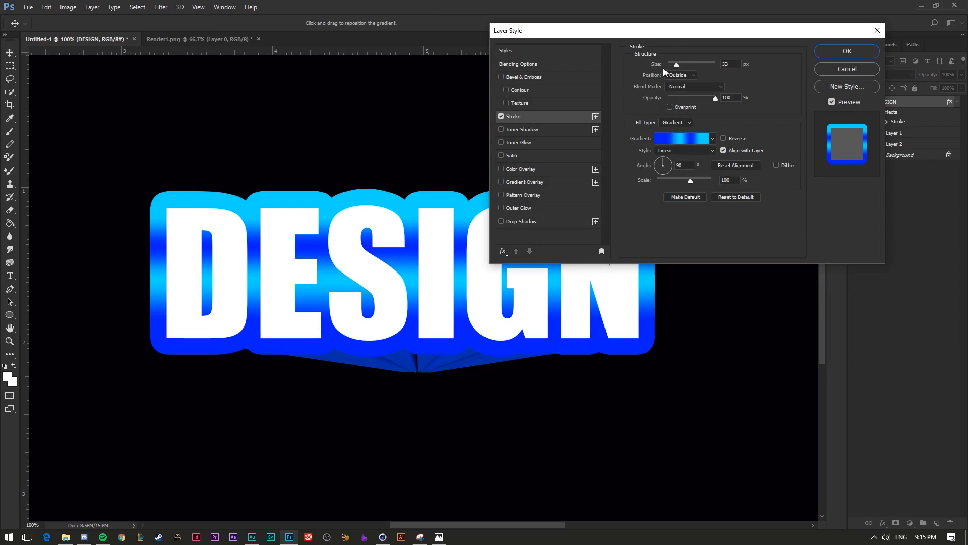
{"action": "left_click", "coordinate": [678, 142]}
{"action": "left_click", "coordinate": [687, 135]}
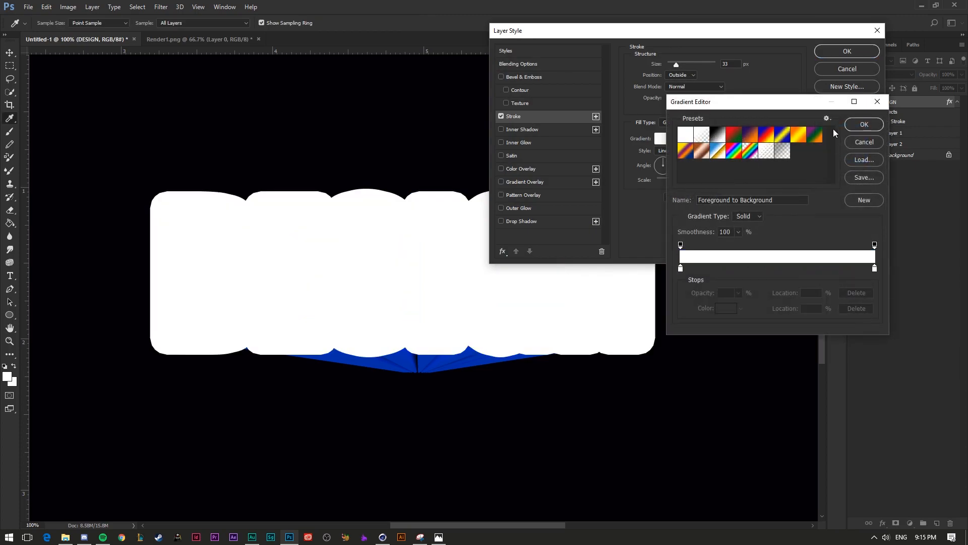
{"action": "left_click", "coordinate": [865, 126]}
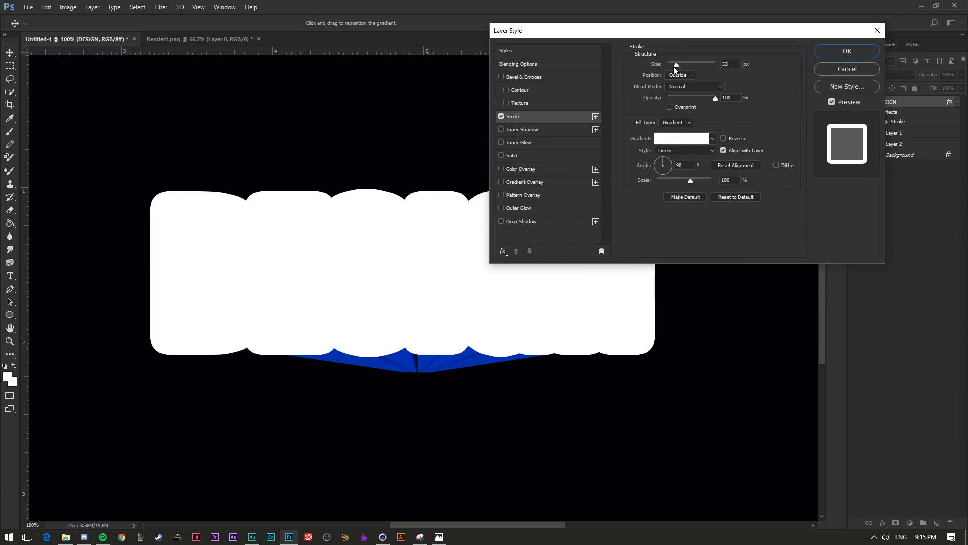
{"action": "left_click_drag", "start_coordinate": [674, 67], "coordinate": [669, 67]}
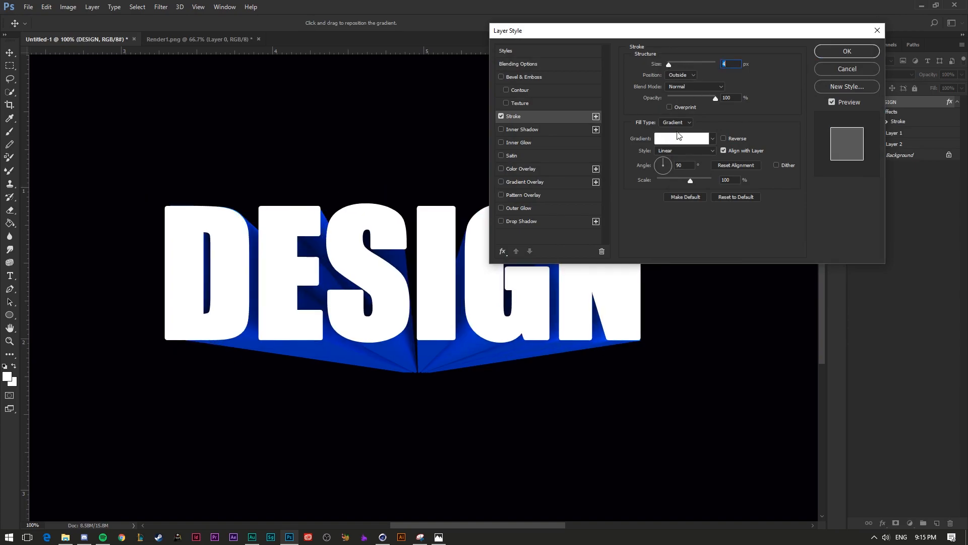
{"action": "left_click", "coordinate": [848, 56]}
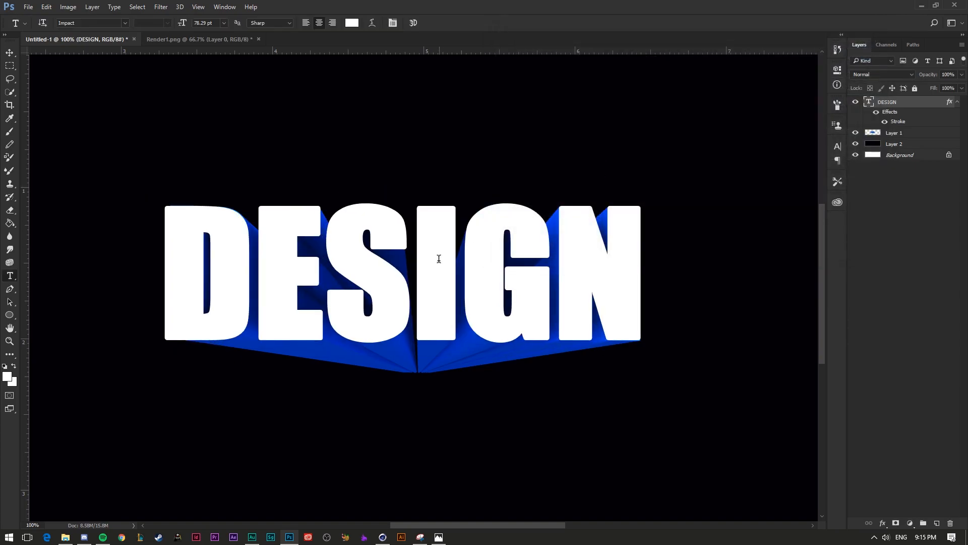
- Enable a Gradient Overlay on the DESIGN text layer and turn off its stroke
{"action": "left_click", "coordinate": [602, 268]}
{"action": "left_click", "coordinate": [895, 119]}
{"action": "double_click", "coordinate": [895, 113]}
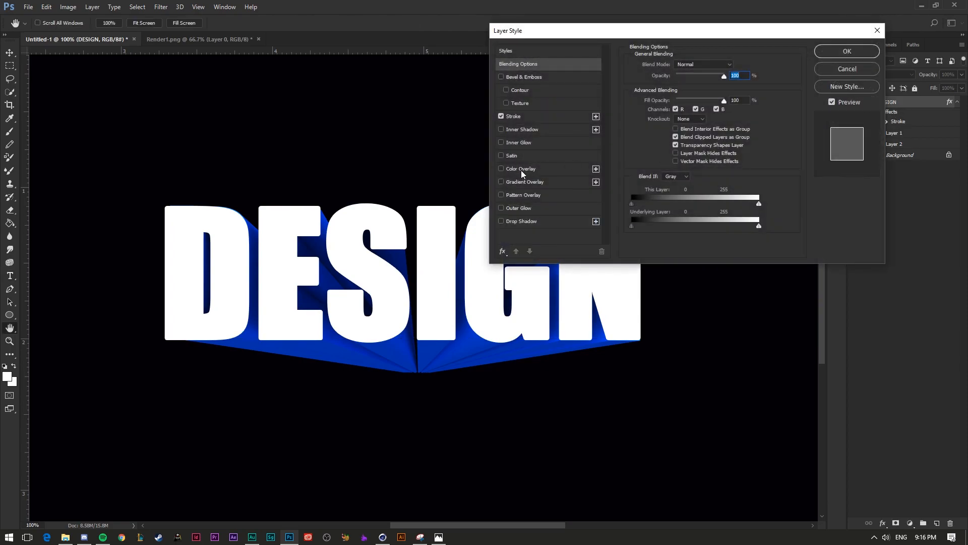
{"action": "left_click", "coordinate": [524, 184]}
{"action": "left_click", "coordinate": [507, 117]}
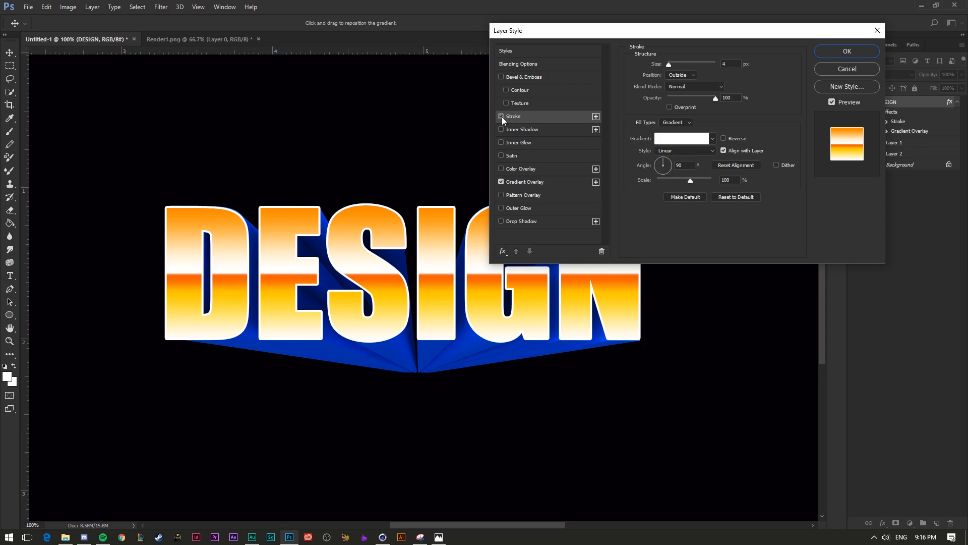
{"action": "left_click", "coordinate": [501, 116]}
{"action": "left_click", "coordinate": [525, 182]}
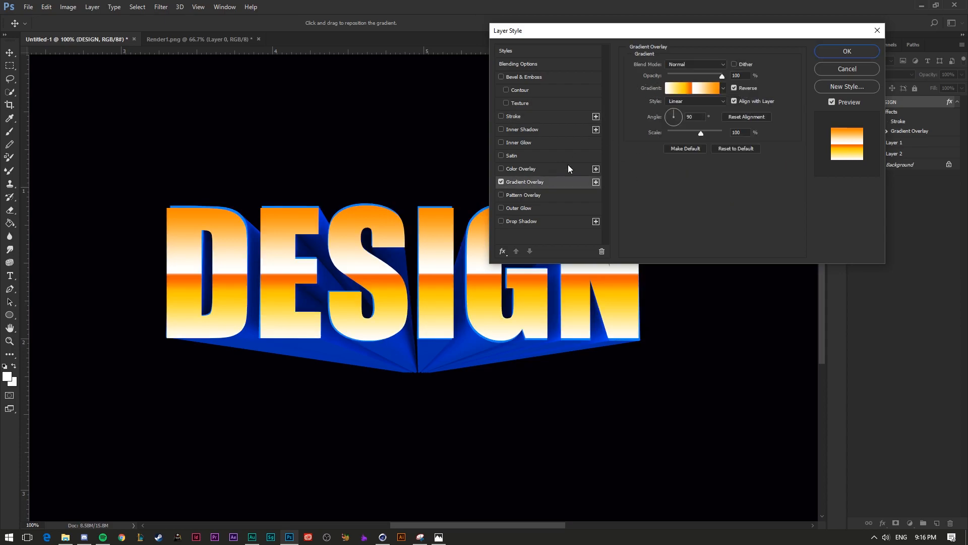
- Try the Orange, Yellow, Orange and Blue, Yellow, Blue presets for the overlay gradient, and settle on Chrome
{"action": "left_click", "coordinate": [680, 92]}
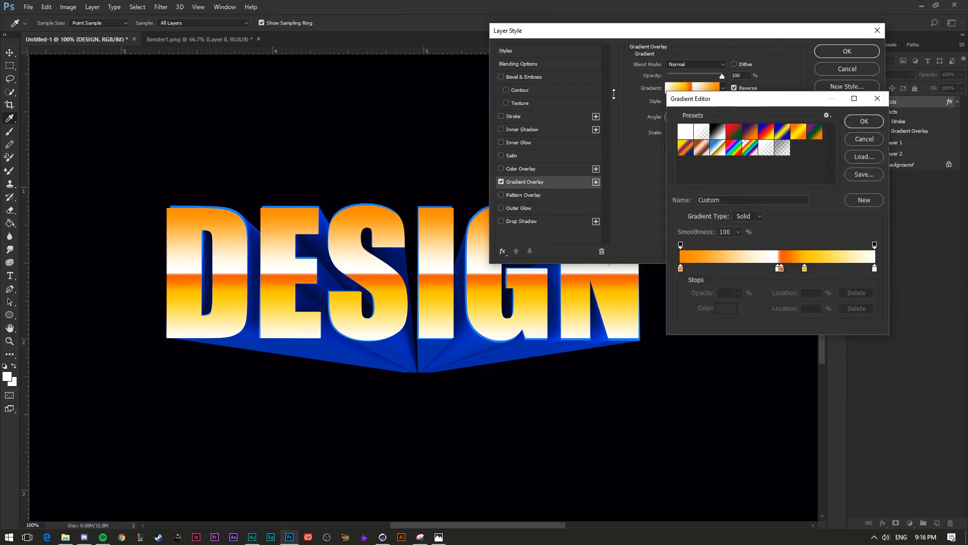
{"action": "left_click_drag", "start_coordinate": [731, 100], "coordinate": [564, 73]}
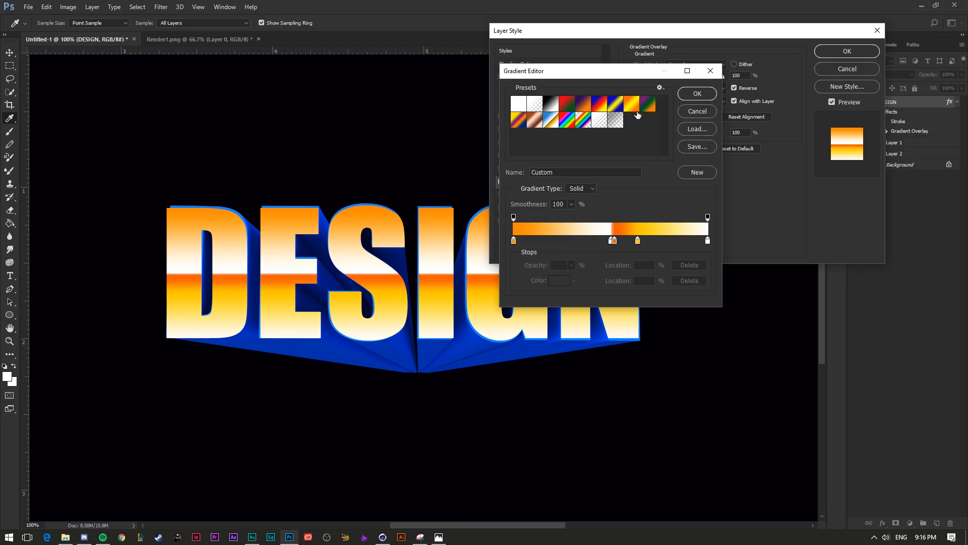
{"action": "left_click", "coordinate": [632, 106]}
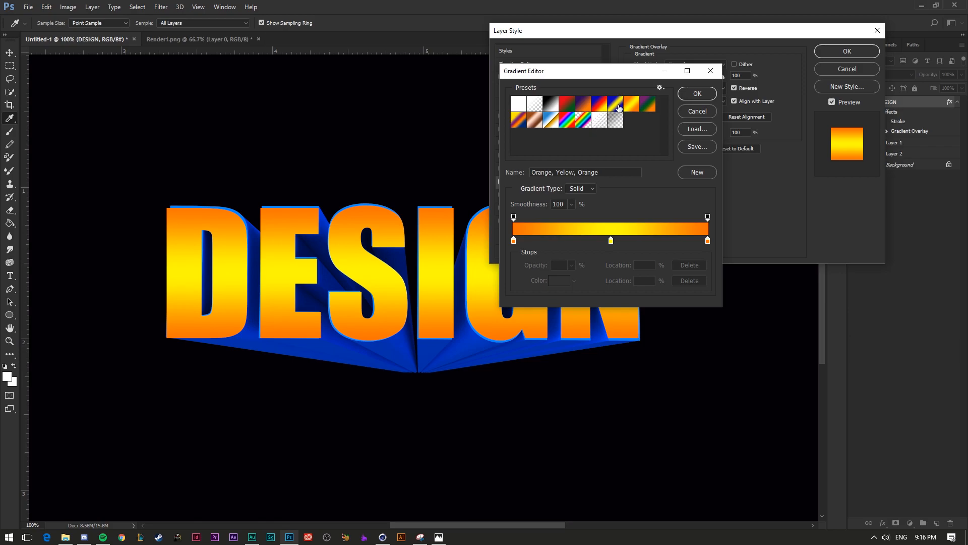
{"action": "left_click", "coordinate": [618, 106]}
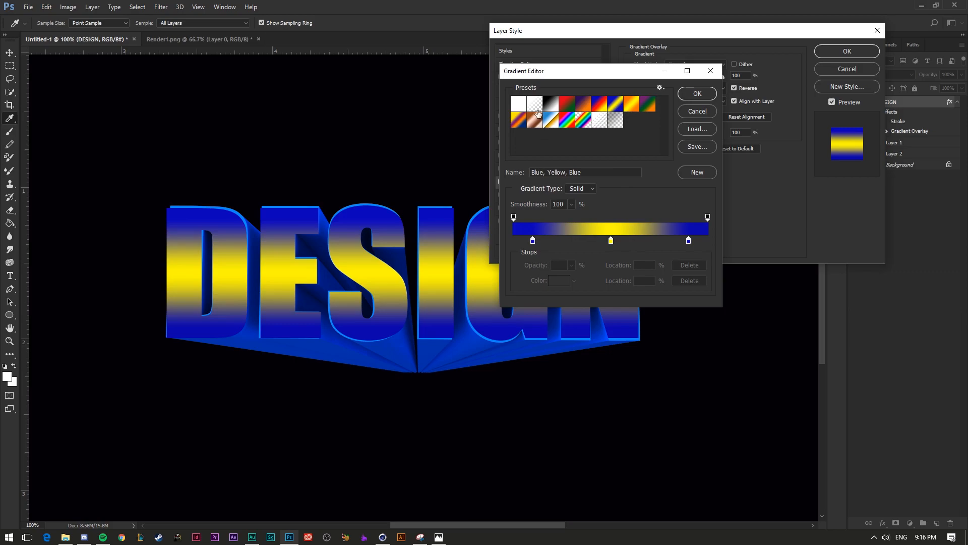
{"action": "left_click", "coordinate": [553, 124]}
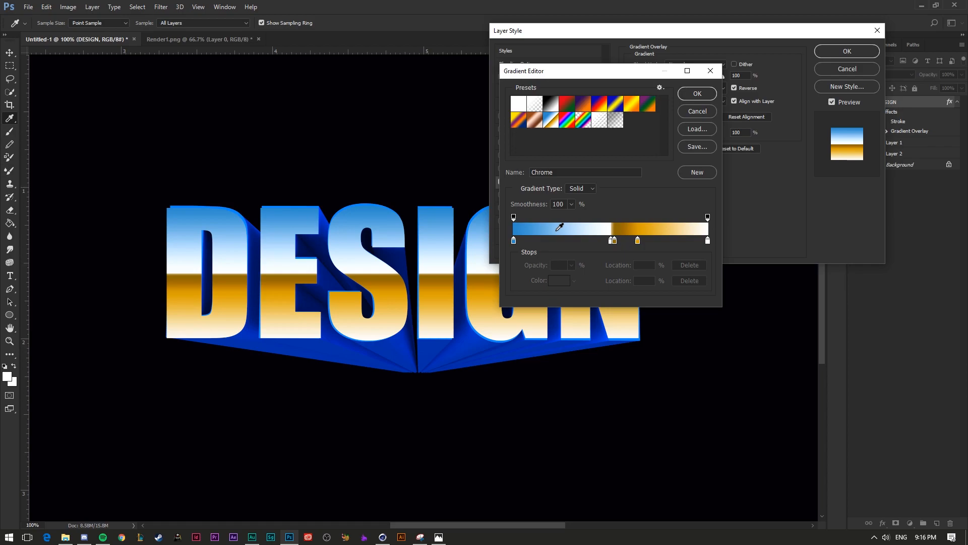
- Change the gradient's colour stop at location 0% to very dark navy (02011f)
{"action": "left_click", "coordinate": [514, 241]}
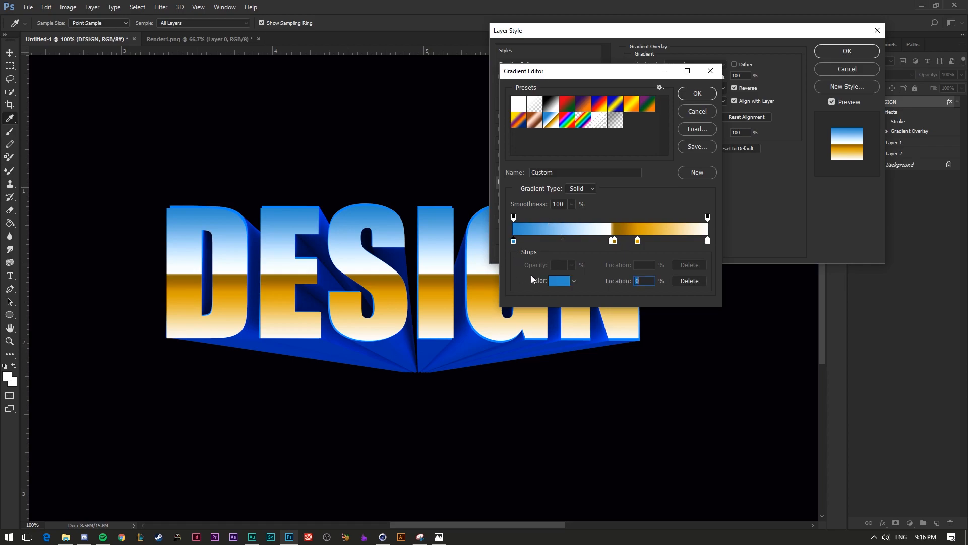
{"action": "left_click", "coordinate": [563, 284]}
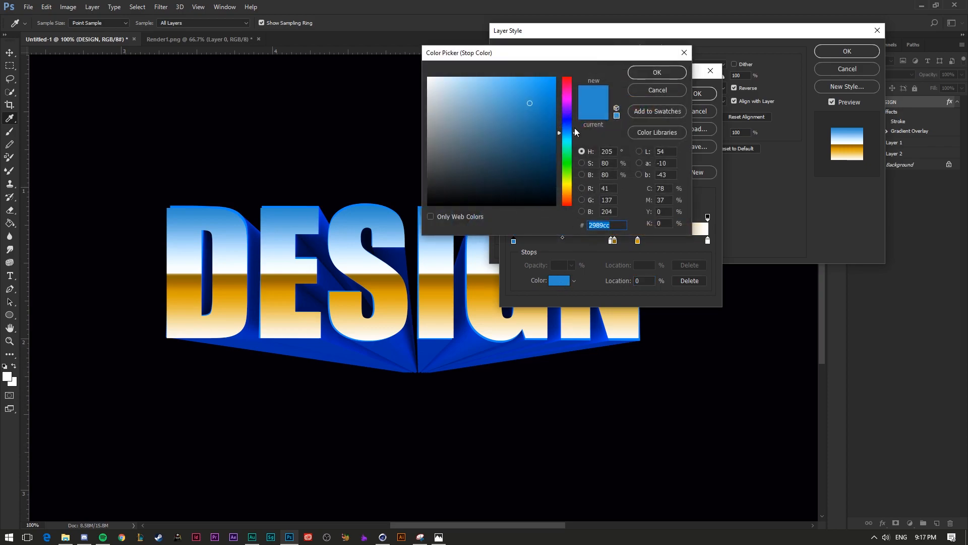
{"action": "left_click", "coordinate": [564, 120]}
{"action": "left_click_drag", "start_coordinate": [529, 103], "coordinate": [564, 72]}
{"action": "mouse_move", "coordinate": [549, 108]}
{"action": "left_mouse_down"}
{"action": "mouse_move", "coordinate": [565, 194]}
{"action": "mouse_move", "coordinate": [546, 184]}
{"action": "mouse_move", "coordinate": [551, 190]}
{"action": "left_mouse_up"}
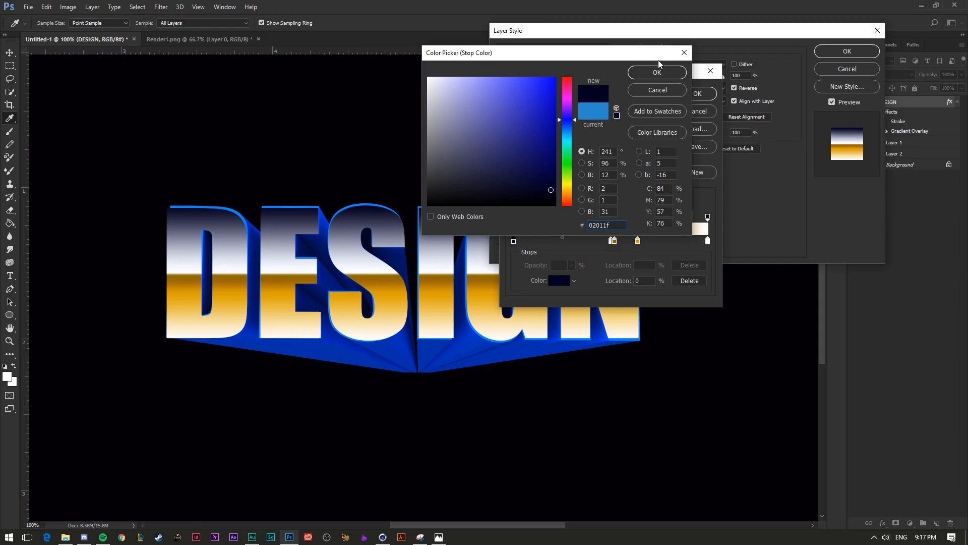
{"action": "left_click", "coordinate": [656, 73]}
- Add a colour stop at 25% on the gradient and set it to bright blue (0024ff)
{"action": "left_click", "coordinate": [562, 242]}
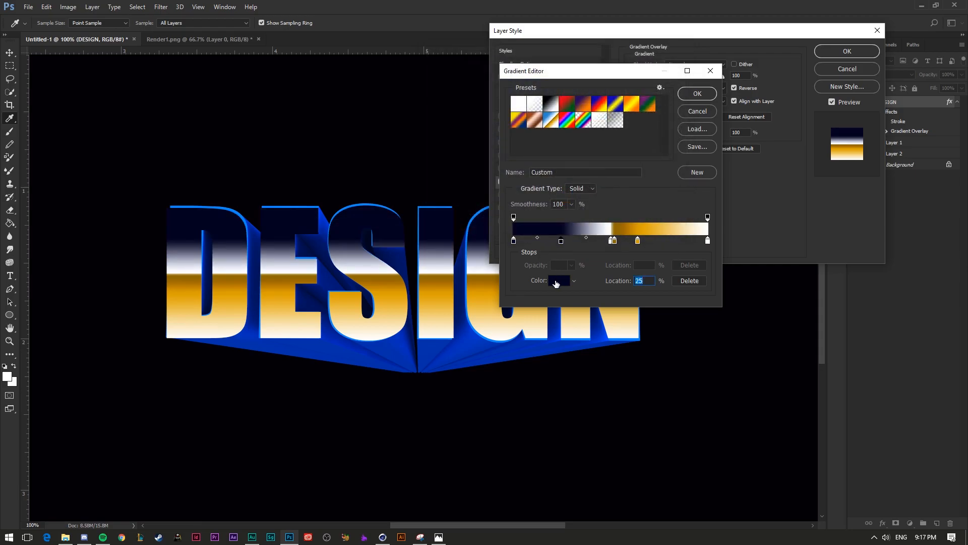
{"action": "left_click", "coordinate": [556, 282]}
{"action": "left_click_drag", "start_coordinate": [568, 123], "coordinate": [565, 128]}
{"action": "left_click", "coordinate": [555, 78]}
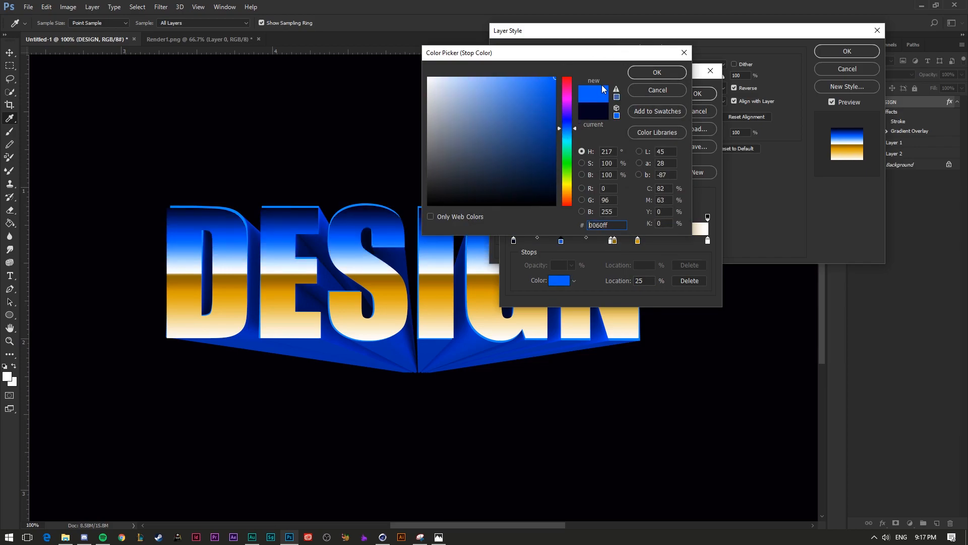
{"action": "left_click_drag", "start_coordinate": [572, 123], "coordinate": [575, 123]}
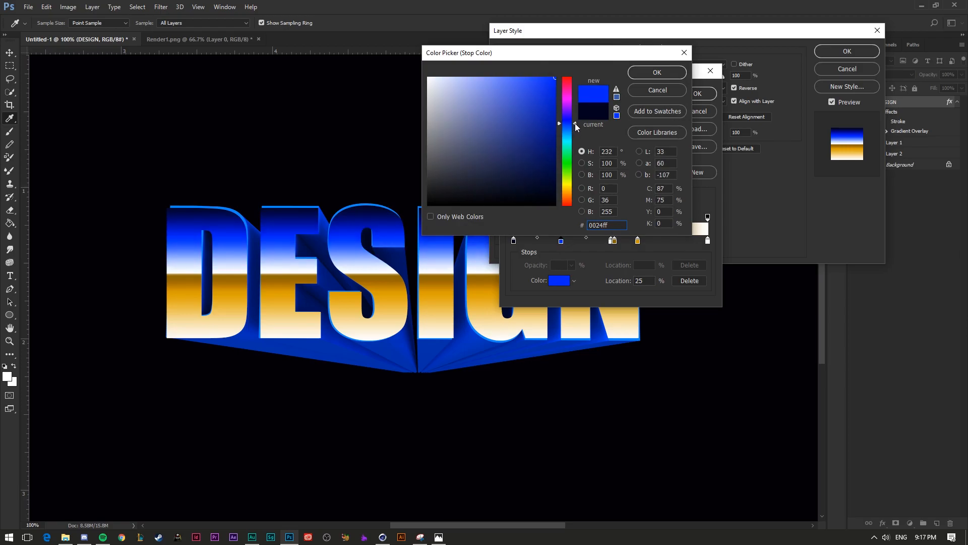
{"action": "left_click", "coordinate": [650, 72]}
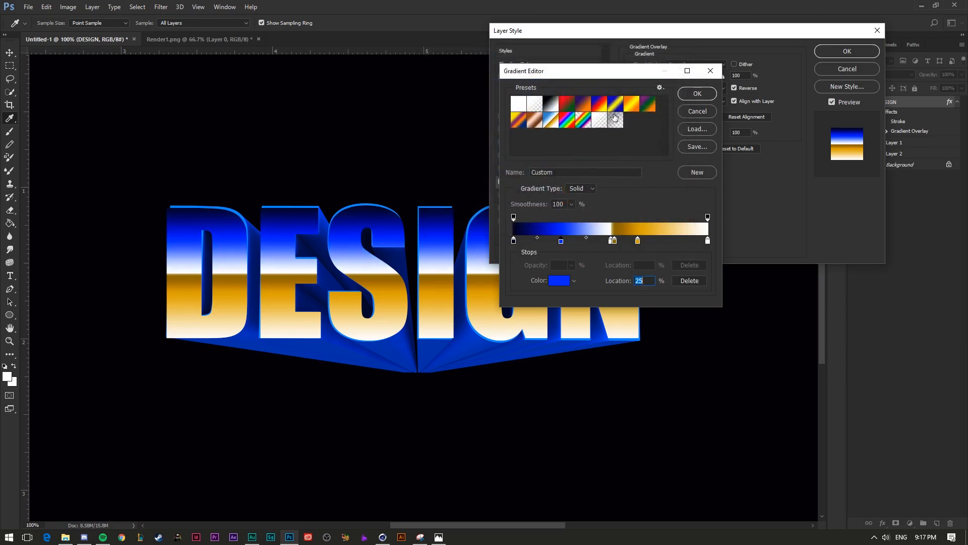
- Change the overlay gradient's brown colour stop at 52% to very dark purple (090016)
{"action": "left_click", "coordinate": [613, 242]}
{"action": "left_click", "coordinate": [614, 241]}
{"action": "left_click", "coordinate": [565, 282]}
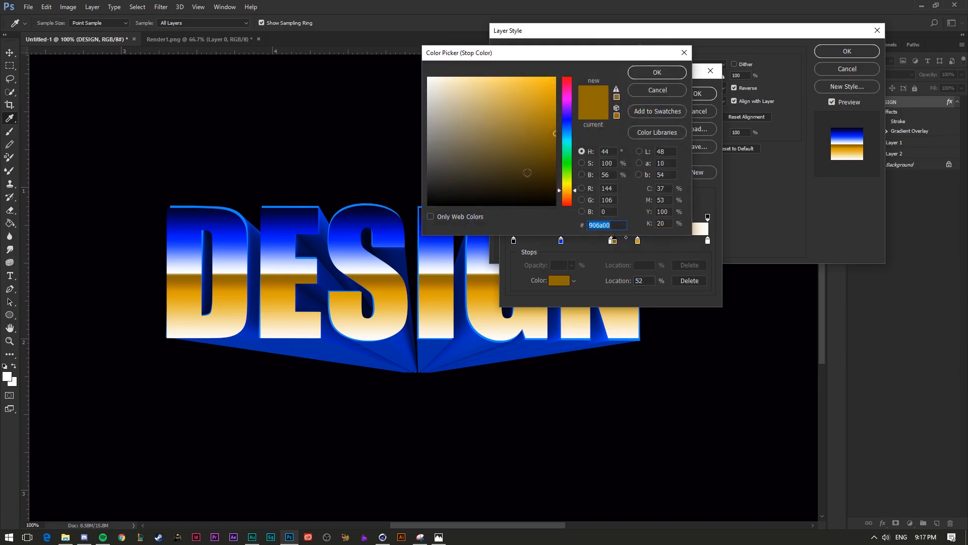
{"action": "left_click_drag", "start_coordinate": [572, 166], "coordinate": [564, 104]}
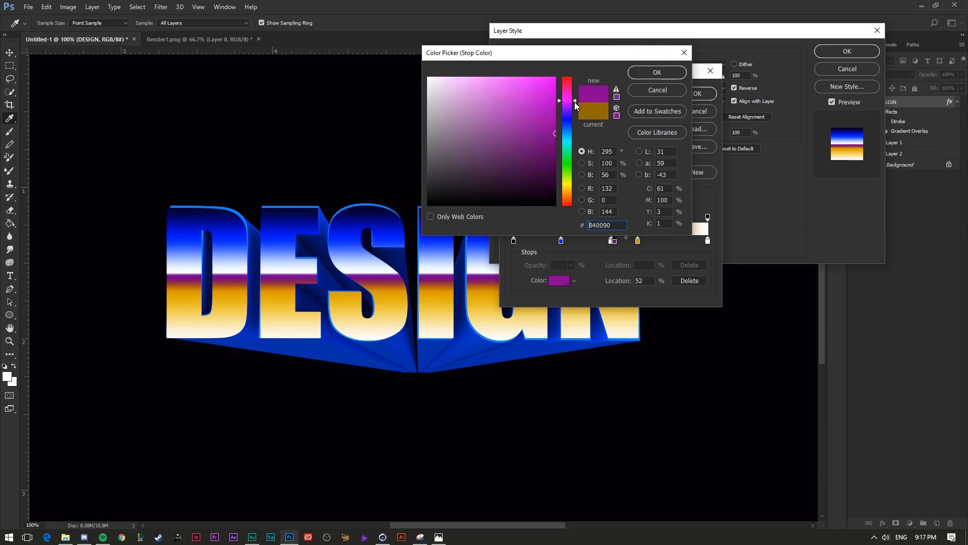
{"action": "left_click_drag", "start_coordinate": [574, 102], "coordinate": [576, 105]}
{"action": "left_click", "coordinate": [530, 172]}
{"action": "mouse_move", "coordinate": [531, 174]}
{"action": "left_mouse_down"}
{"action": "mouse_move", "coordinate": [554, 202]}
{"action": "mouse_move", "coordinate": [573, 114]}
{"action": "left_mouse_up"}
{"action": "left_click", "coordinate": [567, 187]}
{"action": "left_click", "coordinate": [554, 194]}
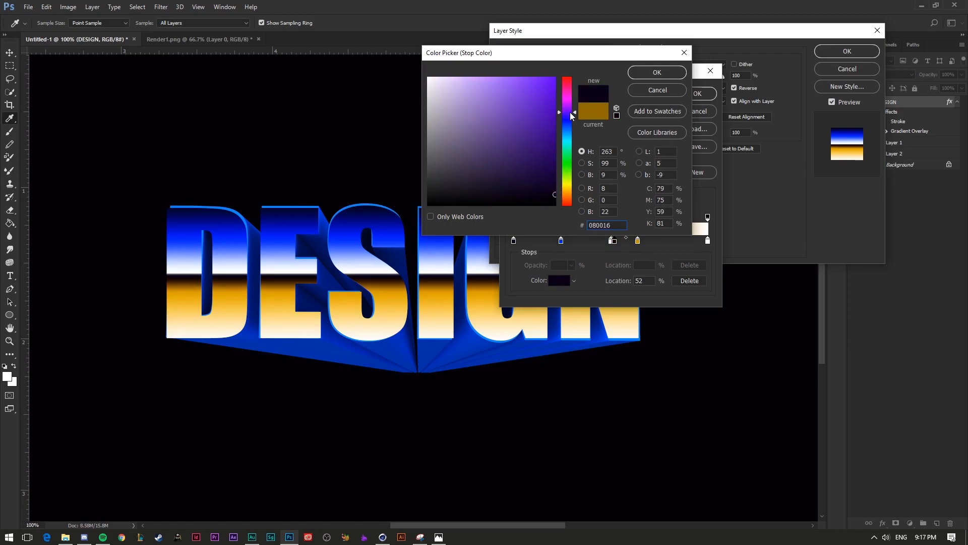
{"action": "left_click", "coordinate": [643, 77]}
- Change the gradient's orange colour stop at 64% to magenta (d900d1)
{"action": "left_click", "coordinate": [637, 241]}
{"action": "left_click", "coordinate": [555, 281]}
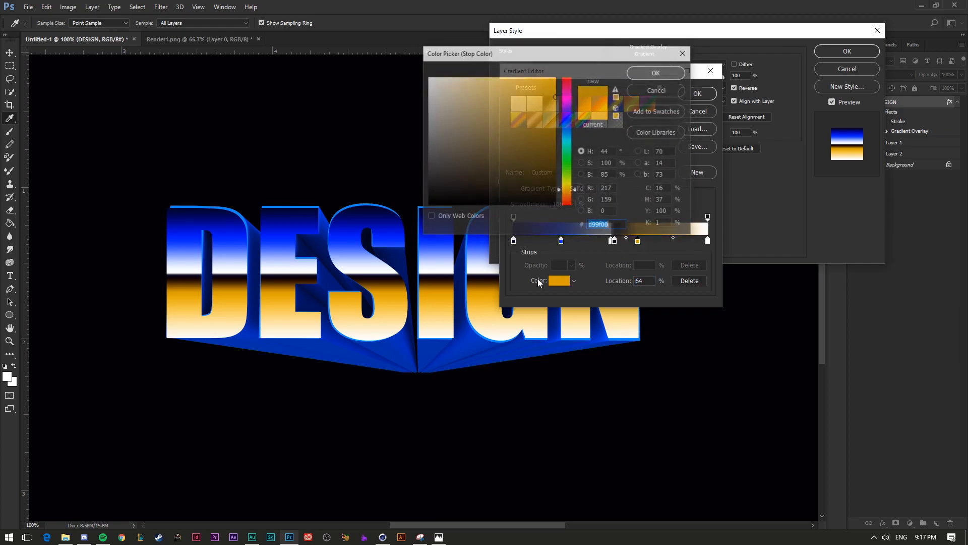
{"action": "left_click", "coordinate": [567, 99]}
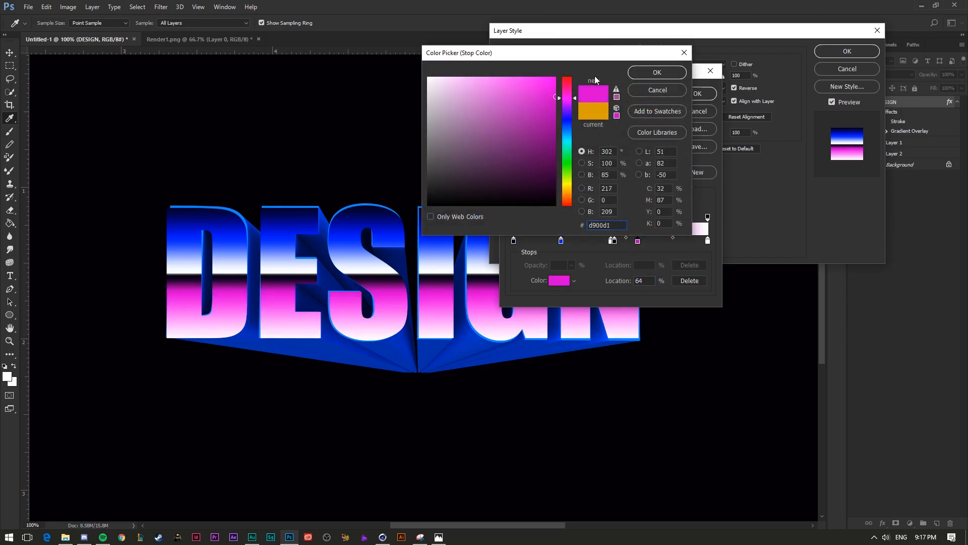
{"action": "left_click", "coordinate": [654, 72]}
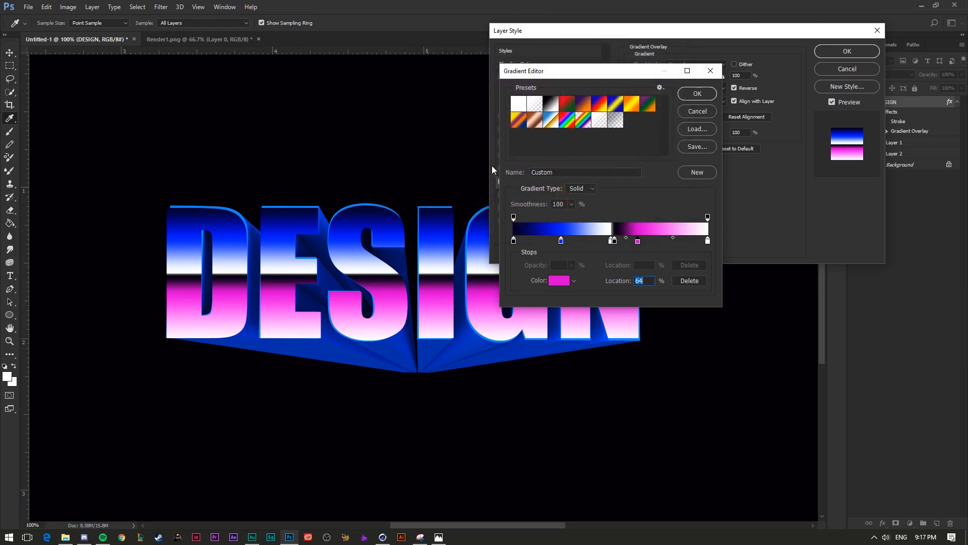
- Fine-tune the very dark purple of the 52% colour stop and accept the edited gradient
{"action": "left_click", "coordinate": [617, 242]}
{"action": "left_click", "coordinate": [559, 280]}
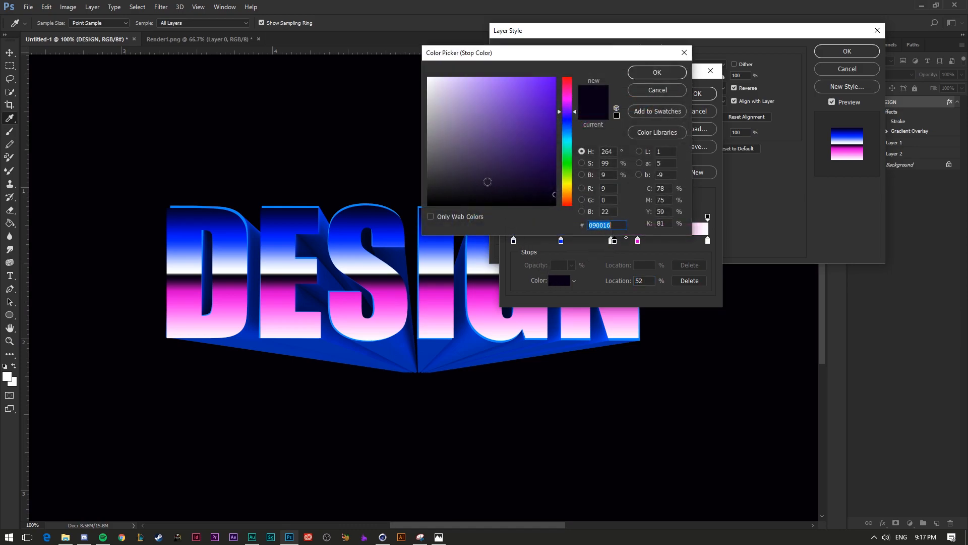
{"action": "mouse_move", "coordinate": [553, 199]}
{"action": "left_mouse_down"}
{"action": "mouse_move", "coordinate": [553, 188]}
{"action": "mouse_move", "coordinate": [554, 196]}
{"action": "left_mouse_up"}
{"action": "left_click", "coordinate": [657, 72]}
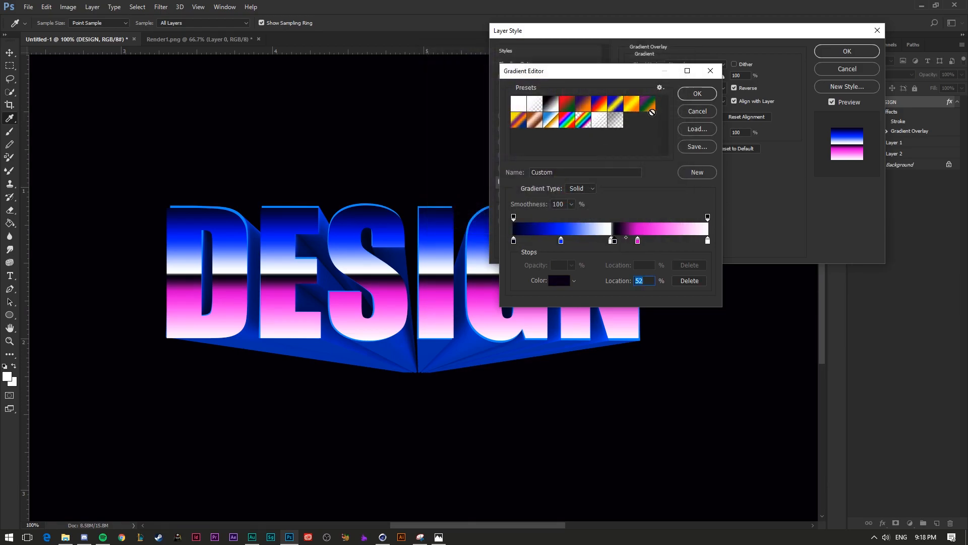
{"action": "left_click", "coordinate": [690, 93]}
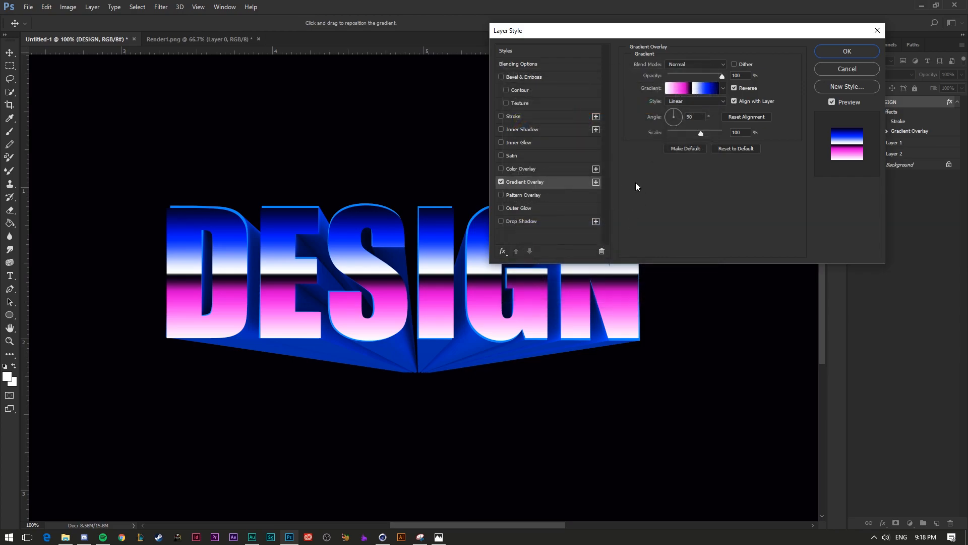
- Try an extra colour stop at 94% on the overlay gradient, coloured with the same magenta (d900d1) as the 64% stop
{"action": "left_click", "coordinate": [684, 89]}
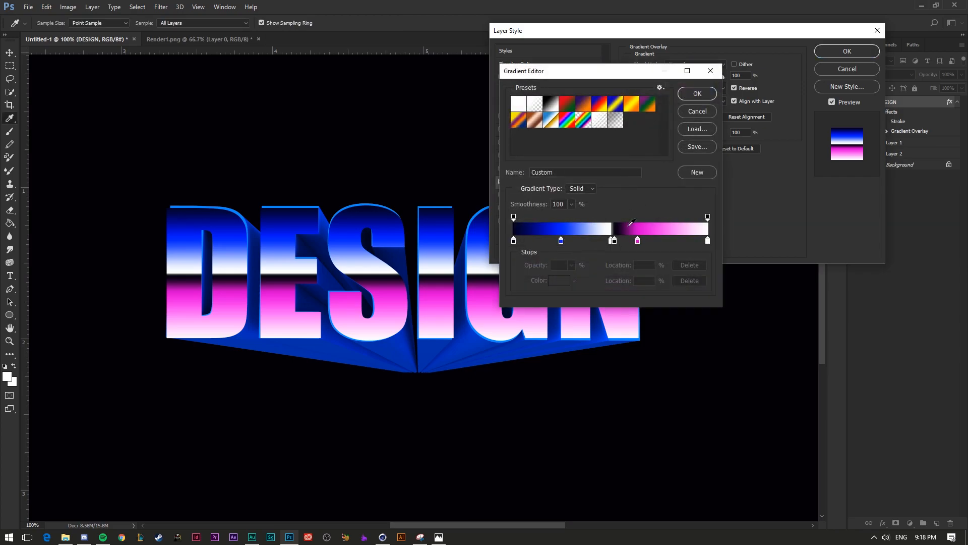
{"action": "left_click", "coordinate": [671, 241]}
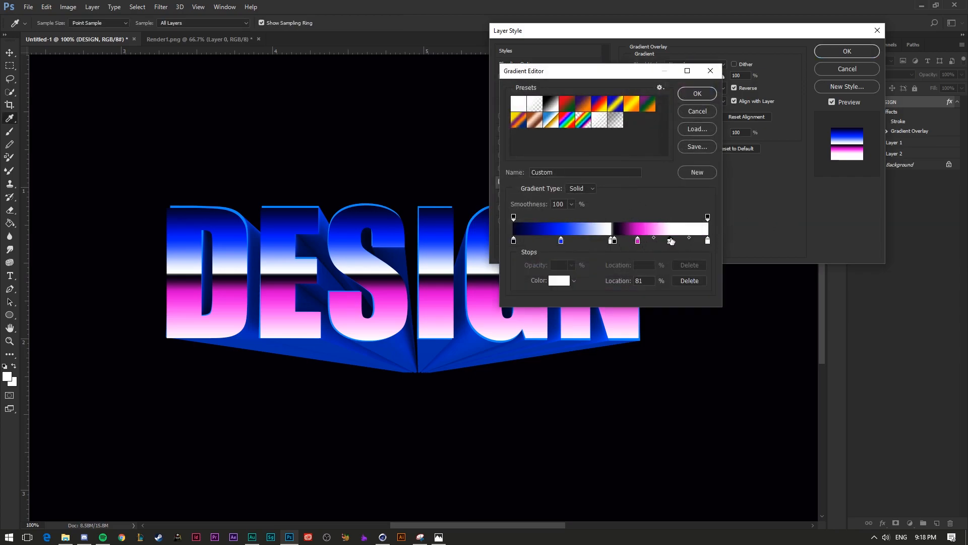
{"action": "mouse_move", "coordinate": [673, 241]}
{"action": "left_mouse_down"}
{"action": "mouse_move", "coordinate": [696, 241]}
{"action": "mouse_move", "coordinate": [684, 241]}
{"action": "left_mouse_up"}
{"action": "left_click", "coordinate": [638, 241]}
{"action": "left_click", "coordinate": [559, 280]}
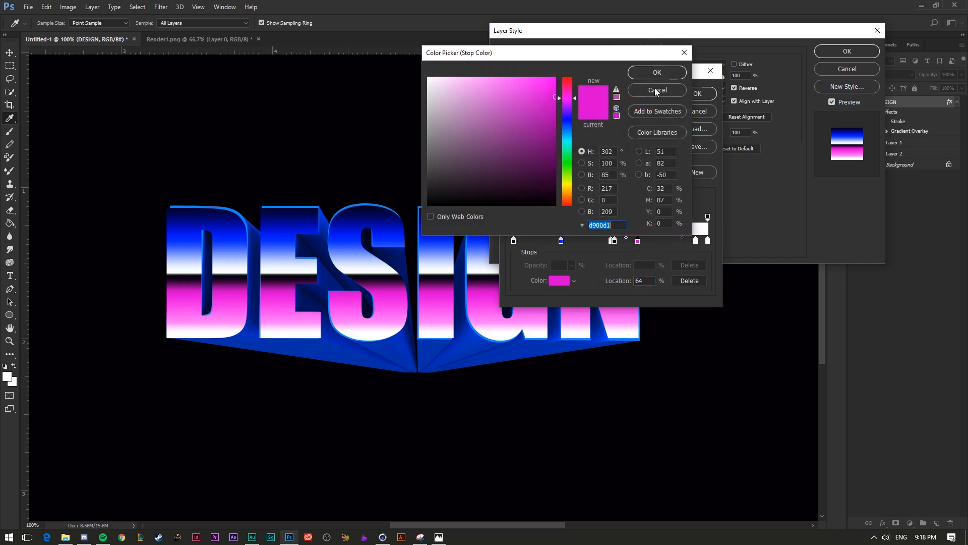
{"action": "left_click", "coordinate": [656, 71]}
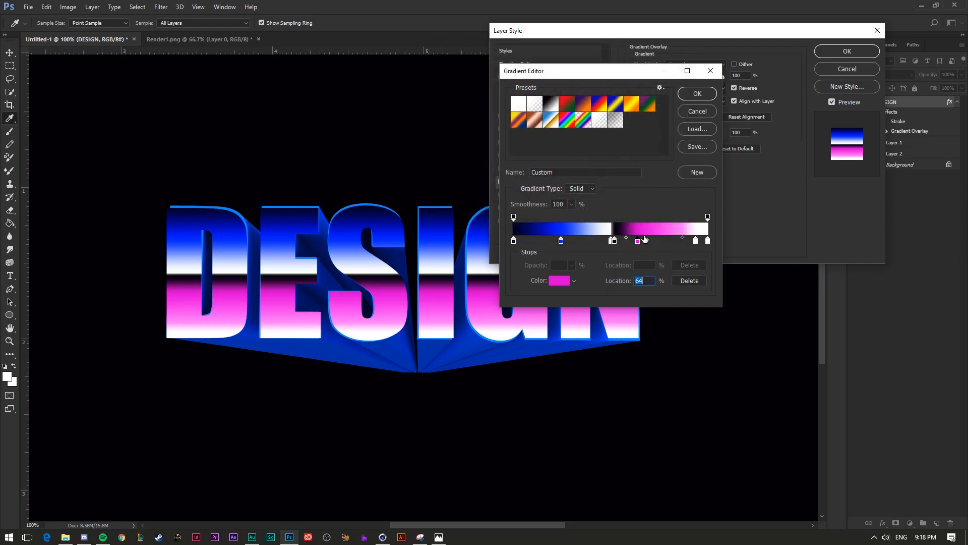
{"action": "left_click", "coordinate": [696, 241]}
{"action": "left_click", "coordinate": [561, 281]}
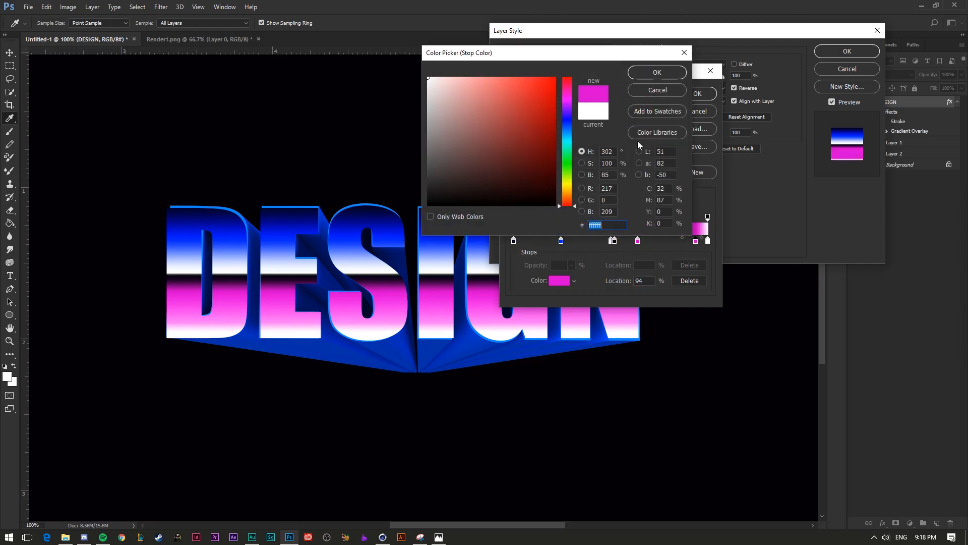
{"action": "left_click", "coordinate": [664, 75]}
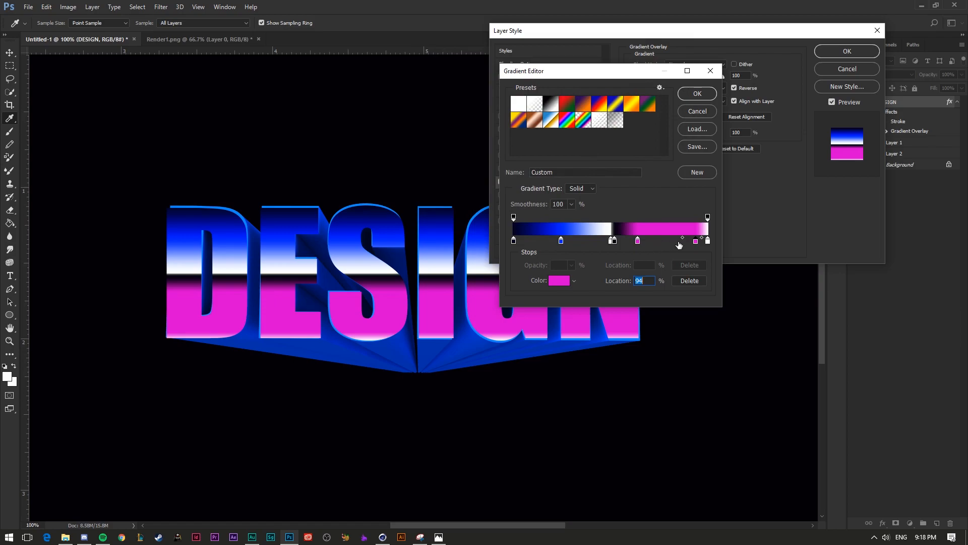
- Move the extra magenta stop to 83% and delete it from the gradient
{"action": "mouse_move", "coordinate": [683, 237]}
{"action": "left_mouse_down"}
{"action": "mouse_move", "coordinate": [667, 237]}
{"action": "mouse_move", "coordinate": [696, 242]}
{"action": "mouse_move", "coordinate": [676, 243]}
{"action": "left_mouse_up"}
{"action": "key", "text": "BackSpace"}
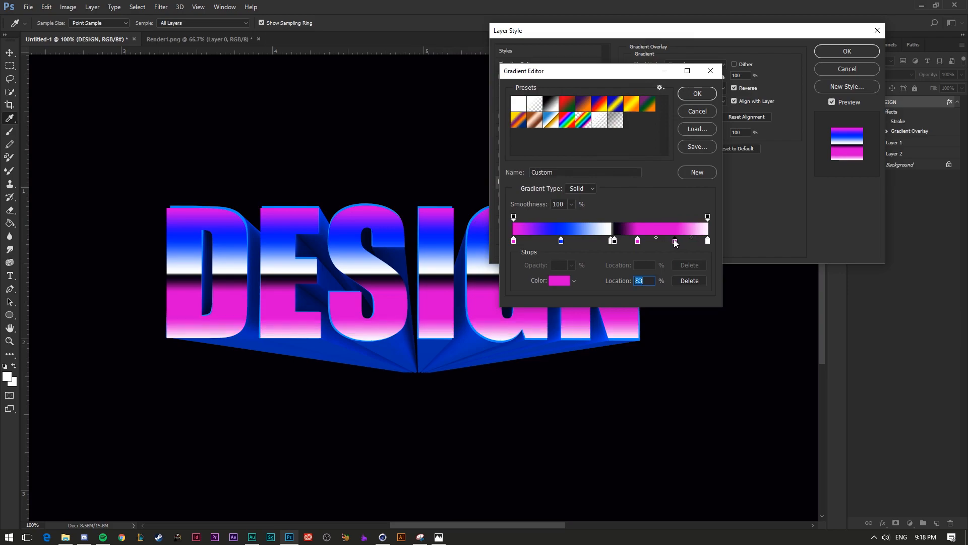
{"action": "key", "text": "BackSpace"}
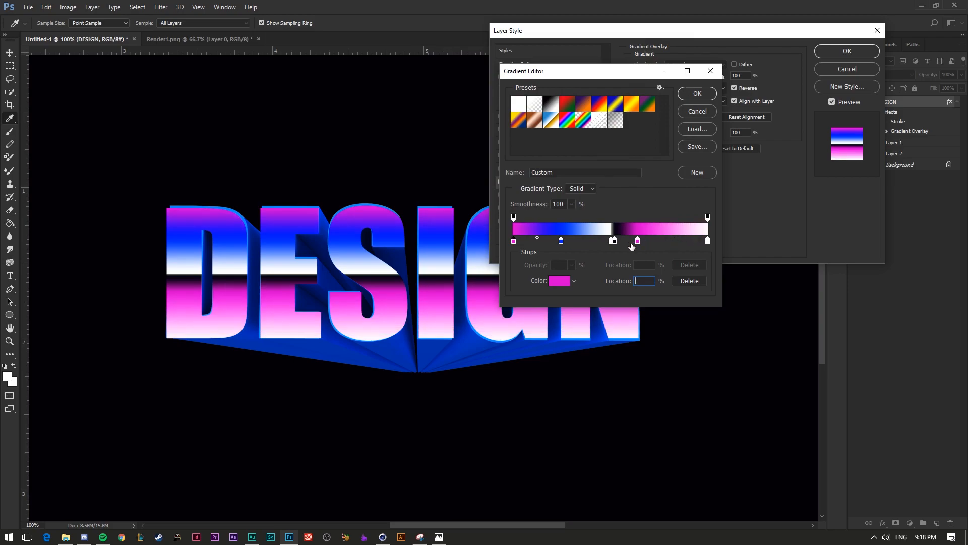
- Move the remaining magenta stop to about 75% and set the midpoint between it and the dark purple stop to 55%
{"action": "left_click_drag", "start_coordinate": [673, 237], "coordinate": [647, 245]}
{"action": "left_click", "coordinate": [677, 239]}
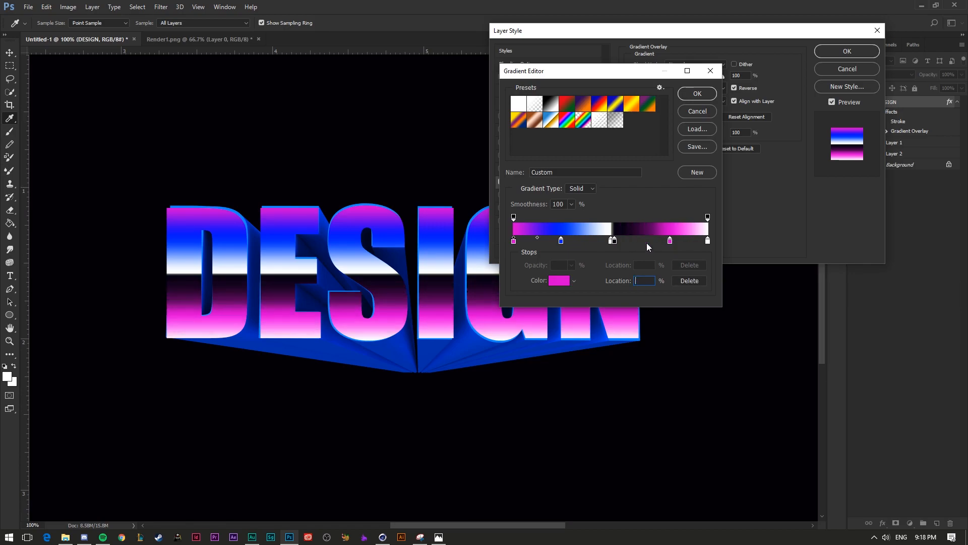
{"action": "left_click", "coordinate": [611, 241]}
{"action": "left_click", "coordinate": [615, 241]}
{"action": "left_click_drag", "start_coordinate": [651, 238], "coordinate": [645, 238]}
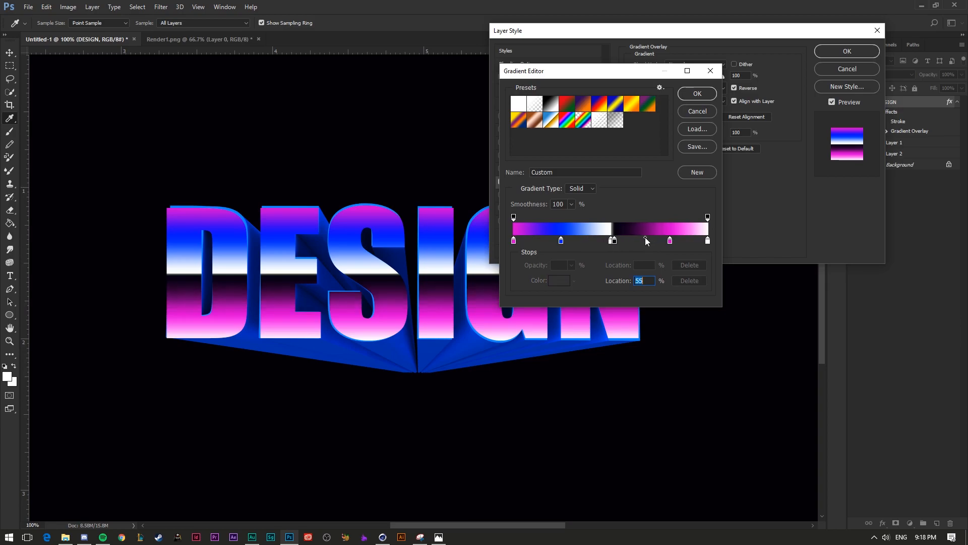
{"action": "left_click_drag", "start_coordinate": [670, 241], "coordinate": [660, 242]}
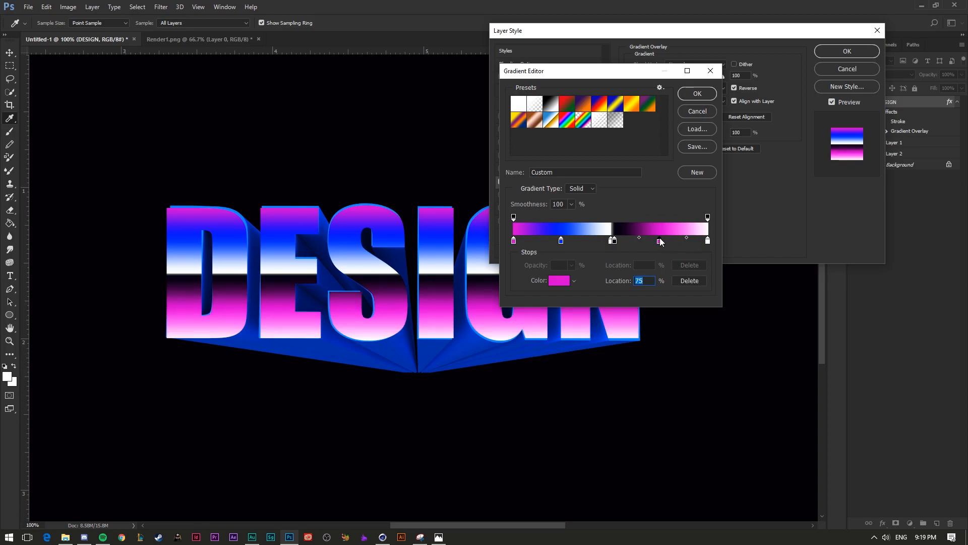
{"action": "left_click_drag", "start_coordinate": [660, 242], "coordinate": [661, 242]}
- Change the gradient's colour stop at 0% to very dark navy (02001a) and apply the gradient overlay to the DESIGN text
{"action": "left_click", "coordinate": [514, 241]}
{"action": "left_click_drag", "start_coordinate": [514, 242], "coordinate": [533, 242]}
{"action": "key", "text": "ctrl+z"}
{"action": "left_click", "coordinate": [514, 242]}
{"action": "left_click", "coordinate": [555, 279]}
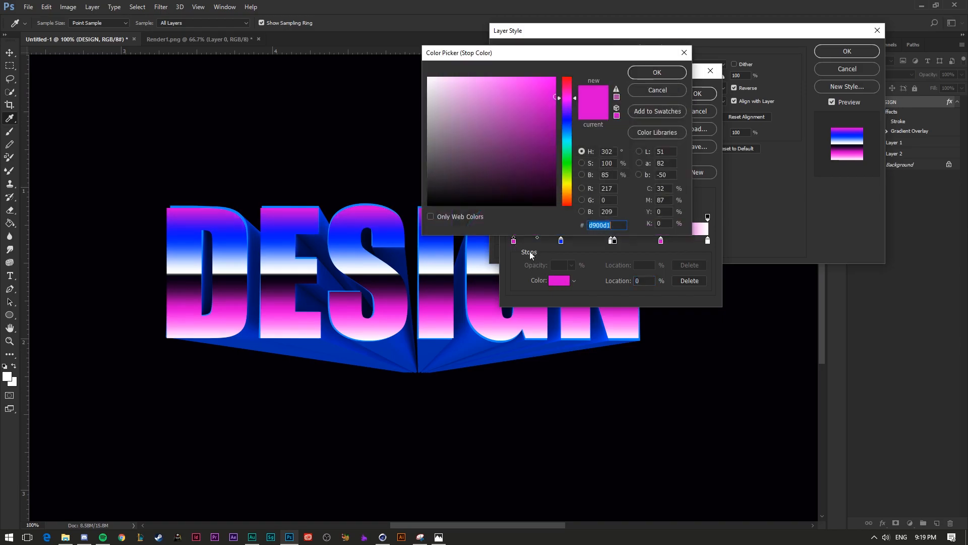
{"action": "left_click", "coordinate": [569, 118]}
{"action": "left_click", "coordinate": [555, 197]}
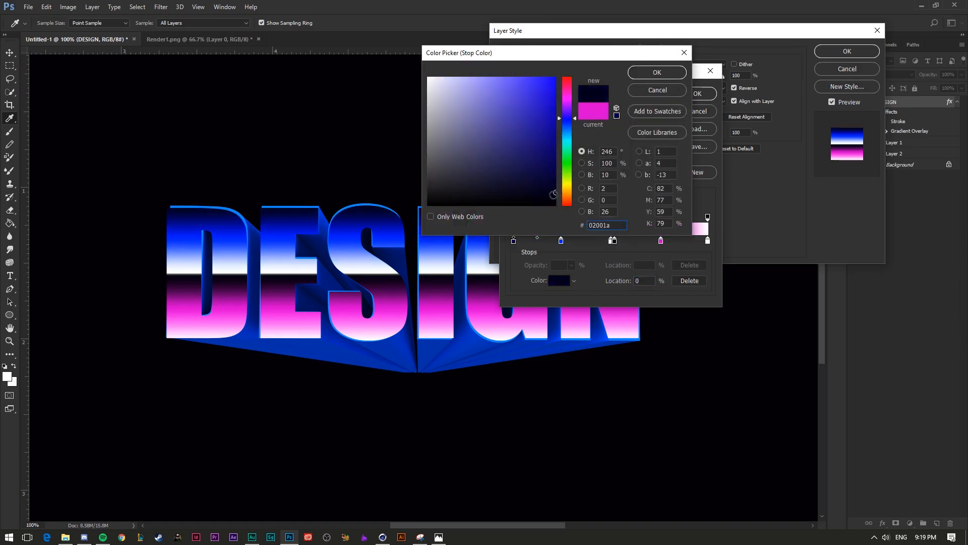
{"action": "left_click", "coordinate": [664, 72]}
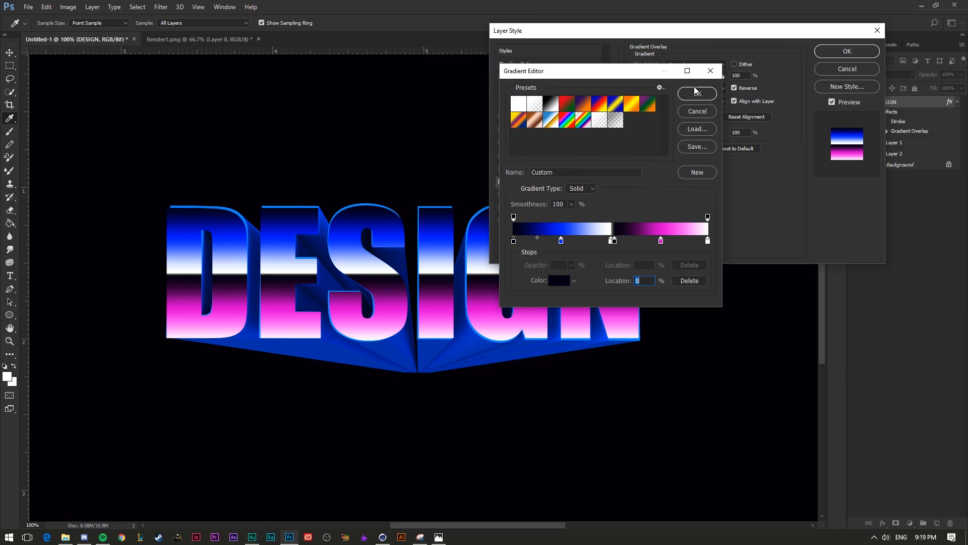
{"action": "left_click", "coordinate": [697, 94]}
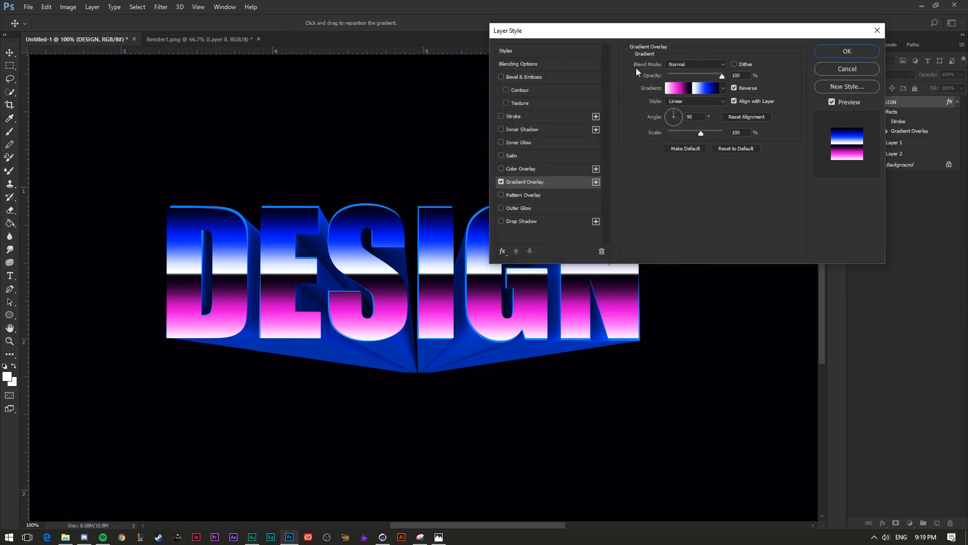
{"action": "left_click", "coordinate": [848, 52]}
{"action": "key", "text": "ctrl+0"}
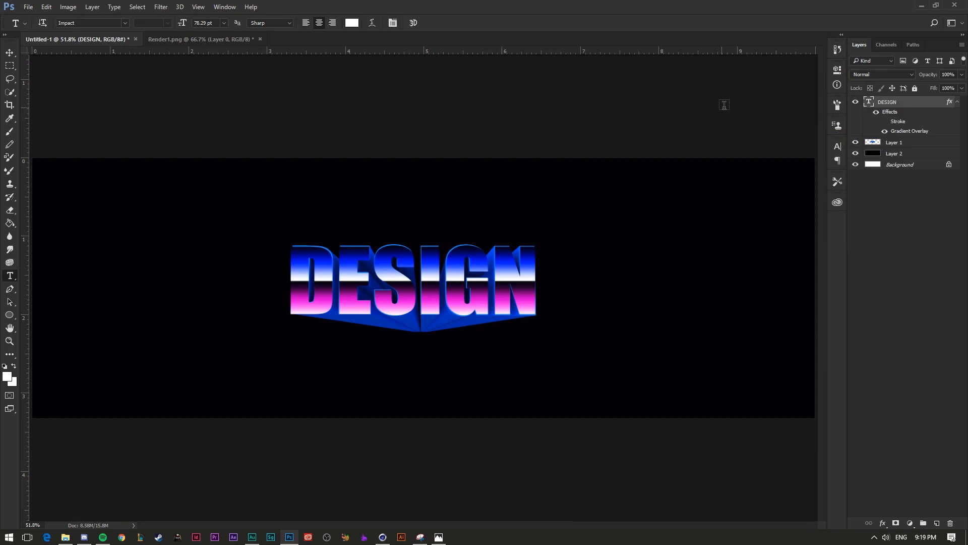
- Turn the DESIGN text layer's stroke back on and use the Violet, Green, Orange preset as its gradient
{"action": "double_click", "coordinate": [899, 122]}
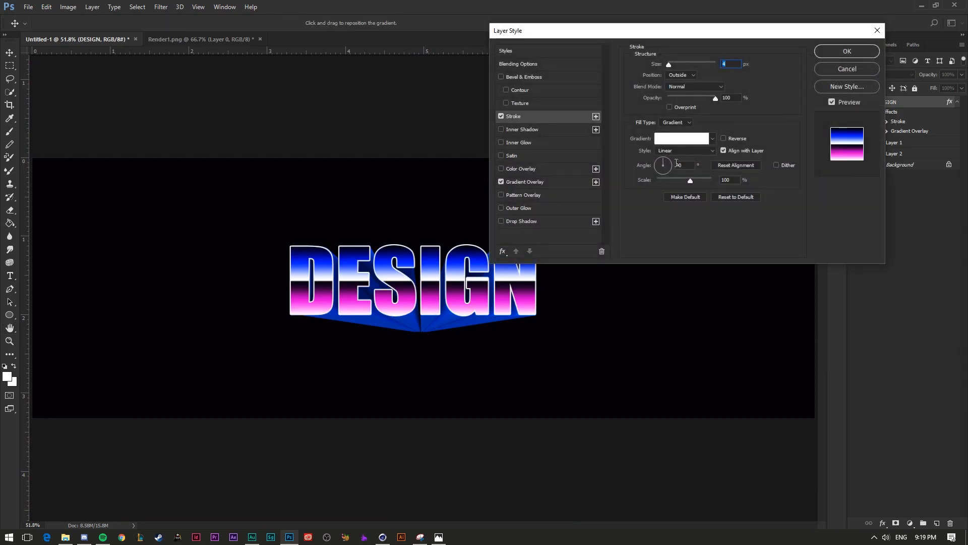
{"action": "left_click", "coordinate": [702, 138]}
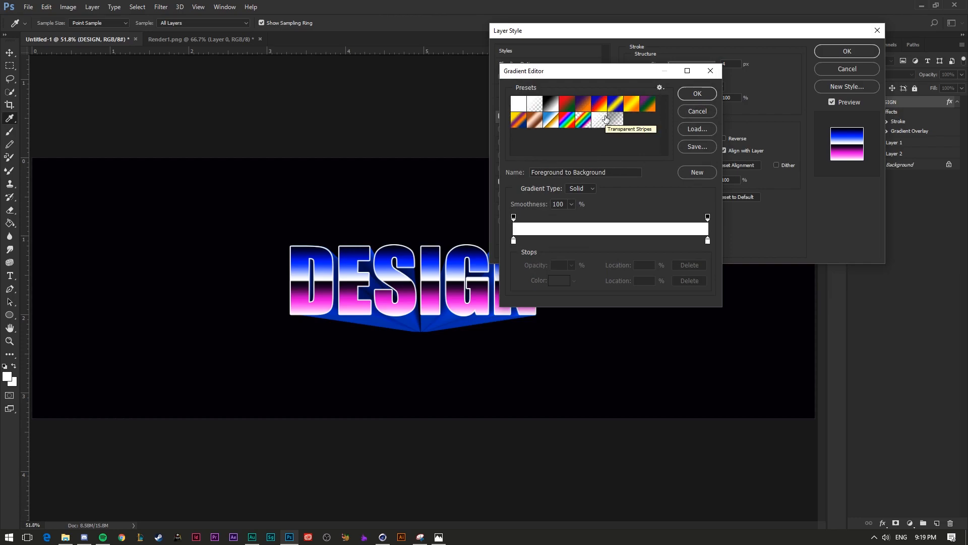
{"action": "left_click", "coordinate": [650, 111]}
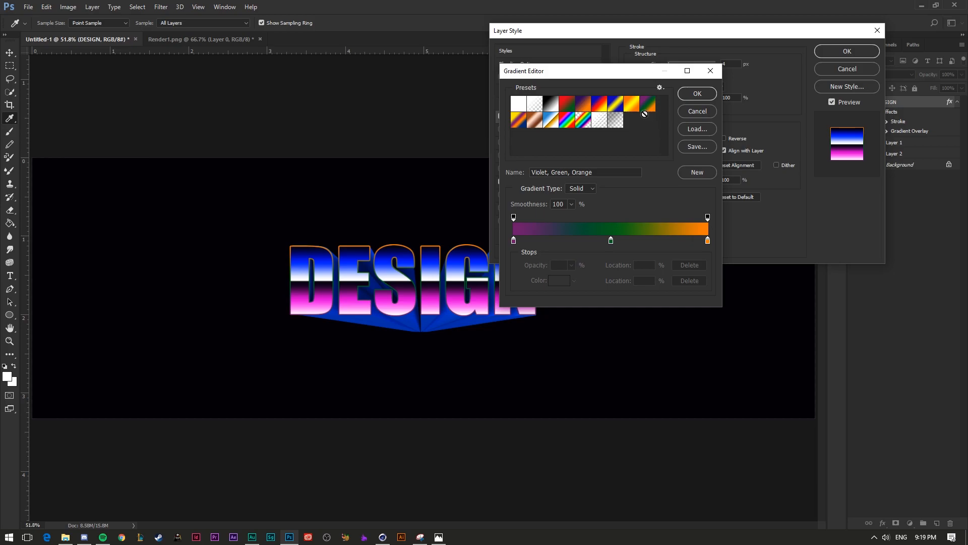
- Set the stroke gradient's colour stop at 0% to cyan (00f0ff) and copy its hex code
{"action": "left_click", "coordinate": [513, 241]}
{"action": "left_click", "coordinate": [551, 281]}
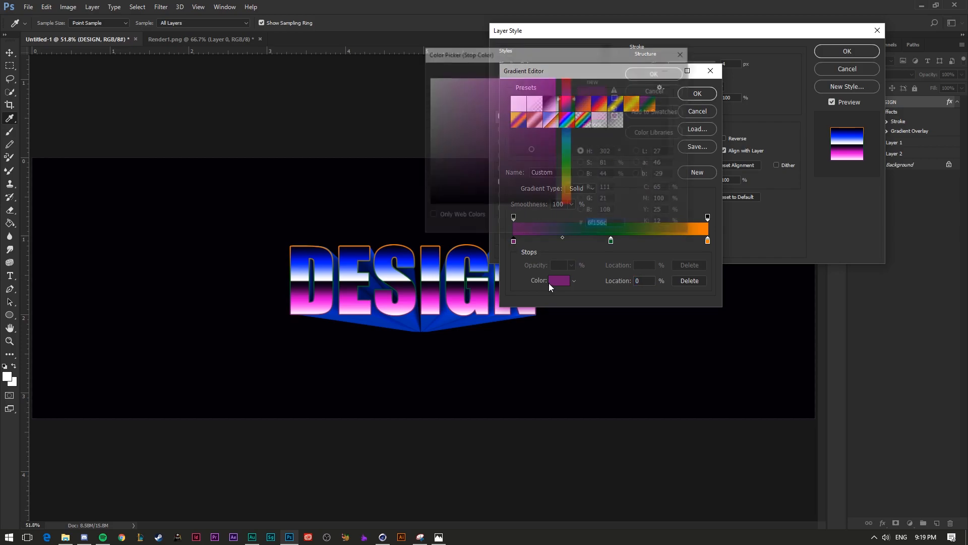
{"action": "type", "text": "00f0ff"}
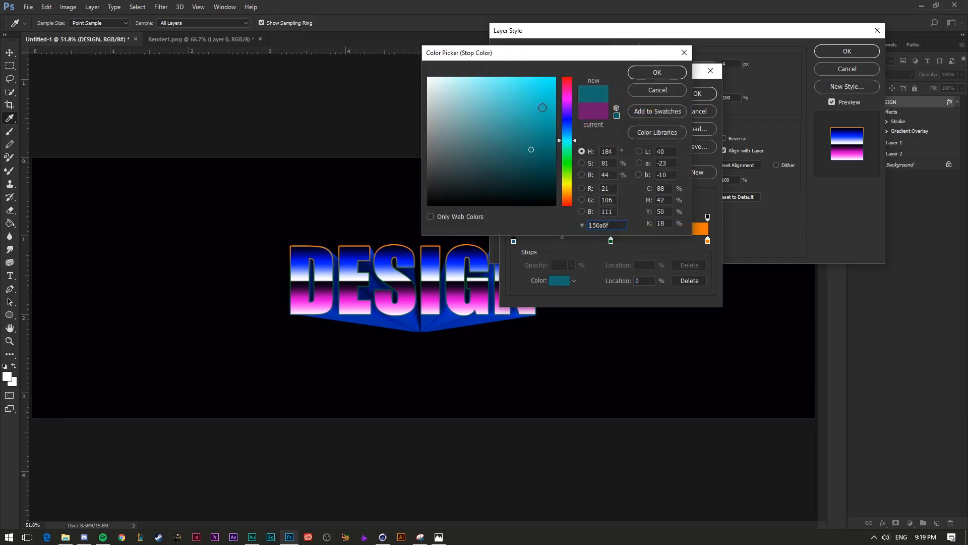
{"action": "left_click_drag", "start_coordinate": [619, 223], "coordinate": [558, 217]}
{"action": "key", "text": "ctrl+c"}
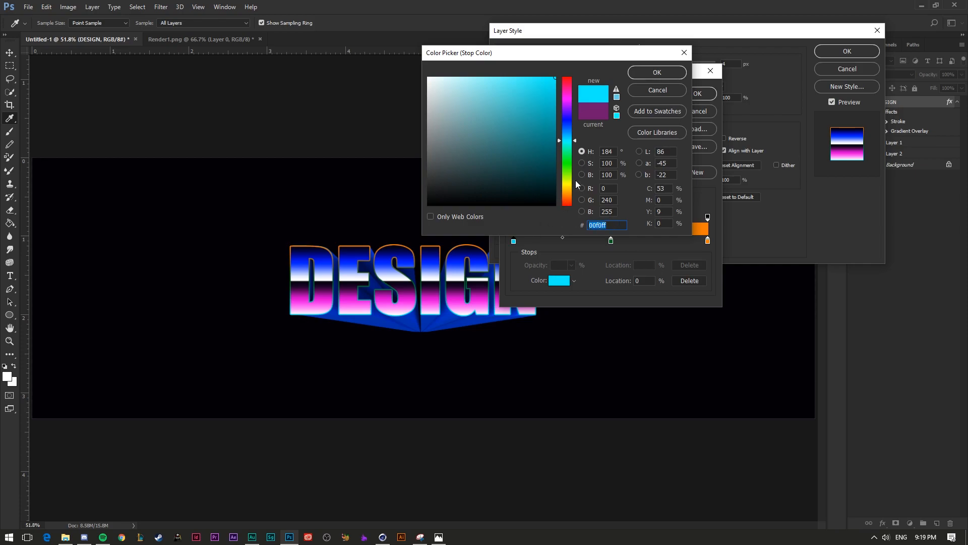
{"action": "left_click", "coordinate": [666, 71]}
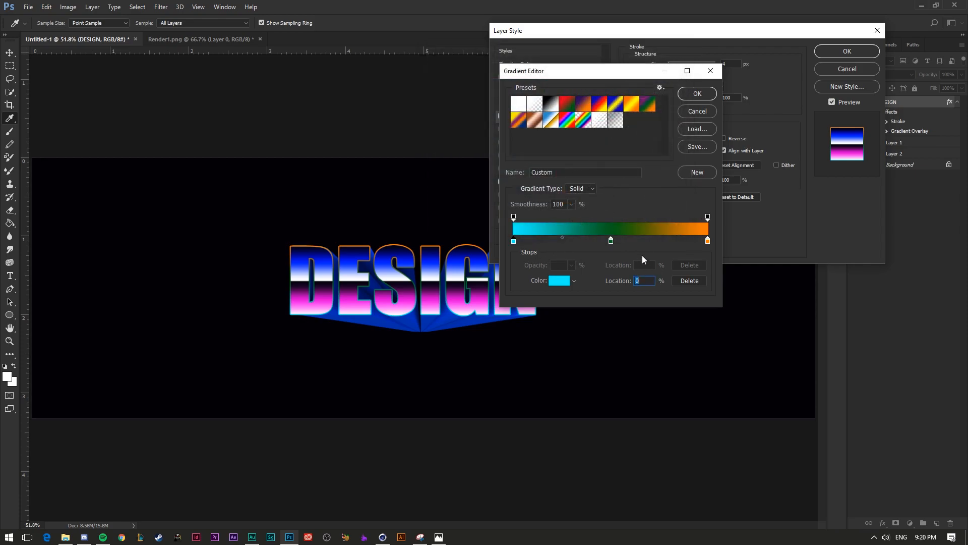
- Apply the edited gradient to the DESIGN text's stroke and reverse its direction
{"action": "left_click", "coordinate": [700, 93]}
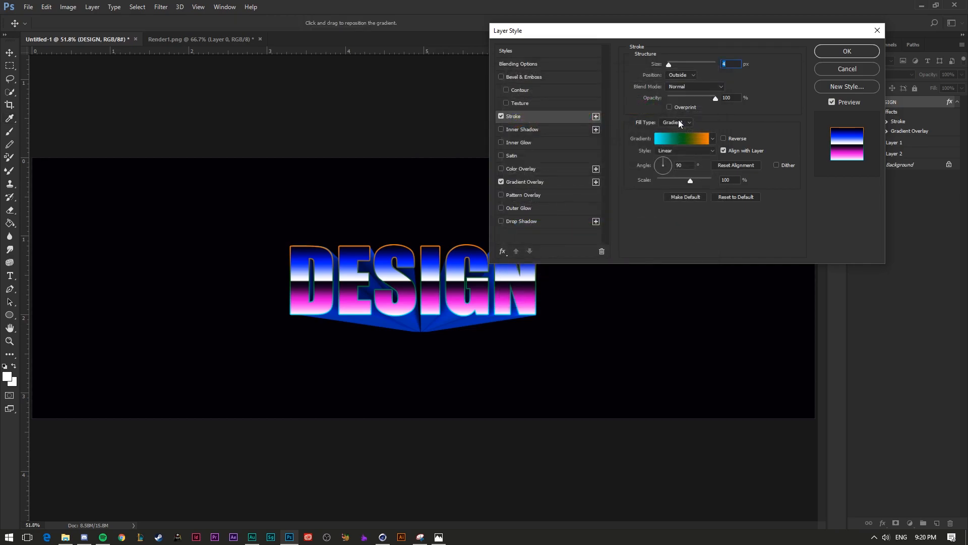
{"action": "left_click", "coordinate": [724, 138]}
{"action": "left_click", "coordinate": [680, 140]}
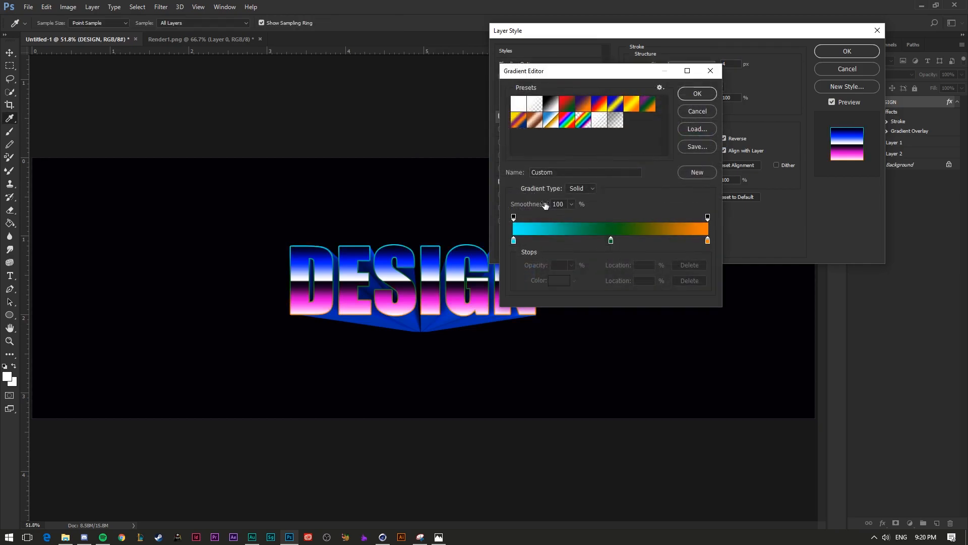
{"action": "left_click", "coordinate": [557, 242]}
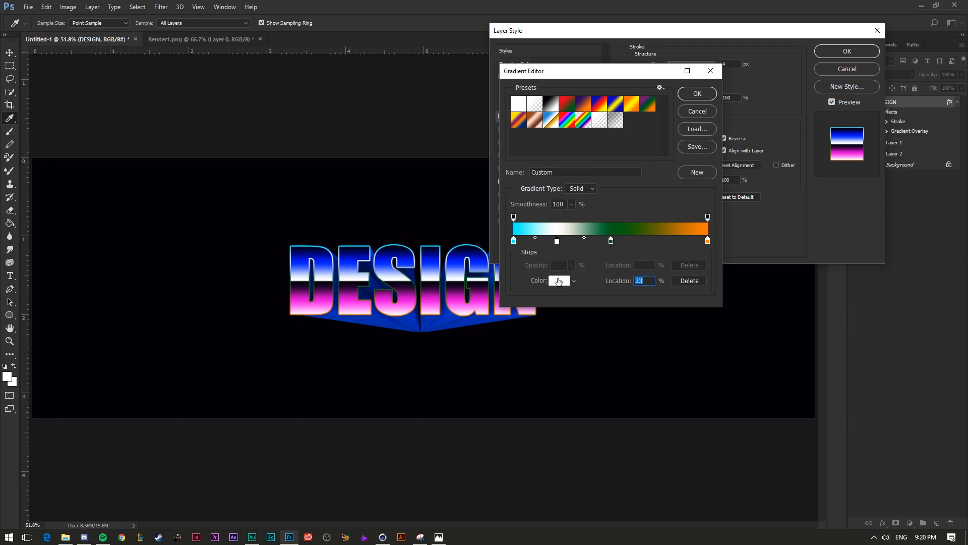
{"action": "left_click", "coordinate": [559, 280]}
{"action": "left_click", "coordinate": [567, 119]}
{"action": "left_click", "coordinate": [555, 78]}
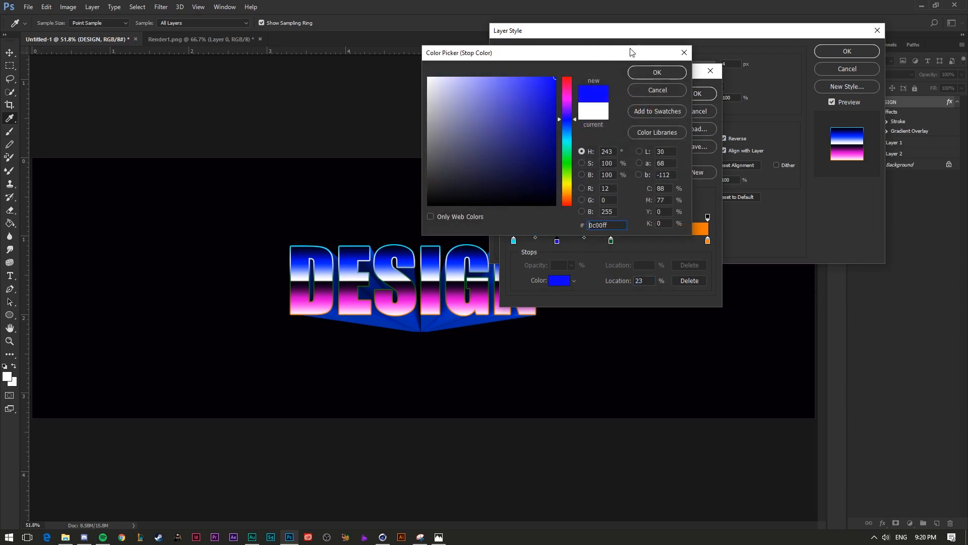
{"action": "left_click", "coordinate": [573, 124]}
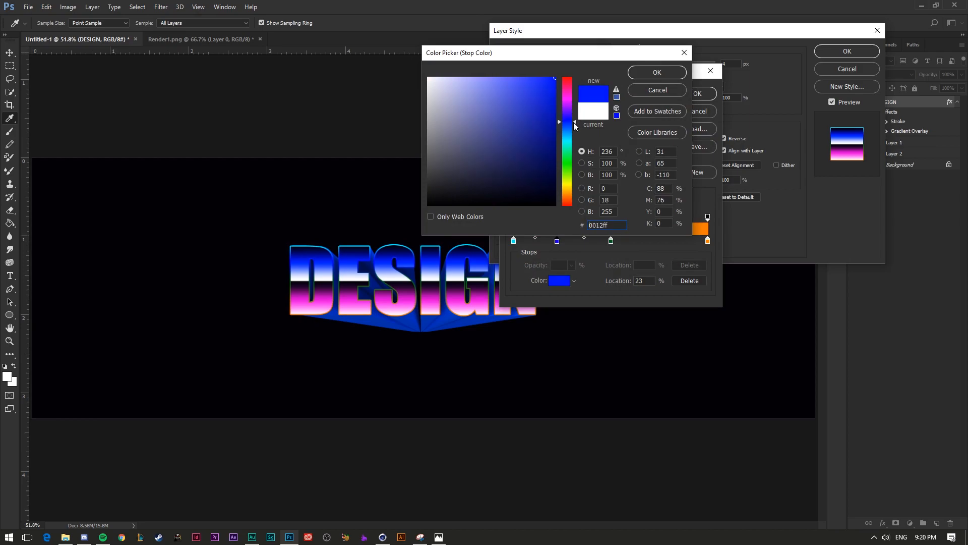
{"action": "left_click", "coordinate": [656, 71]}
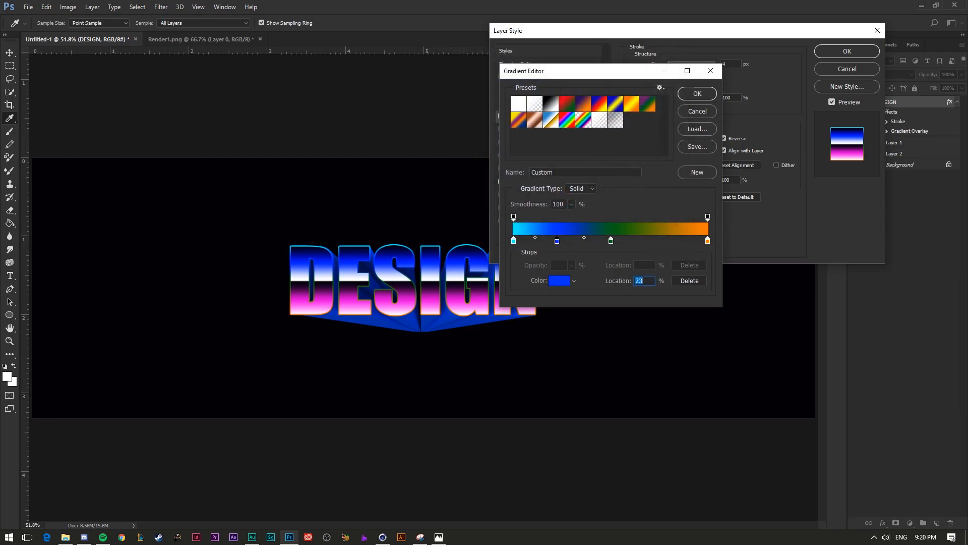
{"action": "left_click_drag", "start_coordinate": [612, 243], "coordinate": [603, 244]}
{"action": "left_click", "coordinate": [557, 280]}
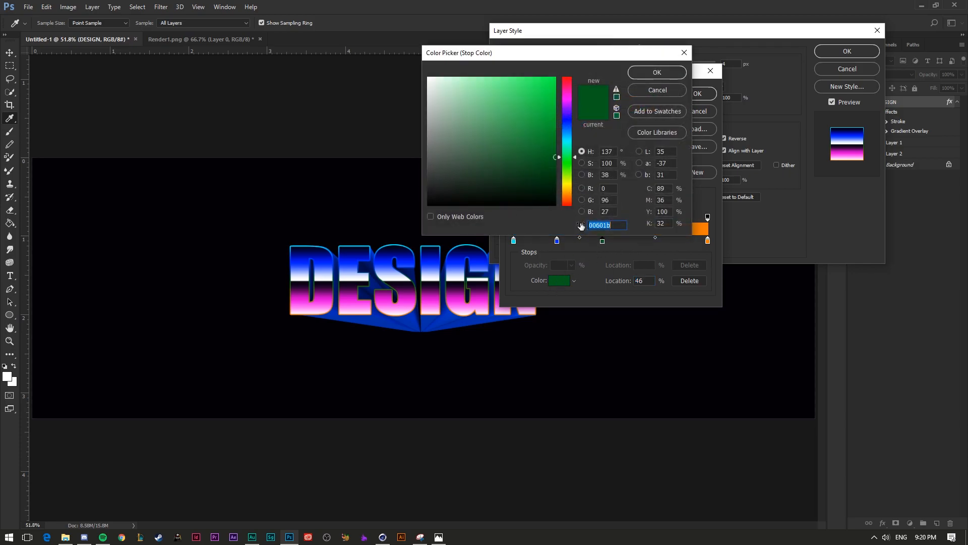
{"action": "left_click", "coordinate": [667, 87]}
{"action": "left_click", "coordinate": [686, 107]}
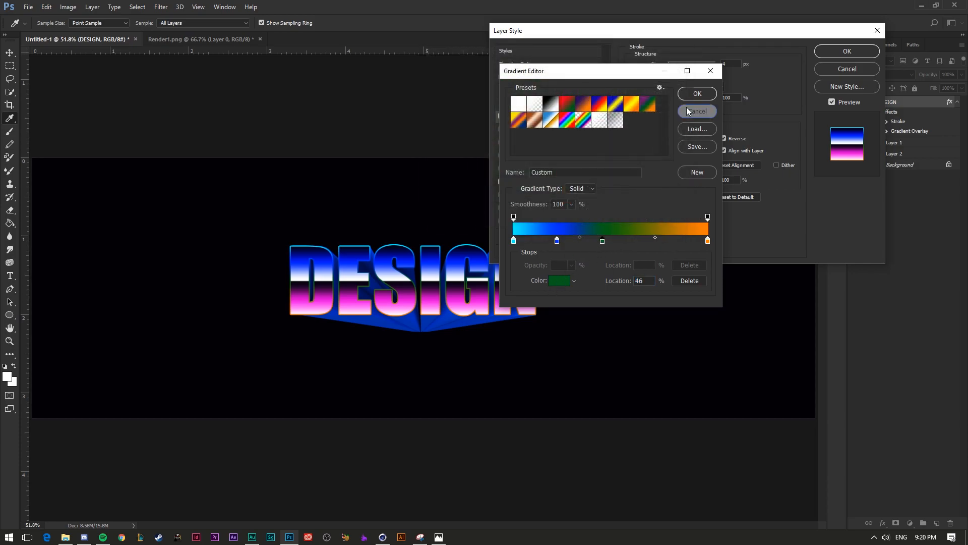
- Add a colour stop at 22% to the stroke gradient and set the stop at 50% to cyan (00f0ff)
{"action": "left_click", "coordinate": [662, 134]}
{"action": "left_click", "coordinate": [514, 240]}
{"action": "left_click", "coordinate": [551, 281]}
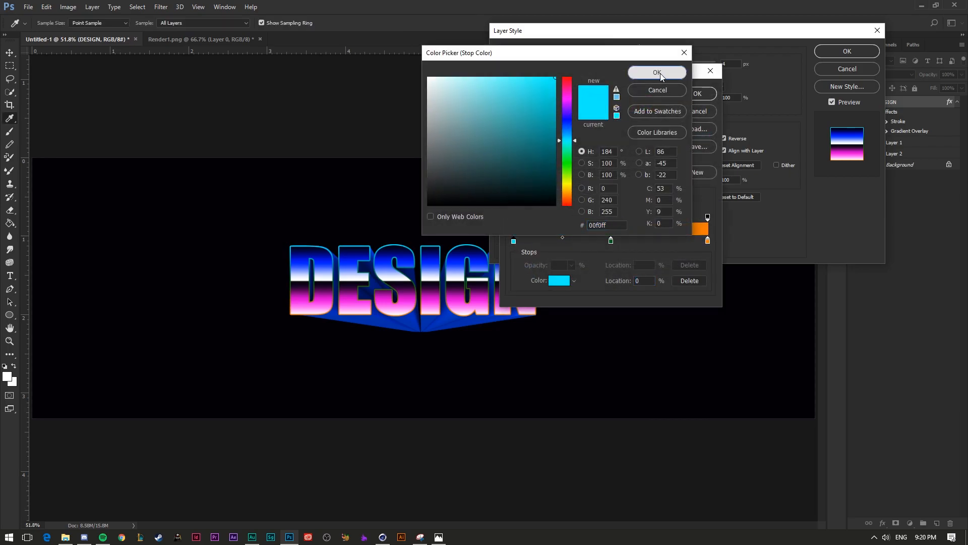
{"action": "left_click", "coordinate": [659, 74]}
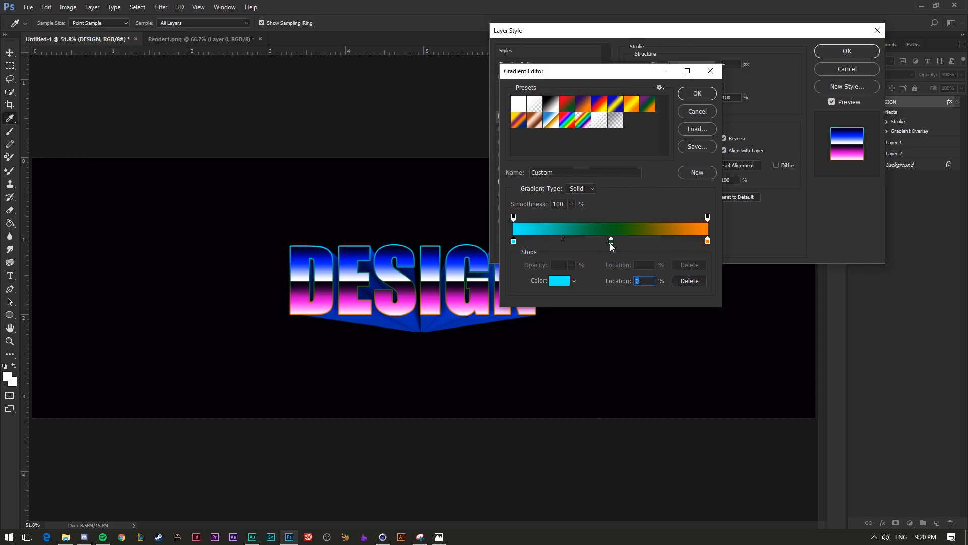
{"action": "left_click", "coordinate": [555, 241]}
{"action": "left_click", "coordinate": [612, 241]}
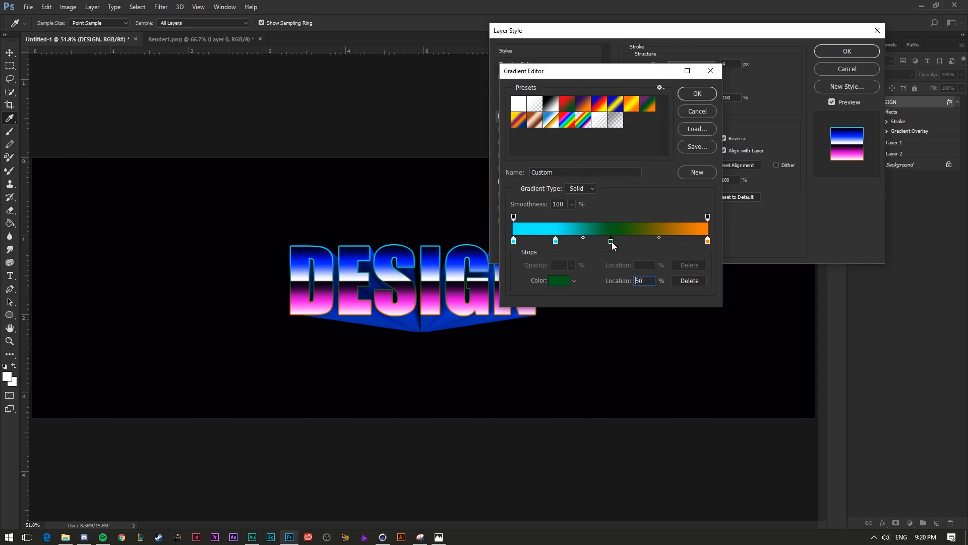
{"action": "left_click", "coordinate": [558, 285]}
{"action": "key", "text": "ctrl+v"}
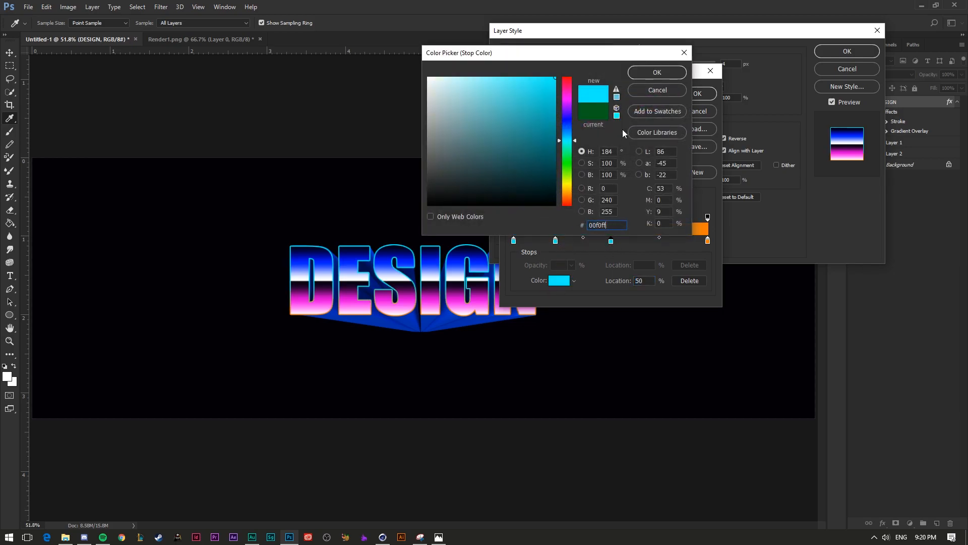
{"action": "left_click", "coordinate": [657, 72]}
- Change the 22% colour stop to blue (0030ff) and move the middle cyan stop to 46%
{"action": "left_click", "coordinate": [556, 241]}
{"action": "left_click", "coordinate": [551, 280]}
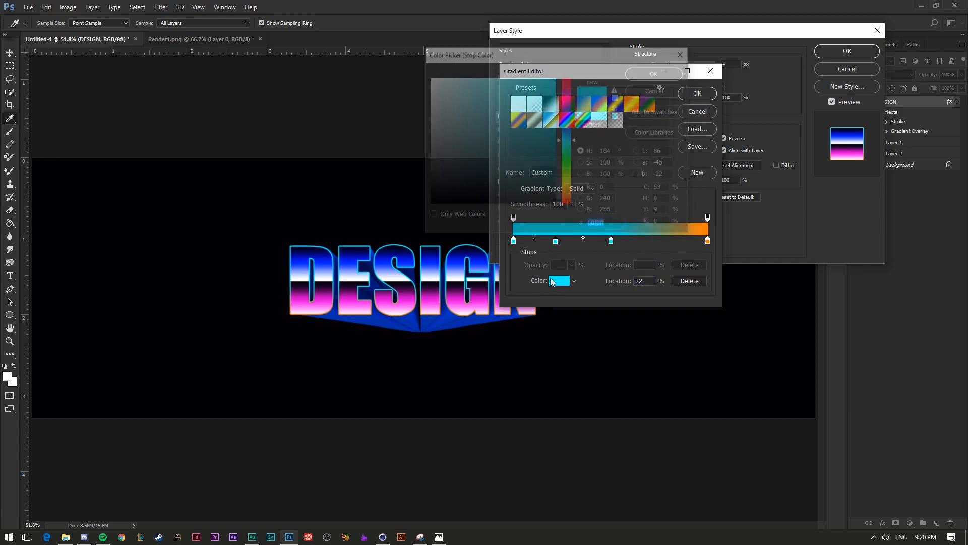
{"action": "left_click", "coordinate": [568, 123]}
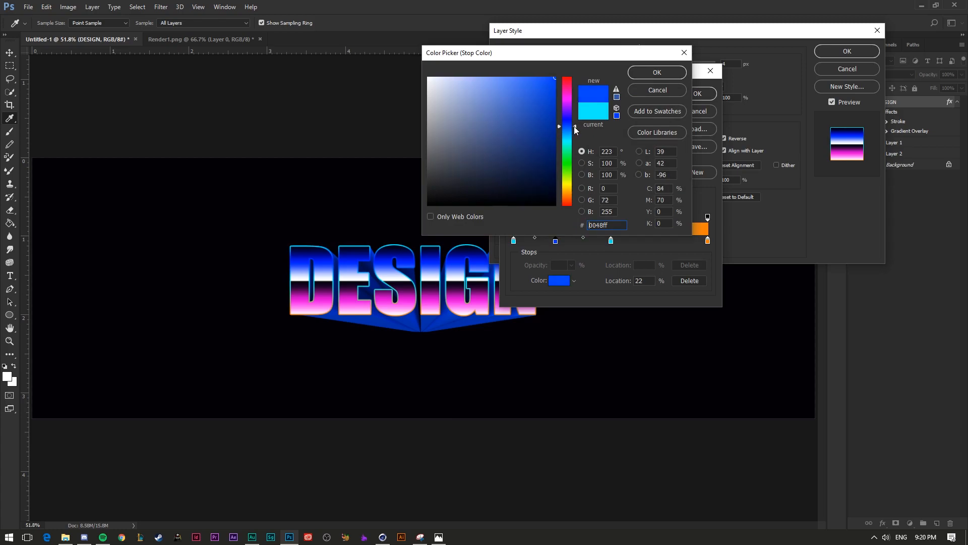
{"action": "left_click", "coordinate": [669, 73]}
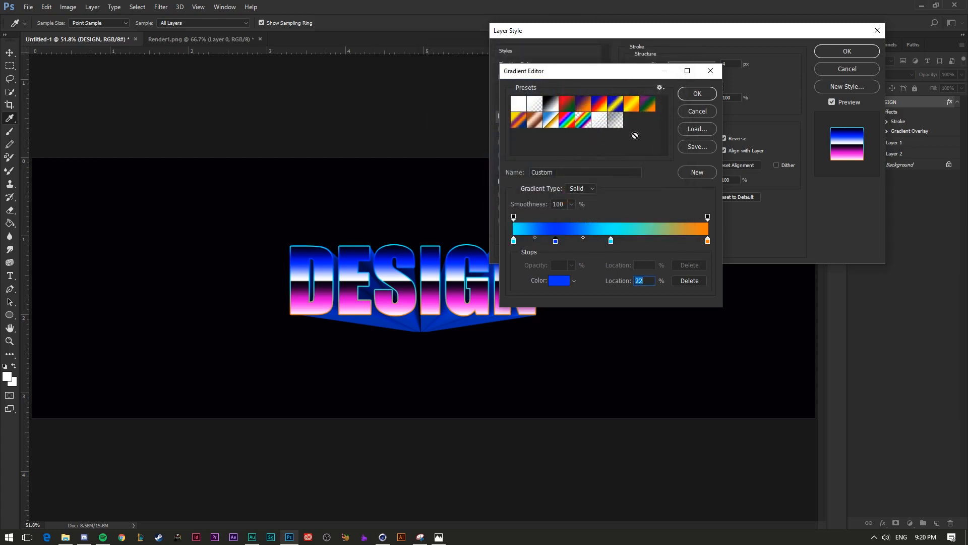
{"action": "left_click_drag", "start_coordinate": [611, 241], "coordinate": [603, 243]}
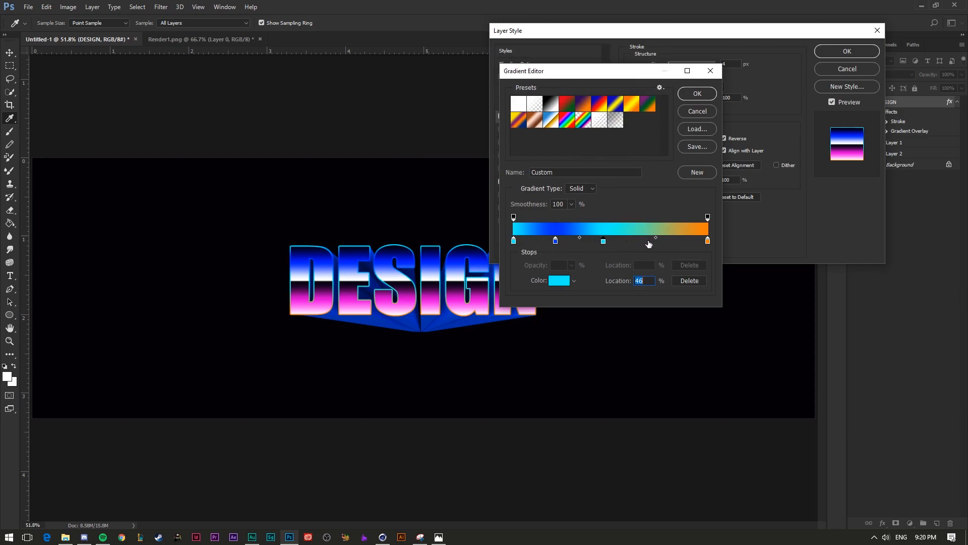
- Copy the 22% stop's blue hex code and set the stroke gradient's colour stop at 100% to 0030ff
{"action": "left_click", "coordinate": [708, 242]}
{"action": "left_click", "coordinate": [557, 241]}
{"action": "left_click", "coordinate": [559, 281]}
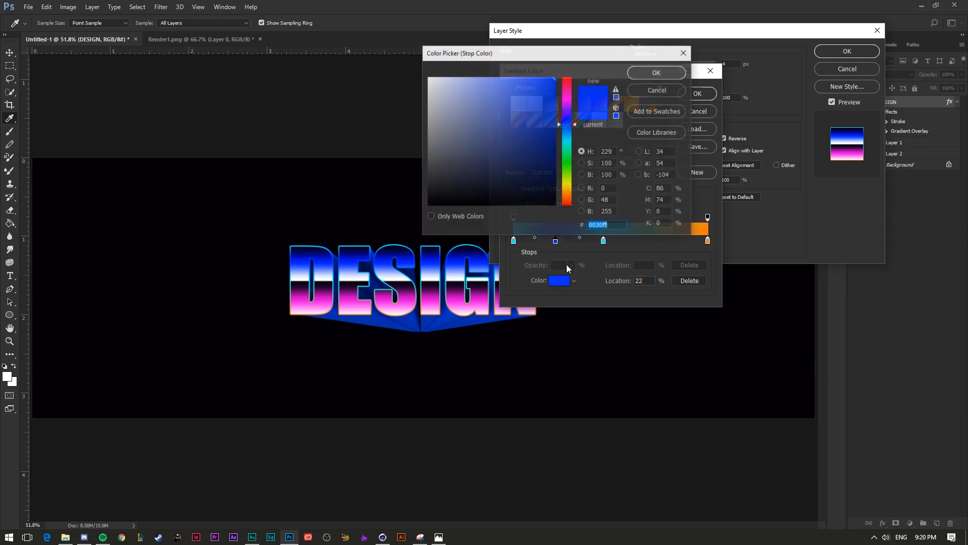
{"action": "left_click", "coordinate": [660, 68]}
{"action": "left_click", "coordinate": [708, 240]}
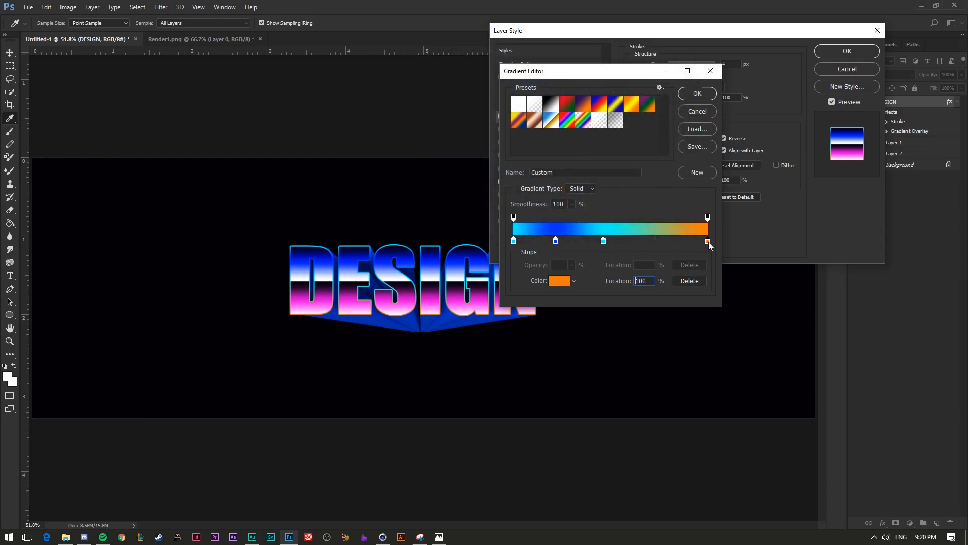
{"action": "left_click", "coordinate": [559, 281]}
{"action": "type", "text": "0030ff"}
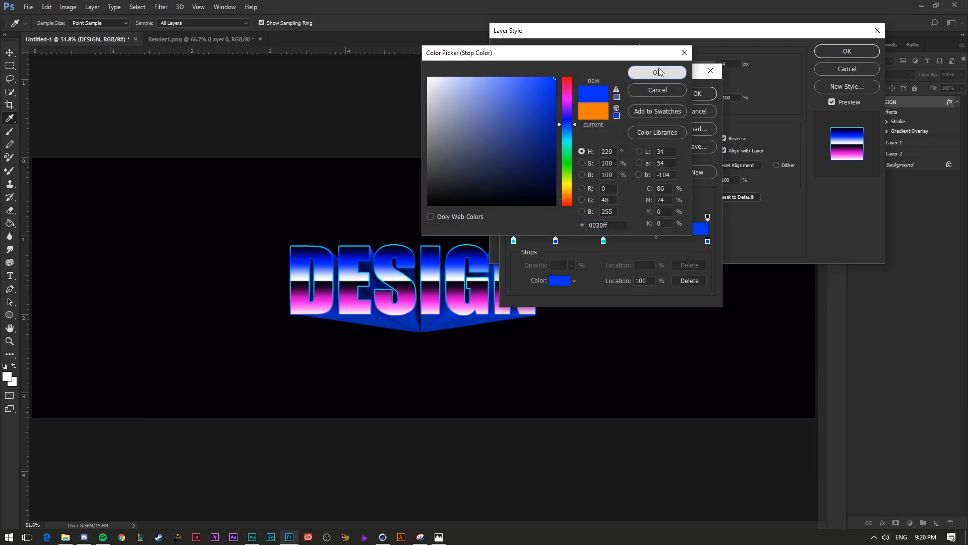
{"action": "left_click", "coordinate": [659, 71]}
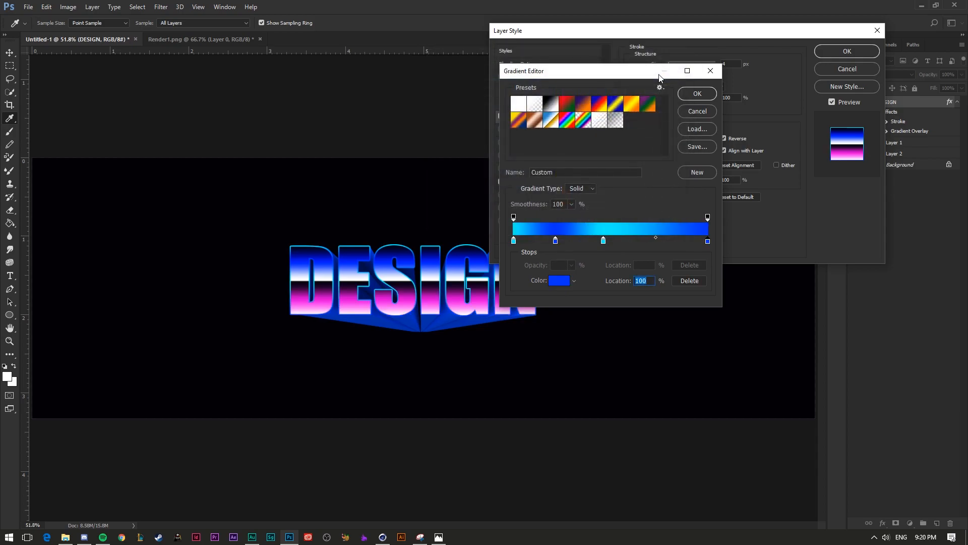
- Add a blue (0030ff) colour stop at 71% to the stroke gradient
{"action": "double_click", "coordinate": [652, 242]}
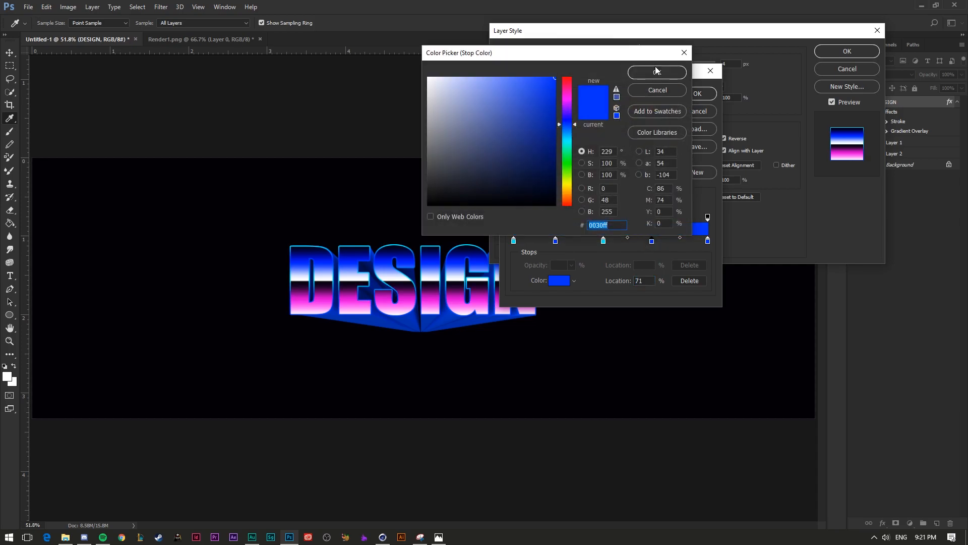
{"action": "type", "text": "0030ff"}
{"action": "left_click", "coordinate": [665, 93]}
- Set the 71% stop to the cyan copied from the 46% stop (00f0ff) and move it slightly toward the gradient's 100% end
{"action": "left_click", "coordinate": [603, 241]}
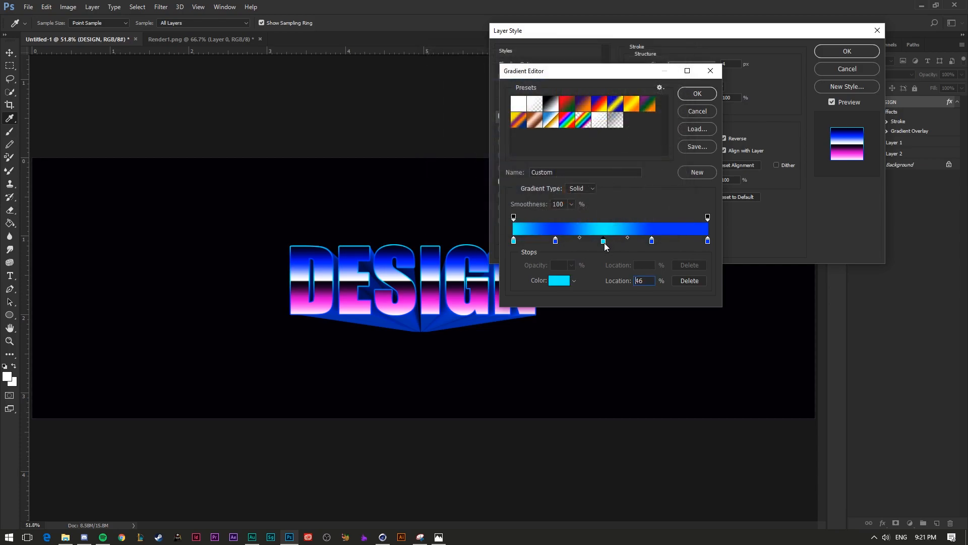
{"action": "left_click", "coordinate": [555, 281]}
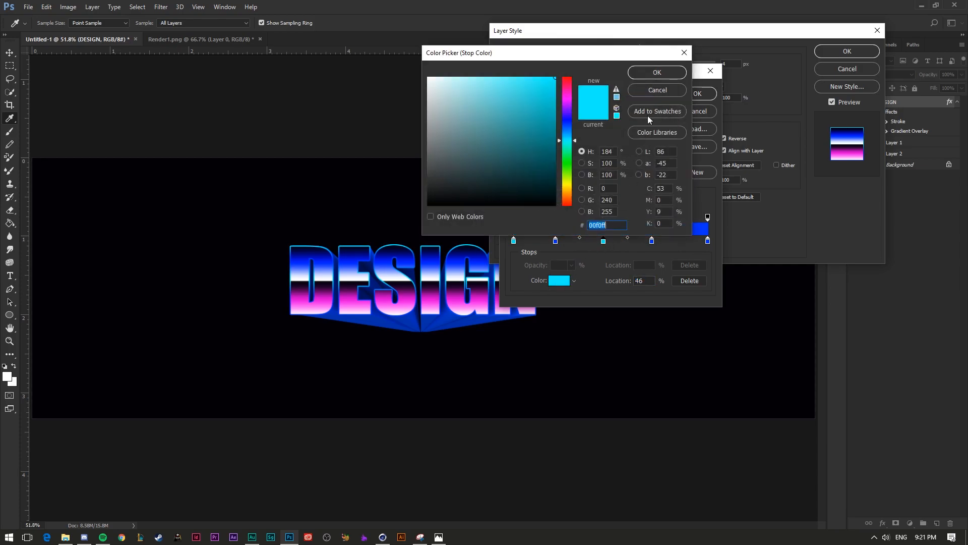
{"action": "left_click", "coordinate": [656, 72]}
{"action": "left_click", "coordinate": [652, 241]}
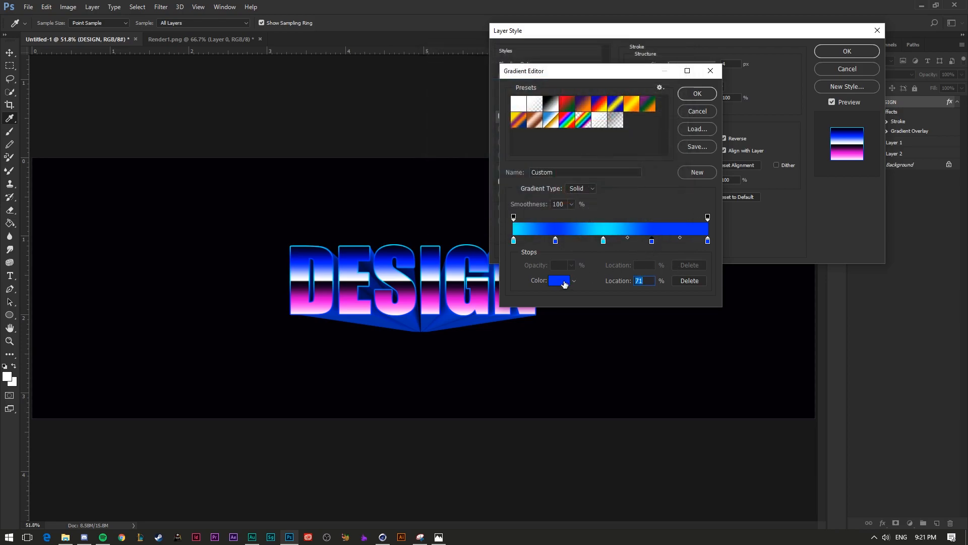
{"action": "left_click", "coordinate": [559, 281]}
{"action": "left_click", "coordinate": [604, 229]}
{"action": "left_click", "coordinate": [652, 77]}
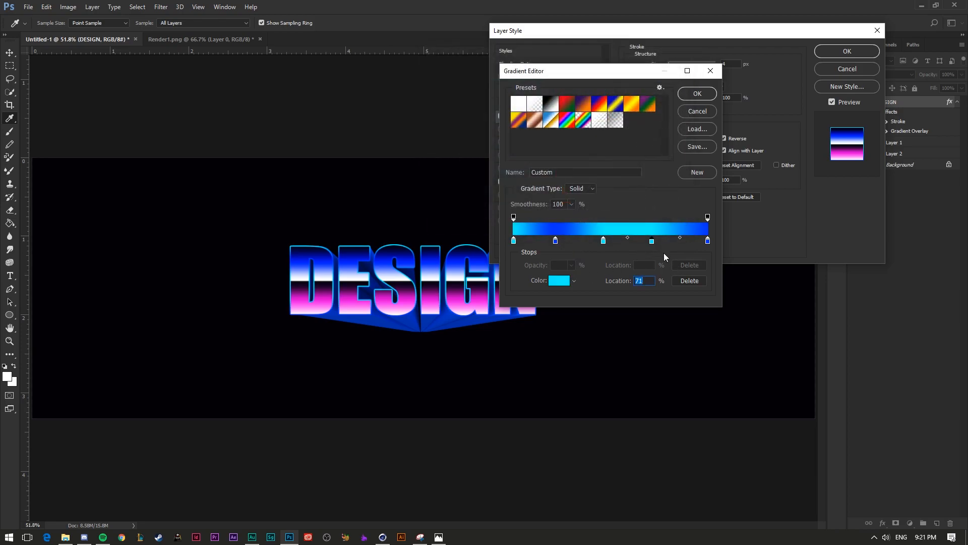
{"action": "left_click_drag", "start_coordinate": [652, 242], "coordinate": [664, 245]}
- Copy the end stop's blue and add a blue (0030ff) colour stop at 63%, between the two cyan stops
{"action": "left_click", "coordinate": [709, 242]}
{"action": "left_click", "coordinate": [561, 282]}
{"action": "left_click", "coordinate": [656, 76]}
{"action": "left_click", "coordinate": [636, 241]}
{"action": "left_click", "coordinate": [558, 280]}
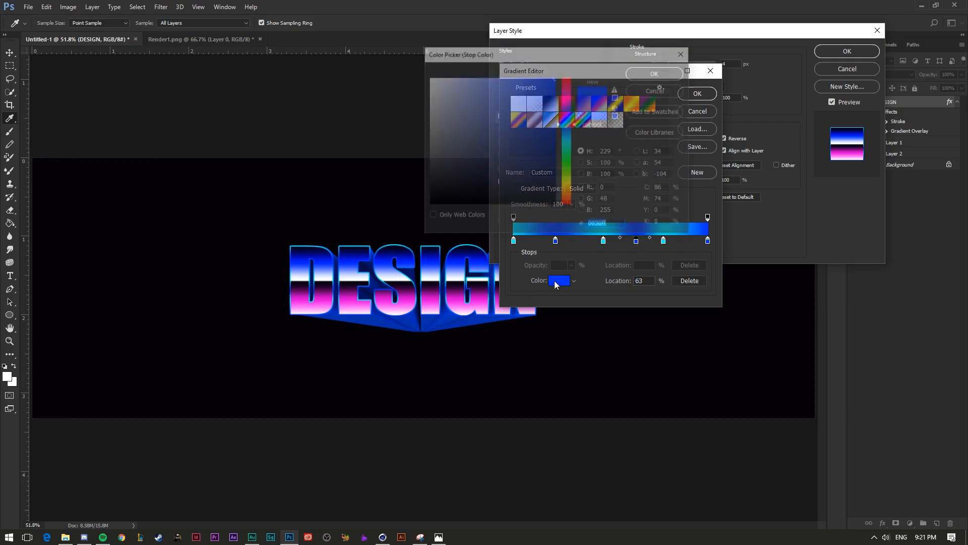
{"action": "left_click", "coordinate": [665, 70]}
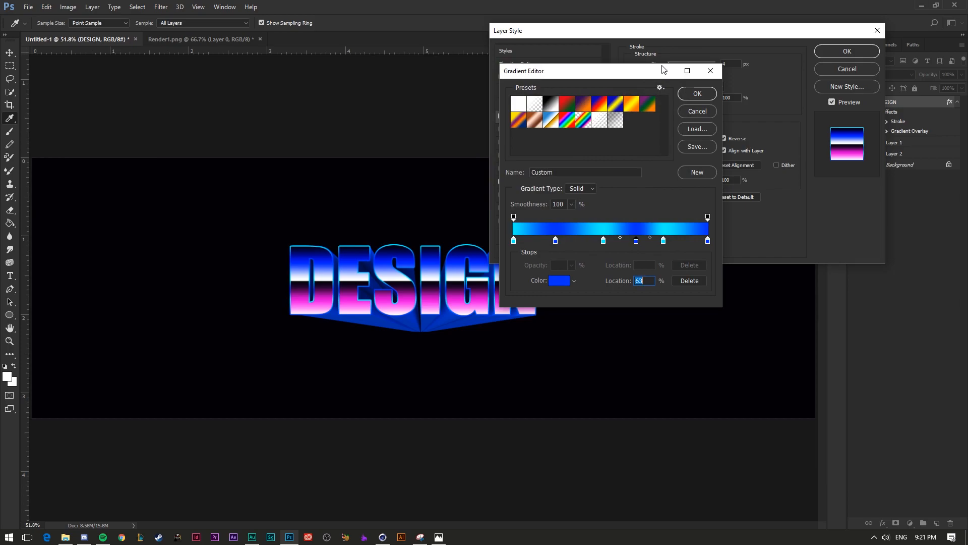
- Accept the alternating cyan-blue stroke gradient and apply the layer style to the DESIGN text
{"action": "left_click", "coordinate": [690, 95]}
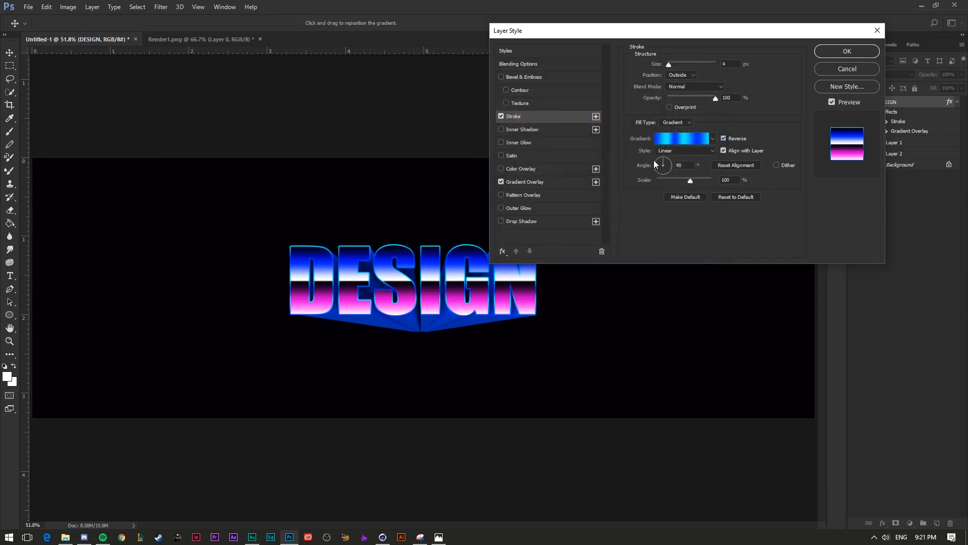
{"action": "left_click_drag", "start_coordinate": [659, 30], "coordinate": [716, 17]}
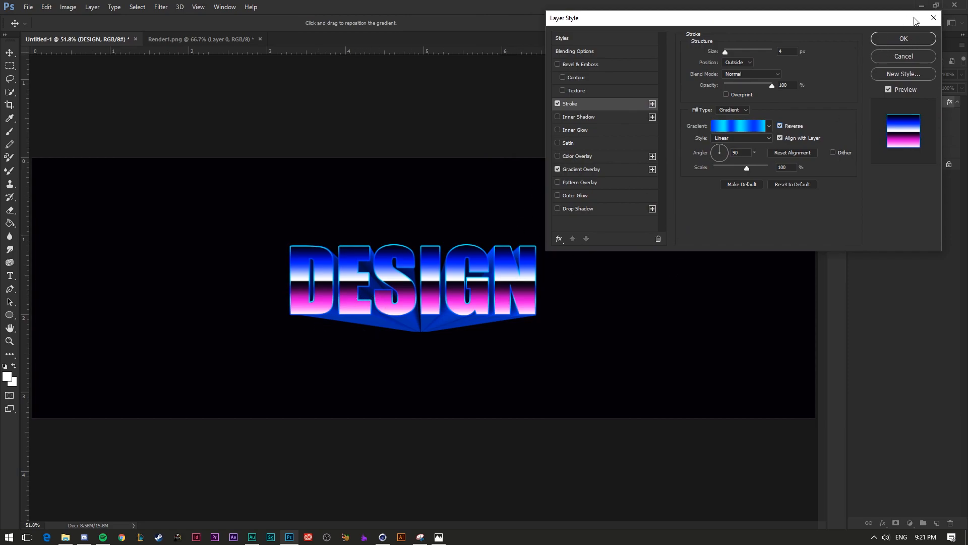
{"action": "left_click", "coordinate": [892, 38]}
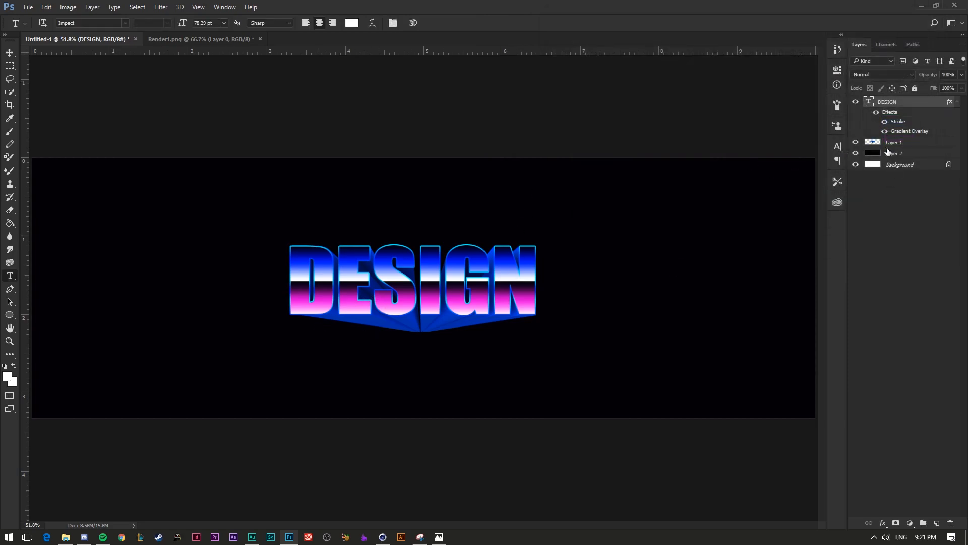
- Compare the DESIGN text with its gradient stroke switched off and on, leaving the stroke enabled
{"action": "double_click", "coordinate": [897, 122]}
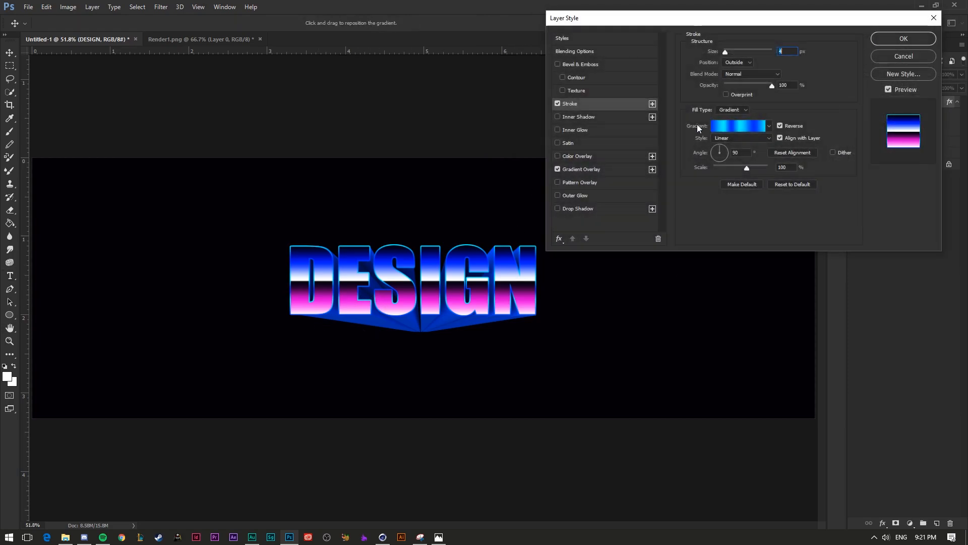
{"action": "left_click", "coordinate": [559, 103]}
{"action": "left_click", "coordinate": [558, 103]}
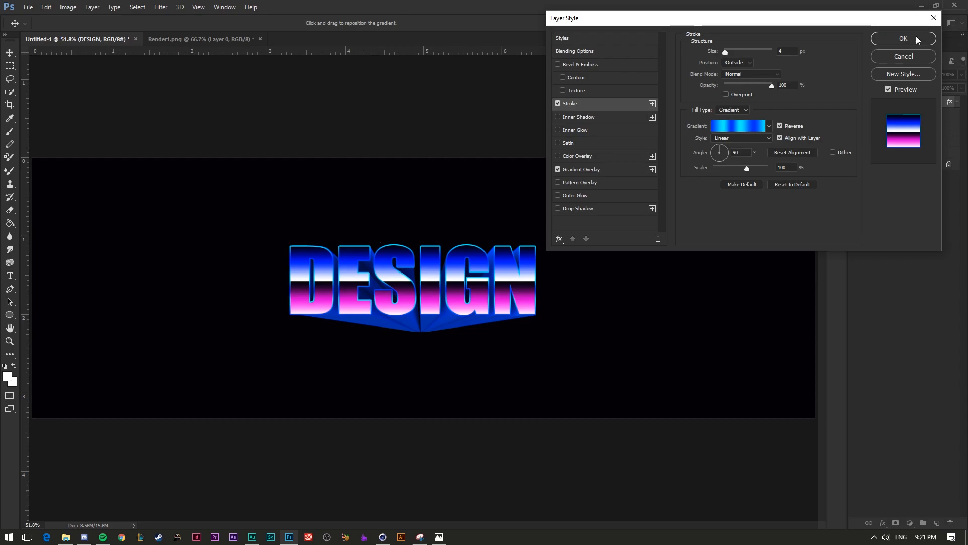
{"action": "left_click", "coordinate": [886, 41]}
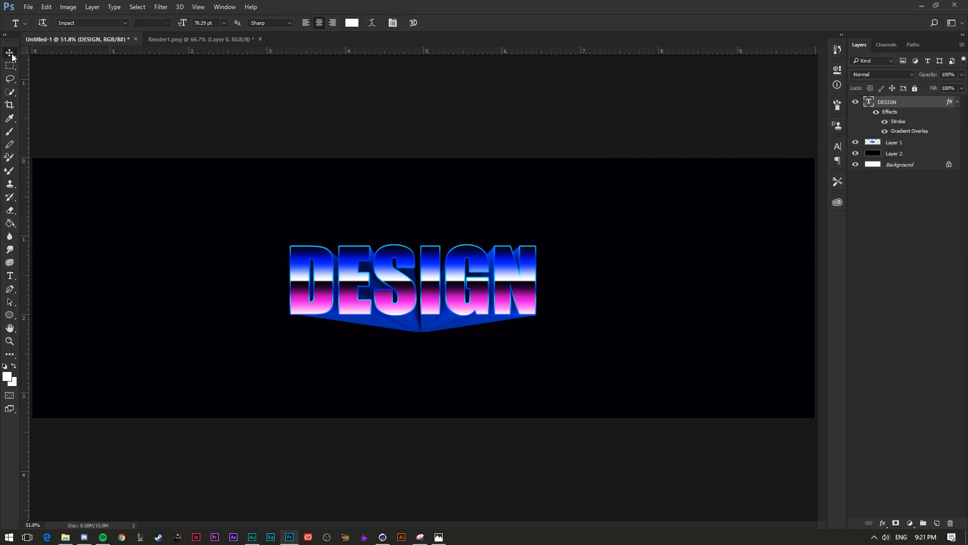
- Deselect the DESIGN text layer and inspect the artwork at 100% zoom
{"action": "key", "text": "v"}
{"action": "left_click", "coordinate": [489, 124]}
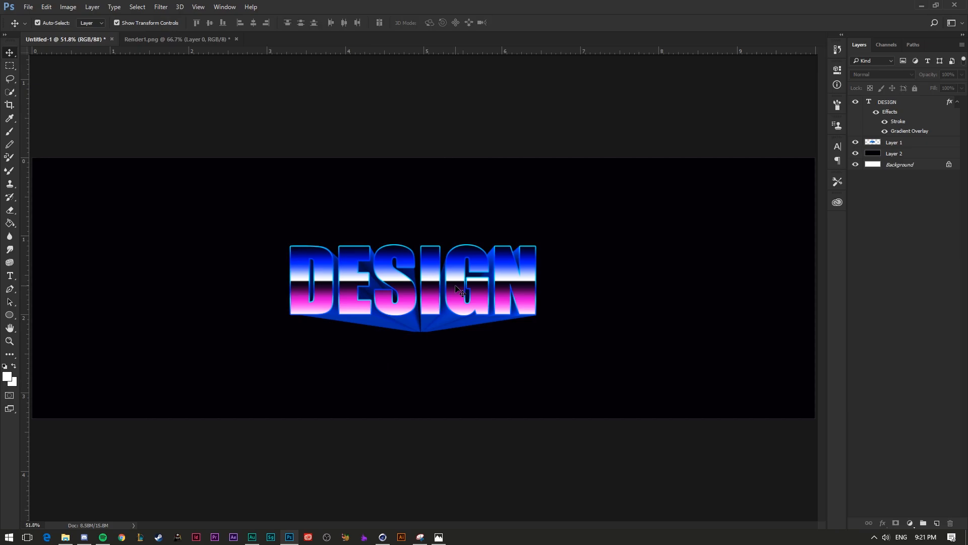
{"action": "key", "text": "ctrl+1"}
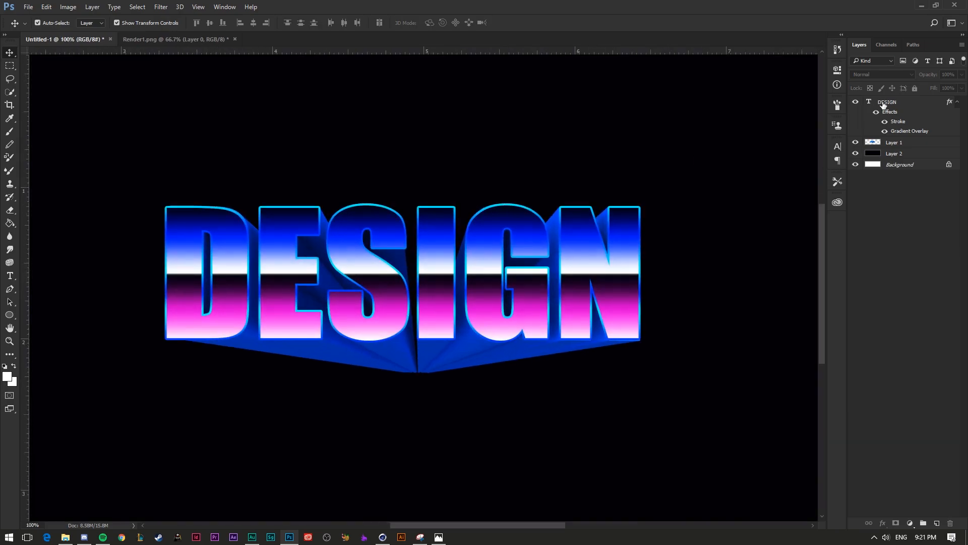
- Recolour the 100% end stop of the DESIGN text's stroke gradient with dark blue 0030a9 sampled from the extrusion, and apply the layer style
{"action": "left_click", "coordinate": [883, 104]}
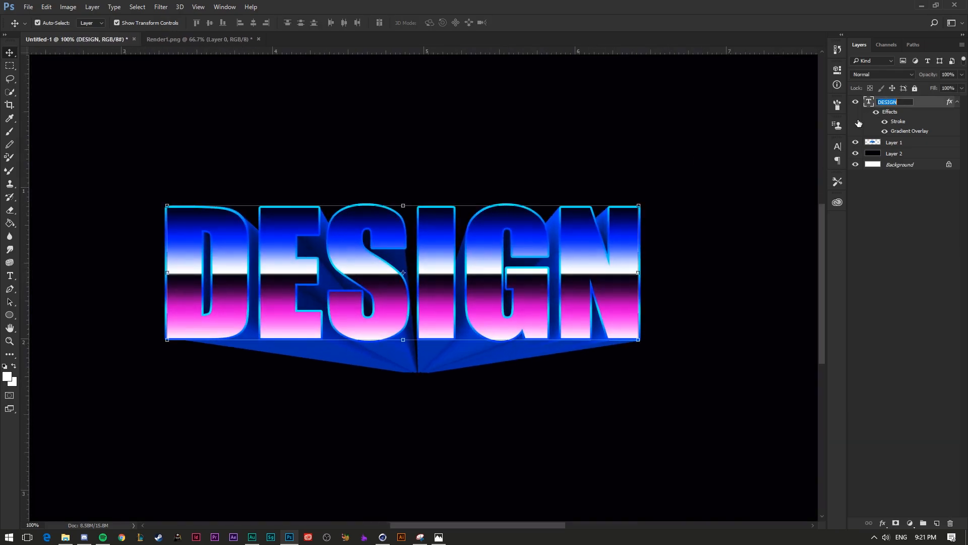
{"action": "double_click", "coordinate": [899, 121]}
{"action": "left_click", "coordinate": [747, 126]}
{"action": "left_click", "coordinate": [707, 240]}
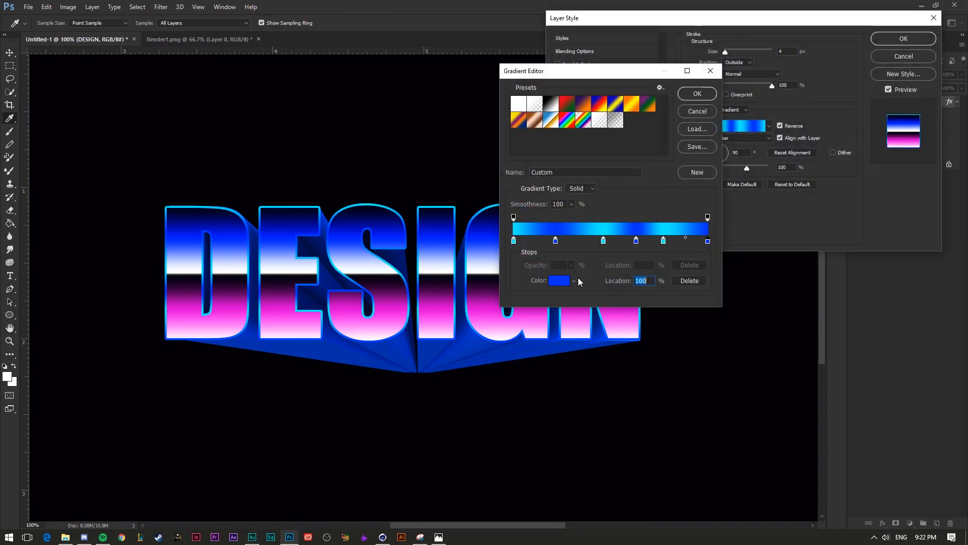
{"action": "left_click", "coordinate": [557, 281]}
{"action": "left_click", "coordinate": [434, 343]}
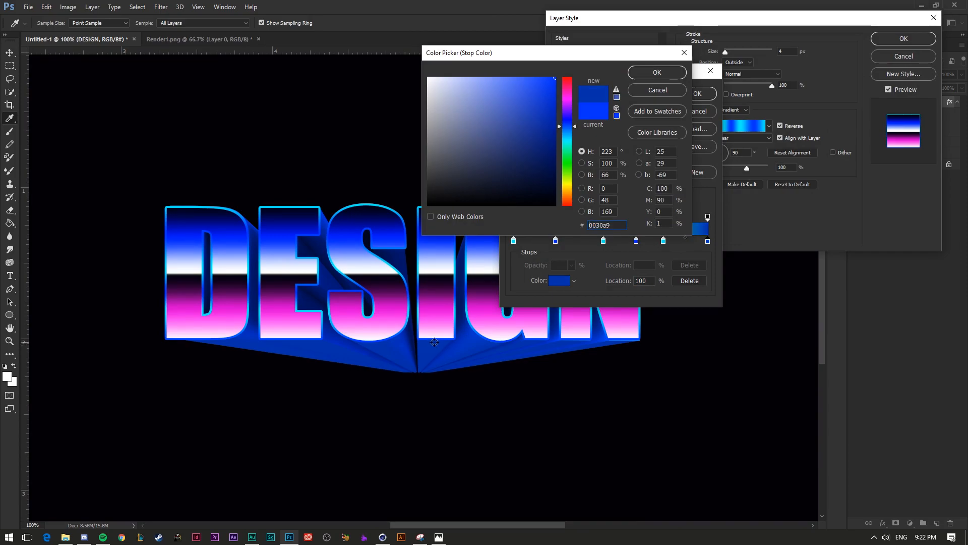
{"action": "left_click", "coordinate": [647, 72]}
{"action": "left_click", "coordinate": [693, 96]}
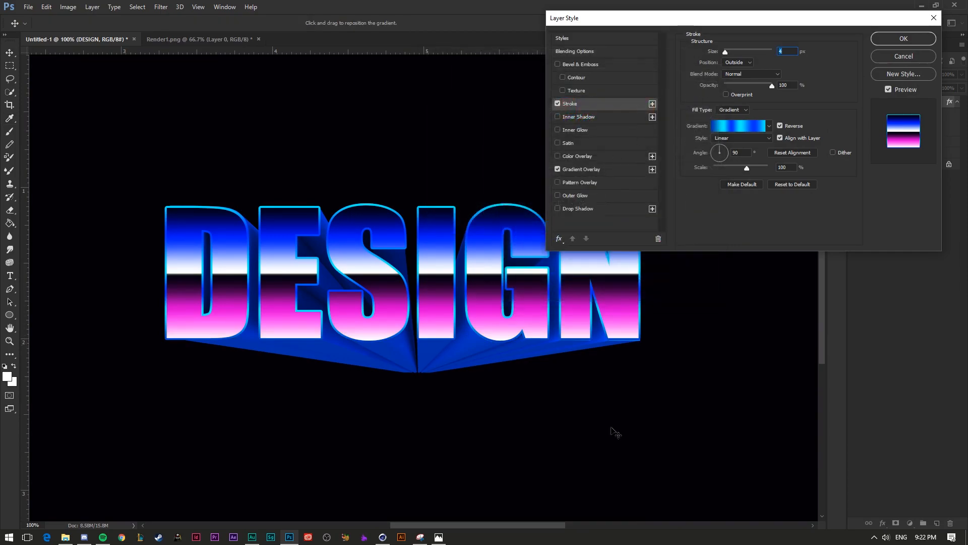
{"action": "left_click", "coordinate": [928, 43]}
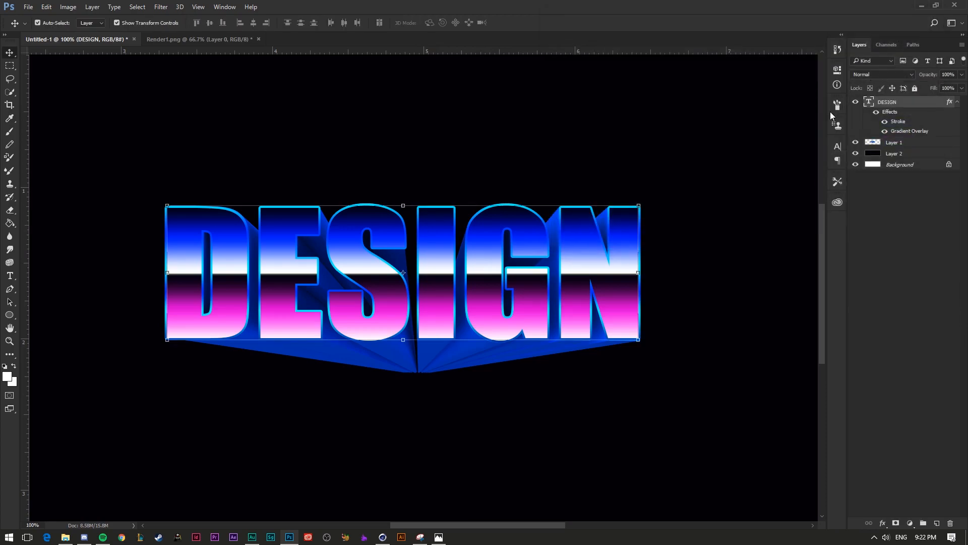
- Nudge the DESIGN text layer slightly down to line it up with the extruded render
{"action": "key", "text": "ctrl+0"}
{"action": "left_click", "coordinate": [689, 153]}
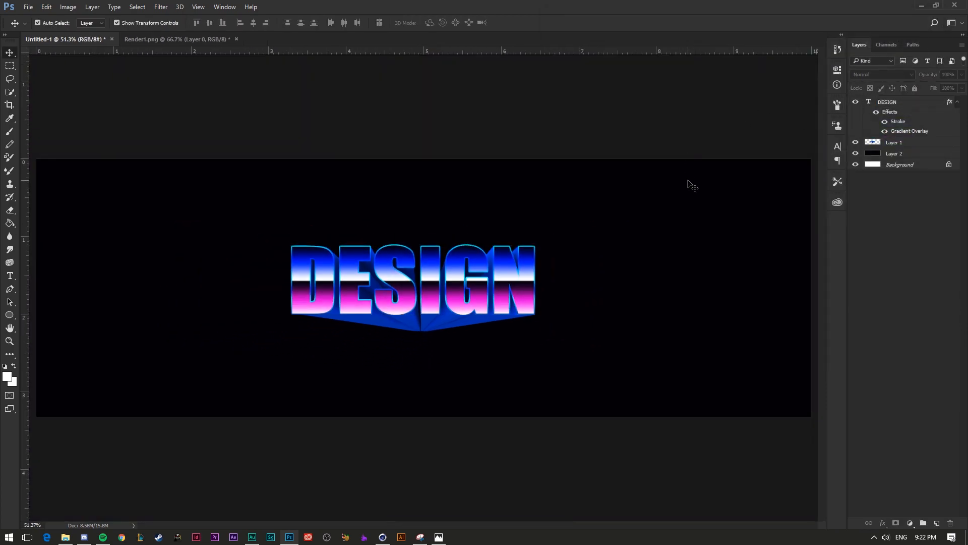
{"action": "key", "text": "ctrl+1"}
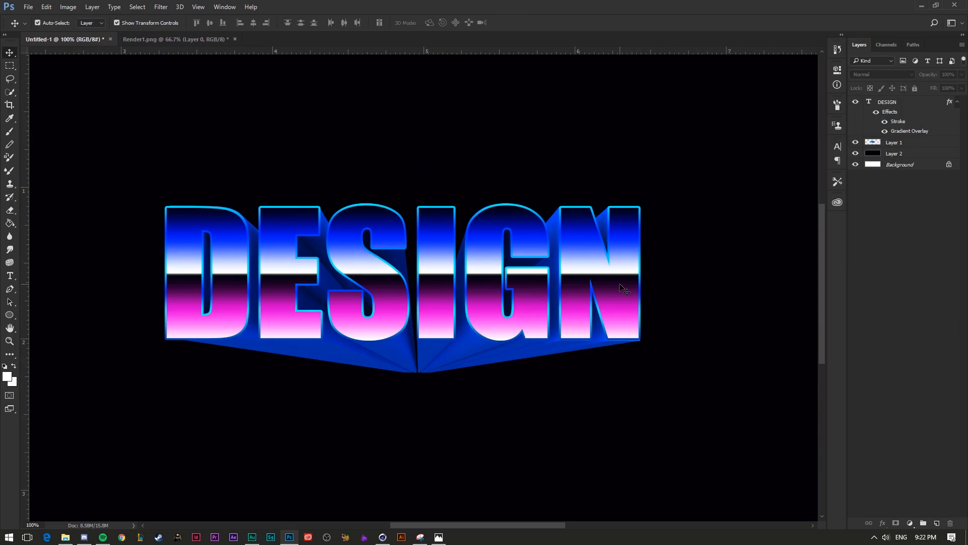
{"action": "left_click", "coordinate": [626, 285], "text": "ctrl"}
{"action": "key", "text": "Down"}
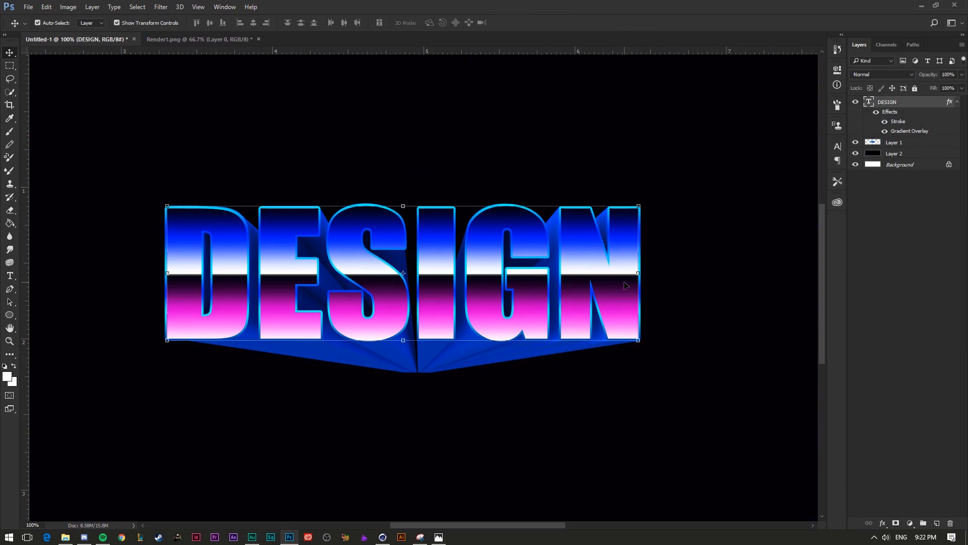
{"action": "left_click", "coordinate": [628, 156]}
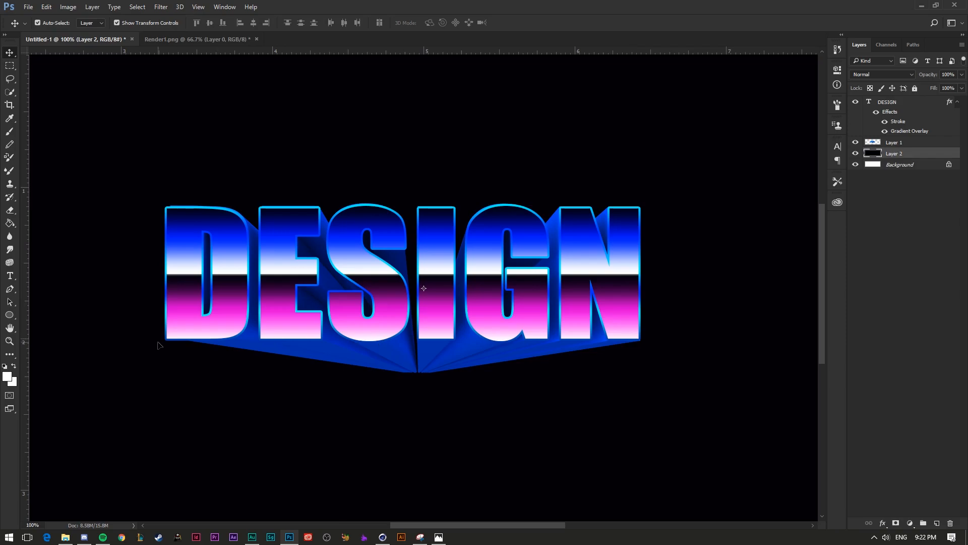
{"action": "key", "text": "ctrl+t"}
{"action": "right_click", "coordinate": [200, 332]}
{"action": "left_click", "coordinate": [277, 372]}
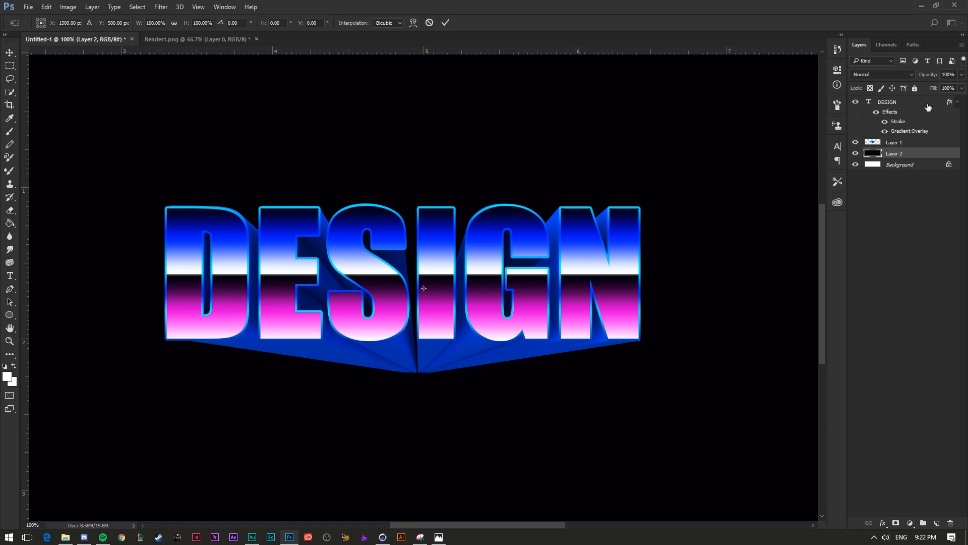
{"action": "left_click", "coordinate": [445, 24]}
- Try to warp the lower-left corner of the DESIGN text, commit the transform and deselect the layer
{"action": "left_click", "coordinate": [919, 102]}
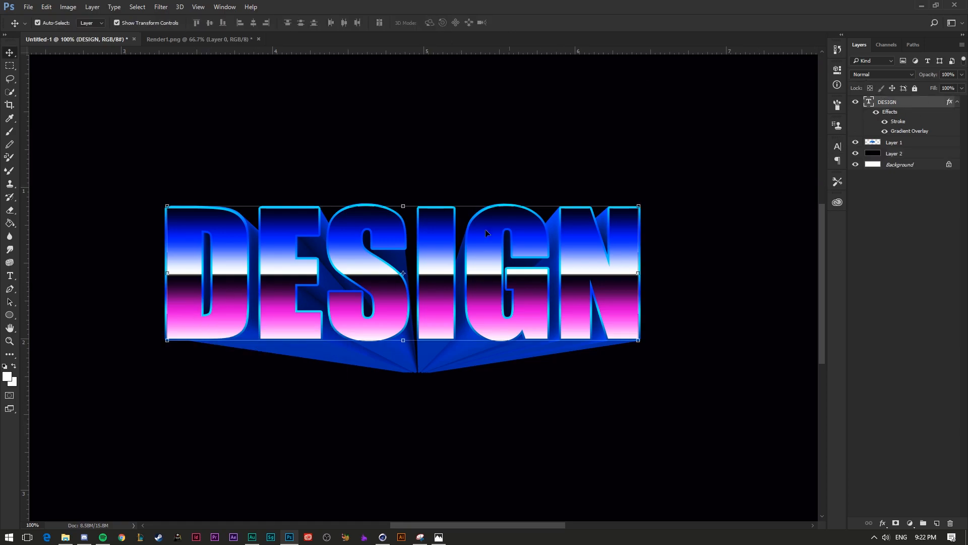
{"action": "key", "text": "ctrl+t"}
{"action": "right_click", "coordinate": [272, 319]}
{"action": "left_click", "coordinate": [318, 394]}
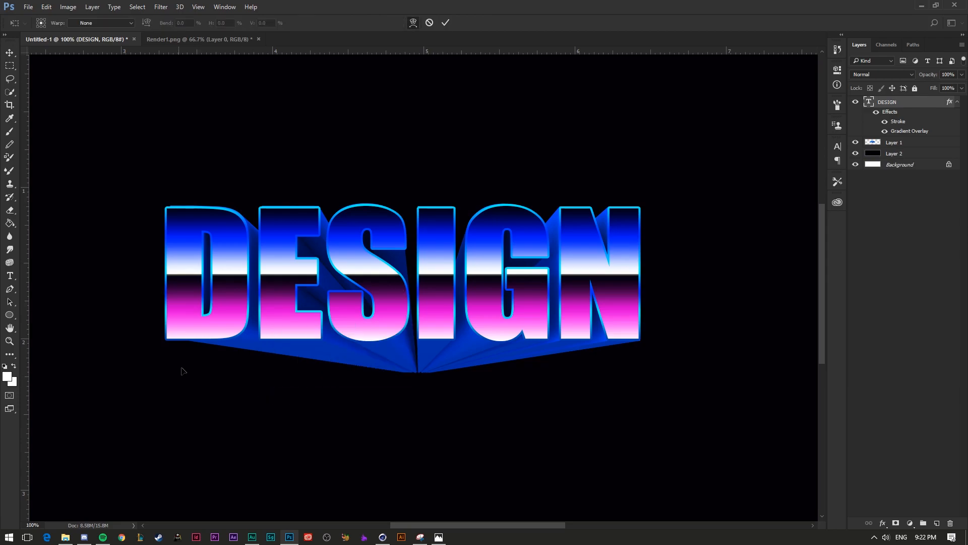
{"action": "left_click_drag", "start_coordinate": [185, 328], "coordinate": [188, 322]}
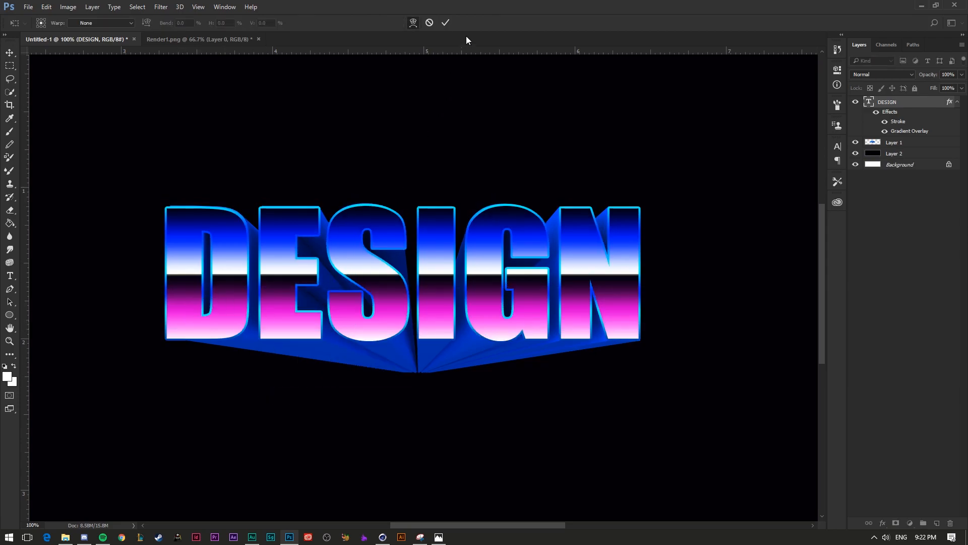
{"action": "left_click", "coordinate": [443, 27]}
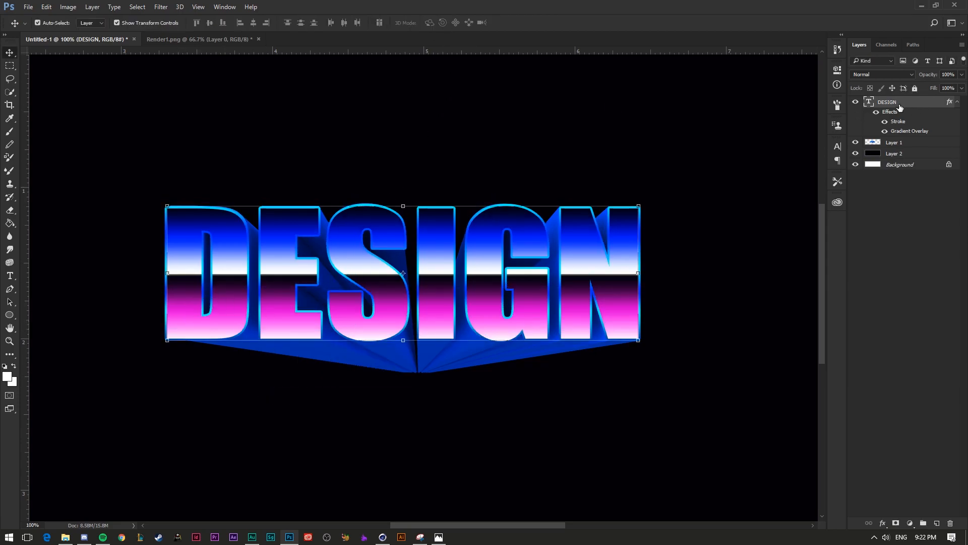
{"action": "key", "text": "ctrl+0"}
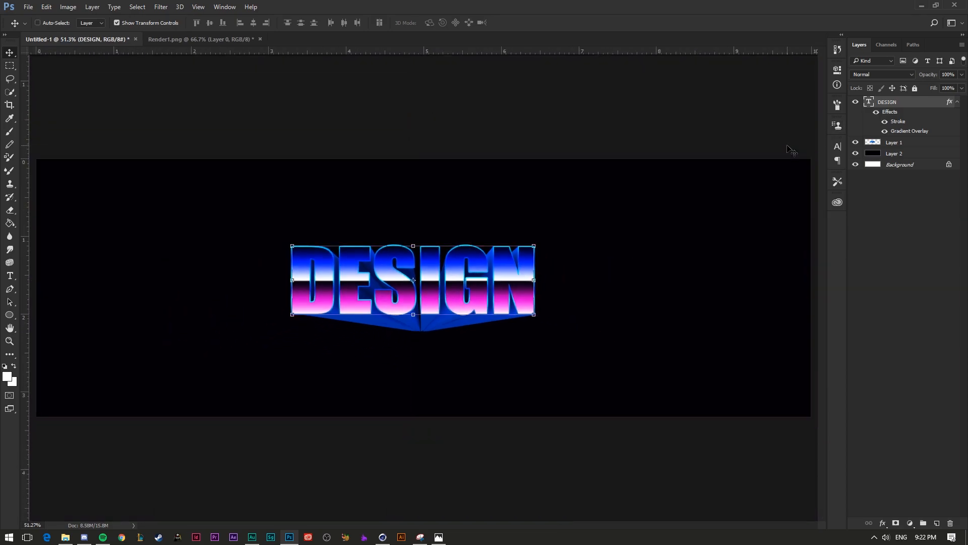
{"action": "left_click", "coordinate": [787, 146]}
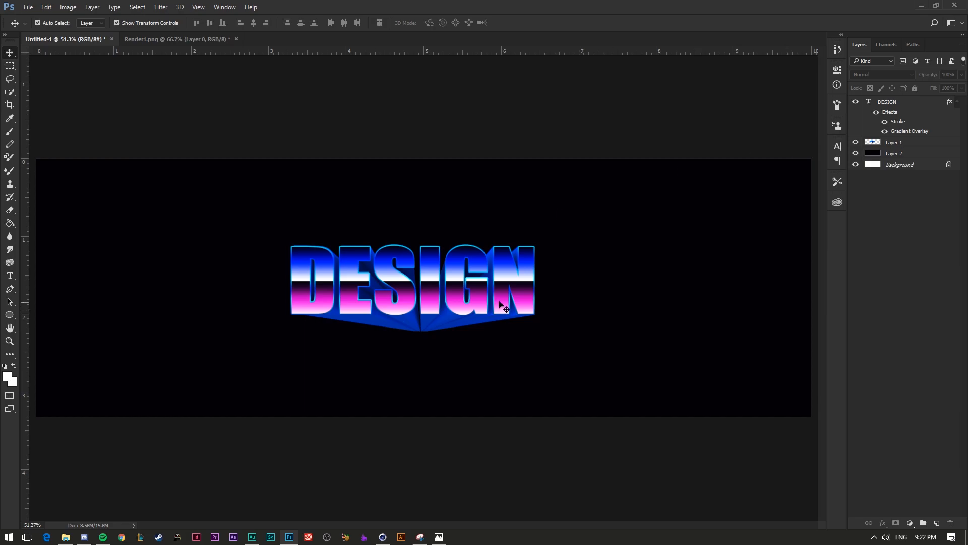
- Try a Linear Burn pattern overlay at 100% opacity on the DESIGN text, and disable it again
{"action": "right_click", "coordinate": [892, 100]}
{"action": "left_click", "coordinate": [722, 96]}
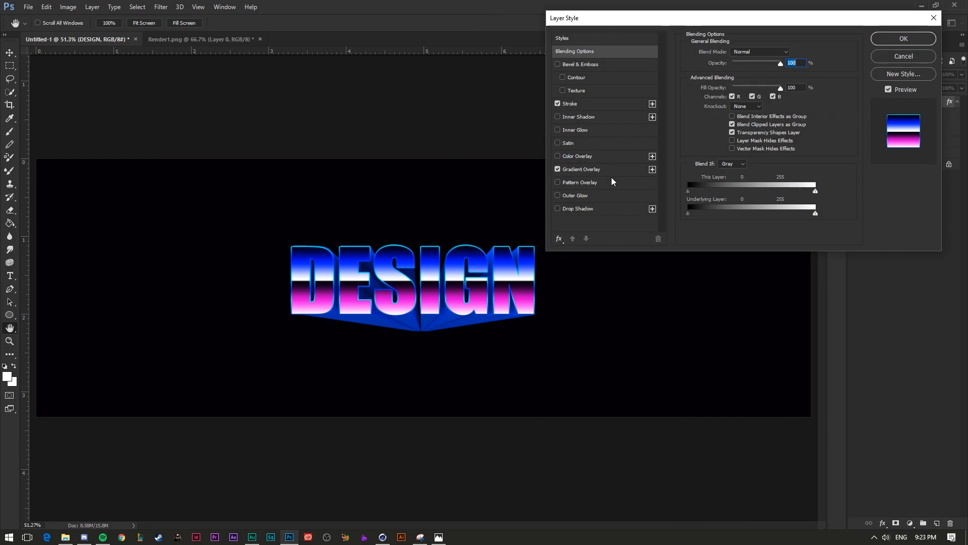
{"action": "left_click", "coordinate": [573, 184]}
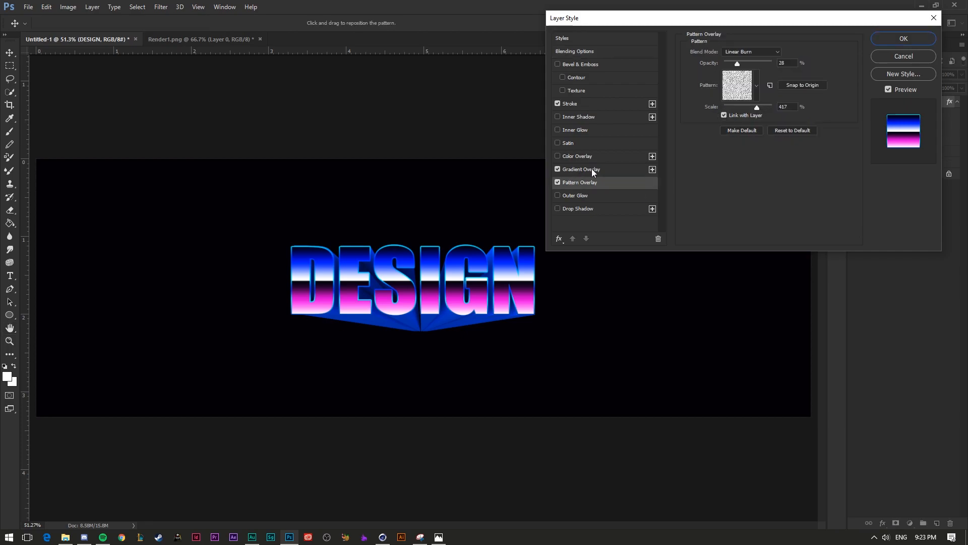
{"action": "left_click_drag", "start_coordinate": [738, 63], "coordinate": [802, 68]}
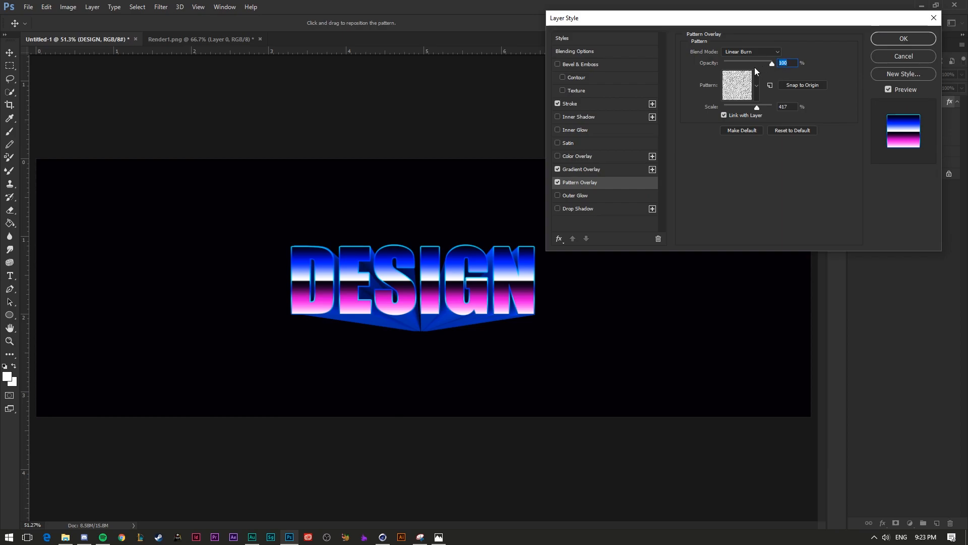
{"action": "left_click", "coordinate": [557, 183]}
- Try an orange Multiply colour overlay on the DESIGN text, and disable it again
{"action": "left_click", "coordinate": [569, 155]}
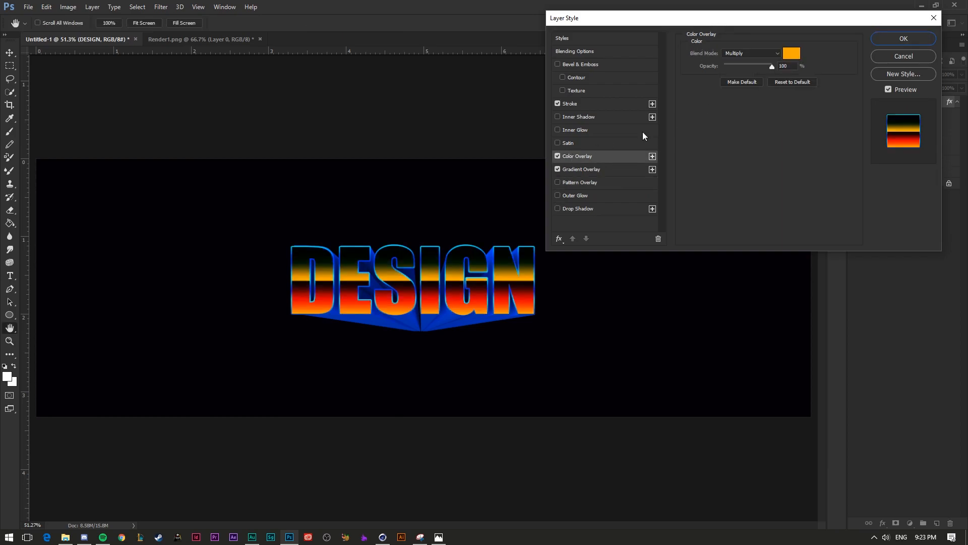
{"action": "left_click", "coordinate": [775, 54]}
{"action": "left_click", "coordinate": [775, 55]}
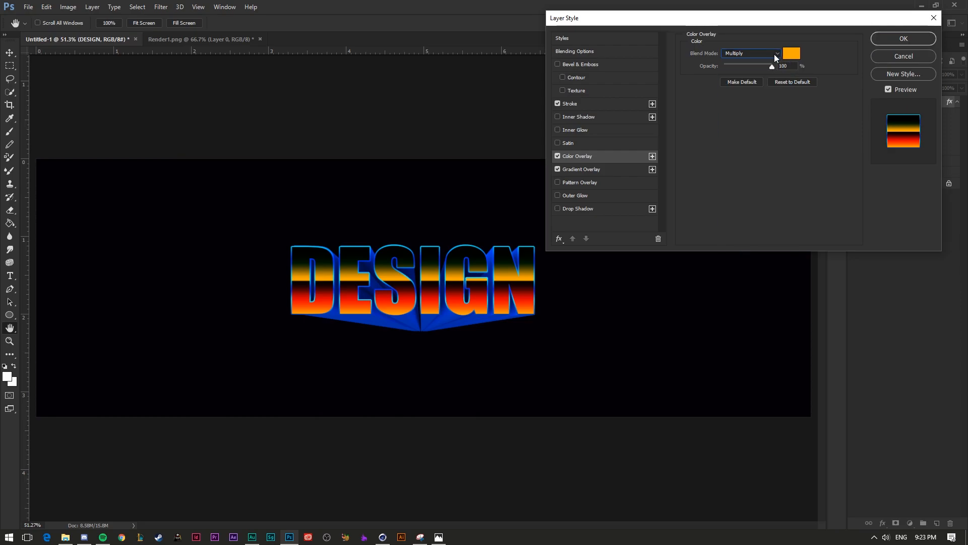
{"action": "left_click", "coordinate": [558, 157]}
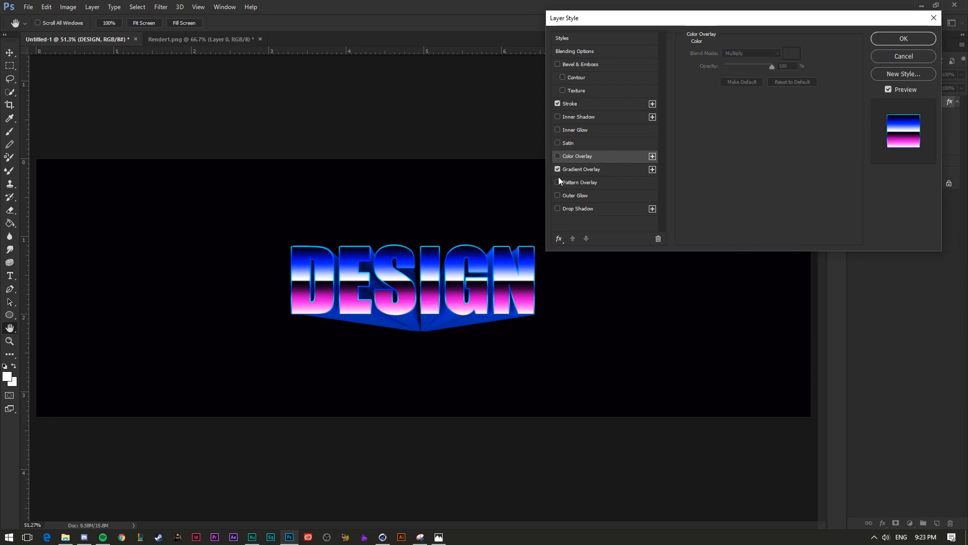
- Re-enable the pattern overlay and try the Soft Light and Overlay blend modes for the gradient overlay
{"action": "left_click", "coordinate": [567, 174]}
{"action": "left_click", "coordinate": [559, 182]}
{"action": "left_click", "coordinate": [574, 182]}
{"action": "left_click", "coordinate": [574, 171]}
{"action": "left_click", "coordinate": [752, 52]}
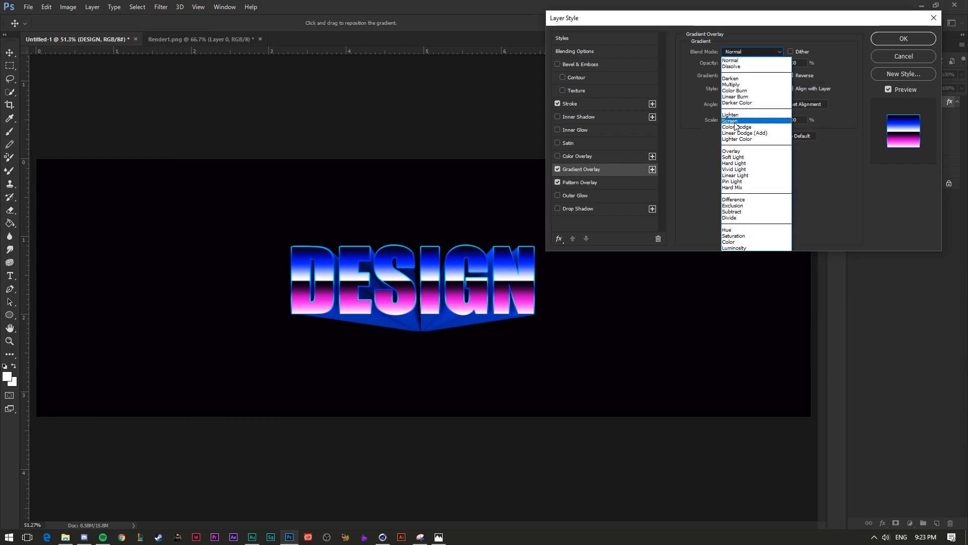
{"action": "left_click", "coordinate": [733, 157]}
{"action": "left_click", "coordinate": [735, 54]}
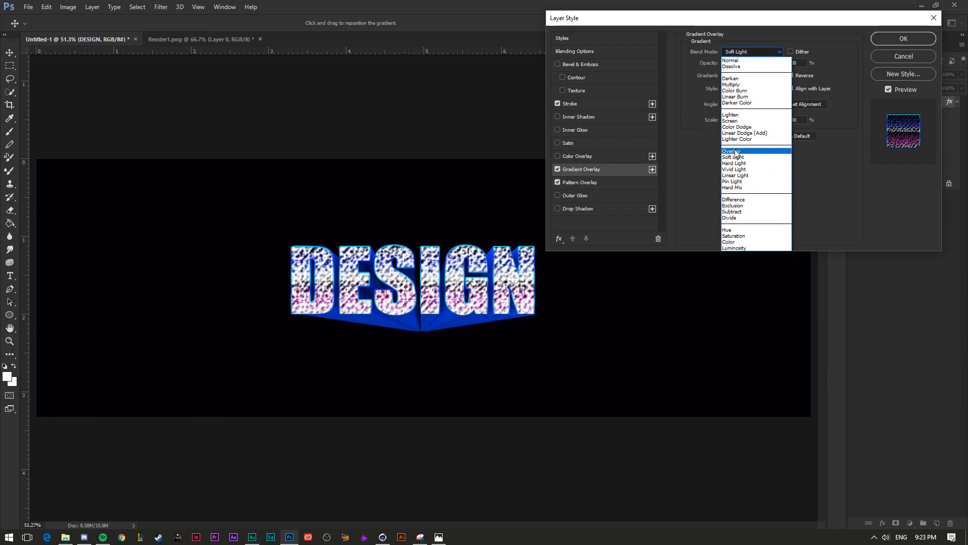
{"action": "left_click", "coordinate": [732, 140]}
{"action": "left_click", "coordinate": [739, 52]}
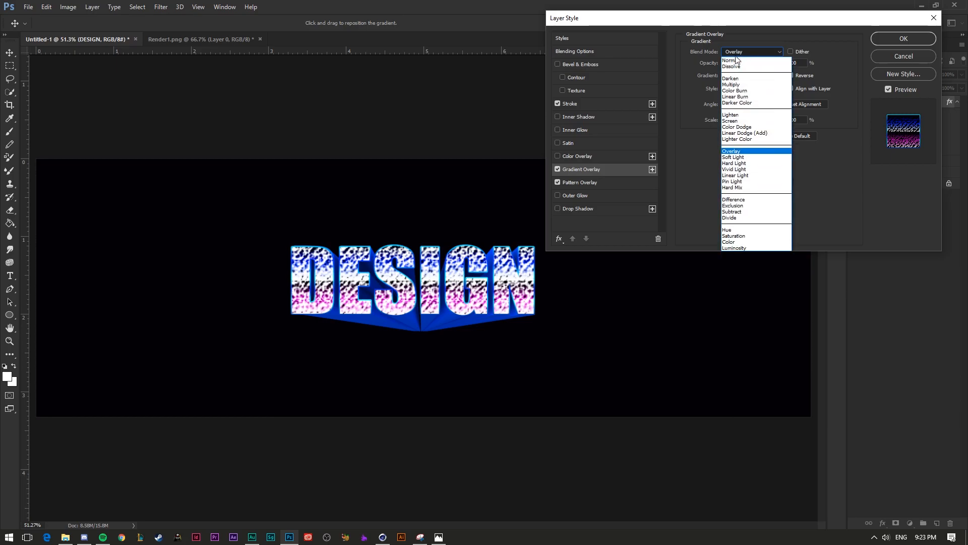
- Reduce the pattern overlay's opacity to 20% and compare the DESIGN text with the pattern off and on
{"action": "left_click", "coordinate": [677, 190]}
{"action": "left_click", "coordinate": [594, 182]}
{"action": "left_click_drag", "start_coordinate": [771, 63], "coordinate": [731, 63]}
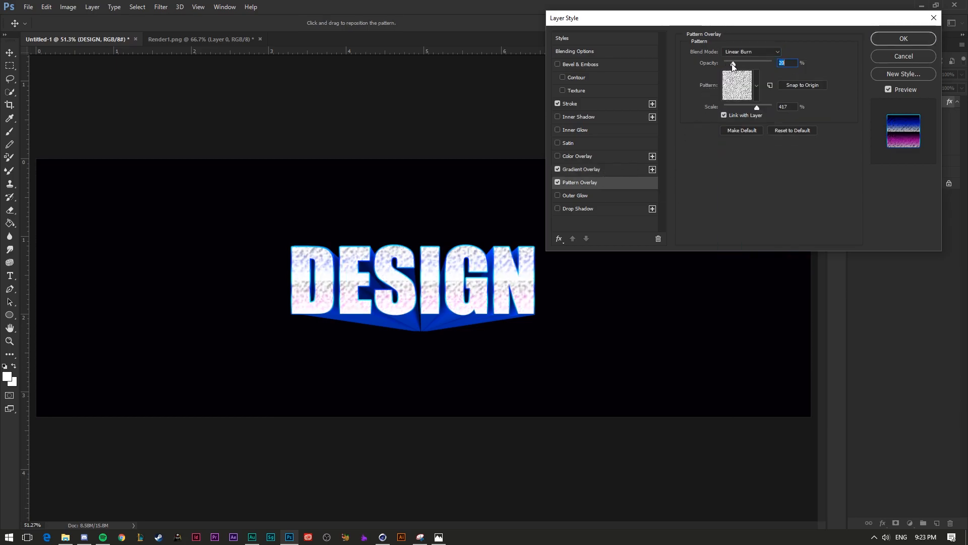
{"action": "left_click", "coordinate": [577, 170]}
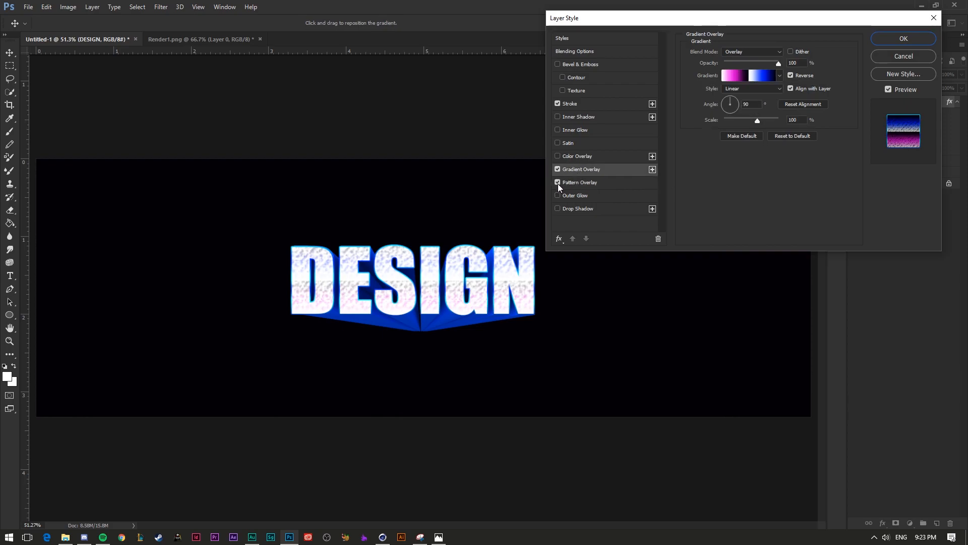
{"action": "left_click", "coordinate": [558, 183]}
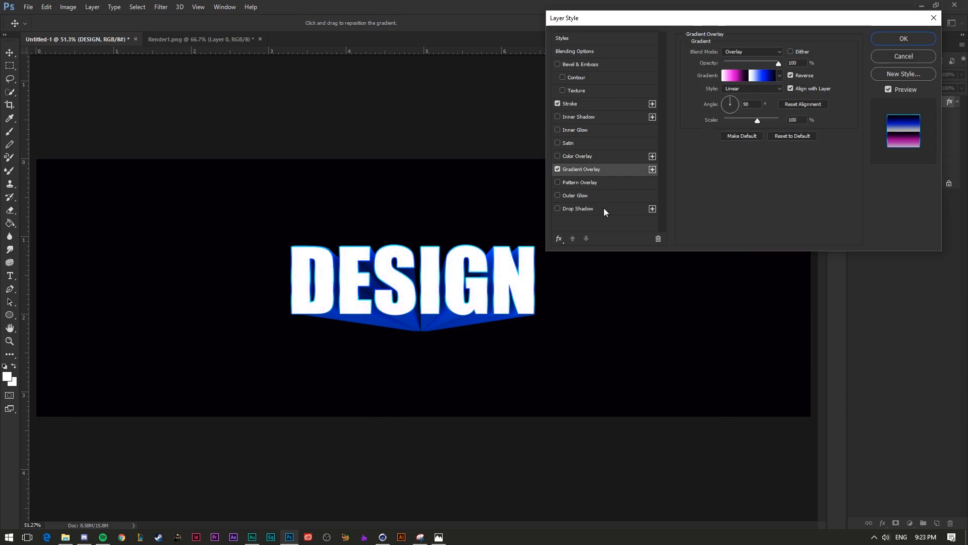
{"action": "left_click", "coordinate": [567, 184]}
{"action": "left_click", "coordinate": [574, 170]}
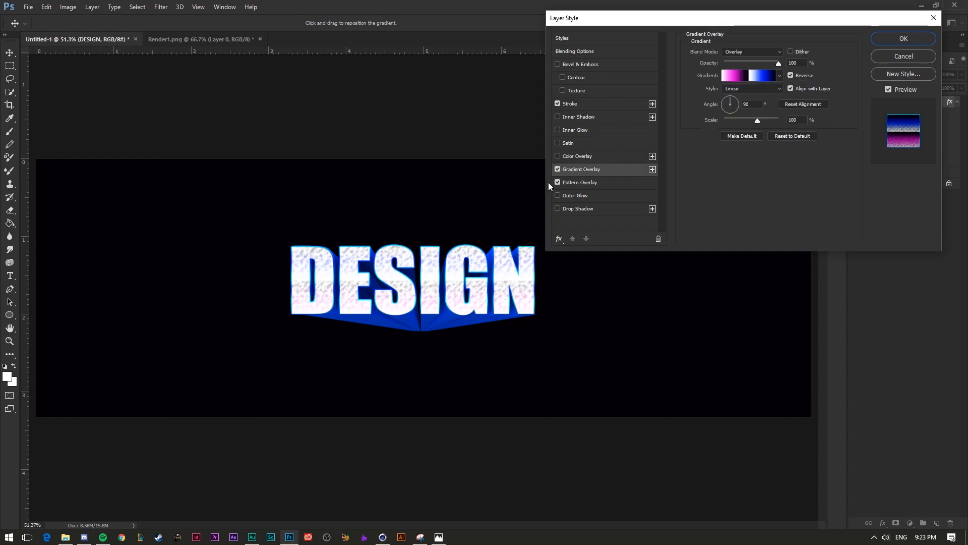
- Disable the pattern overlay, return the gradient overlay's blend mode to Normal and apply the layer style
{"action": "left_click", "coordinate": [558, 183]}
{"action": "left_click", "coordinate": [751, 51]}
{"action": "left_click", "coordinate": [740, 59]}
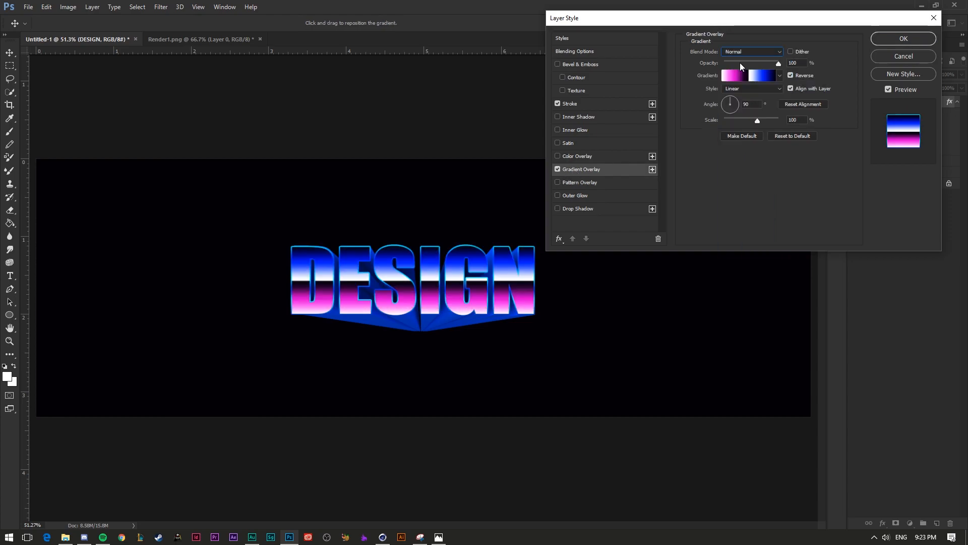
{"action": "left_click", "coordinate": [888, 40]}
{"action": "left_click", "coordinate": [637, 310]}
{"action": "left_click", "coordinate": [816, 256]}
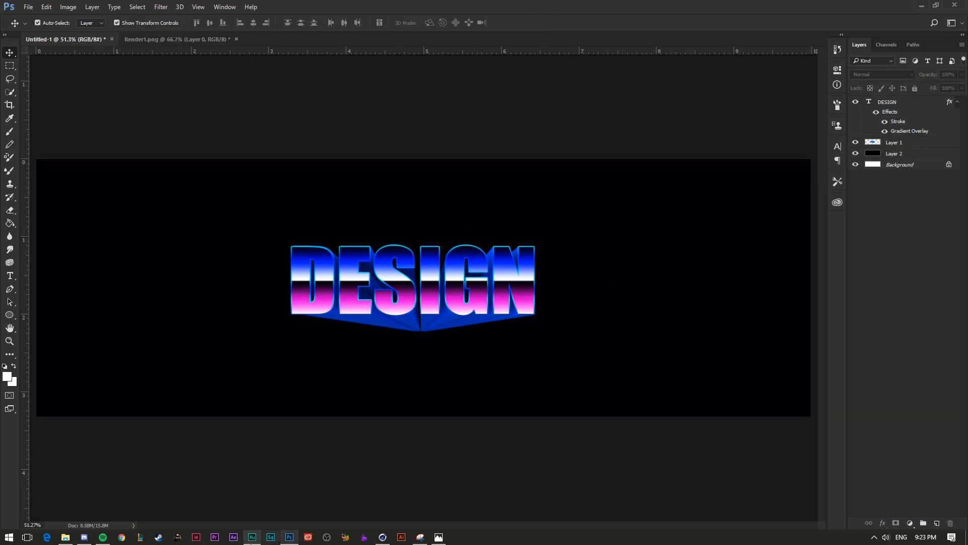
- Switch to Cinema 4D and close the Picture Viewer showing the DESIGN render
{"action": "left_click", "coordinate": [386, 537]}
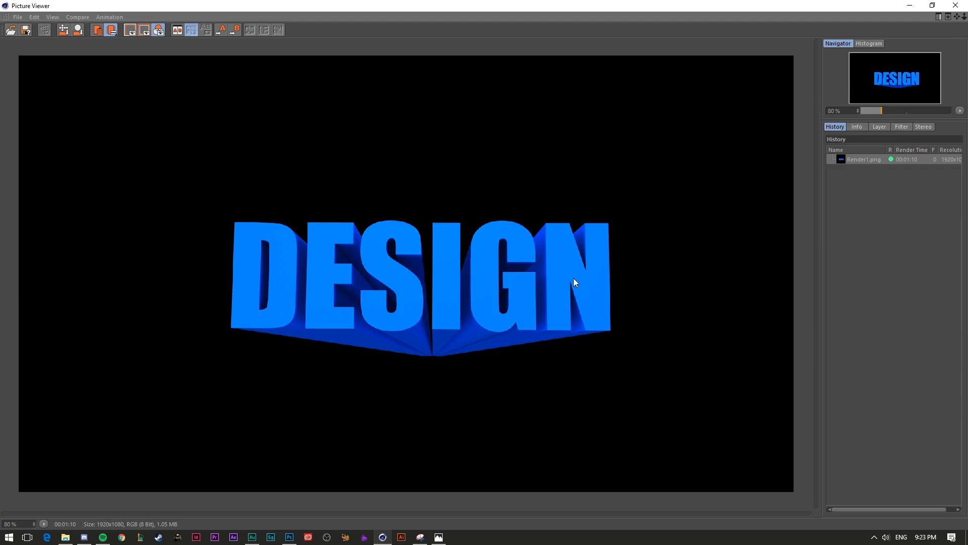
{"action": "left_click", "coordinate": [955, 6]}
- Replace the wording of the extruded MoText object with TUTORIAL
{"action": "left_click", "coordinate": [298, 225]}
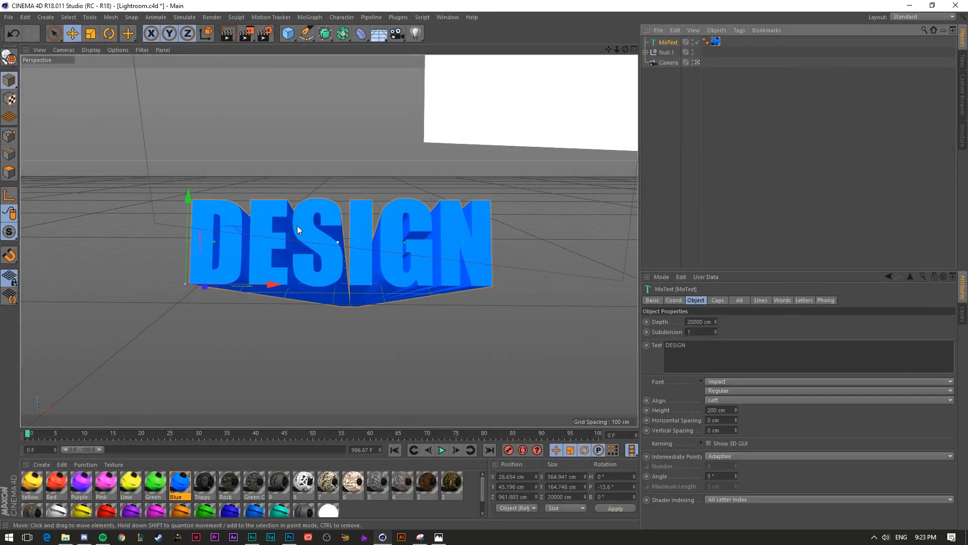
{"action": "key", "text": "t"}
{"action": "left_click", "coordinate": [667, 33]}
{"action": "left_click", "coordinate": [665, 44]}
{"action": "left_click", "coordinate": [666, 45]}
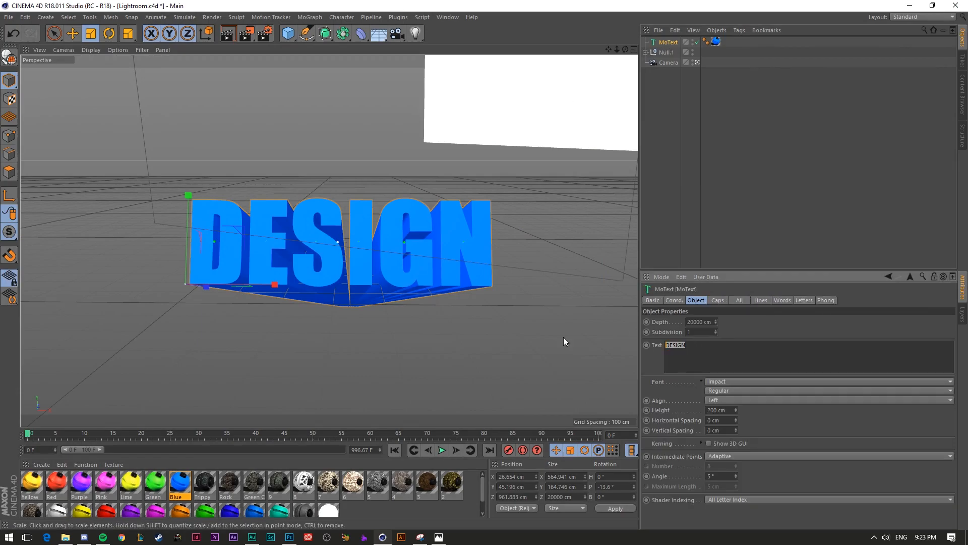
{"action": "type", "text": "TUTORIAL"}
{"action": "key", "text": "Return"}
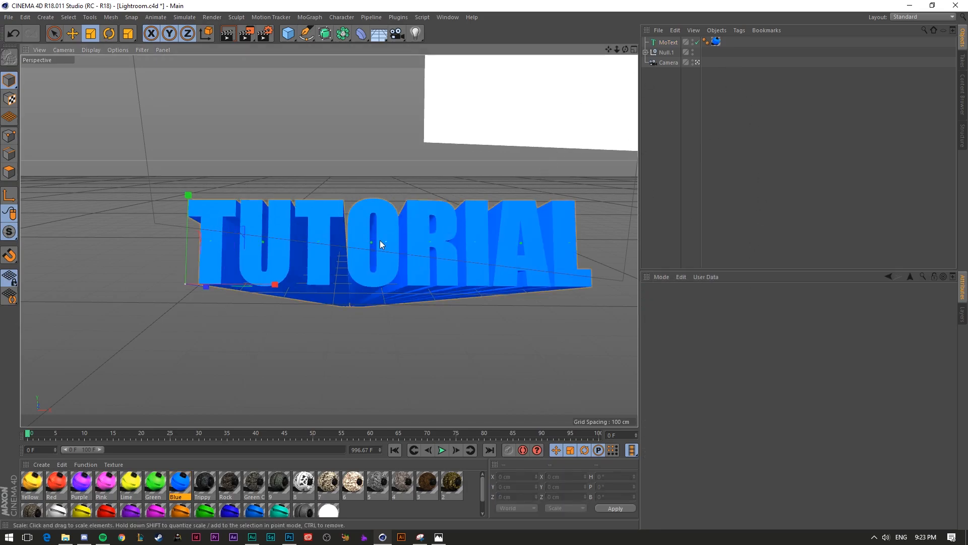
- Move the TUTORIAL text about 103 cm along the X axis in the negative direction to centre it in the camera view
{"action": "key", "text": "e"}
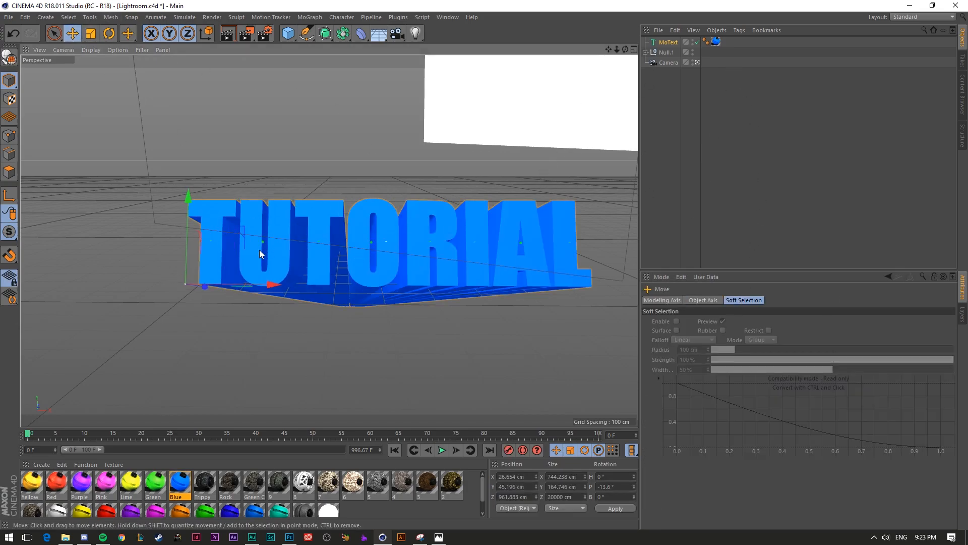
{"action": "left_click_drag", "start_coordinate": [270, 283], "coordinate": [210, 295]}
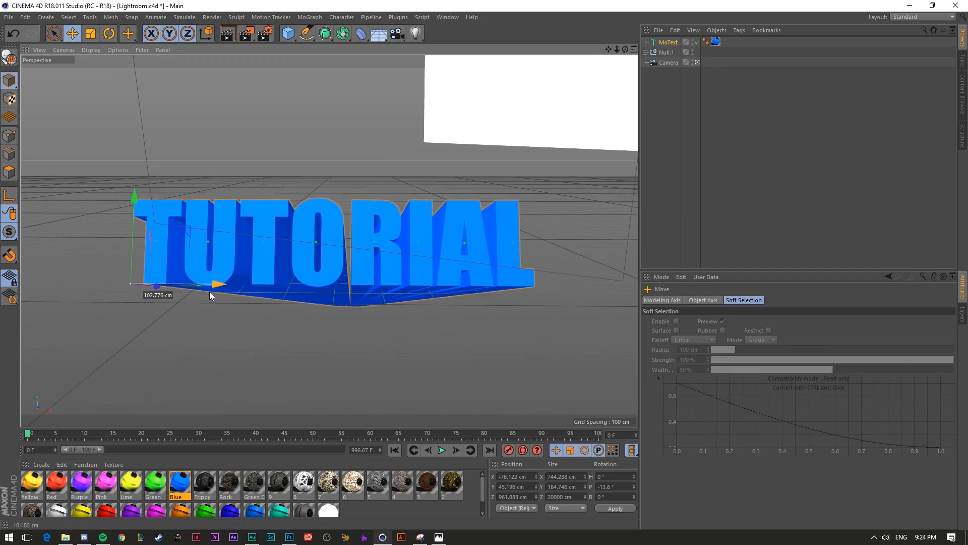
{"action": "left_click_drag", "start_coordinate": [210, 295], "coordinate": [210, 295]}
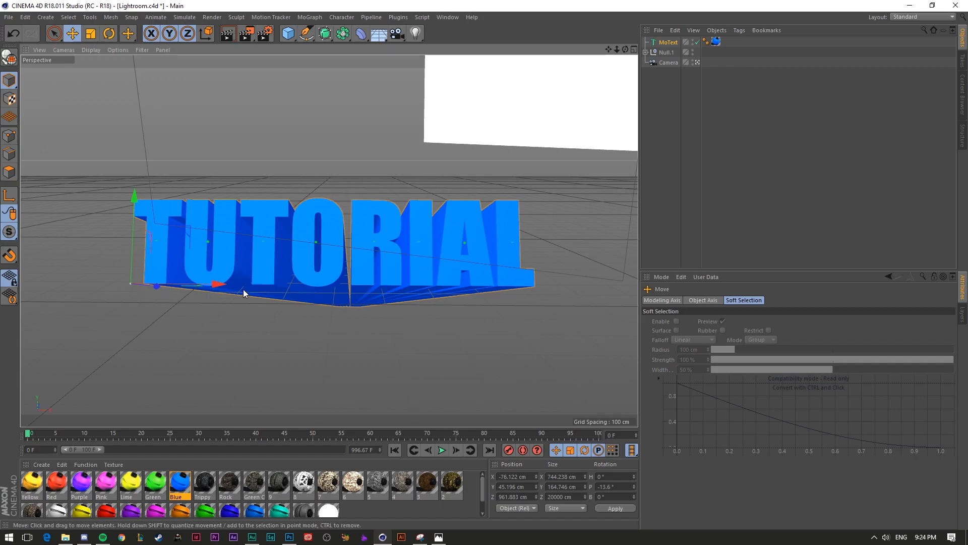
- Inspect the Blue material's color, luminance and glow channels, and replace it on the TUTORIAL text with the Orange material
{"action": "double_click", "coordinate": [716, 42]}
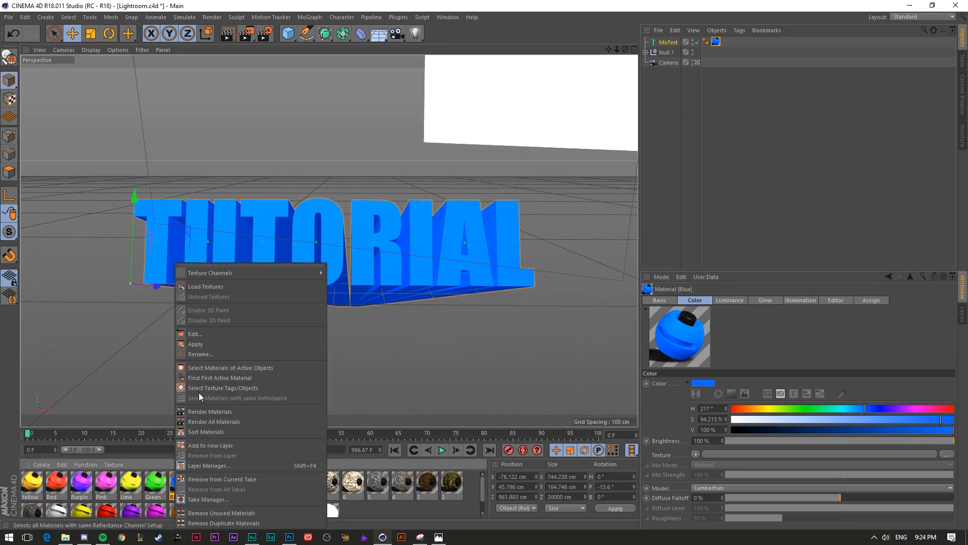
{"action": "left_click", "coordinate": [207, 334]}
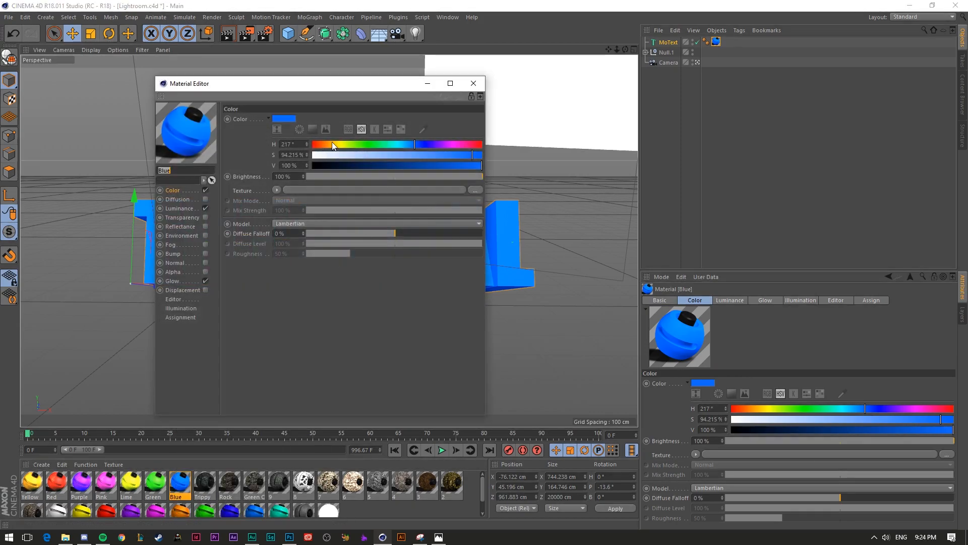
{"action": "left_click", "coordinate": [178, 208]}
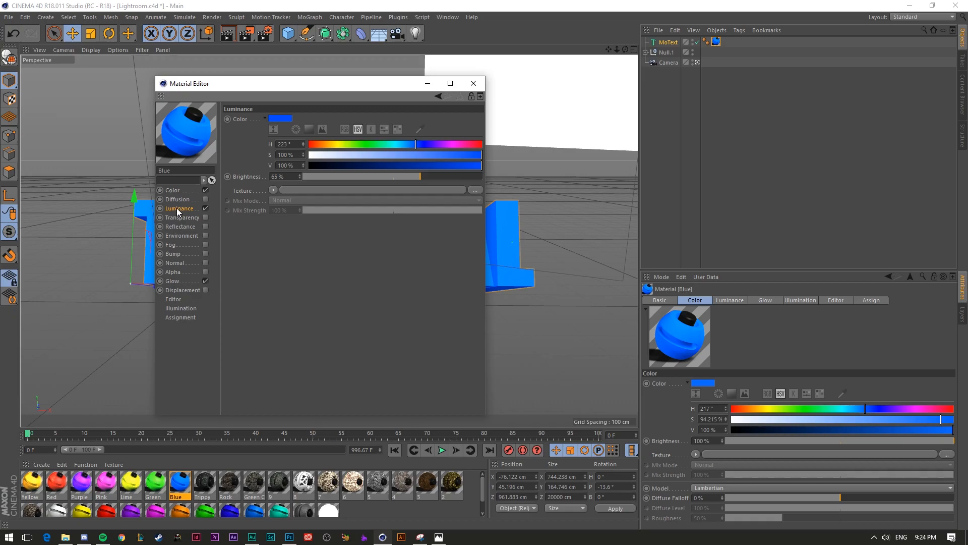
{"action": "left_click", "coordinate": [175, 192]}
{"action": "left_click", "coordinate": [176, 283]}
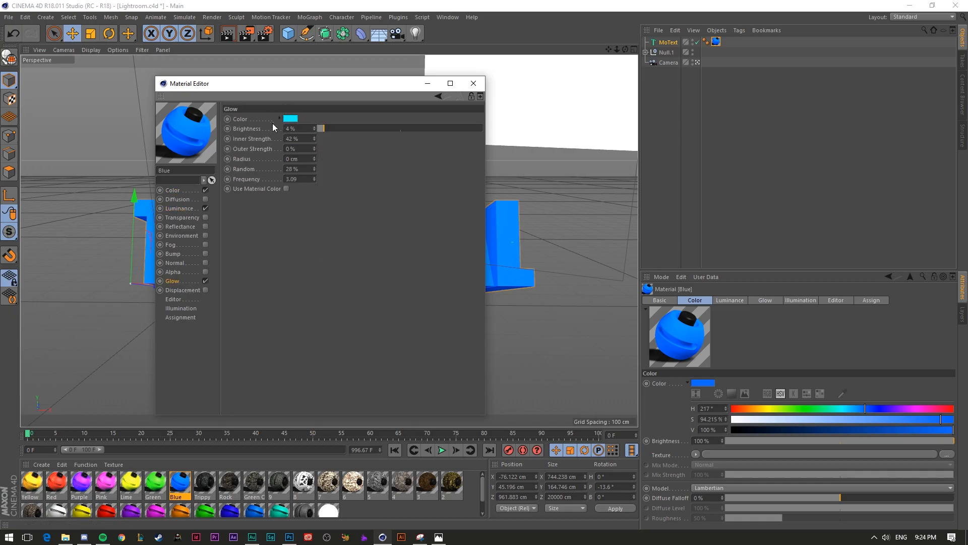
{"action": "left_click", "coordinate": [473, 83]}
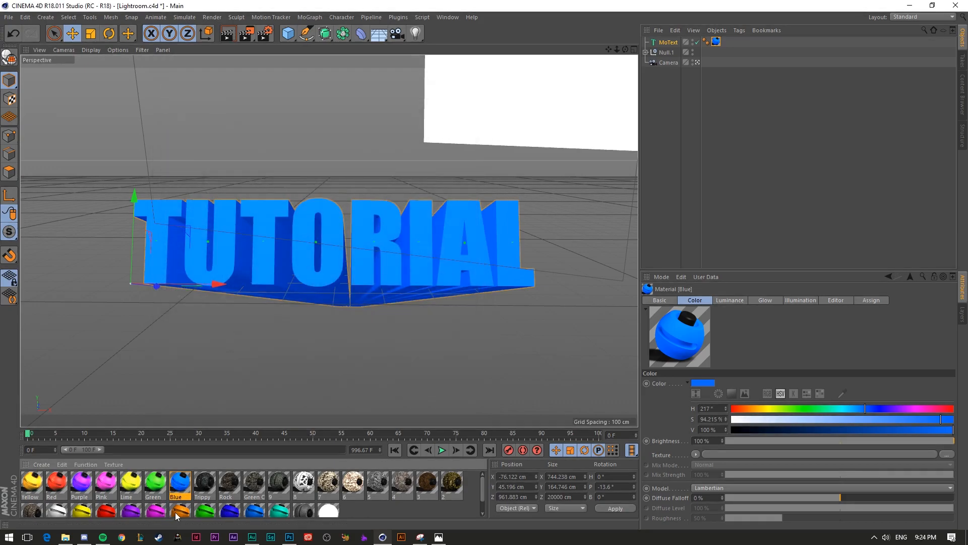
{"action": "scroll", "coordinate": [176, 510], "scroll_direction": "down", "scroll_amount": 1}
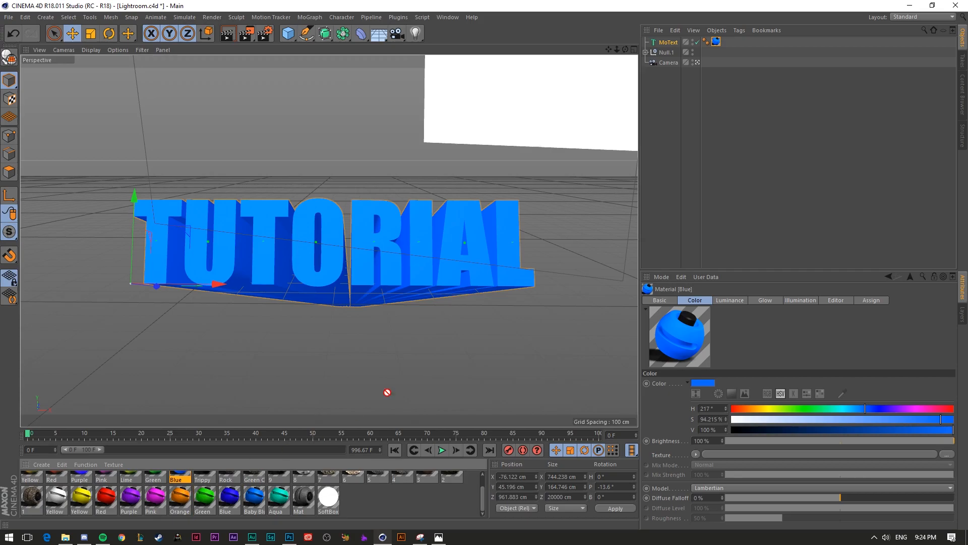
{"action": "left_click_drag", "start_coordinate": [714, 50], "coordinate": [715, 42]}
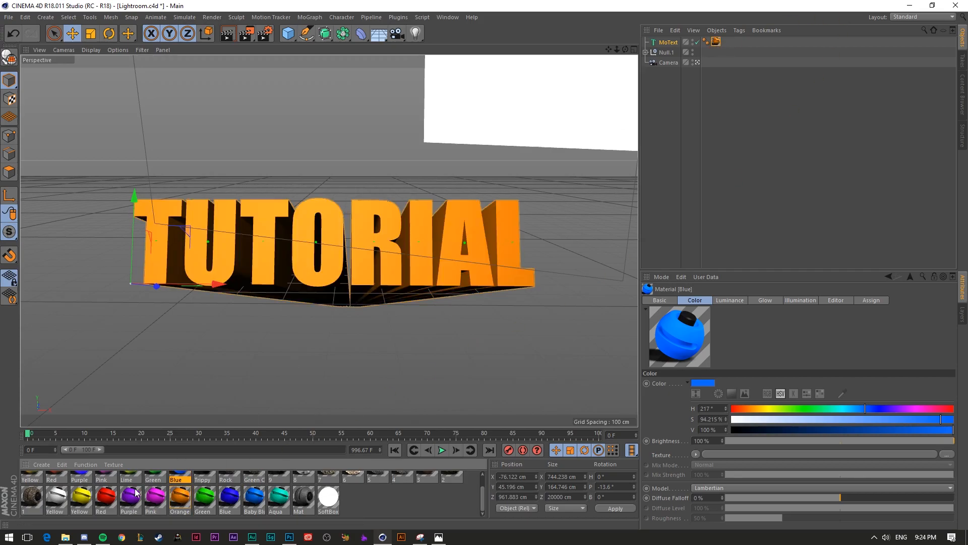
{"action": "left_click", "coordinate": [246, 33]}
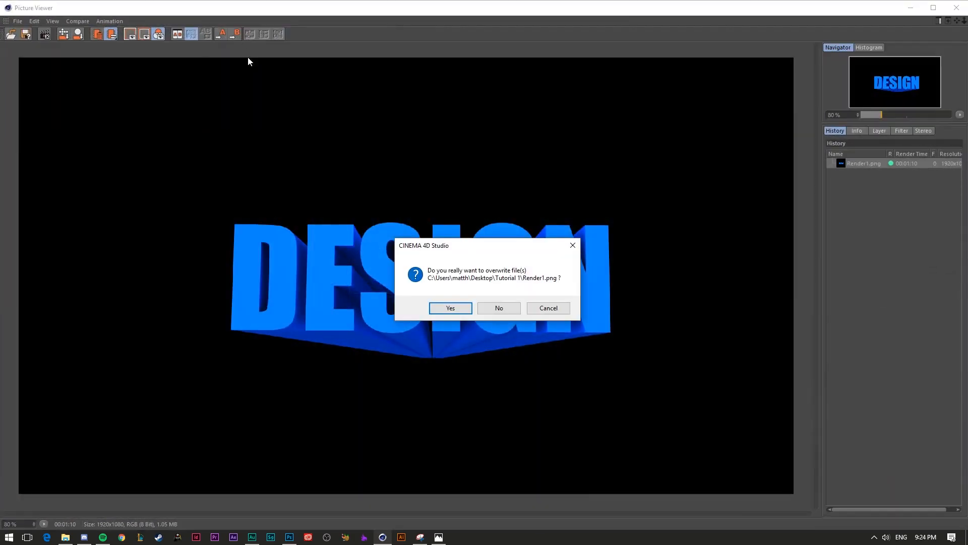
{"action": "left_click", "coordinate": [499, 309]}
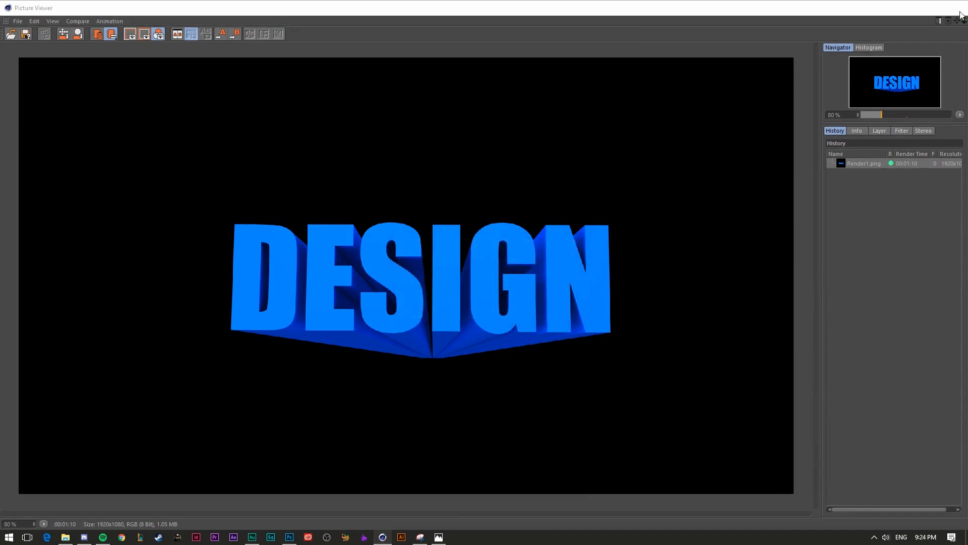
{"action": "left_click", "coordinate": [957, 7]}
- Change the render output file name to Render2 and render the TUTORIAL text to the Picture Viewer
{"action": "left_click", "coordinate": [264, 34]}
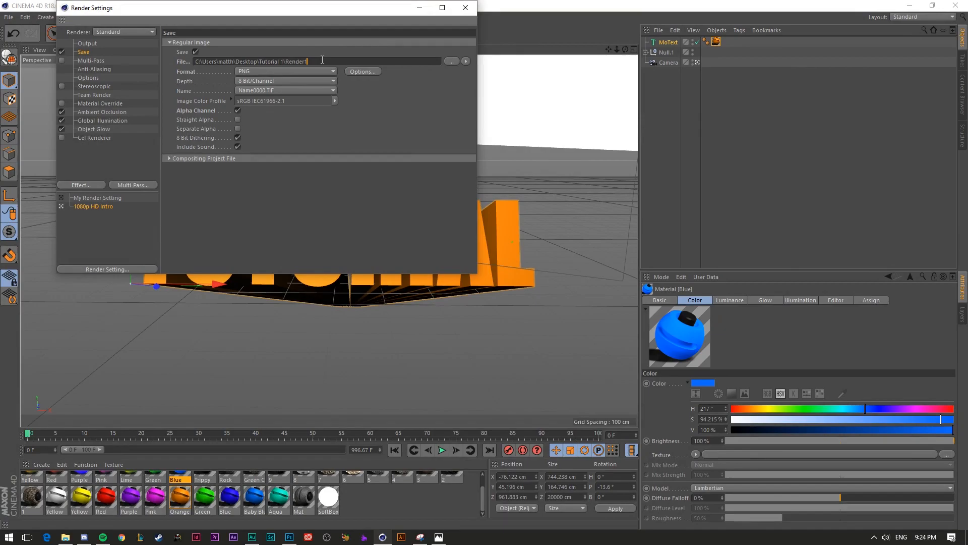
{"action": "left_click", "coordinate": [466, 8]}
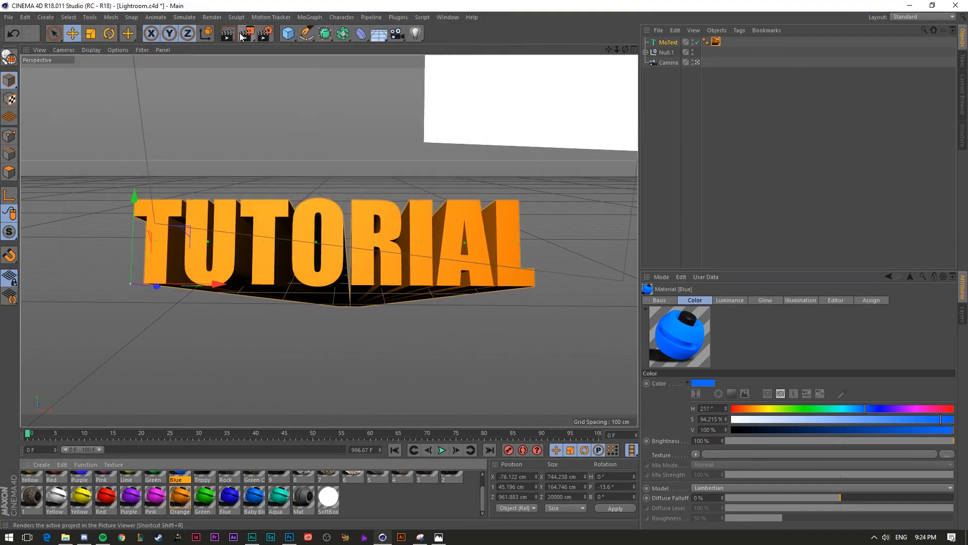
{"action": "left_click", "coordinate": [247, 35]}
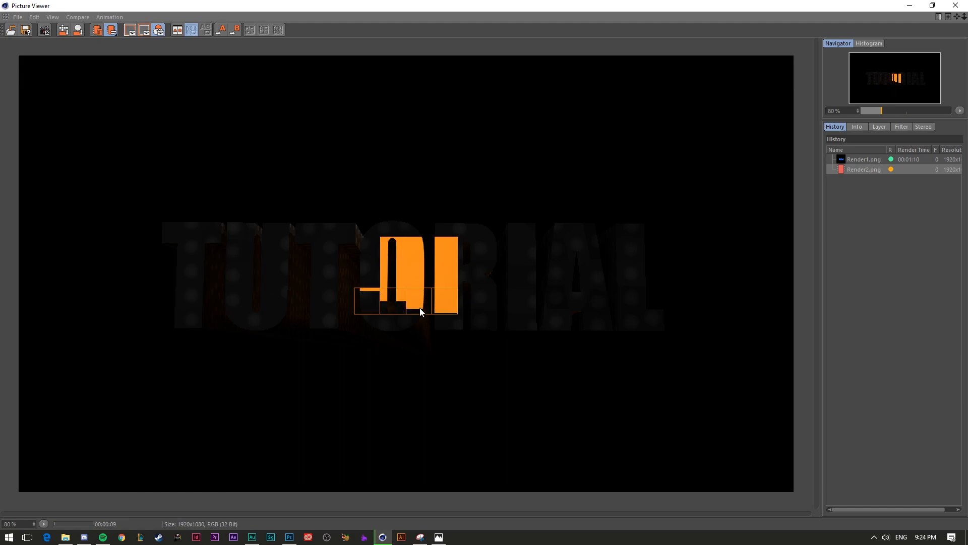
- Switch to Photoshop and add a new empty layer above the DESIGN text layer
{"action": "key", "text": "alt+Tab"}
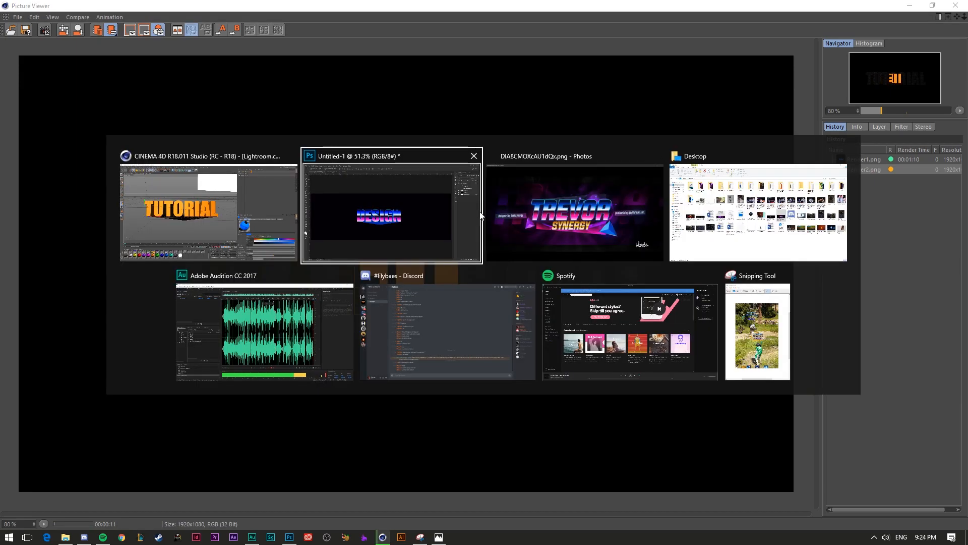
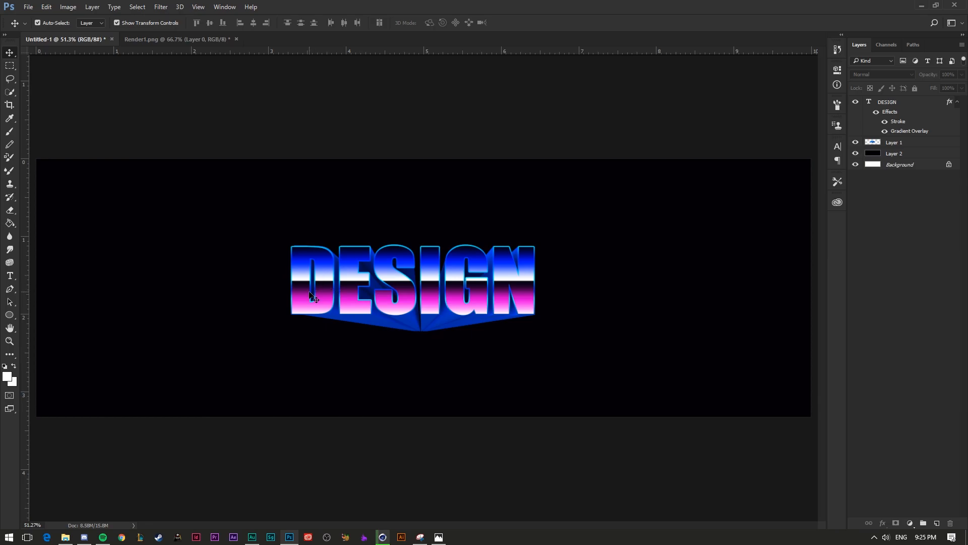
{"action": "right_click", "coordinate": [122, 536]}
{"action": "left_click", "coordinate": [108, 481]}
{"action": "left_click", "coordinate": [9, 291]}
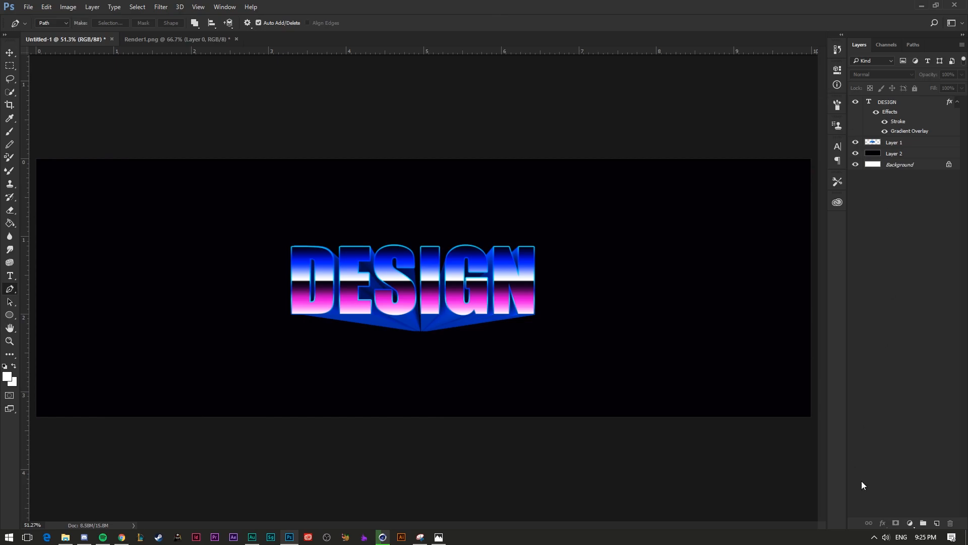
{"action": "left_click", "coordinate": [936, 523]}
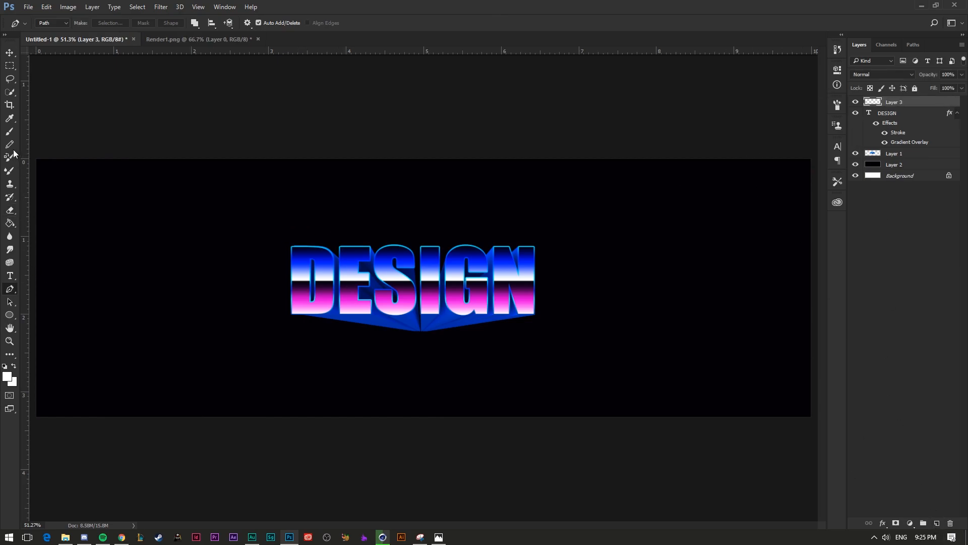
{"action": "key", "text": "Delete"}
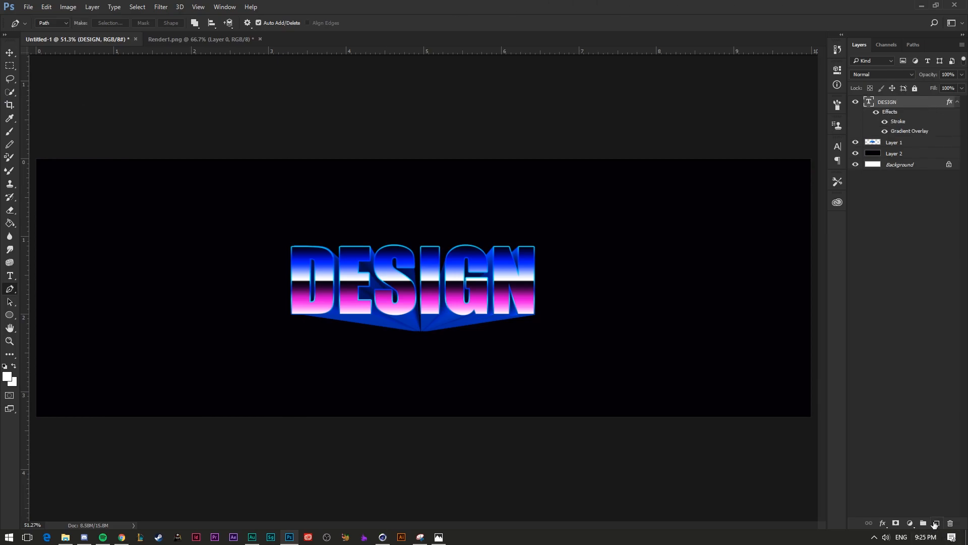
{"action": "key", "text": "ctrl+z"}
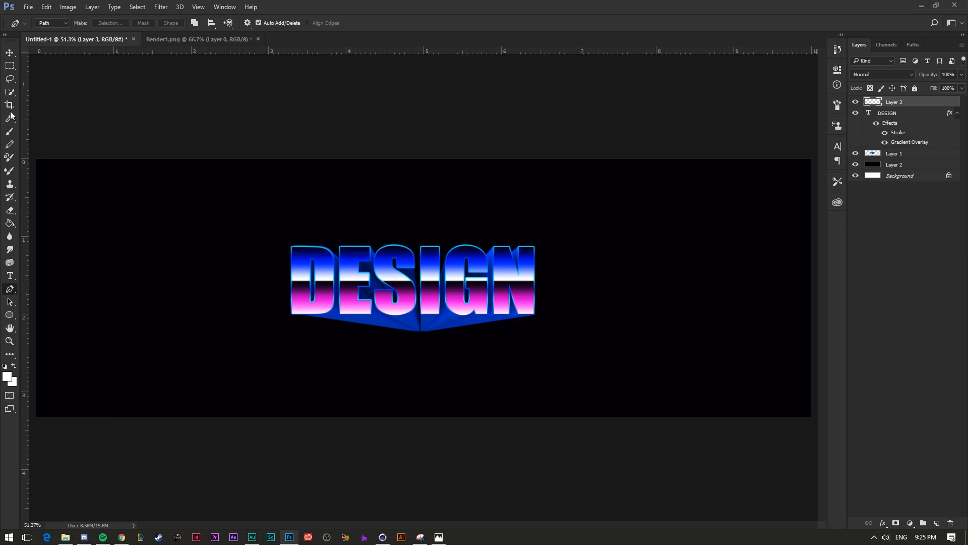
- Draw a white rectangle shape about 947 × 565 px over the DESIGN text
{"action": "left_click", "coordinate": [13, 314]}
{"action": "left_click", "coordinate": [59, 314]}
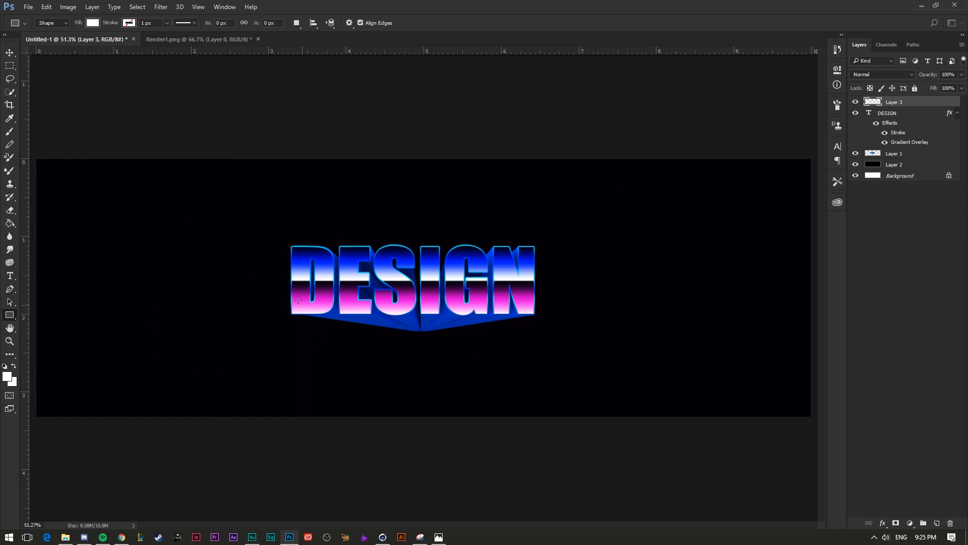
{"action": "left_click_drag", "start_coordinate": [287, 210], "coordinate": [532, 356]}
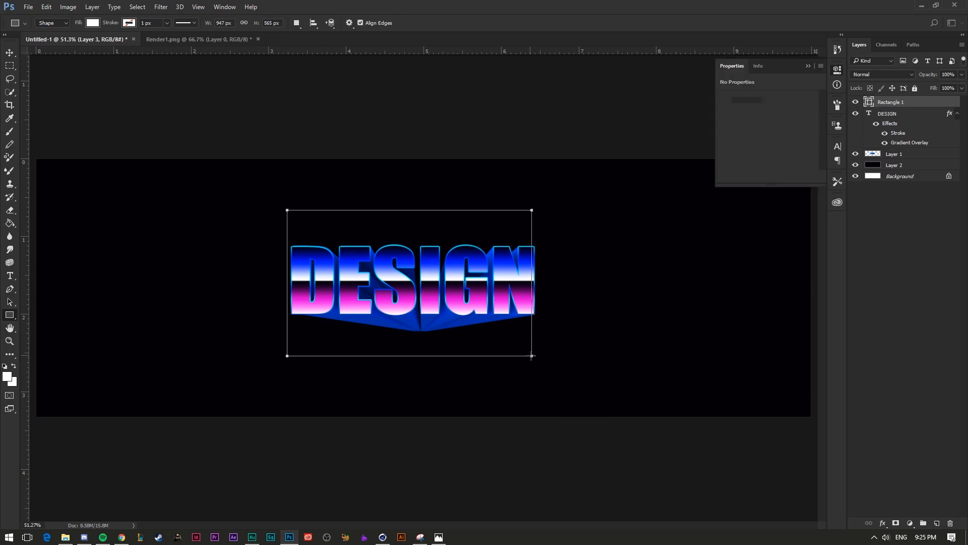
{"action": "left_click", "coordinate": [804, 63]}
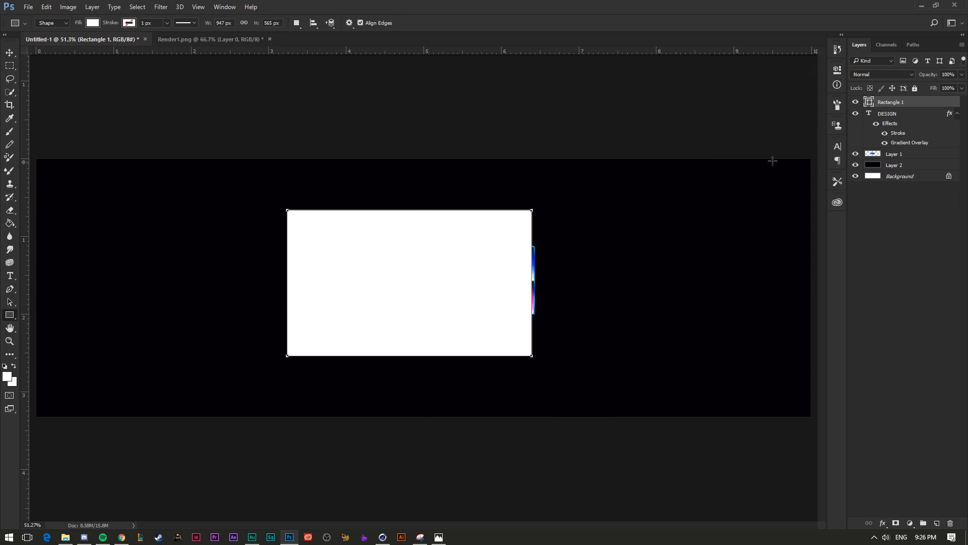
- Stretch the white rectangle's lower edge downward to a height of about 575 px
{"action": "key", "text": "ctrl+r"}
{"action": "key", "text": "ctrl+r"}
{"action": "key", "text": "ctrl+t"}
{"action": "left_click_drag", "start_coordinate": [414, 352], "coordinate": [416, 358]}
{"action": "key", "text": "Return"}
- Rasterize the Rectangle 1 shape layer
{"action": "right_click", "coordinate": [916, 101]}
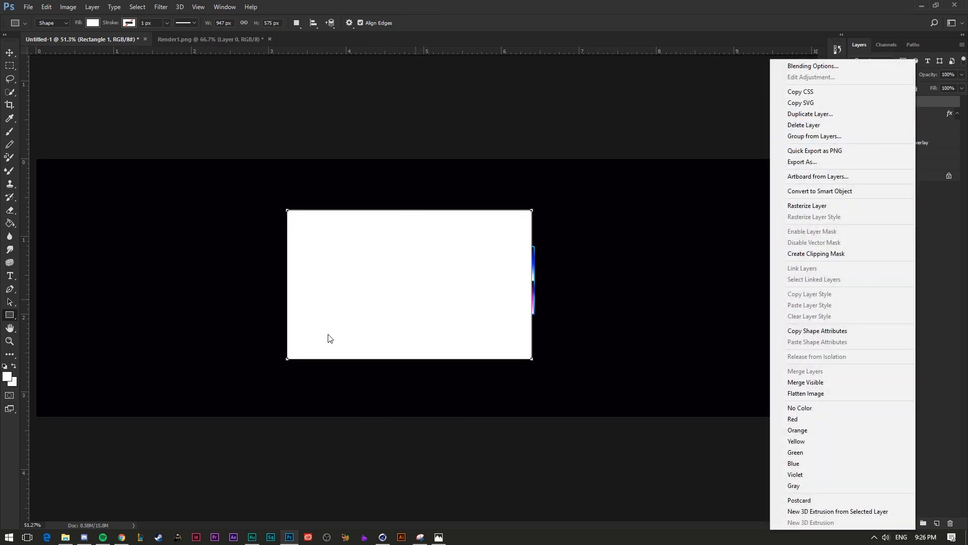
{"action": "left_click_drag", "start_coordinate": [562, 127], "coordinate": [565, 129]}
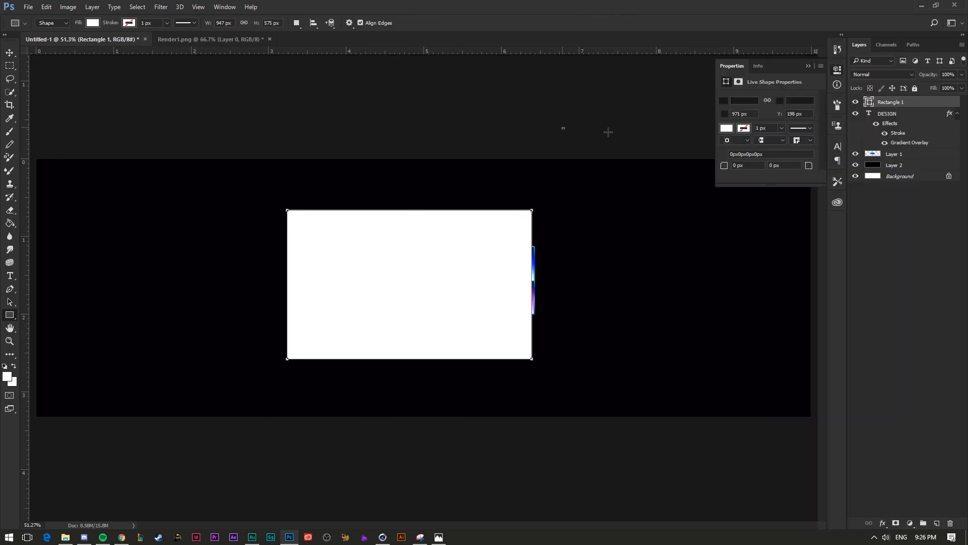
{"action": "left_click", "coordinate": [914, 112]}
{"action": "left_click", "coordinate": [915, 104]}
{"action": "right_click", "coordinate": [915, 102]}
{"action": "left_click", "coordinate": [810, 204]}
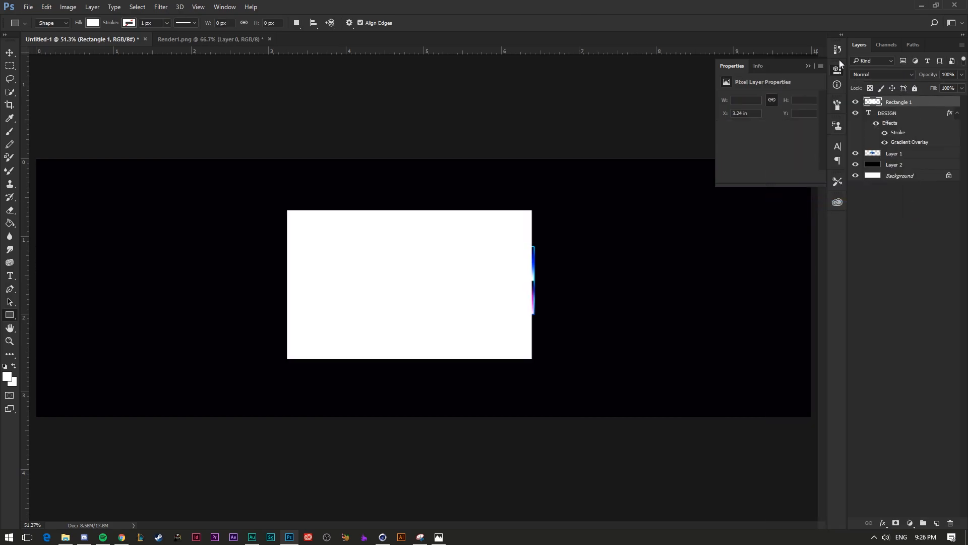
{"action": "left_click", "coordinate": [808, 66]}
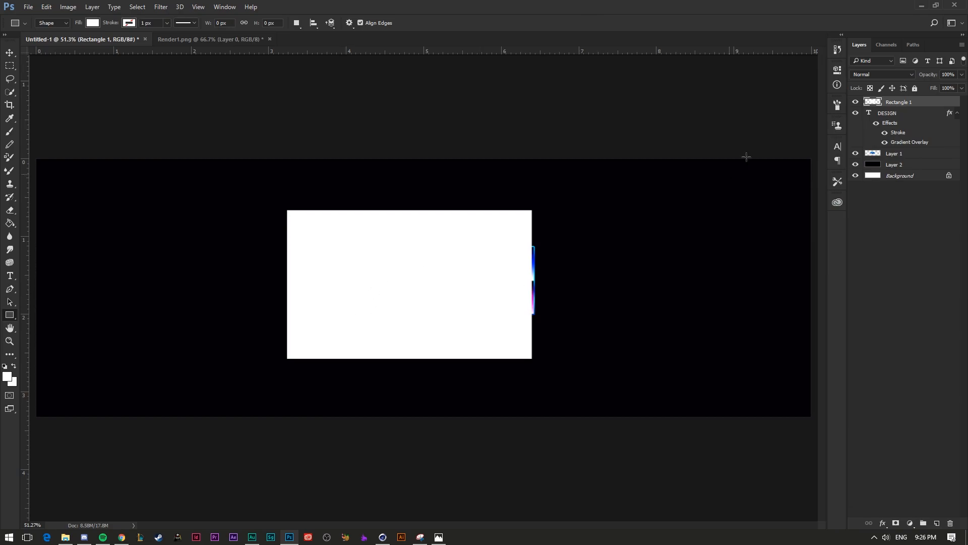
- Collapse the DESIGN layer's effects and place the Rectangle 1 layer below Layer 1, behind the extruded text
{"action": "left_click_drag", "start_coordinate": [920, 104], "coordinate": [917, 132]}
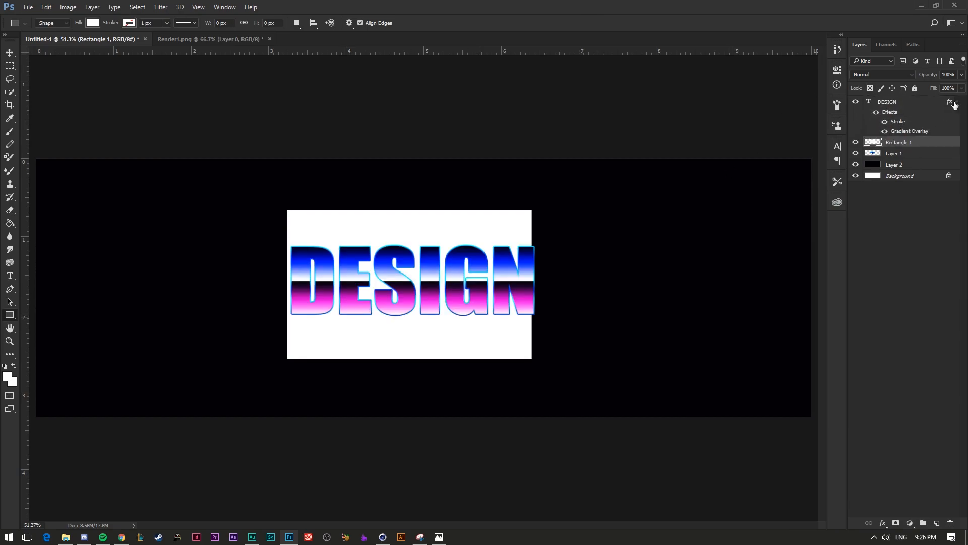
{"action": "left_click", "coordinate": [953, 105]}
{"action": "left_click", "coordinate": [956, 103]}
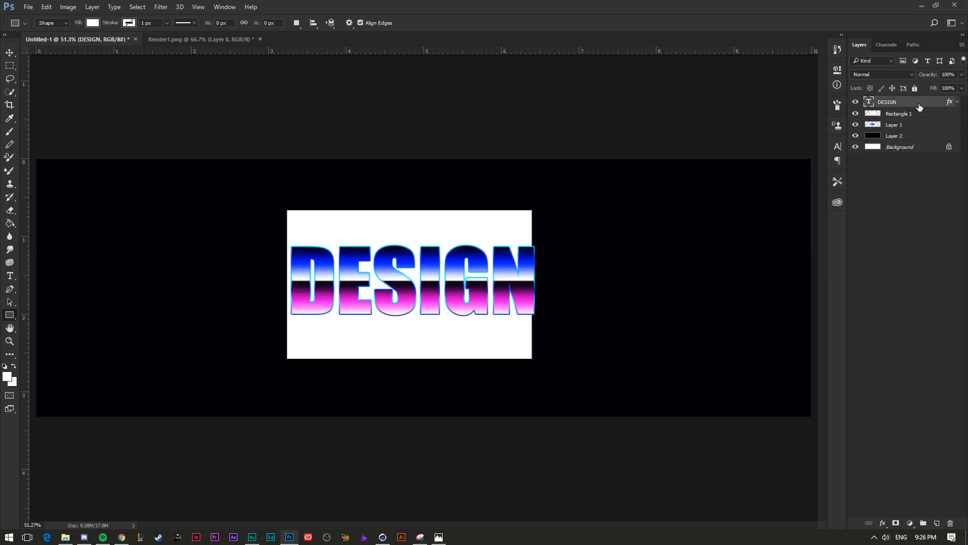
{"action": "left_click_drag", "start_coordinate": [917, 118], "coordinate": [918, 130]}
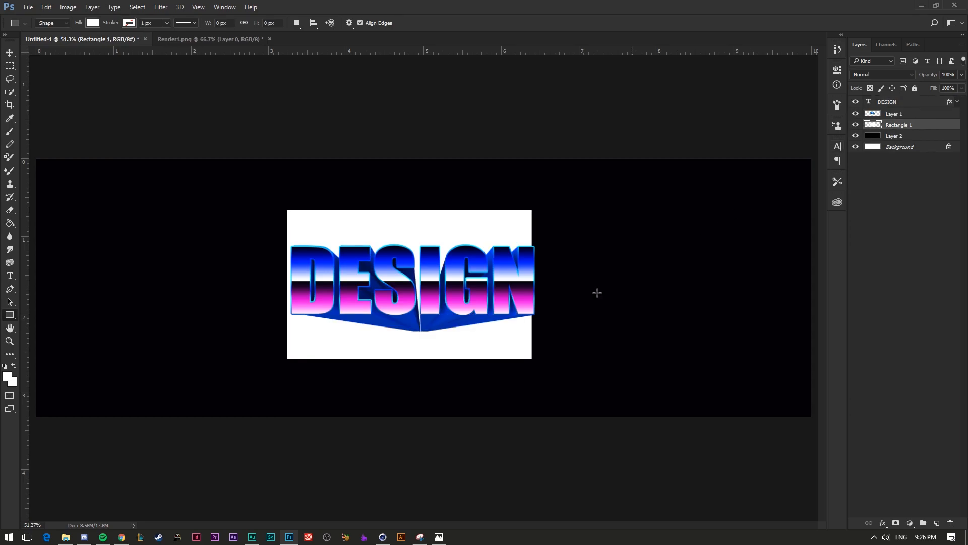
- Try to reposition the white rectangle behind the DESIGN text and adjust its upper-left corner with Free Transform
{"action": "left_click", "coordinate": [903, 113]}
{"action": "left_click", "coordinate": [912, 124]}
{"action": "key", "text": "ctrl+t"}
{"action": "mouse_move", "coordinate": [471, 231]}
{"action": "left_mouse_down"}
{"action": "mouse_move", "coordinate": [488, 225]}
{"action": "mouse_move", "coordinate": [481, 231]}
{"action": "left_mouse_up"}
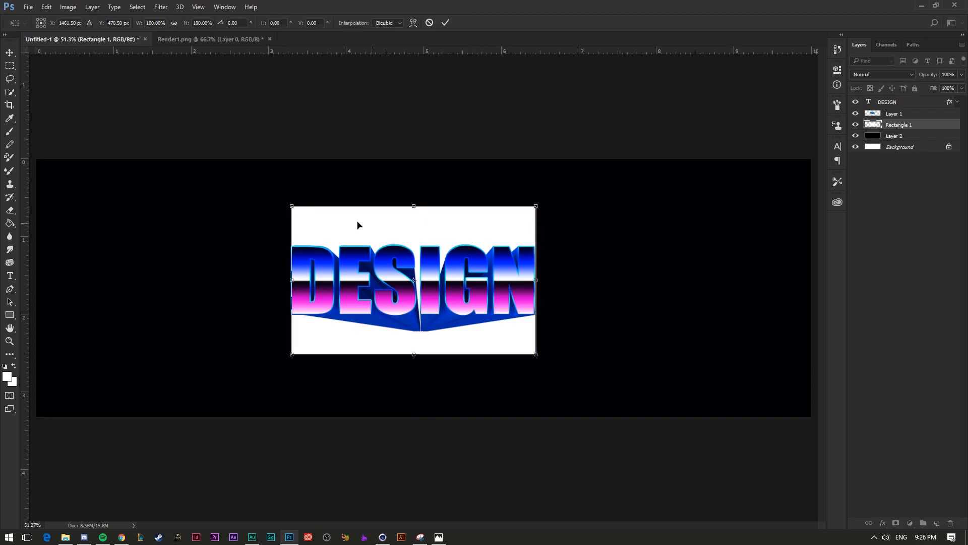
{"action": "mouse_move", "coordinate": [292, 207]}
{"action": "left_mouse_down"}
{"action": "mouse_move", "coordinate": [298, 230]}
{"action": "mouse_move", "coordinate": [293, 223]}
{"action": "left_mouse_up"}
{"action": "key", "text": "ctrl+z"}
{"action": "key", "text": "ctrl+z"}
{"action": "left_click", "coordinate": [431, 23]}
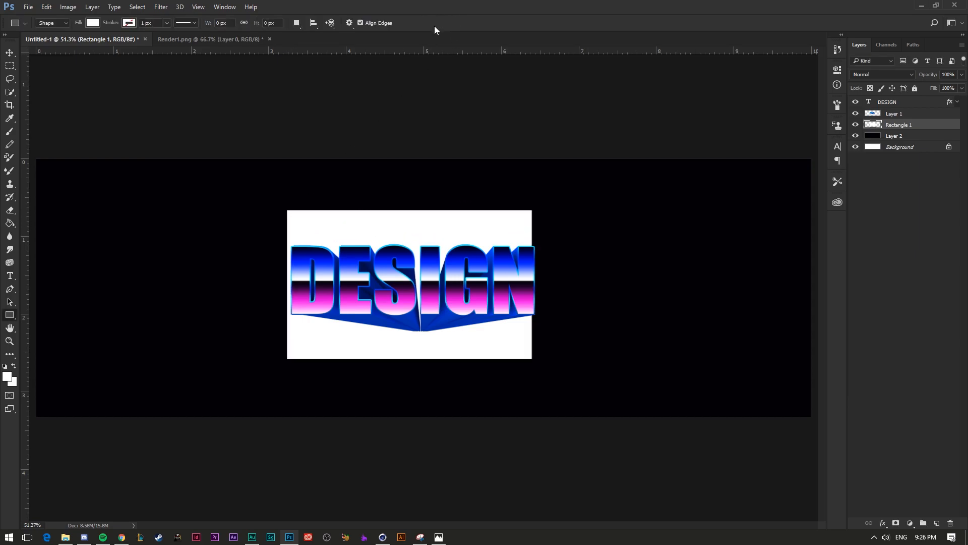
- Try to distort the white rectangle by raising its lower-left corner
{"action": "key", "text": "ctrl+t"}
{"action": "right_click", "coordinate": [429, 234]}
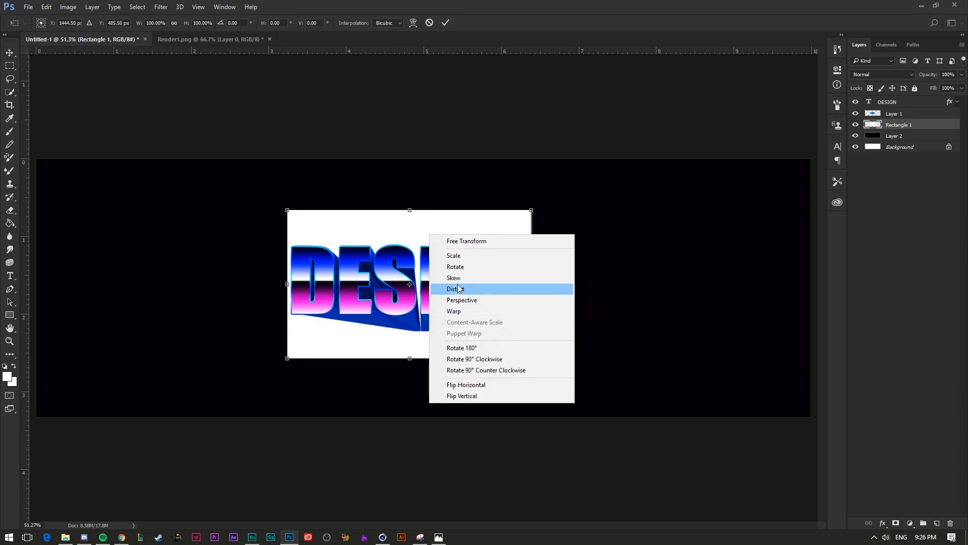
{"action": "left_click", "coordinate": [458, 289]}
{"action": "left_click_drag", "start_coordinate": [288, 359], "coordinate": [290, 336]}
{"action": "key", "text": "ctrl+z"}
{"action": "key", "text": "ctrl+z"}
- Apply a Perspective transform to the white rectangle, shortening its left edge so the shape widens toward the right
{"action": "right_click", "coordinate": [464, 252]}
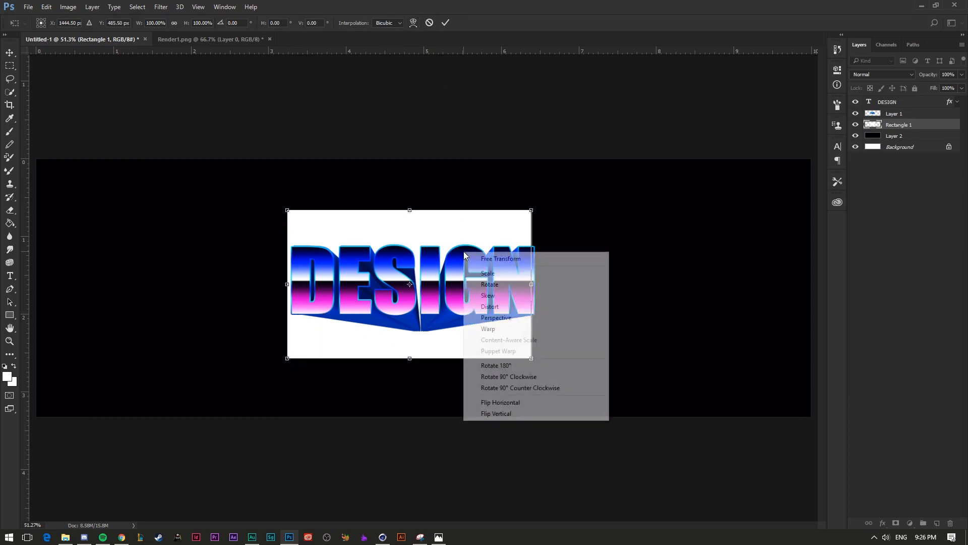
{"action": "left_click", "coordinate": [505, 317]}
{"action": "left_click_drag", "start_coordinate": [288, 210], "coordinate": [286, 230]}
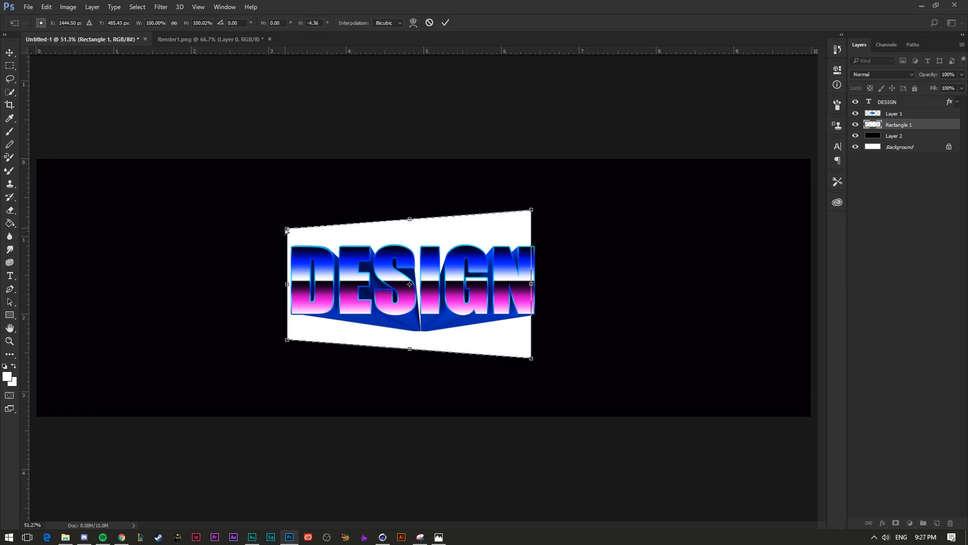
{"action": "key", "text": "Return"}
- Shift the white shape to the right behind the DESIGN text and narrow it by pulling its right edge inward
{"action": "key", "text": "ctrl+t"}
{"action": "key", "text": "Right"}
{"action": "key", "text": "Right"}
{"action": "key", "text": "Right"}
{"action": "key", "text": "Right"}
{"action": "key", "text": "Right"}
{"action": "key", "text": "Right"}
{"action": "key", "text": "Right"}
{"action": "key", "text": "Right"}
{"action": "key", "text": "Right"}
{"action": "key", "text": "Right"}
{"action": "key", "text": "Right"}
{"action": "key", "text": "Right"}
{"action": "key", "text": "Right"}
{"action": "key", "text": "Right"}
{"action": "key", "text": "Right"}
{"action": "key", "text": "Right"}
{"action": "key", "text": "Right"}
{"action": "key", "text": "Right"}
{"action": "key", "text": "Right"}
{"action": "key", "text": "Right"}
{"action": "key", "text": "Right"}
{"action": "key", "text": "Right"}
{"action": "key", "text": "Right"}
{"action": "key", "text": "Right"}
{"action": "key", "text": "Right"}
{"action": "key", "text": "Right"}
{"action": "key", "text": "Right"}
{"action": "key", "text": "Right"}
{"action": "key", "text": "Right"}
{"action": "key", "text": "Right"}
{"action": "key", "text": "Right"}
{"action": "key", "text": "Right"}
{"action": "key", "text": "Right"}
{"action": "key", "text": "Right"}
{"action": "key", "text": "Right"}
{"action": "key", "text": "Right"}
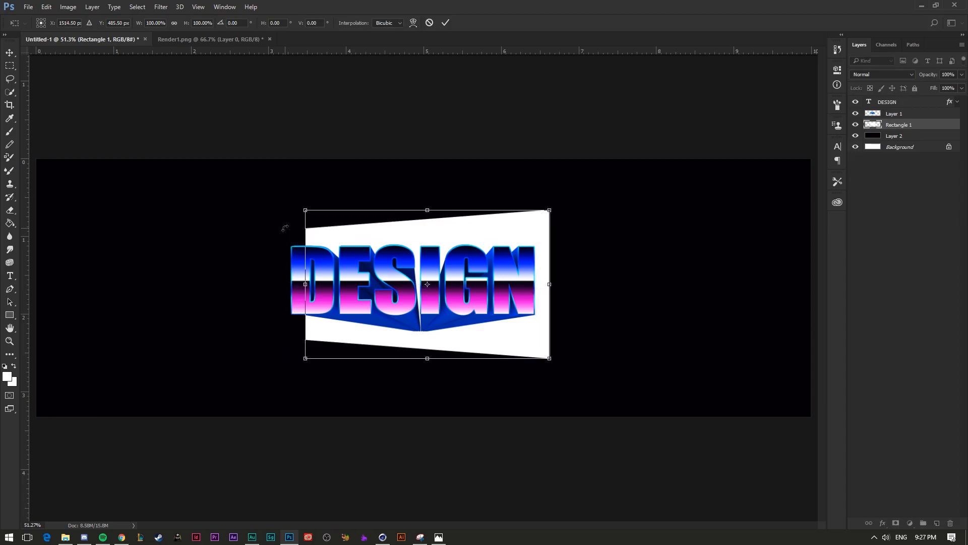
{"action": "left_click_drag", "start_coordinate": [553, 287], "coordinate": [528, 284]}
{"action": "key", "text": "Return"}
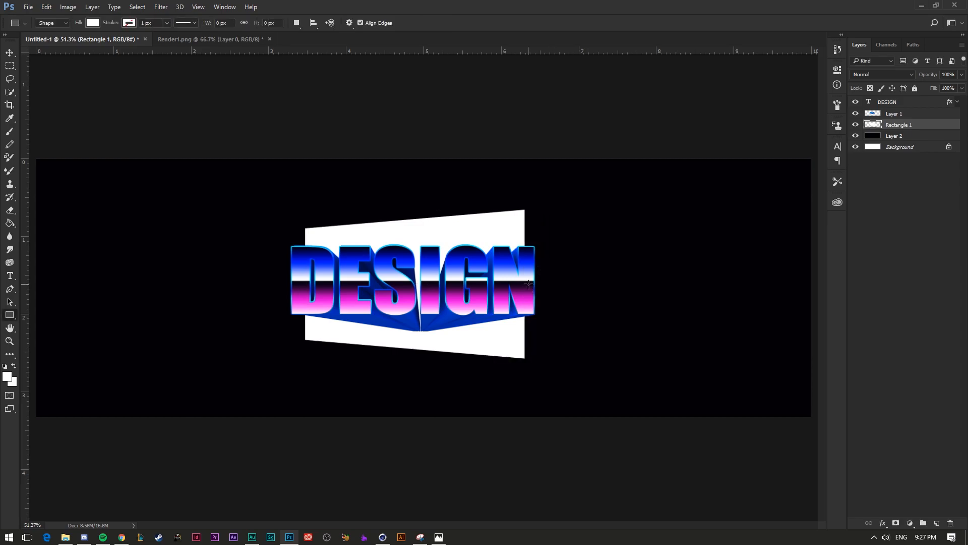
- Try to flare the white shape's lower-right corner outward using Perspective, and undo each attempt
{"action": "key", "text": "ctrl+t"}
{"action": "right_click", "coordinate": [499, 338]}
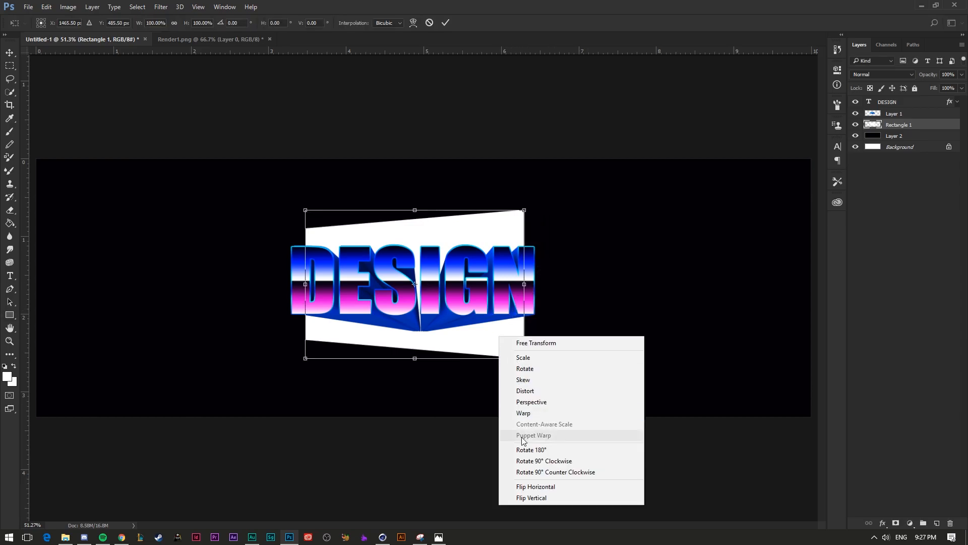
{"action": "left_click", "coordinate": [519, 401]}
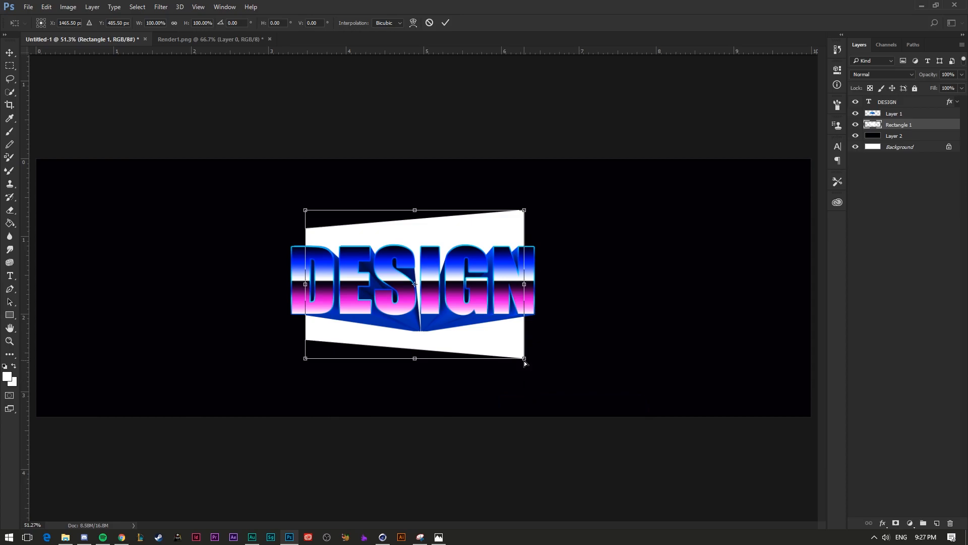
{"action": "left_click_drag", "start_coordinate": [525, 361], "coordinate": [537, 356]}
{"action": "key", "text": "ctrl+z"}
{"action": "key", "text": "ctrl+z"}
{"action": "key", "text": "ctrl+z"}
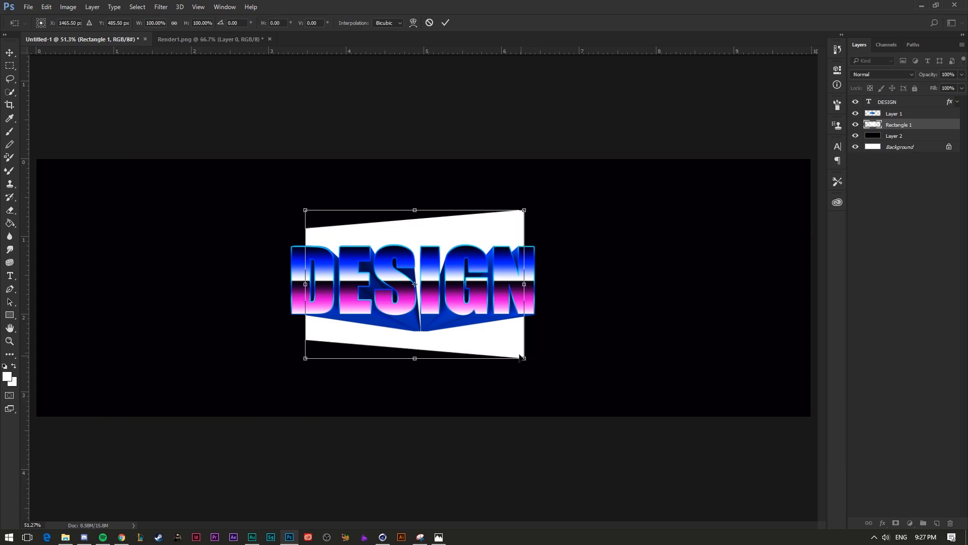
{"action": "right_click", "coordinate": [511, 345]}
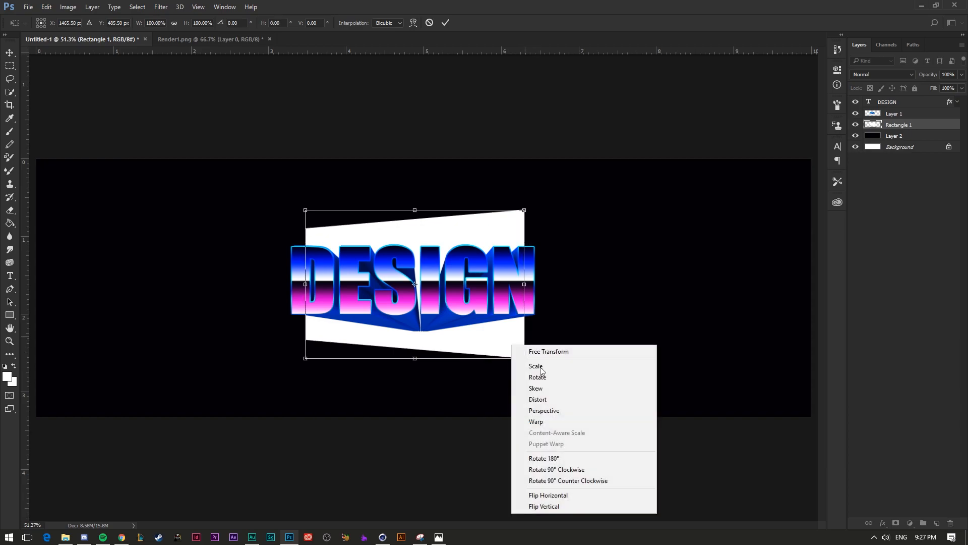
{"action": "left_click", "coordinate": [535, 413]}
{"action": "left_click_drag", "start_coordinate": [525, 359], "coordinate": [531, 358]}
{"action": "key", "text": "ctrl+z"}
- Distort the white shape by pulling its lower-right corner slightly outward so the right edge slants
{"action": "right_click", "coordinate": [510, 349]}
{"action": "left_click", "coordinate": [535, 404]}
{"action": "left_click_drag", "start_coordinate": [526, 363], "coordinate": [536, 361]}
{"action": "key", "text": "Return"}
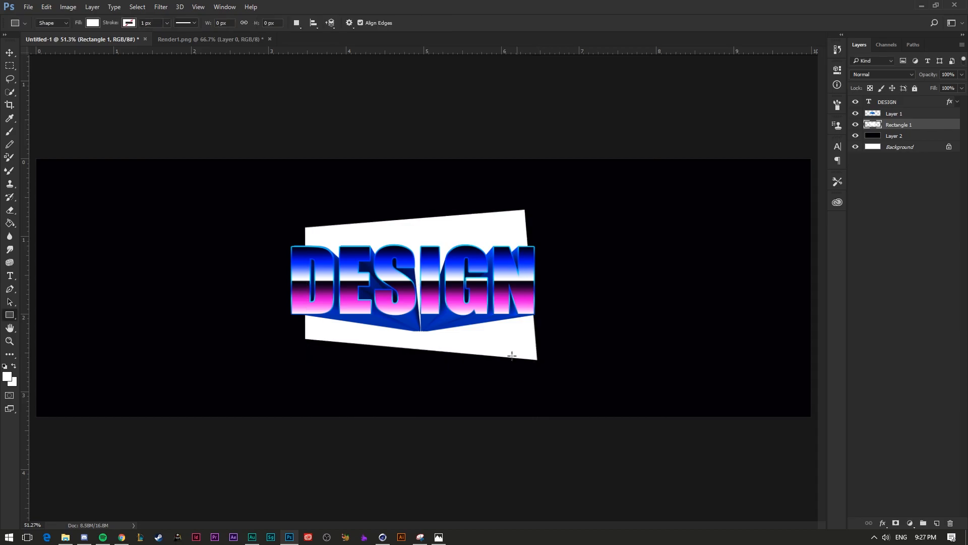
- Nudge the white shape slightly left and scale it down a little from its lower-right corner
{"action": "key", "text": "ctrl+t"}
{"action": "key", "text": "Left"}
{"action": "key", "text": "Left"}
{"action": "key", "text": "Left"}
{"action": "key", "text": "Left"}
{"action": "key", "text": "Return"}
{"action": "key", "text": "ctrl+t"}
{"action": "left_click_drag", "start_coordinate": [535, 361], "coordinate": [532, 358]}
{"action": "key", "text": "Return"}
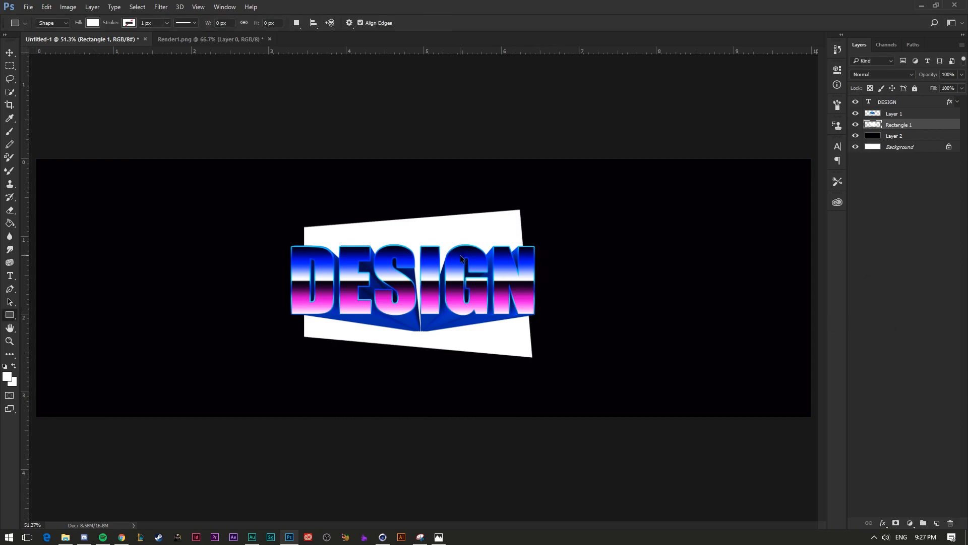
- Move the white shape slightly lower to centre it vertically behind the DESIGN text
{"action": "key", "text": "ctrl+t"}
{"action": "left_click_drag", "start_coordinate": [480, 231], "coordinate": [482, 233]}
{"action": "key", "text": "Up"}
{"action": "key", "text": "Up"}
{"action": "key", "text": "Up"}
{"action": "key", "text": "Up"}
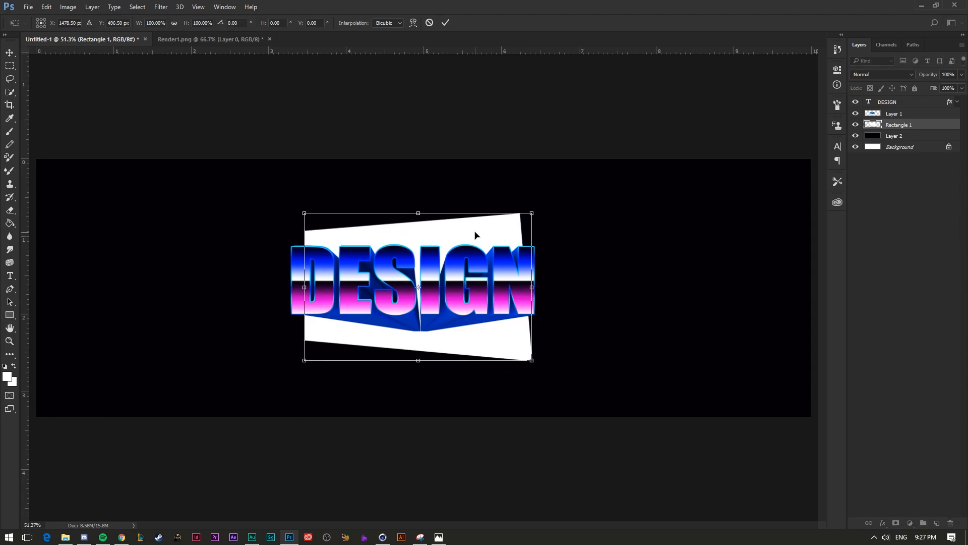
{"action": "key", "text": "Return"}
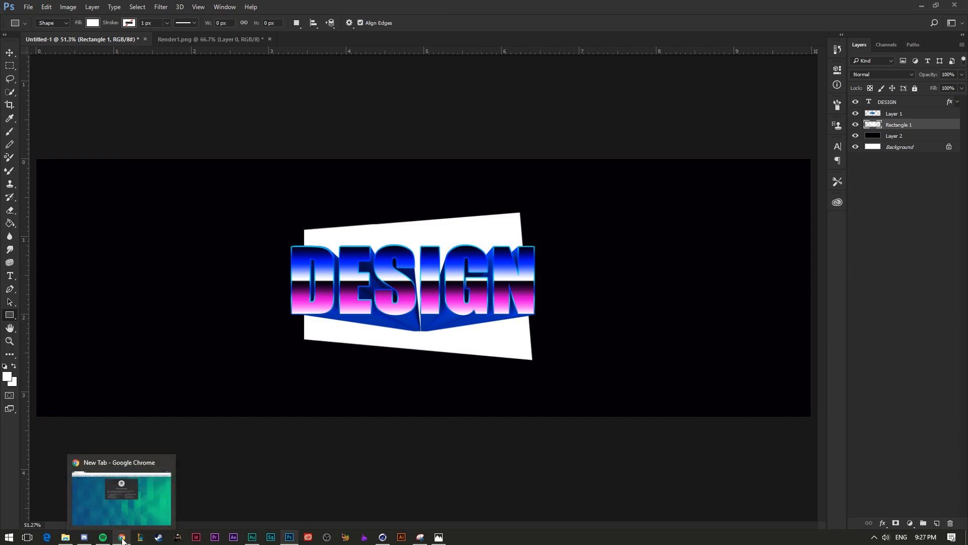
- Switch to Google Chrome and go to google.com
{"action": "left_click_drag", "start_coordinate": [0, 7], "coordinate": [361, 1]}
{"action": "type", "text": "W"}
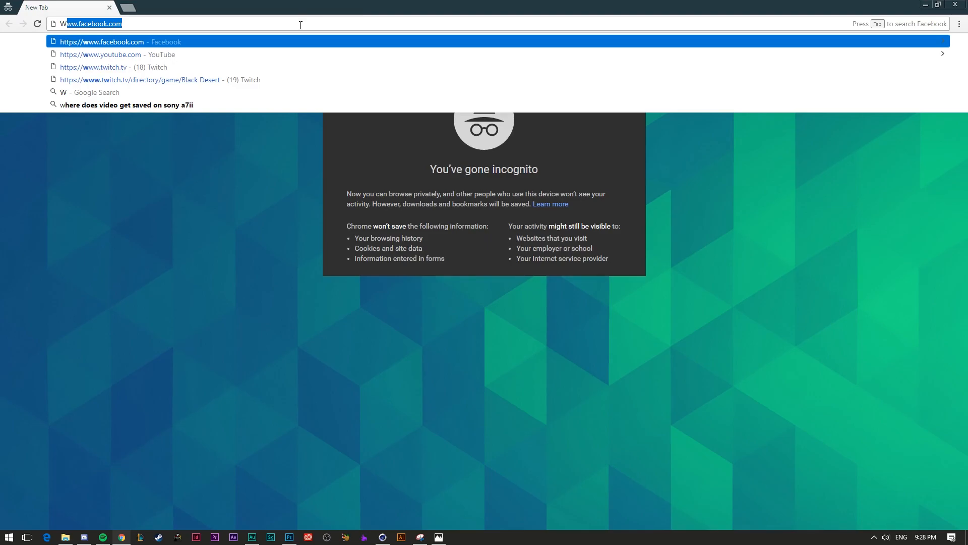
{"action": "key", "text": "ctrl+a"}
{"action": "type", "text": "google.com"}
{"action": "key", "text": "Return"}
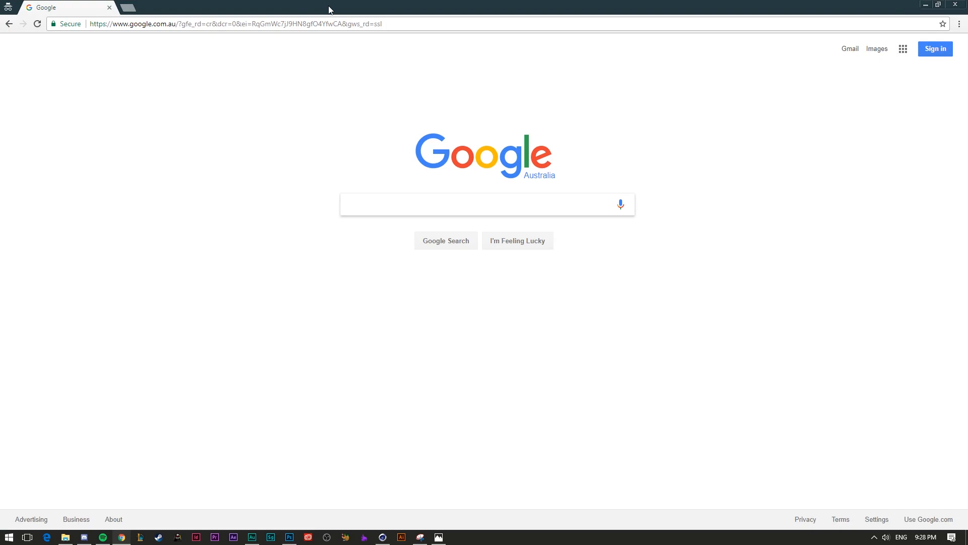
- Search Google for "polygon stock images" and show the image results
{"action": "left_click_drag", "start_coordinate": [328, 10], "coordinate": [0, 67]}
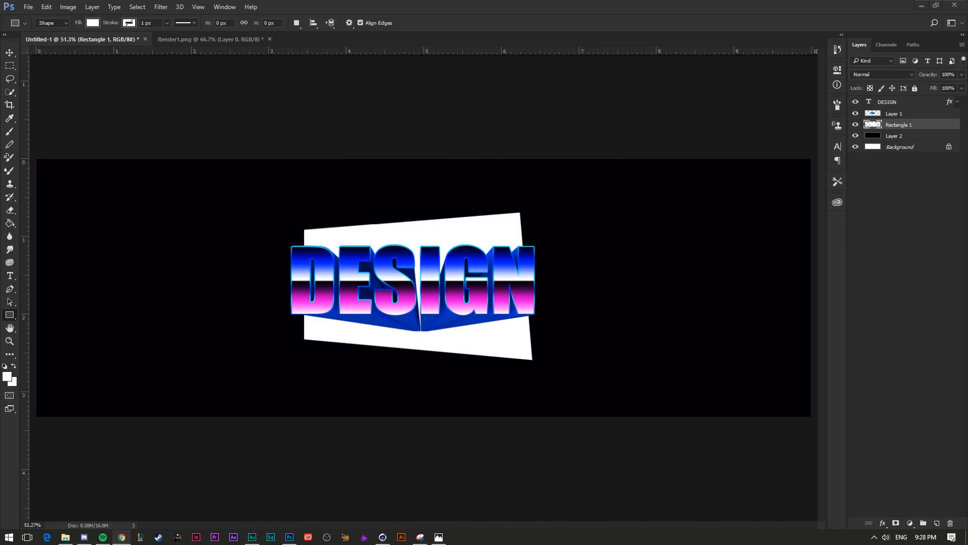
{"action": "left_click_drag", "start_coordinate": [0, 5], "coordinate": [282, 0]}
{"action": "left_click_drag", "start_coordinate": [220, 50], "coordinate": [120, 51]}
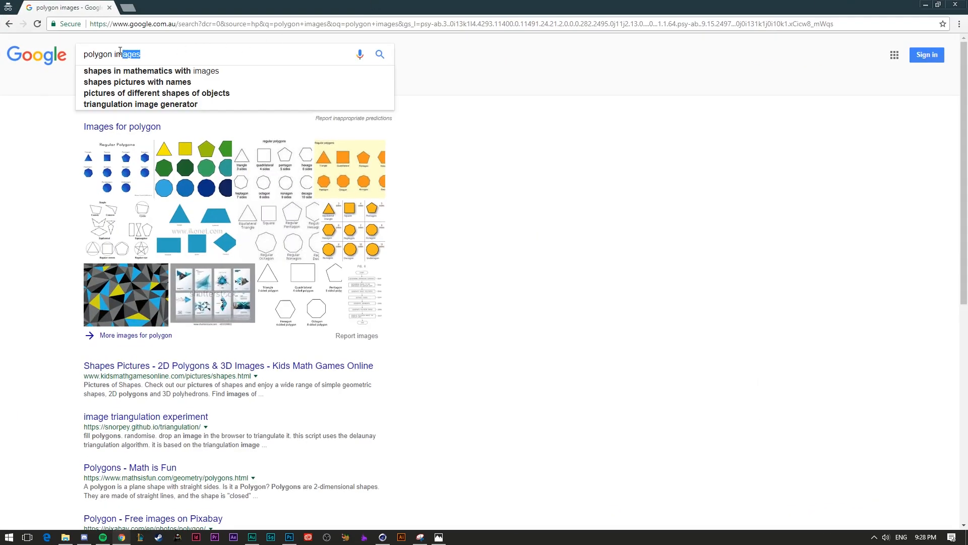
{"action": "type", "text": "stock "}
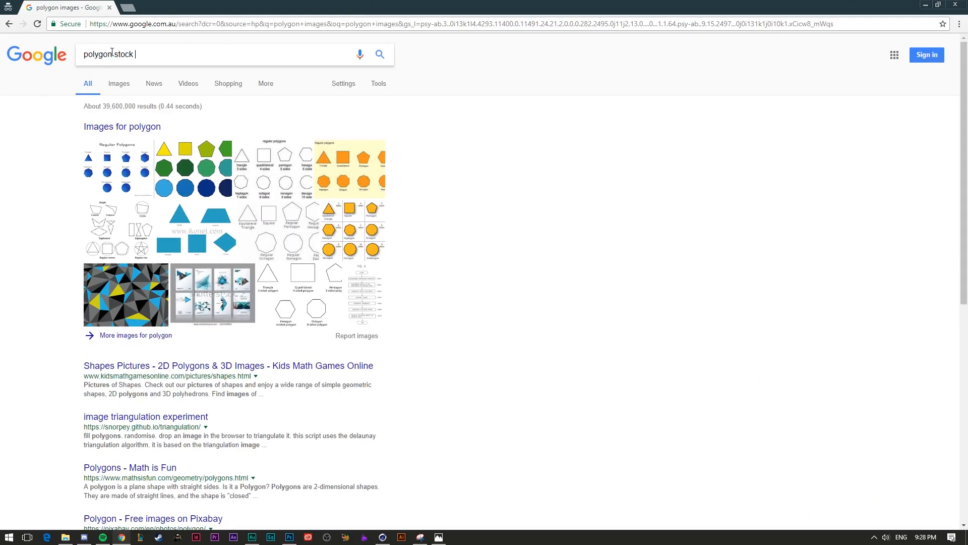
{"action": "type", "text": "images"}
{"action": "key", "text": "Return"}
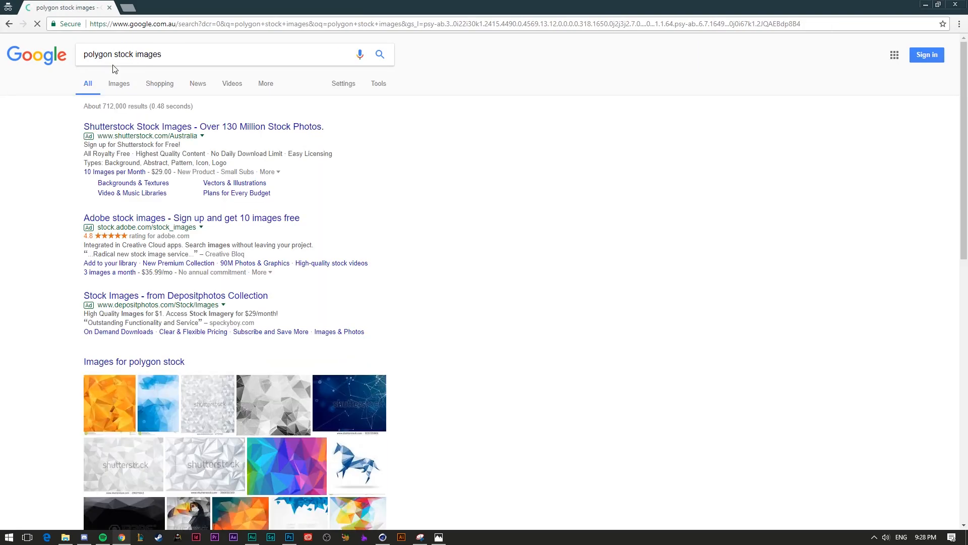
{"action": "left_click", "coordinate": [119, 87]}
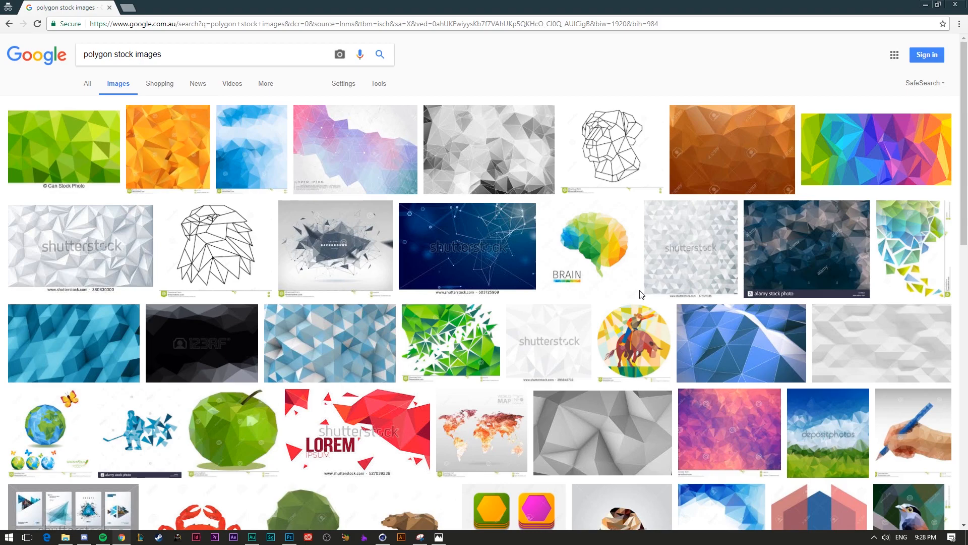
- Preview the green and orange polygon backgrounds and two of the related orange images as possible textures
{"action": "left_click", "coordinate": [114, 168]}
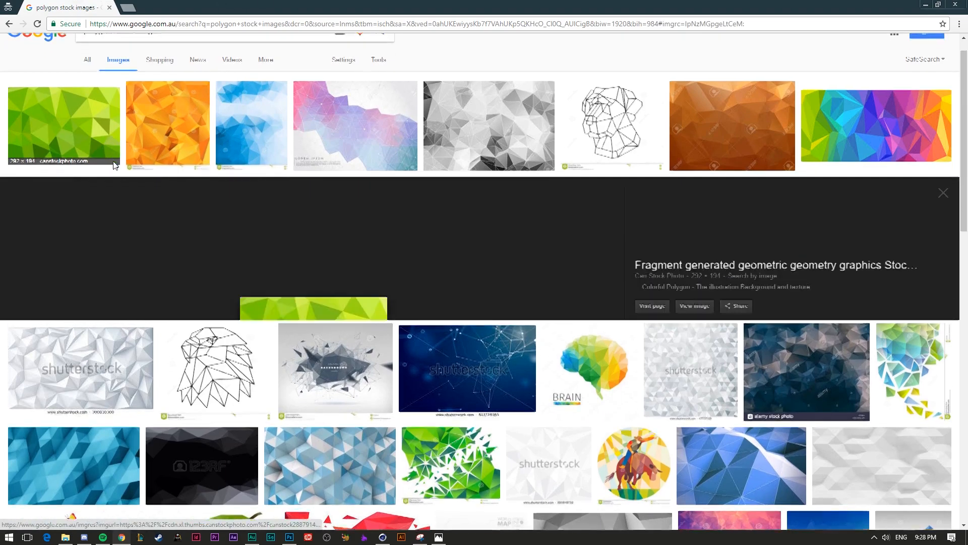
{"action": "left_click", "coordinate": [180, 120]}
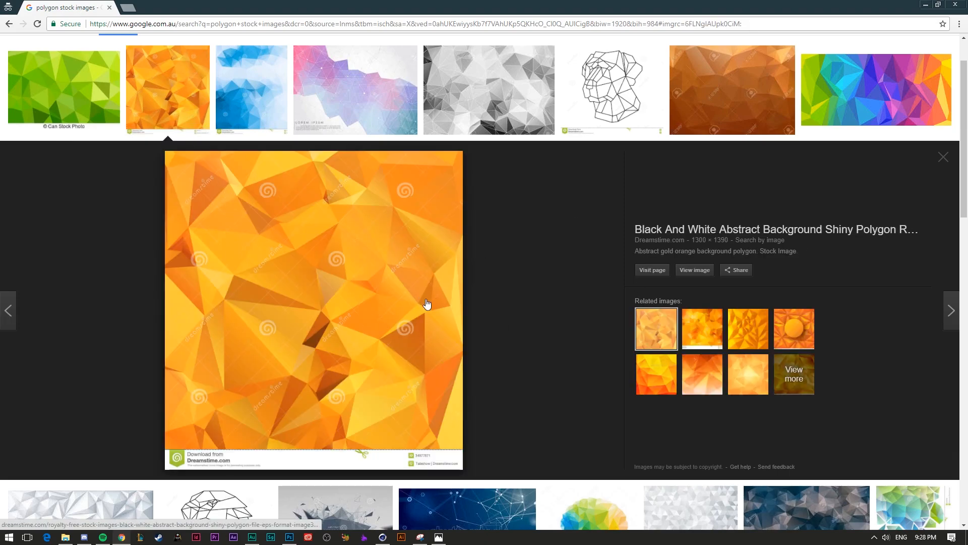
{"action": "left_click", "coordinate": [709, 335]}
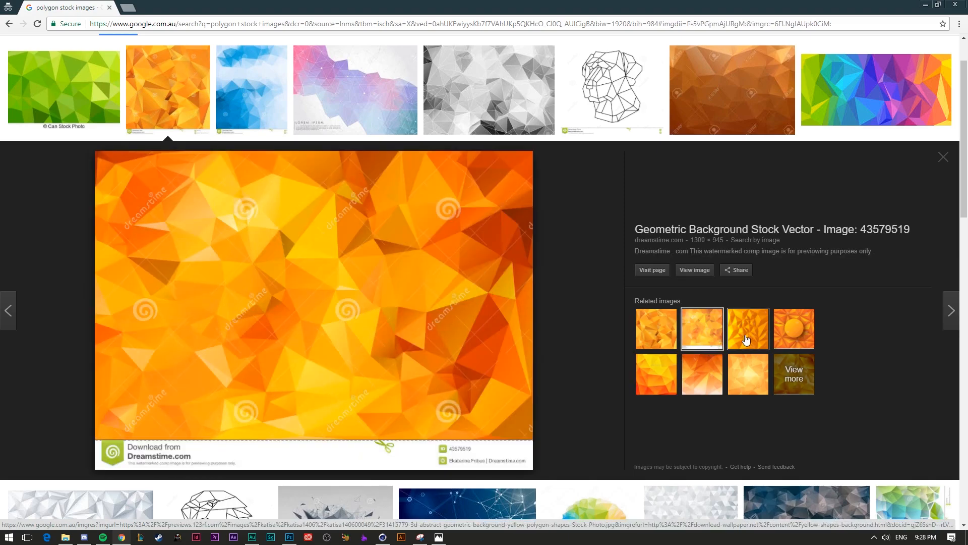
{"action": "left_click", "coordinate": [717, 379]}
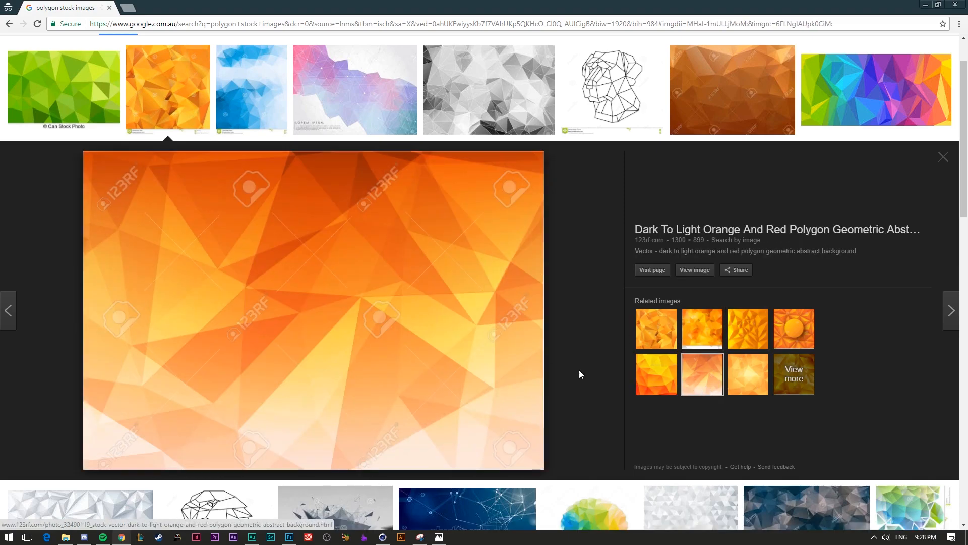
- Look through the polygon image results for a suitable texture, previewing the black image with falling blue particles
{"action": "scroll", "coordinate": [575, 375], "scroll_direction": "down", "scroll_amount": 6}
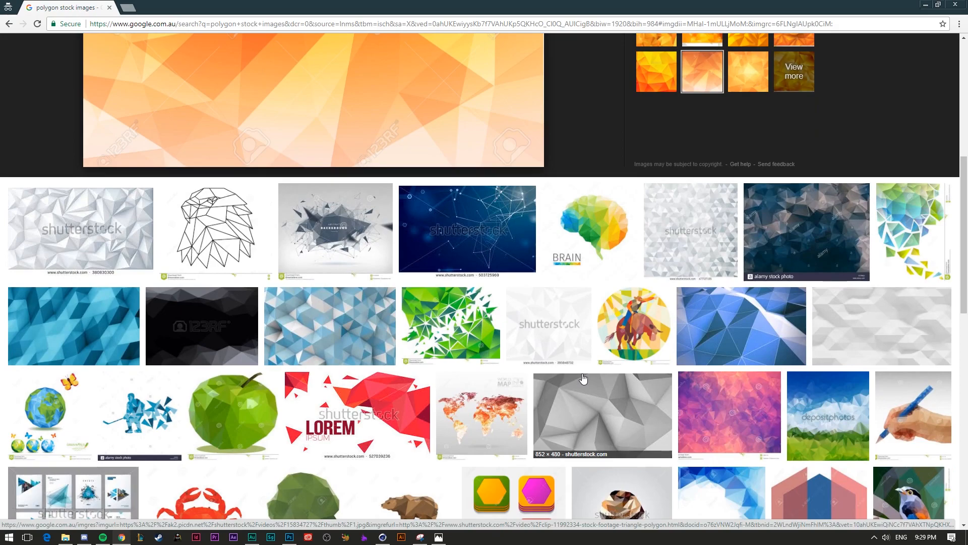
{"action": "scroll", "coordinate": [335, 261], "scroll_direction": "up", "scroll_amount": 6}
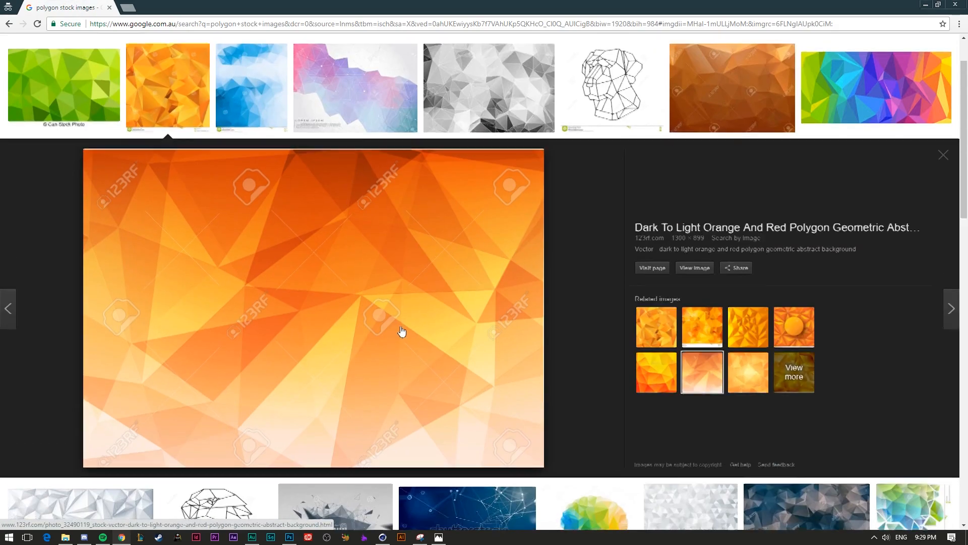
{"action": "scroll", "coordinate": [491, 319], "scroll_direction": "down", "scroll_amount": 9}
{"action": "scroll", "coordinate": [491, 319], "scroll_direction": "down", "scroll_amount": 18}
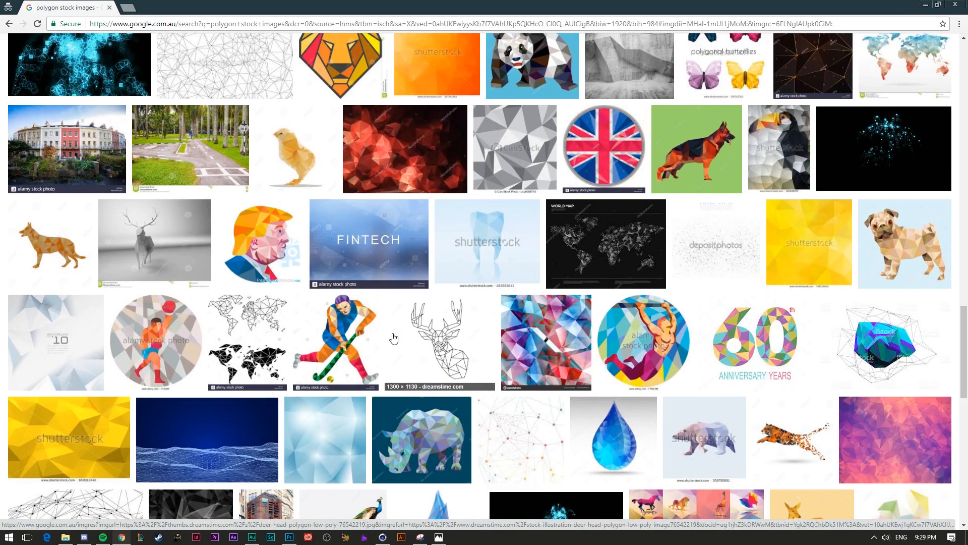
{"action": "scroll", "coordinate": [394, 339], "scroll_direction": "up", "scroll_amount": 12}
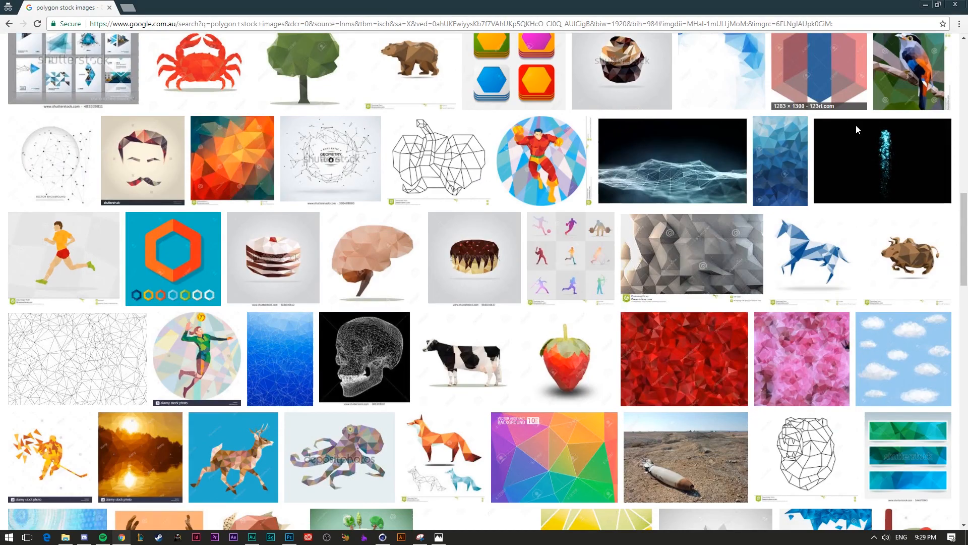
{"action": "left_click", "coordinate": [883, 162]}
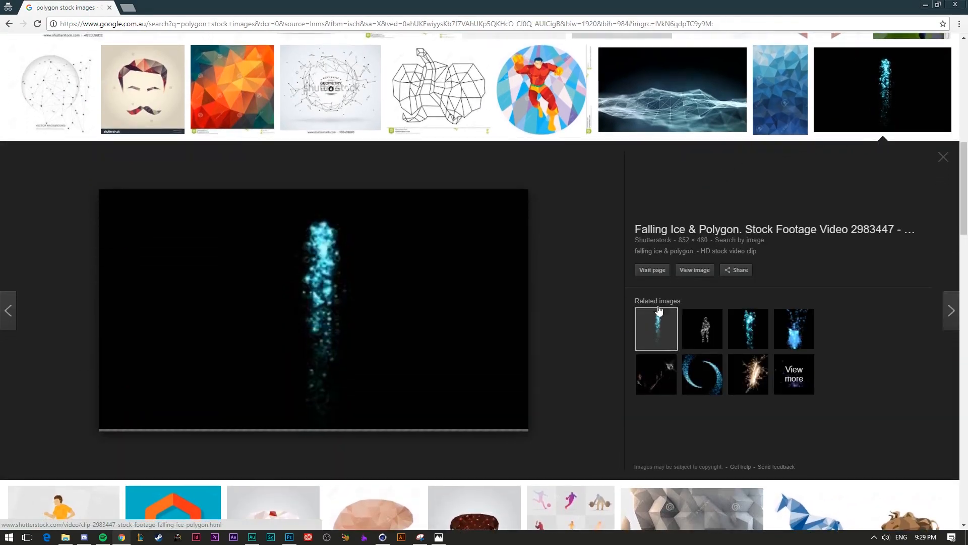
{"action": "left_click", "coordinate": [943, 157]}
{"action": "left_click", "coordinate": [873, 197]}
{"action": "left_click", "coordinate": [942, 158]}
{"action": "scroll", "coordinate": [426, 415], "scroll_direction": "down", "scroll_amount": 5}
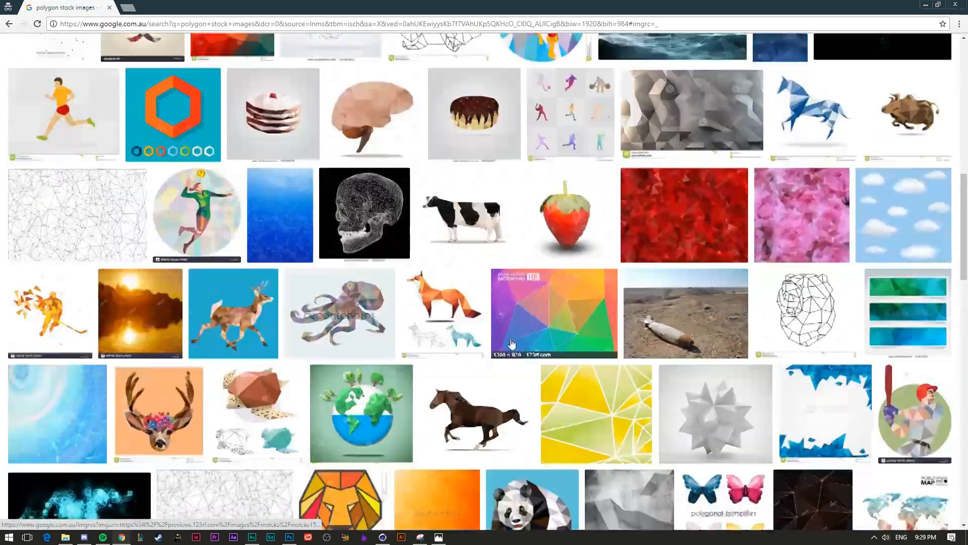
{"action": "scroll", "coordinate": [426, 415], "scroll_direction": "up", "scroll_amount": 20}
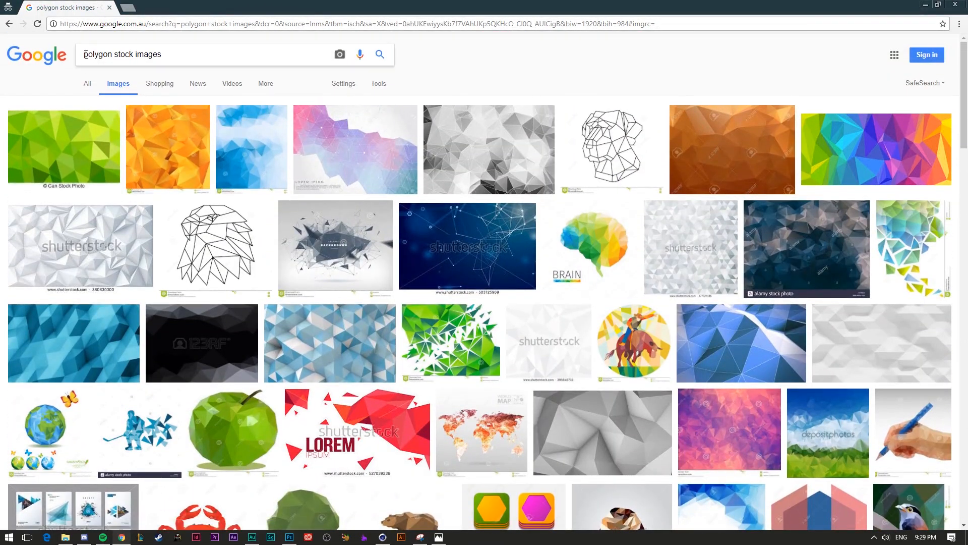
- Refine the image search to "free polygon stock images"
{"action": "left_click", "coordinate": [84, 54]}
{"action": "type", "text": "free polygon stock images"}
{"action": "key", "text": "Return"}
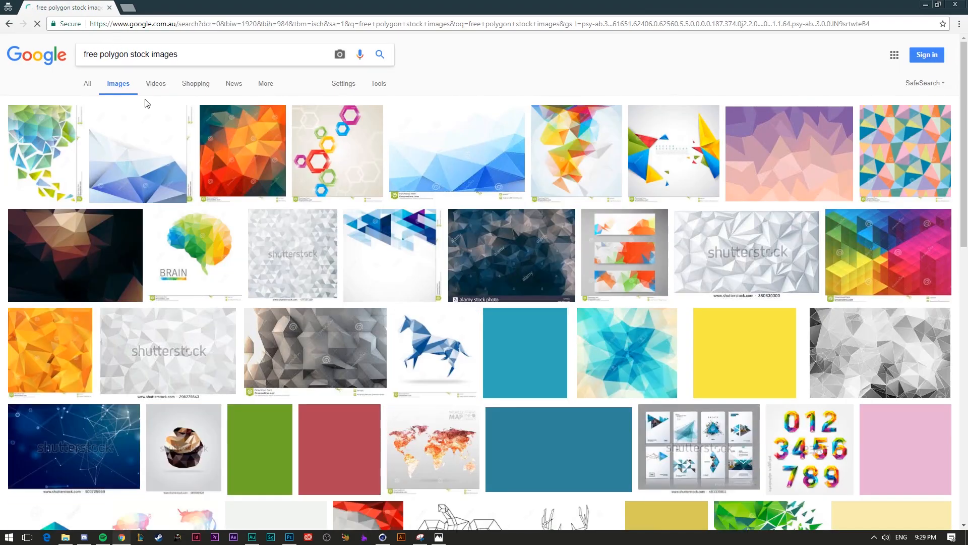
- Preview the orange-and-teal polygon background and the related red and yellow polygon image as possible textures
{"action": "left_click", "coordinate": [220, 146]}
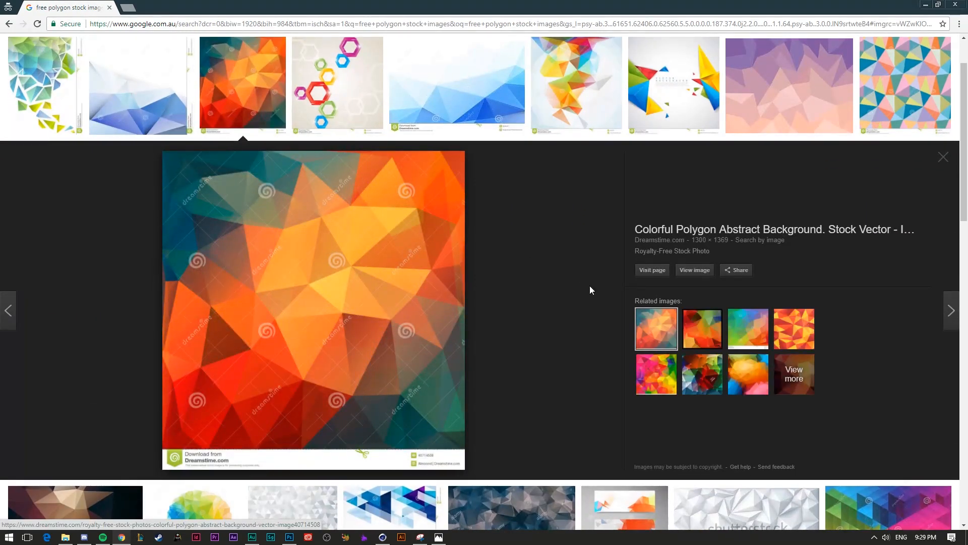
{"action": "key", "text": "Escape"}
{"action": "left_click", "coordinate": [207, 93]}
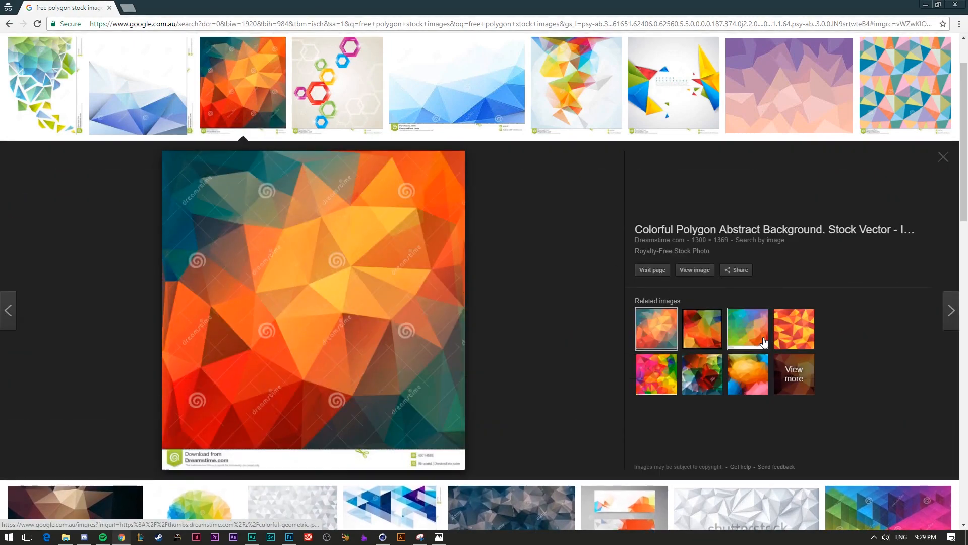
{"action": "left_click", "coordinate": [795, 330]}
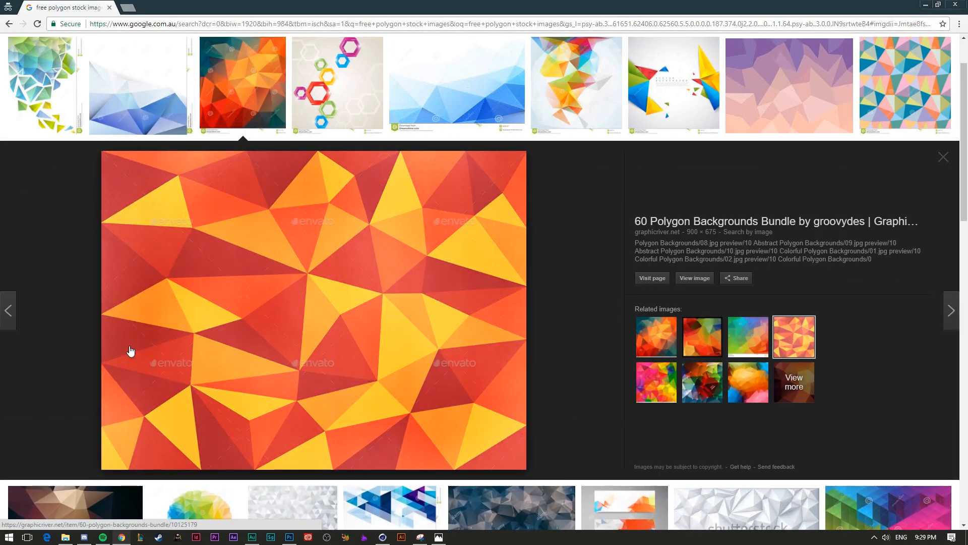
{"action": "scroll", "coordinate": [222, 278], "scroll_direction": "down", "scroll_amount": 4}
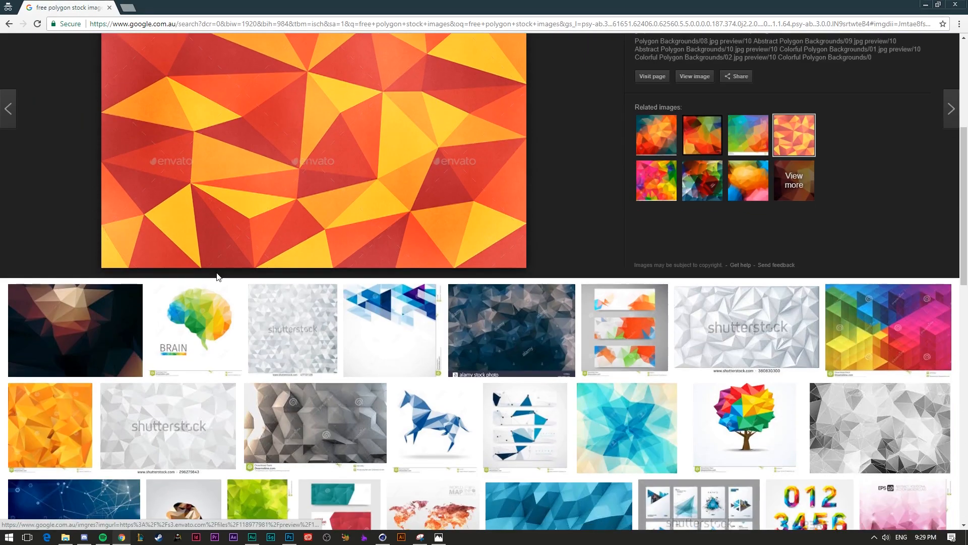
{"action": "scroll", "coordinate": [237, 202], "scroll_direction": "down", "scroll_amount": 2}
{"action": "scroll", "coordinate": [292, 244], "scroll_direction": "up", "scroll_amount": 5}
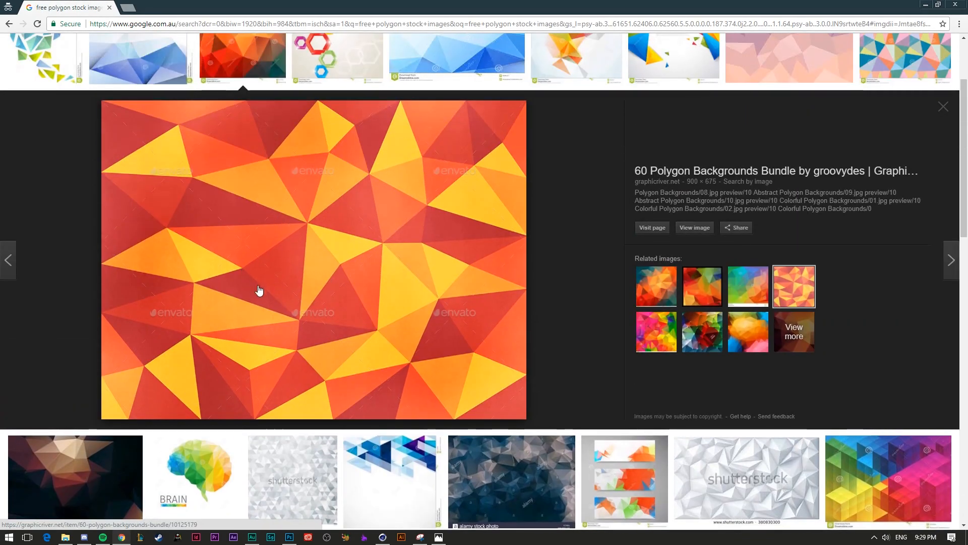
{"action": "scroll", "coordinate": [262, 286], "scroll_direction": "down", "scroll_amount": 5}
- Preview the gold-orange polygon background and compare it with its related orange images
{"action": "left_click", "coordinate": [64, 326]}
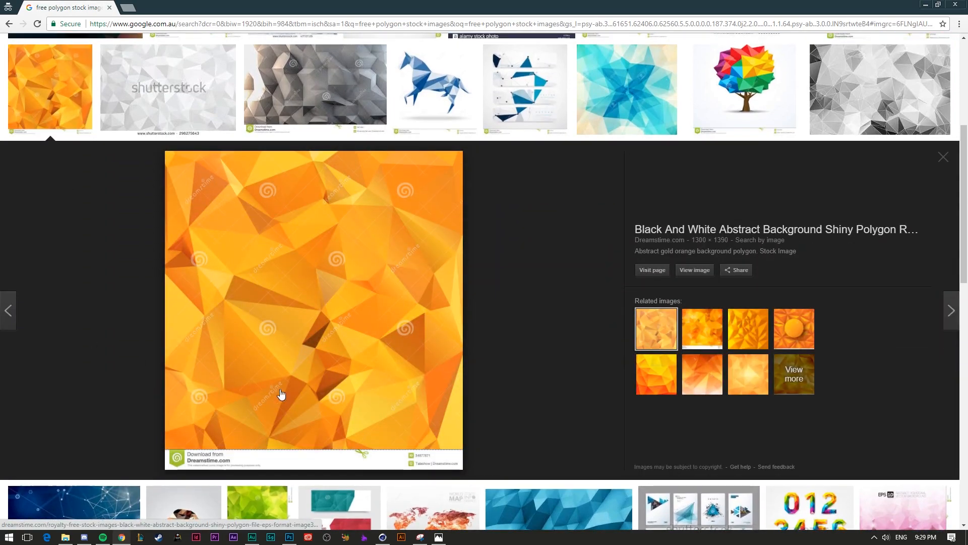
{"action": "left_click", "coordinate": [701, 328]}
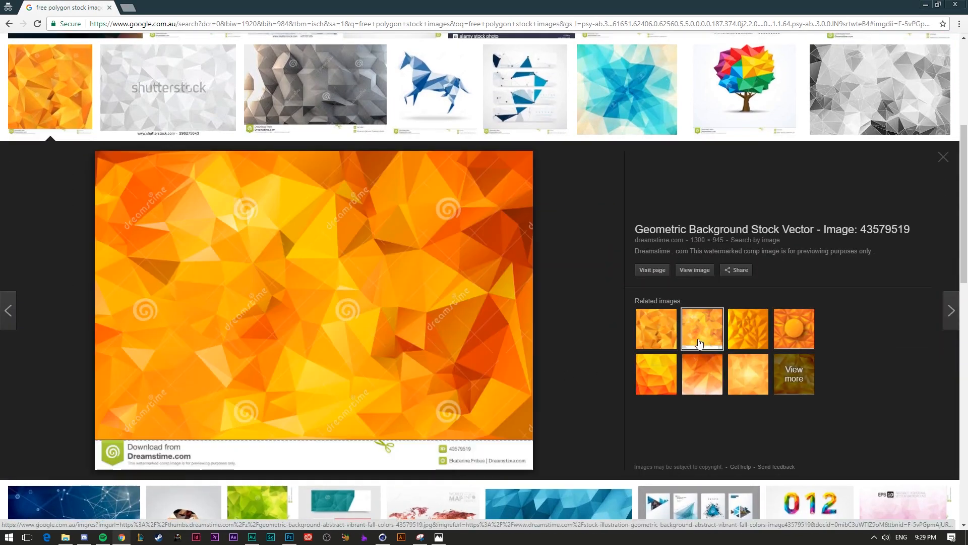
{"action": "left_click", "coordinate": [650, 376]}
{"action": "left_click", "coordinate": [649, 343]}
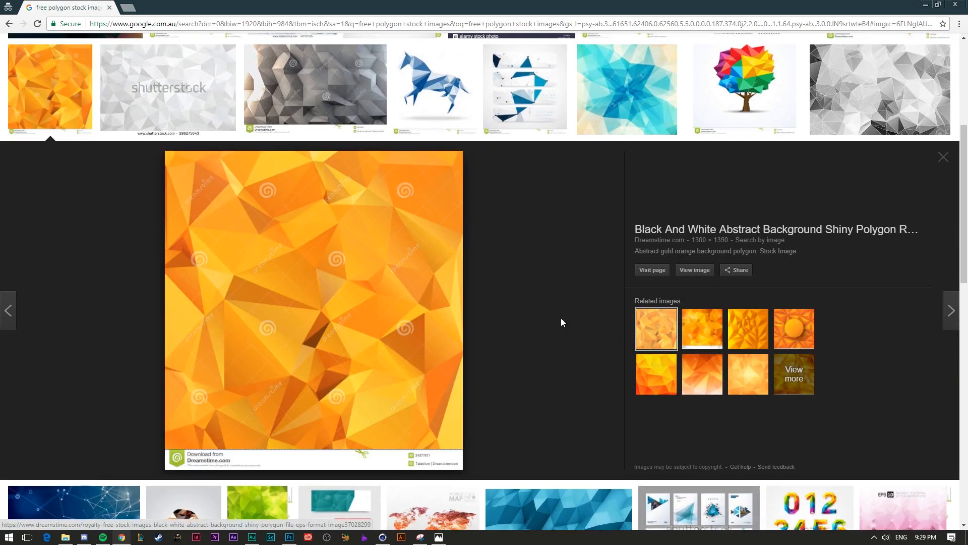
- Open the gold-orange polygon image at full size and save it as a JPEG to the Desktop
{"action": "left_click", "coordinate": [694, 270]}
{"action": "left_click", "coordinate": [162, 5]}
{"action": "right_click", "coordinate": [424, 323]}
{"action": "left_click", "coordinate": [450, 343]}
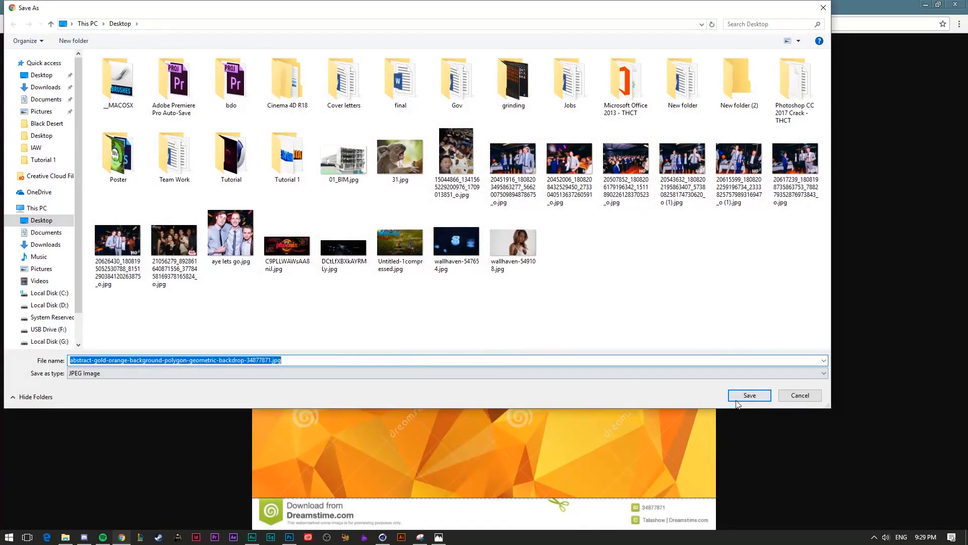
{"action": "left_click", "coordinate": [738, 399]}
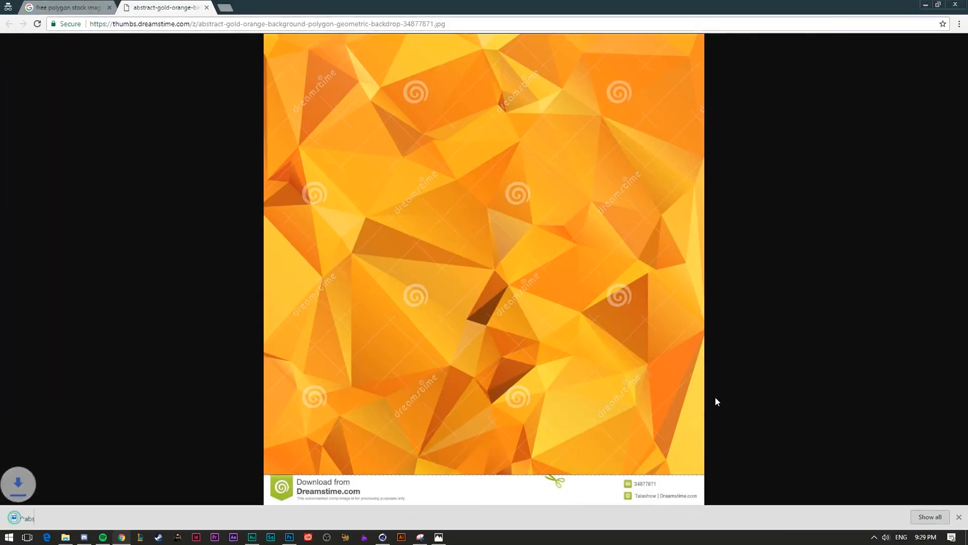
- Switch to Photoshop and open abstract-gold-orange-background-polygon-geometric-backdrop-34877871.jpg from the Desktop
{"action": "left_click", "coordinate": [290, 538]}
{"action": "left_click", "coordinate": [28, 7]}
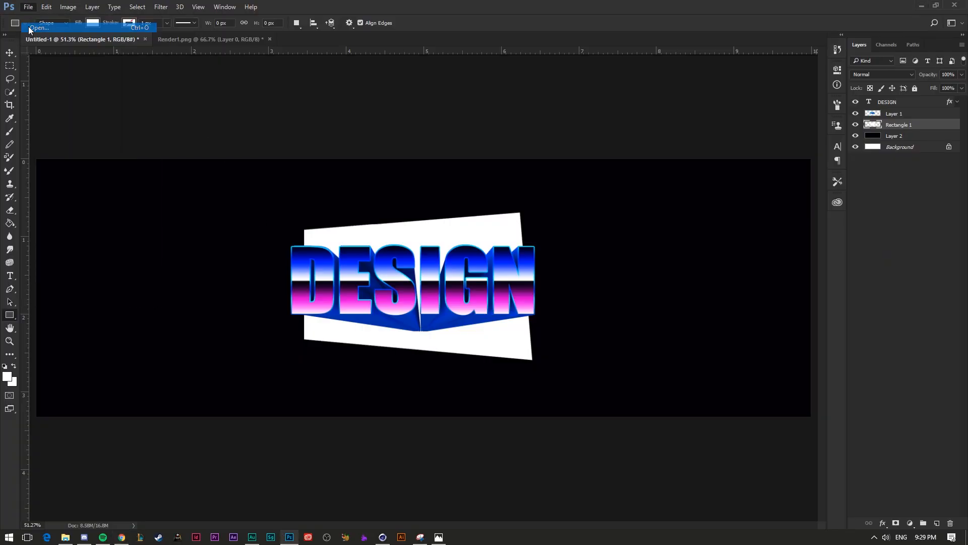
{"action": "left_click", "coordinate": [29, 28]}
{"action": "scroll", "coordinate": [491, 244], "scroll_direction": "down", "scroll_amount": 2}
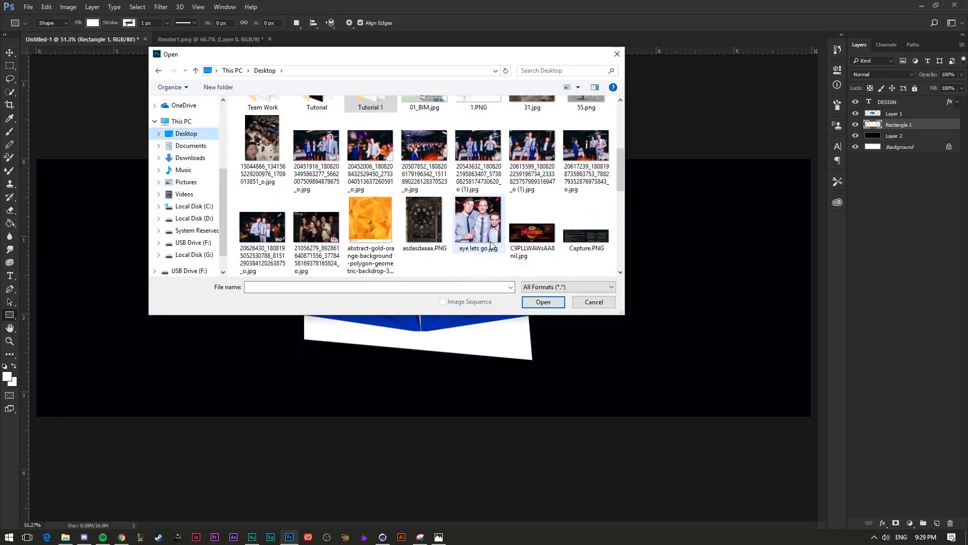
{"action": "scroll", "coordinate": [492, 246], "scroll_direction": "down", "scroll_amount": 5}
{"action": "left_click", "coordinate": [567, 233]}
{"action": "scroll", "coordinate": [391, 255], "scroll_direction": "up", "scroll_amount": 3}
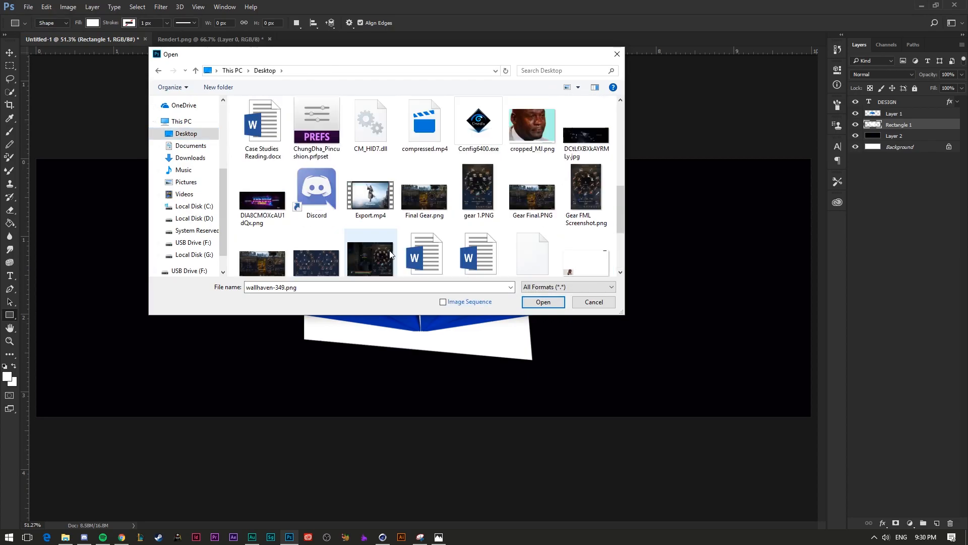
{"action": "scroll", "coordinate": [391, 255], "scroll_direction": "up", "scroll_amount": 4}
{"action": "double_click", "coordinate": [376, 258]}
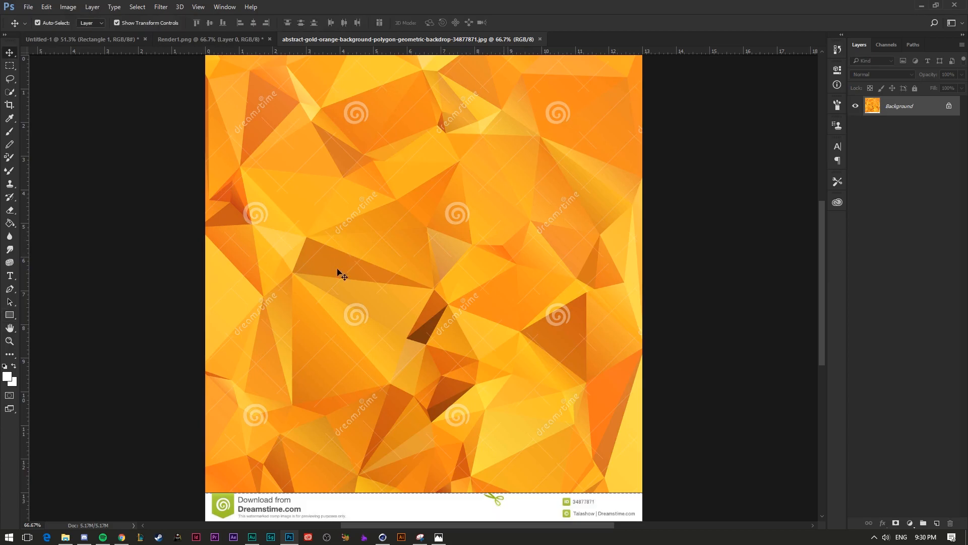
- Crop the white Dreamstime strip off the lower edge of the polygon image
{"action": "key", "text": "c"}
{"action": "left_click_drag", "start_coordinate": [423, 517], "coordinate": [421, 505]}
{"action": "key", "text": "Return"}
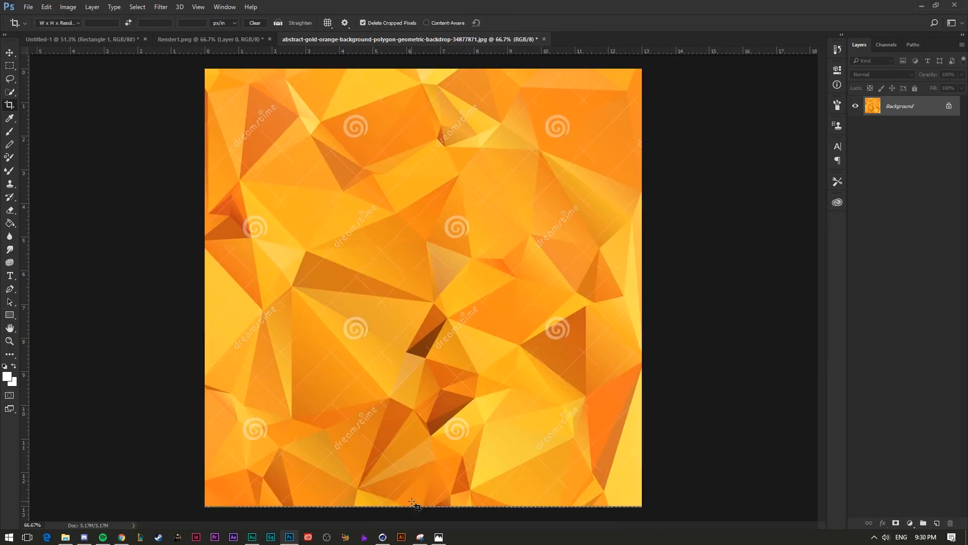
- Bring the cropped polygon image into Untitled-1 above Rectangle 1 and scale it down around the DESIGN text
{"action": "key", "text": "v"}
{"action": "left_click", "coordinate": [88, 41]}
{"action": "left_click_drag", "start_coordinate": [88, 40], "coordinate": [369, 348]}
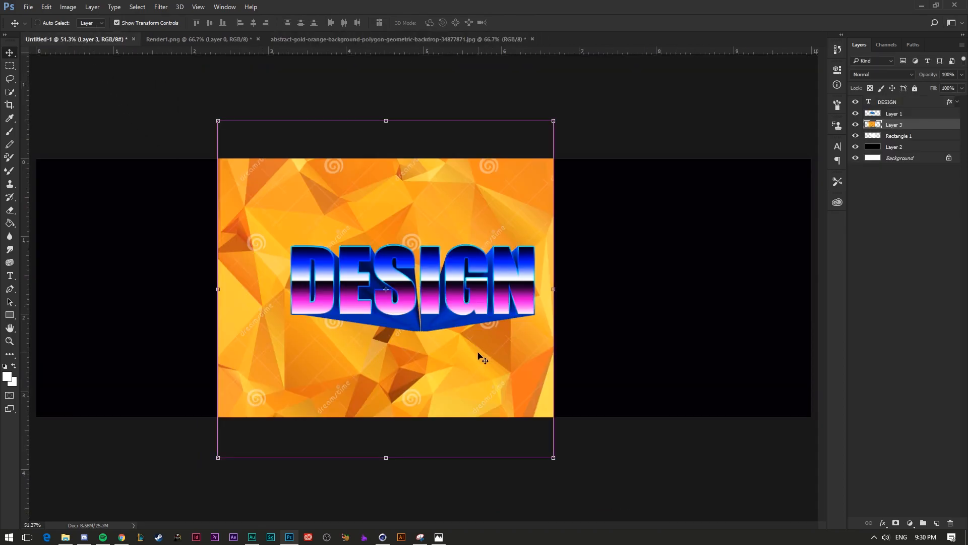
{"action": "key", "text": "ctrl"}
{"action": "left_click_drag", "start_coordinate": [553, 121], "coordinate": [459, 216]}
{"action": "left_click_drag", "start_coordinate": [397, 235], "coordinate": [491, 188]}
{"action": "key", "text": "Return"}
- Rotate the polygon texture 90° and resize it to span the width and height of the white backing shape
{"action": "key", "text": "ctrl+t"}
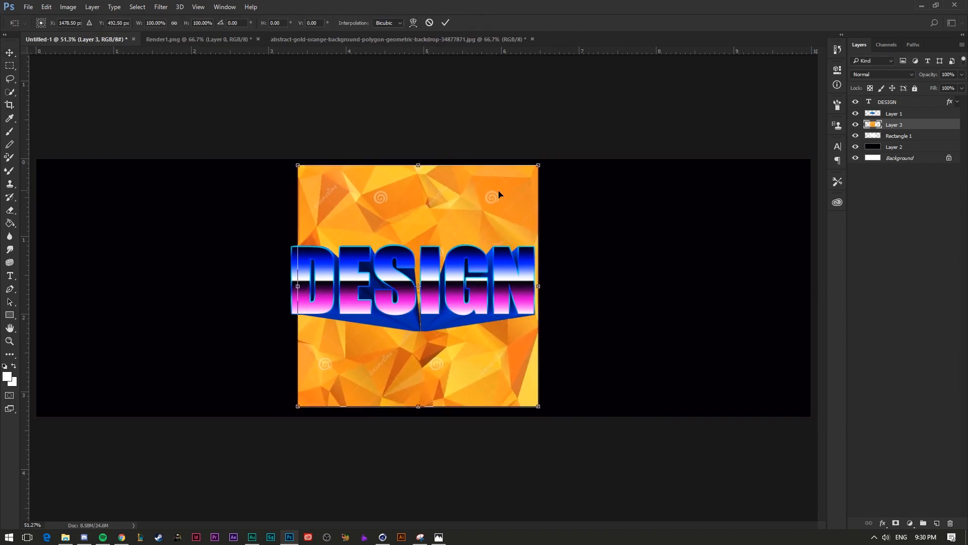
{"action": "left_click_drag", "start_coordinate": [544, 163], "coordinate": [505, 379]}
{"action": "left_click_drag", "start_coordinate": [419, 165], "coordinate": [417, 212]}
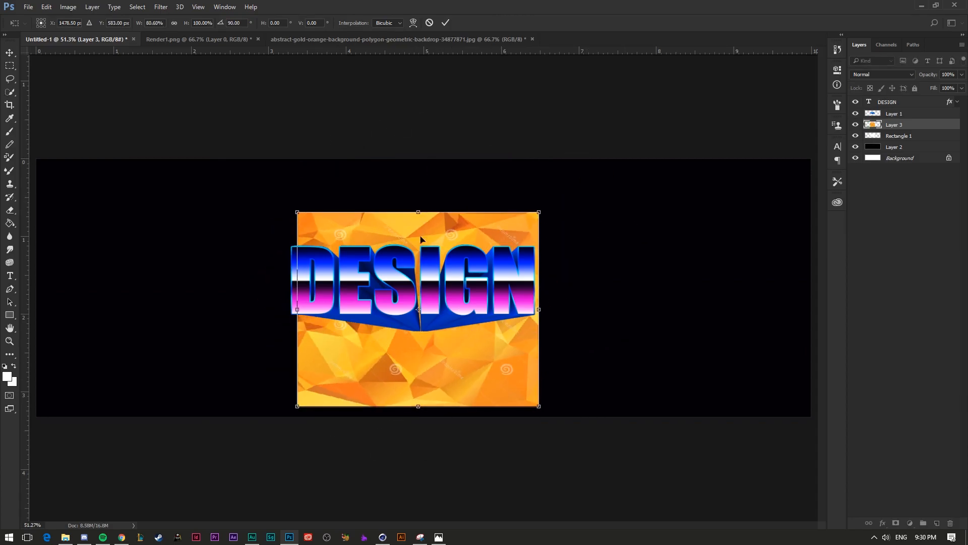
{"action": "left_click_drag", "start_coordinate": [428, 414], "coordinate": [427, 397]}
{"action": "left_click_drag", "start_coordinate": [304, 301], "coordinate": [307, 301]}
{"action": "left_click_drag", "start_coordinate": [539, 301], "coordinate": [502, 280]}
{"action": "left_click_drag", "start_coordinate": [503, 213], "coordinate": [524, 196]}
{"action": "mouse_move", "coordinate": [482, 250]}
{"action": "left_mouse_down"}
{"action": "mouse_move", "coordinate": [496, 243]}
{"action": "mouse_move", "coordinate": [488, 245]}
{"action": "left_mouse_up"}
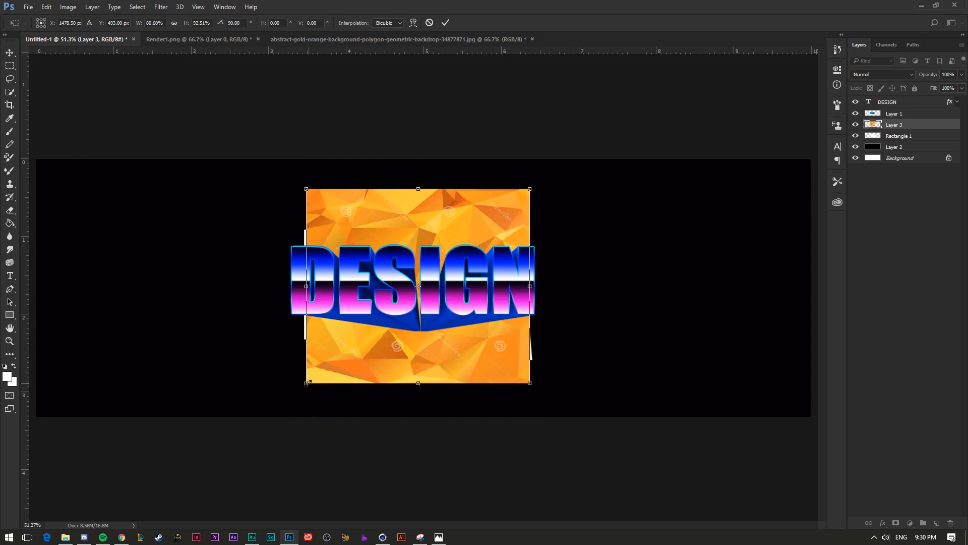
{"action": "left_click_drag", "start_coordinate": [307, 383], "coordinate": [291, 393]}
{"action": "left_click_drag", "start_coordinate": [530, 394], "coordinate": [534, 399]}
{"action": "key", "text": "Return"}
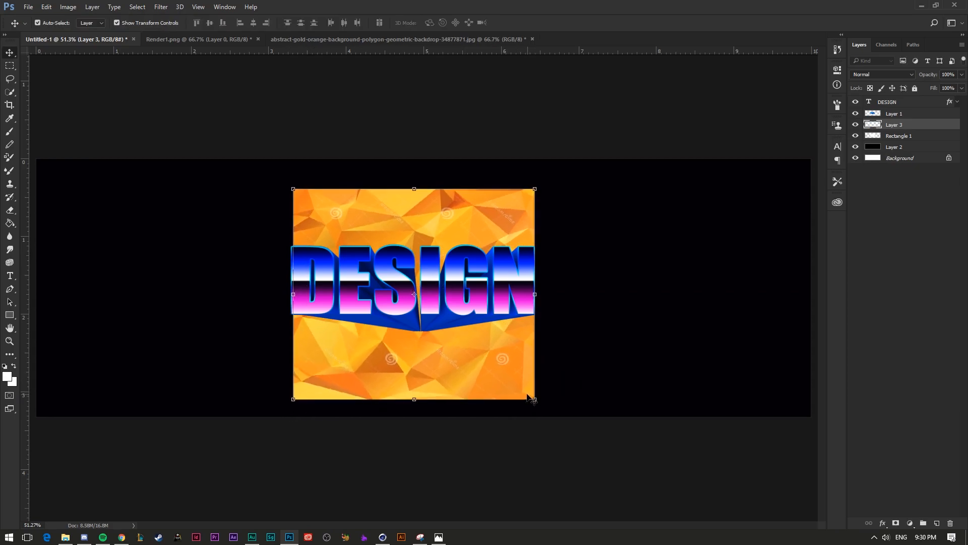
- Clip the polygon texture layer to the Rectangle 1 backing shape with a clipping mask
{"action": "right_click", "coordinate": [914, 128]}
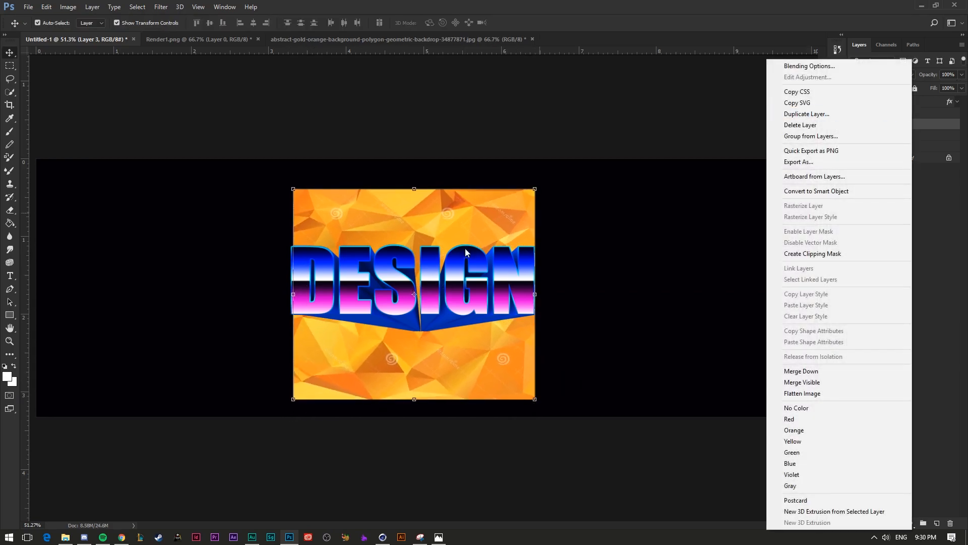
{"action": "left_click", "coordinate": [822, 254]}
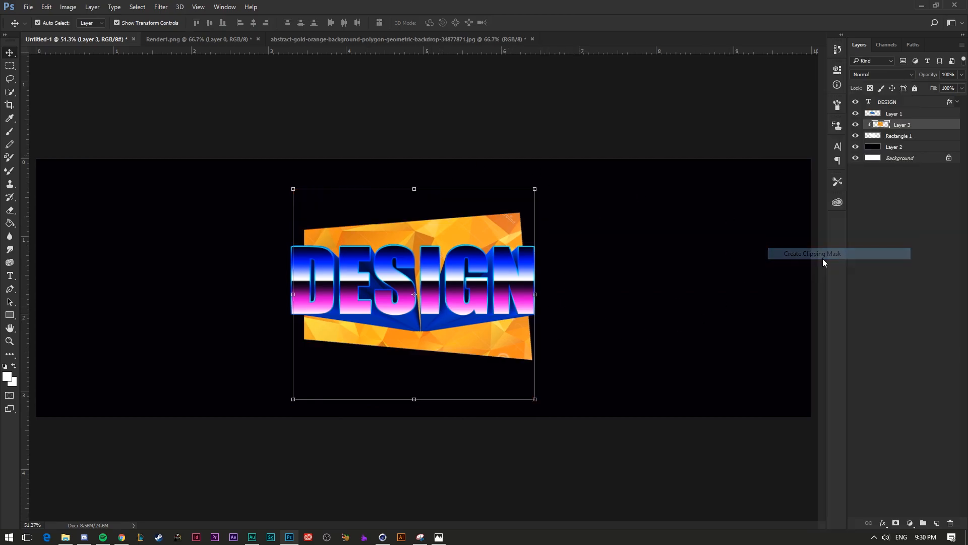
{"action": "left_click", "coordinate": [632, 143]}
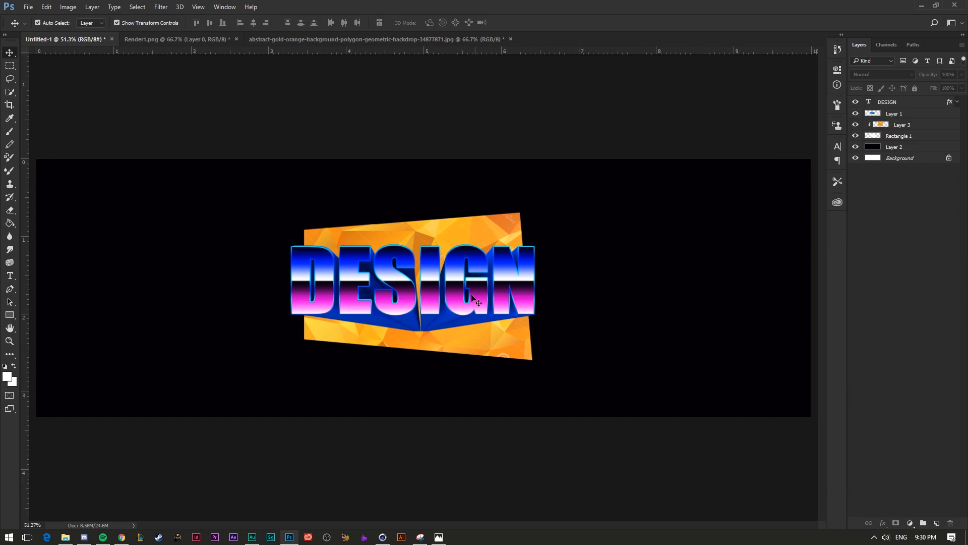
- Rotate the clipped polygon texture to -135° and enlarge it over the backing shape
{"action": "left_click", "coordinate": [470, 279], "text": "ctrl"}
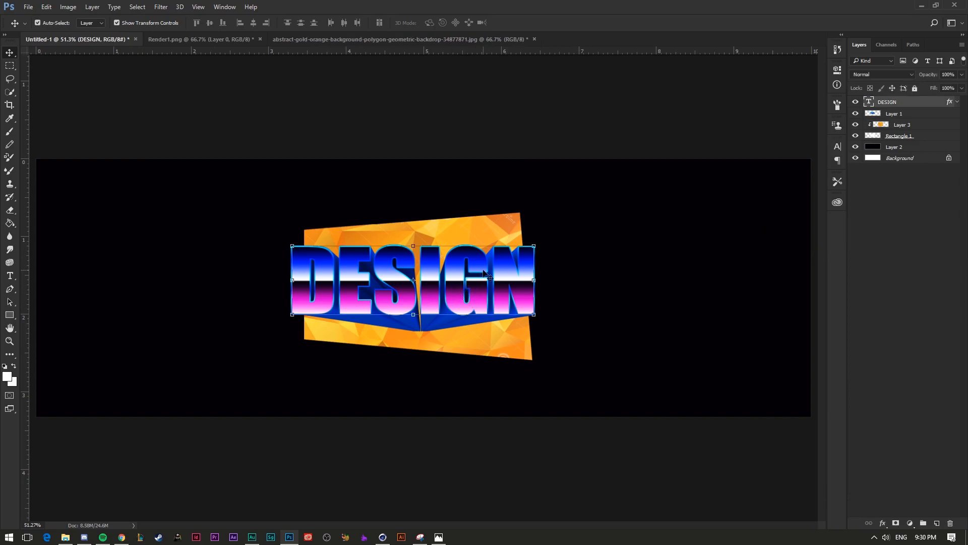
{"action": "left_click", "coordinate": [494, 328], "text": "ctrl"}
{"action": "key", "text": "ctrl+t"}
{"action": "right_click", "coordinate": [495, 326]}
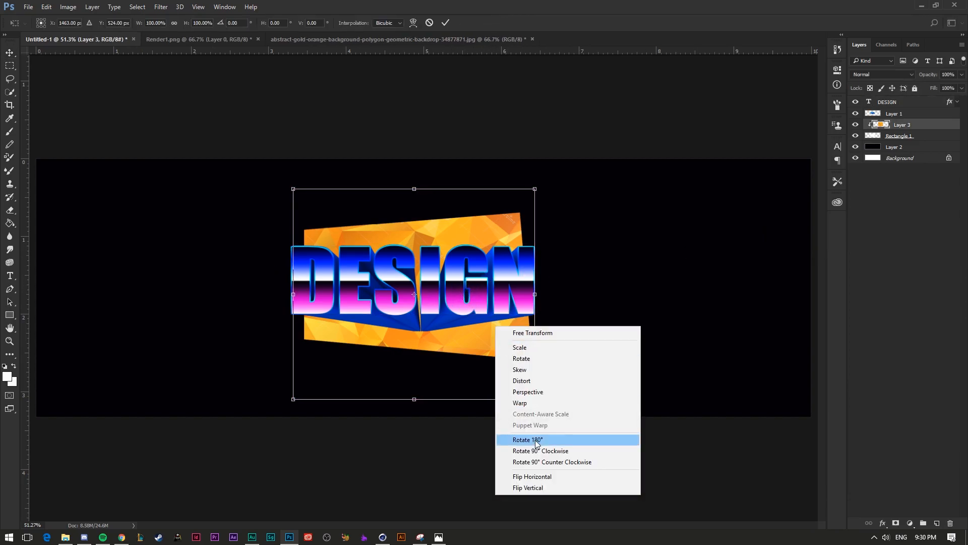
{"action": "left_click", "coordinate": [469, 354]}
{"action": "left_click_drag", "start_coordinate": [556, 174], "coordinate": [151, 247]}
{"action": "left_click_drag", "start_coordinate": [575, 304], "coordinate": [601, 306]}
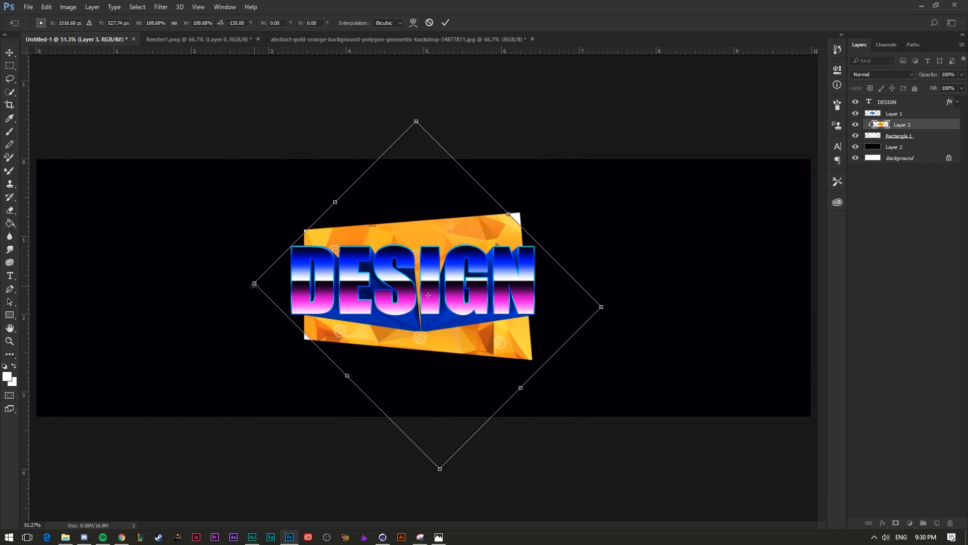
{"action": "key", "text": "Return"}
{"action": "left_click", "coordinate": [162, 265]}
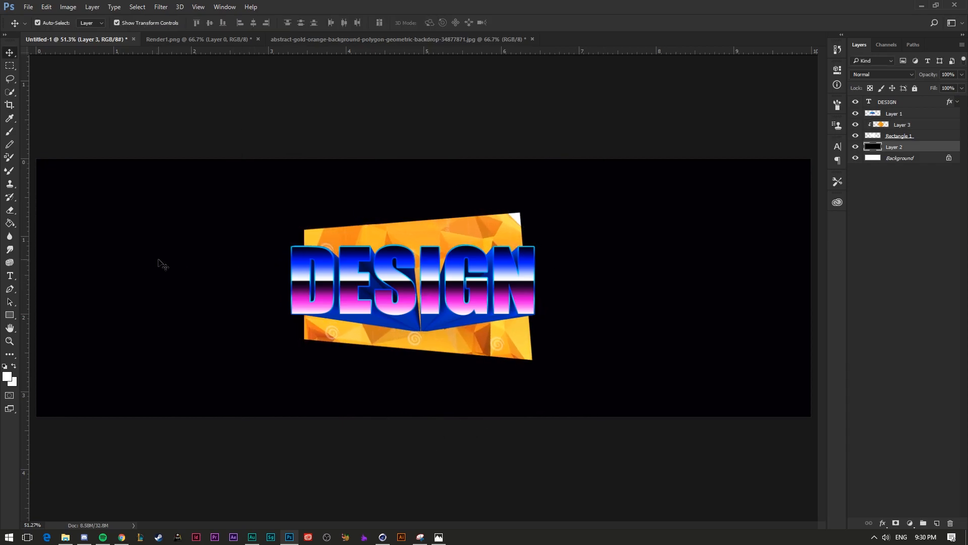
{"action": "left_click", "coordinate": [447, 90]}
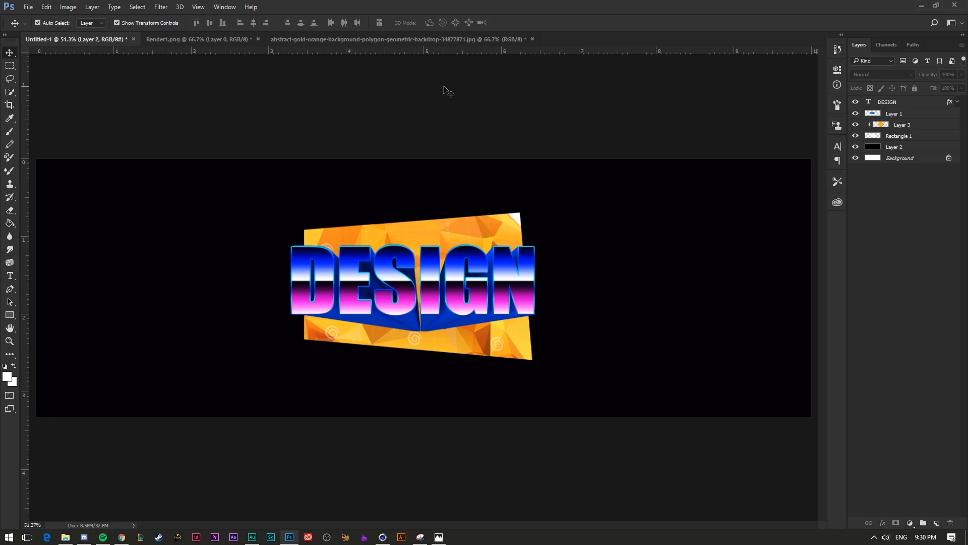
- Scale the polygon texture layer to 103.39% so it fills the white corner of the backing shape
{"action": "left_click", "coordinate": [912, 126]}
{"action": "key", "text": "ctrl+t"}
{"action": "left_click_drag", "start_coordinate": [605, 113], "coordinate": [621, 111]}
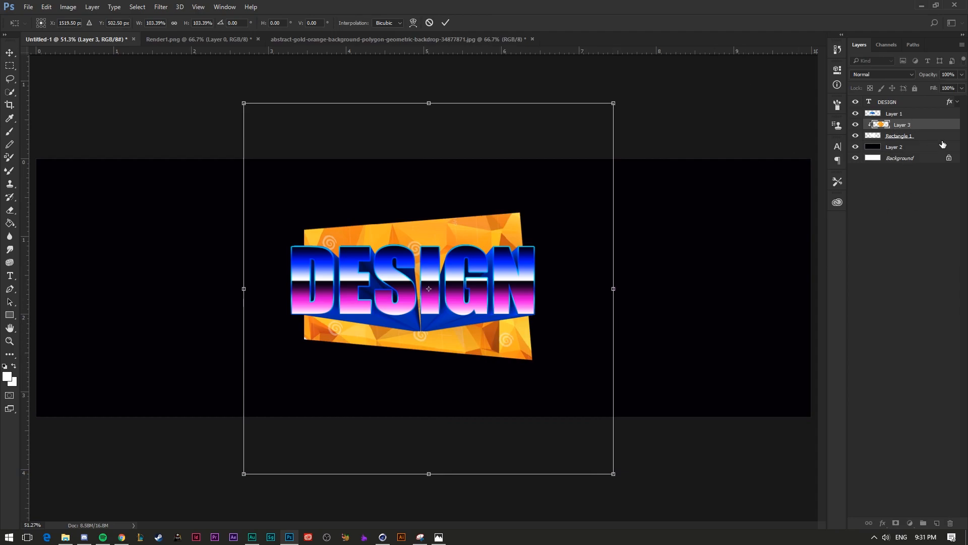
{"action": "left_click", "coordinate": [446, 22]}
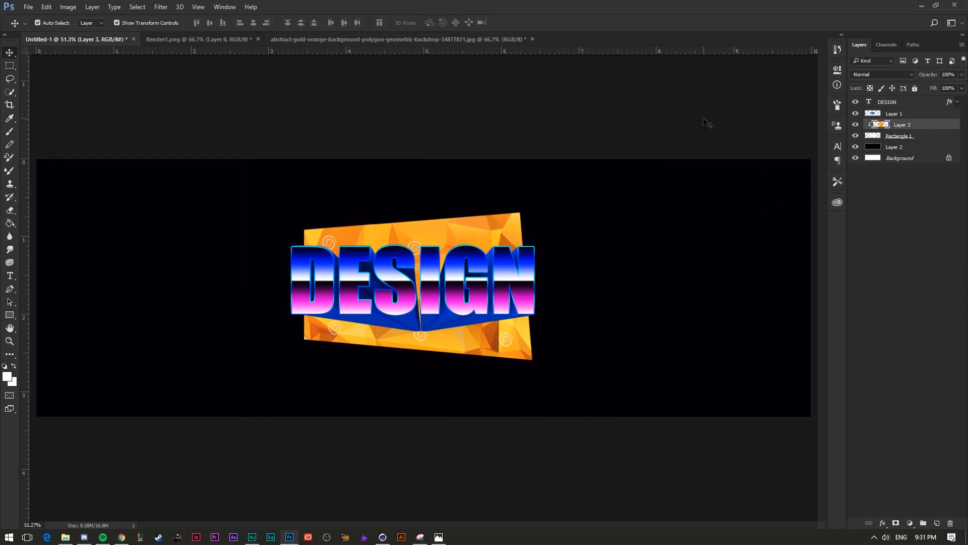
{"action": "left_click", "coordinate": [706, 124]}
- Try a Hue/Saturation adjustment layer clipped above the polygon texture, and delete it
{"action": "left_click", "coordinate": [920, 126]}
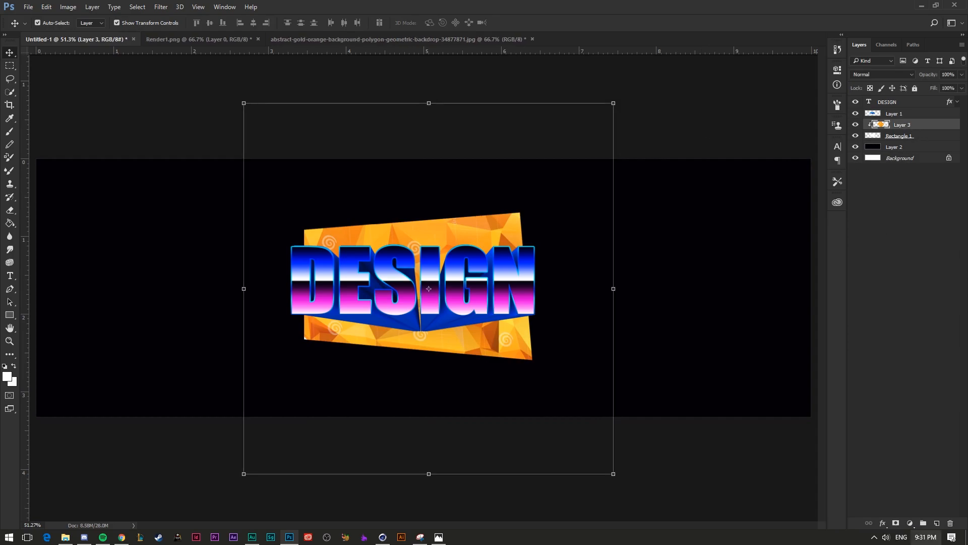
{"action": "left_click", "coordinate": [910, 523]}
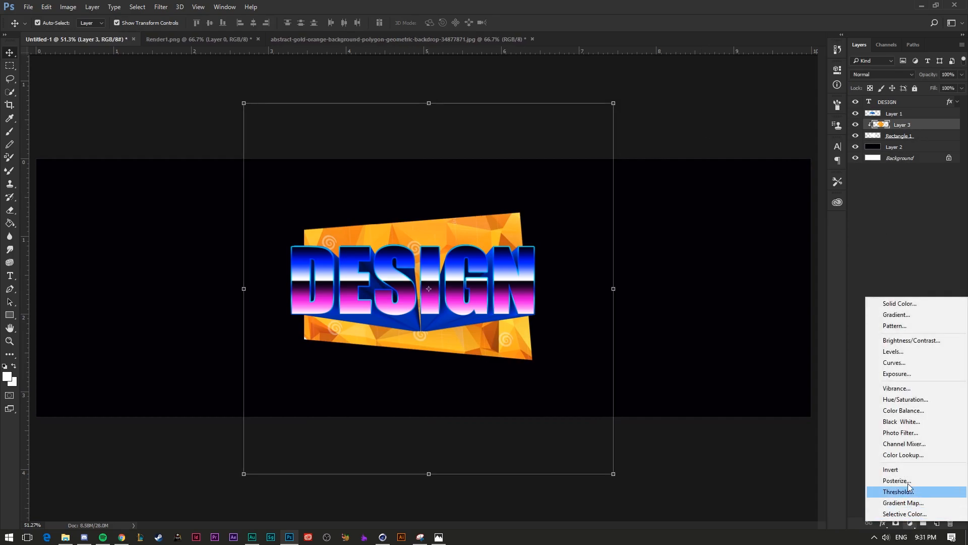
{"action": "left_click", "coordinate": [903, 399]}
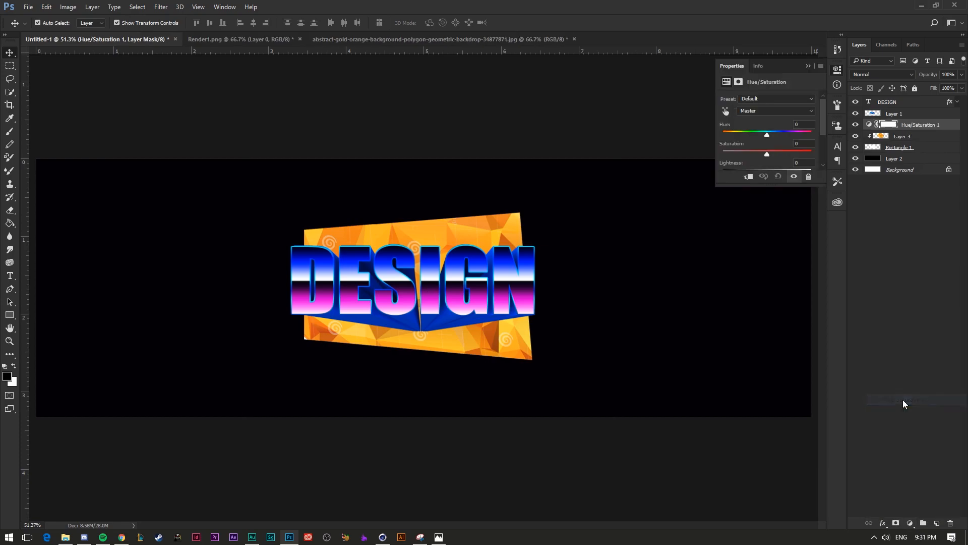
{"action": "right_click", "coordinate": [933, 132]}
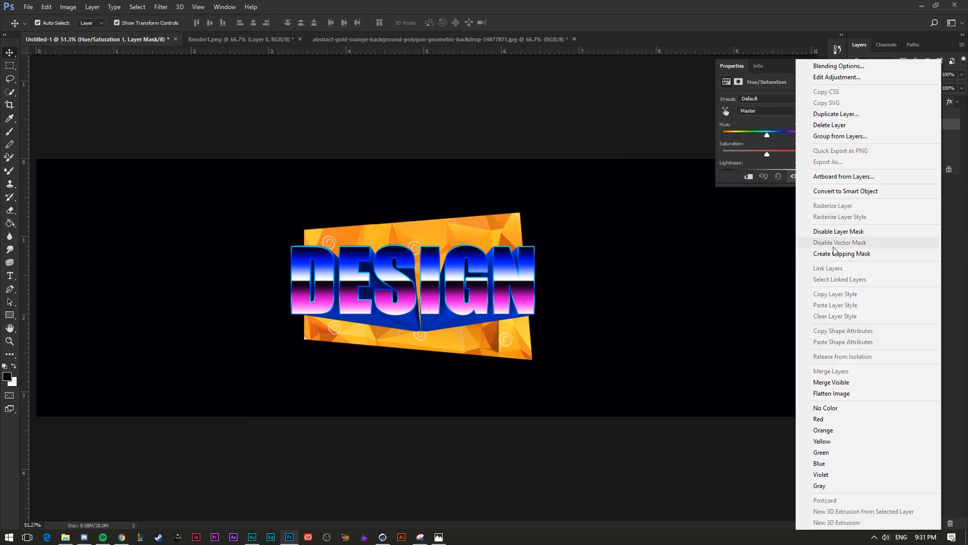
{"action": "left_click", "coordinate": [831, 257]}
{"action": "mouse_move", "coordinate": [768, 136]}
{"action": "left_mouse_down"}
{"action": "mouse_move", "coordinate": [751, 137]}
{"action": "mouse_move", "coordinate": [768, 138]}
{"action": "left_mouse_up"}
{"action": "left_click", "coordinate": [810, 65]}
{"action": "left_click", "coordinate": [938, 128]}
{"action": "key", "text": "Delete"}
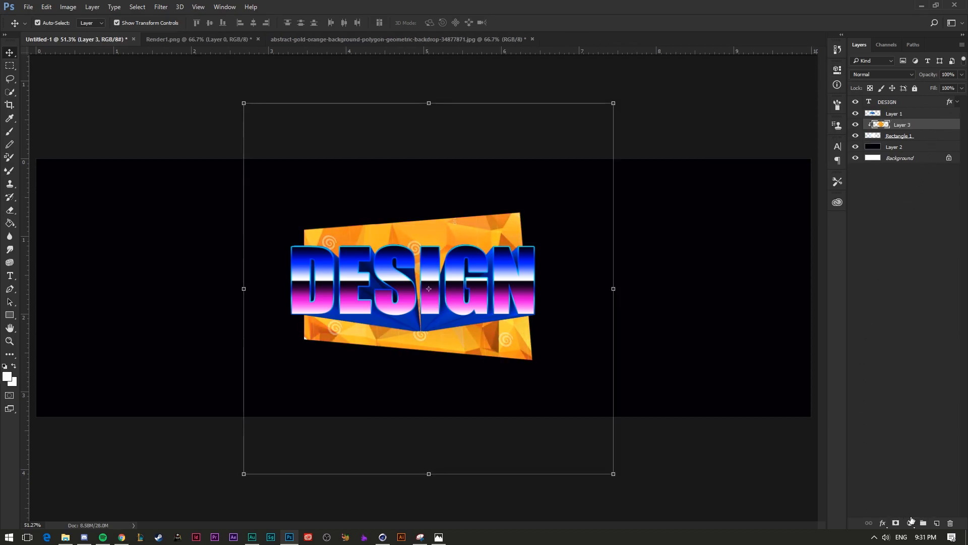
- Add a Hue/Saturation adjustment layer above the polygon texture and clip it to the layers below
{"action": "left_click", "coordinate": [911, 522]}
{"action": "left_click", "coordinate": [901, 399]}
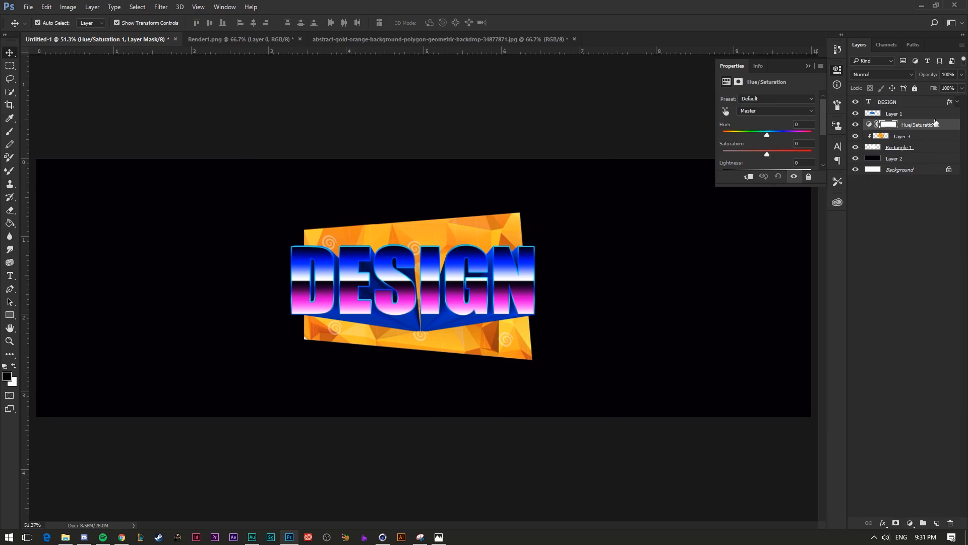
{"action": "right_click", "coordinate": [935, 125]}
{"action": "left_click", "coordinate": [824, 256]}
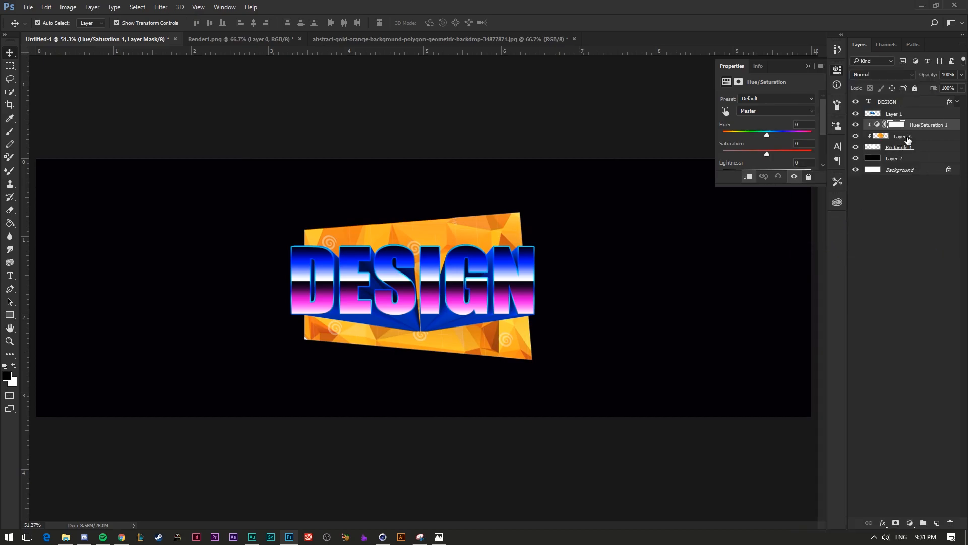
- Shift the hue of the clipped Hue/Saturation adjustment so the orange polygon texture turns purple
{"action": "left_click", "coordinate": [856, 137]}
{"action": "left_click", "coordinate": [855, 137]}
{"action": "left_click", "coordinate": [856, 137]}
{"action": "left_click", "coordinate": [855, 137]}
{"action": "left_click_drag", "start_coordinate": [767, 135], "coordinate": [732, 135]}
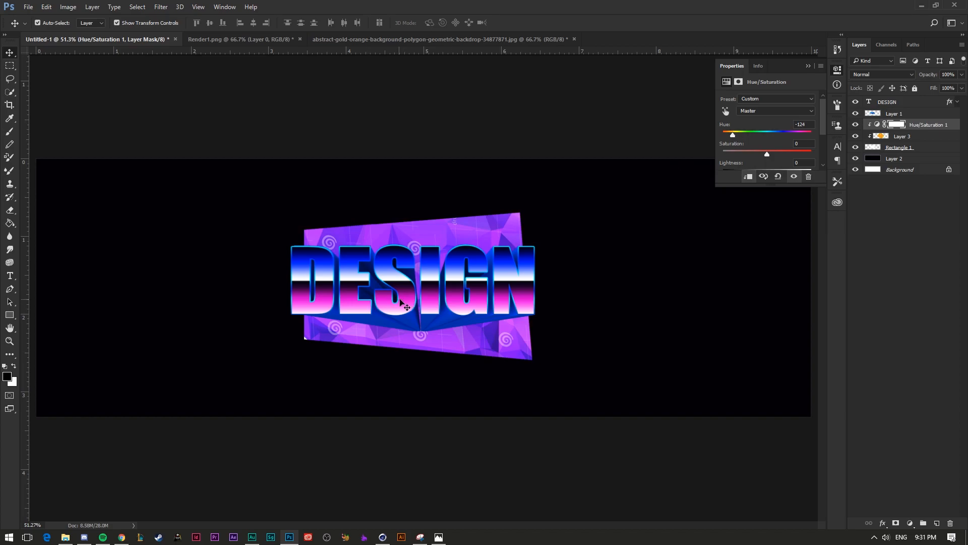
{"action": "left_click_drag", "start_coordinate": [729, 137], "coordinate": [734, 135]}
- Darken and add contrast to the polygon texture with Levels, setting the midtones to 0.52 and the white input to 241
{"action": "left_click", "coordinate": [927, 136]}
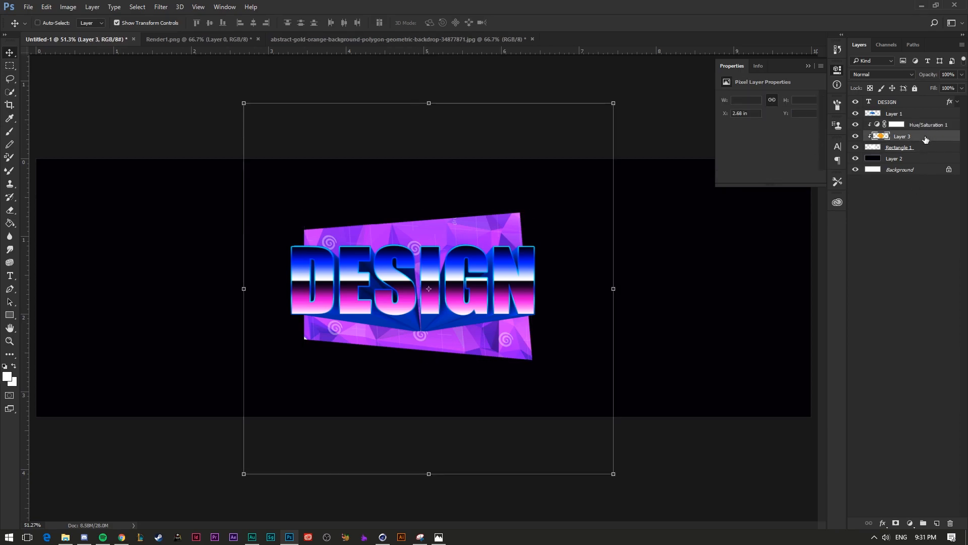
{"action": "key", "text": "ctrl+l"}
{"action": "left_click_drag", "start_coordinate": [789, 125], "coordinate": [534, 96]}
{"action": "left_click_drag", "start_coordinate": [557, 215], "coordinate": [584, 215]}
{"action": "mouse_move", "coordinate": [495, 215]}
{"action": "left_mouse_down"}
{"action": "mouse_move", "coordinate": [527, 217]}
{"action": "mouse_move", "coordinate": [494, 216]}
{"action": "left_mouse_up"}
{"action": "mouse_move", "coordinate": [621, 215]}
{"action": "left_mouse_down"}
{"action": "mouse_move", "coordinate": [604, 215]}
{"action": "mouse_move", "coordinate": [622, 214]}
{"action": "mouse_move", "coordinate": [614, 220]}
{"action": "left_mouse_up"}
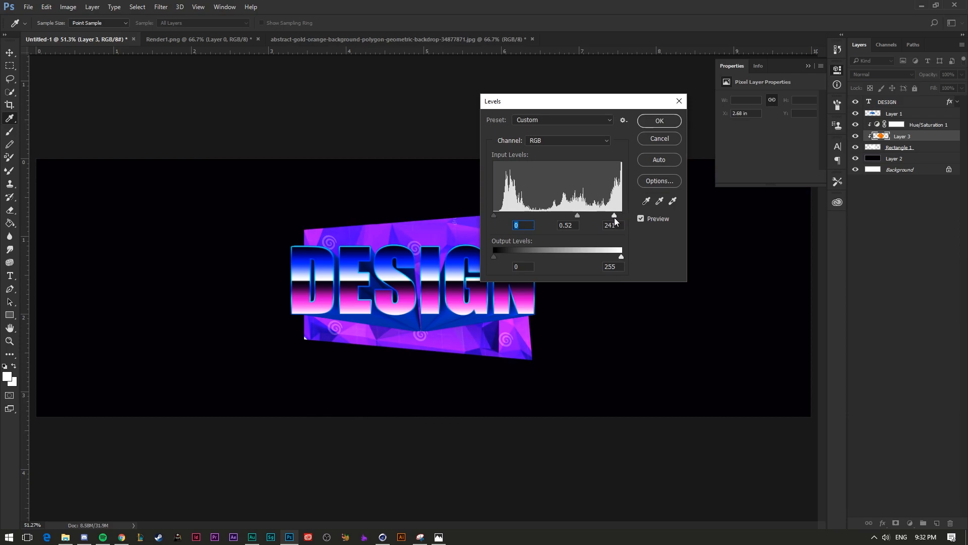
{"action": "left_click", "coordinate": [615, 217]}
{"action": "left_click", "coordinate": [652, 122]}
{"action": "key", "text": "v"}
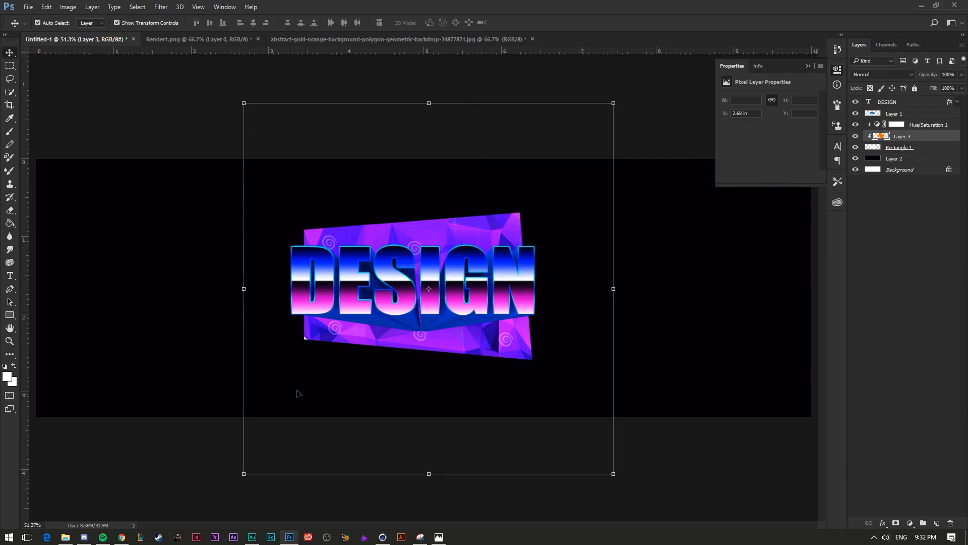
- Remove the spiral watermark below the letters D and E from the polygon texture with a Content-Aware fill
{"action": "left_click", "coordinate": [649, 329]}
{"action": "left_click", "coordinate": [341, 341]}
{"action": "key", "text": "m"}
{"action": "left_click_drag", "start_coordinate": [319, 315], "coordinate": [355, 339]}
{"action": "right_click", "coordinate": [349, 333]}
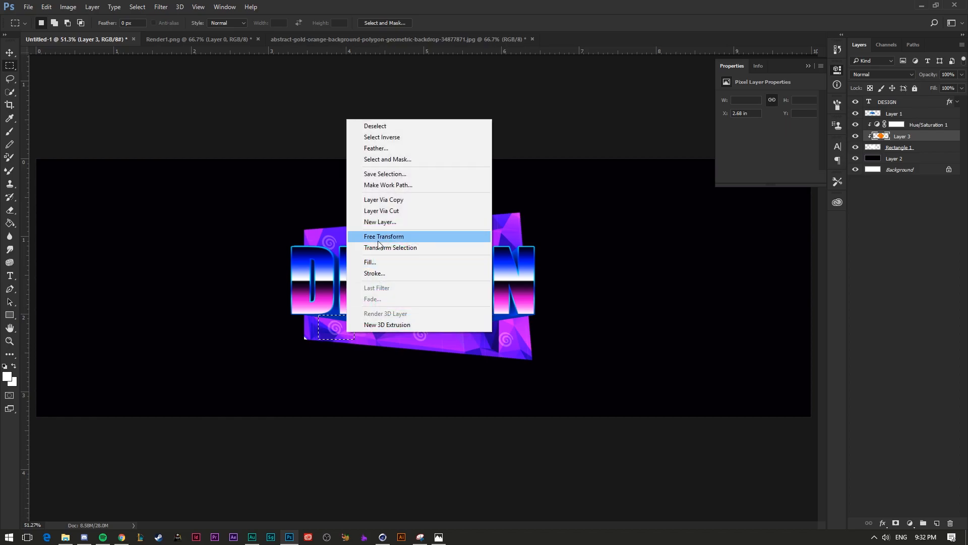
{"action": "left_click", "coordinate": [378, 262]}
{"action": "left_click", "coordinate": [553, 156]}
{"action": "key", "text": "ctrl+d"}
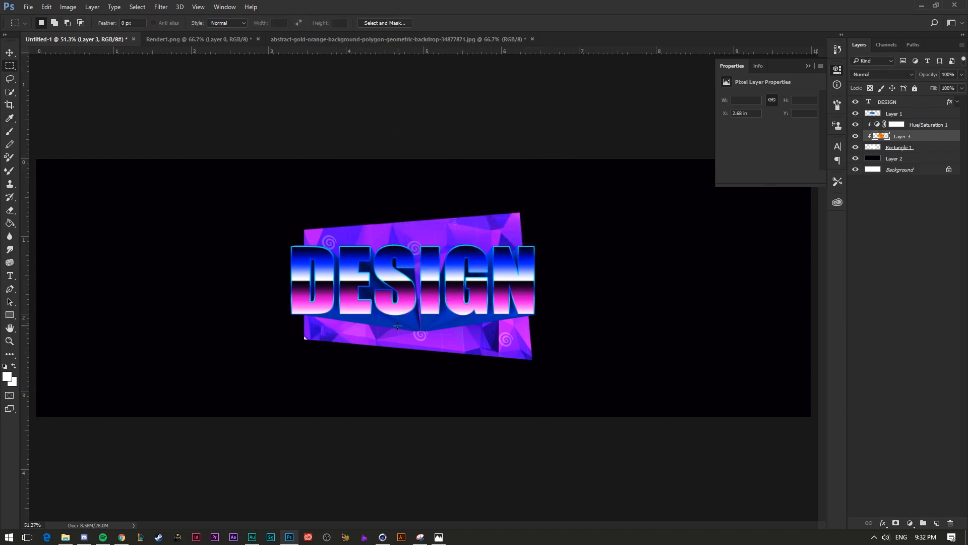
- Remove the spiral watermark below the centre of the DESIGN text with a Content-Aware fill
{"action": "left_click_drag", "start_coordinate": [398, 317], "coordinate": [442, 348]}
{"action": "right_click", "coordinate": [435, 341]}
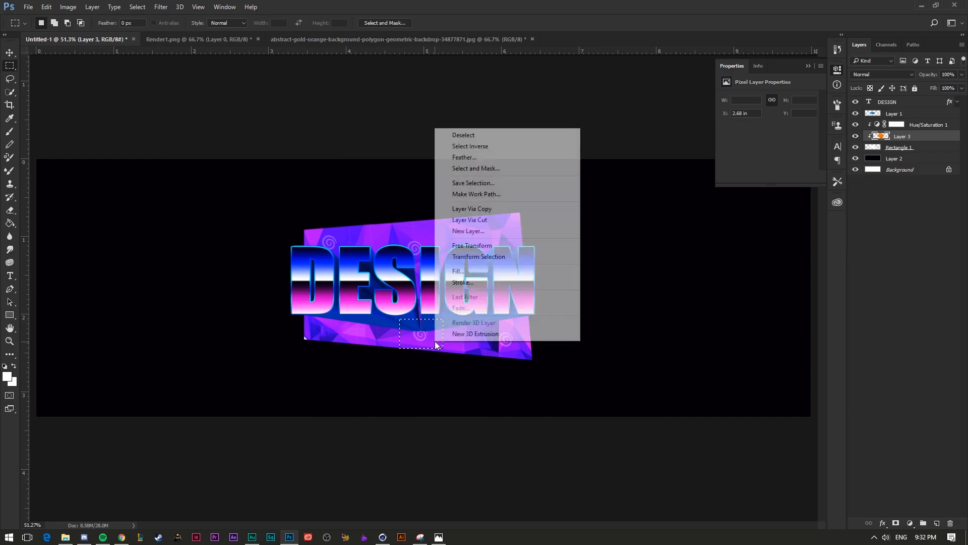
{"action": "left_click", "coordinate": [463, 276]}
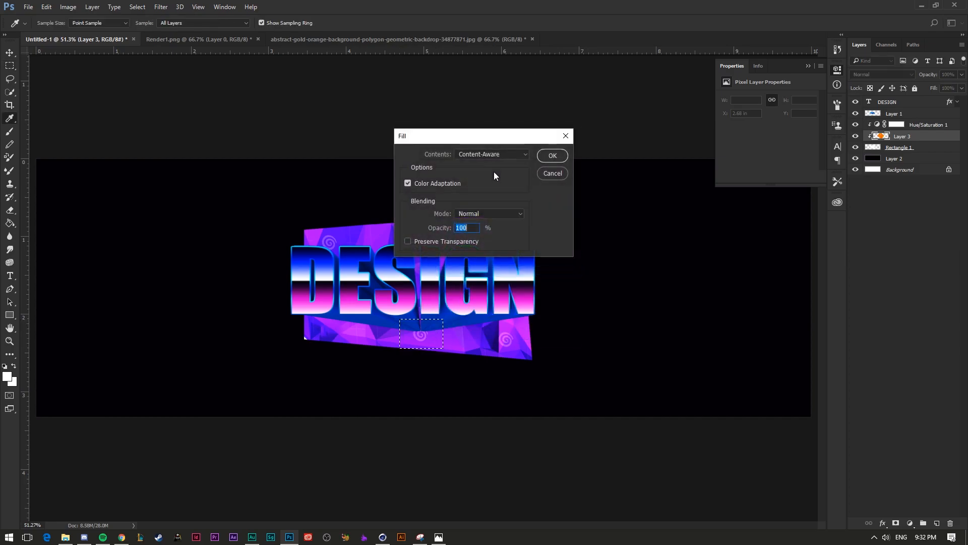
{"action": "left_click", "coordinate": [552, 155]}
{"action": "key", "text": "ctrl+d"}
- Remove the spiral watermark near the lower-right corner of the backing shape with a Content-Aware fill
{"action": "left_click_drag", "start_coordinate": [478, 309], "coordinate": [522, 352]}
{"action": "right_click", "coordinate": [513, 340]}
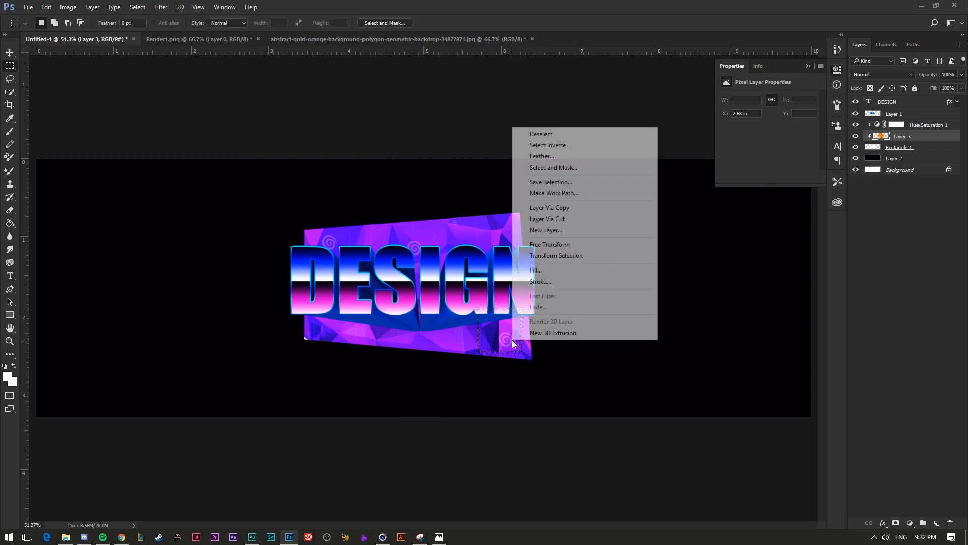
{"action": "left_click", "coordinate": [543, 270]}
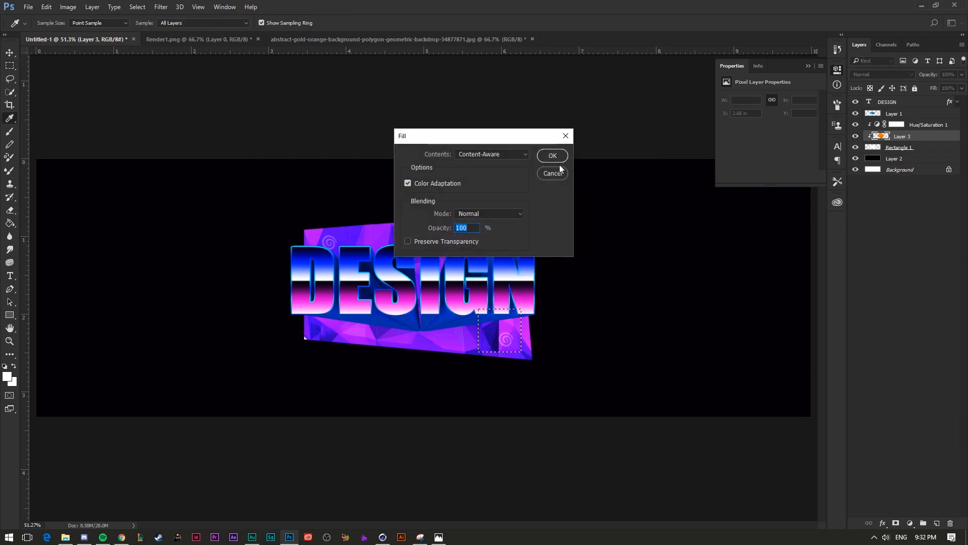
{"action": "left_click", "coordinate": [555, 156]}
{"action": "key", "text": "ctrl+d"}
- Remove the spiral watermark at the top of the letter S with a Content-Aware fill
{"action": "left_click_drag", "start_coordinate": [446, 224], "coordinate": [397, 263]}
{"action": "right_click", "coordinate": [411, 254]}
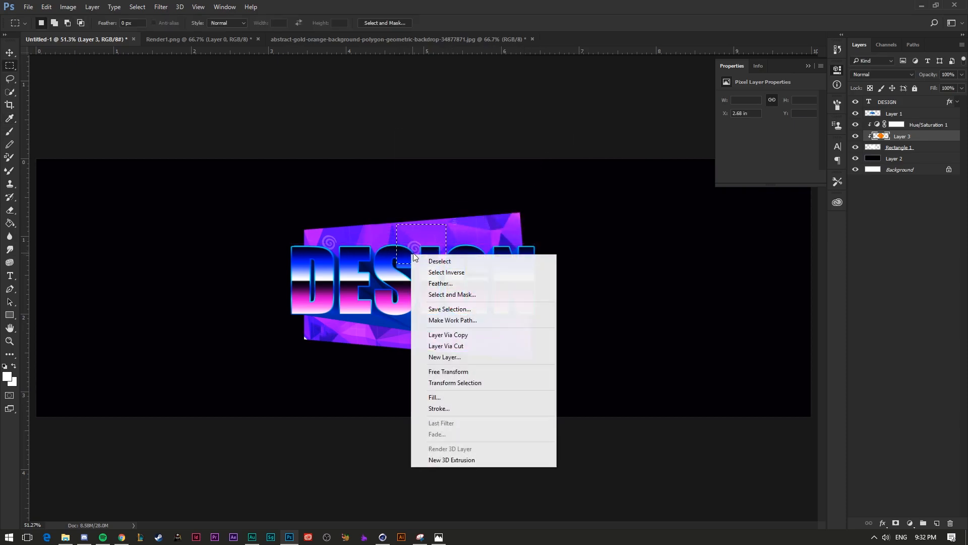
{"action": "left_click", "coordinate": [434, 398]}
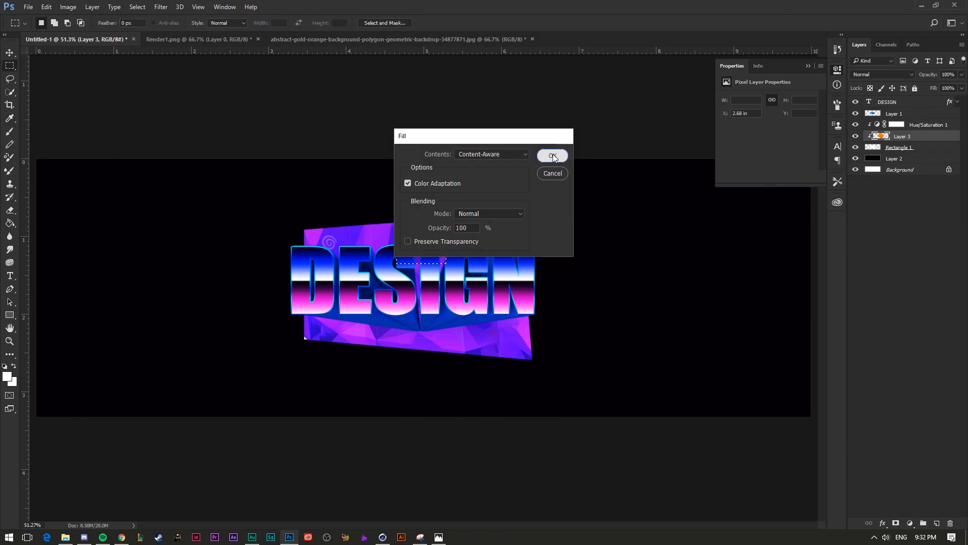
{"action": "left_click", "coordinate": [553, 156]}
- Remove the spiral watermark above the letters D and E with a Content-Aware fill, and clear the selection
{"action": "left_click_drag", "start_coordinate": [355, 267], "coordinate": [318, 233]}
{"action": "right_click", "coordinate": [329, 245]}
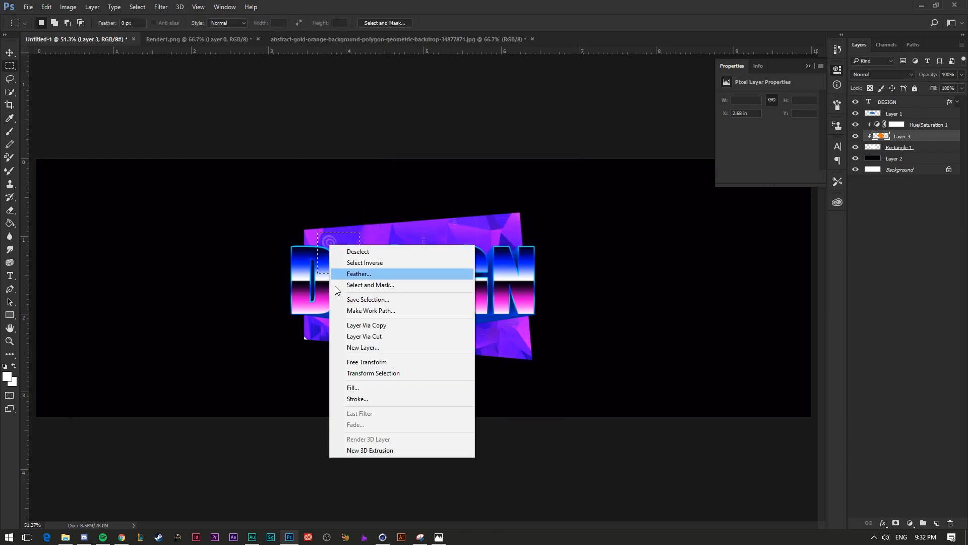
{"action": "left_click", "coordinate": [354, 387]}
{"action": "left_click", "coordinate": [550, 156]}
{"action": "key", "text": "ctrl+d"}
- Cover the white spot at the lower-left corner of the backing shape with a Content-Aware fill
{"action": "left_click_drag", "start_coordinate": [314, 331], "coordinate": [300, 342]}
{"action": "right_click", "coordinate": [309, 340]}
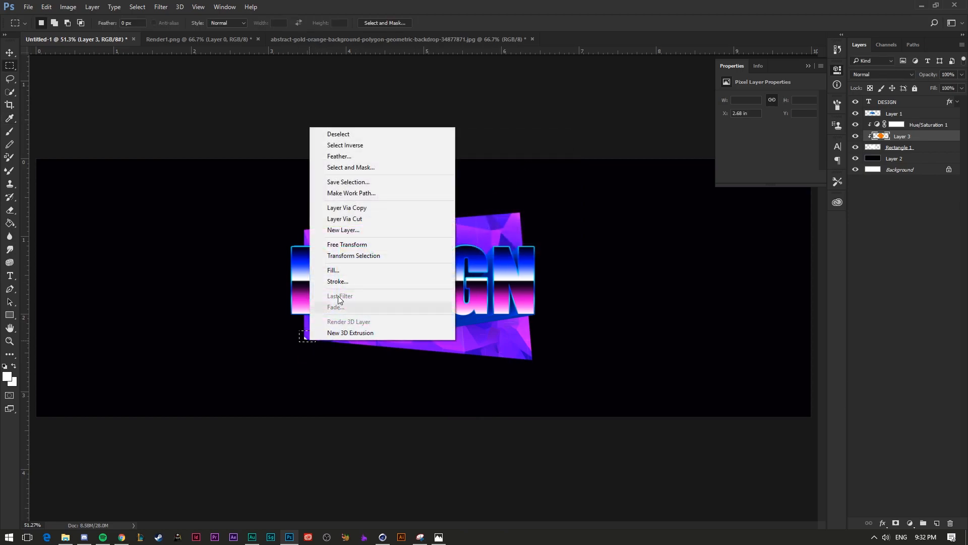
{"action": "left_click", "coordinate": [331, 271]}
{"action": "left_click", "coordinate": [553, 155]}
{"action": "key", "text": "ctrl+d"}
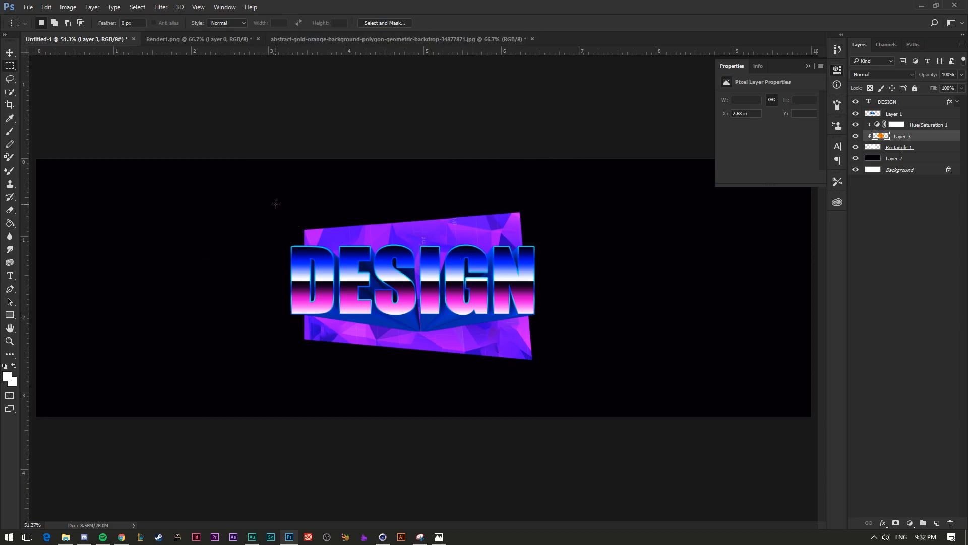
- Fill the upper half of the Hue/Saturation 1 mask with black so the purple shift affects only the lower half
{"action": "left_click_drag", "start_coordinate": [285, 214], "coordinate": [534, 271]}
{"action": "key", "text": "ctrl+d"}
{"action": "left_click", "coordinate": [897, 124]}
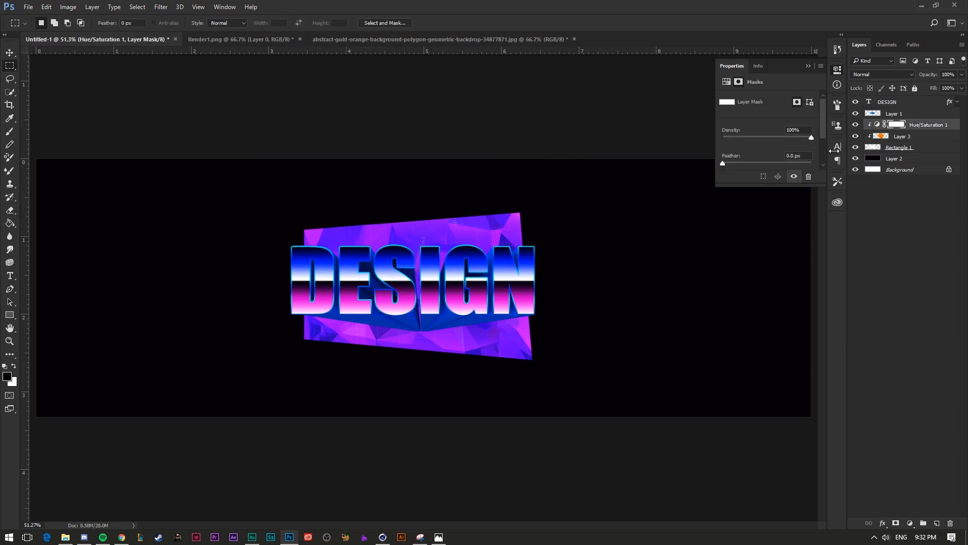
{"action": "left_click_drag", "start_coordinate": [279, 200], "coordinate": [554, 274]}
{"action": "key", "text": "g"}
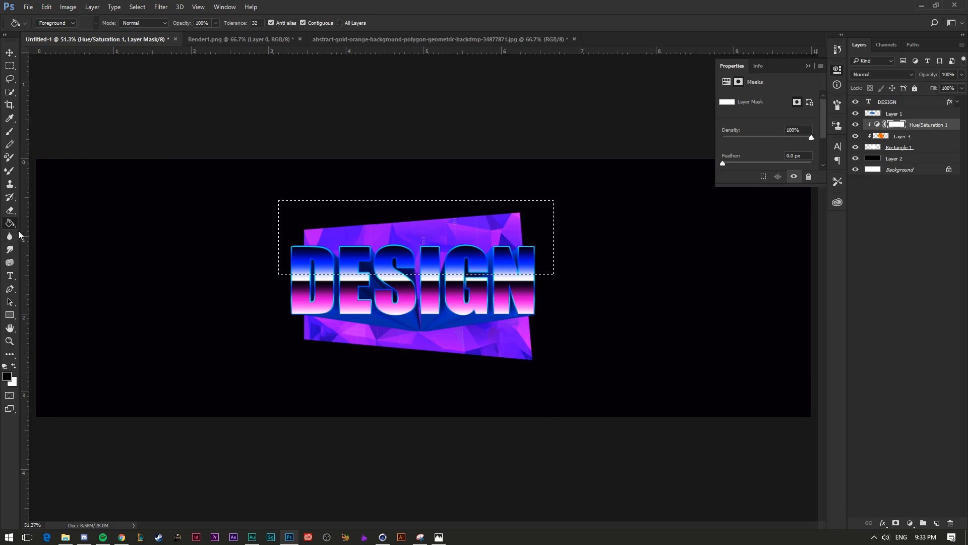
{"action": "left_click", "coordinate": [380, 258]}
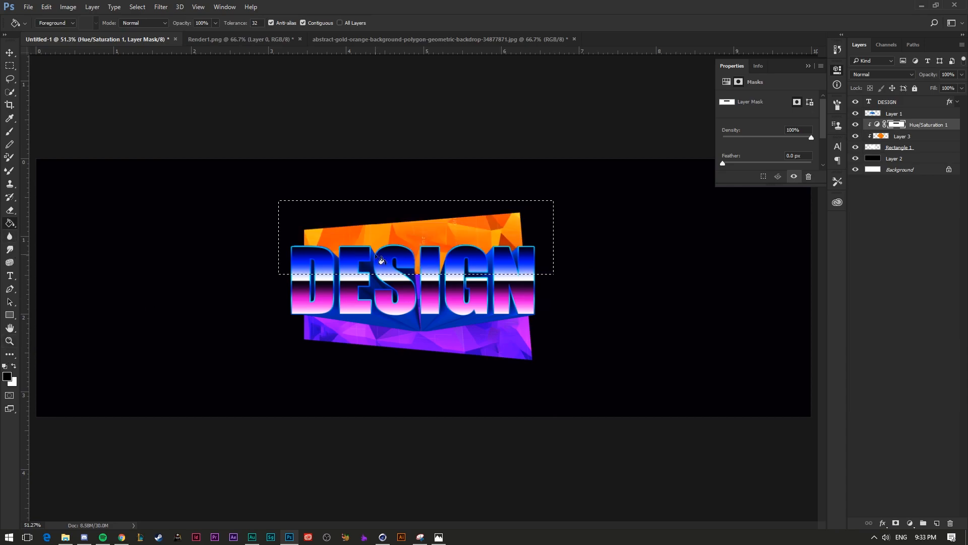
{"action": "key", "text": "ctrl+d"}
- Add a second clipped Hue/Saturation adjustment above the polygon texture and black out the lower half of its mask
{"action": "left_click", "coordinate": [910, 136]}
{"action": "left_click", "coordinate": [909, 523]}
{"action": "left_click", "coordinate": [899, 404]}
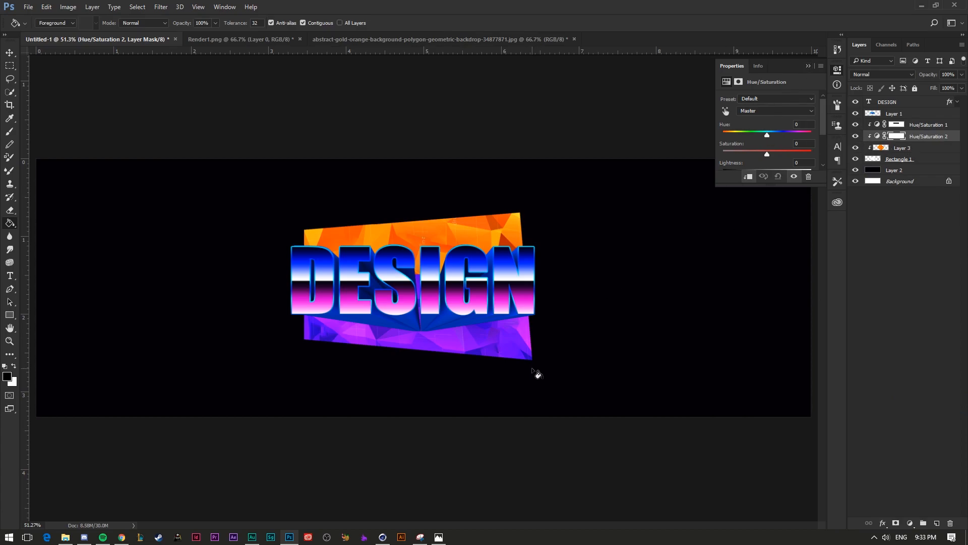
{"action": "key", "text": "m"}
{"action": "mouse_move", "coordinate": [566, 389]}
{"action": "left_mouse_down"}
{"action": "mouse_move", "coordinate": [210, 277]}
{"action": "mouse_move", "coordinate": [202, 284]}
{"action": "left_mouse_up"}
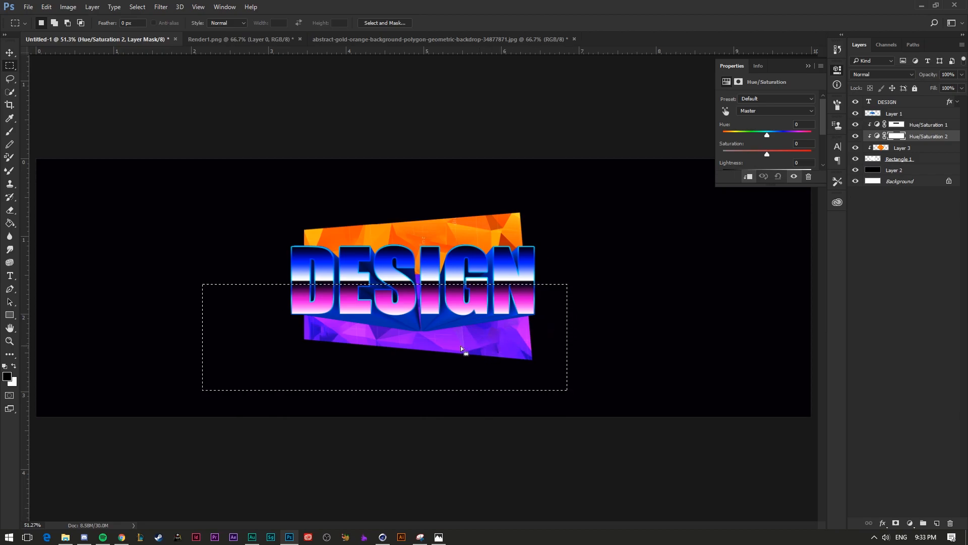
{"action": "key", "text": "g"}
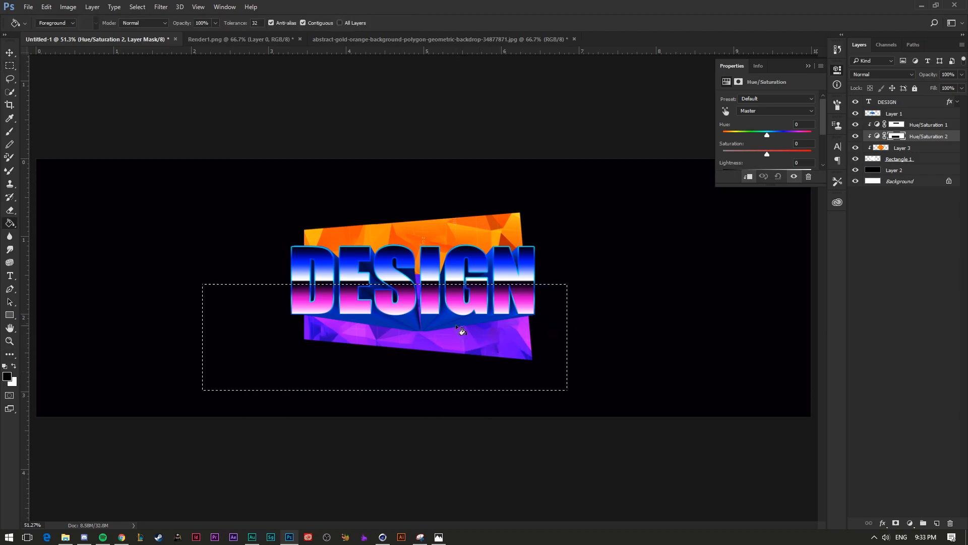
- Try the second Hue/Saturation adjustment on the upper half with hue 0, saturation -5 and lightness -32
{"action": "mouse_move", "coordinate": [775, 134]}
{"action": "left_mouse_down"}
{"action": "mouse_move", "coordinate": [801, 136]}
{"action": "mouse_move", "coordinate": [728, 136]}
{"action": "mouse_move", "coordinate": [756, 136]}
{"action": "left_mouse_up"}
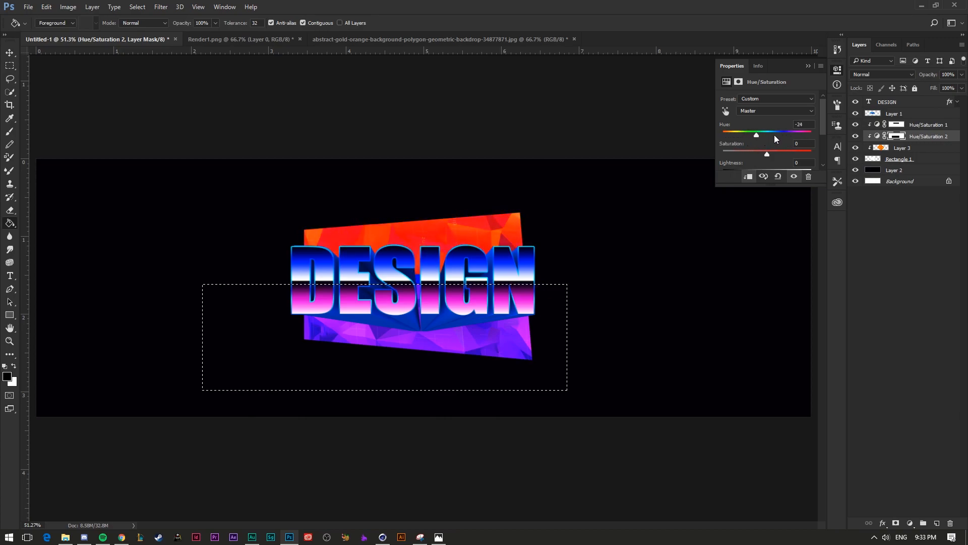
{"action": "left_click_drag", "start_coordinate": [766, 185], "coordinate": [757, 238]}
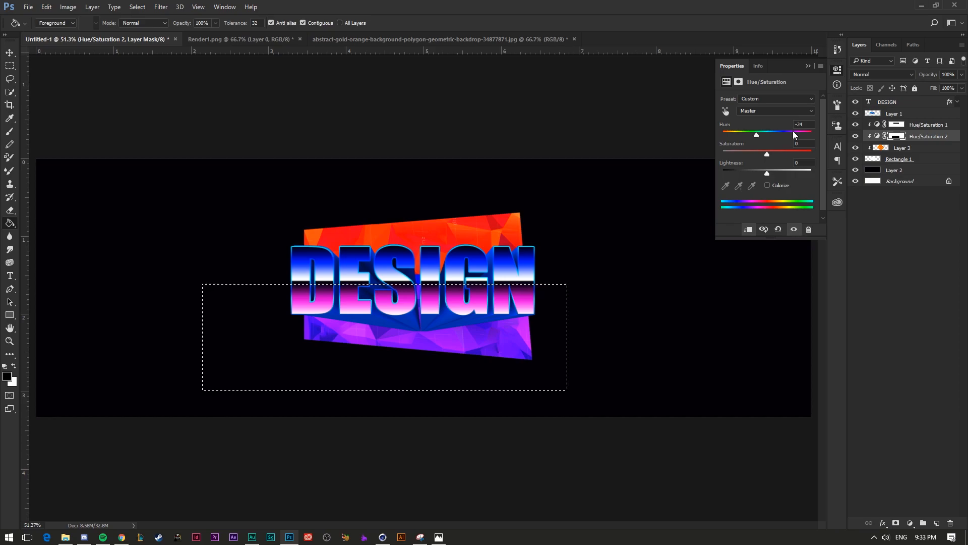
{"action": "left_click_drag", "start_coordinate": [806, 124], "coordinate": [734, 122]}
{"action": "type", "text": "0"}
{"action": "left_click_drag", "start_coordinate": [766, 156], "coordinate": [577, 154]}
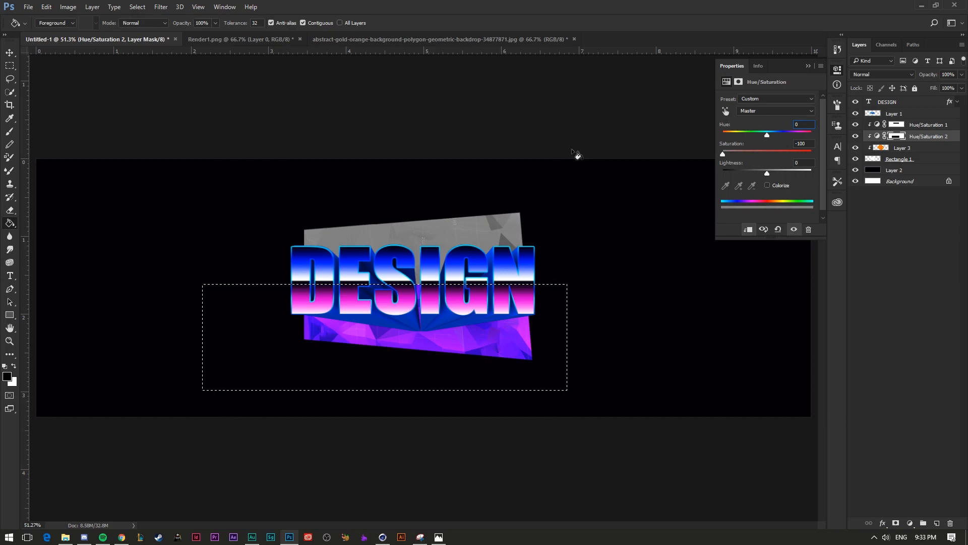
{"action": "left_click", "coordinate": [757, 170]}
{"action": "left_click_drag", "start_coordinate": [755, 170], "coordinate": [782, 151]}
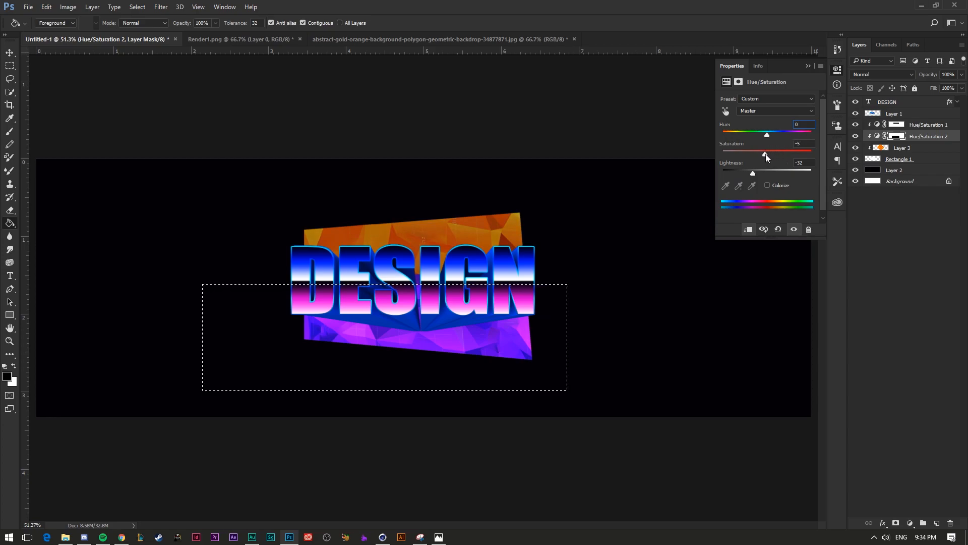
- Clear the selection and delete the Hue/Saturation 2 adjustment layer
{"action": "left_click", "coordinate": [807, 66]}
{"action": "left_click", "coordinate": [934, 136]}
{"action": "key", "text": "Delete"}
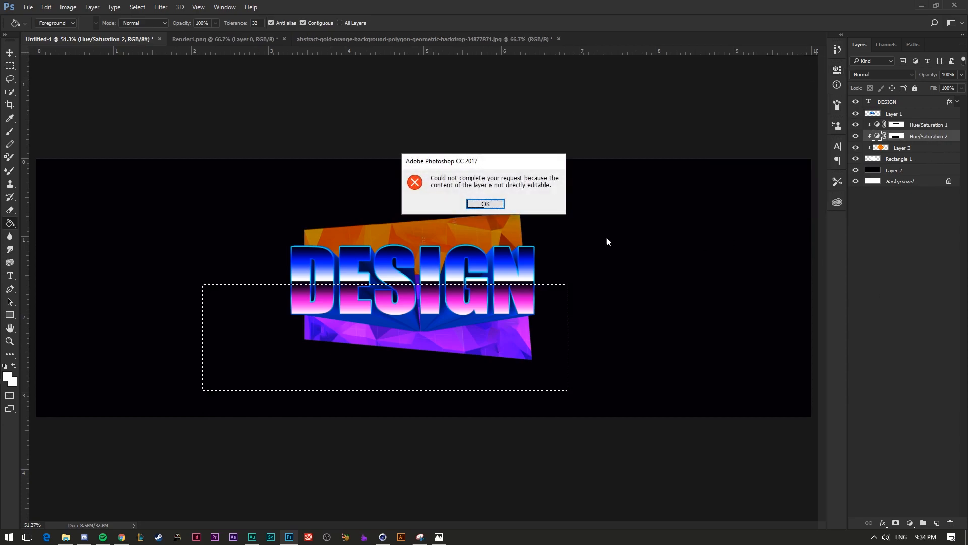
{"action": "left_click", "coordinate": [503, 206]}
{"action": "key", "text": "ctrl+d"}
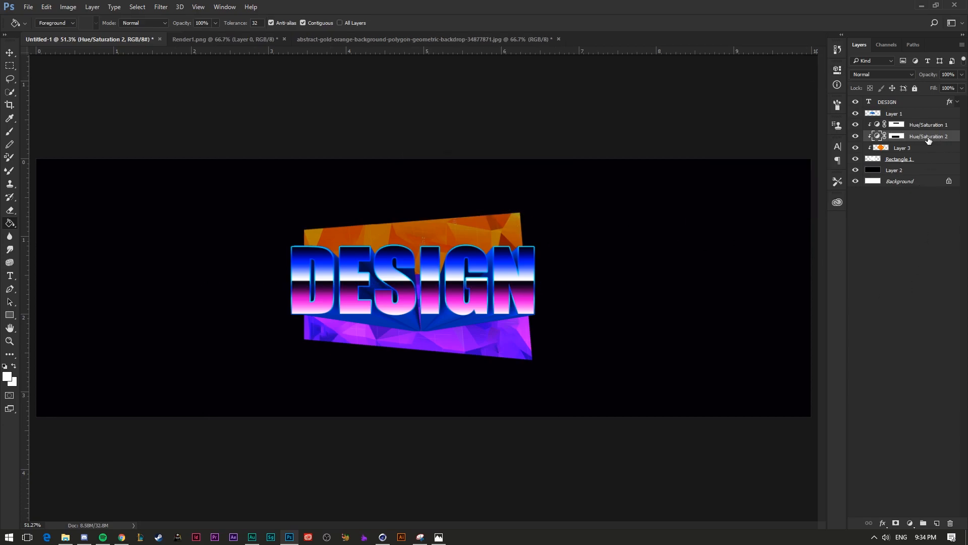
{"action": "key", "text": "Delete"}
- Add a Black & White adjustment clipped above the polygon texture and fill the lower half of its mask with black
{"action": "left_click", "coordinate": [902, 521]}
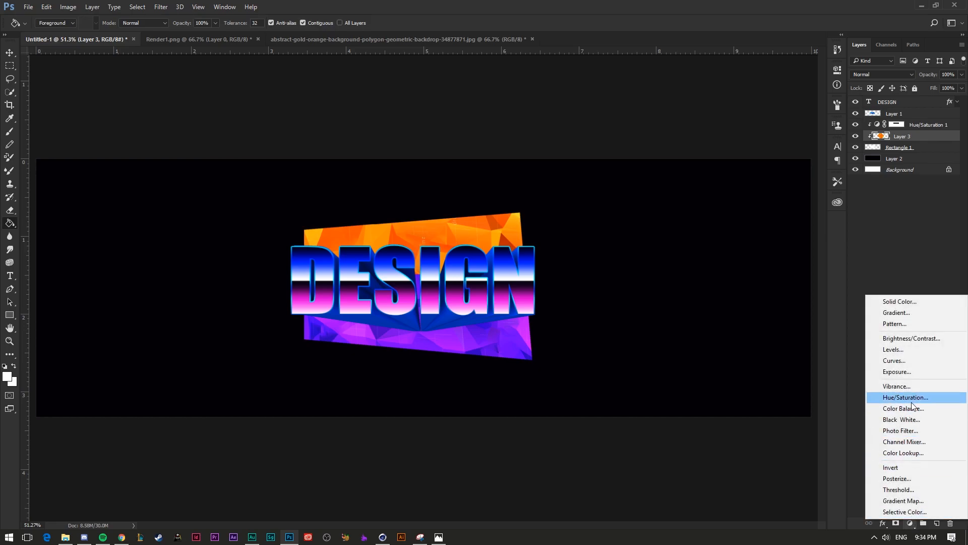
{"action": "left_click", "coordinate": [901, 419]}
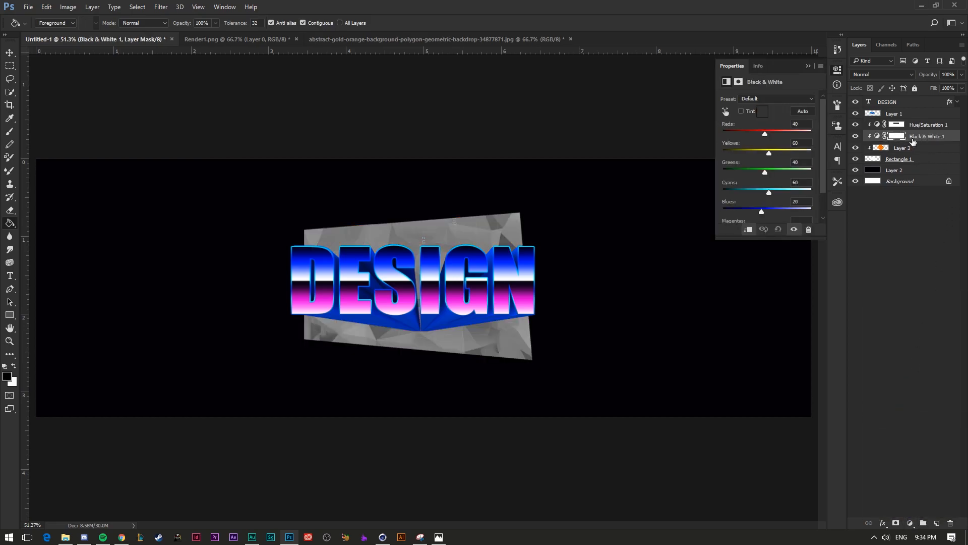
{"action": "key", "text": "m"}
{"action": "mouse_move", "coordinate": [597, 407]}
{"action": "left_mouse_down"}
{"action": "mouse_move", "coordinate": [304, 313]}
{"action": "mouse_move", "coordinate": [232, 276]}
{"action": "left_mouse_up"}
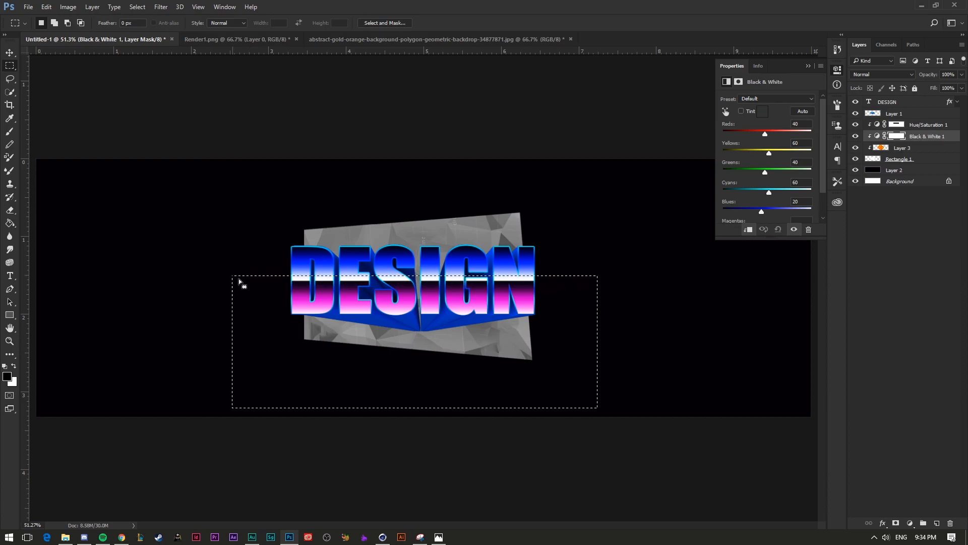
{"action": "key", "text": "g"}
{"action": "left_click", "coordinate": [460, 334]}
{"action": "key", "text": "ctrl+d"}
{"action": "key", "text": "x"}
- Darken the Black & White adjustment with reds -24, yellows 47, greens 39, cyans 135, blues 104 and magentas -27
{"action": "left_click", "coordinate": [877, 135]}
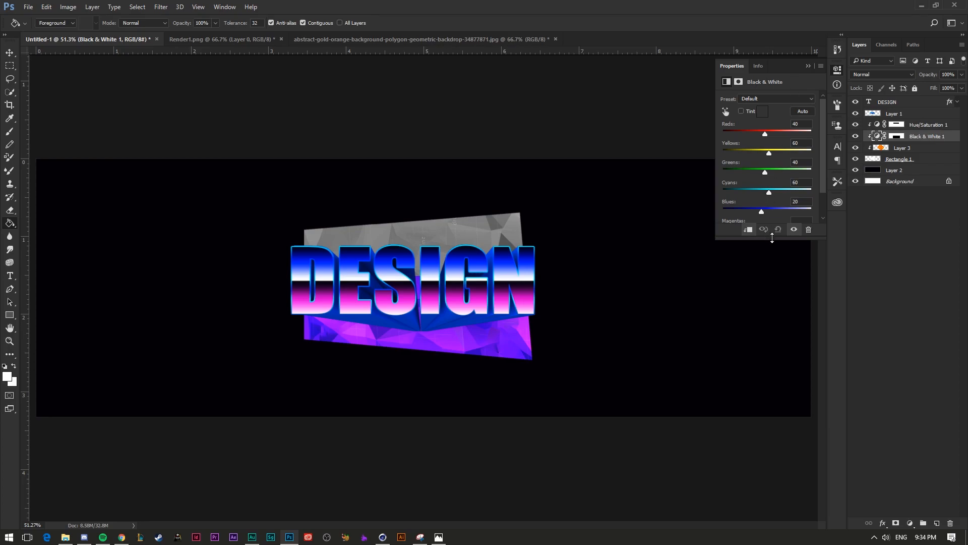
{"action": "left_click_drag", "start_coordinate": [754, 240], "coordinate": [754, 306]}
{"action": "mouse_move", "coordinate": [763, 214]}
{"action": "left_mouse_down"}
{"action": "mouse_move", "coordinate": [735, 212]}
{"action": "mouse_move", "coordinate": [766, 207]}
{"action": "left_mouse_up"}
{"action": "left_click_drag", "start_coordinate": [766, 134], "coordinate": [755, 134]}
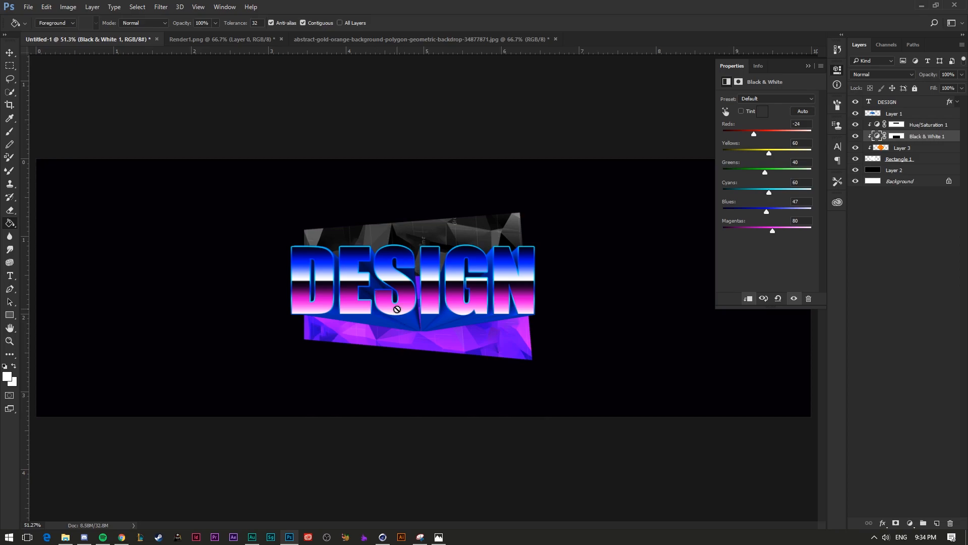
{"action": "left_click_drag", "start_coordinate": [766, 152], "coordinate": [750, 211]}
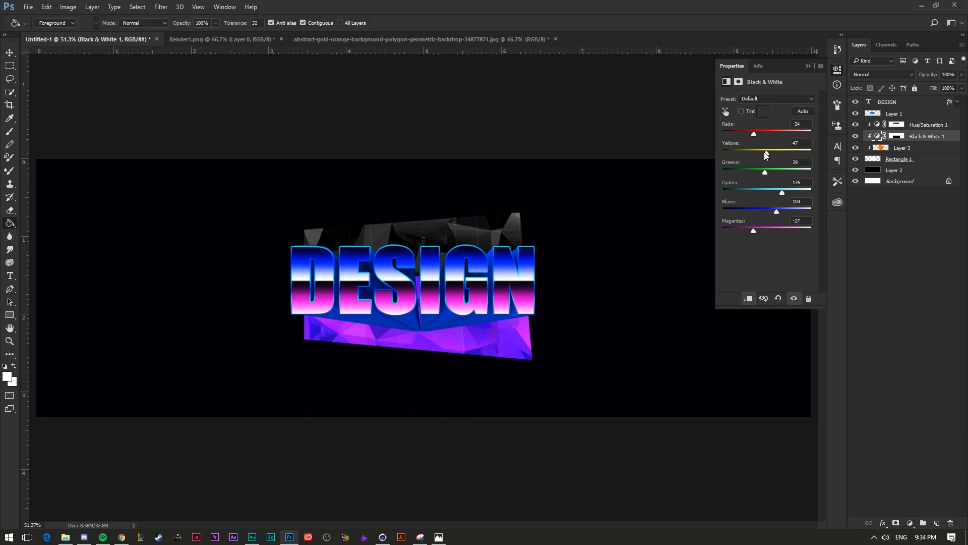
- Fine-tune the yellows, greens and reds of the Black & White adjustment on the upper half of the polygon shape
{"action": "left_click_drag", "start_coordinate": [764, 153], "coordinate": [757, 171]}
{"action": "left_click_drag", "start_coordinate": [754, 132], "coordinate": [755, 132]}
{"action": "left_click", "coordinate": [809, 66]}
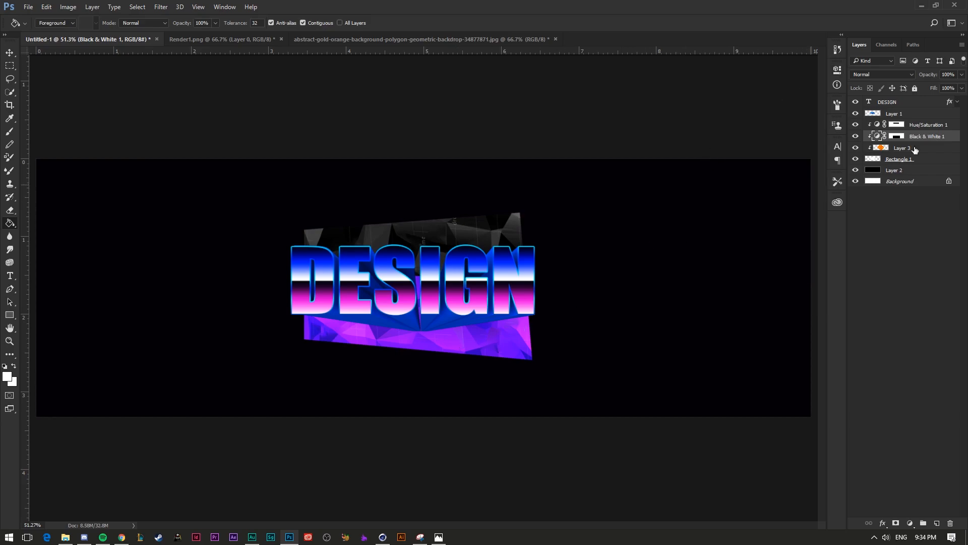
- Set the Hue/Saturation 1 adjustment's hue to -116 to tint the lower half of the polygon shape purple
{"action": "double_click", "coordinate": [878, 125]}
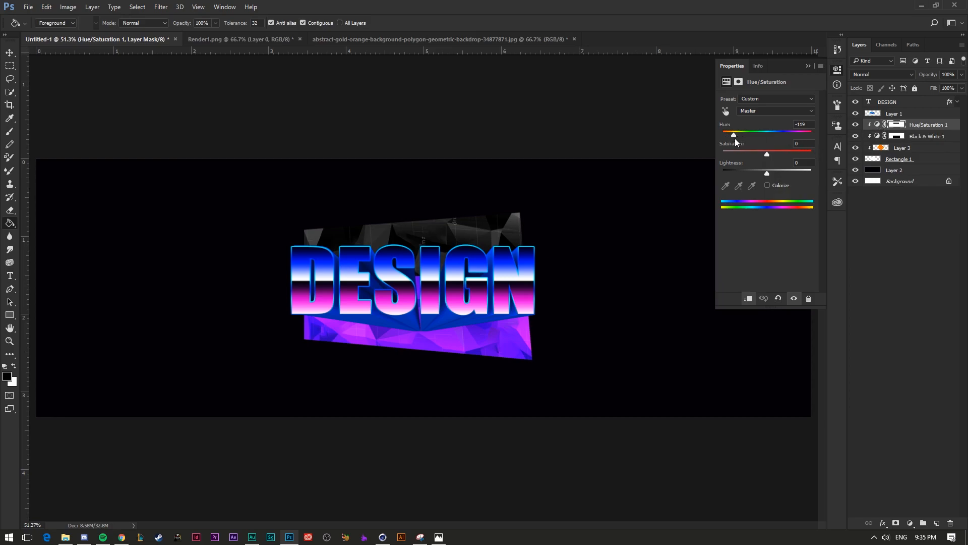
{"action": "left_click_drag", "start_coordinate": [732, 136], "coordinate": [733, 131]}
{"action": "left_click_drag", "start_coordinate": [735, 135], "coordinate": [732, 135]}
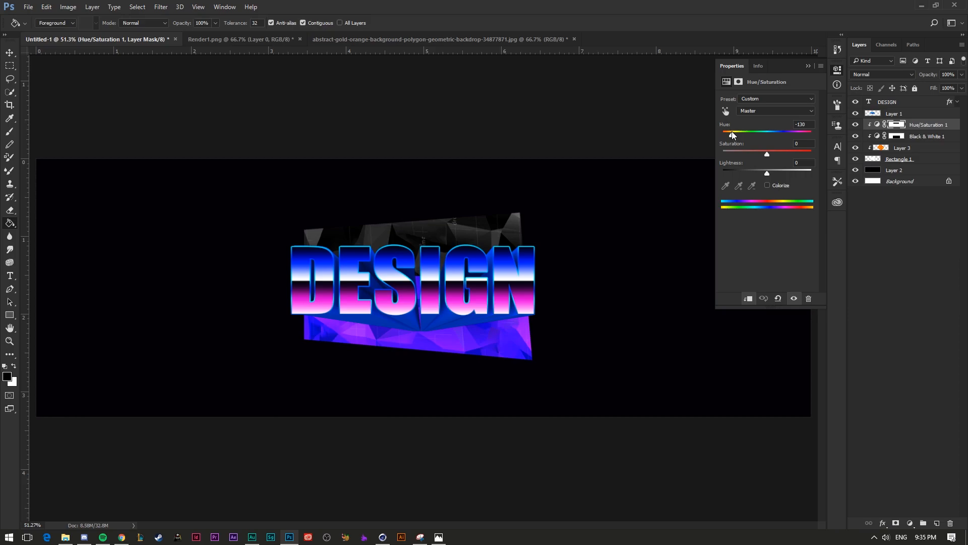
{"action": "left_click_drag", "start_coordinate": [732, 135], "coordinate": [735, 135]}
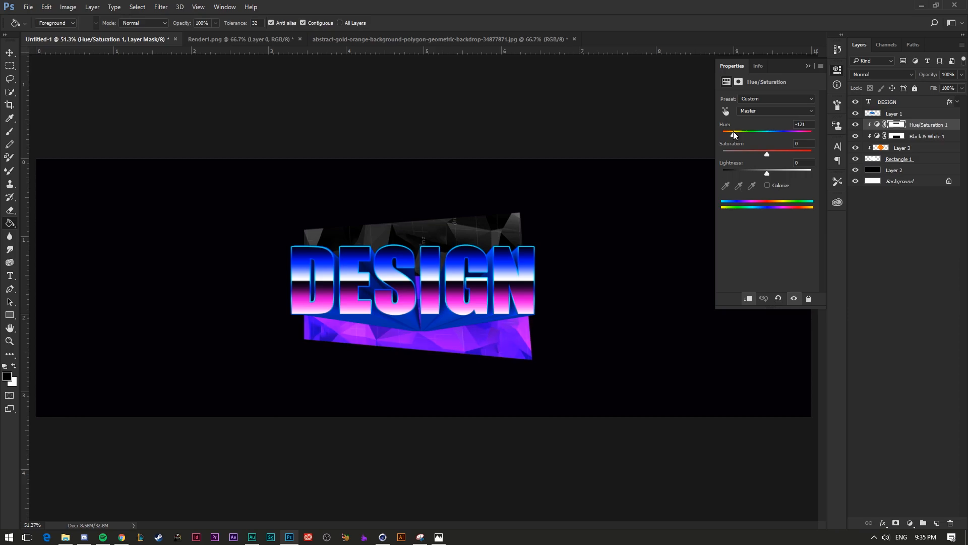
{"action": "left_click_drag", "start_coordinate": [734, 133], "coordinate": [735, 132]}
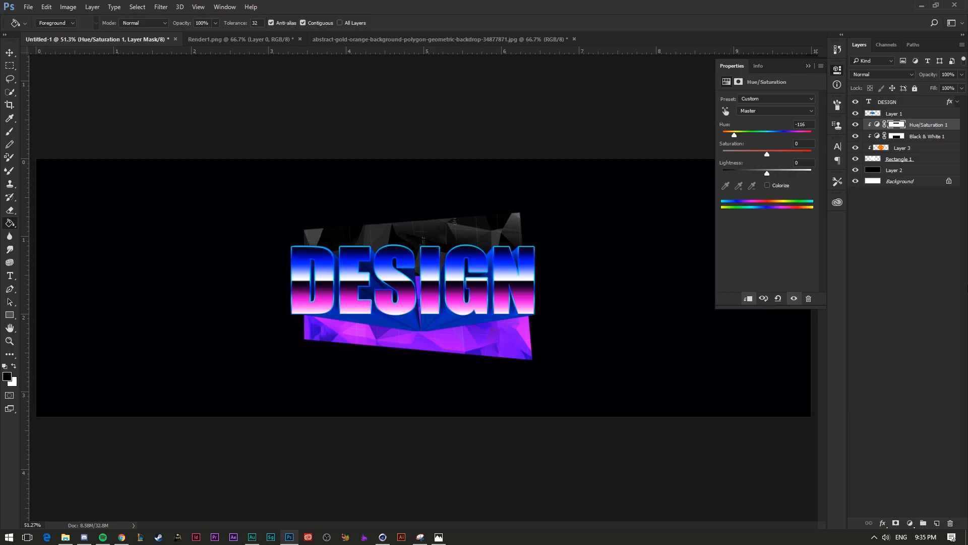
{"action": "left_click", "coordinate": [809, 66]}
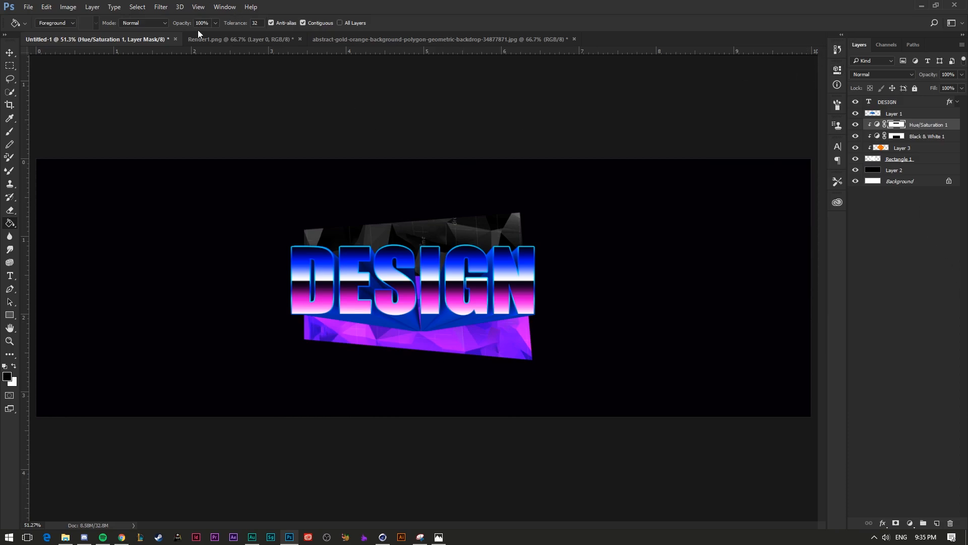
- Close Render1.png and the polygon background image without saving changes
{"action": "left_click", "coordinate": [242, 39]}
{"action": "left_click", "coordinate": [299, 39]}
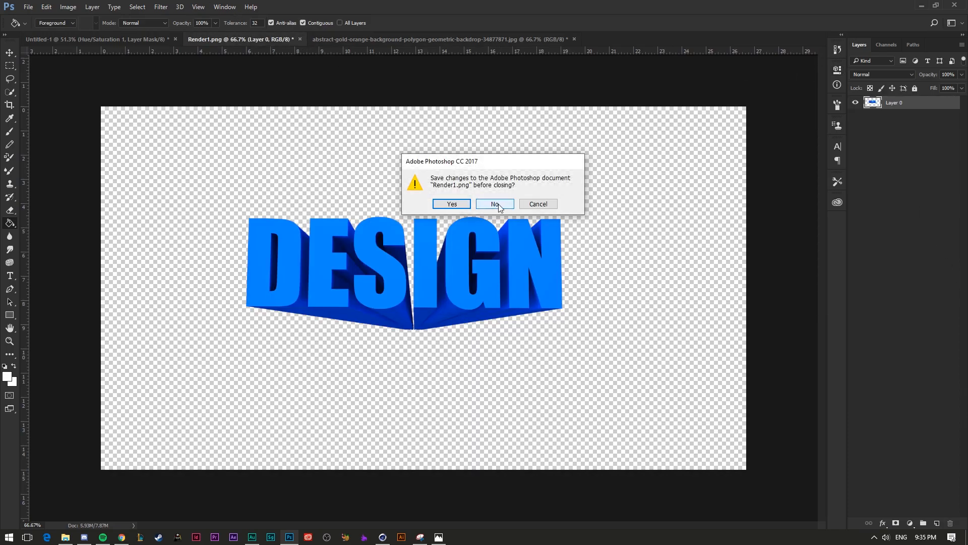
{"action": "left_click", "coordinate": [496, 204]}
{"action": "left_click", "coordinate": [355, 39]}
{"action": "left_click", "coordinate": [449, 39]}
{"action": "left_click", "coordinate": [494, 204]}
- Open Render2.png from the Tutorial 1 folder on the Desktop
{"action": "left_click", "coordinate": [28, 6]}
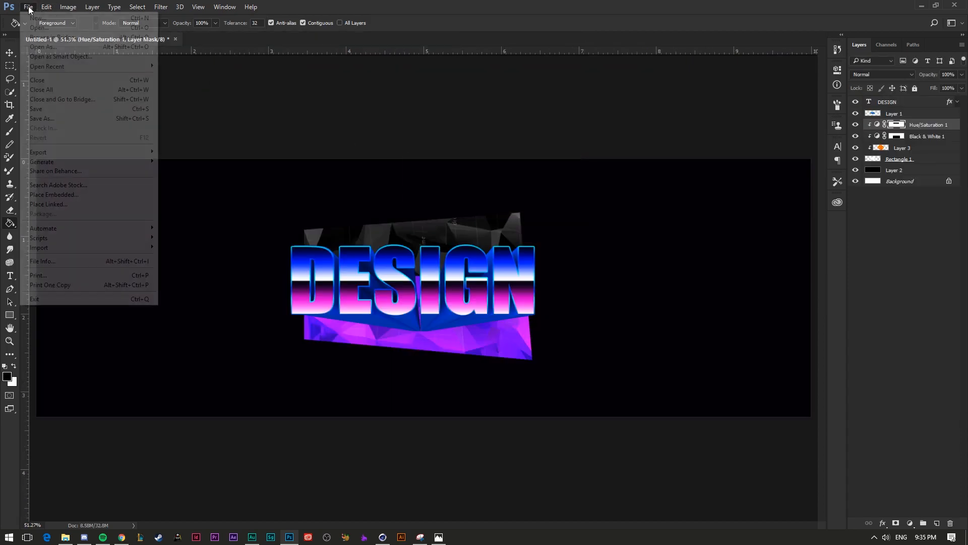
{"action": "left_click", "coordinate": [43, 29]}
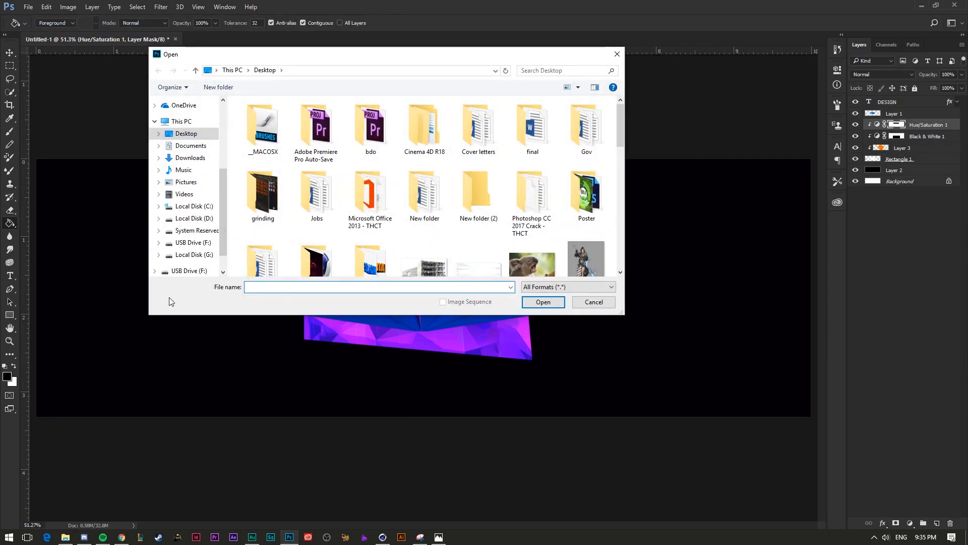
{"action": "scroll", "coordinate": [410, 188], "scroll_direction": "down", "scroll_amount": 2}
{"action": "scroll", "coordinate": [304, 199], "scroll_direction": "down", "scroll_amount": 2}
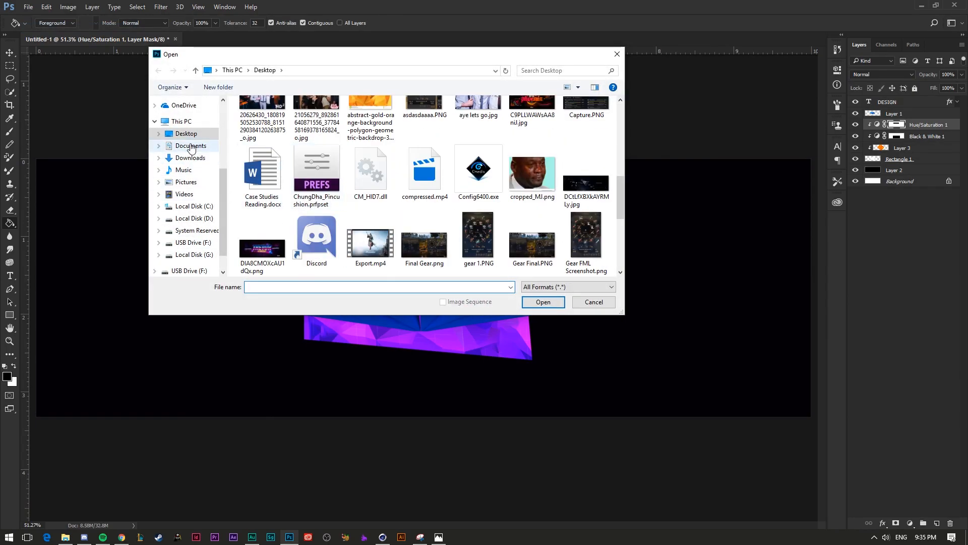
{"action": "scroll", "coordinate": [350, 177], "scroll_direction": "up", "scroll_amount": 4}
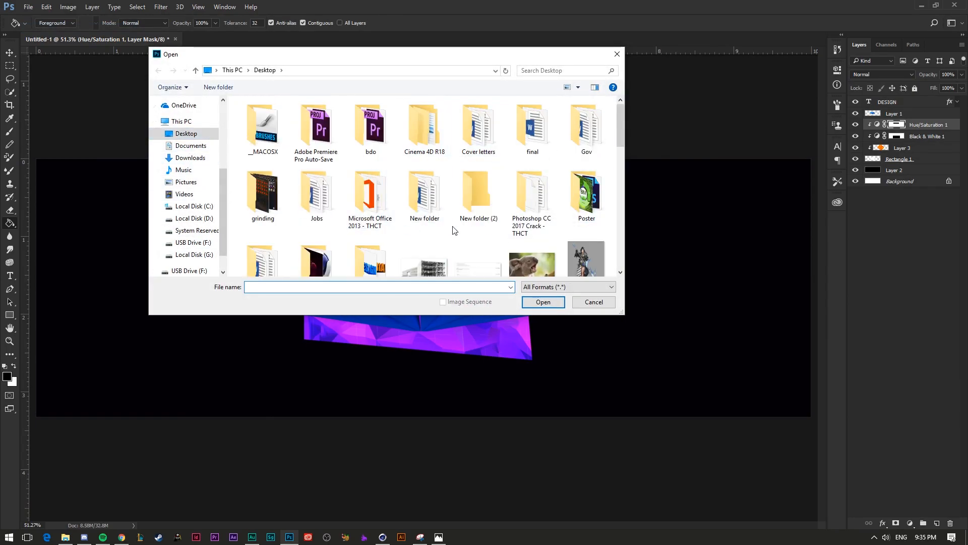
{"action": "scroll", "coordinate": [396, 217], "scroll_direction": "down", "scroll_amount": 1}
{"action": "double_click", "coordinate": [368, 255]}
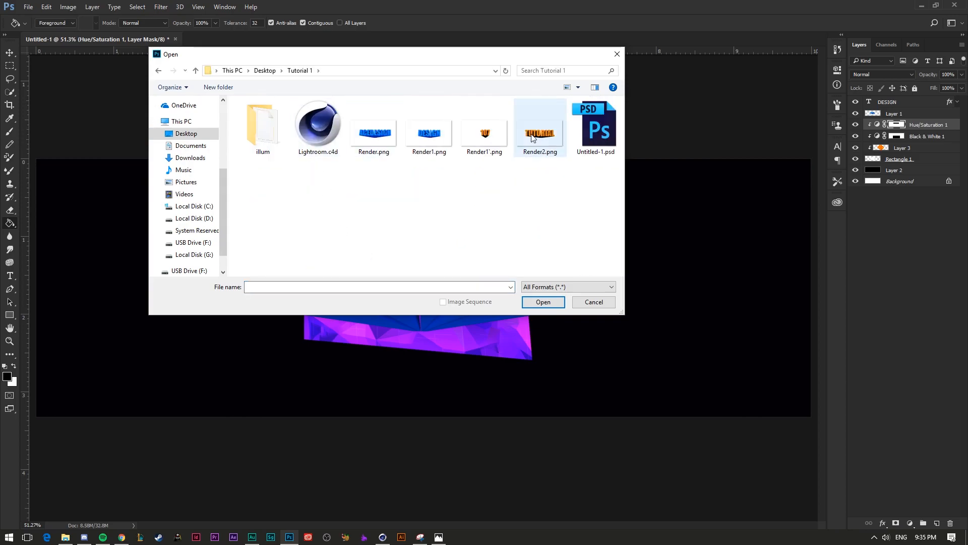
{"action": "double_click", "coordinate": [544, 146]}
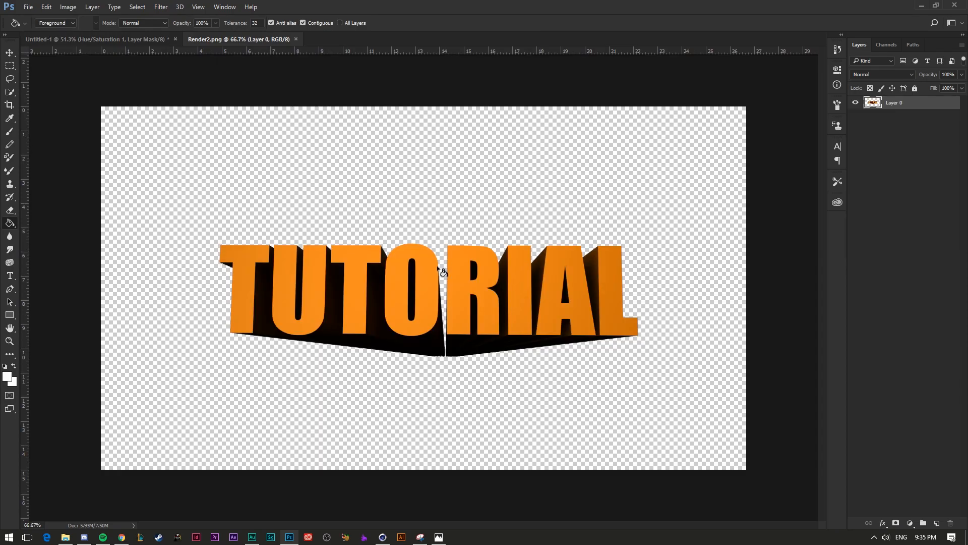
- Try bringing the TUTORIAL render into the title document below DESIGN, scaled to about 39%
{"action": "key", "text": "v"}
{"action": "mouse_move", "coordinate": [429, 293]}
{"action": "left_mouse_down"}
{"action": "mouse_move", "coordinate": [164, 45]}
{"action": "mouse_move", "coordinate": [107, 44]}
{"action": "mouse_move", "coordinate": [356, 313]}
{"action": "mouse_move", "coordinate": [416, 360]}
{"action": "mouse_move", "coordinate": [468, 377]}
{"action": "left_mouse_up"}
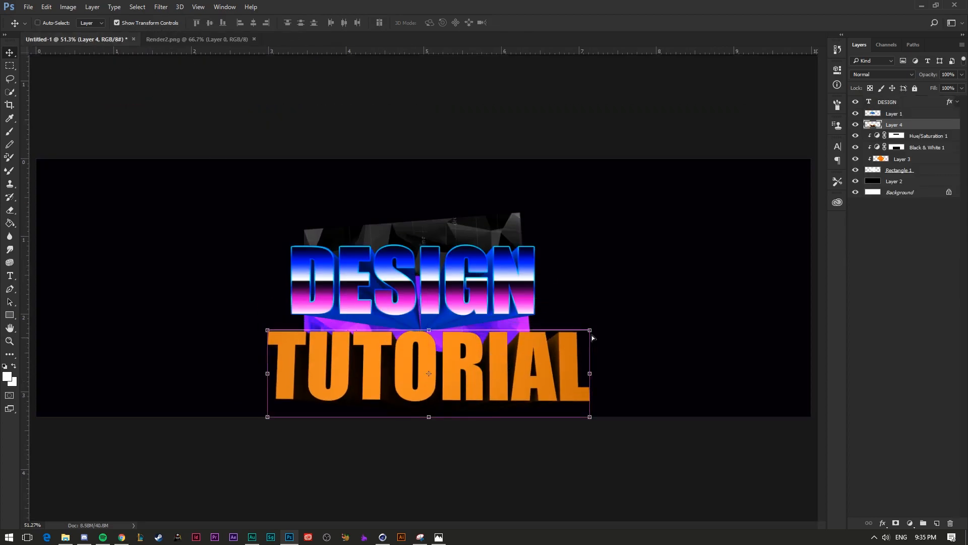
{"action": "left_click_drag", "start_coordinate": [590, 330], "coordinate": [458, 345]}
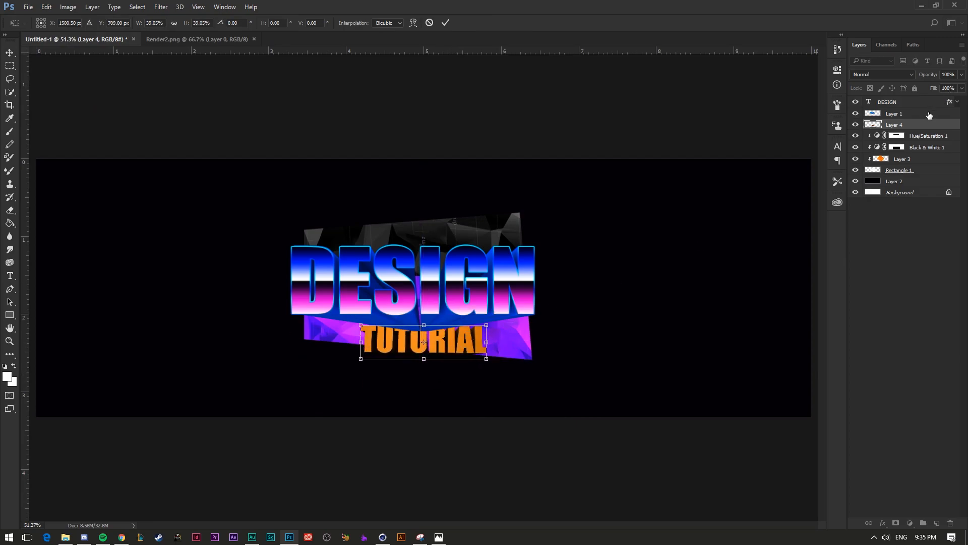
{"action": "key", "text": "Return"}
- Try moving the TUTORIAL layer above DESIGN, scaling it to about 79% and placing it directly beneath the DESIGN lettering
{"action": "left_click_drag", "start_coordinate": [908, 124], "coordinate": [908, 100]}
{"action": "key", "text": "ctrl+t"}
{"action": "left_click_drag", "start_coordinate": [459, 343], "coordinate": [470, 317]}
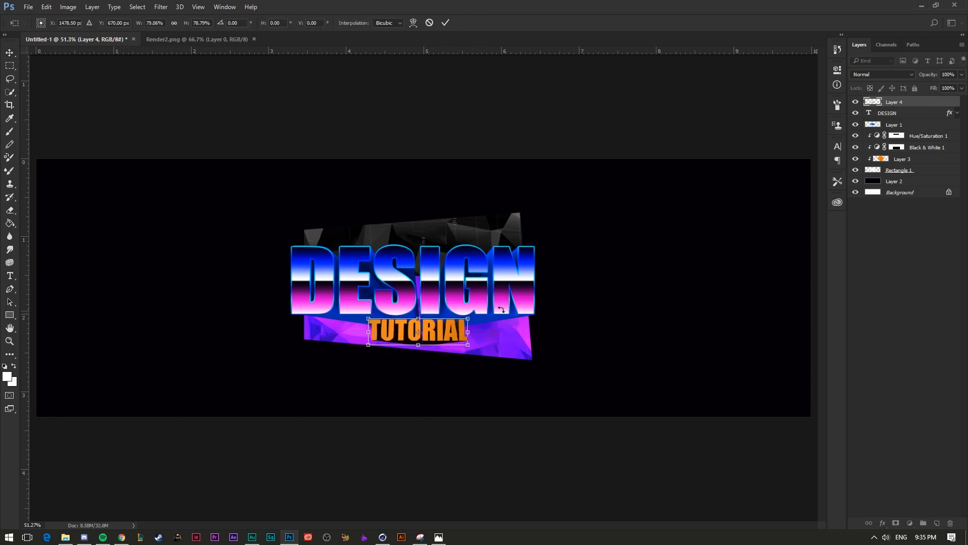
{"action": "key", "text": "Return"}
{"action": "left_click", "coordinate": [524, 87]}
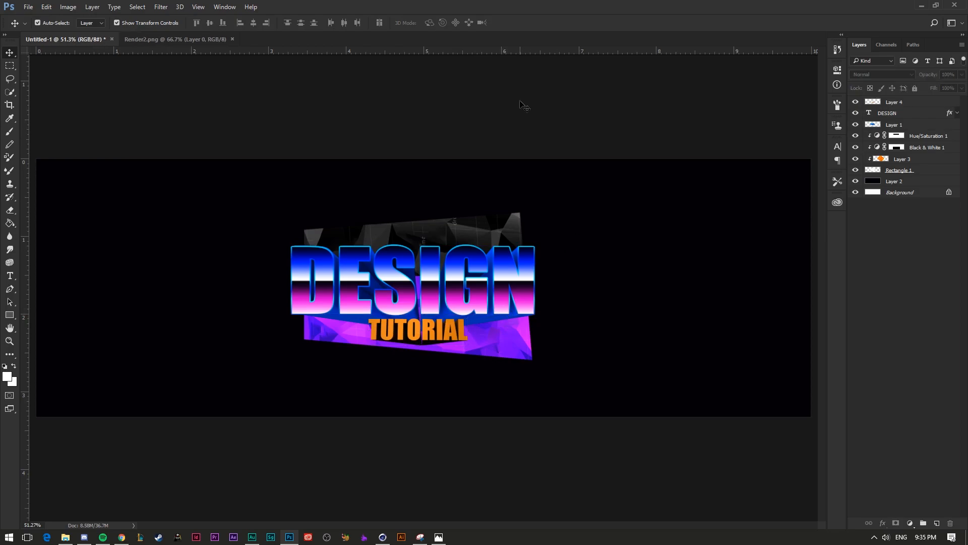
{"action": "left_click", "coordinate": [429, 336]}
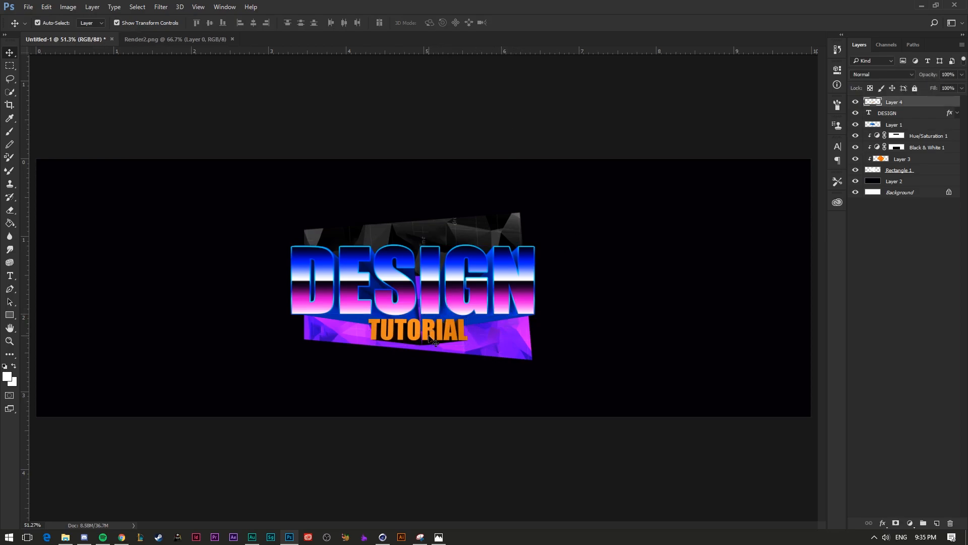
- Switch to Cinema 4D and orbit the view to a more frontal angle on the TUTORIAL text, hiding most of its underside
{"action": "left_click", "coordinate": [382, 539]}
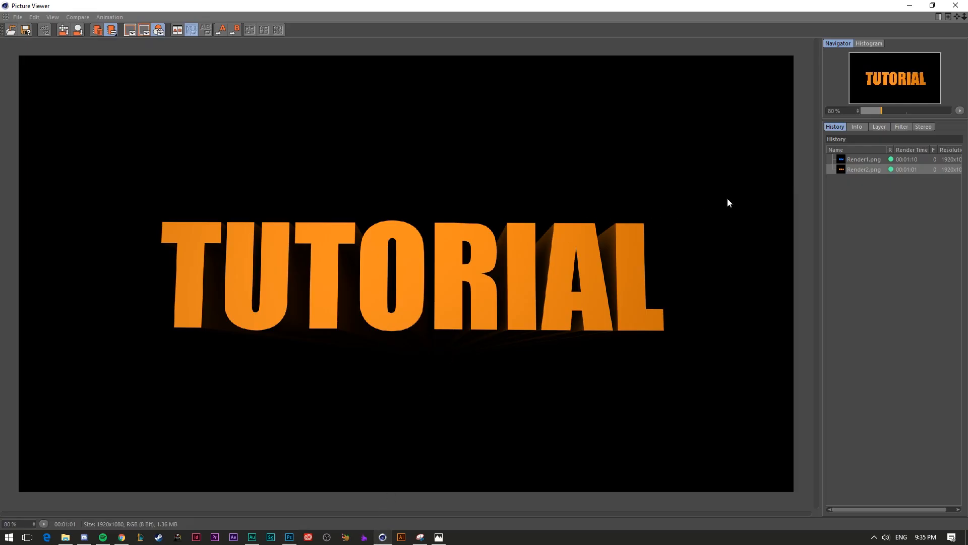
{"action": "left_click", "coordinate": [933, 5]}
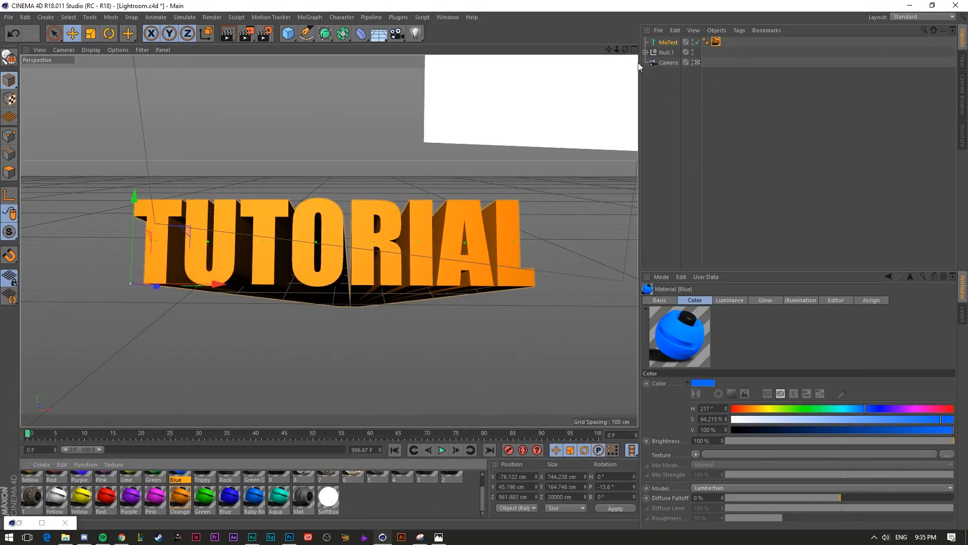
{"action": "left_click_drag", "start_coordinate": [625, 50], "coordinate": [626, 68]}
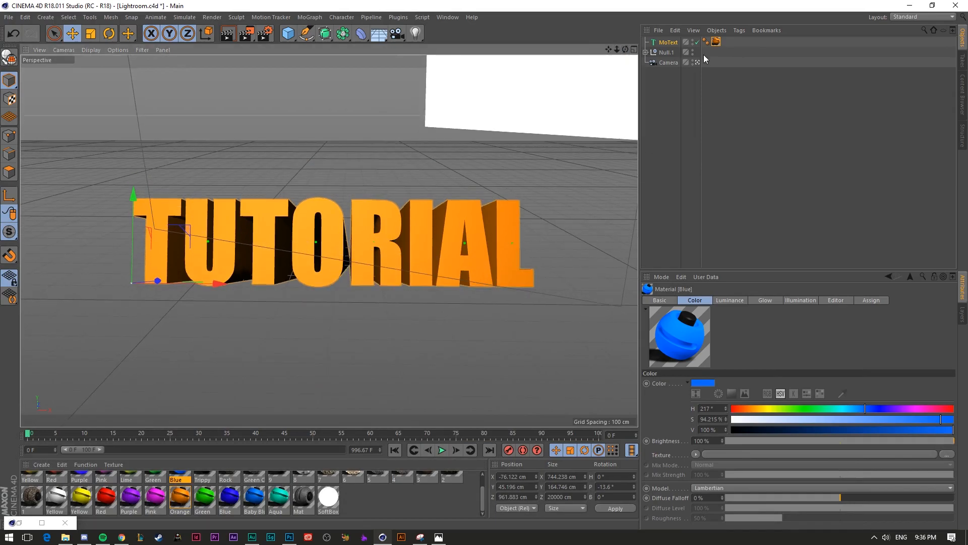
{"action": "mouse_move", "coordinate": [626, 50]}
{"action": "left_mouse_down"}
{"action": "mouse_move", "coordinate": [625, 36]}
{"action": "mouse_move", "coordinate": [626, 54]}
{"action": "mouse_move", "coordinate": [636, 51]}
{"action": "left_mouse_up"}
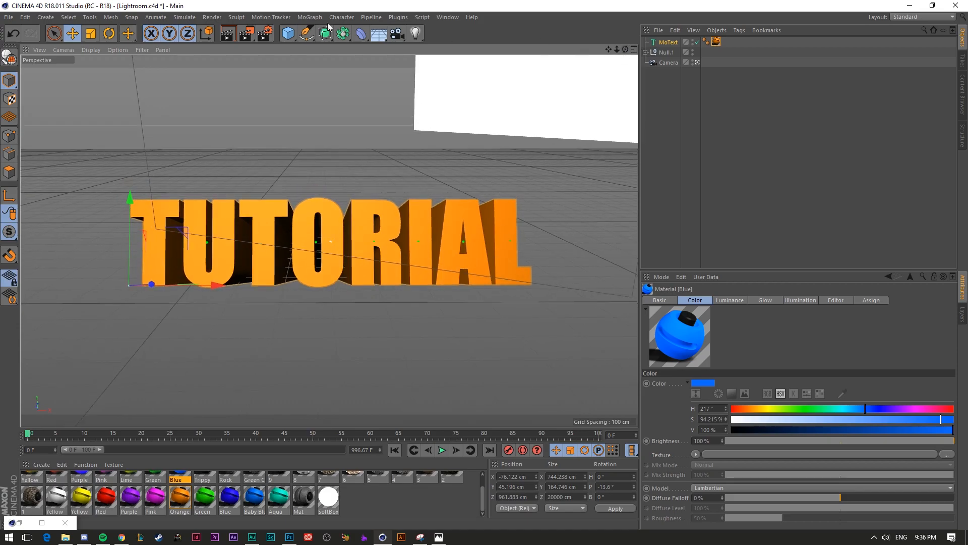
- Render the TUTORIAL text to the Picture Viewer, overwriting Render2.png
{"action": "left_click", "coordinate": [247, 33]}
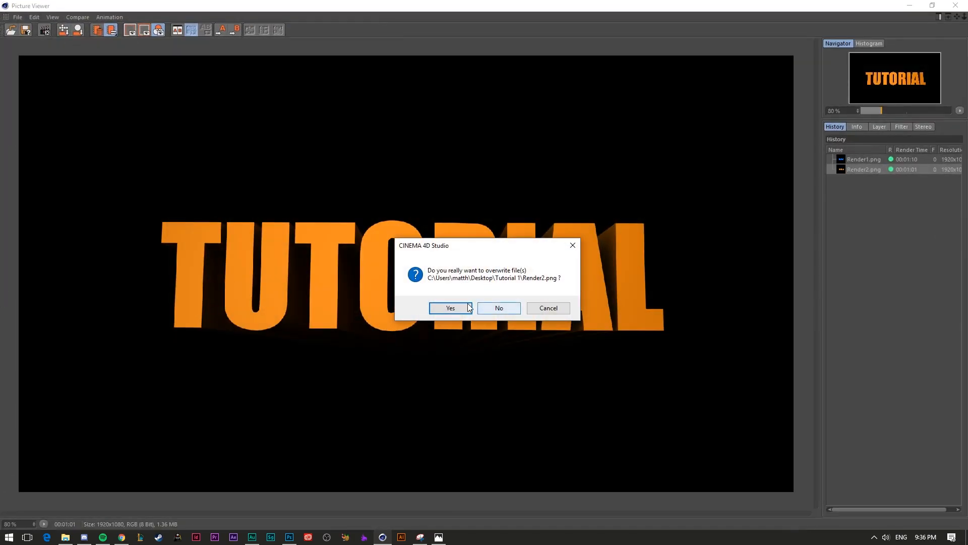
{"action": "left_click", "coordinate": [469, 308]}
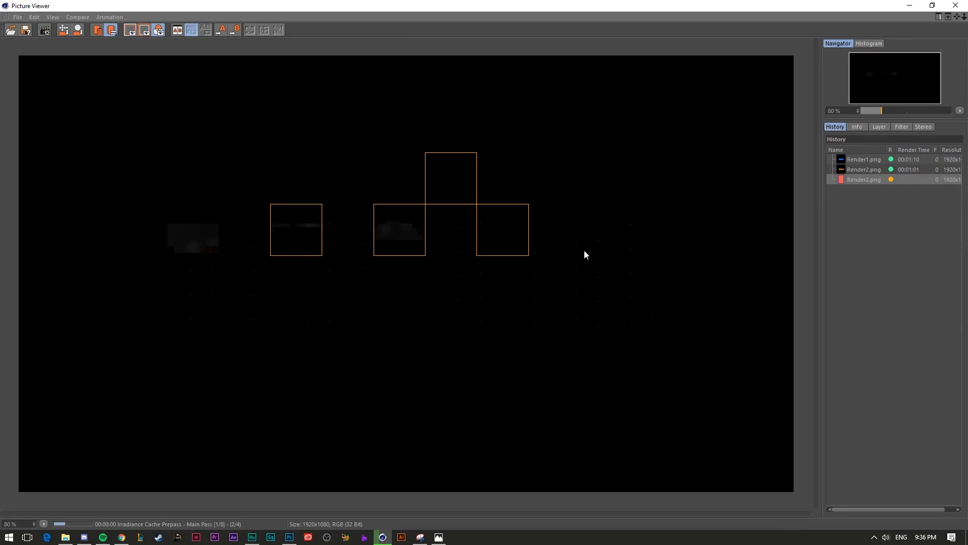
{"action": "left_click", "coordinate": [909, 6]}
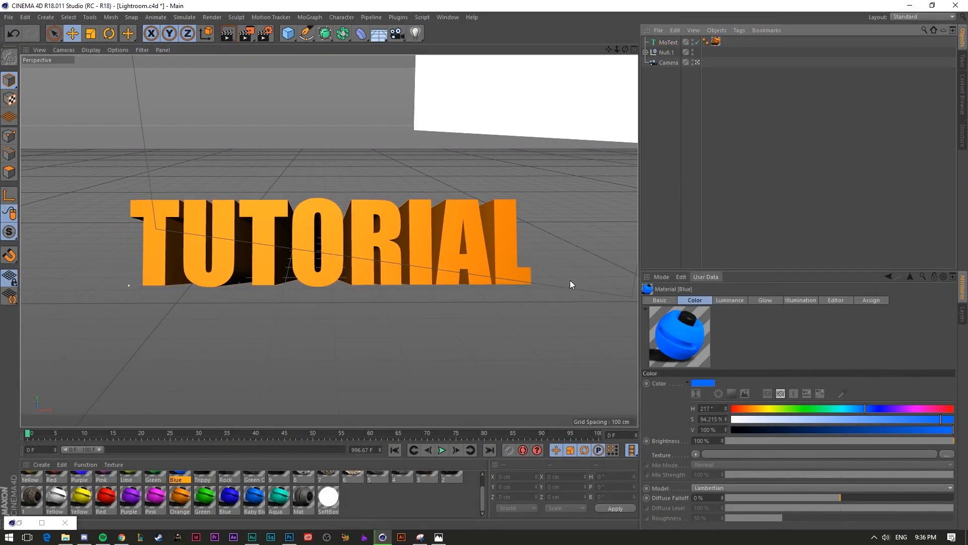
- Switch back to Photoshop and delete the TUTORIAL layer from the title document
{"action": "key", "text": "alt+Tab"}
{"action": "key", "text": "Delete"}
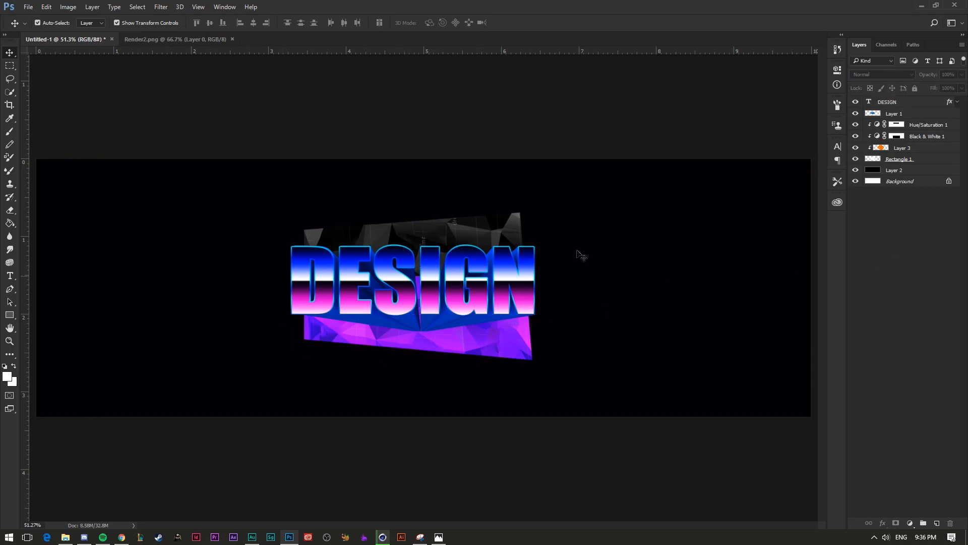
{"action": "left_click", "coordinate": [917, 147]}
{"action": "left_click", "coordinate": [926, 161]}
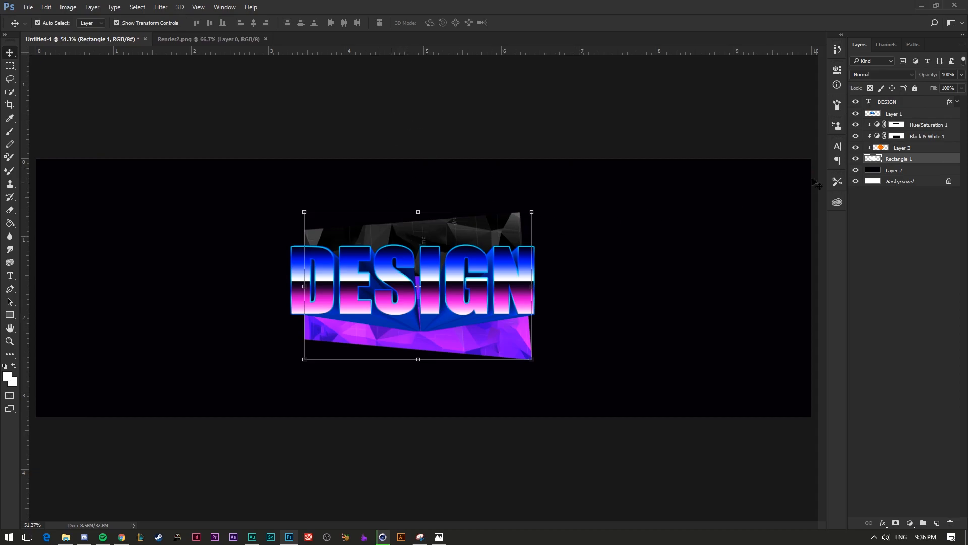
{"action": "left_click", "coordinate": [364, 157]}
- Set the Eraser brush size to 200 px
{"action": "key", "text": "e"}
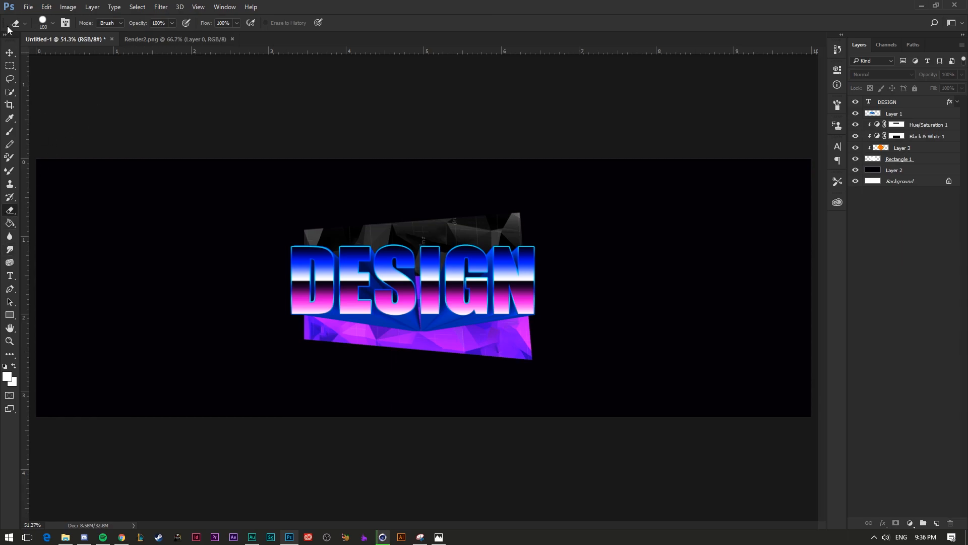
{"action": "left_click", "coordinate": [52, 24]}
{"action": "left_click", "coordinate": [104, 42]}
{"action": "type", "text": "200"}
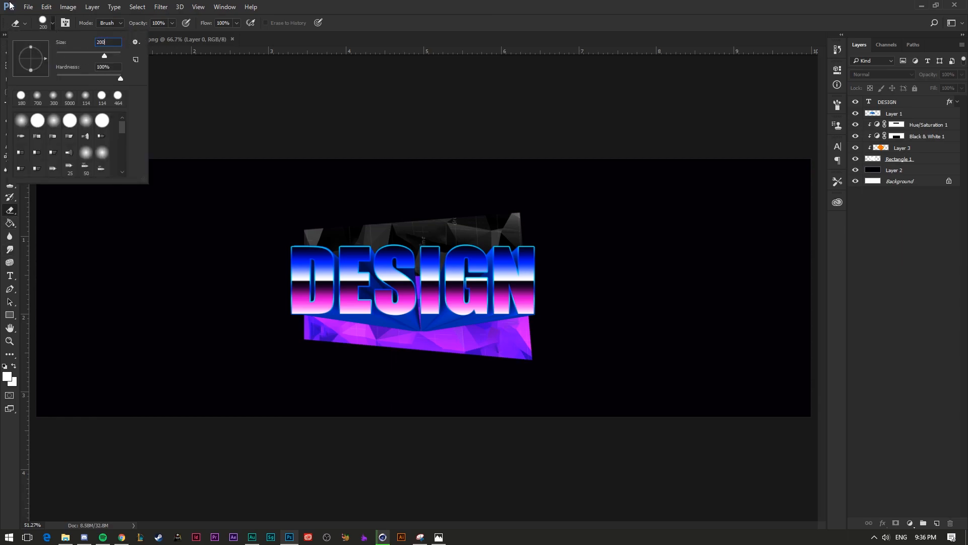
{"action": "key", "text": "Return"}
{"action": "left_click", "coordinate": [275, 213]}
{"action": "left_click", "coordinate": [464, 204]}
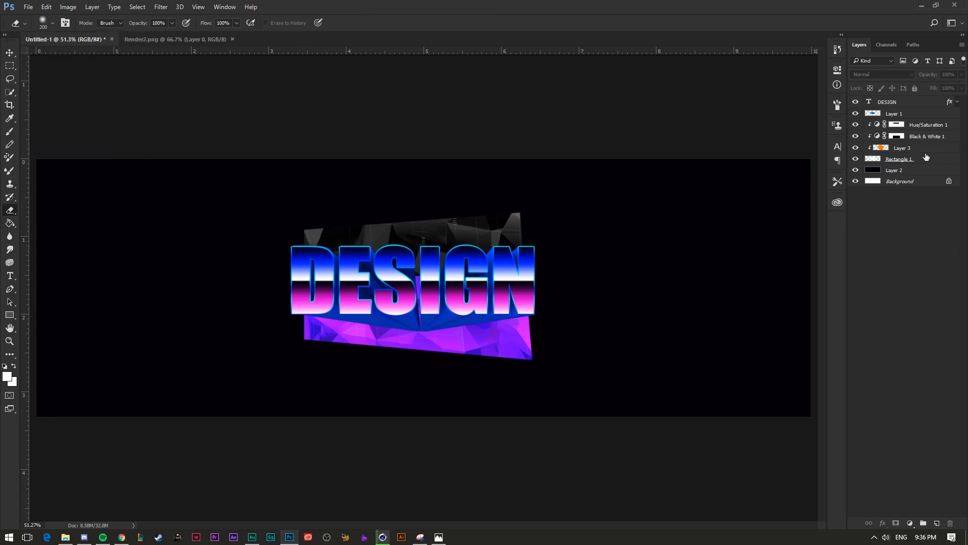
- Erase the upper-left corner of the Rectangle 1 backing shape and set the Eraser hardness to 0%
{"action": "key", "text": "ctrl+z"}
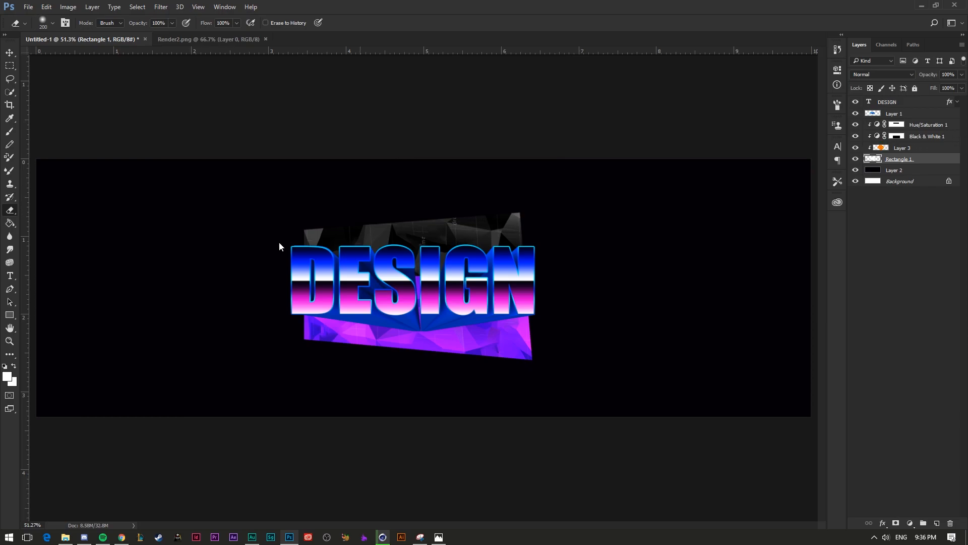
{"action": "left_click", "coordinate": [267, 206]}
{"action": "left_click", "coordinate": [268, 214]}
{"action": "left_click", "coordinate": [53, 23]}
{"action": "left_click_drag", "start_coordinate": [89, 79], "coordinate": [38, 83]}
{"action": "key", "text": "Return"}
- Set the Eraser size to 500 px and softly fade the upper edge of the Rectangle 1 shape toward its right end
{"action": "left_click", "coordinate": [54, 25]}
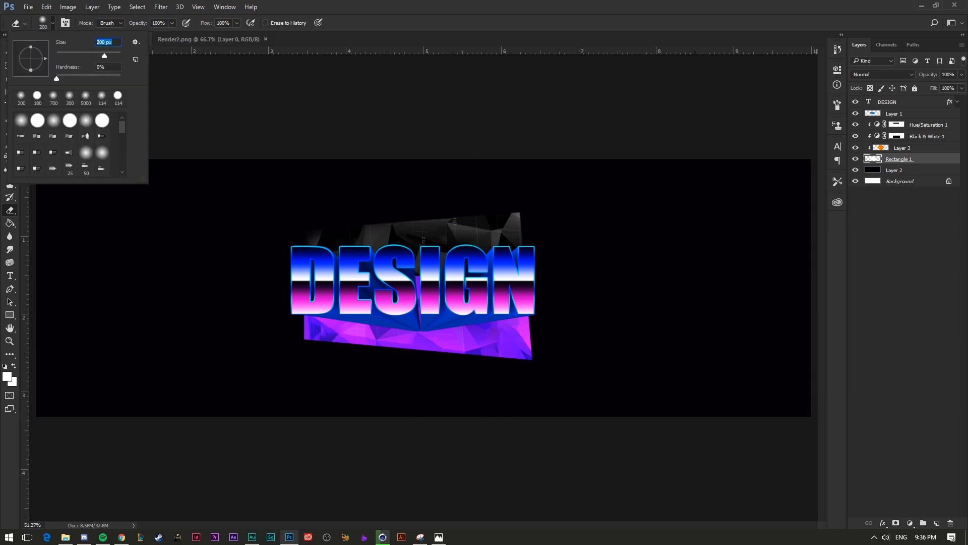
{"action": "type", "text": "500"}
{"action": "key", "text": "Return"}
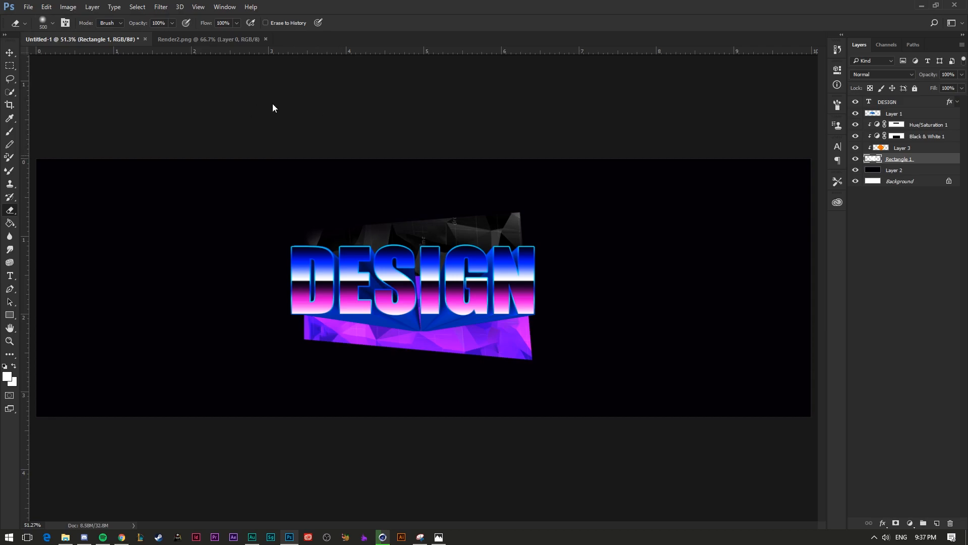
{"action": "left_click_drag", "start_coordinate": [518, 112], "coordinate": [530, 150]}
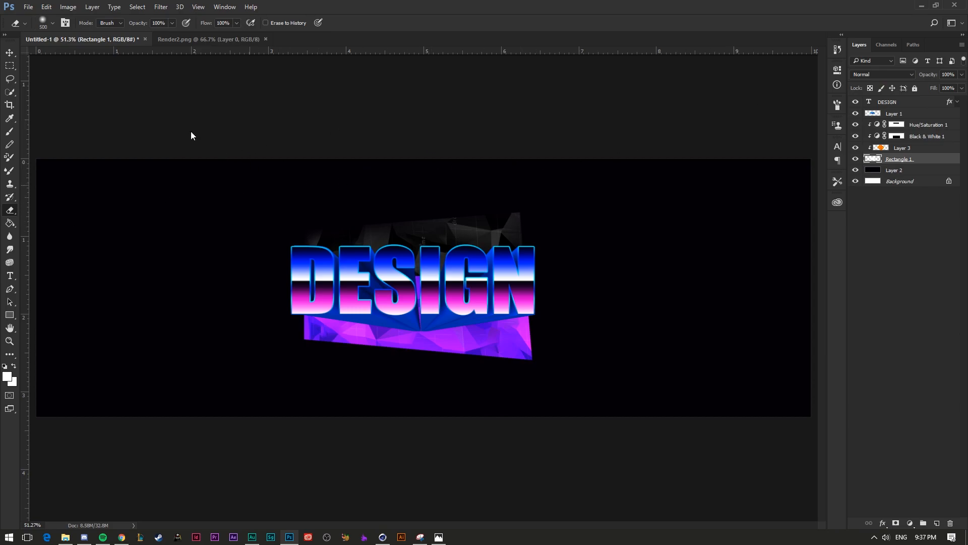
{"action": "key", "text": "m"}
{"action": "left_click_drag", "start_coordinate": [270, 196], "coordinate": [568, 284]}
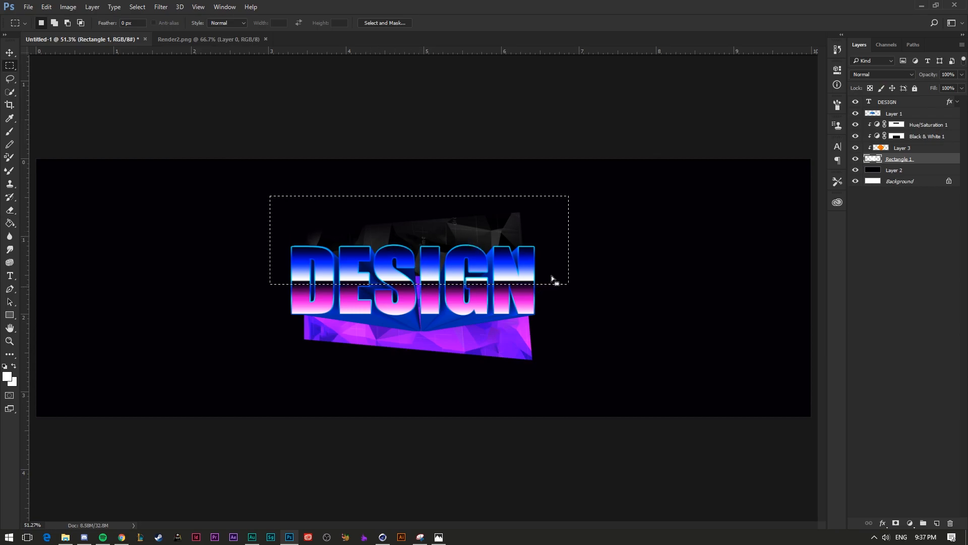
{"action": "left_click", "coordinate": [961, 76]}
{"action": "mouse_move", "coordinate": [960, 87]}
{"action": "left_mouse_down"}
{"action": "mouse_move", "coordinate": [906, 92]}
{"action": "mouse_move", "coordinate": [962, 87]}
{"action": "left_mouse_up"}
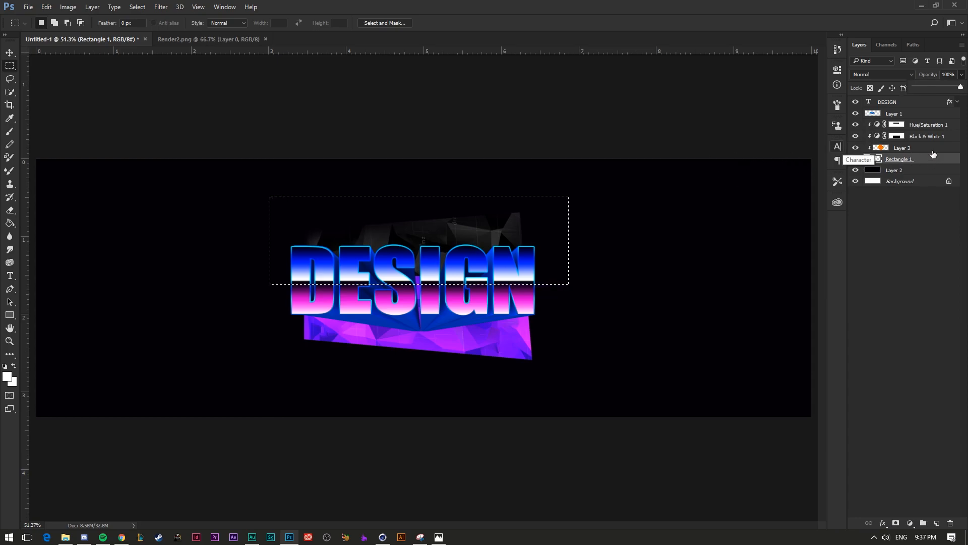
{"action": "key", "text": "ctrl+j"}
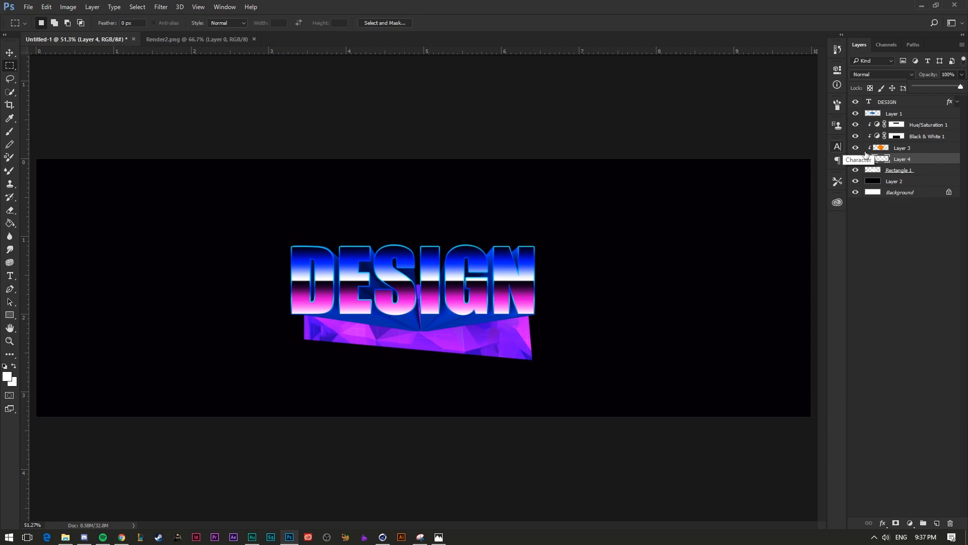
{"action": "key", "text": "ctrl+t"}
{"action": "left_click_drag", "start_coordinate": [484, 294], "coordinate": [483, 254]}
{"action": "key", "text": "Return"}
{"action": "right_click", "coordinate": [937, 160]}
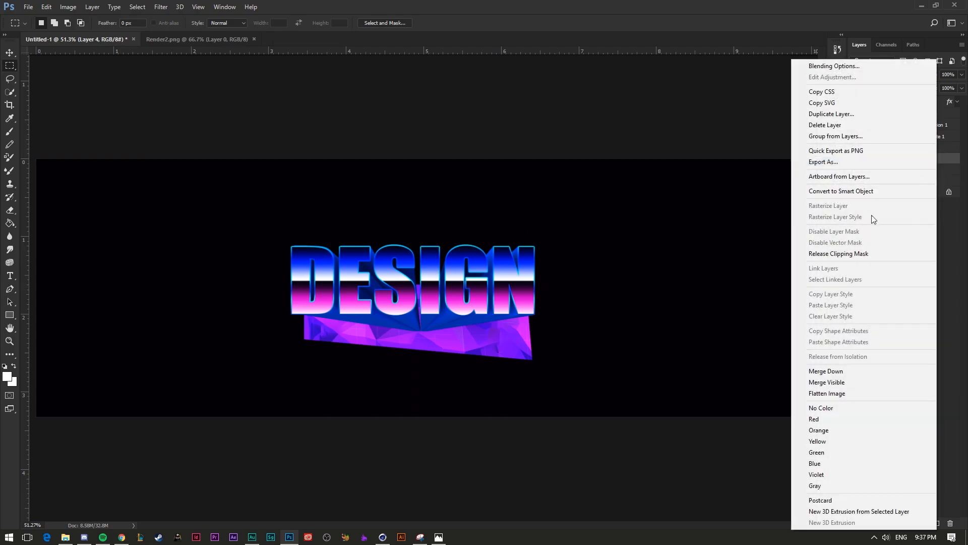
{"action": "left_click", "coordinate": [839, 254]}
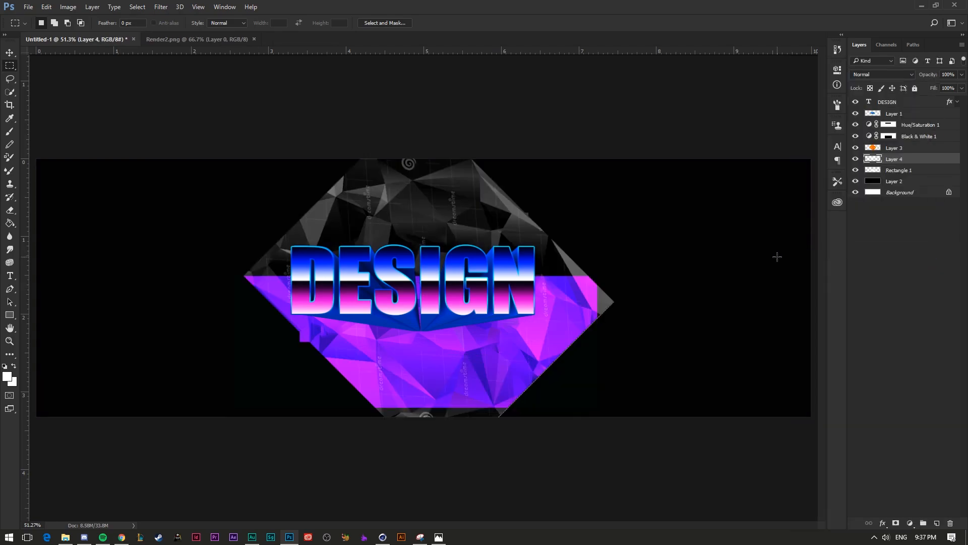
{"action": "key", "text": "ctrl+alt+z"}
{"action": "key", "text": "ctrl+alt+z"}
{"action": "key", "text": "ctrl+alt+z"}
{"action": "key", "text": "ctrl+alt+z"}
{"action": "key", "text": "ctrl+alt+z"}
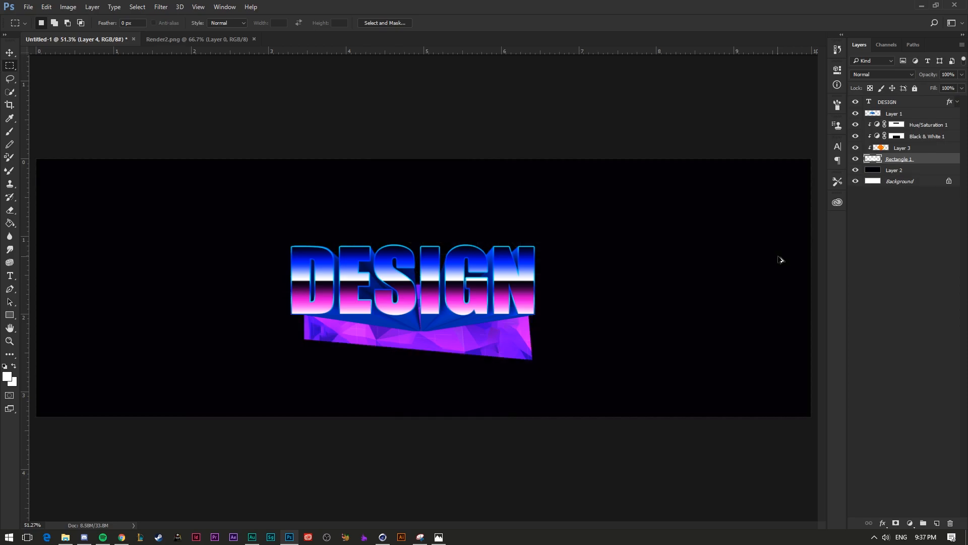
{"action": "left_click", "coordinate": [700, 116]}
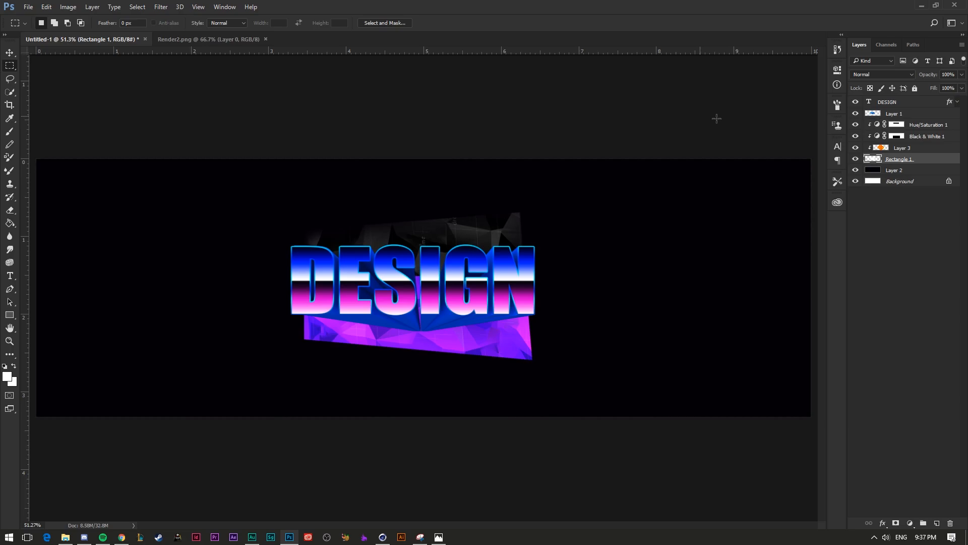
- Duplicate Rectangle 1 with its three clipped layers, merge the duplicates into one layer, and delete that copy's purple lower half
{"action": "left_click", "coordinate": [927, 126], "text": "shift"}
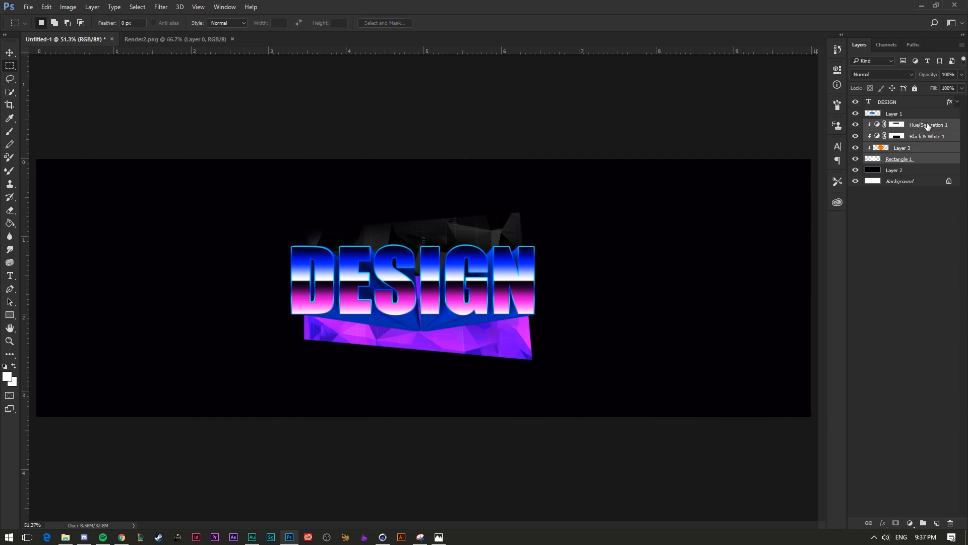
{"action": "key", "text": "ctrl+j"}
{"action": "key", "text": "ctrl+e"}
{"action": "left_click_drag", "start_coordinate": [545, 392], "coordinate": [222, 274]}
{"action": "key", "text": "ctrl+d"}
{"action": "left_click", "coordinate": [963, 74]}
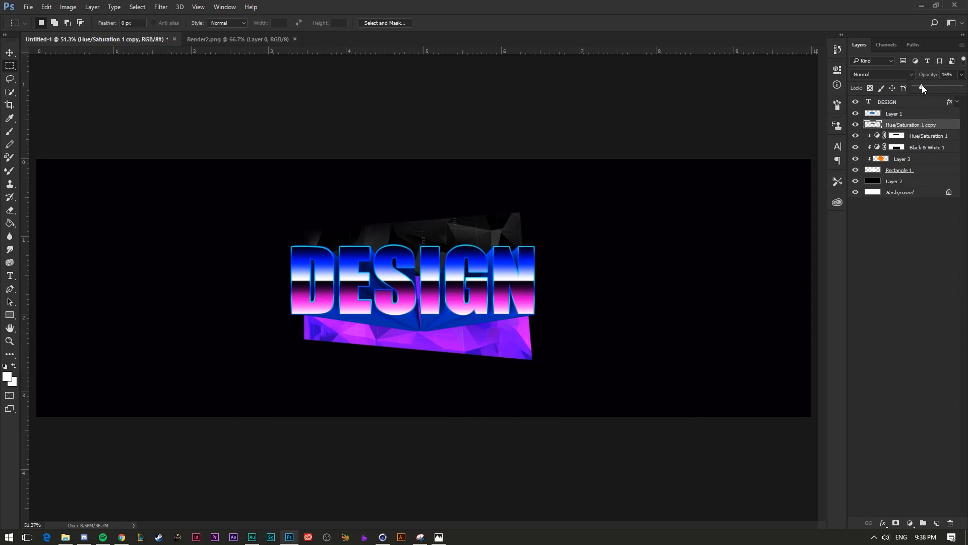
- Delete the dark upper part of the original Rectangle 1 shape using a rectangular selection, and clear the selection
{"action": "left_click", "coordinate": [937, 170]}
{"action": "left_click_drag", "start_coordinate": [617, 176], "coordinate": [254, 286]}
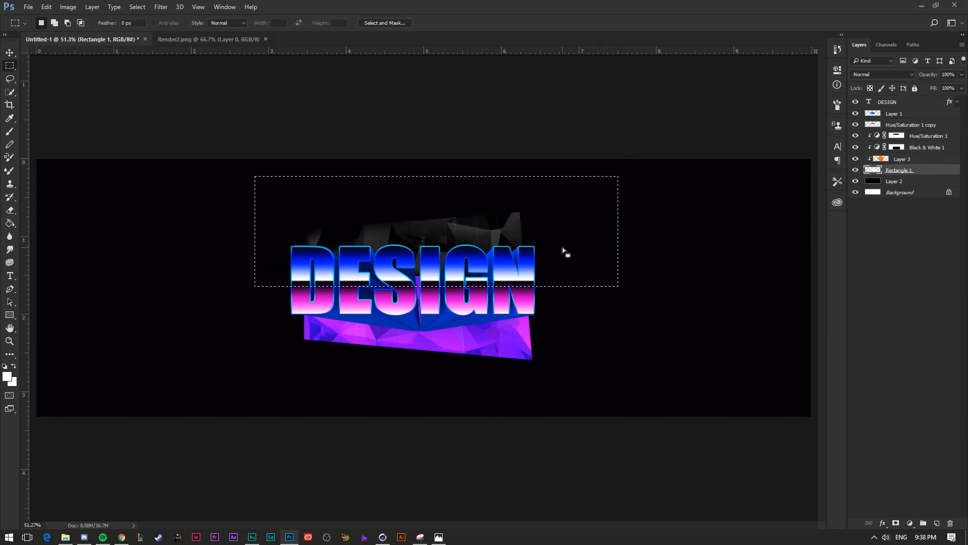
{"action": "key", "text": "ctrl+d"}
- Set the opacity of the merged Hue/Saturation 1 copy layer to 82%
{"action": "left_click", "coordinate": [920, 114]}
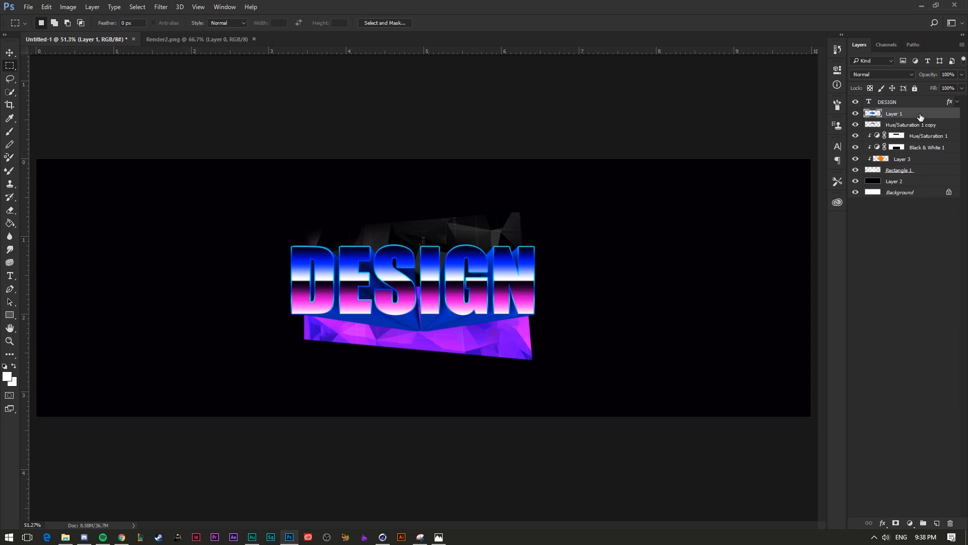
{"action": "left_click", "coordinate": [930, 124]}
{"action": "left_click", "coordinate": [961, 75]}
{"action": "mouse_move", "coordinate": [941, 88]}
{"action": "left_mouse_down"}
{"action": "mouse_move", "coordinate": [930, 86]}
{"action": "mouse_move", "coordinate": [960, 94]}
{"action": "mouse_move", "coordinate": [951, 93]}
{"action": "left_mouse_up"}
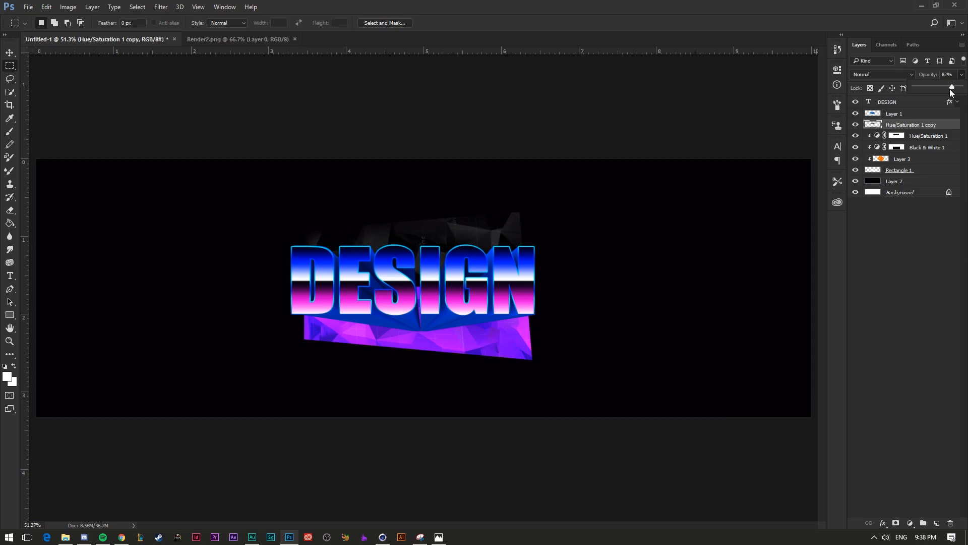
- Apply a Hue/Saturation adjustment with Lightness +5 to the Hue/Saturation 1 copy layer
{"action": "left_click", "coordinate": [929, 126]}
{"action": "key", "text": "ctrl+u"}
{"action": "left_click_drag", "start_coordinate": [646, 180], "coordinate": [650, 180]}
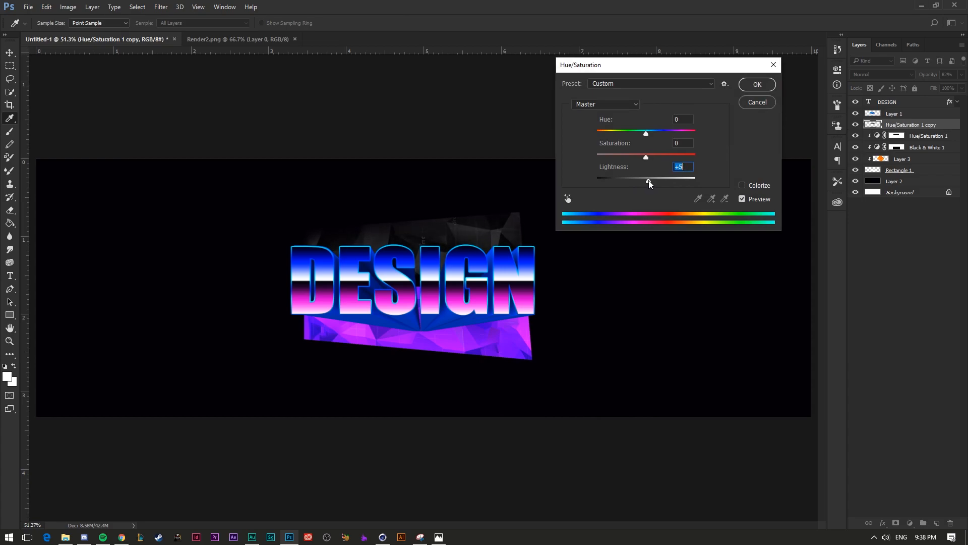
{"action": "left_click", "coordinate": [757, 86]}
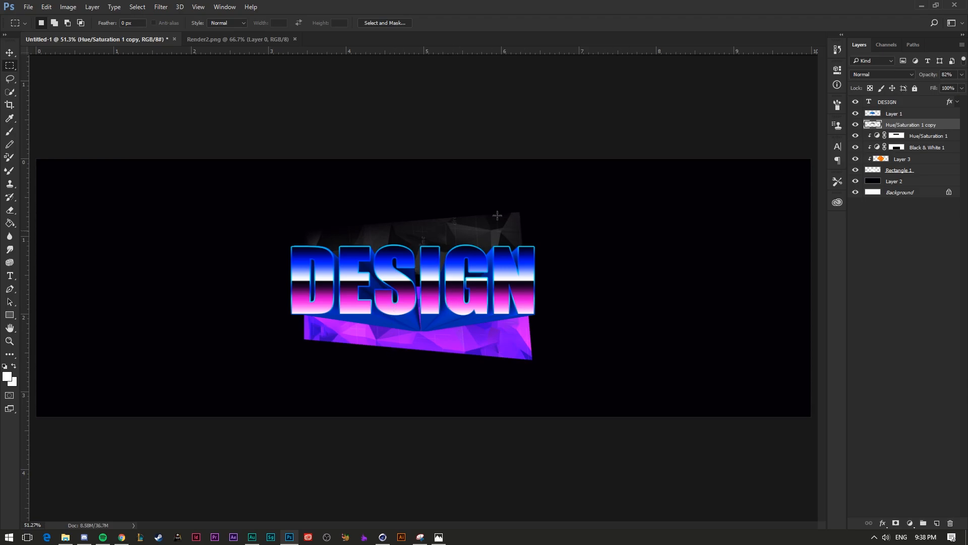
- Move the dark grey copy slightly down behind DESIGN and distort its upper-right corner slightly upward
{"action": "key", "text": "ctrl+t"}
{"action": "left_click_drag", "start_coordinate": [465, 239], "coordinate": [465, 253]}
{"action": "right_click", "coordinate": [489, 254]}
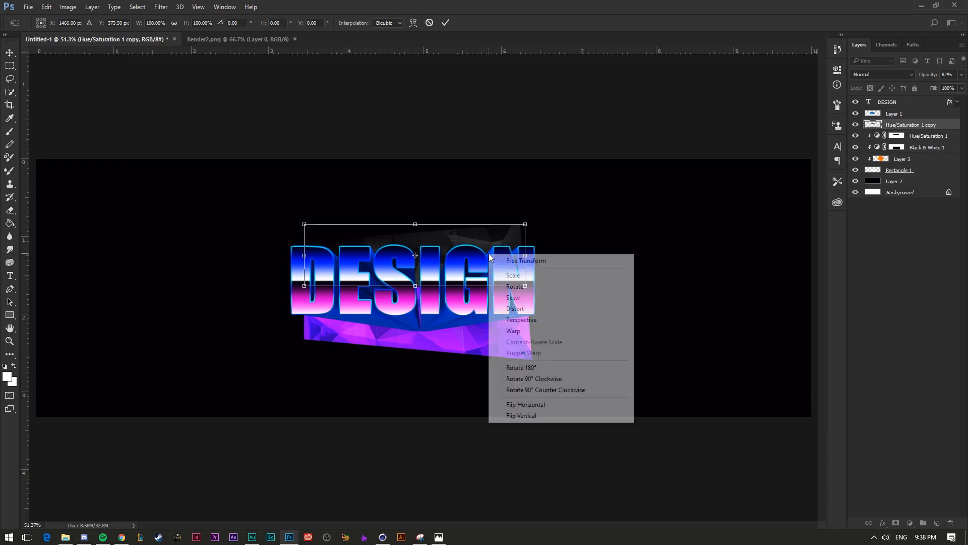
{"action": "left_click", "coordinate": [529, 309]}
{"action": "left_click_drag", "start_coordinate": [525, 225], "coordinate": [524, 221]}
{"action": "key", "text": "Return"}
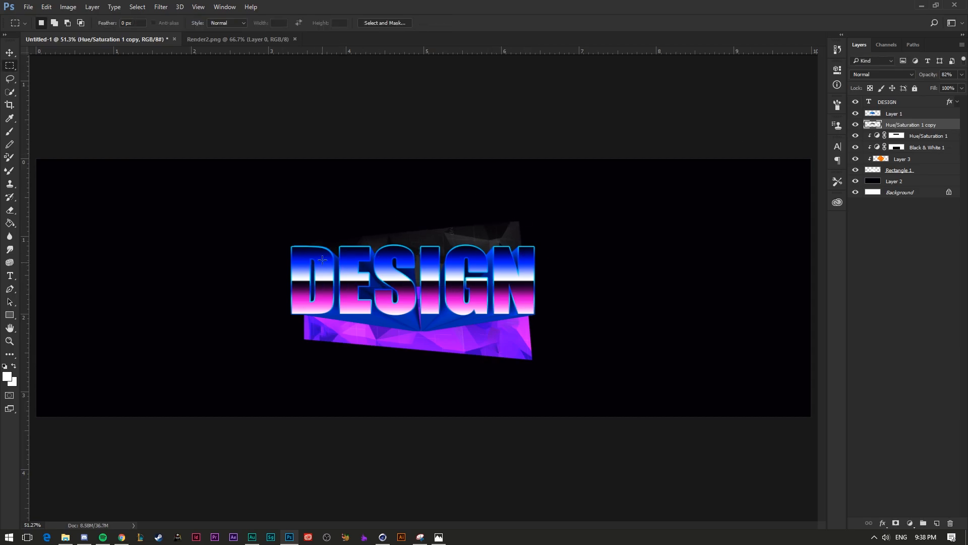
- Duplicate the Hue/Saturation 1 copy layer 17 times and merge all the copies into a single layer
{"action": "key", "text": "ctrl+j"}
{"action": "key", "text": "ctrl+j"}
{"action": "key", "text": "ctrl+j"}
{"action": "key", "text": "ctrl+j"}
{"action": "key", "text": "ctrl+j"}
{"action": "key", "text": "ctrl+j"}
{"action": "key", "text": "ctrl+j"}
{"action": "key", "text": "ctrl+j"}
{"action": "key", "text": "ctrl+j"}
{"action": "key", "text": "ctrl+j"}
{"action": "key", "text": "ctrl+j"}
{"action": "key", "text": "ctrl+j"}
{"action": "key", "text": "ctrl+j"}
{"action": "key", "text": "ctrl+j"}
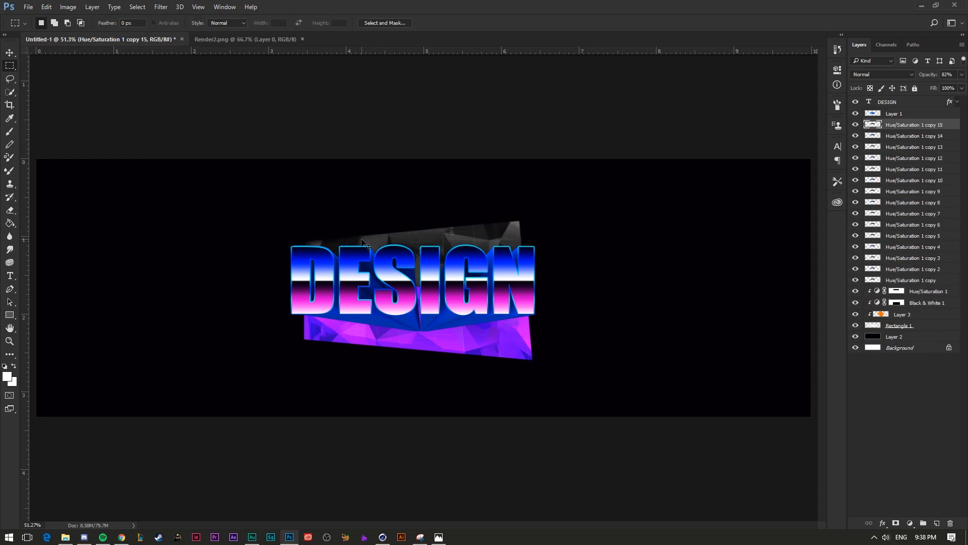
{"action": "key", "text": "ctrl+j"}
{"action": "key", "text": "ctrl+j"}
{"action": "key", "text": "ctrl+j"}
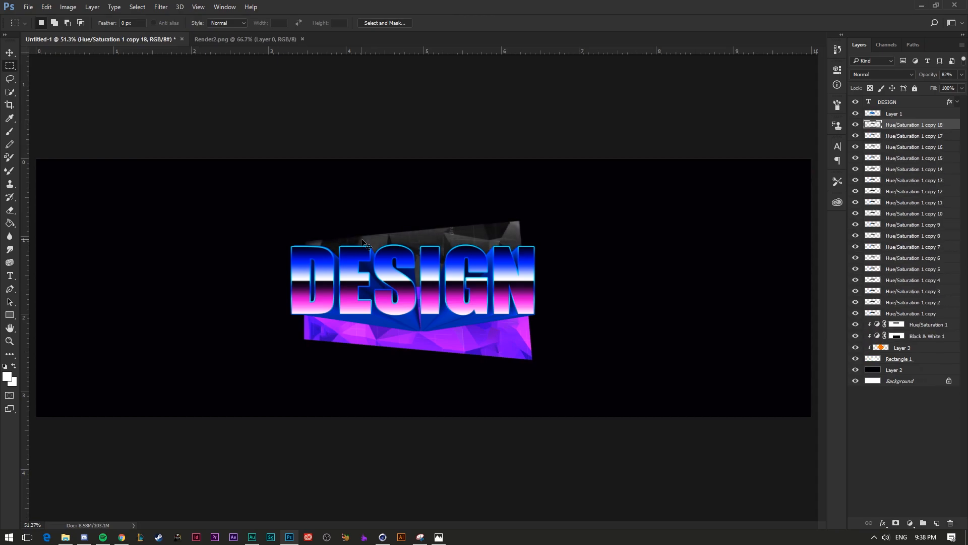
{"action": "left_click", "coordinate": [911, 313], "text": "shift"}
{"action": "key", "text": "ctrl+e"}
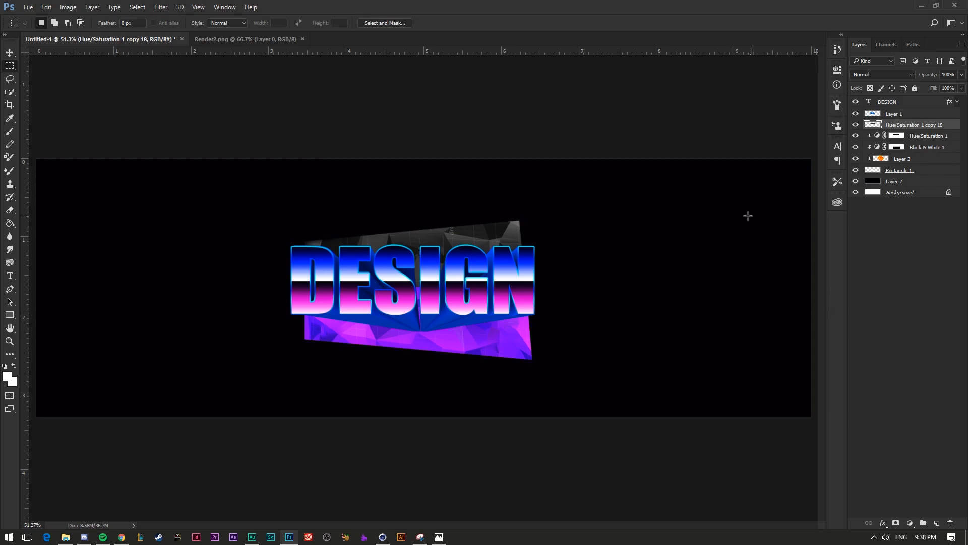
- Open the opacity setting of the merged dark grey layer
{"action": "left_click", "coordinate": [962, 88]}
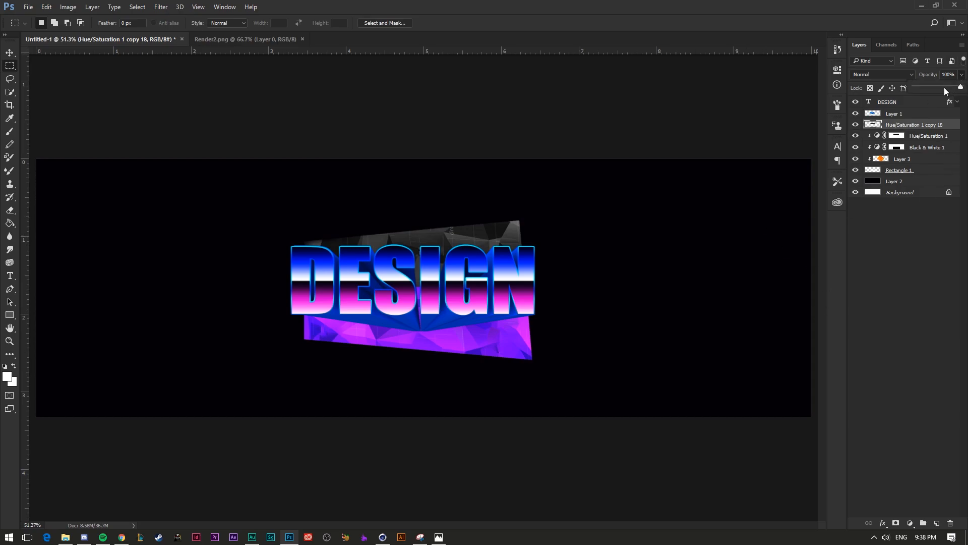
- Adjust the Hue/Saturation 1 copy 18 layer to saturation -31 and lightness -60, and lower its opacity to 90%
{"action": "left_click", "coordinate": [921, 277]}
{"action": "left_click", "coordinate": [934, 130]}
{"action": "key", "text": "ctrl+u"}
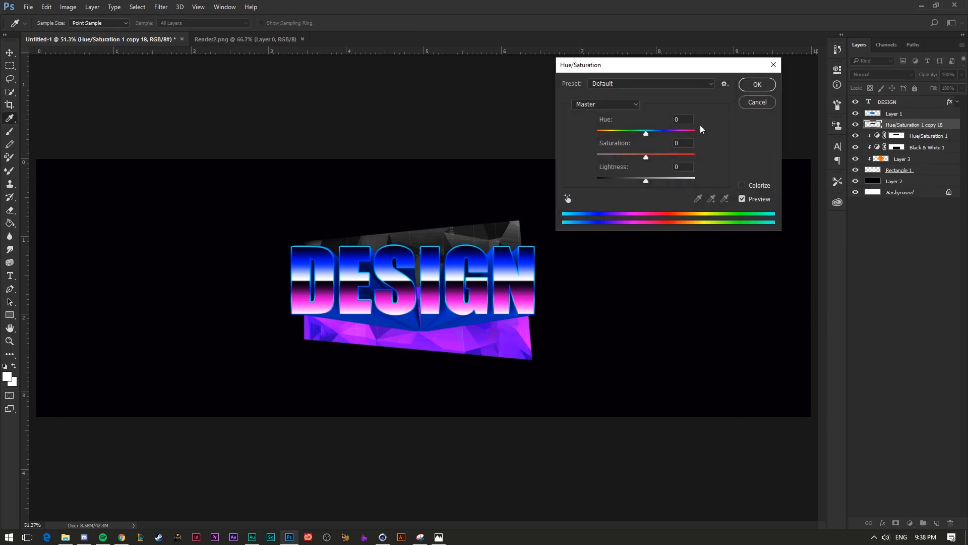
{"action": "left_click_drag", "start_coordinate": [646, 178], "coordinate": [618, 177]}
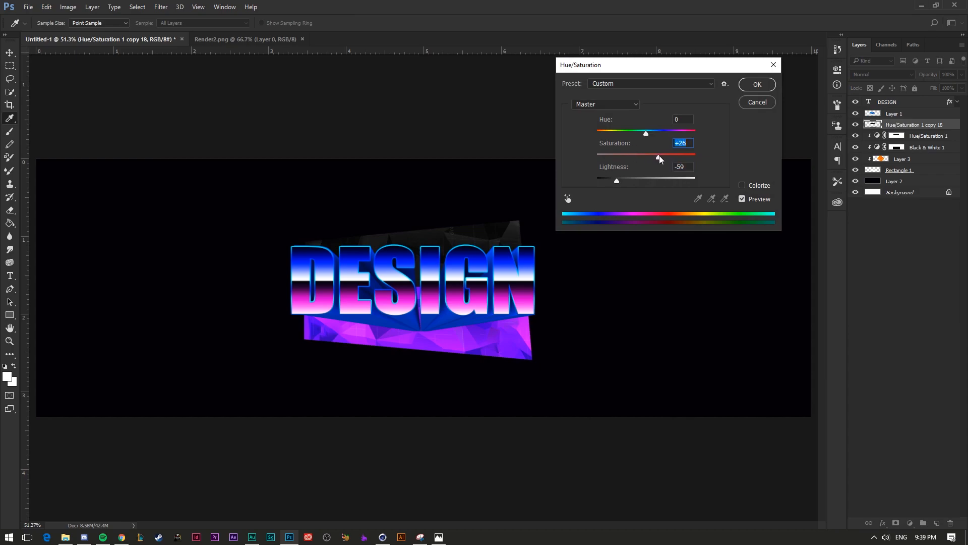
{"action": "left_click_drag", "start_coordinate": [685, 157], "coordinate": [617, 181]}
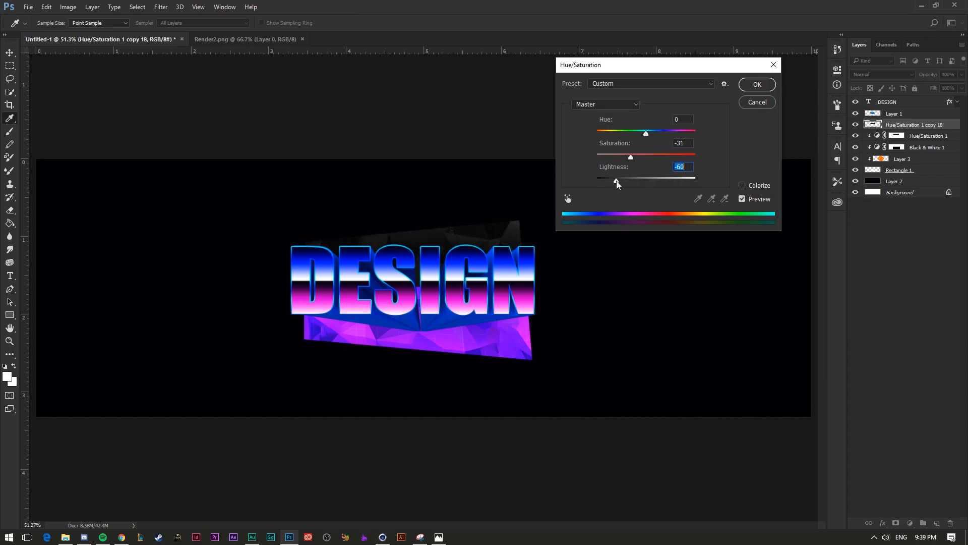
{"action": "left_click", "coordinate": [757, 84]}
{"action": "left_click", "coordinate": [962, 88]}
{"action": "mouse_move", "coordinate": [961, 86]}
{"action": "left_mouse_down"}
{"action": "mouse_move", "coordinate": [951, 86]}
{"action": "mouse_move", "coordinate": [957, 93]}
{"action": "left_mouse_up"}
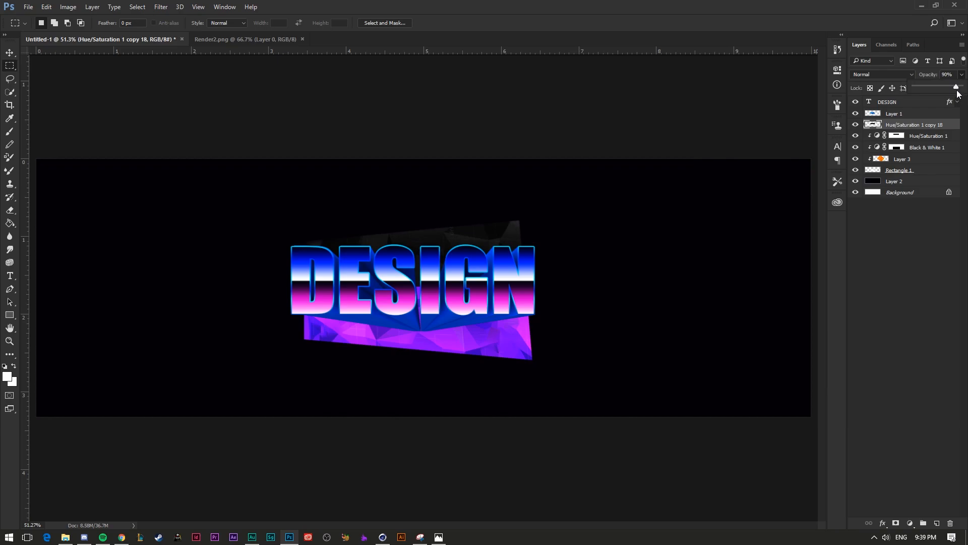
- On the Rectangle 1 layer, draw a closed Pen path across the lower part of the text with a curved lower edge over the purple shape
{"action": "left_click", "coordinate": [912, 172]}
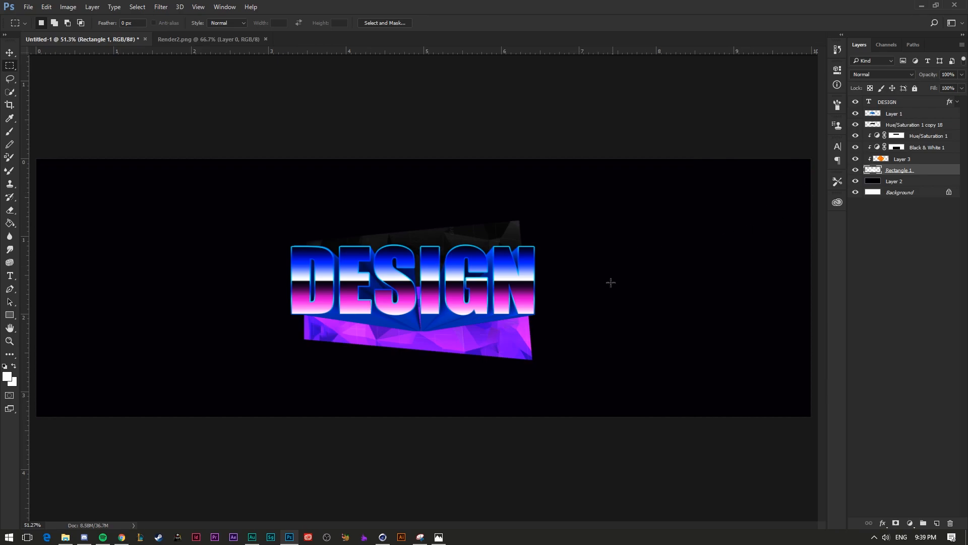
{"action": "key", "text": "p"}
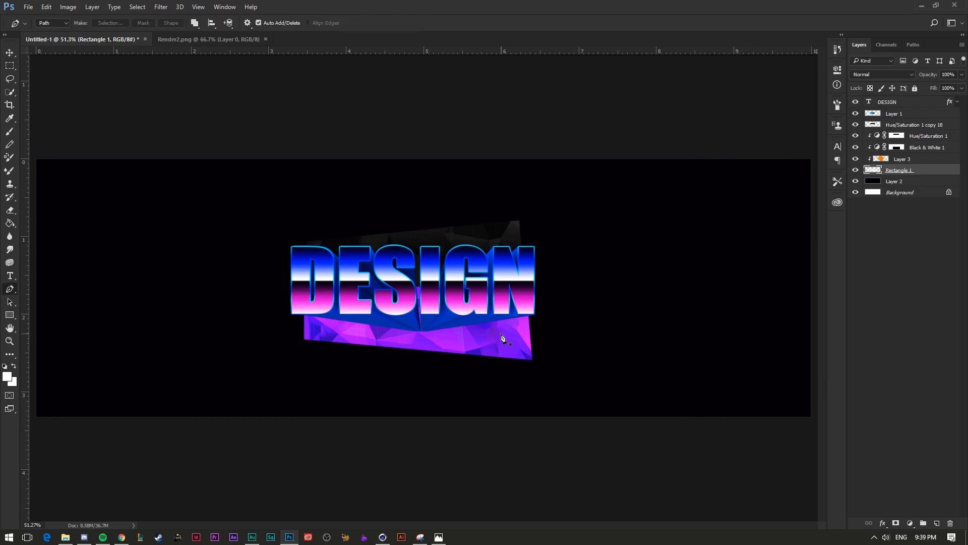
{"action": "left_click", "coordinate": [503, 298]}
{"action": "left_click", "coordinate": [543, 304]}
{"action": "left_click", "coordinate": [544, 321]}
{"action": "left_click_drag", "start_coordinate": [317, 322], "coordinate": [205, 283]}
{"action": "key", "text": "ctrl+z"}
{"action": "left_click_drag", "start_coordinate": [319, 310], "coordinate": [238, 251]}
{"action": "left_click", "coordinate": [319, 310], "text": "alt"}
{"action": "left_click", "coordinate": [420, 298]}
{"action": "left_click", "coordinate": [458, 298]}
- Convert the pen path into a new anti-aliased selection with a 0-pixel feather radius
{"action": "right_click", "coordinate": [493, 303]}
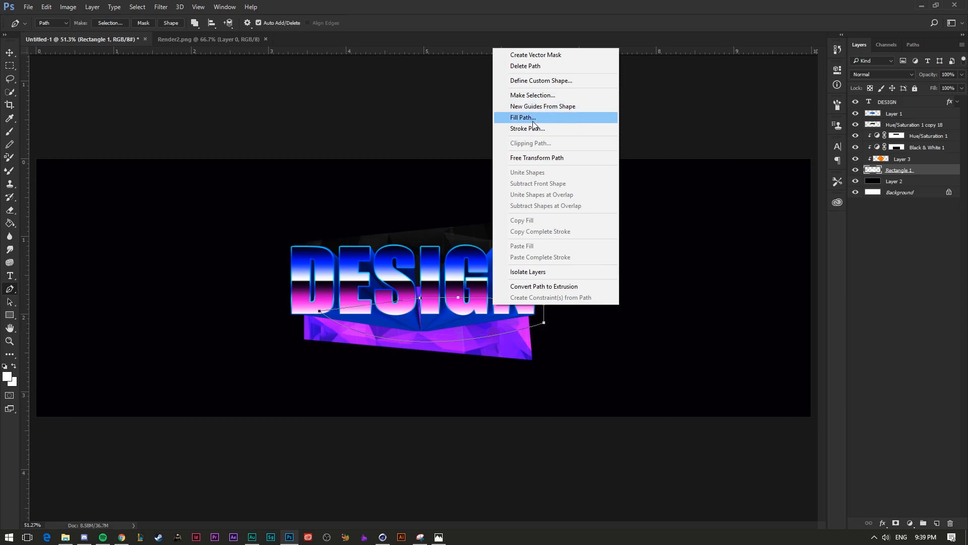
{"action": "left_click", "coordinate": [538, 95]}
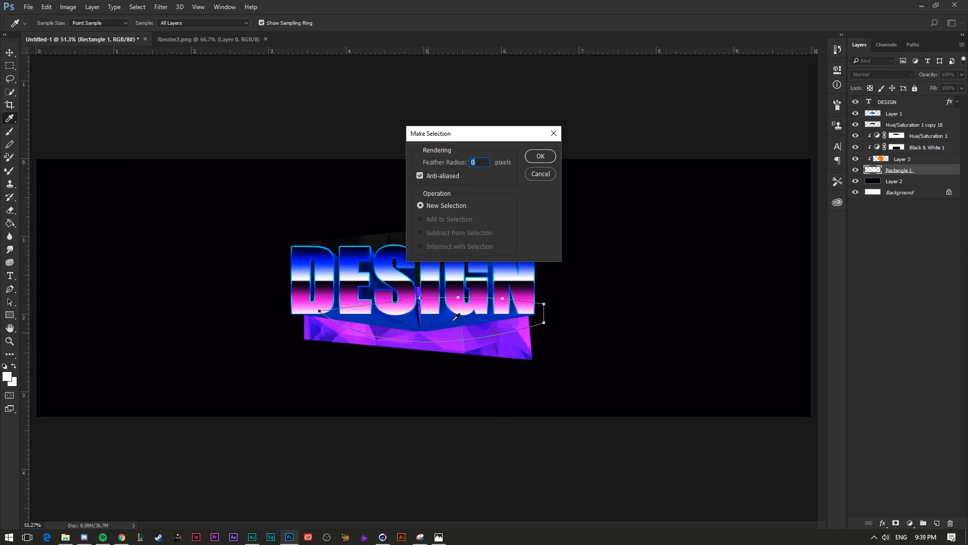
{"action": "left_click", "coordinate": [546, 158]}
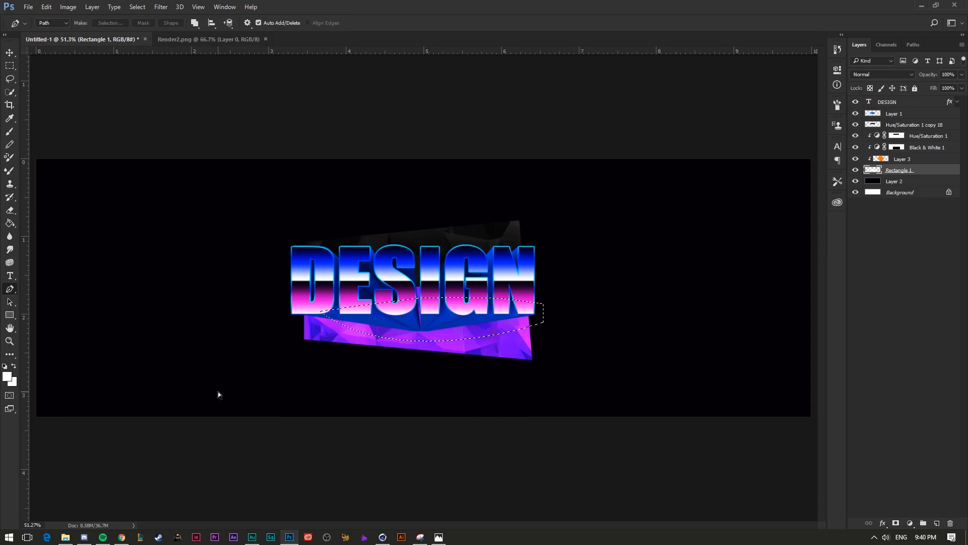
- Try to delete the selected area from Rectangle 1 and release a new layer above it from the clipping mask
{"action": "key", "text": "Delete"}
{"action": "key", "text": "ctrl+shift+alt+n"}
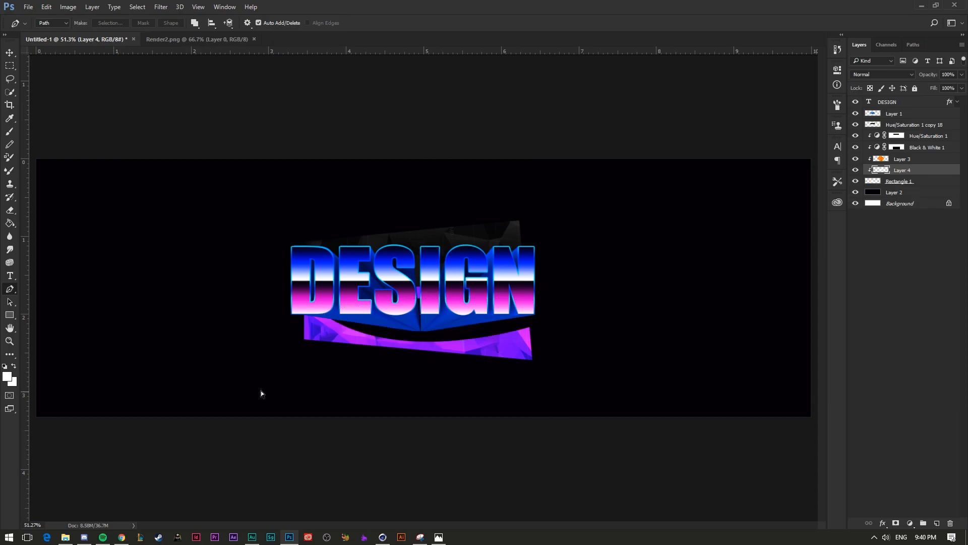
{"action": "right_click", "coordinate": [951, 171]}
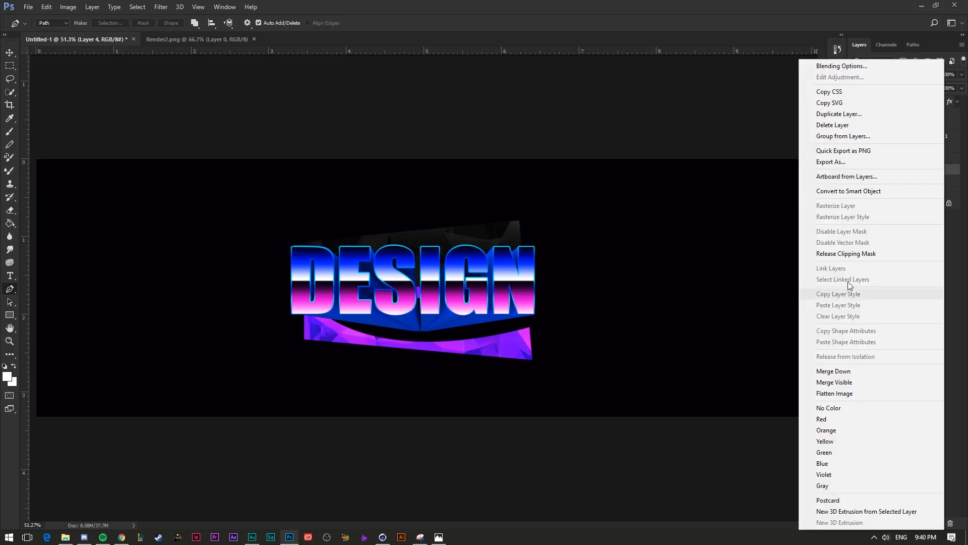
{"action": "left_click", "coordinate": [842, 253]}
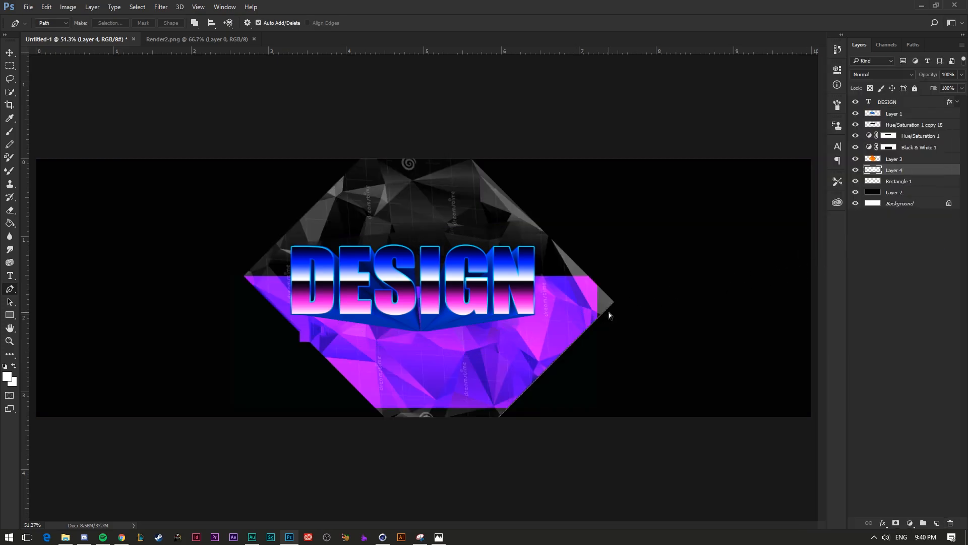
{"action": "key", "text": "ctrl+z"}
{"action": "key", "text": "ctrl+alt+z"}
{"action": "key", "text": "ctrl+alt+z"}
{"action": "key", "text": "ctrl+alt+z"}
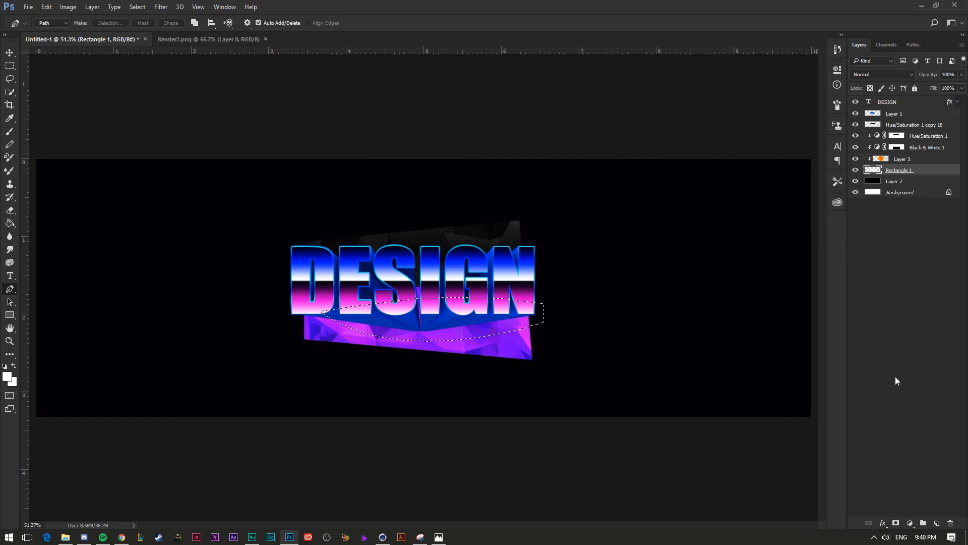
- Try to copy the selected part of Rectangle 1 onto its own layer inside the clipping stack
{"action": "key", "text": "ctrl+j"}
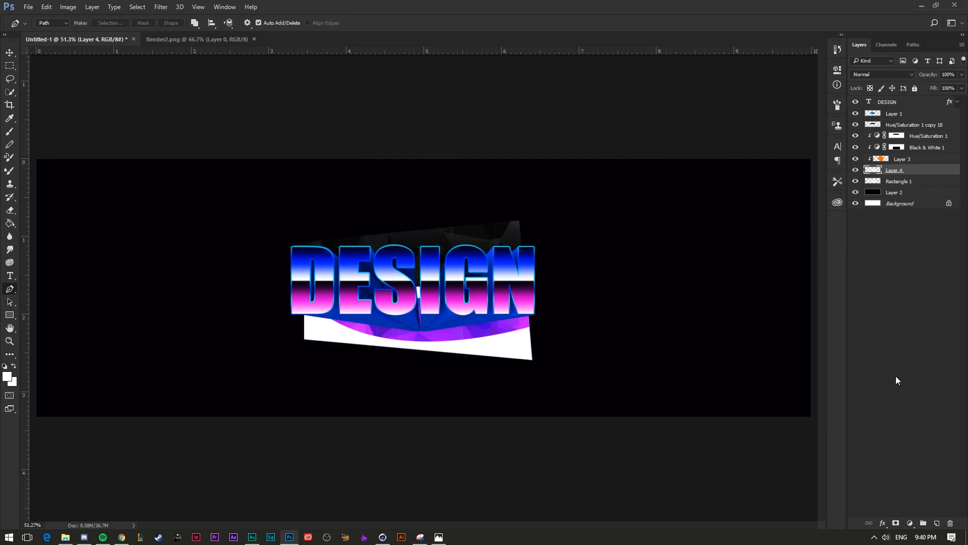
{"action": "key", "text": "Delete"}
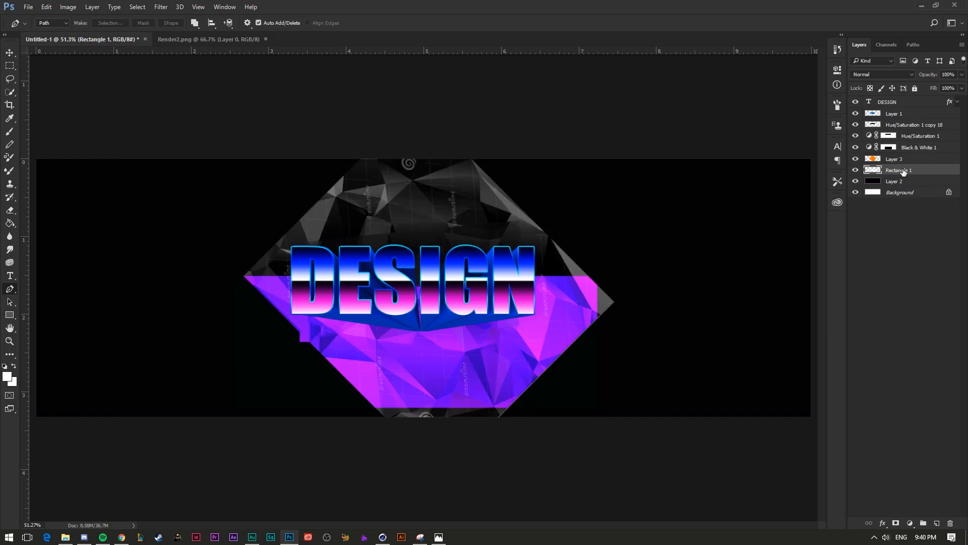
{"action": "key", "text": "ctrl+z"}
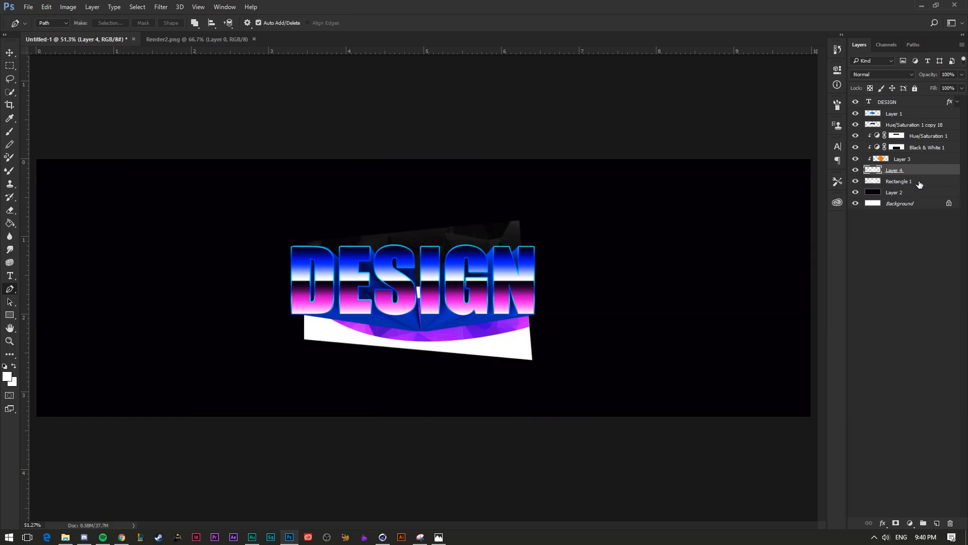
{"action": "key", "text": "ctrl+alt+z"}
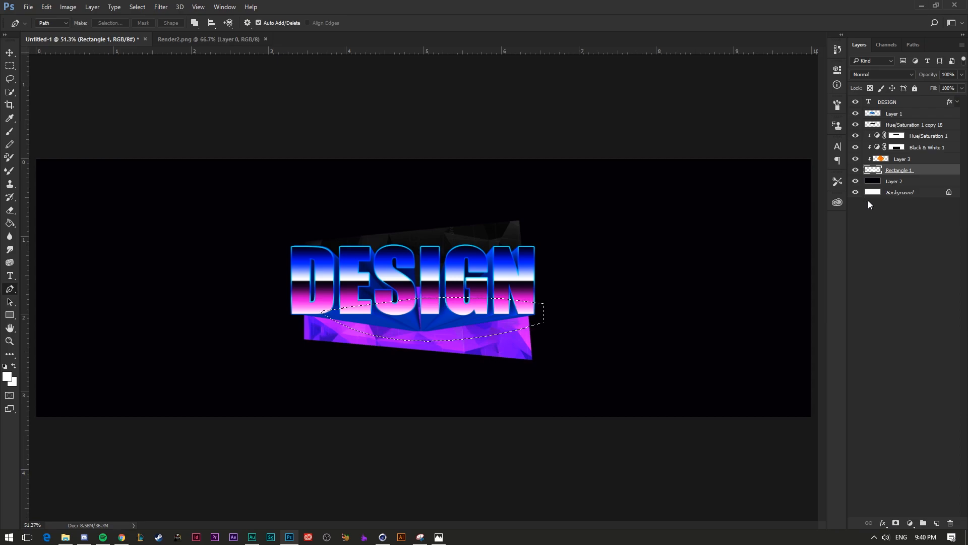
- Place a hidden backup group with copies of Rectangle 1, Layer 3 and both adjustment layers directly beneath Rectangle 1
{"action": "left_click", "coordinate": [917, 159]}
{"action": "left_click", "coordinate": [921, 184], "text": "ctrl"}
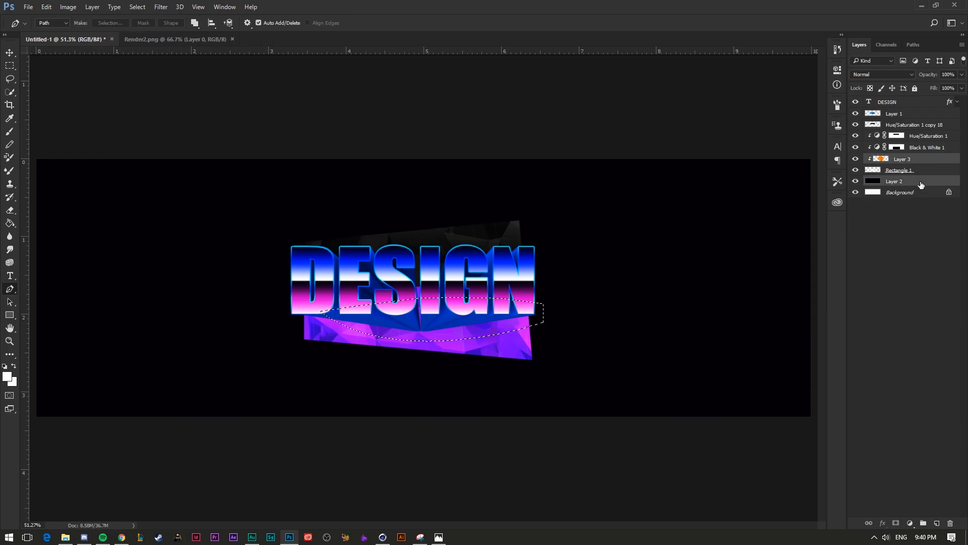
{"action": "left_click", "coordinate": [929, 172], "text": "shift"}
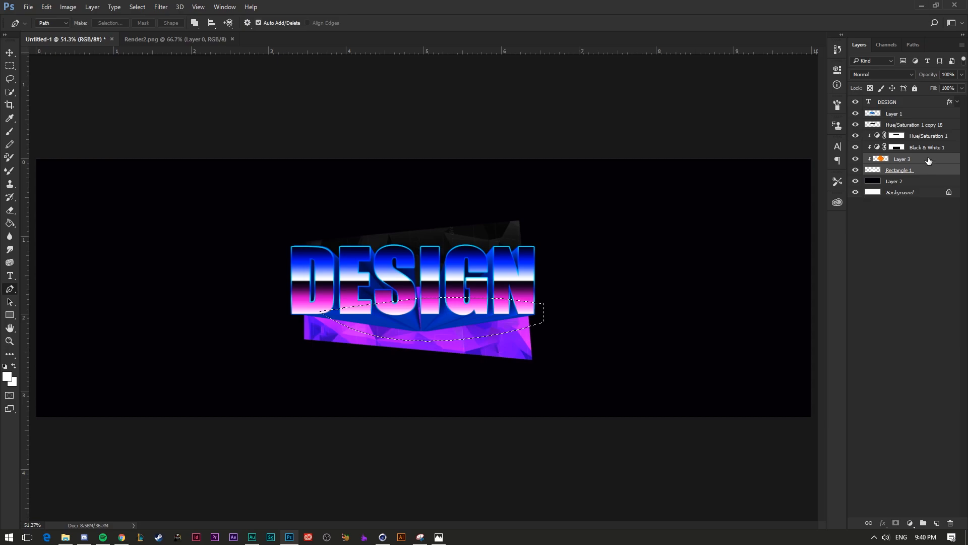
{"action": "left_click", "coordinate": [934, 137]}
{"action": "left_click", "coordinate": [919, 171], "text": "shift"}
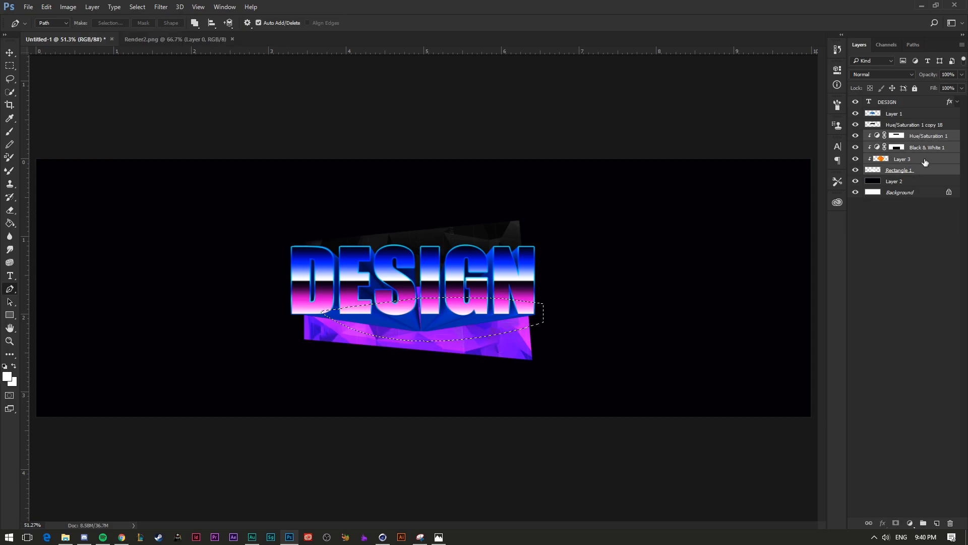
{"action": "key", "text": "ctrl+g"}
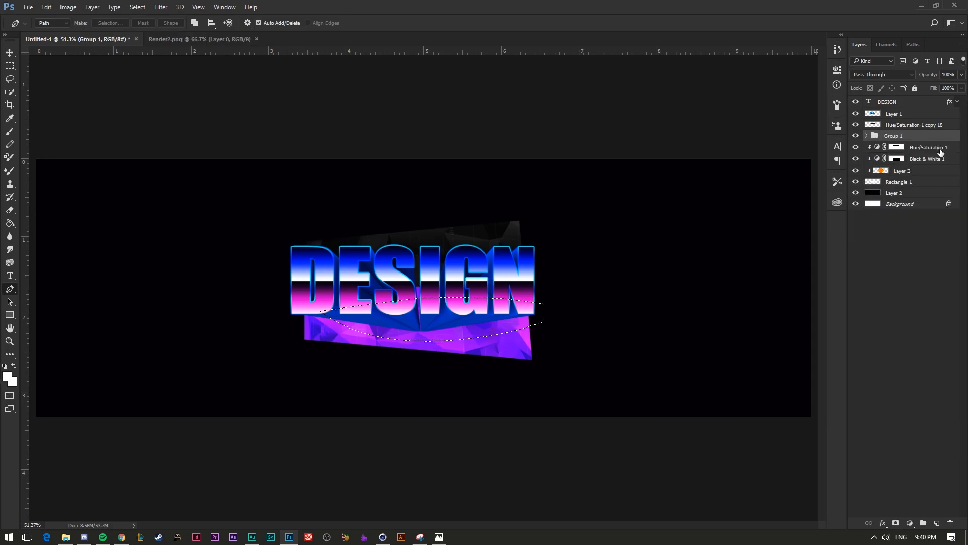
{"action": "left_click_drag", "start_coordinate": [924, 136], "coordinate": [908, 188]}
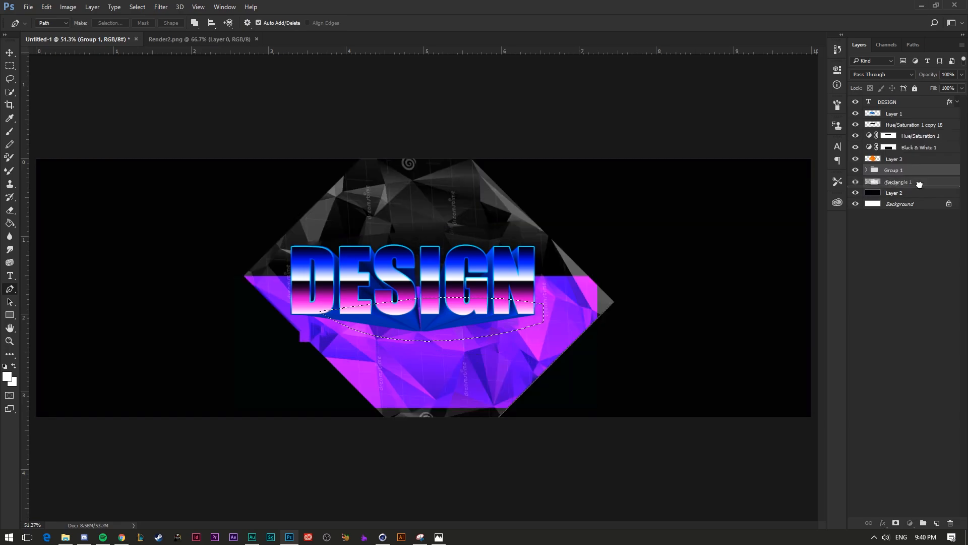
{"action": "left_click", "coordinate": [855, 181]}
- Restore the clipping masks so Hue/Saturation 1, Black & White 1 and Layer 3 are clipped to Rectangle 1
{"action": "left_click", "coordinate": [926, 137]}
{"action": "left_click", "coordinate": [928, 148], "text": "shift"}
{"action": "right_click", "coordinate": [930, 150]}
{"action": "left_click", "coordinate": [828, 253]}
{"action": "right_click", "coordinate": [918, 138]}
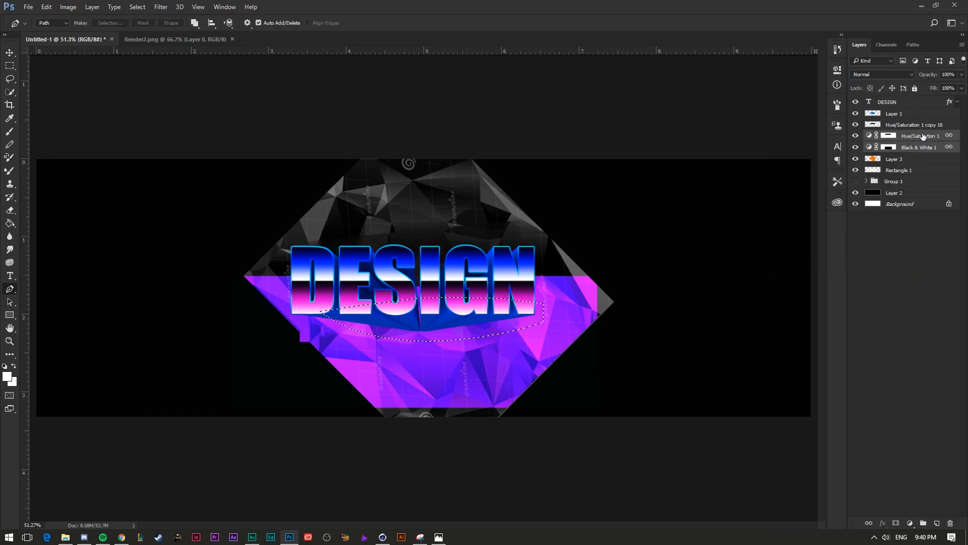
{"action": "right_click", "coordinate": [923, 137]}
{"action": "left_click", "coordinate": [832, 255]}
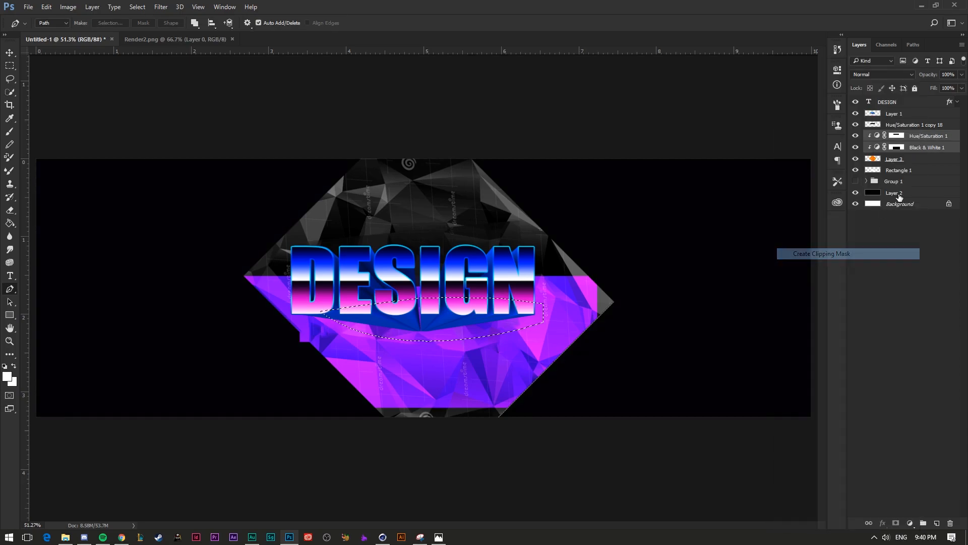
{"action": "left_click", "coordinate": [921, 160]}
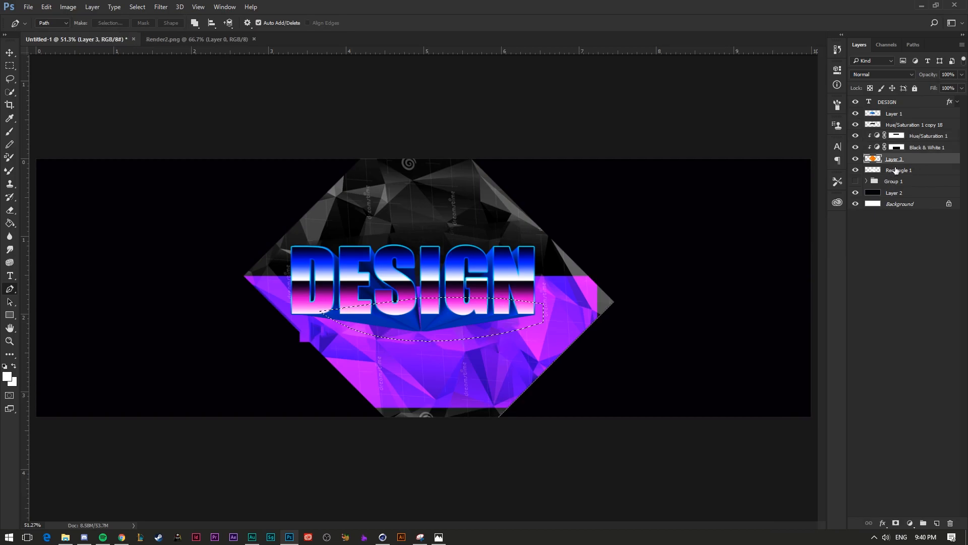
{"action": "right_click", "coordinate": [920, 159]}
{"action": "left_click", "coordinate": [818, 253]}
- Merge Rectangle 1, Layer 3, Black & White 1 and Hue/Saturation 1 into a single layer
{"action": "left_click", "coordinate": [920, 171]}
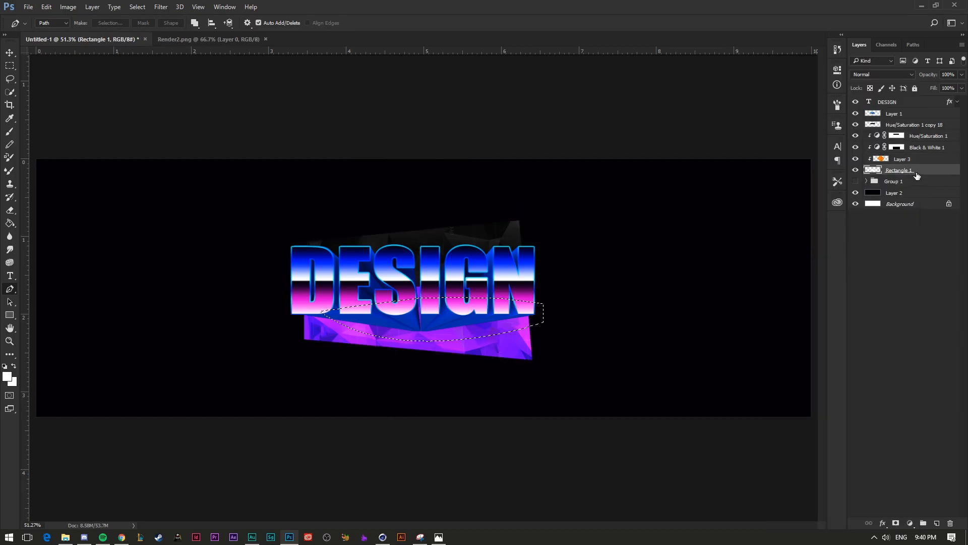
{"action": "left_click", "coordinate": [922, 137], "text": "shift"}
{"action": "key", "text": "ctrl+e"}
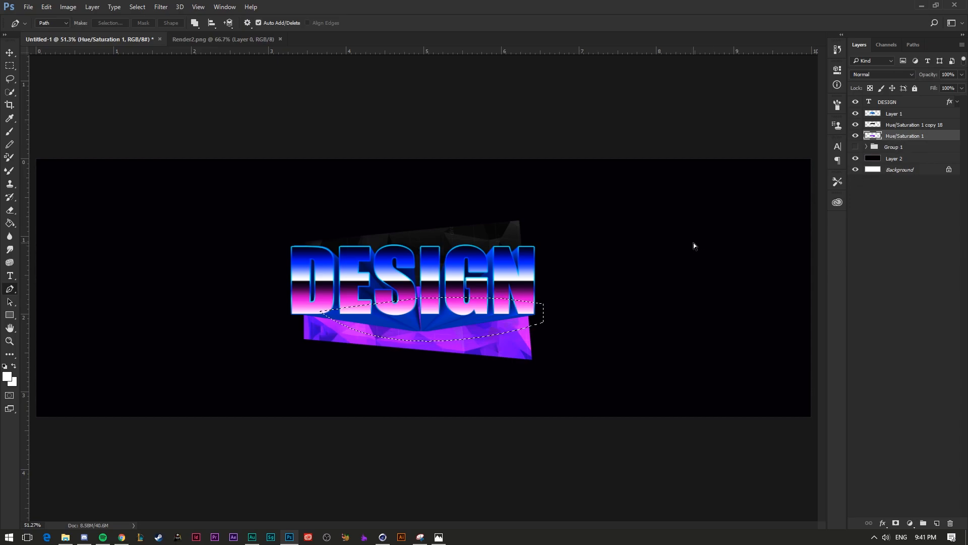
- Cut the selected curved area out of the merged Hue/Saturation 1 layer and paste it as a separate layer
{"action": "key", "text": "Delete"}
{"action": "key", "text": "ctrl+d"}
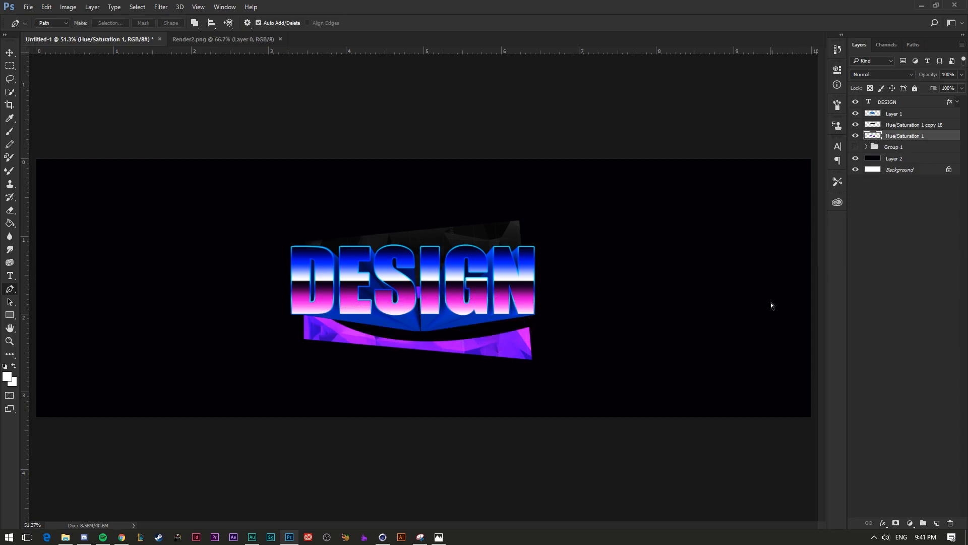
{"action": "key", "text": "ctrl+v"}
- Move the pasted curved piece with Free Transform so it fills the gap in the purple shape beneath the text
{"action": "key", "text": "ctrl+t"}
{"action": "left_click_drag", "start_coordinate": [461, 295], "coordinate": [462, 326]}
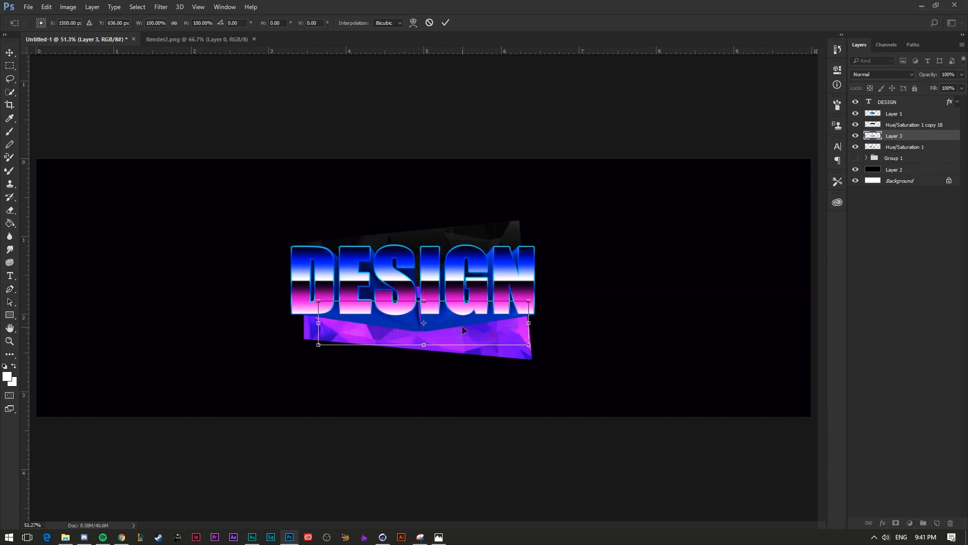
{"action": "key", "text": "Up"}
{"action": "key", "text": "Up"}
{"action": "key", "text": "Up"}
{"action": "key", "text": "Up"}
{"action": "key", "text": "Up"}
{"action": "key", "text": "Up"}
{"action": "key", "text": "Up"}
{"action": "key", "text": "Up"}
{"action": "key", "text": "Up"}
{"action": "key", "text": "Up"}
{"action": "key", "text": "Up"}
{"action": "key", "text": "Up"}
{"action": "key", "text": "Up"}
{"action": "key", "text": "Up"}
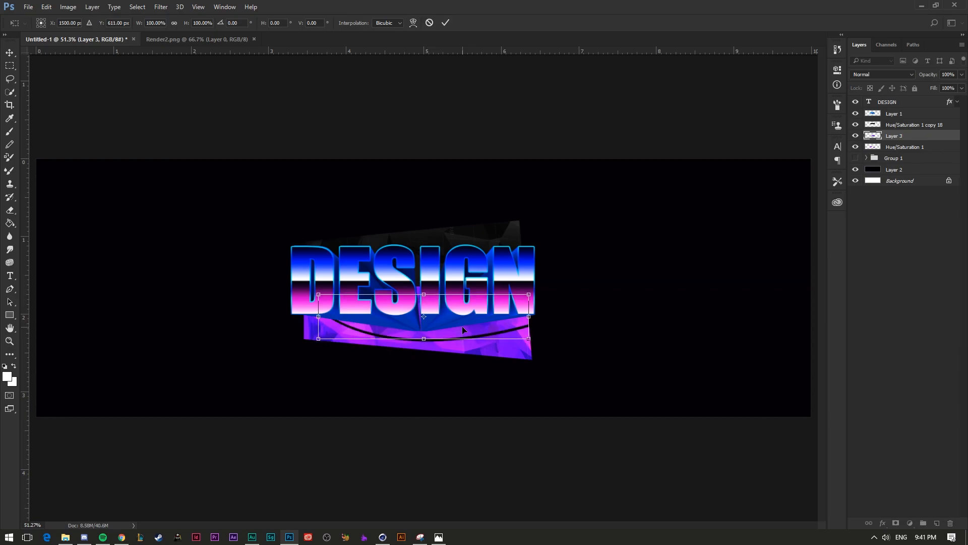
{"action": "key", "text": "Down"}
{"action": "key", "text": "Down"}
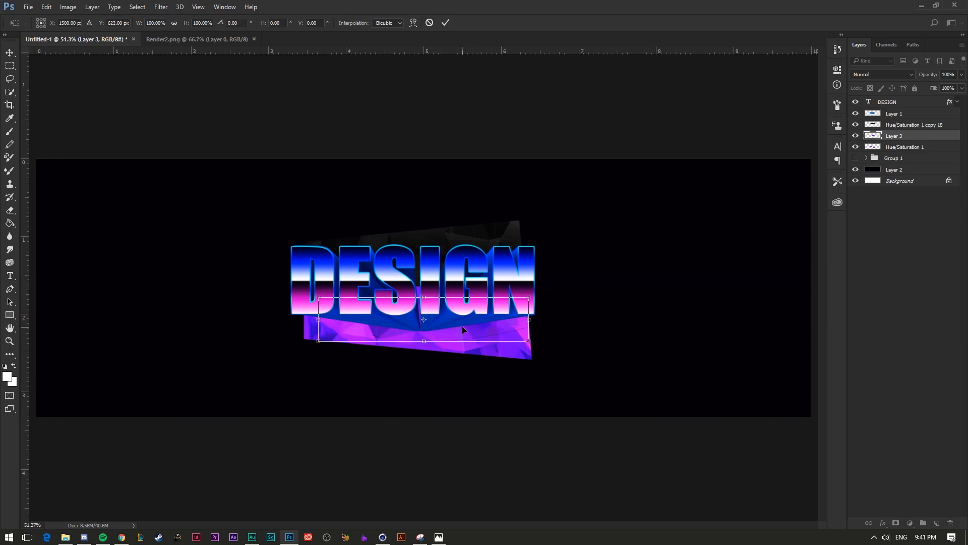
{"action": "key", "text": "Down"}
{"action": "key", "text": "Down"}
{"action": "key", "text": "Return"}
{"action": "key", "text": "p"}
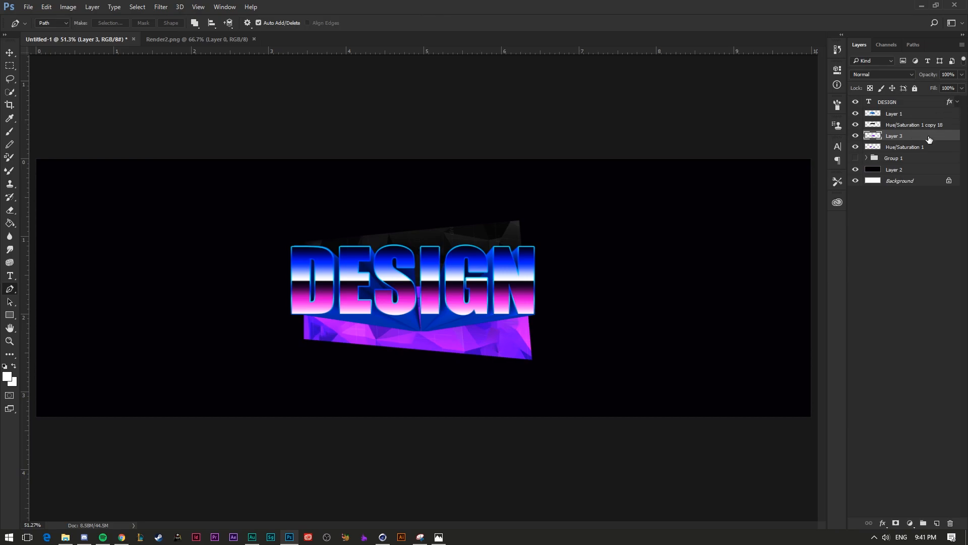
- Adjust the curved piece on Layer 3 to hue +12, saturation -2 and lightness +17
{"action": "key", "text": "ctrl+u"}
{"action": "mouse_move", "coordinate": [646, 157]}
{"action": "left_mouse_down"}
{"action": "mouse_move", "coordinate": [673, 155]}
{"action": "mouse_move", "coordinate": [613, 155]}
{"action": "mouse_move", "coordinate": [655, 181]}
{"action": "mouse_move", "coordinate": [647, 157]}
{"action": "left_mouse_up"}
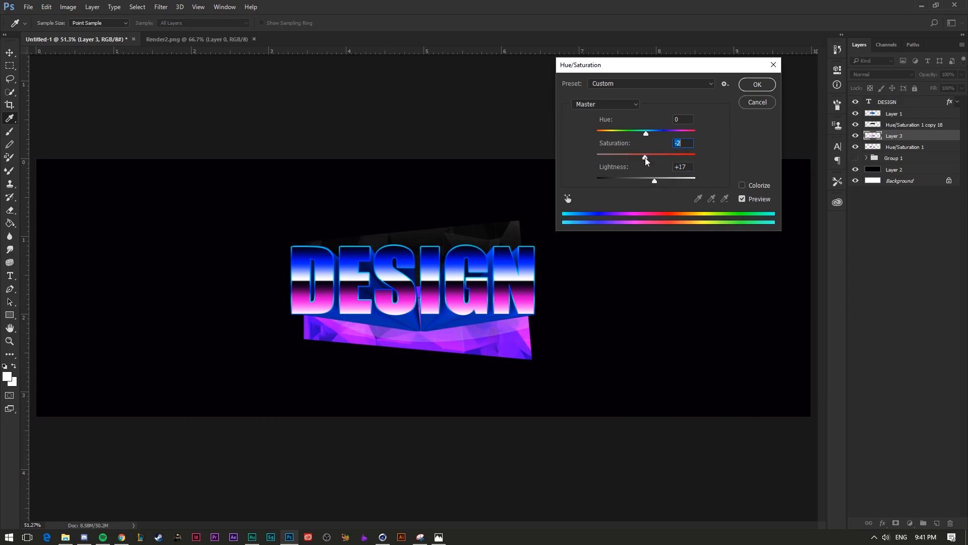
{"action": "mouse_move", "coordinate": [646, 132]}
{"action": "left_mouse_down"}
{"action": "mouse_move", "coordinate": [691, 134]}
{"action": "mouse_move", "coordinate": [641, 135]}
{"action": "mouse_move", "coordinate": [652, 135]}
{"action": "left_mouse_up"}
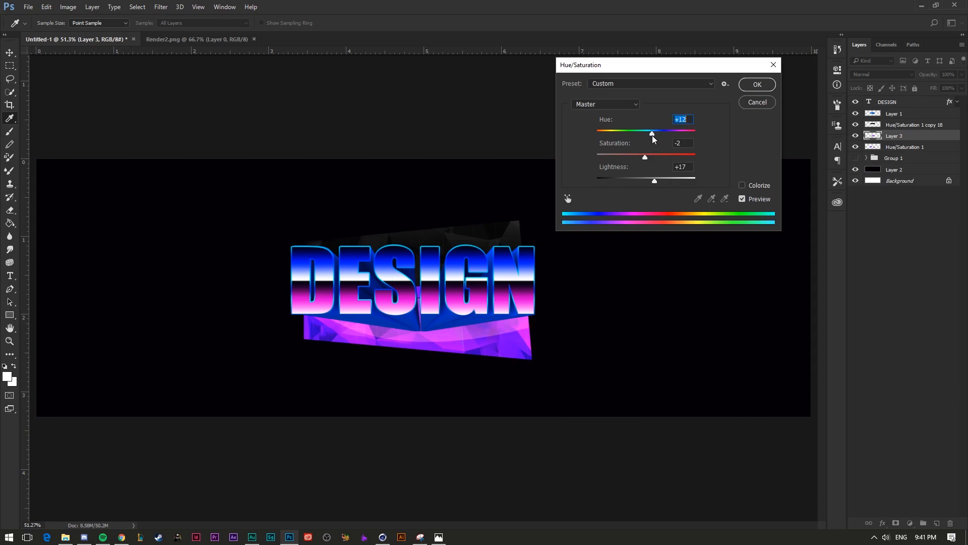
{"action": "left_click", "coordinate": [751, 86]}
- Add a Stroke layer effect to the curved piece on Layer 3
{"action": "right_click", "coordinate": [924, 138]}
{"action": "left_click", "coordinate": [828, 66]}
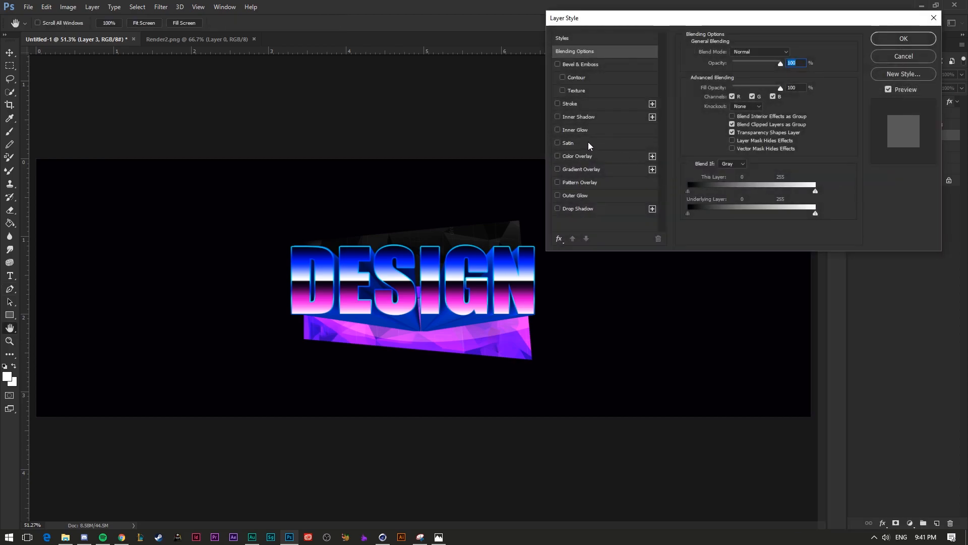
{"action": "left_click", "coordinate": [574, 104]}
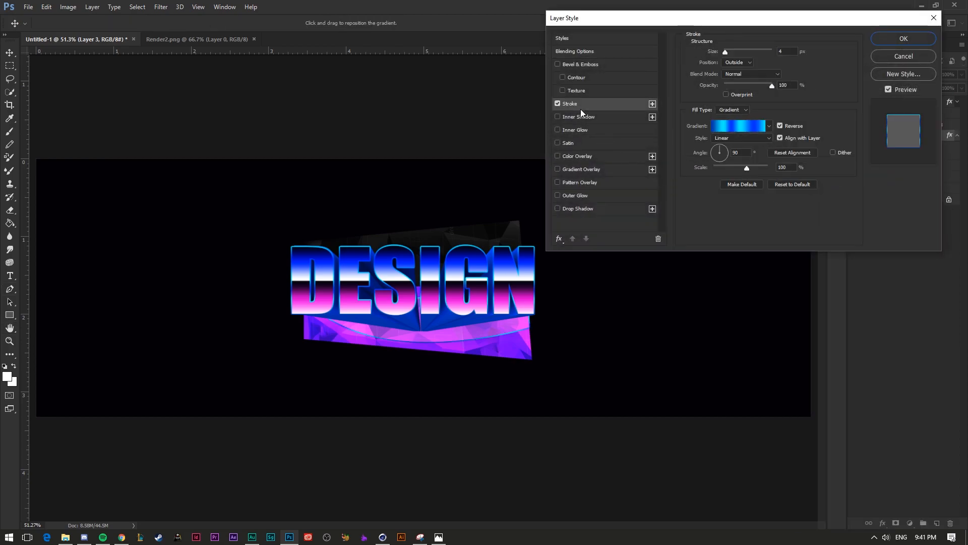
- Save the gradient presets from the stroke's Gradient Editor as Untitled Gradients.grd in the Desktop's Tutorial 1 folder
{"action": "left_click", "coordinate": [725, 126]}
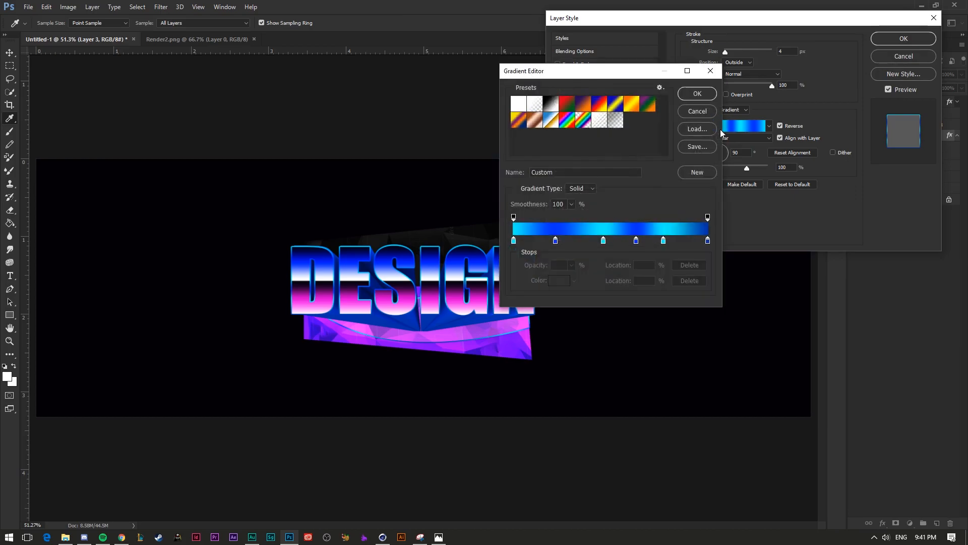
{"action": "left_click", "coordinate": [698, 147]}
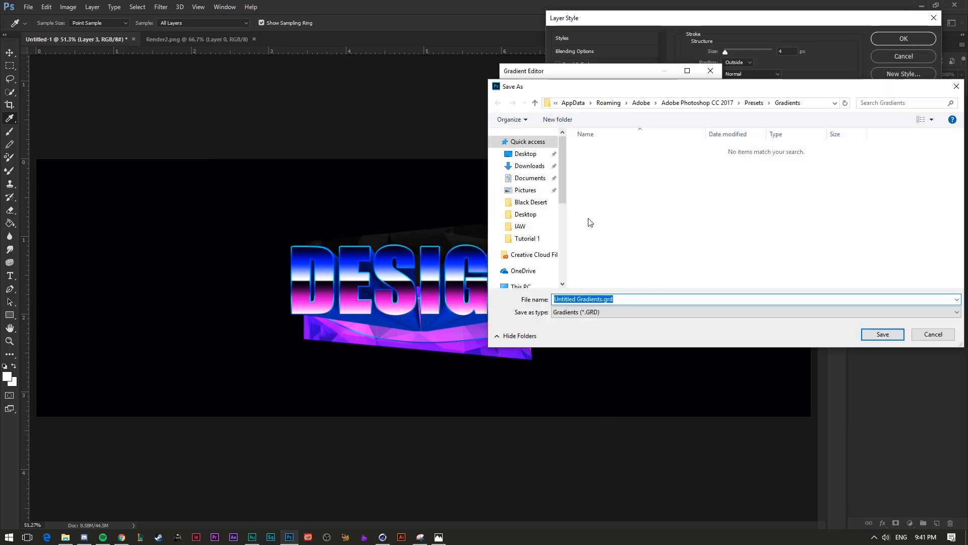
{"action": "left_click", "coordinate": [526, 157]}
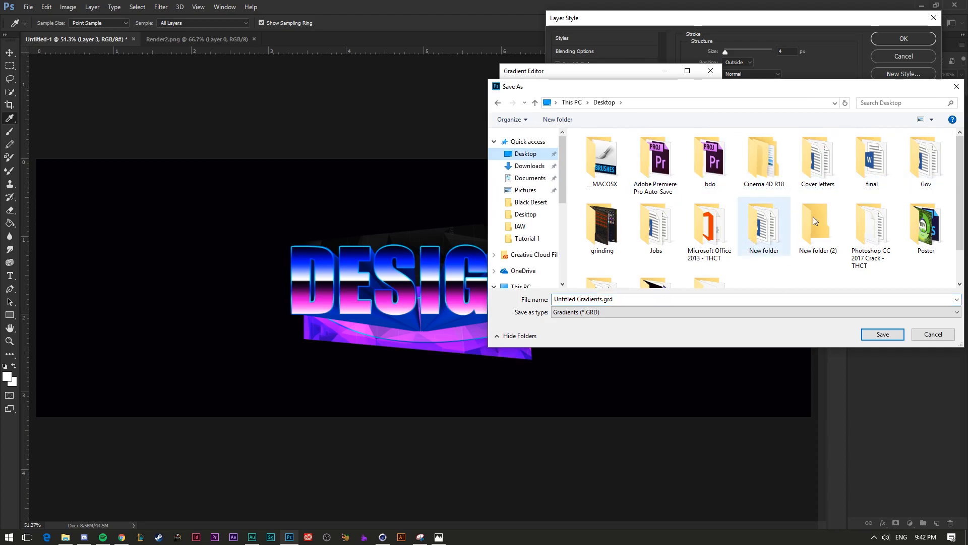
{"action": "scroll", "coordinate": [812, 229], "scroll_direction": "down", "scroll_amount": 1}
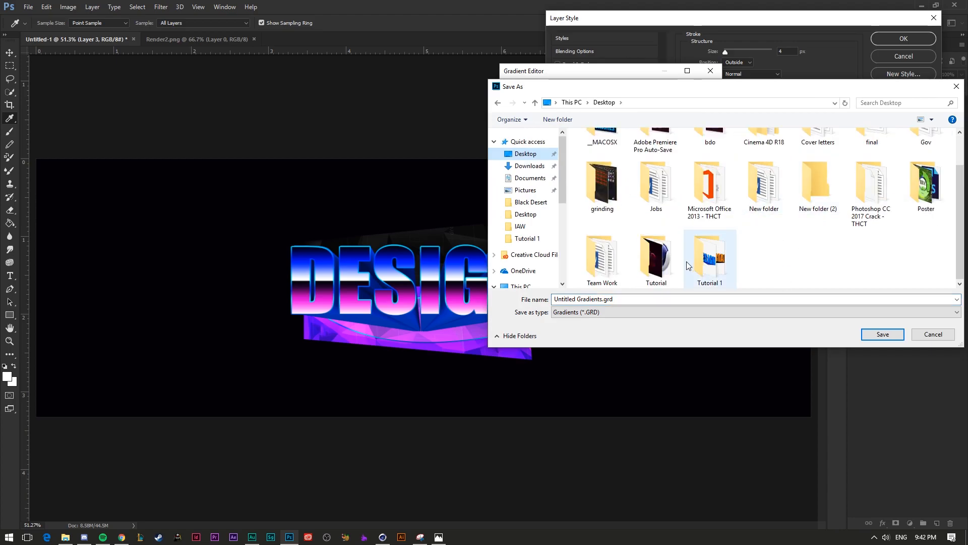
{"action": "double_click", "coordinate": [706, 263]}
{"action": "left_click", "coordinate": [883, 334]}
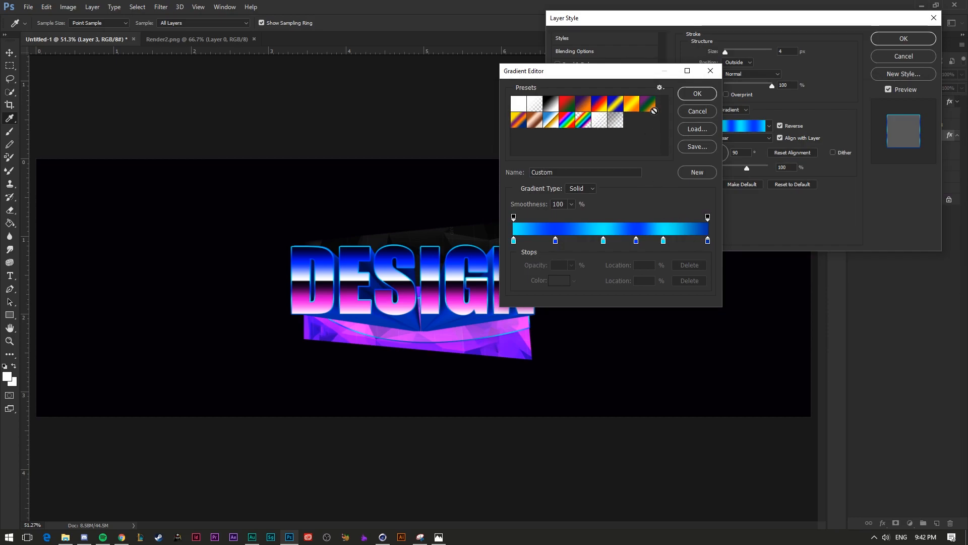
- Store the stroke's blue gradient as a new preset and apply the Foreground to Background gradient to the stroke
{"action": "left_click", "coordinate": [705, 95]}
{"action": "left_click", "coordinate": [745, 127]}
{"action": "left_click", "coordinate": [688, 168]}
{"action": "left_click", "coordinate": [518, 104]}
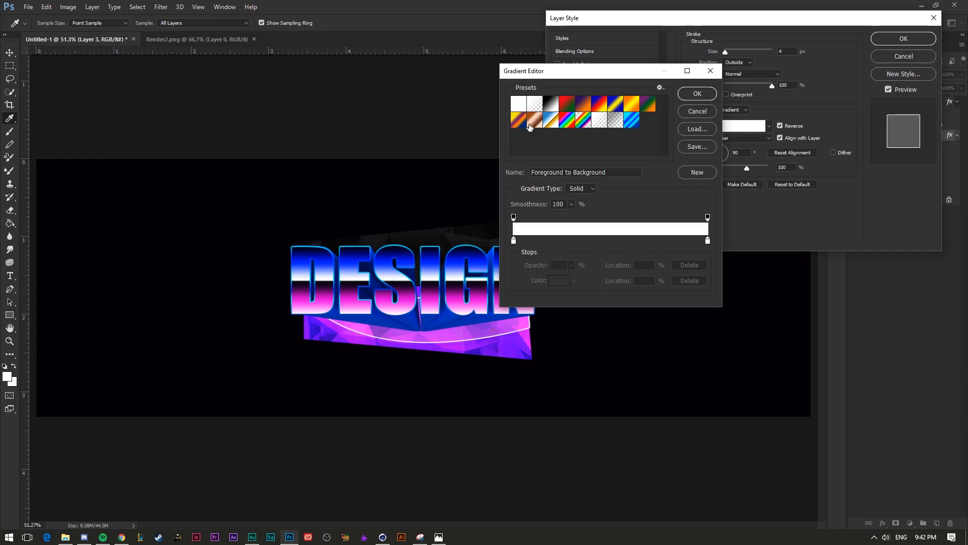
{"action": "left_click", "coordinate": [697, 93]}
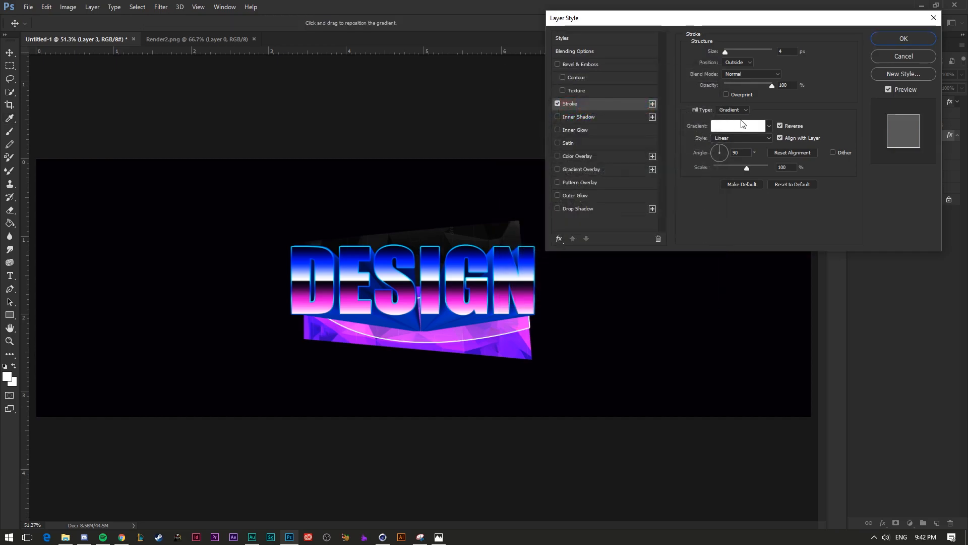
- Change the stroke's fill type to Color and set it to blue 1800ff
{"action": "left_click", "coordinate": [727, 110]}
{"action": "left_click", "coordinate": [730, 117]}
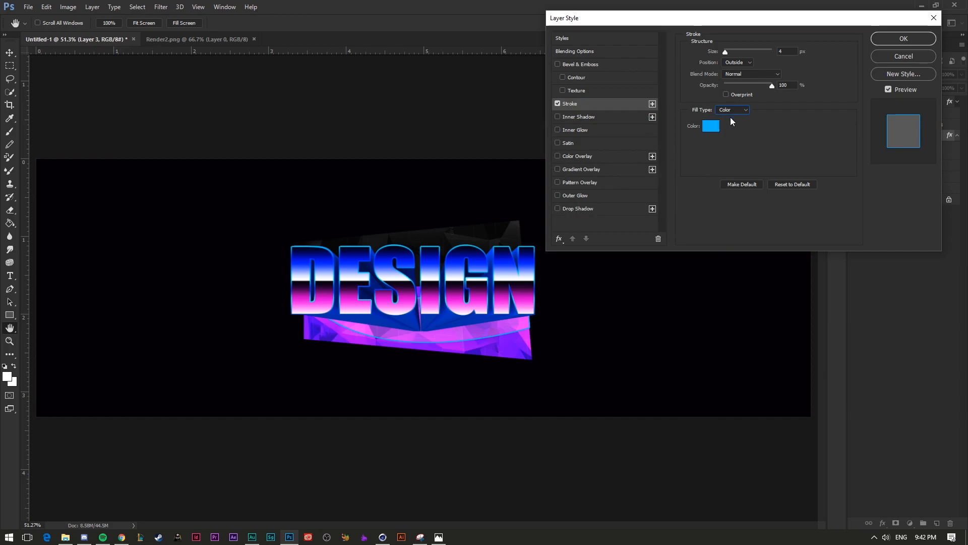
{"action": "left_click", "coordinate": [710, 127]}
{"action": "mouse_move", "coordinate": [561, 152]}
{"action": "left_mouse_down"}
{"action": "mouse_move", "coordinate": [570, 106]}
{"action": "mouse_move", "coordinate": [568, 118]}
{"action": "left_mouse_up"}
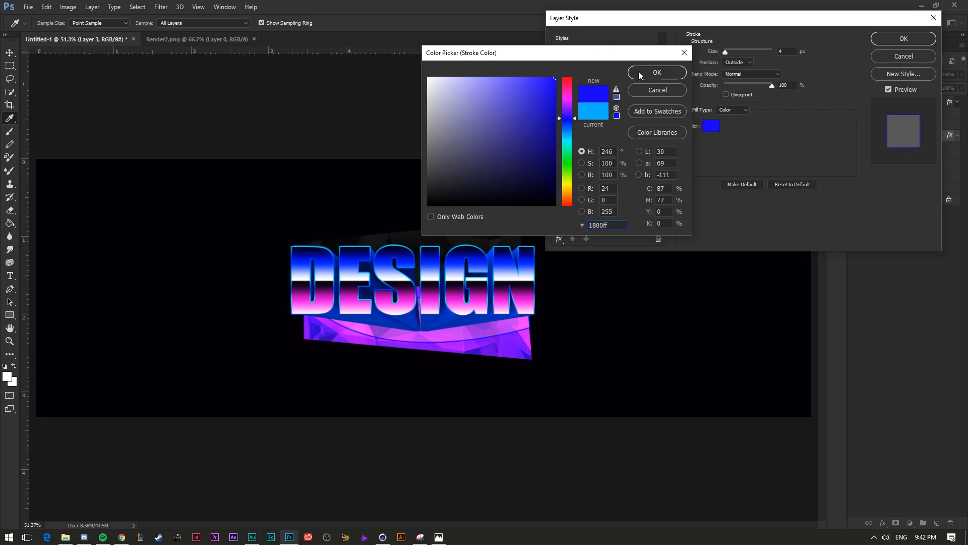
{"action": "left_click", "coordinate": [657, 73]}
- Set the stroke's opacity to 59% and its size to 5 px
{"action": "left_click", "coordinate": [739, 85]}
{"action": "left_click_drag", "start_coordinate": [725, 54], "coordinate": [727, 53]}
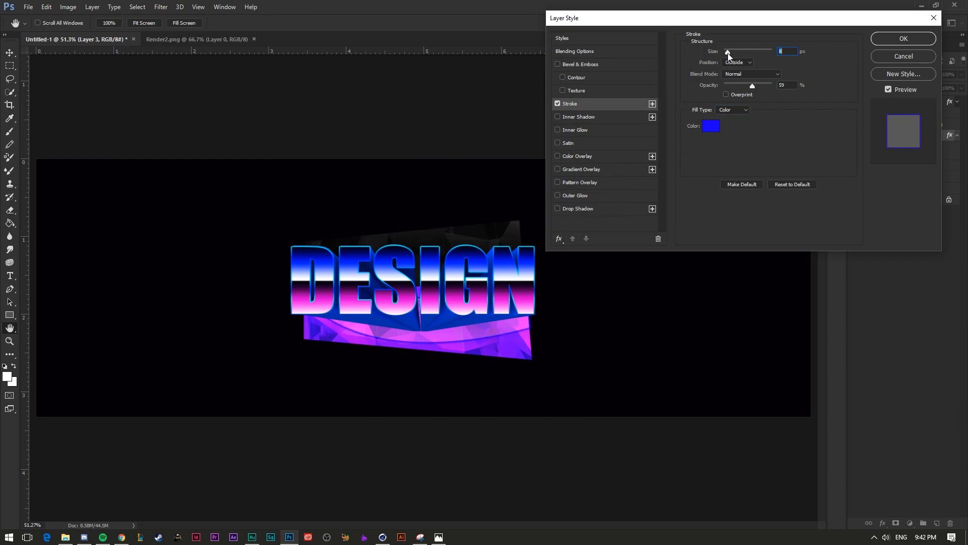
{"action": "left_click_drag", "start_coordinate": [728, 53], "coordinate": [726, 53]}
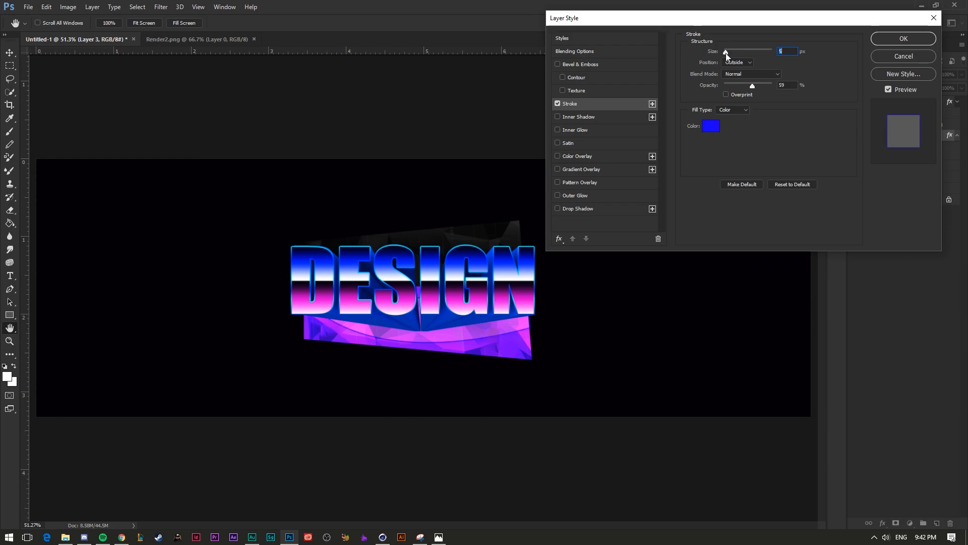
- Add a drop shadow to Layer 3 with 100% opacity, 23% spread and 117 px size
{"action": "left_click", "coordinate": [578, 209]}
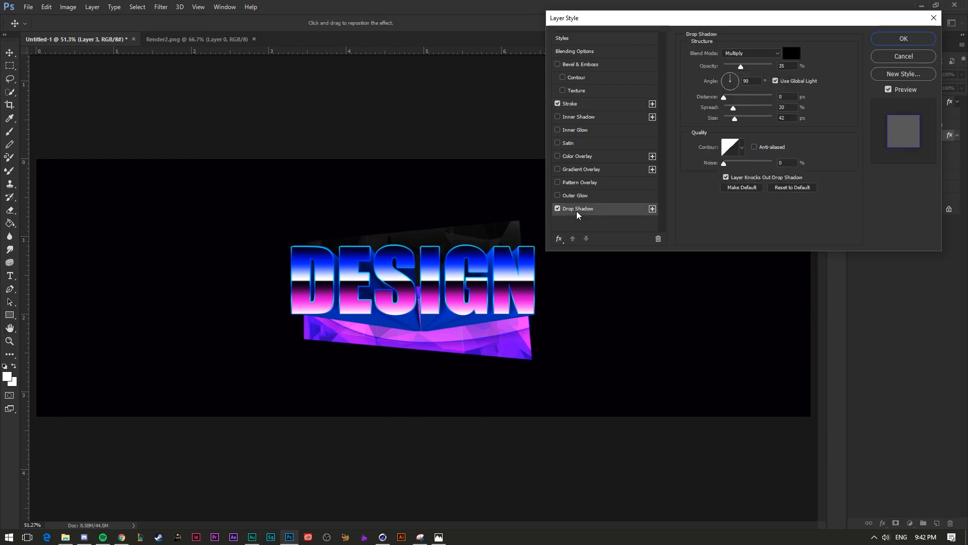
{"action": "left_click_drag", "start_coordinate": [741, 66], "coordinate": [765, 69]}
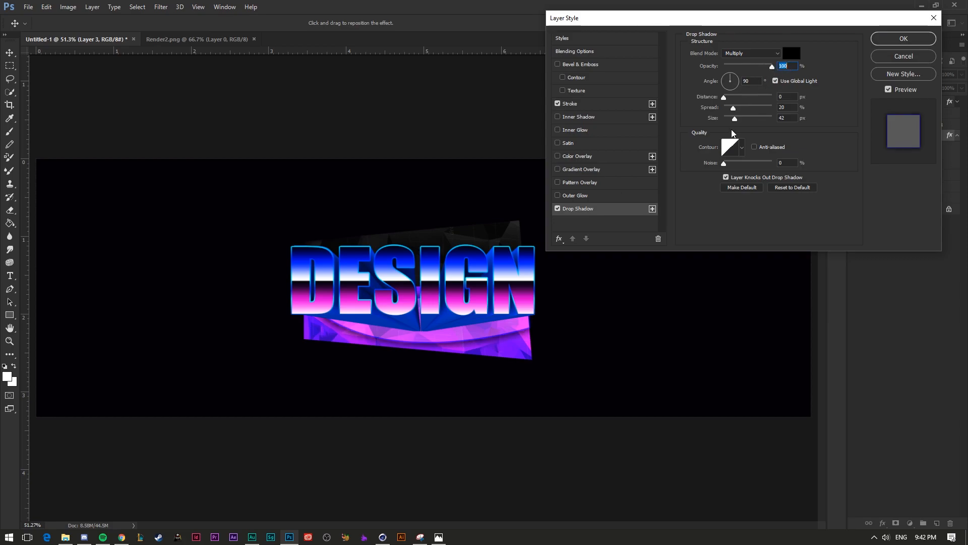
{"action": "left_click_drag", "start_coordinate": [740, 122], "coordinate": [756, 118]}
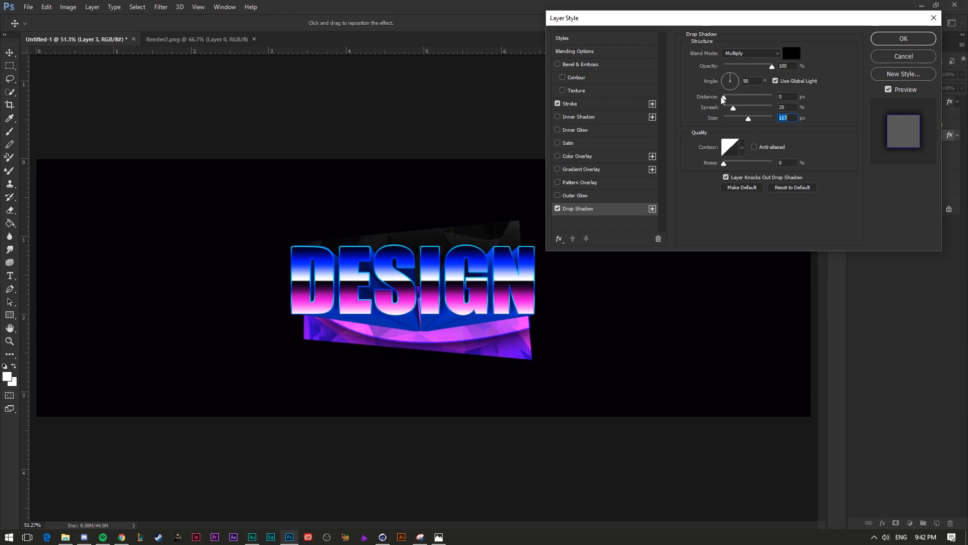
{"action": "left_click_drag", "start_coordinate": [732, 111], "coordinate": [742, 108]}
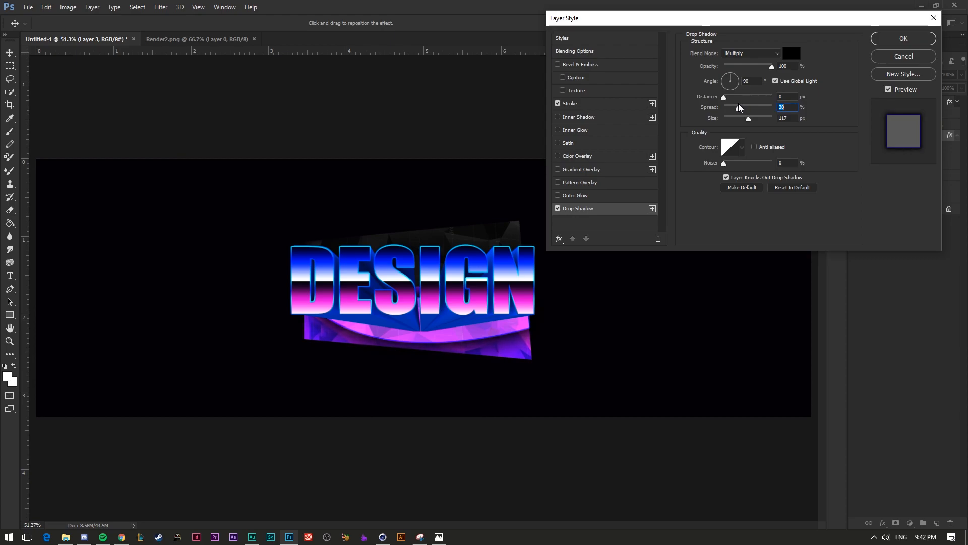
{"action": "left_click_drag", "start_coordinate": [737, 107], "coordinate": [734, 108]}
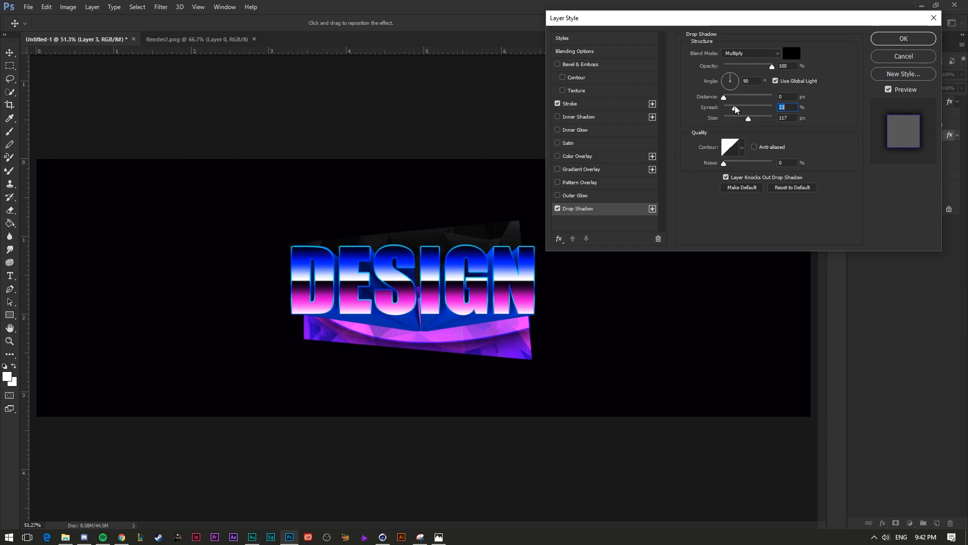
{"action": "left_click", "coordinate": [904, 39]}
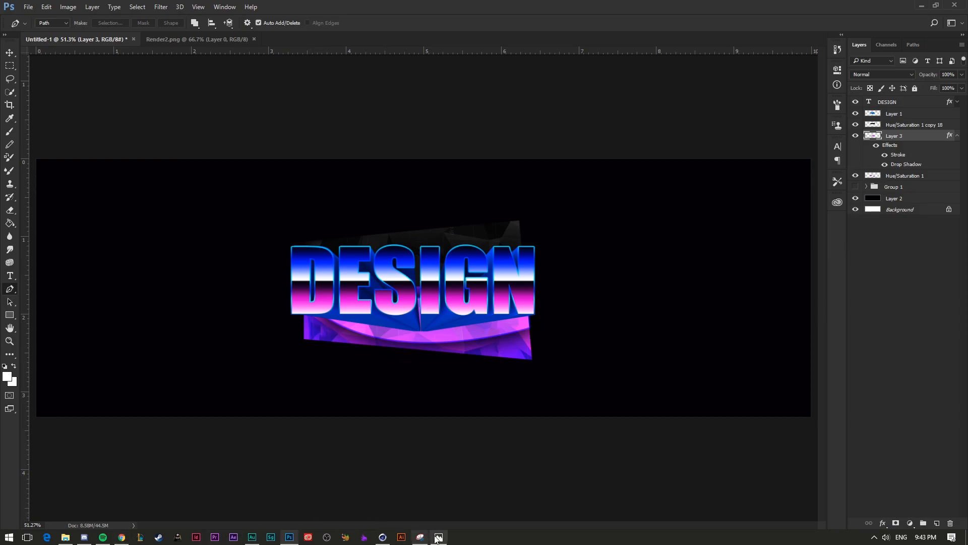
- Open Render2.png again and update it from its changed disk copy
{"action": "left_click", "coordinate": [383, 537]}
{"action": "key", "text": "alt+Tab"}
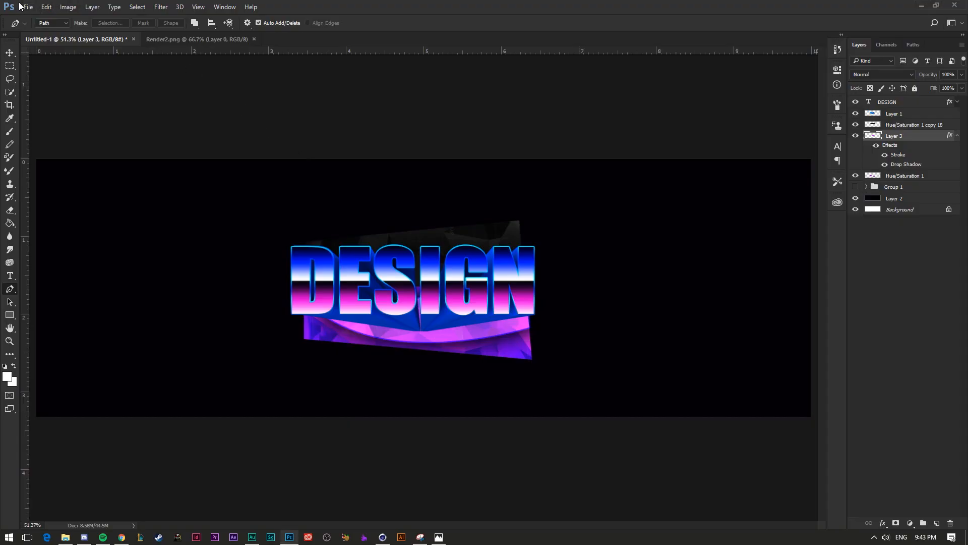
{"action": "left_click", "coordinate": [23, 6]}
{"action": "left_click", "coordinate": [40, 30]}
{"action": "double_click", "coordinate": [402, 93]}
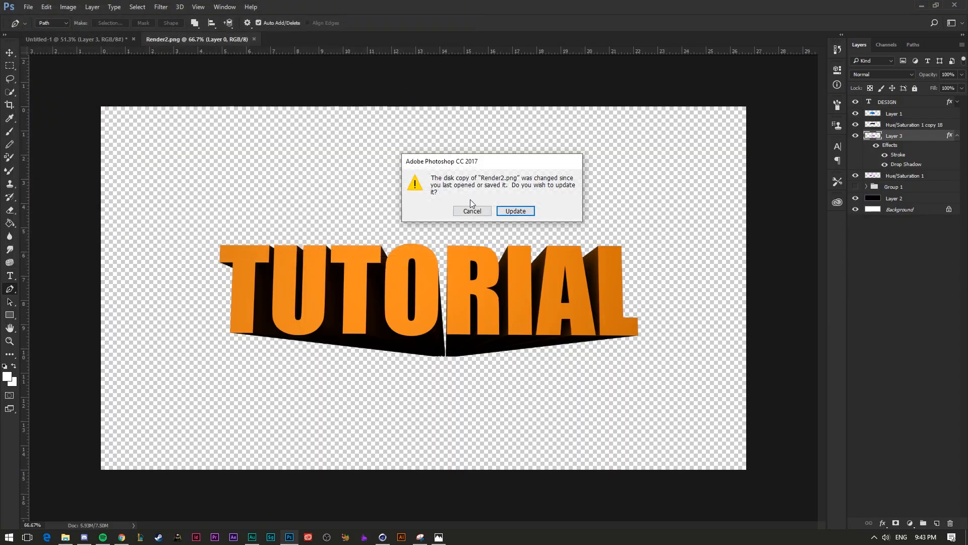
{"action": "left_click", "coordinate": [515, 210]}
- Bring the orange TUTORIAL render into the Untitled-1 banner and place its layer at the top of the layer stack
{"action": "key", "text": "v"}
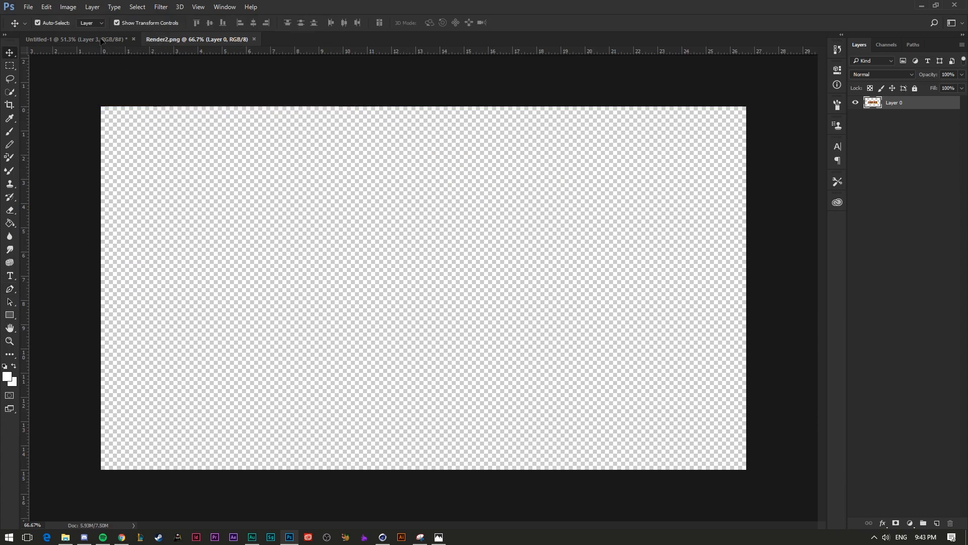
{"action": "left_click_drag", "start_coordinate": [101, 41], "coordinate": [480, 355]}
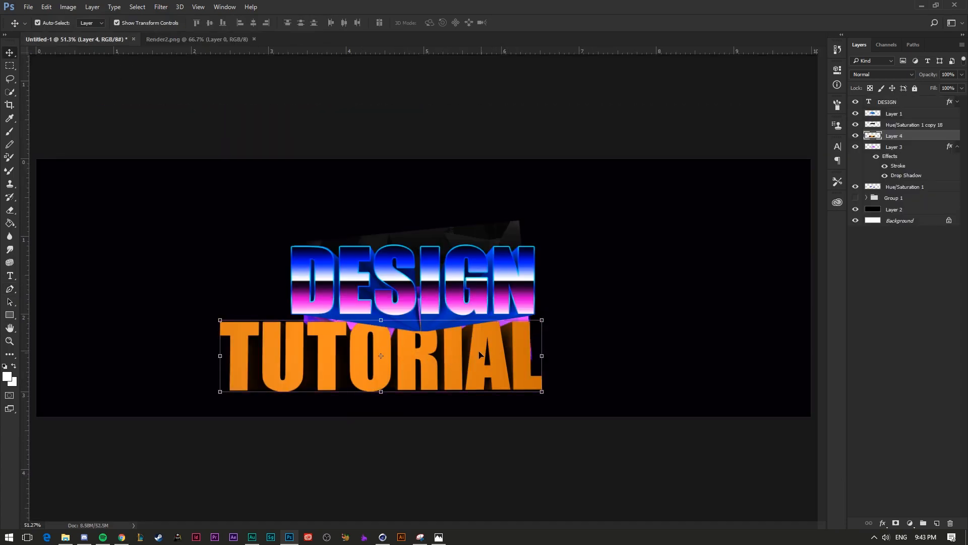
{"action": "key", "text": "ctrl+bracketright"}
{"action": "key", "text": "ctrl+bracketright"}
{"action": "key", "text": "ctrl+bracketright"}
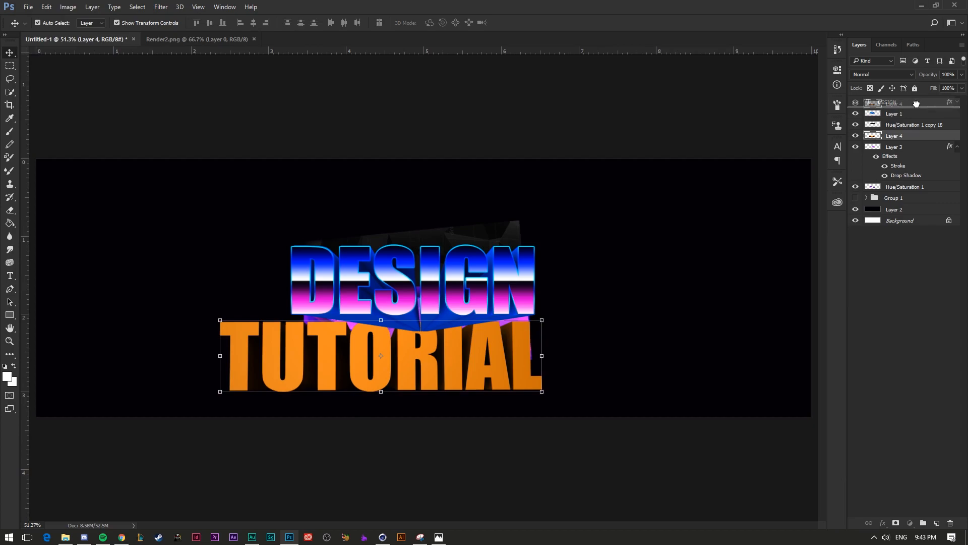
{"action": "left_click", "coordinate": [957, 146]}
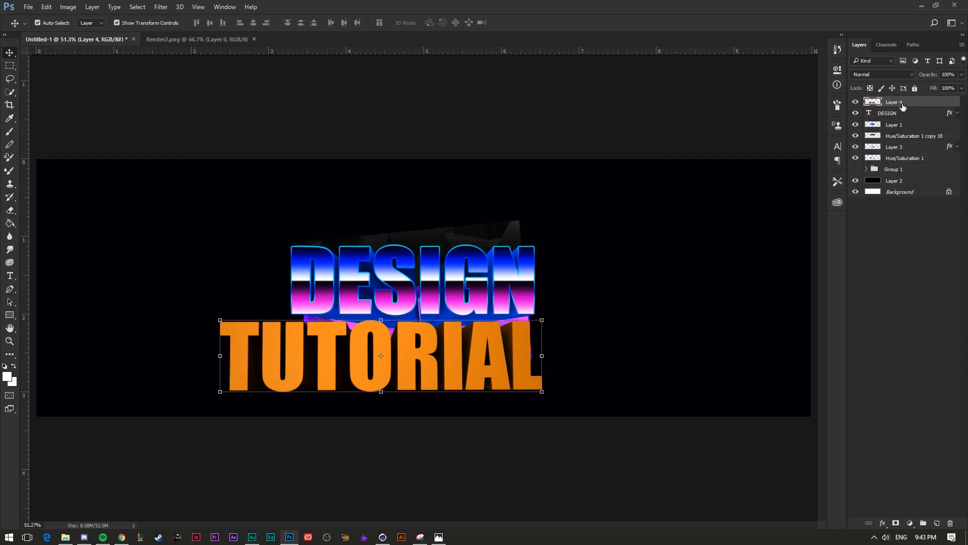
- Try to apply the DESIGN text's layer style to the TUTORIAL render on Layer 4
{"action": "right_click", "coordinate": [919, 115]}
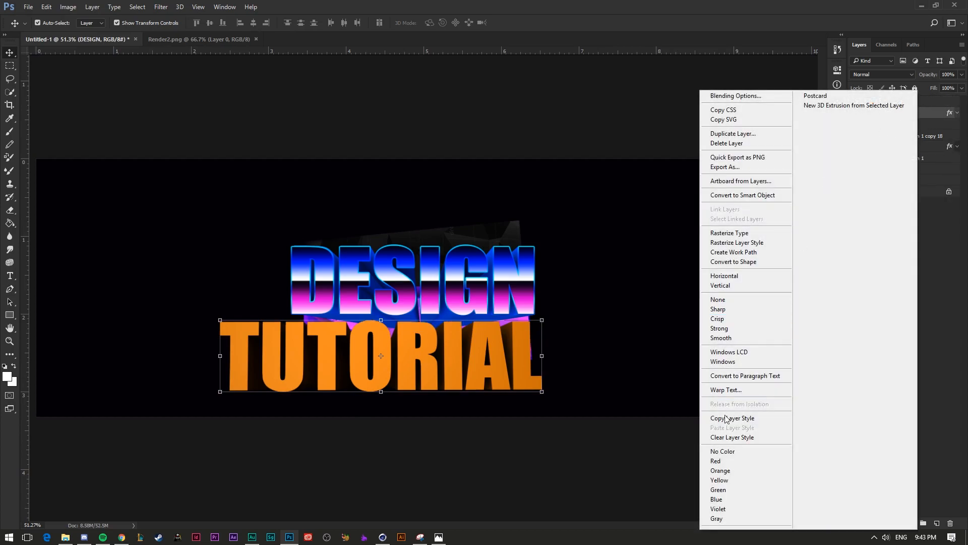
{"action": "left_click", "coordinate": [732, 419]}
{"action": "right_click", "coordinate": [913, 102]}
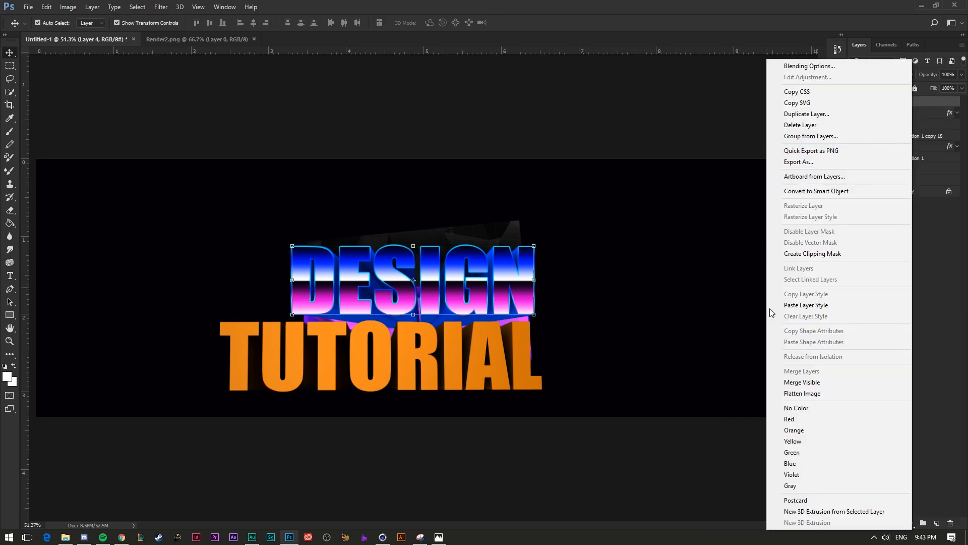
{"action": "left_click", "coordinate": [807, 306]}
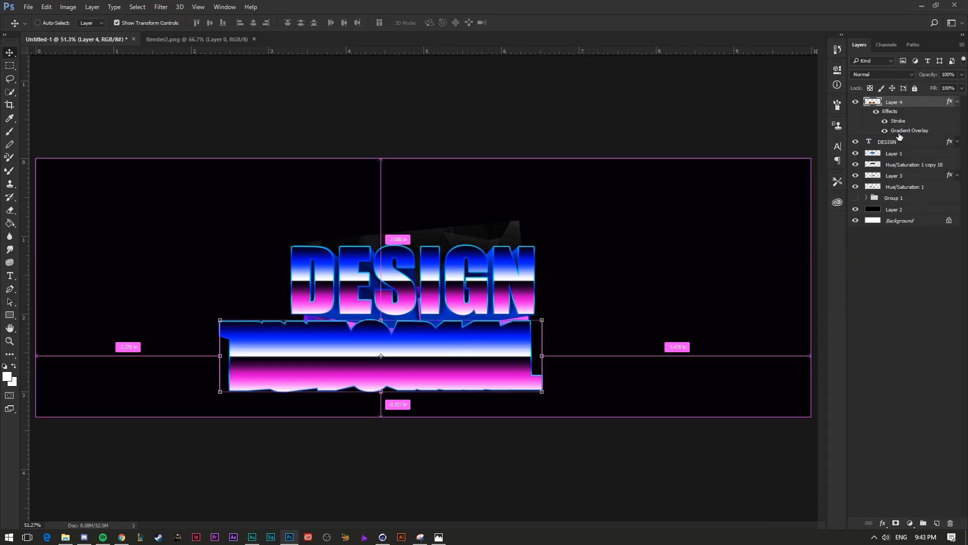
{"action": "key", "text": "ctrl+z"}
- Scale the TUTORIAL render to about 35% and place it on the curved piece directly beneath the DESIGN text
{"action": "key", "text": "ctrl+t"}
{"action": "left_click_drag", "start_coordinate": [495, 344], "coordinate": [538, 308]}
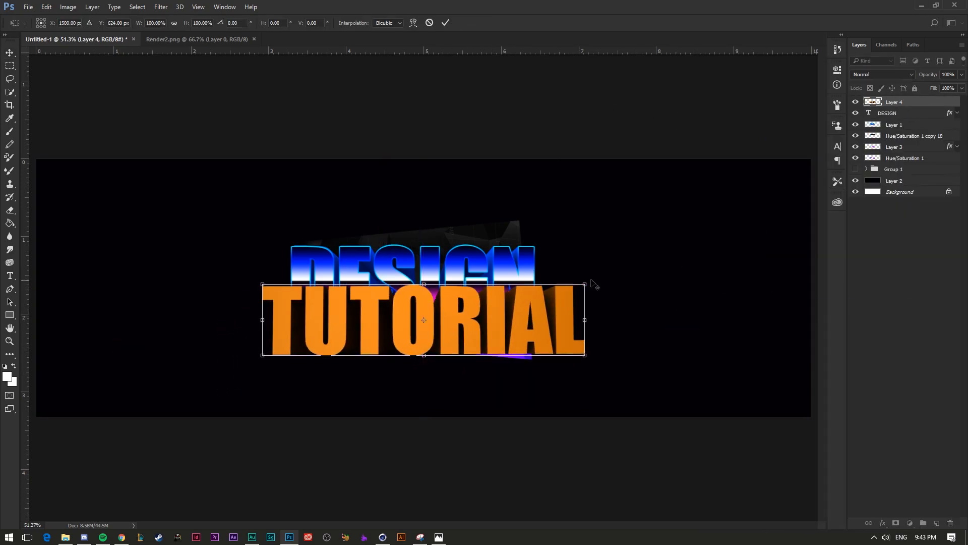
{"action": "left_click_drag", "start_coordinate": [588, 283], "coordinate": [465, 332]}
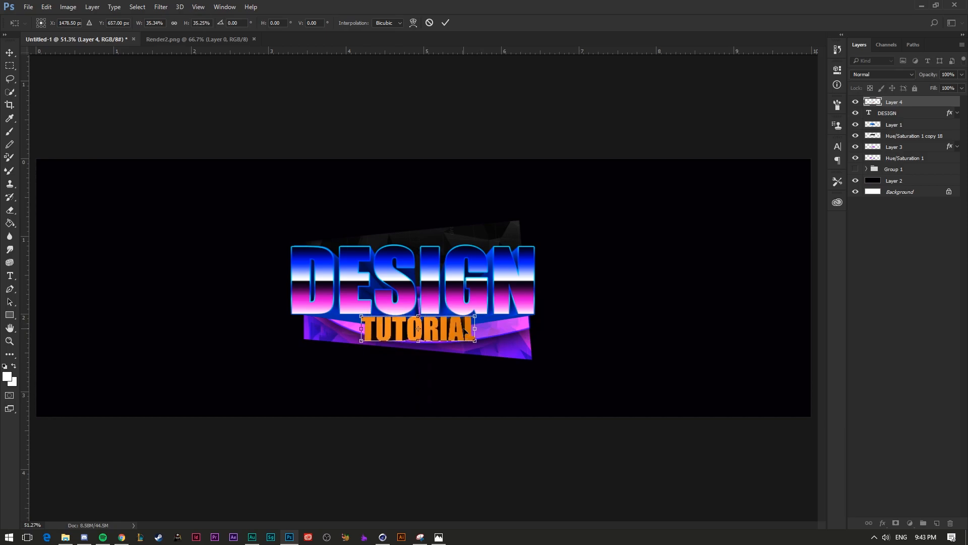
{"action": "key", "text": "Return"}
{"action": "left_click", "coordinate": [656, 301]}
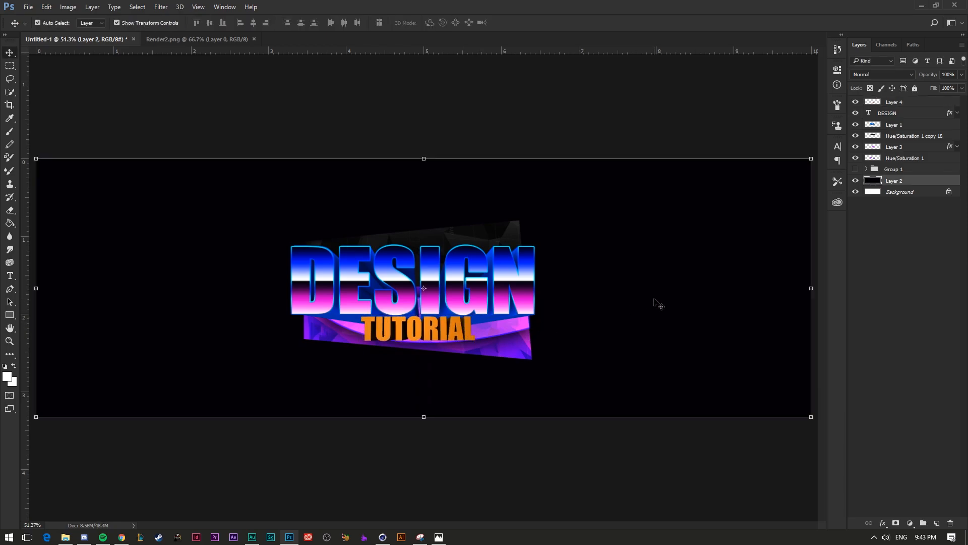
- Add the white text TUTORIAL in 34.56 pt Impact as a new text layer above the DESIGN lettering
{"action": "left_click", "coordinate": [428, 330]}
{"action": "key", "text": "t"}
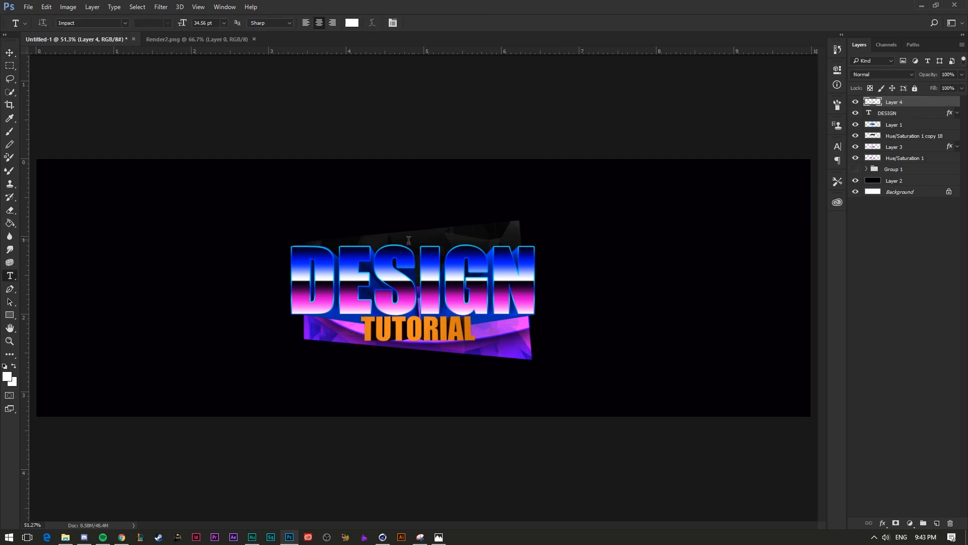
{"action": "left_click", "coordinate": [371, 331]}
{"action": "left_click", "coordinate": [415, 23]}
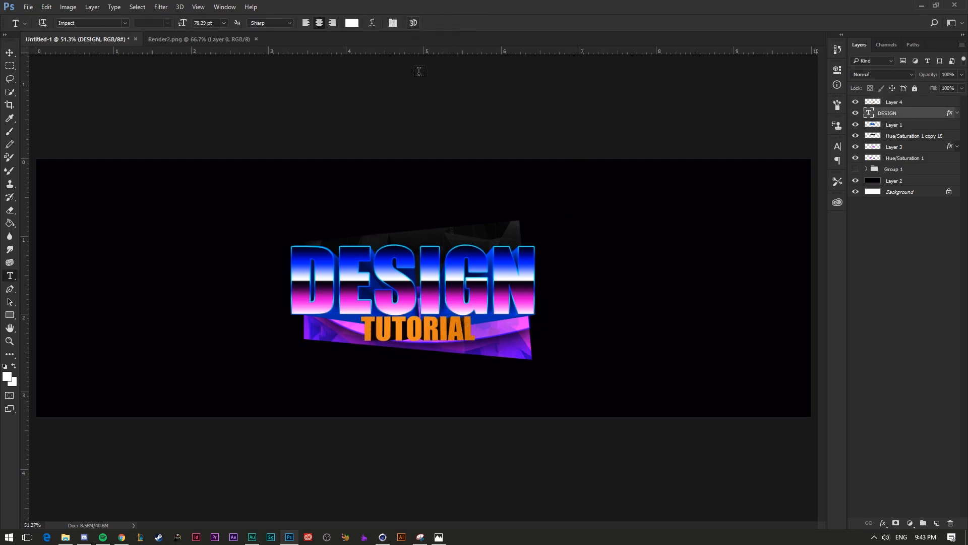
{"action": "left_click", "coordinate": [435, 187]}
{"action": "type", "text": "tutori"}
{"action": "key", "text": "BackSpace"}
{"action": "key", "text": "BackSpace"}
{"action": "key", "text": "BackSpace"}
{"action": "key", "text": "BackSpace"}
{"action": "key", "text": "BackSpace"}
{"action": "key", "text": "BackSpace"}
{"action": "type", "text": "TUTO"}
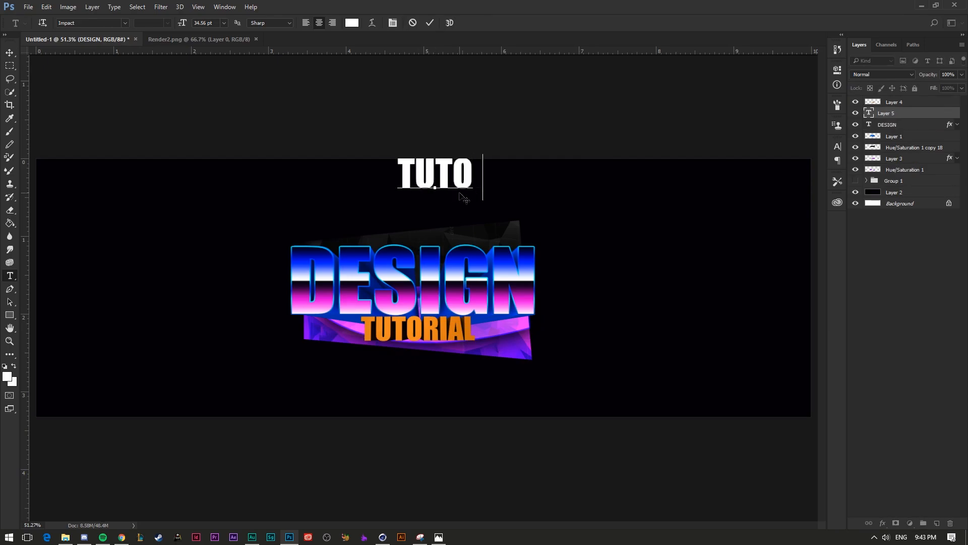
{"action": "type", "text": "RIAL"}
{"action": "key", "text": "ctrl+Return"}
- Move the white TUTORIAL text down to just above the orange render, with their first letters aligned
{"action": "key", "text": "ctrl+t"}
{"action": "left_click_drag", "start_coordinate": [463, 195], "coordinate": [463, 333]}
{"action": "key", "text": "Return"}
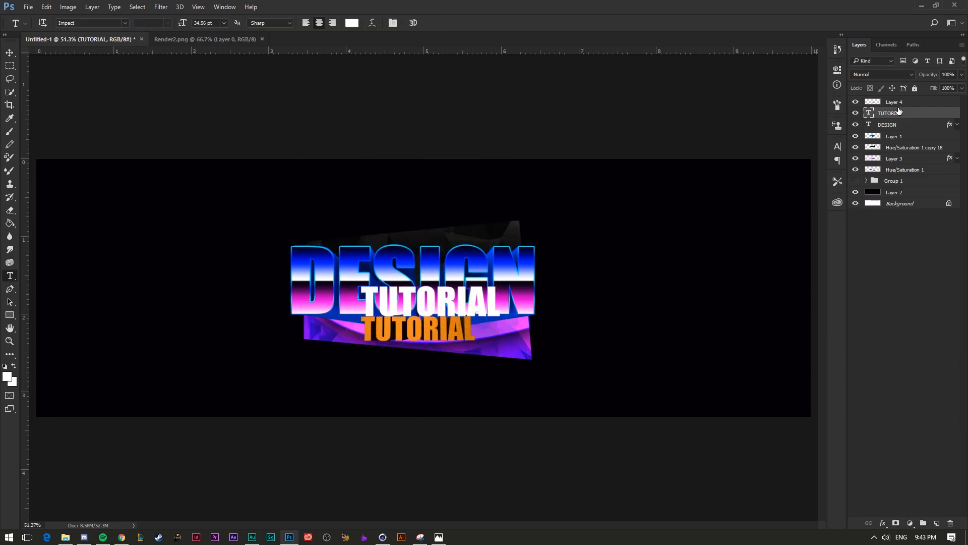
- Bring the white TUTORIAL text layer above Layer 4 and scale it to about 81.66% so it exactly covers the orange render
{"action": "left_click_drag", "start_coordinate": [911, 108], "coordinate": [912, 101]}
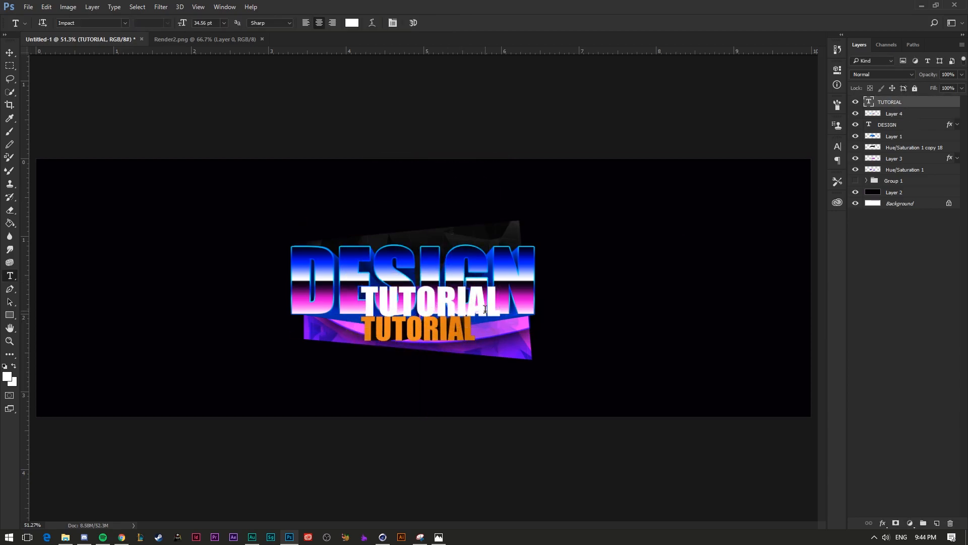
{"action": "key", "text": "ctrl+t"}
{"action": "mouse_move", "coordinate": [481, 304]}
{"action": "left_mouse_down"}
{"action": "mouse_move", "coordinate": [482, 332]}
{"action": "mouse_move", "coordinate": [474, 314]}
{"action": "left_mouse_up"}
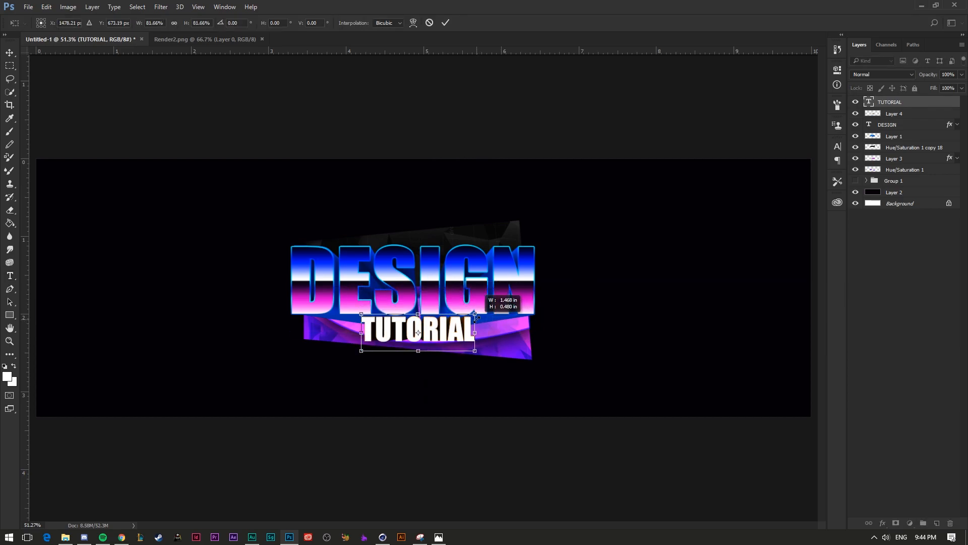
{"action": "key", "text": "Up"}
{"action": "key", "text": "Up"}
{"action": "key", "text": "Return"}
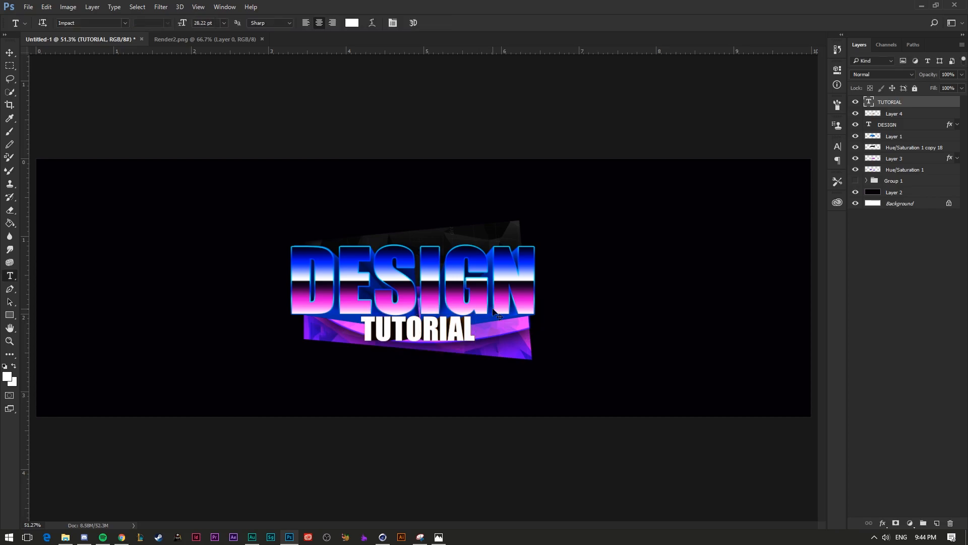
- Apply the copied DESIGN layer style to the TUTORIAL text and turn off its stroke
{"action": "right_click", "coordinate": [908, 103]}
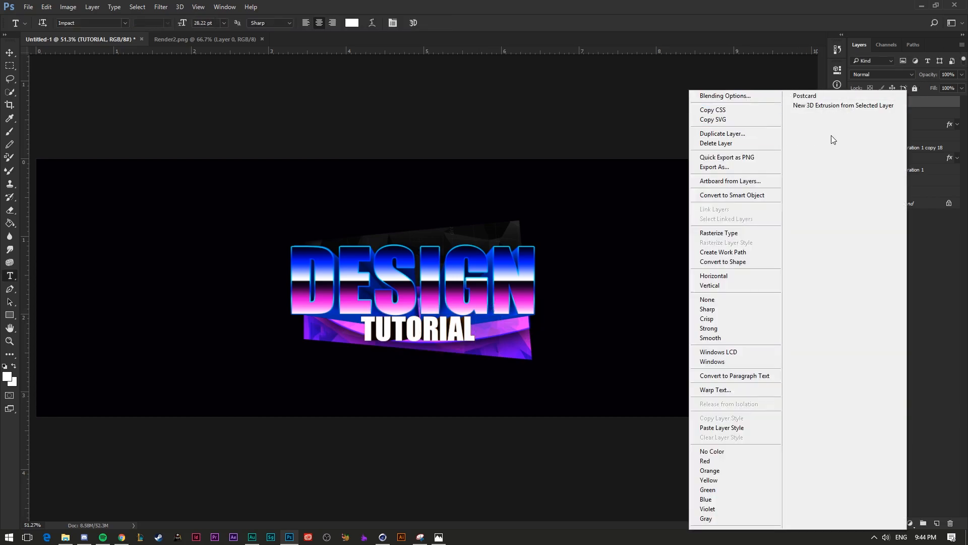
{"action": "left_click", "coordinate": [722, 427]}
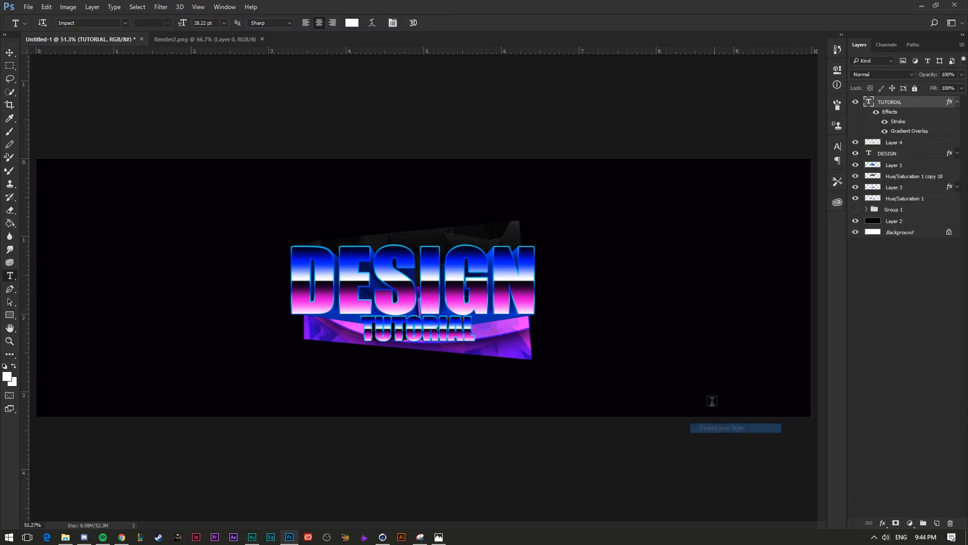
{"action": "double_click", "coordinate": [898, 126]}
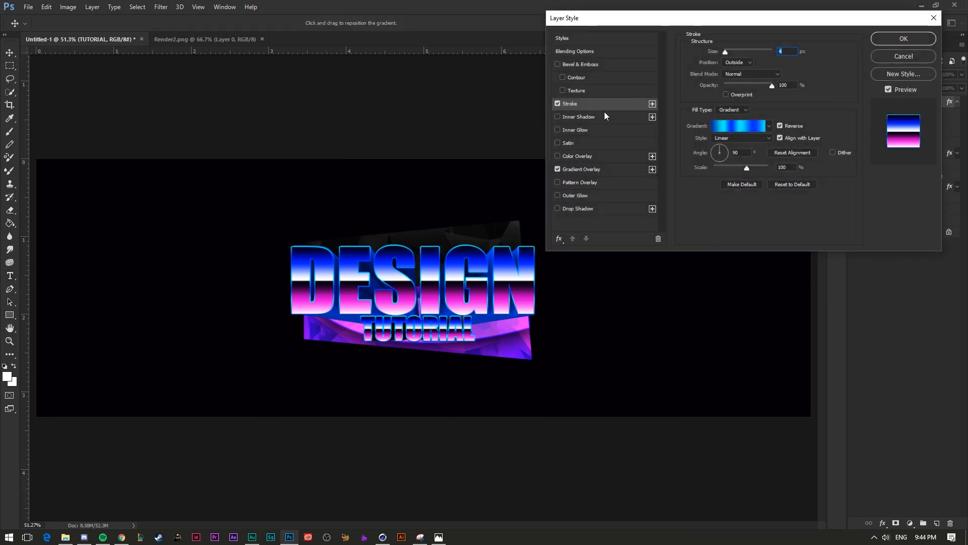
{"action": "left_click", "coordinate": [558, 104]}
- Edit the TUTORIAL text's gradient overlay, removing the dark and blue stops from the first half of the gradient
{"action": "left_click", "coordinate": [585, 170]}
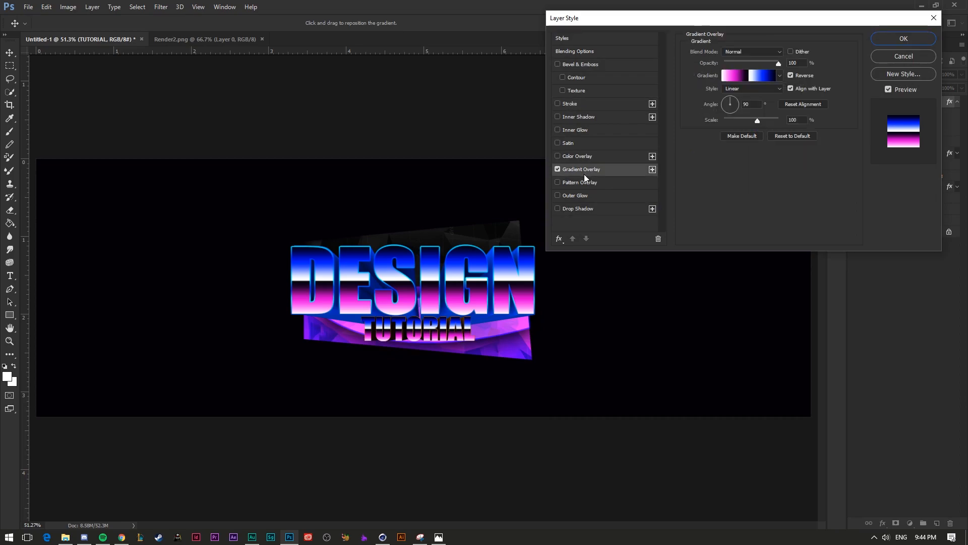
{"action": "left_click", "coordinate": [734, 76]}
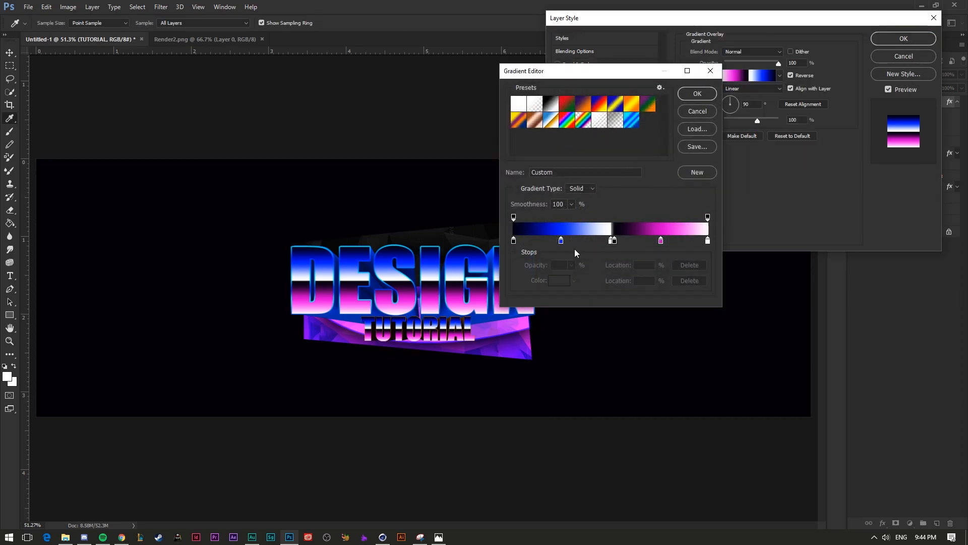
{"action": "left_click_drag", "start_coordinate": [561, 241], "coordinate": [553, 270]}
{"action": "left_click_drag", "start_coordinate": [514, 241], "coordinate": [515, 244]}
{"action": "key", "text": "BackSpace"}
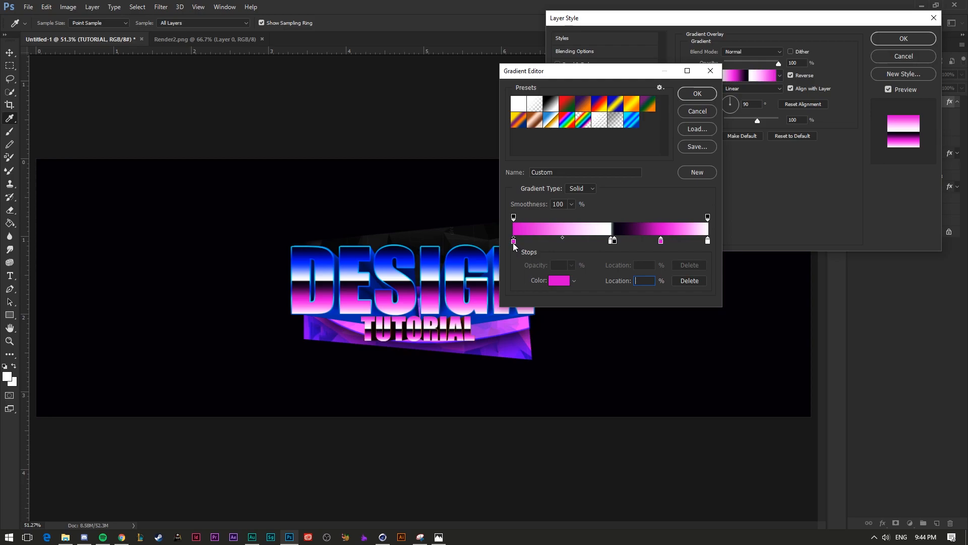
- Recolour the gradient stop at 0% to orange ff9000
{"action": "left_click", "coordinate": [554, 280]}
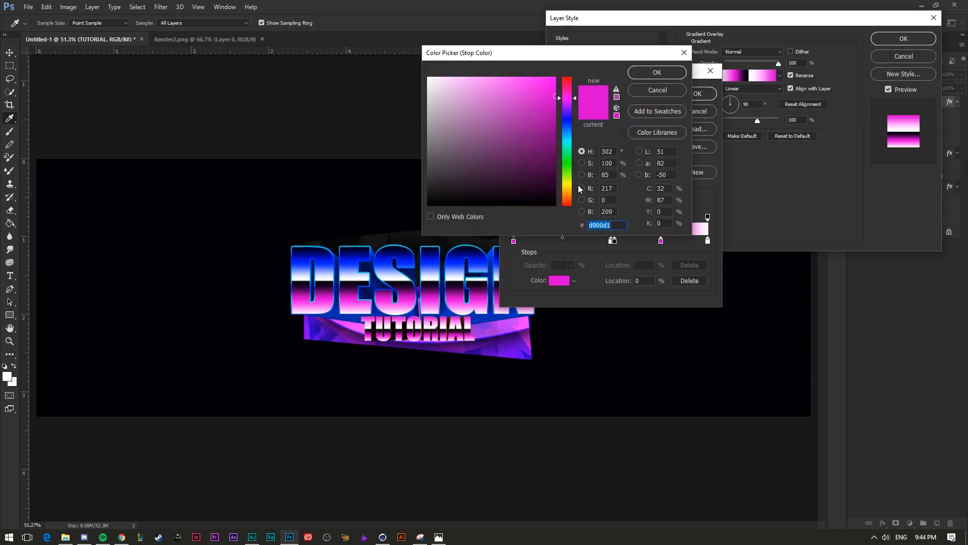
{"action": "left_click_drag", "start_coordinate": [567, 188], "coordinate": [568, 194]}
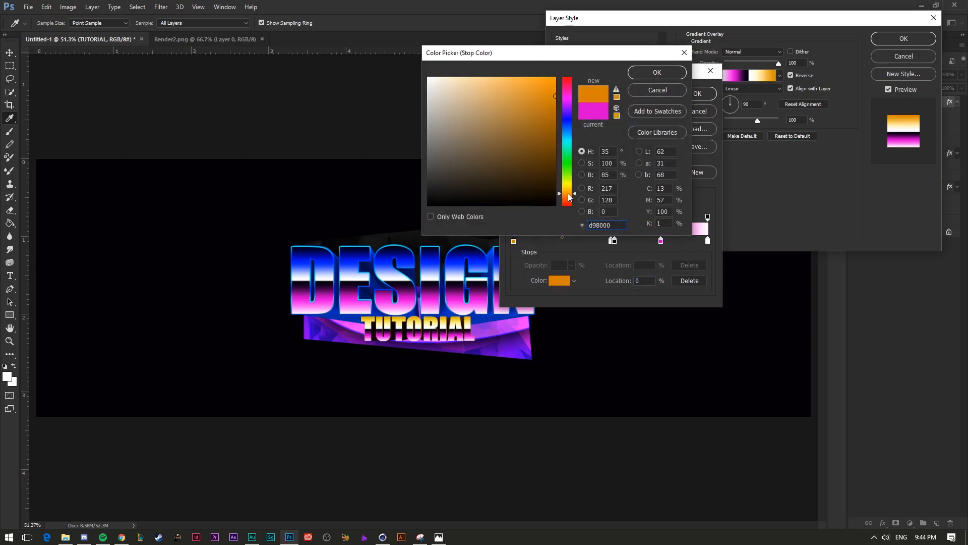
{"action": "left_click_drag", "start_coordinate": [524, 158], "coordinate": [621, 42]}
{"action": "left_click_drag", "start_coordinate": [572, 203], "coordinate": [575, 194]}
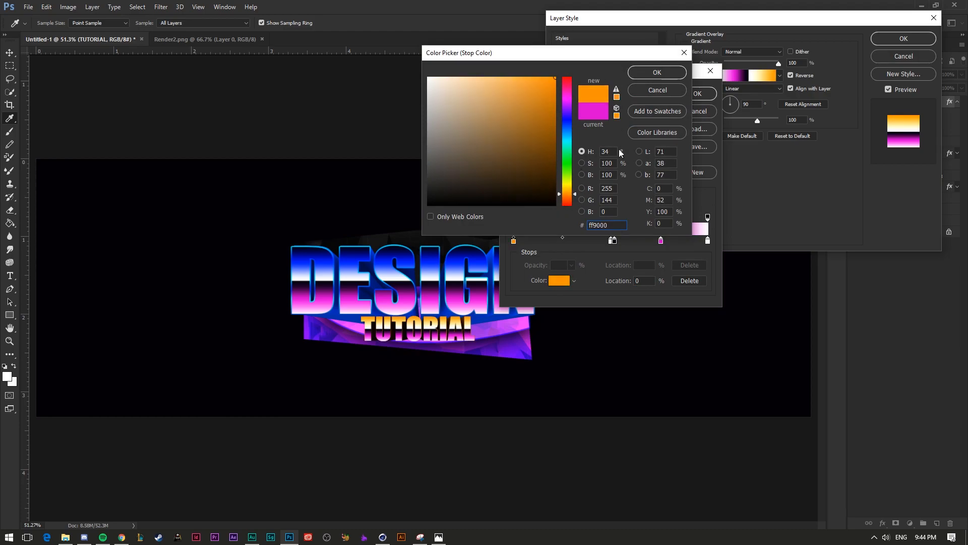
{"action": "left_click", "coordinate": [673, 74]}
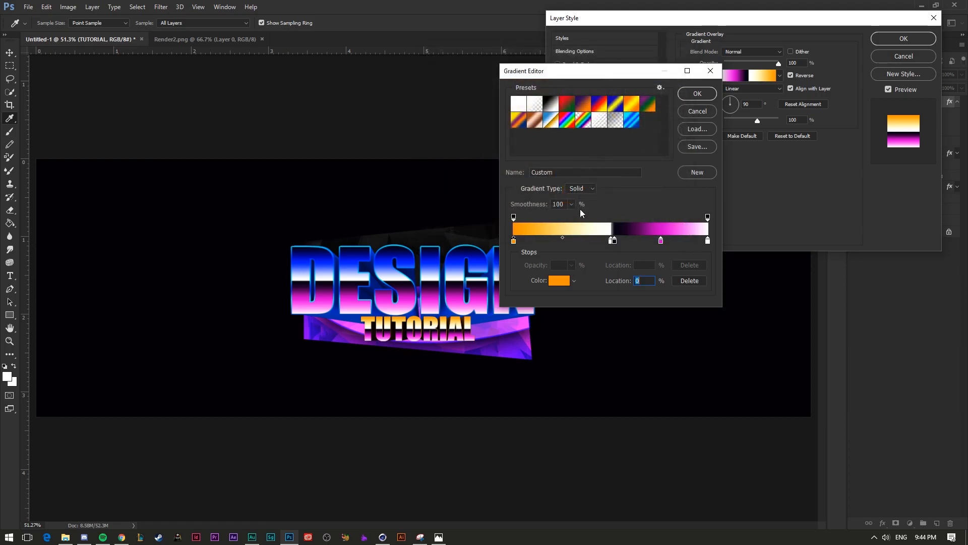
- Recolour the near-black gradient stop at 52% to dark brown 562000
{"action": "left_click", "coordinate": [614, 241]}
{"action": "left_click", "coordinate": [553, 280]}
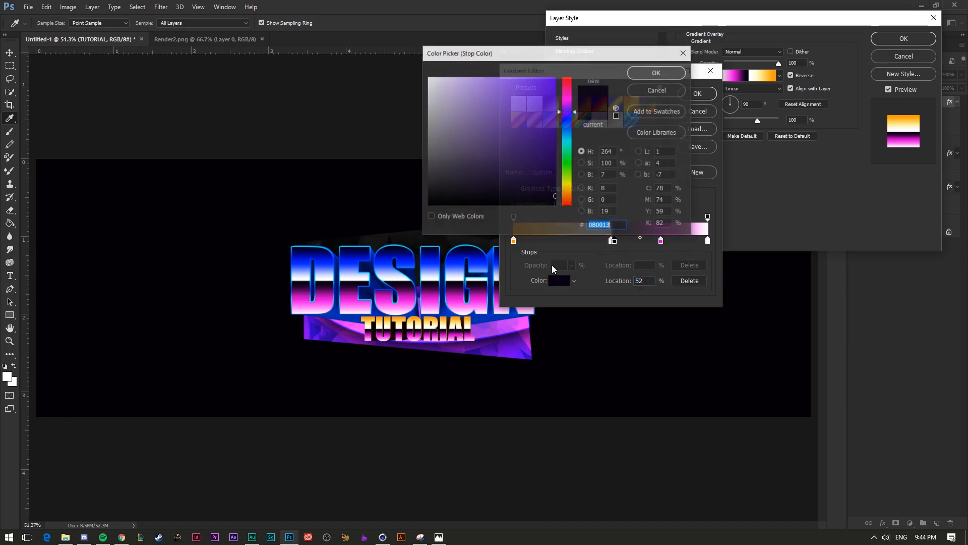
{"action": "left_click", "coordinate": [569, 201]}
{"action": "left_click_drag", "start_coordinate": [555, 198], "coordinate": [556, 162]}
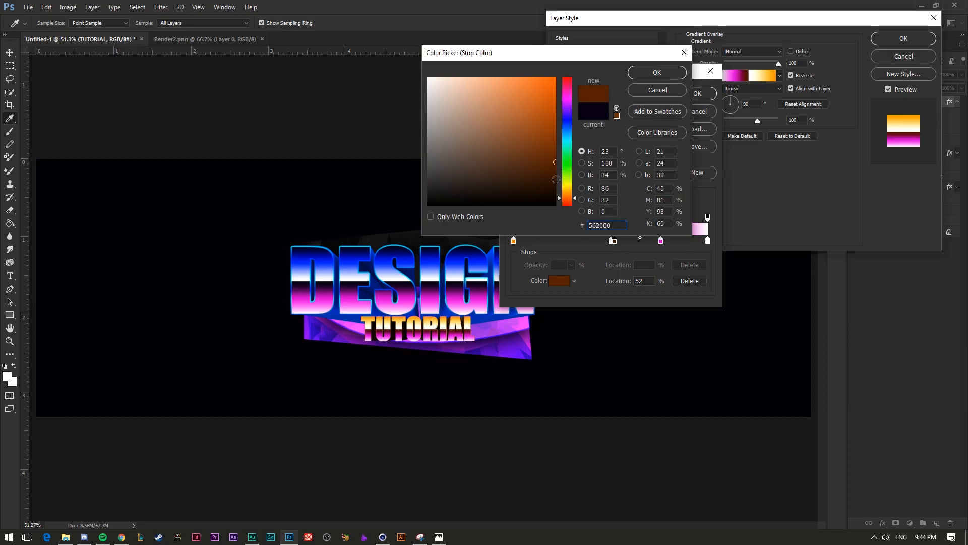
{"action": "left_click", "coordinate": [658, 73]}
- Recolour the pink gradient stop at 76% to dark orange d98a00
{"action": "left_click", "coordinate": [661, 241]}
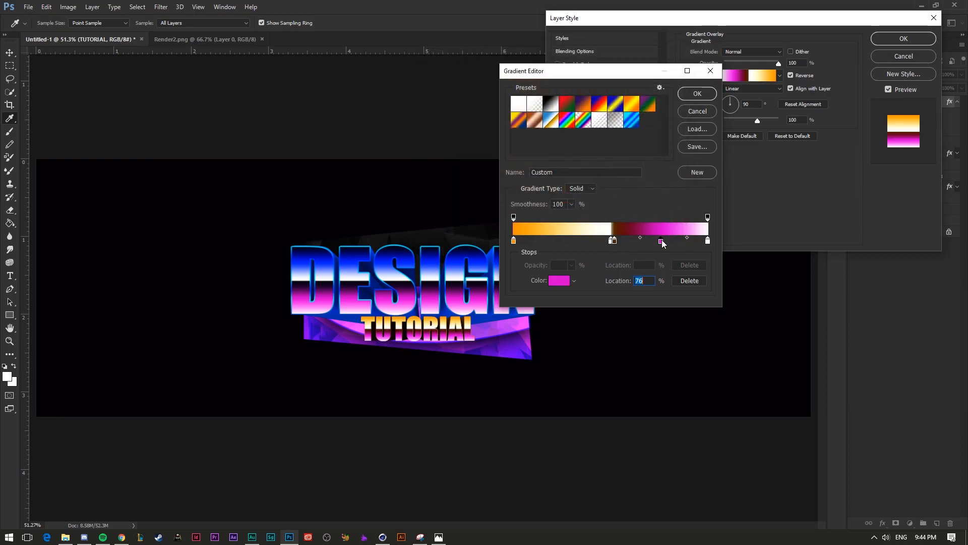
{"action": "left_click", "coordinate": [559, 281]}
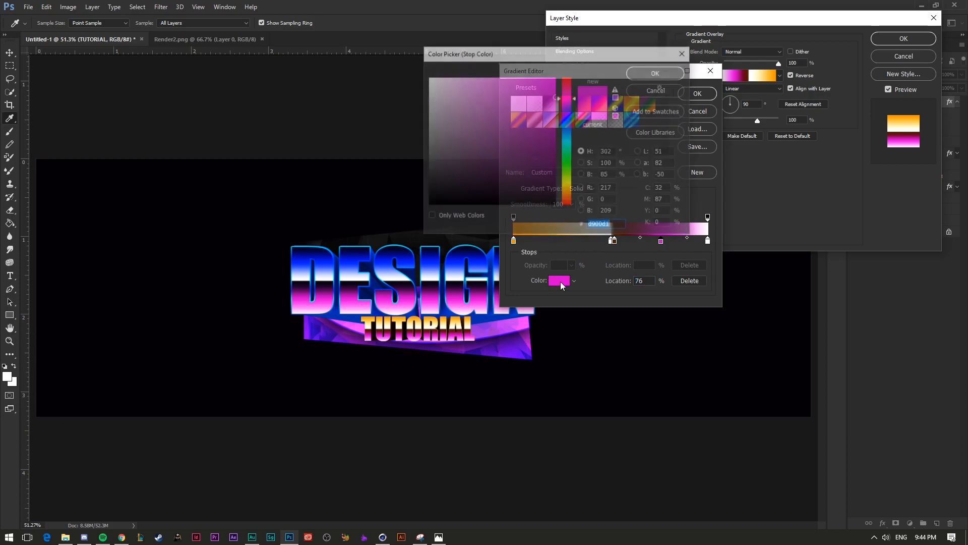
{"action": "left_click", "coordinate": [567, 185]}
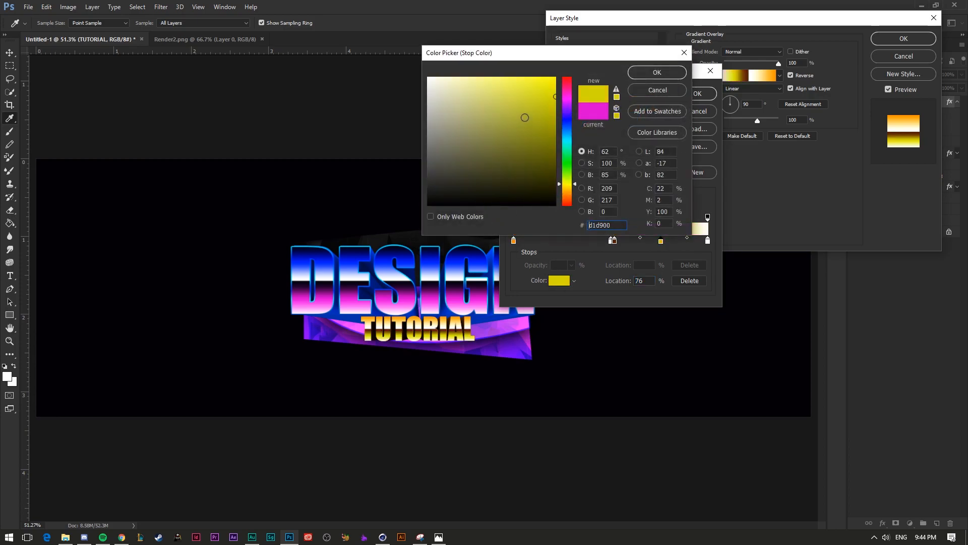
{"action": "left_click", "coordinate": [576, 189]}
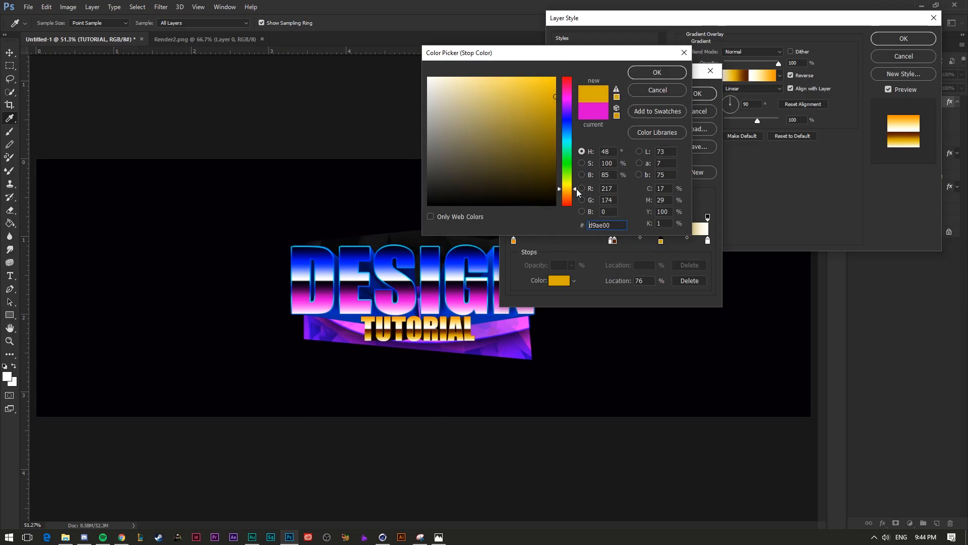
{"action": "left_click_drag", "start_coordinate": [576, 188], "coordinate": [575, 192]}
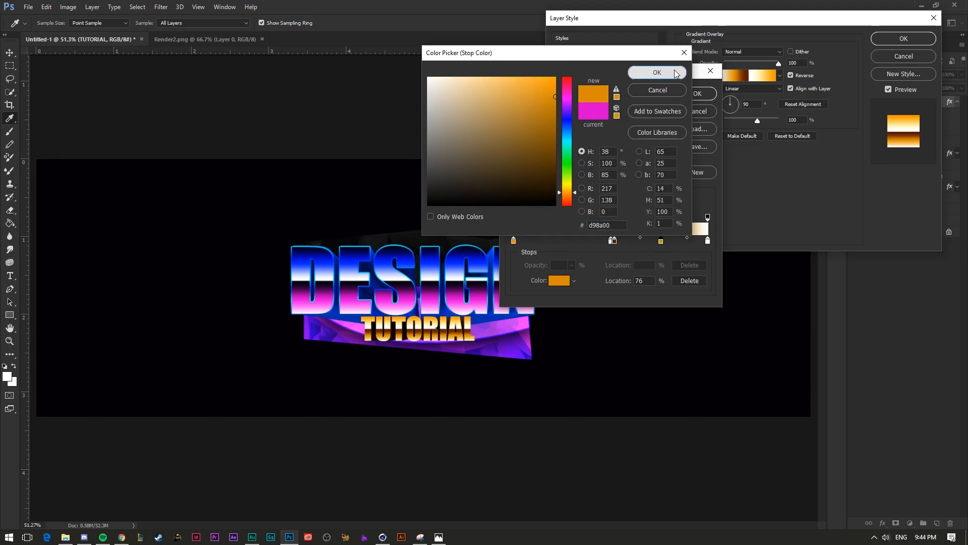
{"action": "left_click", "coordinate": [657, 72]}
- Brighten the brown gradient stop at 52% and set the midpoint between it and the orange stop to 33%
{"action": "left_click", "coordinate": [614, 241]}
{"action": "left_click", "coordinate": [559, 280]}
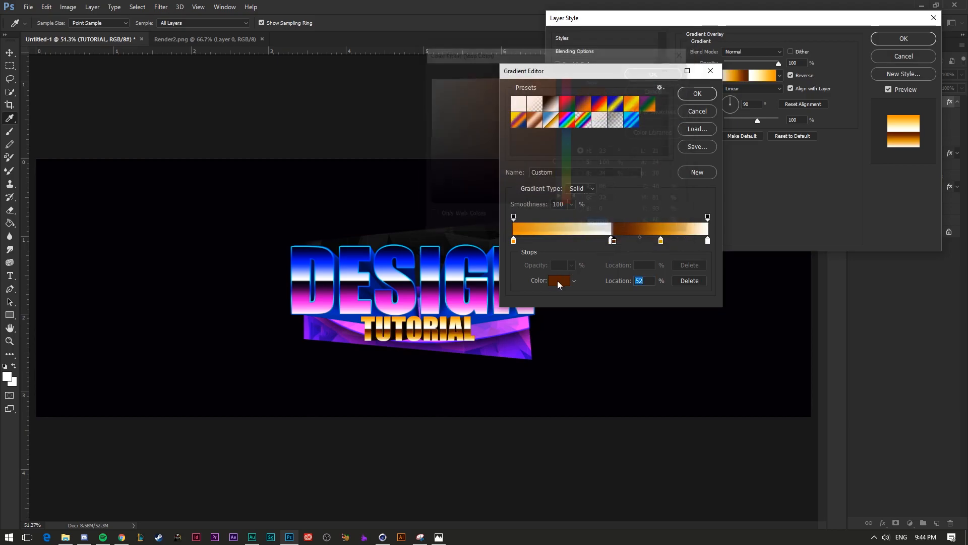
{"action": "mouse_move", "coordinate": [553, 152]}
{"action": "left_mouse_down"}
{"action": "mouse_move", "coordinate": [573, 110]}
{"action": "mouse_move", "coordinate": [556, 134]}
{"action": "left_mouse_up"}
{"action": "left_click", "coordinate": [654, 73]}
{"action": "left_click_drag", "start_coordinate": [640, 237], "coordinate": [630, 240]}
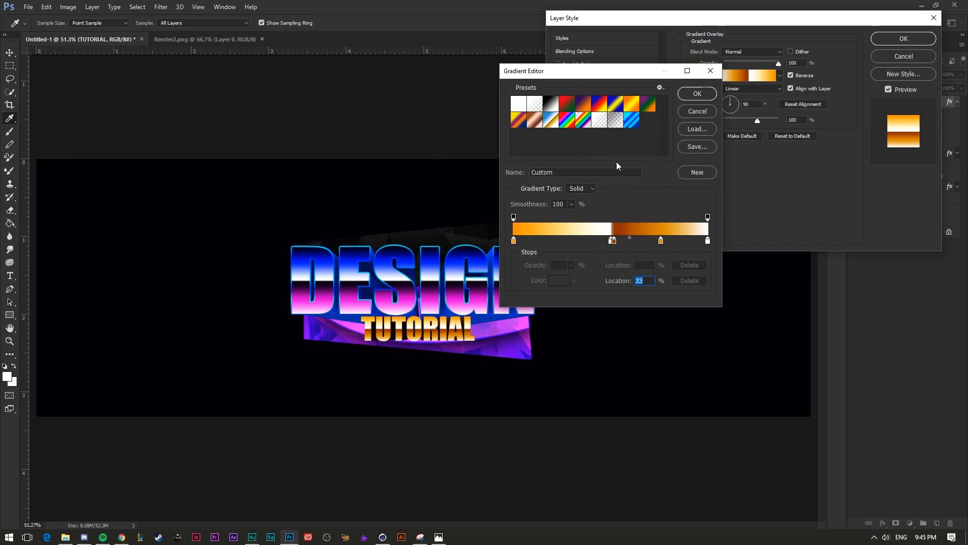
- Recolour the gradient stop at 76% to golden yellow d9ae00, shift it to 72%, and apply the gradient overlay
{"action": "left_click", "coordinate": [661, 241]}
{"action": "left_click", "coordinate": [558, 281]}
{"action": "left_click_drag", "start_coordinate": [566, 181], "coordinate": [567, 188]}
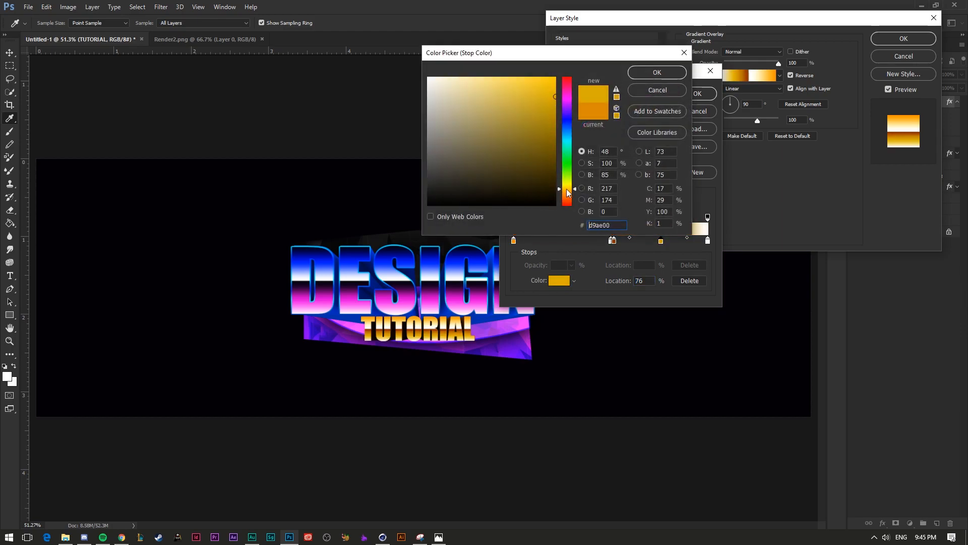
{"action": "left_click", "coordinate": [651, 74]}
{"action": "left_click_drag", "start_coordinate": [687, 238], "coordinate": [653, 242]}
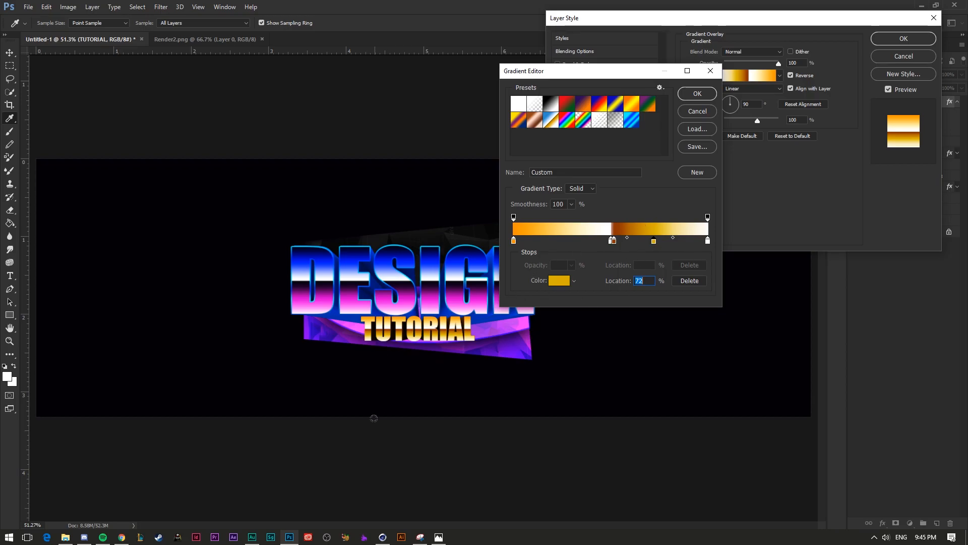
{"action": "left_click", "coordinate": [698, 94]}
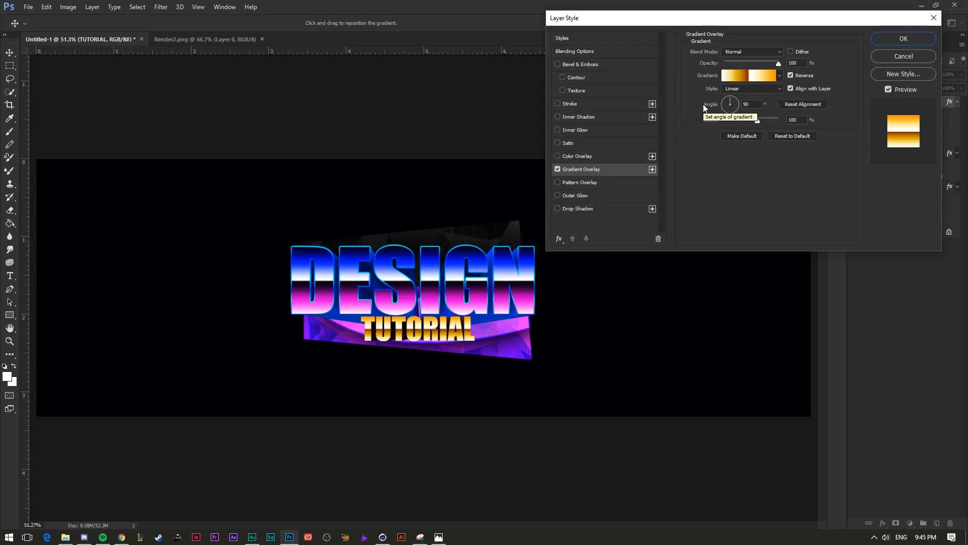
{"action": "left_click", "coordinate": [904, 39]}
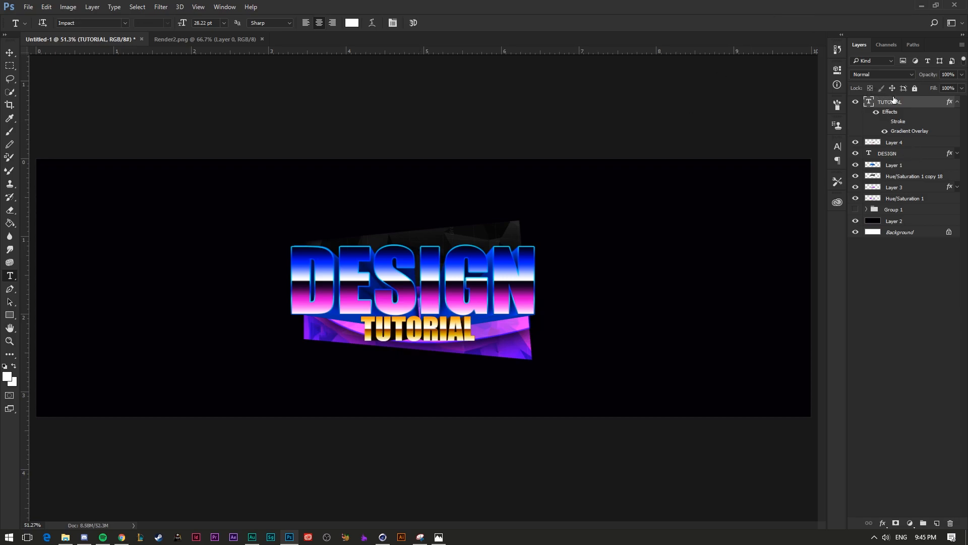
- Duplicate the TUTORIAL text layer and rasterize the layer style of the copy
{"action": "key", "text": "ctrl+j"}
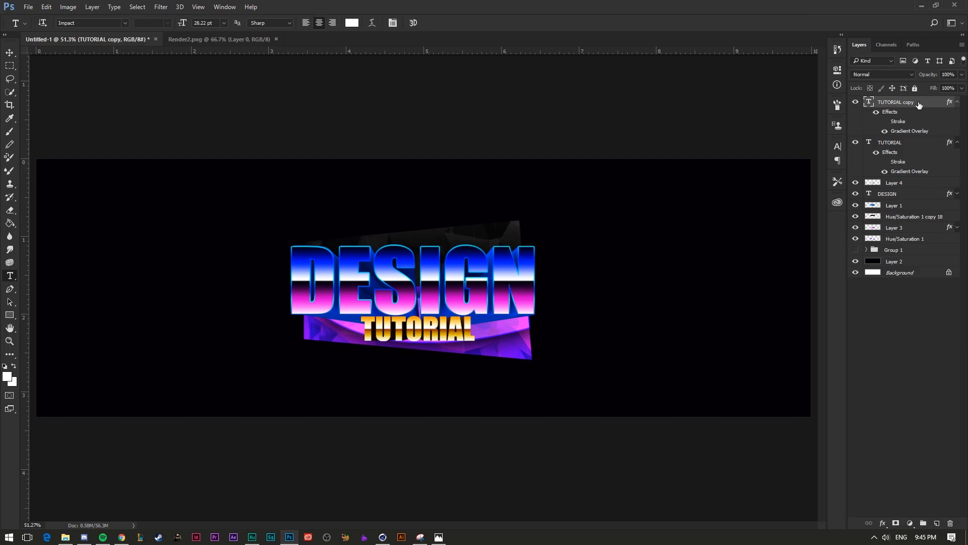
{"action": "right_click", "coordinate": [919, 104]}
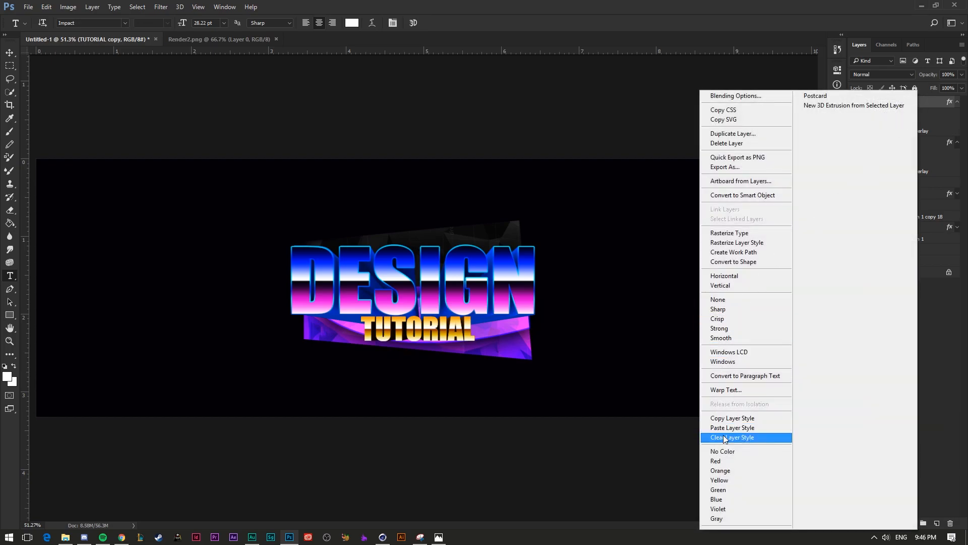
{"action": "left_click", "coordinate": [752, 243]}
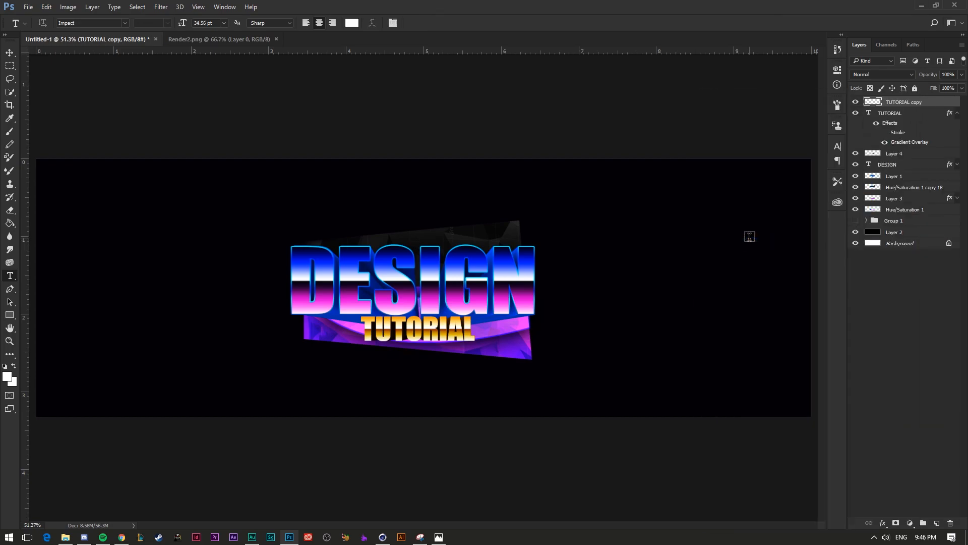
- Enable a pattern overlay on the TUTORIAL copy layer with 58% opacity
{"action": "right_click", "coordinate": [932, 104]}
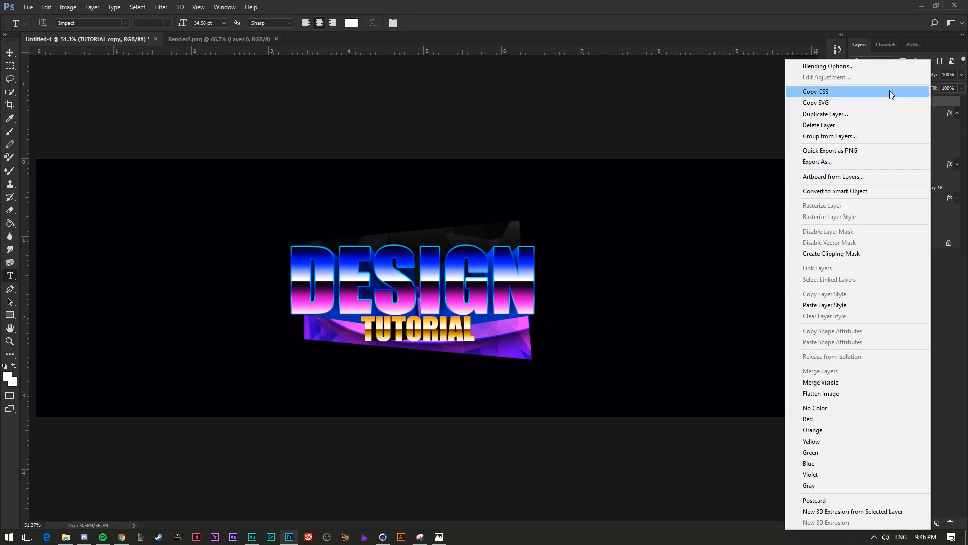
{"action": "left_click", "coordinate": [834, 64]}
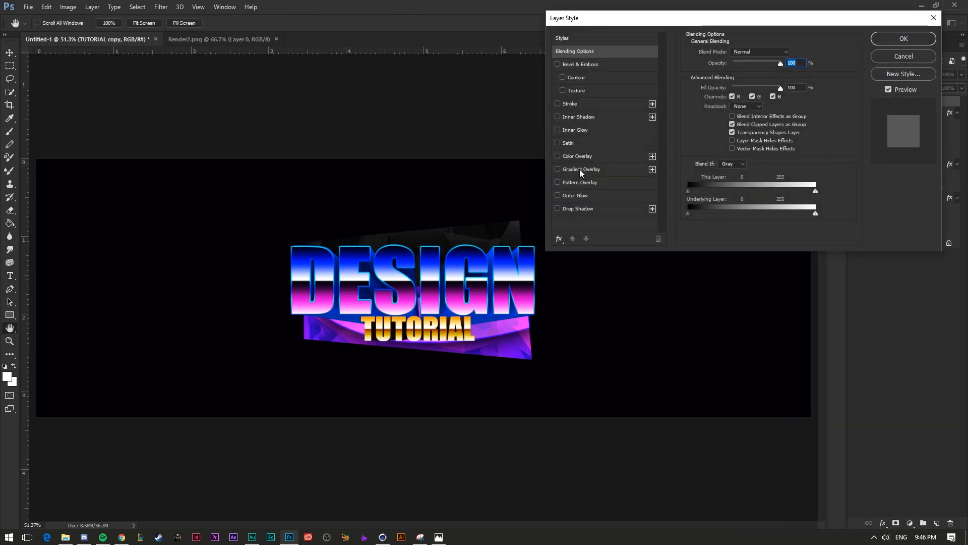
{"action": "left_click", "coordinate": [570, 182]}
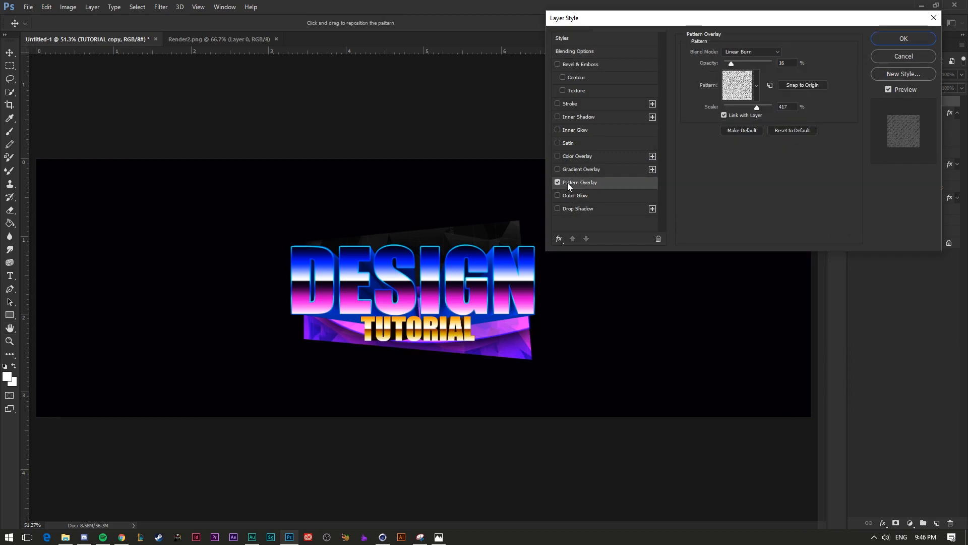
{"action": "left_click_drag", "start_coordinate": [731, 63], "coordinate": [752, 63]}
- Try several patterns for the overlay, settle on a faint near-white texture, and set the overlay opacity to 100%
{"action": "left_click", "coordinate": [734, 94]}
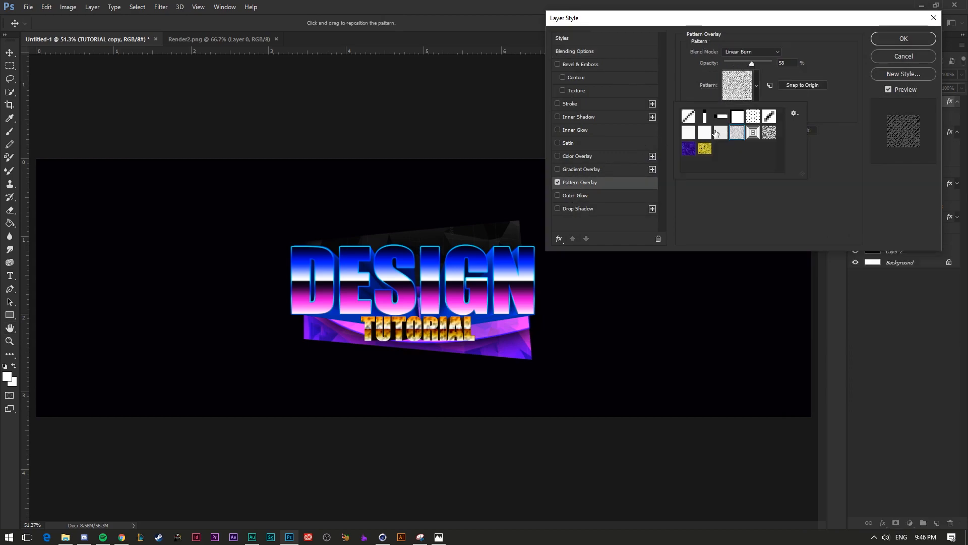
{"action": "left_click", "coordinate": [768, 134]}
{"action": "left_click", "coordinate": [724, 135]}
{"action": "left_click", "coordinate": [705, 134]}
{"action": "left_click", "coordinate": [689, 133]}
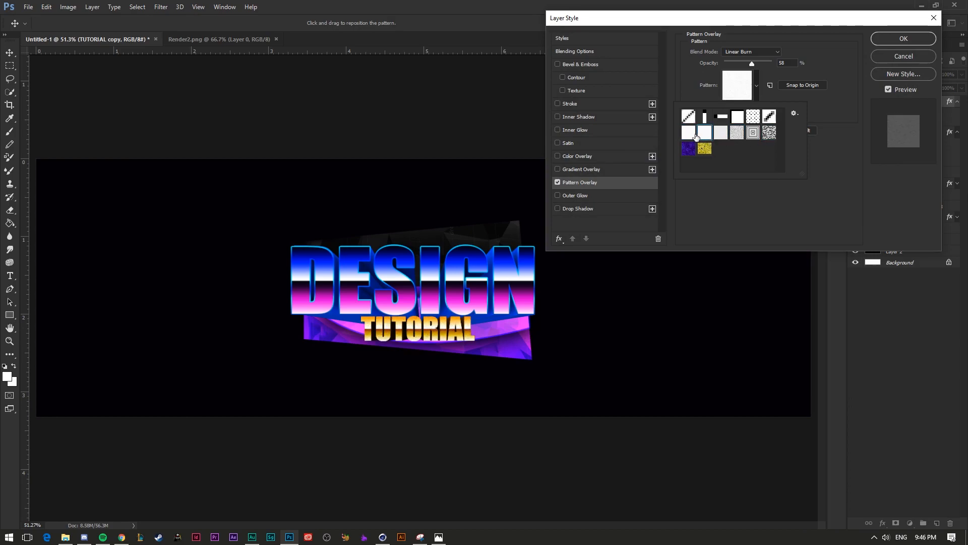
{"action": "left_click_drag", "start_coordinate": [751, 64], "coordinate": [804, 63]}
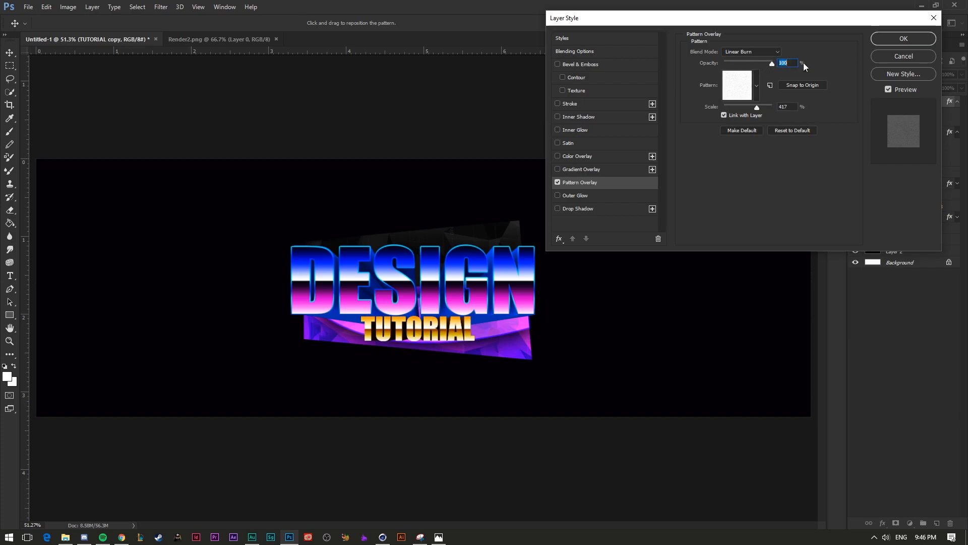
- Try Normal, Overlay, Difference and other blend modes for the pattern overlay, and return it to Linear Burn
{"action": "left_click", "coordinate": [742, 52]}
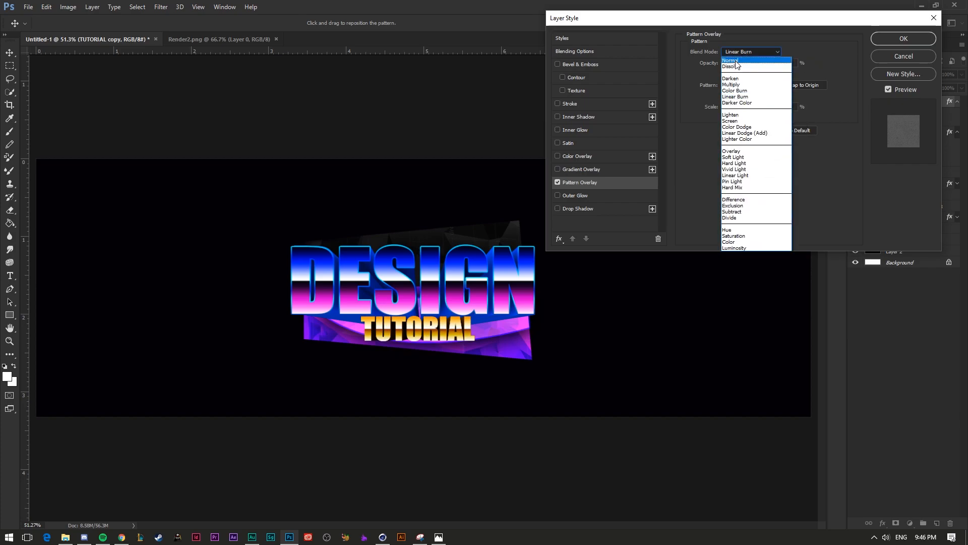
{"action": "left_click", "coordinate": [732, 60]}
{"action": "left_click", "coordinate": [747, 52]}
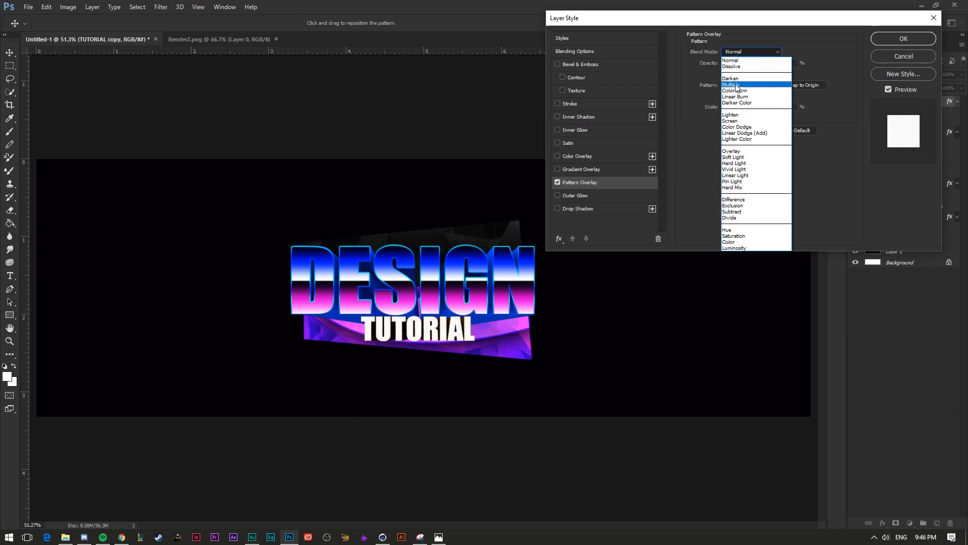
{"action": "left_click", "coordinate": [738, 151]}
{"action": "key", "text": "Down"}
{"action": "key", "text": "Down"}
{"action": "key", "text": "Down"}
{"action": "key", "text": "Down"}
{"action": "key", "text": "Down"}
{"action": "key", "text": "Down"}
{"action": "key", "text": "Down"}
{"action": "key", "text": "Down"}
{"action": "key", "text": "Up"}
{"action": "left_click", "coordinate": [750, 52]}
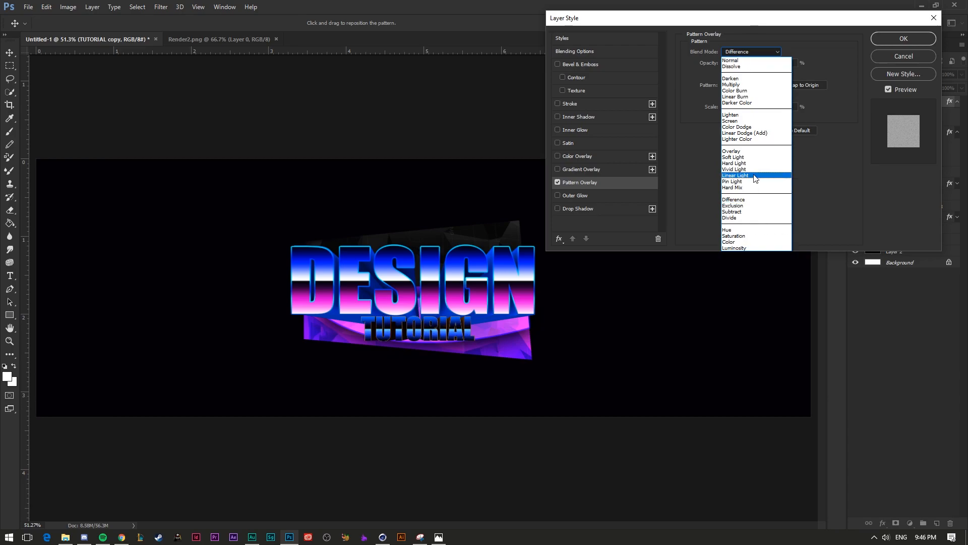
{"action": "left_click", "coordinate": [743, 98]}
{"action": "left_click", "coordinate": [747, 97]}
- Reduce the pattern overlay's scale, use the coarse black-and-white grain pattern at 40% opacity, and apply the layer style
{"action": "left_click", "coordinate": [759, 108]}
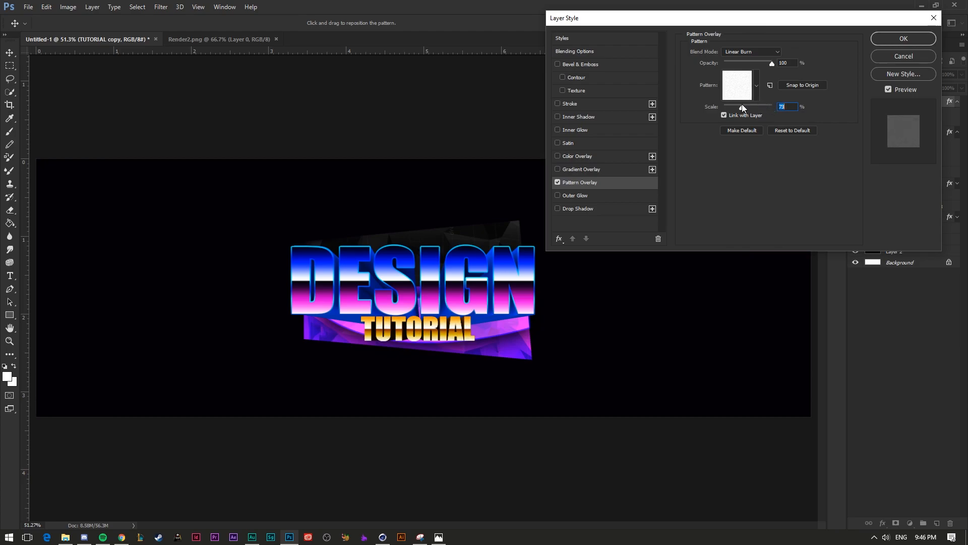
{"action": "left_click_drag", "start_coordinate": [749, 104], "coordinate": [746, 105]}
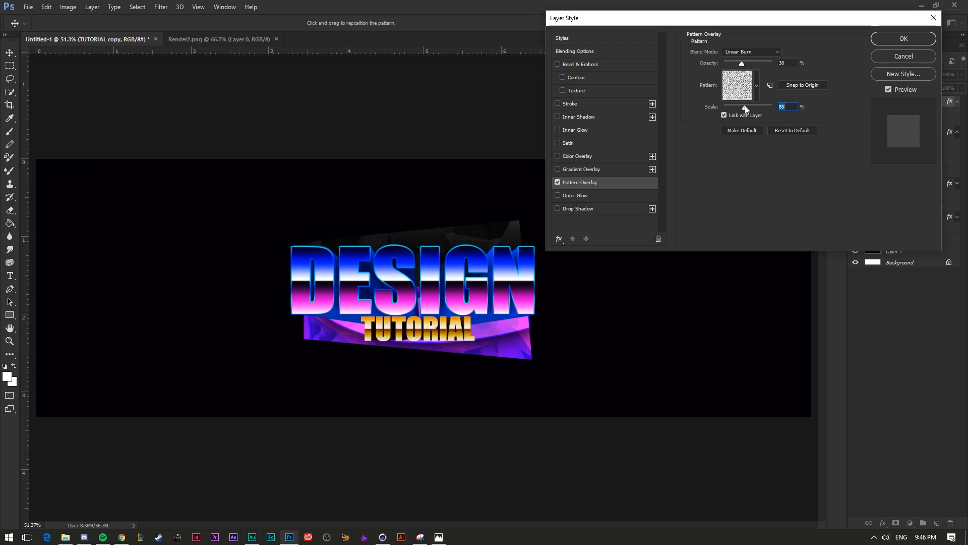
{"action": "left_click", "coordinate": [786, 62]}
{"action": "type", "text": "40"}
{"action": "left_click", "coordinate": [756, 87]}
{"action": "left_click", "coordinate": [756, 87]}
{"action": "left_click", "coordinate": [900, 38]}
- Duplicate the DESIGN layer, rasterize the duplicate's layer style, and give it the pattern overlay style copied from the TUTORIAL copy layer
{"action": "right_click", "coordinate": [910, 111]}
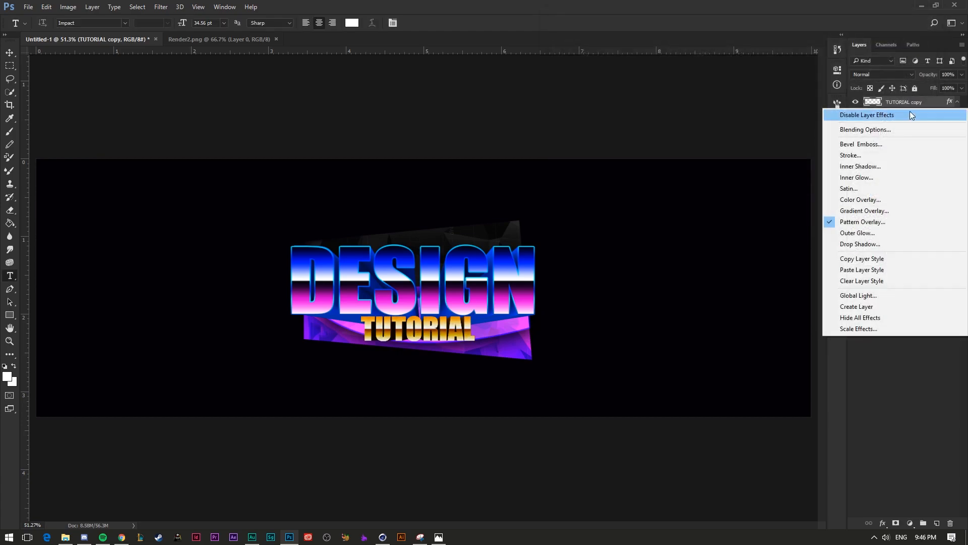
{"action": "left_click", "coordinate": [856, 259]}
{"action": "left_click", "coordinate": [900, 186]}
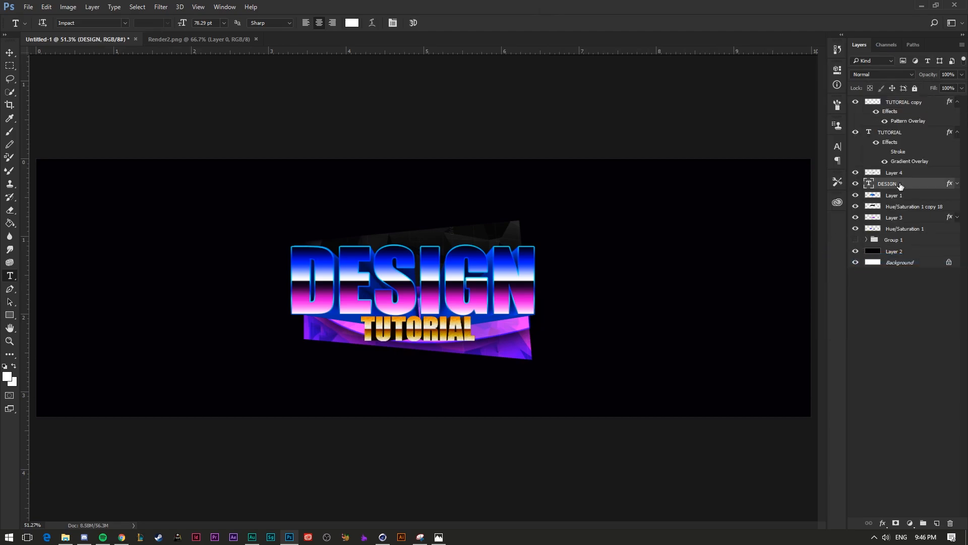
{"action": "key", "text": "ctrl+j"}
{"action": "right_click", "coordinate": [910, 189]}
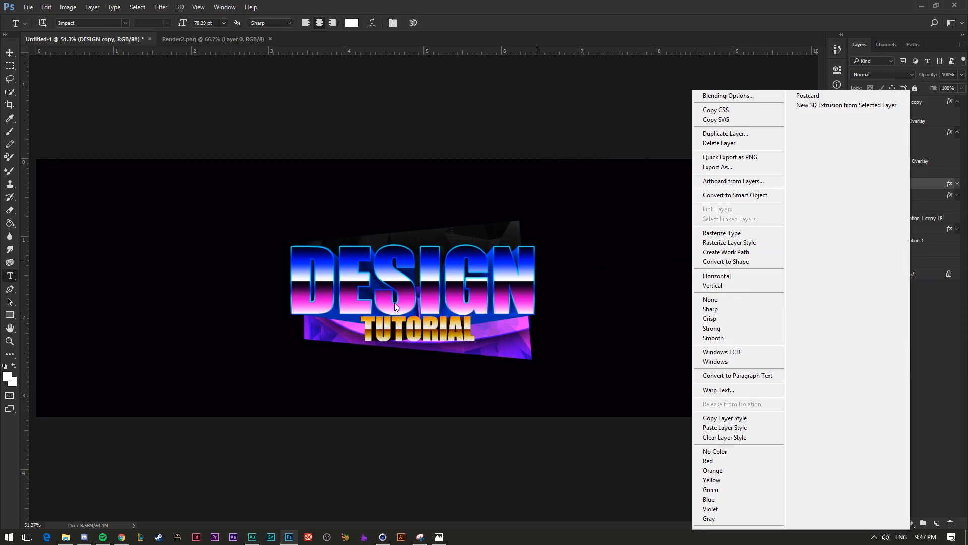
{"action": "left_click", "coordinate": [739, 242]}
{"action": "right_click", "coordinate": [942, 190]}
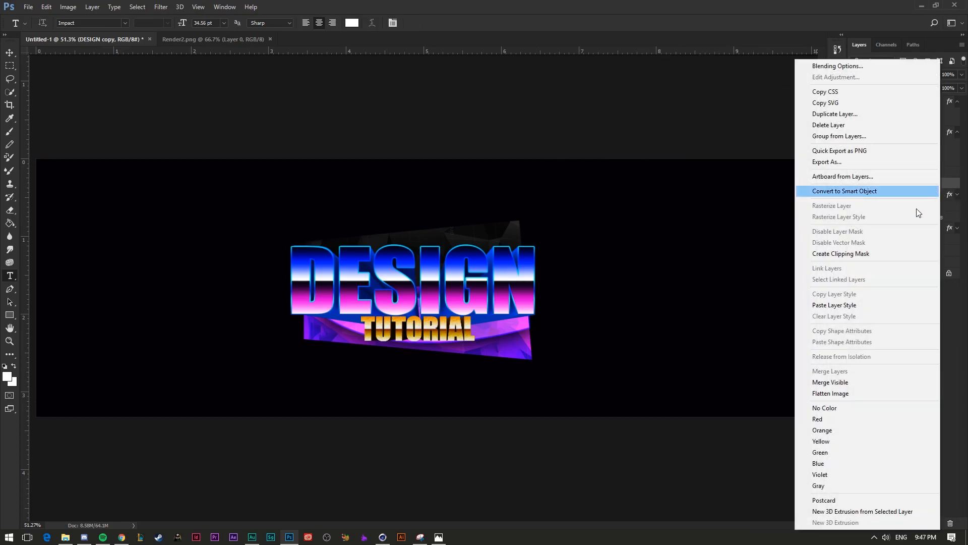
{"action": "left_click", "coordinate": [850, 306]}
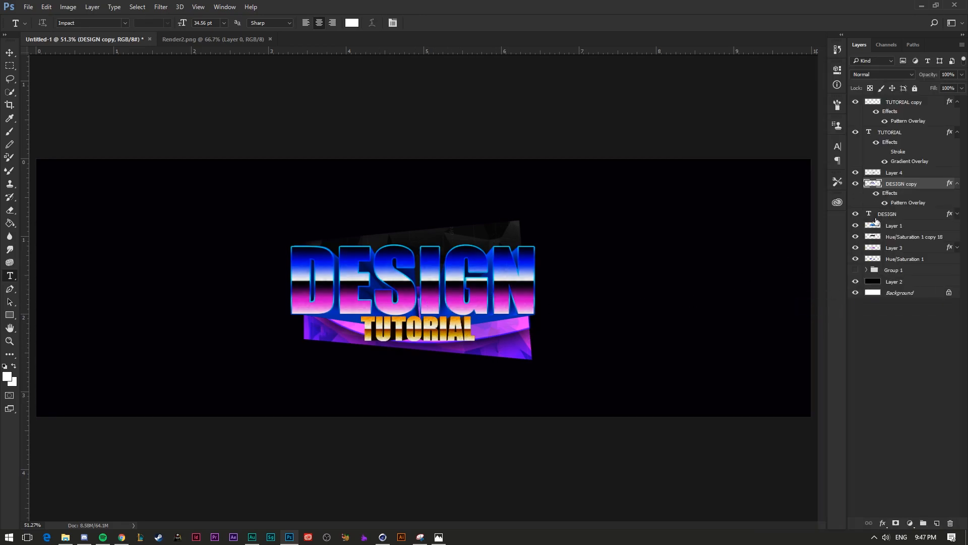
- Set the DESIGN copy layer's opacity to 85% and deselect all layers with the Move tool
{"action": "mouse_move", "coordinate": [959, 78]}
{"action": "left_mouse_down"}
{"action": "mouse_move", "coordinate": [943, 83]}
{"action": "mouse_move", "coordinate": [956, 86]}
{"action": "left_mouse_up"}
{"action": "type", "text": "85"}
{"action": "key", "text": "Return"}
{"action": "left_click", "coordinate": [9, 53]}
{"action": "left_click", "coordinate": [363, 117]}
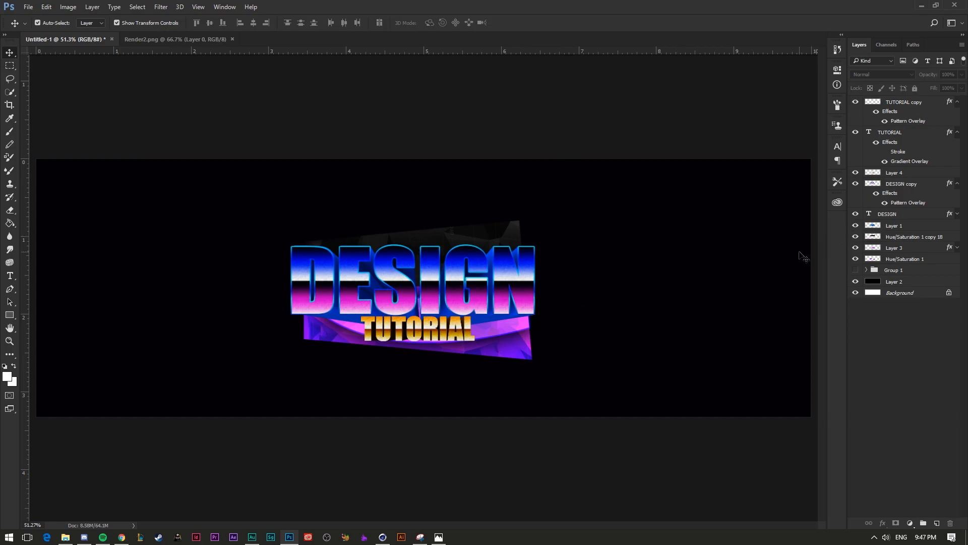
{"action": "left_click", "coordinate": [930, 230]}
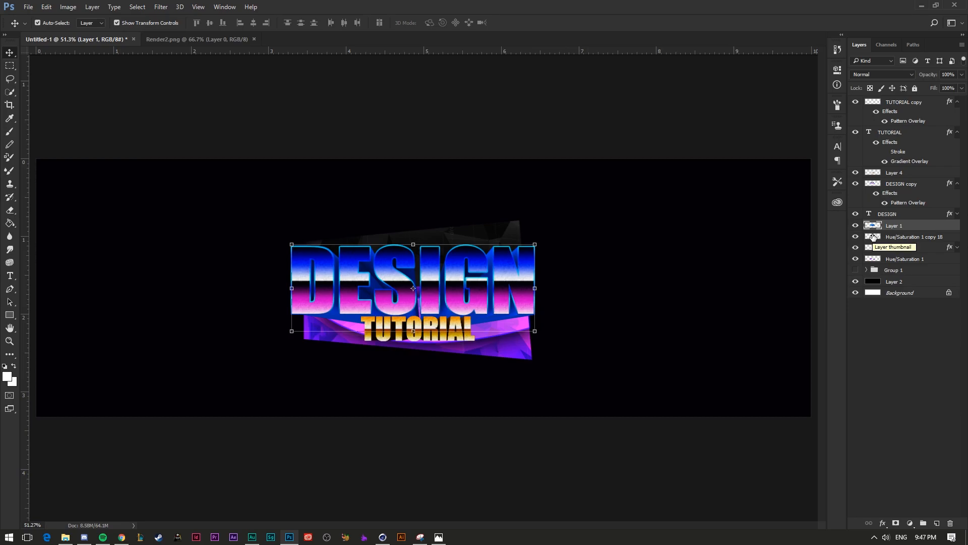
{"action": "key", "text": "ctrl"}
{"action": "key", "text": "ctrl+u"}
{"action": "left_click_drag", "start_coordinate": [646, 181], "coordinate": [624, 175]}
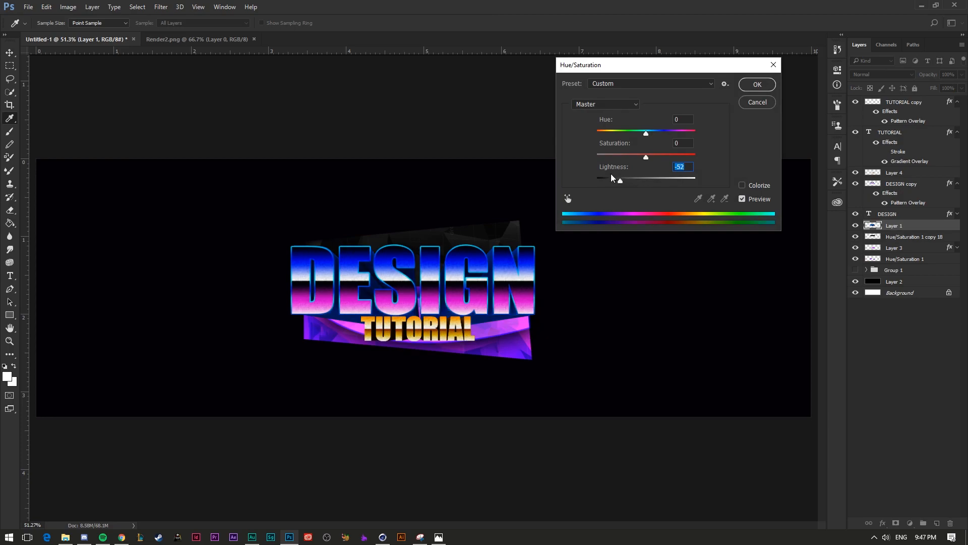
{"action": "left_click_drag", "start_coordinate": [622, 176], "coordinate": [640, 180]}
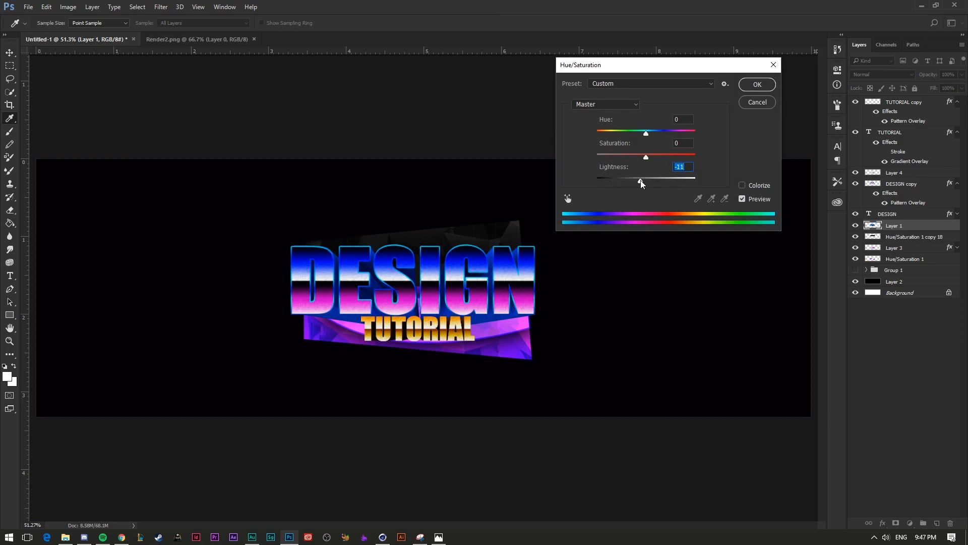
{"action": "left_click", "coordinate": [756, 101]}
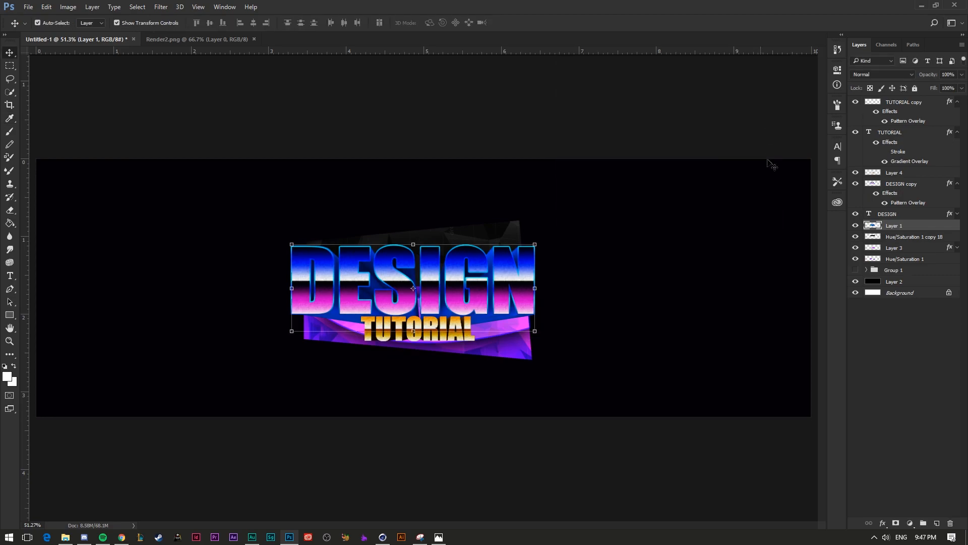
- Add a new layer above Layer 1, load the 3D extrusion's outline as a selection, and ready a soft 700 px brush
{"action": "left_click", "coordinate": [937, 523]}
{"action": "left_click", "coordinate": [872, 238], "text": "ctrl"}
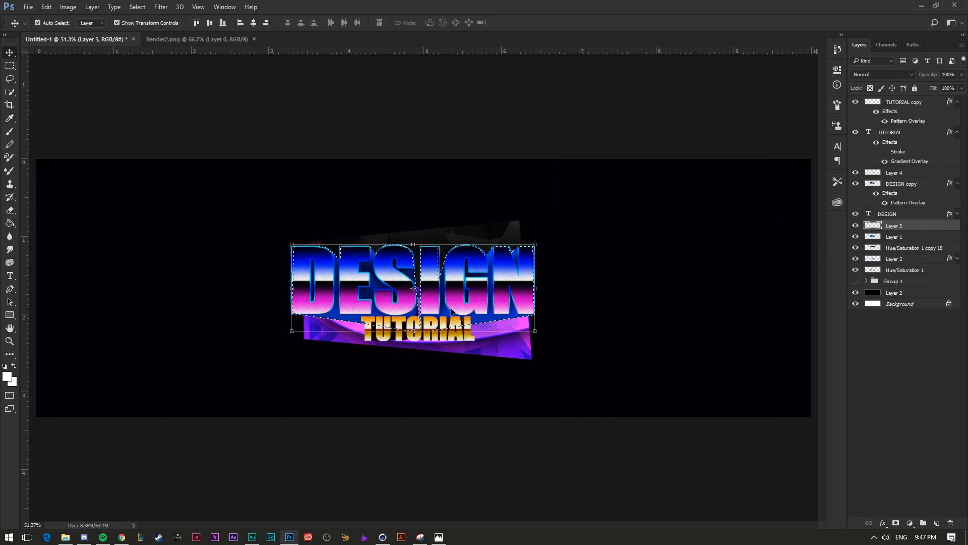
{"action": "key", "text": "b"}
{"action": "left_click", "coordinate": [48, 24]}
{"action": "left_click", "coordinate": [48, 24]}
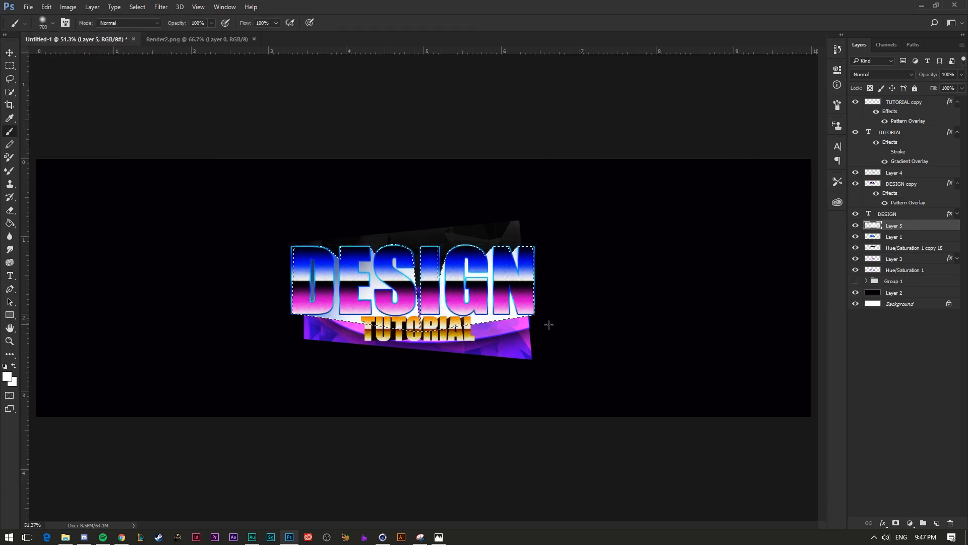
- Shade the lower part of the selected DESIGN extrusion with very dark blue 00010c using the soft brush, and clear the selection
{"action": "left_click", "coordinate": [8, 376]}
{"action": "left_click_drag", "start_coordinate": [490, 138], "coordinate": [329, 252]}
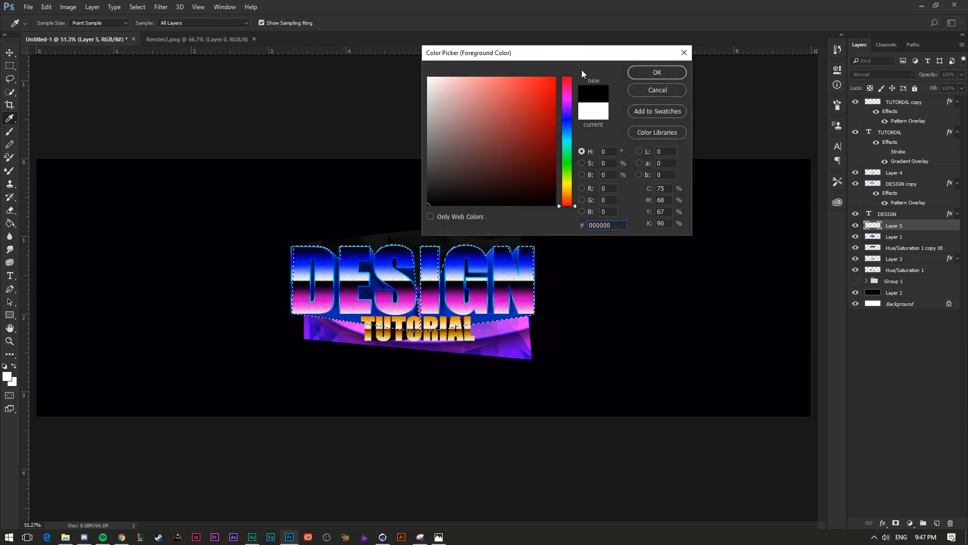
{"action": "left_click", "coordinate": [571, 124]}
{"action": "mouse_move", "coordinate": [544, 172]}
{"action": "left_mouse_down"}
{"action": "mouse_move", "coordinate": [555, 200]}
{"action": "mouse_move", "coordinate": [555, 188]}
{"action": "left_mouse_up"}
{"action": "left_click", "coordinate": [555, 195]}
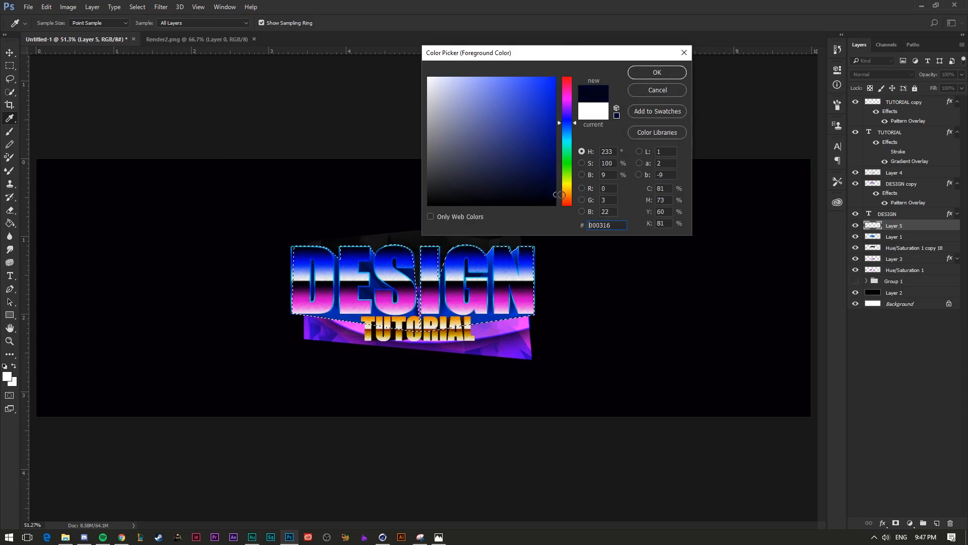
{"action": "left_click", "coordinate": [653, 72]}
{"action": "key", "text": "b"}
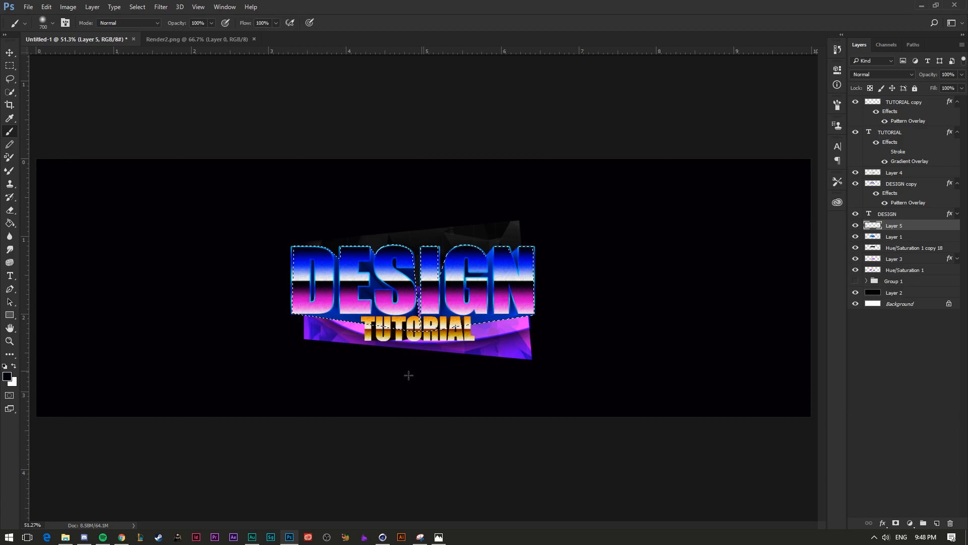
{"action": "left_click", "coordinate": [472, 359]}
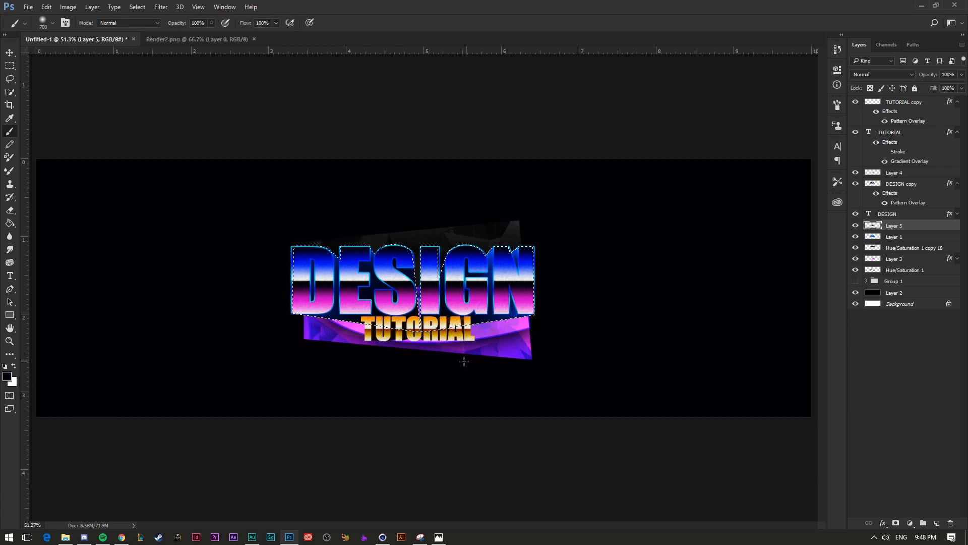
{"action": "key", "text": "ctrl+d"}
- Add another new layer and place it directly below Layer 1
{"action": "left_click", "coordinate": [934, 525]}
{"action": "left_click_drag", "start_coordinate": [928, 227], "coordinate": [917, 254]}
{"action": "mouse_move", "coordinate": [855, 259]}
{"action": "left_mouse_down"}
{"action": "mouse_move", "coordinate": [855, 284]}
{"action": "mouse_move", "coordinate": [856, 260]}
{"action": "left_mouse_up"}
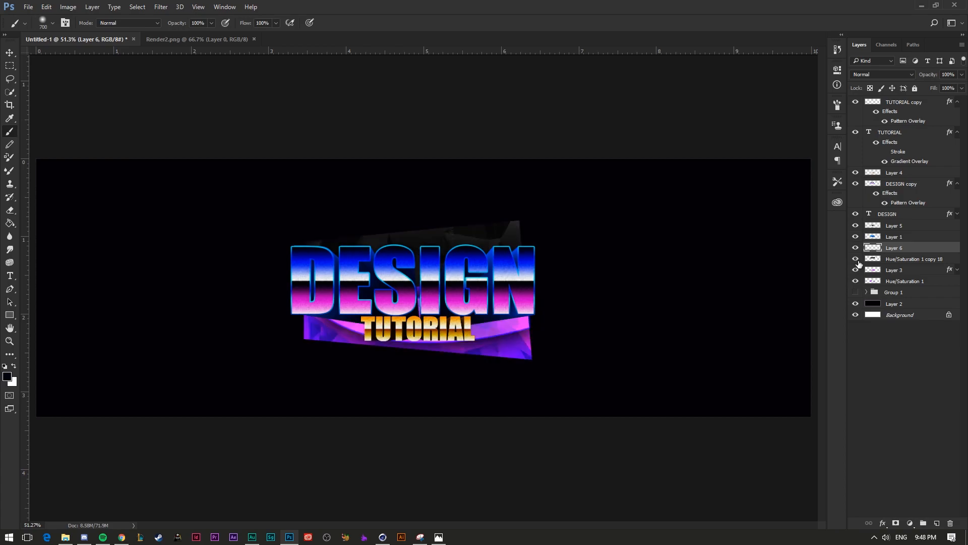
- Rename the hidden Group 1 as "back up"
{"action": "double_click", "coordinate": [894, 293]}
{"action": "type", "text": "B"}
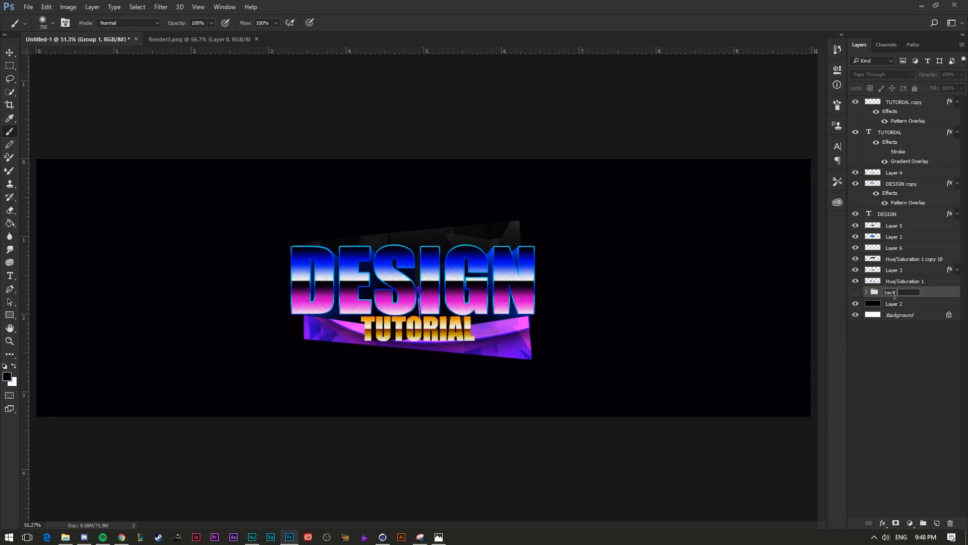
{"action": "type", "text": "ack up"}
{"action": "key", "text": "Return"}
- Paint soft dark shadows behind the DESIGN text on Layer 6, trying brush sizes of 50 and 500 px before using 300 px
{"action": "left_click", "coordinate": [923, 258]}
{"action": "left_click", "coordinate": [922, 248]}
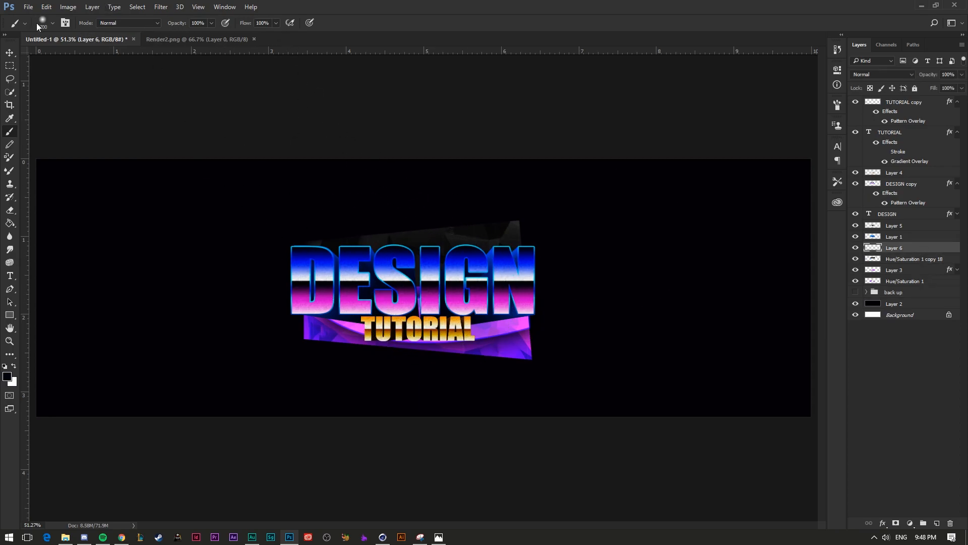
{"action": "left_click", "coordinate": [50, 23]}
{"action": "type", "text": "50"}
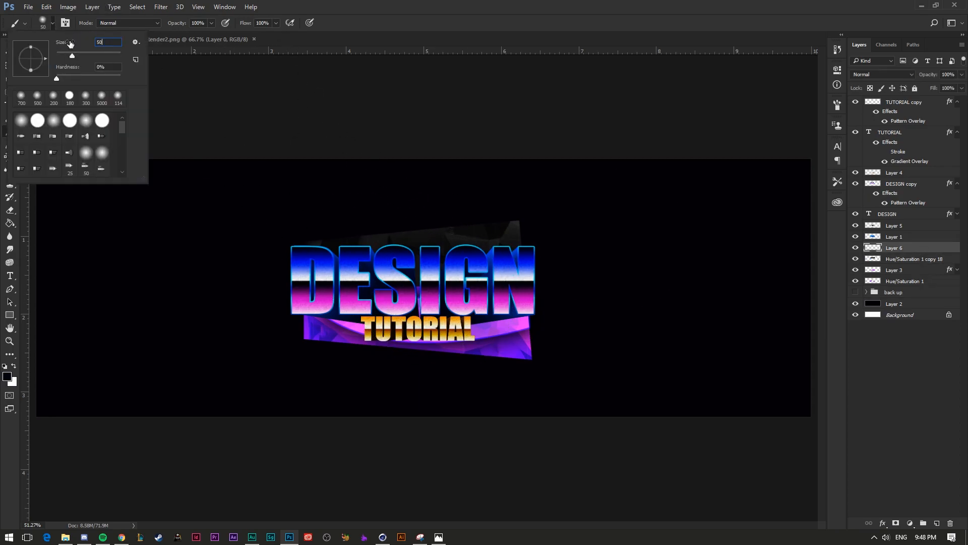
{"action": "key", "text": "Return"}
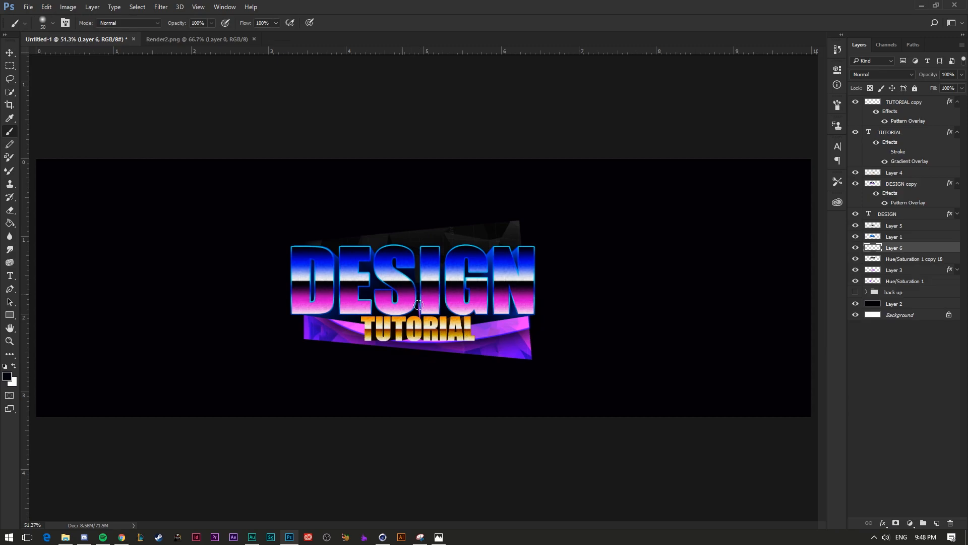
{"action": "left_click", "coordinate": [53, 23]}
{"action": "type", "text": "0"}
{"action": "key", "text": "Return"}
{"action": "left_click", "coordinate": [53, 22]}
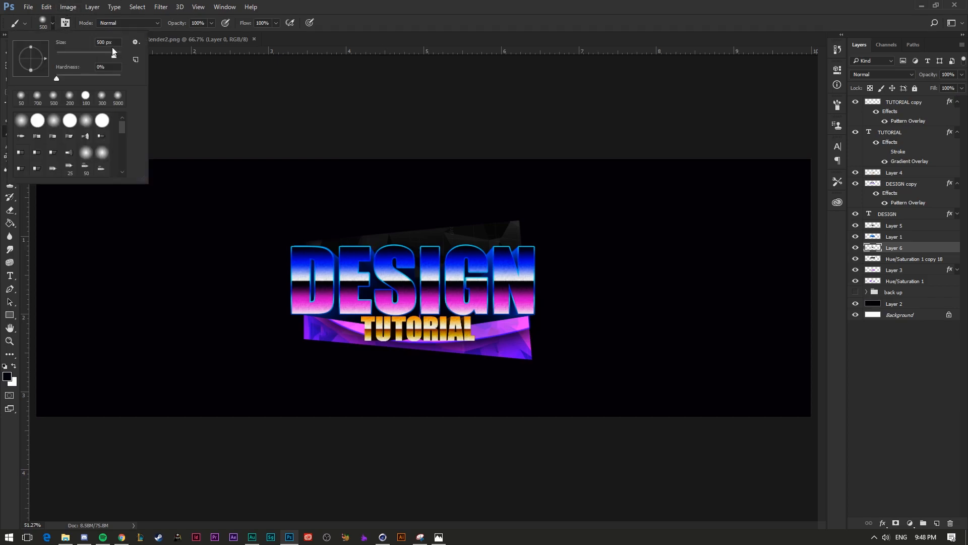
{"action": "type", "text": "300"}
{"action": "key", "text": "Return"}
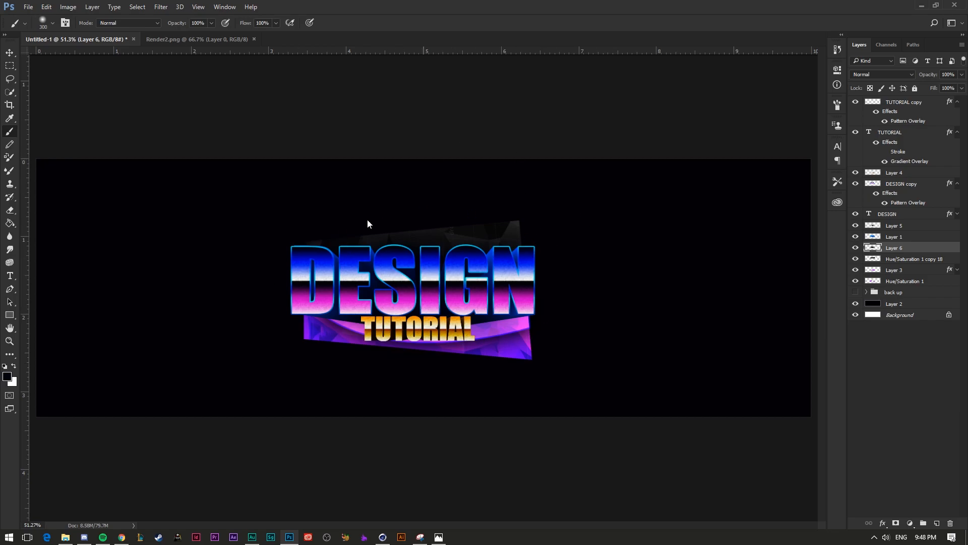
- Compare the DESIGN extrusion with and without its shading by repeatedly hiding and showing Layer 5
{"action": "left_click", "coordinate": [855, 227]}
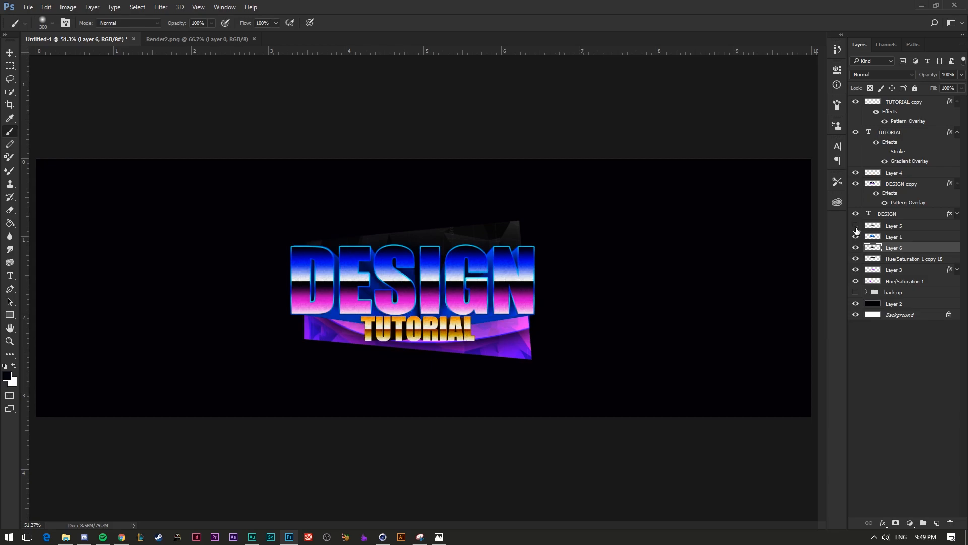
{"action": "left_click", "coordinate": [856, 226]}
{"action": "left_click", "coordinate": [856, 228]}
{"action": "left_click", "coordinate": [856, 228]}
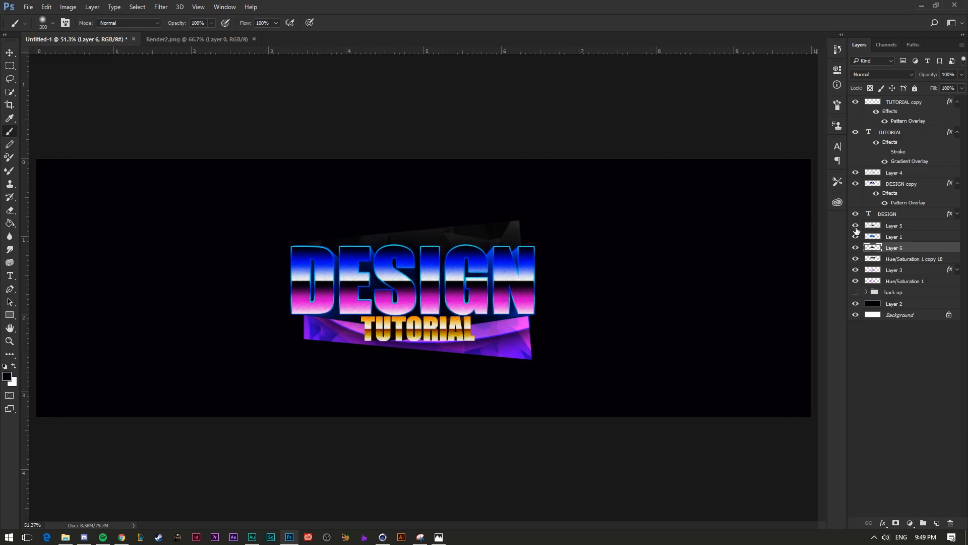
{"action": "left_click", "coordinate": [856, 228]}
{"action": "left_click", "coordinate": [856, 228]}
{"action": "left_click", "coordinate": [856, 228]}
{"action": "left_click", "coordinate": [856, 228]}
{"action": "left_click", "coordinate": [856, 226]}
{"action": "left_click", "coordinate": [856, 227]}
- Add a new layer above the Hue/Saturation 1 layer and load the outline of that backdrop layer as a selection
{"action": "left_click", "coordinate": [911, 281]}
{"action": "left_click", "coordinate": [852, 281]}
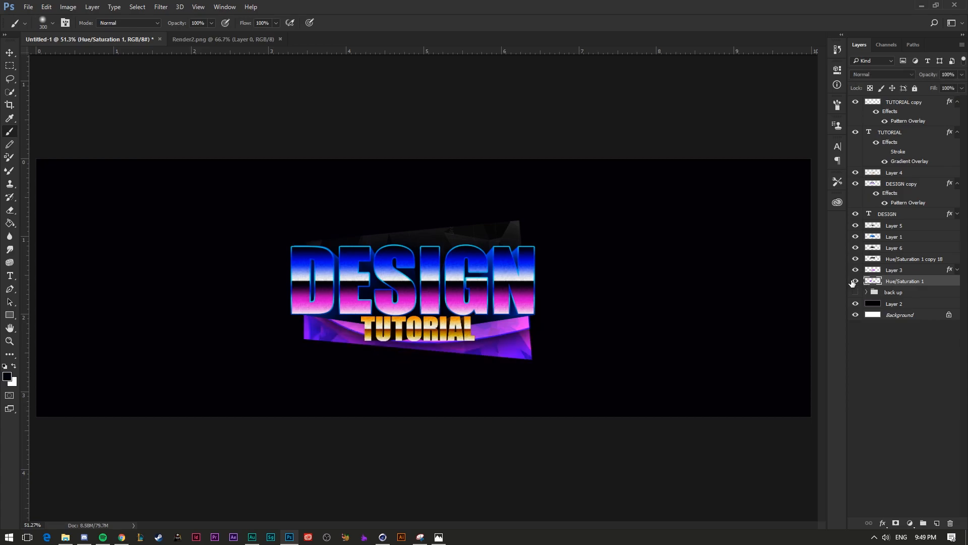
{"action": "left_click", "coordinate": [939, 523]}
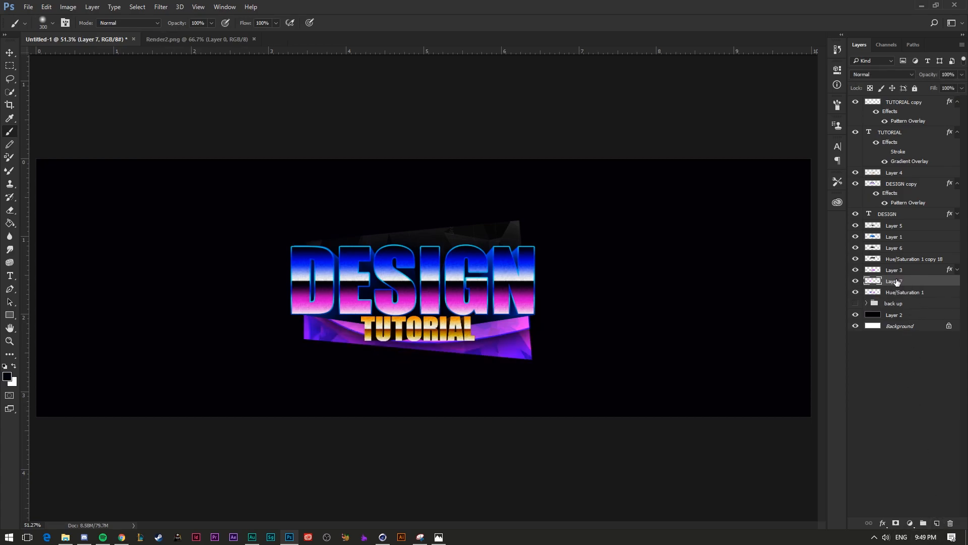
{"action": "left_click", "coordinate": [873, 292], "text": "ctrl"}
- Set the foreground colour to magenta fc00ff and paint a soft glow on the backdrop's lower-right corner within the selection
{"action": "key", "text": "i"}
{"action": "left_click", "coordinate": [7, 377]}
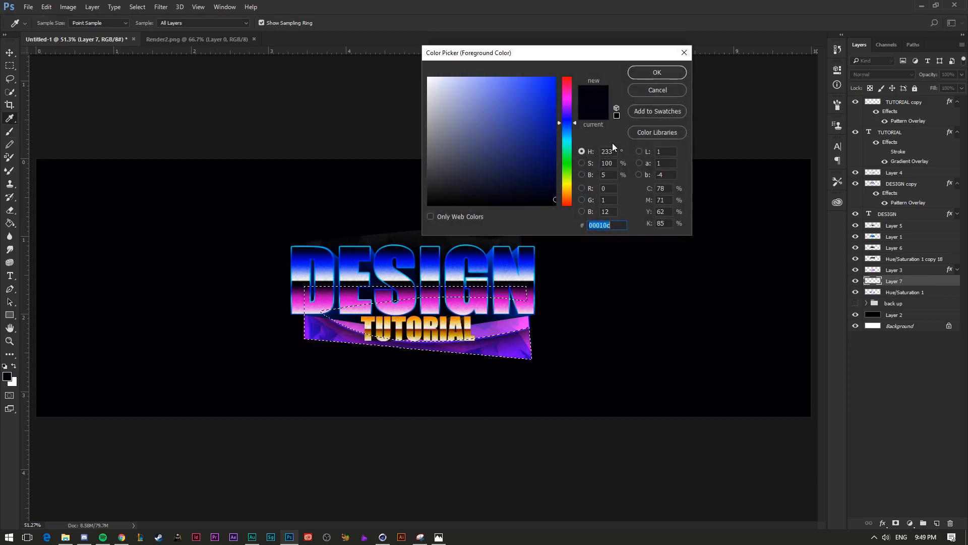
{"action": "left_click", "coordinate": [565, 99]}
{"action": "left_click", "coordinate": [555, 78]}
{"action": "left_click", "coordinate": [657, 72]}
{"action": "key", "text": "b"}
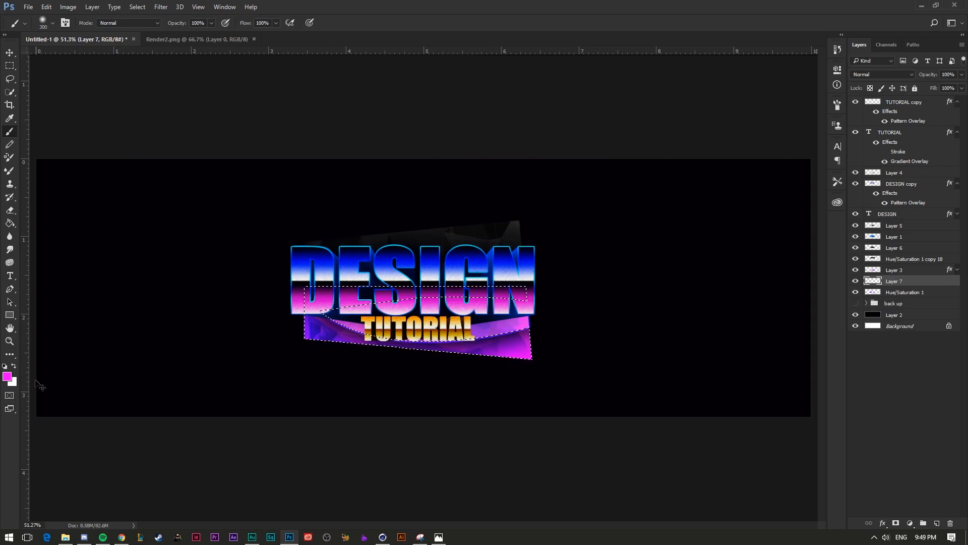
- Change the foreground colour to magenta ff00f0 and paint a soft glow over the lower backdrop shape within the selection
{"action": "left_click", "coordinate": [7, 376]}
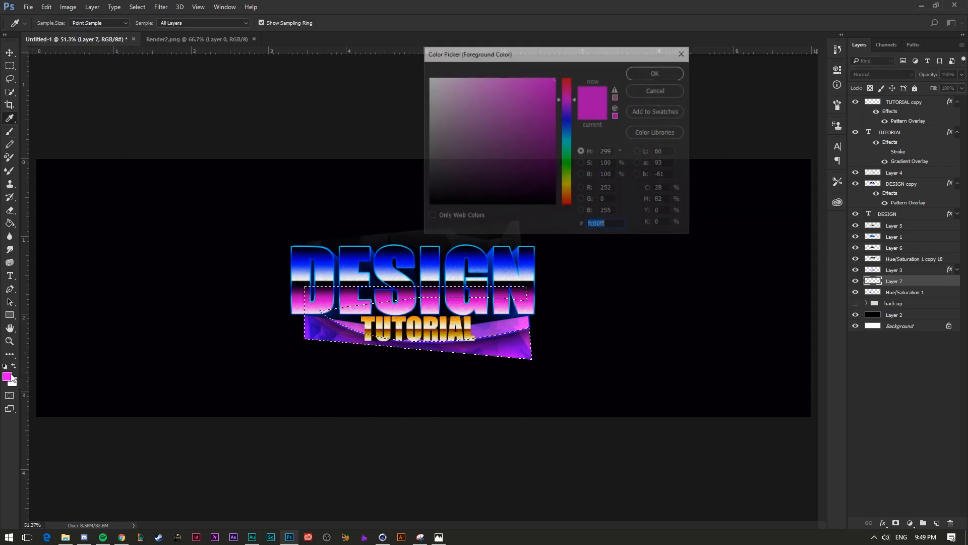
{"action": "left_click_drag", "start_coordinate": [574, 98], "coordinate": [576, 96]}
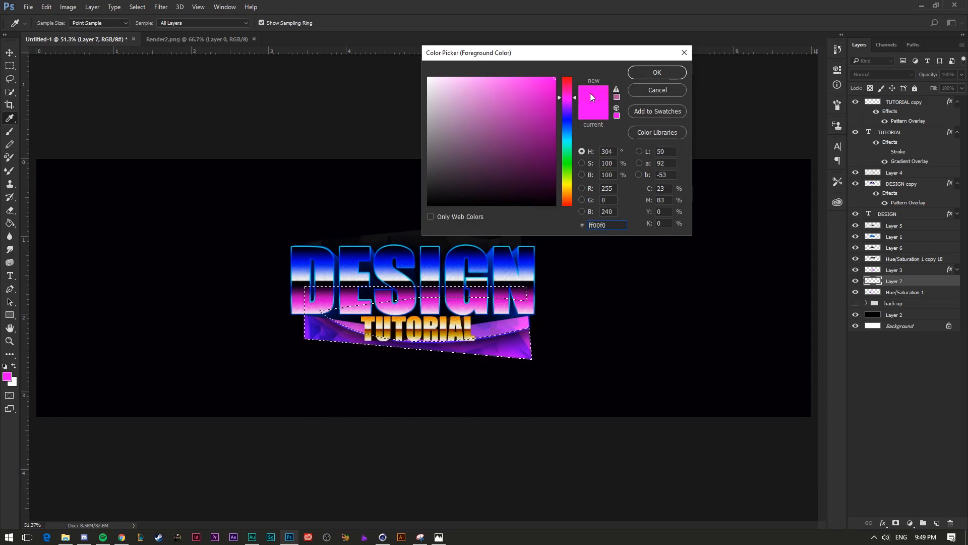
{"action": "left_click", "coordinate": [637, 75]}
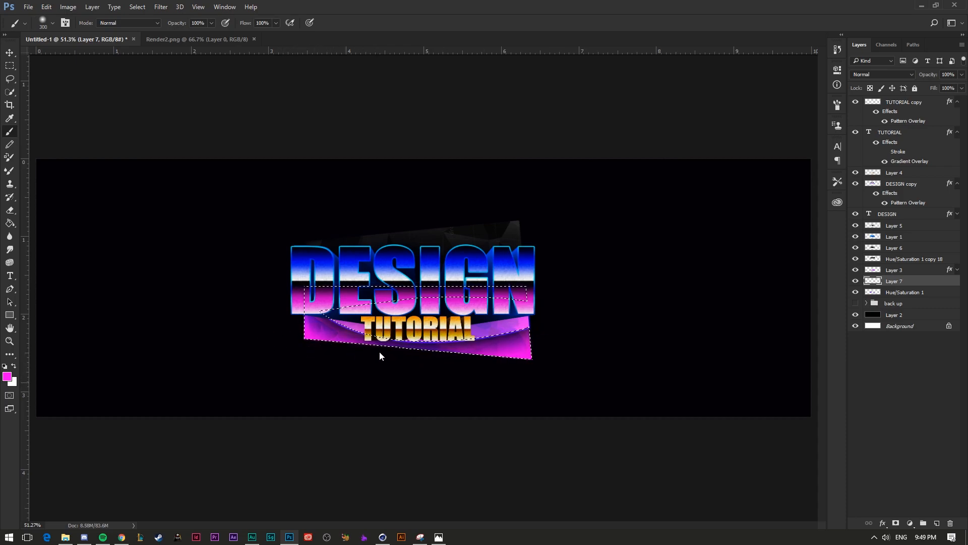
- Try blend modes such as Luminosity, Difference, Lighten and Color Burn on Layer 7, and restore Normal
{"action": "left_click", "coordinate": [962, 74]}
{"action": "mouse_move", "coordinate": [963, 87]}
{"action": "left_mouse_down"}
{"action": "mouse_move", "coordinate": [943, 86]}
{"action": "mouse_move", "coordinate": [963, 87]}
{"action": "left_mouse_up"}
{"action": "left_click", "coordinate": [883, 74]}
{"action": "left_click", "coordinate": [866, 232]}
{"action": "key", "text": "Down"}
{"action": "key", "text": "Down"}
{"action": "key", "text": "Down"}
{"action": "key", "text": "Down"}
{"action": "key", "text": "Down"}
{"action": "key", "text": "Down"}
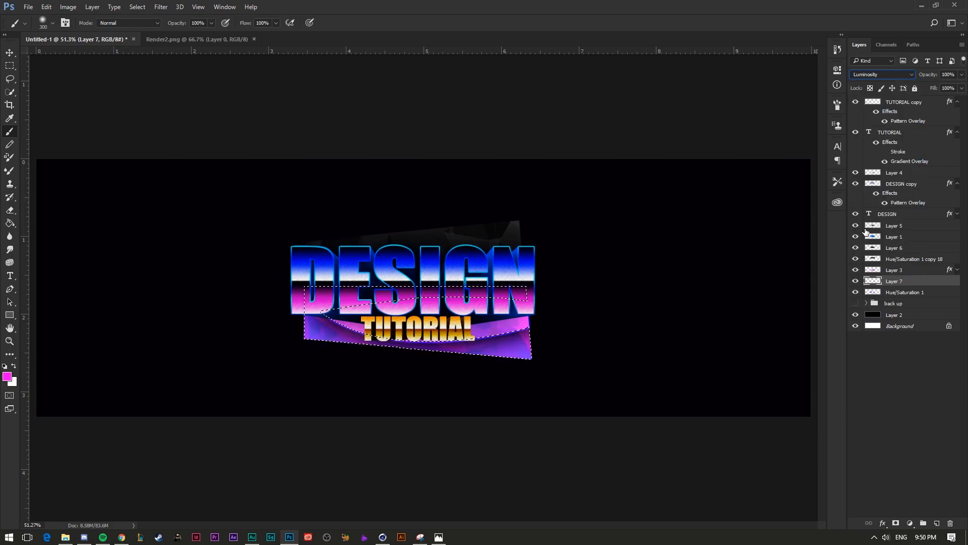
{"action": "key", "text": "Up"}
{"action": "key", "text": "Up"}
{"action": "key", "text": "Up"}
{"action": "key", "text": "Up"}
{"action": "key", "text": "Up"}
{"action": "key", "text": "Up"}
{"action": "key", "text": "Up"}
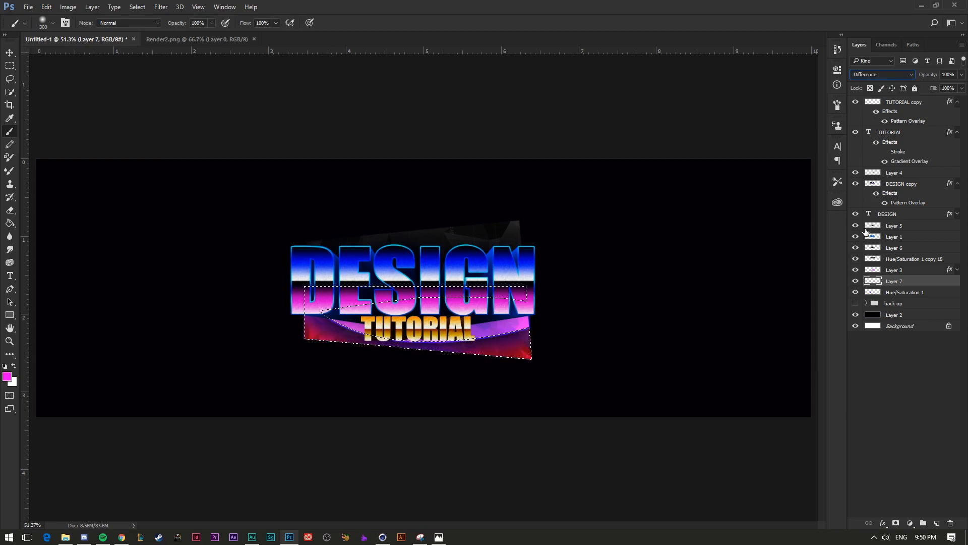
{"action": "key", "text": "Up"}
{"action": "key", "text": "Up"}
{"action": "key", "text": "Up"}
{"action": "key", "text": "Up"}
{"action": "key", "text": "Up"}
{"action": "key", "text": "Up"}
{"action": "key", "text": "Up"}
{"action": "key", "text": "Up"}
{"action": "key", "text": "Up"}
{"action": "key", "text": "Up"}
{"action": "key", "text": "Up"}
{"action": "key", "text": "Up"}
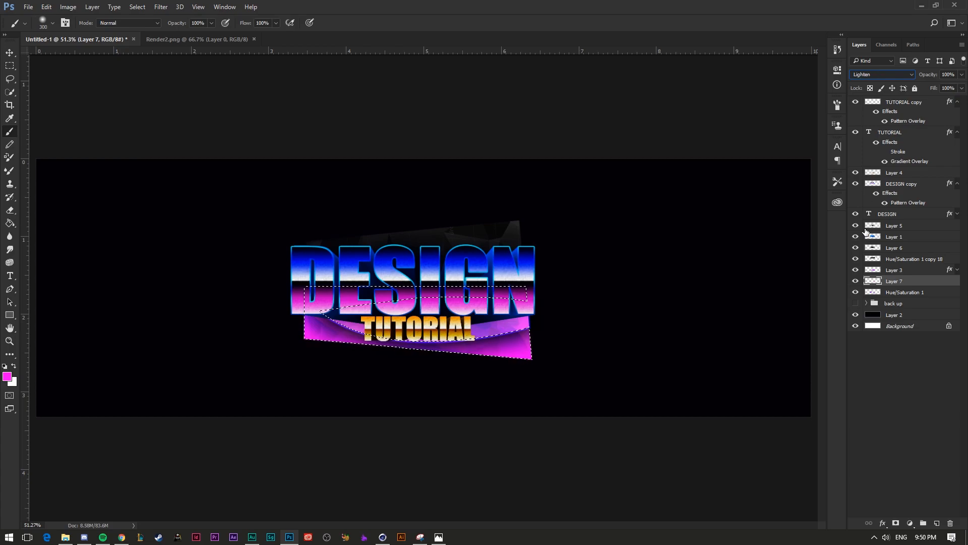
{"action": "key", "text": "Up"}
{"action": "key", "text": "Up"}
{"action": "key", "text": "Up"}
{"action": "left_click", "coordinate": [869, 76]}
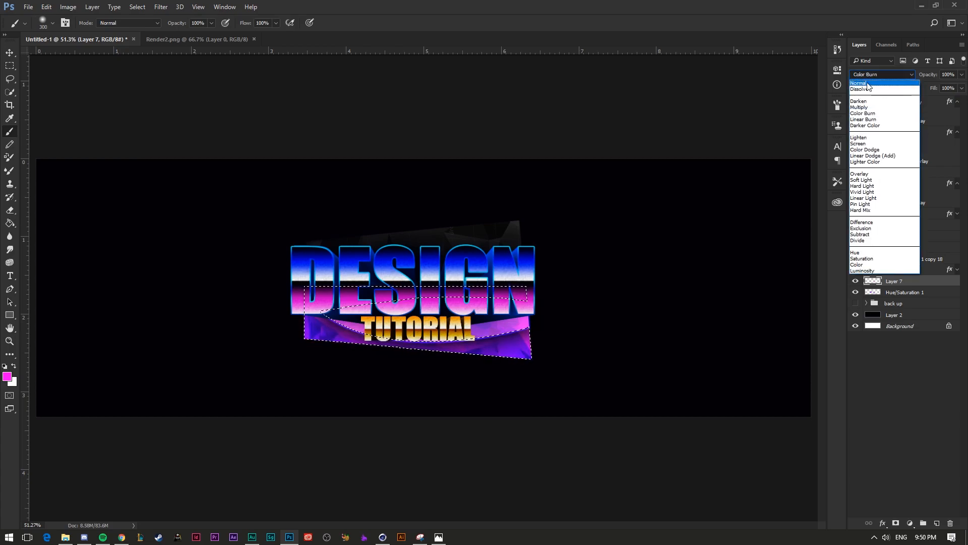
{"action": "left_click", "coordinate": [869, 83]}
- Lower Layer 7's opacity to 73% and toggle the visibility of Layer 7 and Hue/Saturation 1 to compare the backdrop
{"action": "left_click", "coordinate": [962, 74]}
{"action": "left_click_drag", "start_coordinate": [963, 87], "coordinate": [949, 87]}
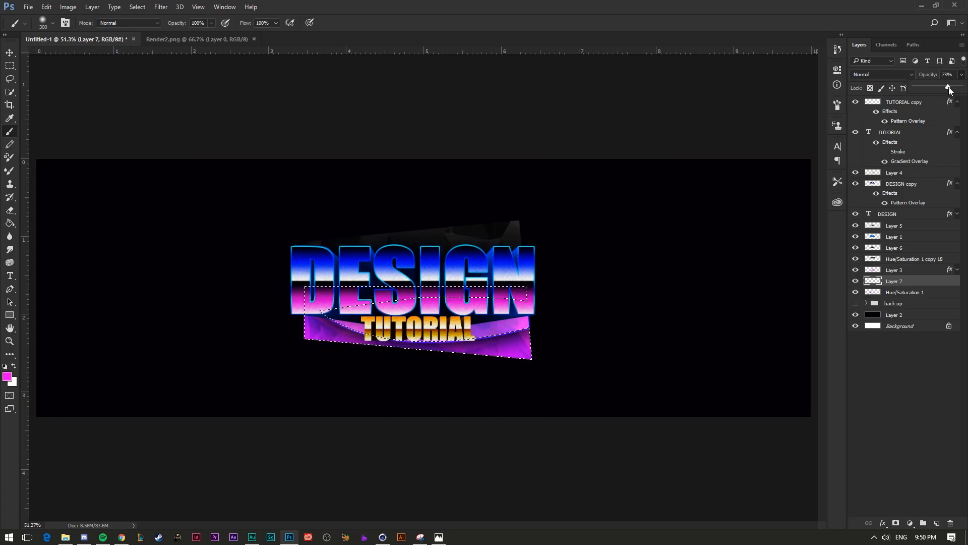
{"action": "left_click", "coordinate": [861, 293]}
{"action": "left_click", "coordinate": [856, 292]}
{"action": "left_click", "coordinate": [856, 293]}
{"action": "left_click", "coordinate": [856, 281]}
{"action": "left_click", "coordinate": [855, 292]}
{"action": "left_click", "coordinate": [855, 292]}
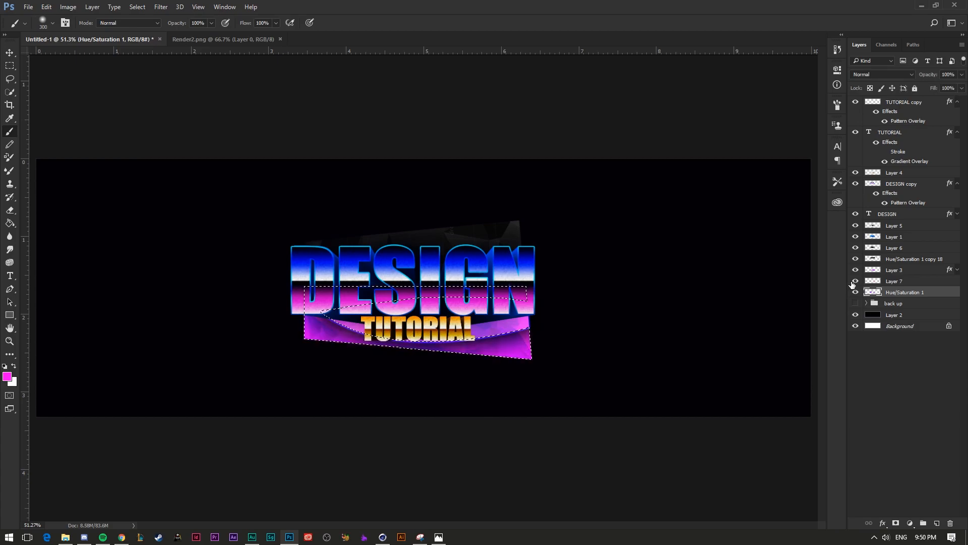
{"action": "left_click", "coordinate": [855, 281]}
{"action": "left_click", "coordinate": [855, 281]}
- Apply a Hue/Saturation adjustment to the Hue/Saturation 1 layer with hue -12 and saturation -13
{"action": "key", "text": "ctrl+u"}
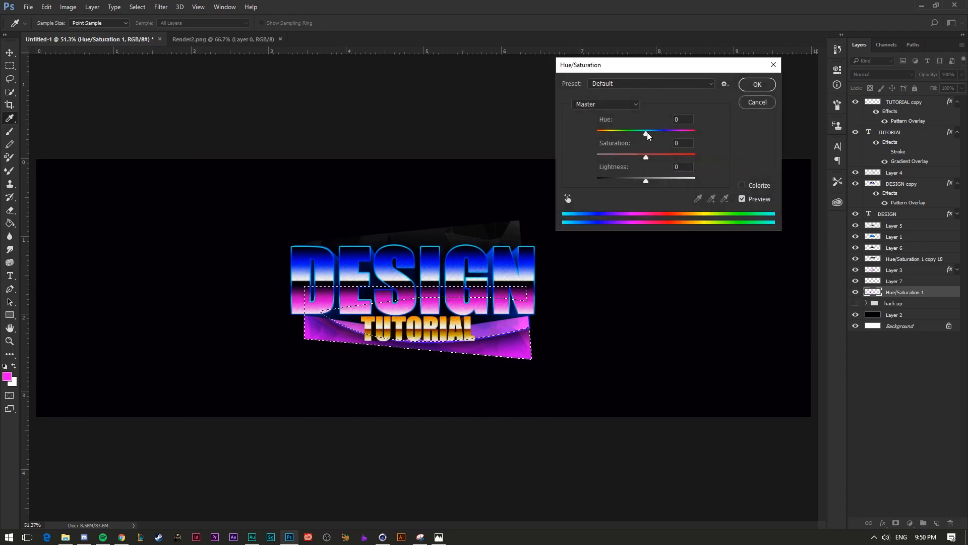
{"action": "left_click_drag", "start_coordinate": [647, 133], "coordinate": [640, 156]}
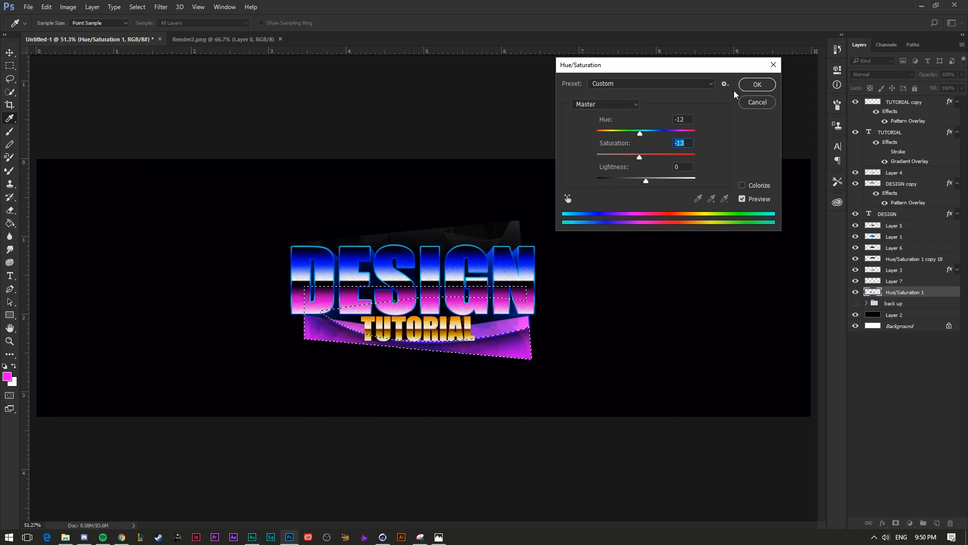
{"action": "left_click", "coordinate": [757, 85]}
{"action": "key", "text": "b"}
- Lower the opacity of the painted magenta glow on Layer 7 to 47%
{"action": "left_click", "coordinate": [897, 281]}
{"action": "left_click_drag", "start_coordinate": [962, 77], "coordinate": [936, 86]}
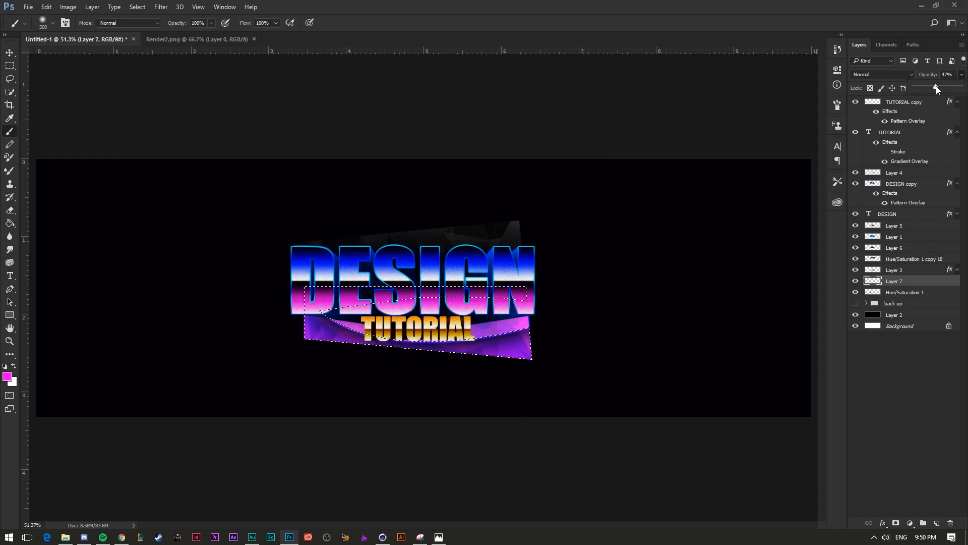
{"action": "key", "text": "v"}
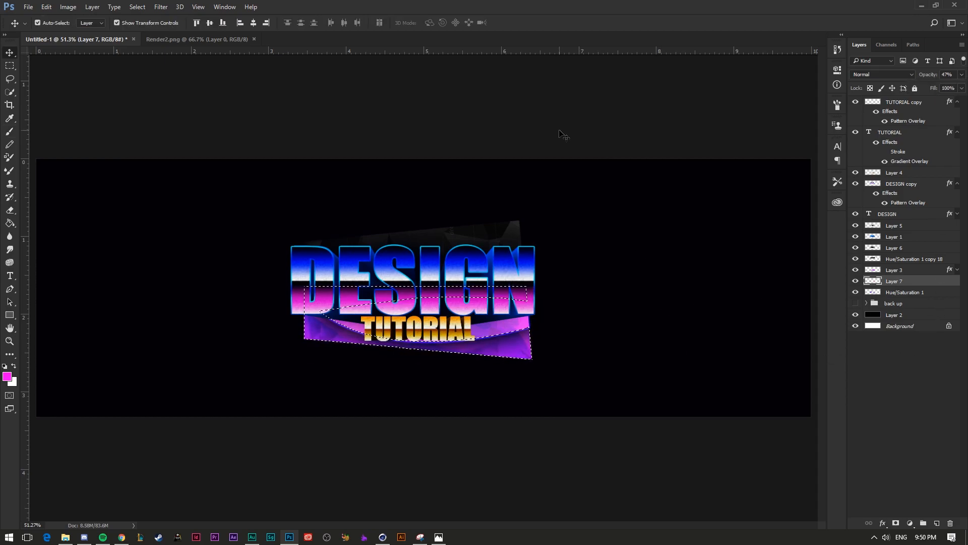
{"action": "left_click", "coordinate": [562, 134]}
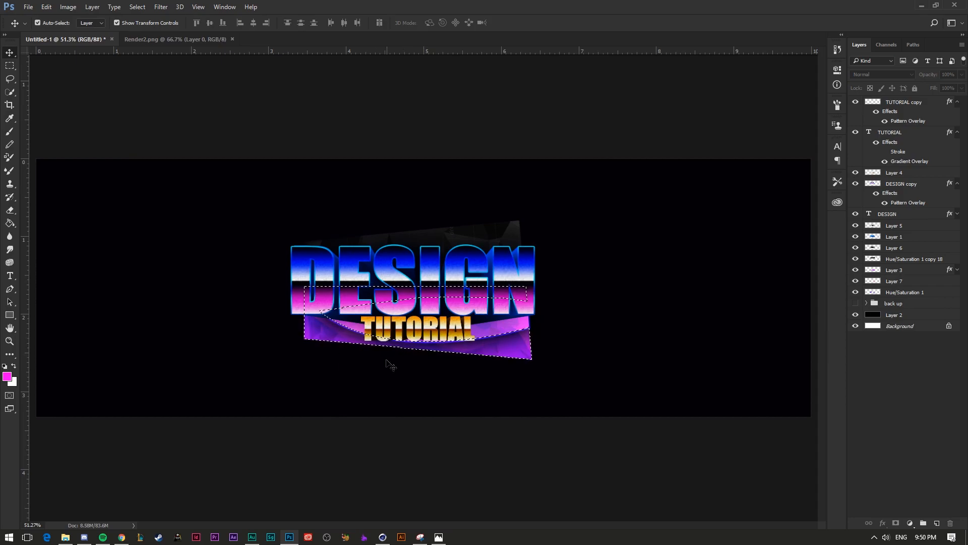
- Adjust the tonal range of the Hue/Saturation 1 backdrop layer with Levels
{"action": "left_click", "coordinate": [917, 305]}
{"action": "left_click", "coordinate": [916, 293]}
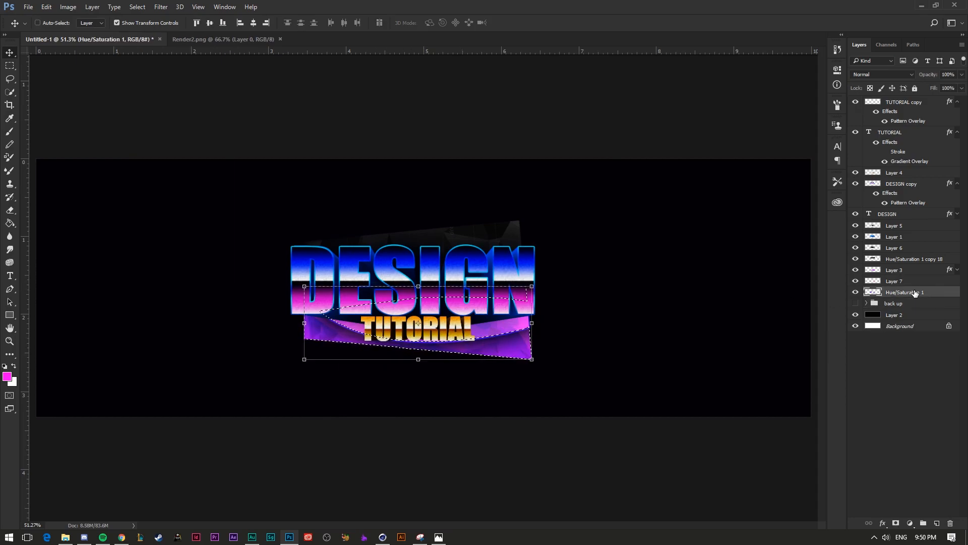
{"action": "key", "text": "ctrl+l"}
{"action": "mouse_move", "coordinate": [557, 215]}
{"action": "left_mouse_down"}
{"action": "mouse_move", "coordinate": [587, 217]}
{"action": "mouse_move", "coordinate": [550, 217]}
{"action": "left_mouse_up"}
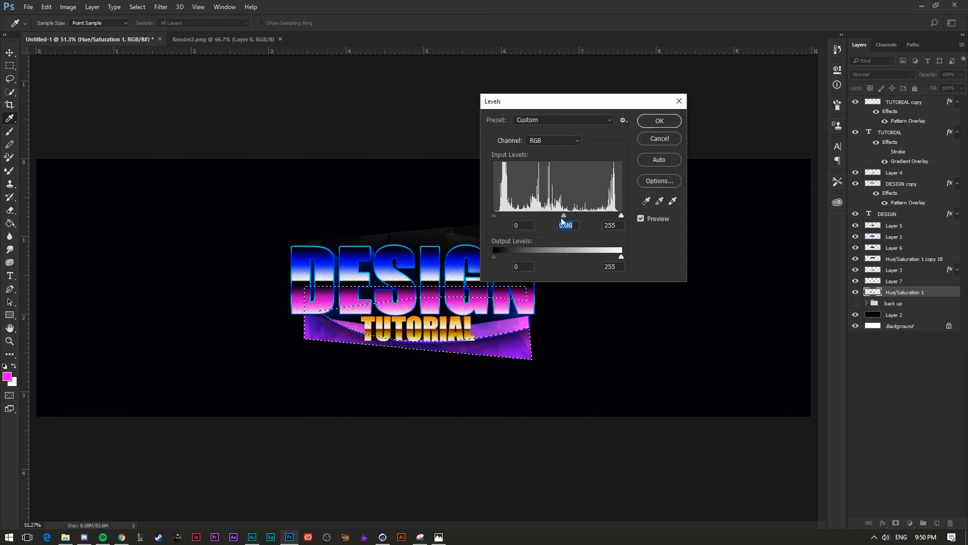
{"action": "left_click_drag", "start_coordinate": [535, 215], "coordinate": [497, 217]}
{"action": "left_click_drag", "start_coordinate": [621, 215], "coordinate": [486, 214]}
{"action": "left_click", "coordinate": [651, 122]}
{"action": "left_click", "coordinate": [863, 379]}
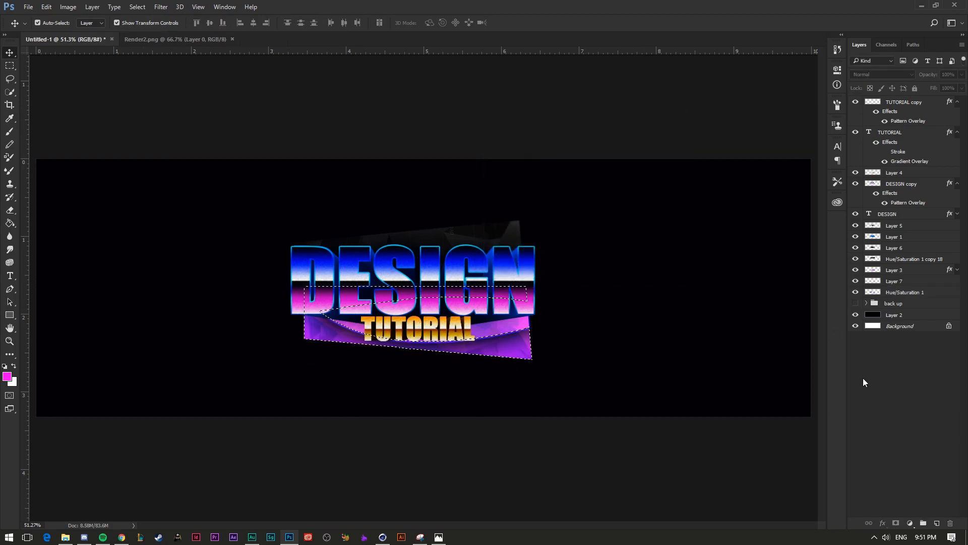
- Fine-tune Layer 7's opacity and clear the selection around the lower backdrop
{"action": "left_click", "coordinate": [887, 281]}
{"action": "left_click", "coordinate": [961, 75]}
{"action": "left_click_drag", "start_coordinate": [939, 88], "coordinate": [937, 88]}
{"action": "left_click", "coordinate": [951, 337]}
{"action": "key", "text": "ctrl+d"}
- Draw a magenta triangle about 258 px in size beside the DESIGN text using the Polygon tool with 3 sides
{"action": "left_click", "coordinate": [9, 316]}
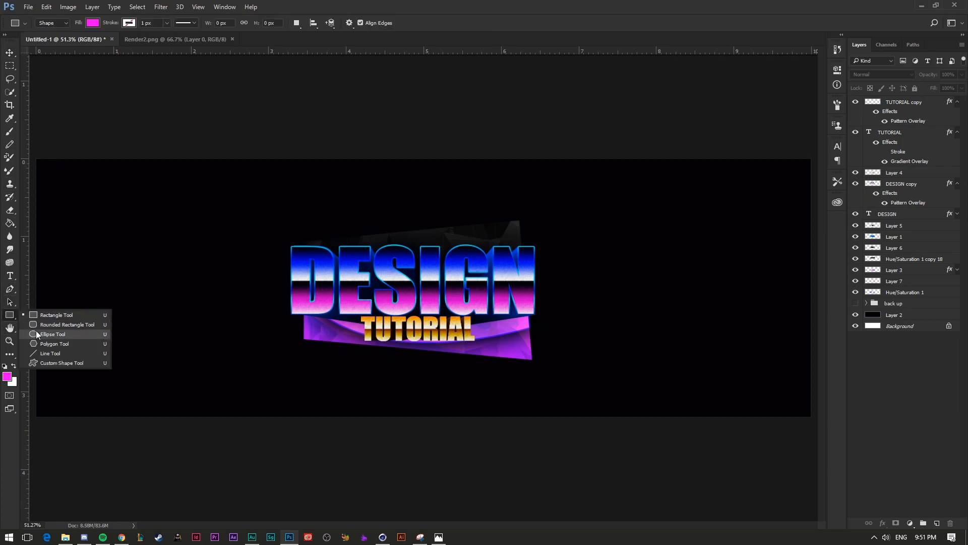
{"action": "left_click", "coordinate": [43, 344]}
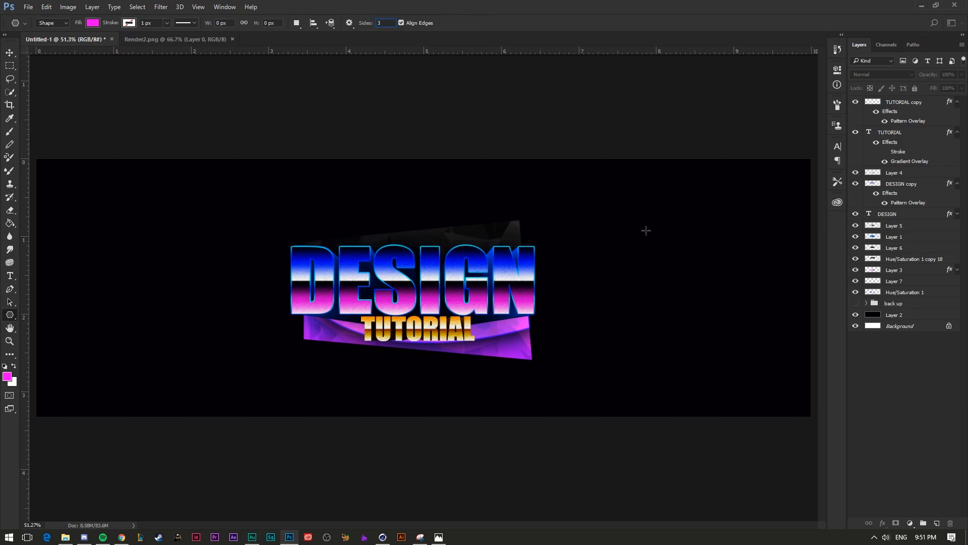
{"action": "left_click_drag", "start_coordinate": [646, 230], "coordinate": [373, 345]}
{"action": "key", "text": "ctrl+z"}
{"action": "left_click_drag", "start_coordinate": [625, 294], "coordinate": [574, 322]}
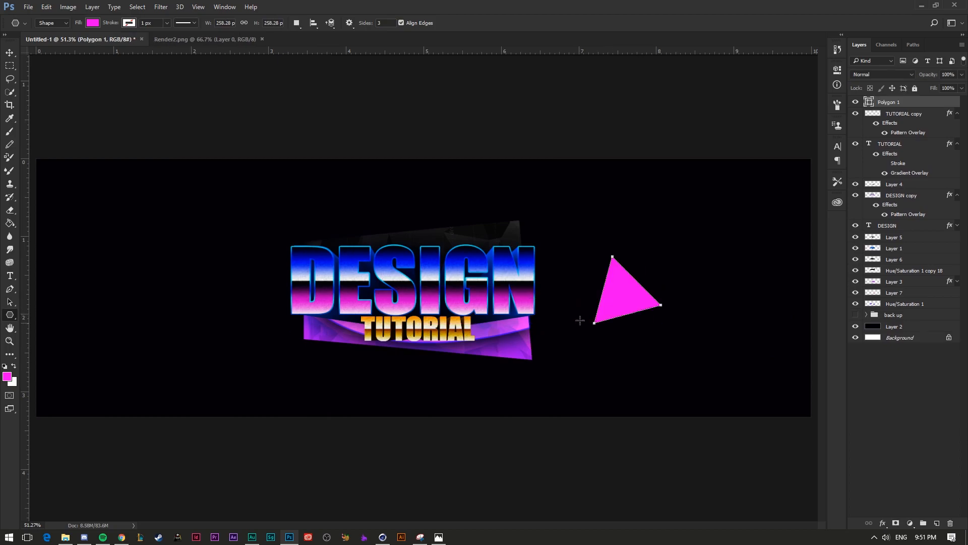
- Enlarge the magenta triangle to about 129% with Free Transform
{"action": "key", "text": "ctrl+t"}
{"action": "left_click_drag", "start_coordinate": [660, 257], "coordinate": [681, 236]}
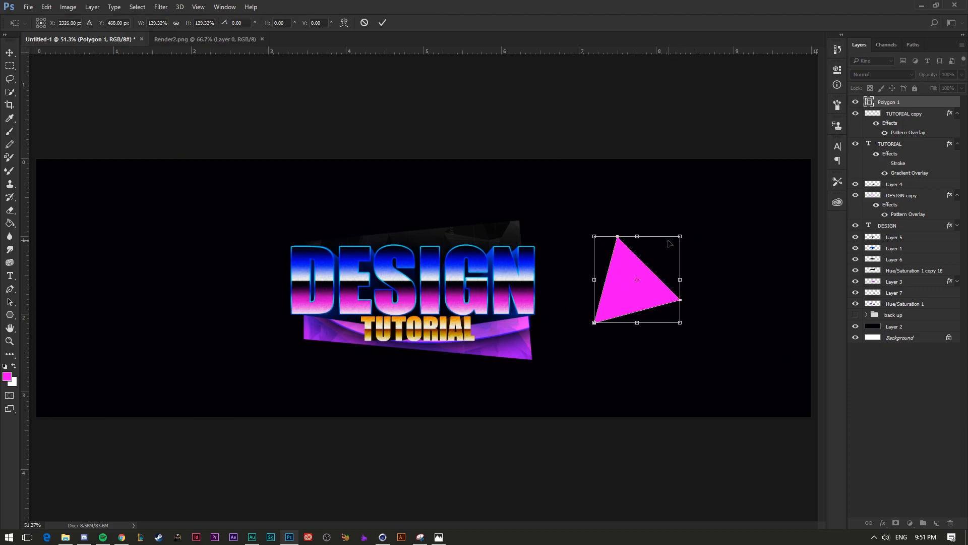
{"action": "key", "text": "Return"}
{"action": "left_click", "coordinate": [591, 72]}
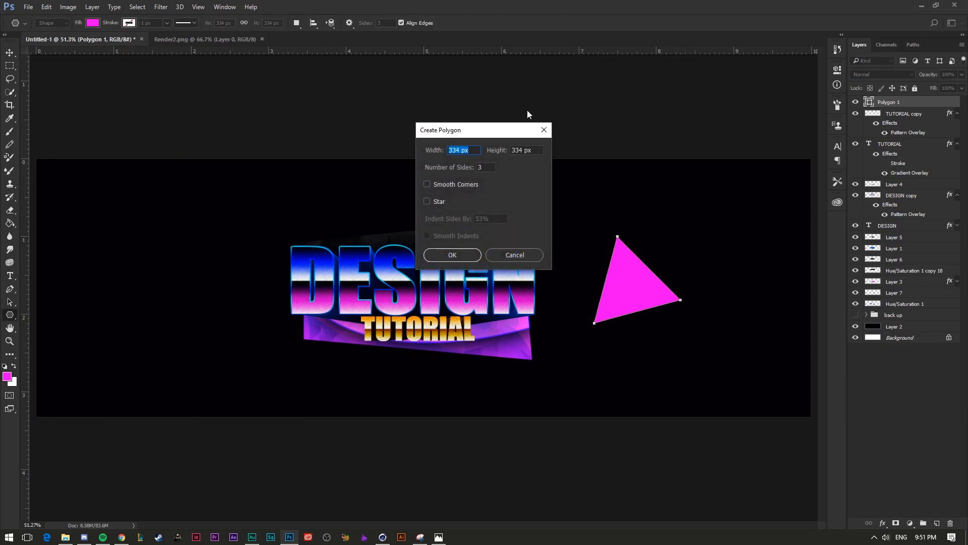
{"action": "left_click", "coordinate": [545, 132]}
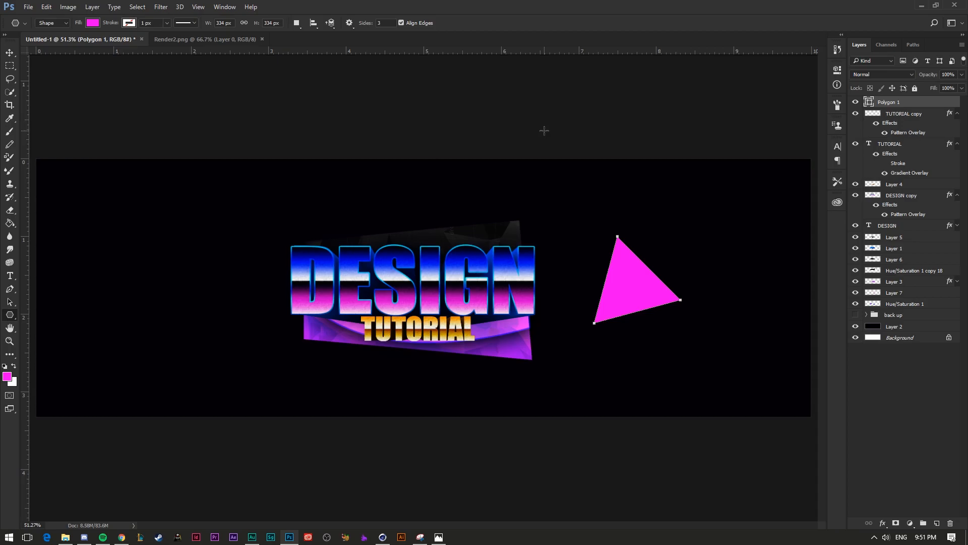
- Rasterize the Polygon 1 layer and collapse the effects lists of the text layers
{"action": "right_click", "coordinate": [910, 102]}
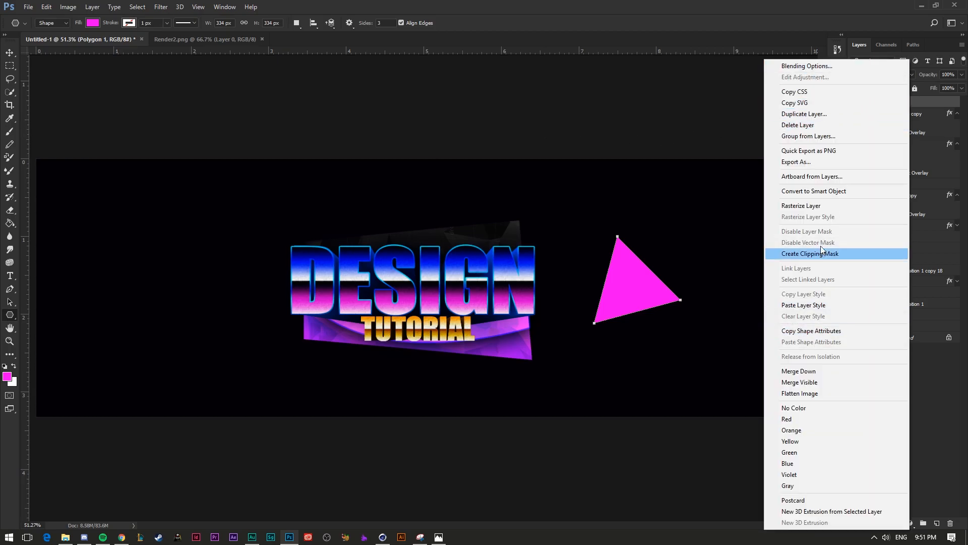
{"action": "left_click", "coordinate": [807, 206]}
{"action": "left_click", "coordinate": [957, 113]}
{"action": "left_click", "coordinate": [958, 124]}
{"action": "left_click", "coordinate": [958, 146]}
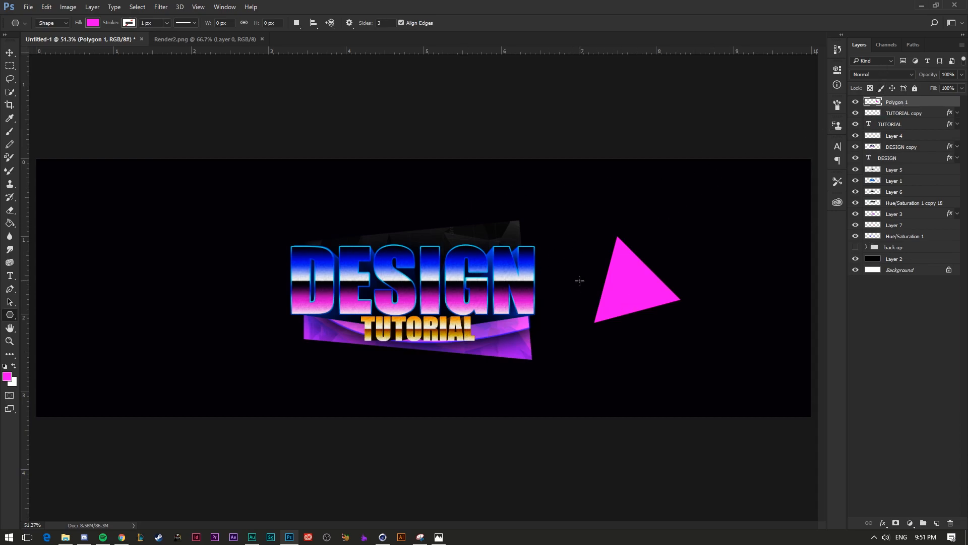
{"action": "right_click", "coordinate": [908, 102]}
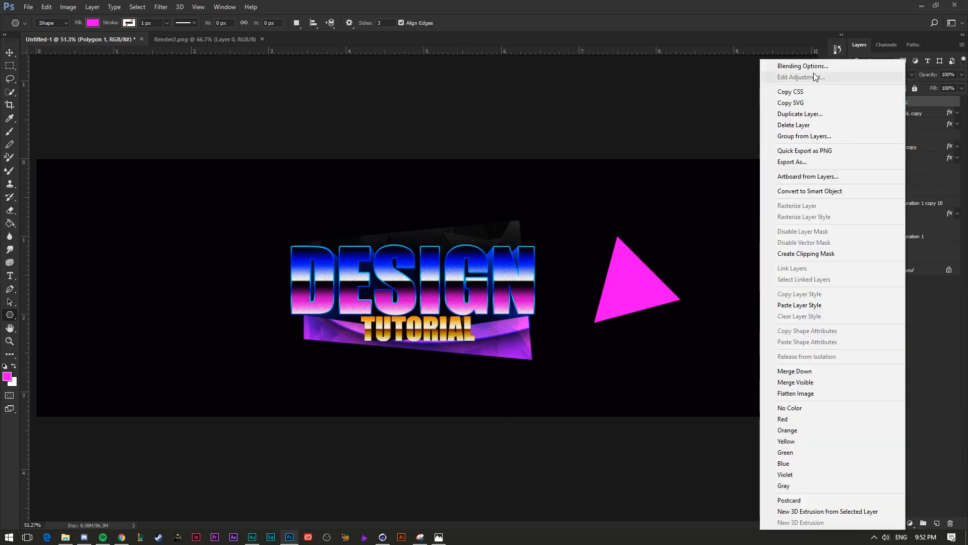
{"action": "left_click", "coordinate": [749, 4]}
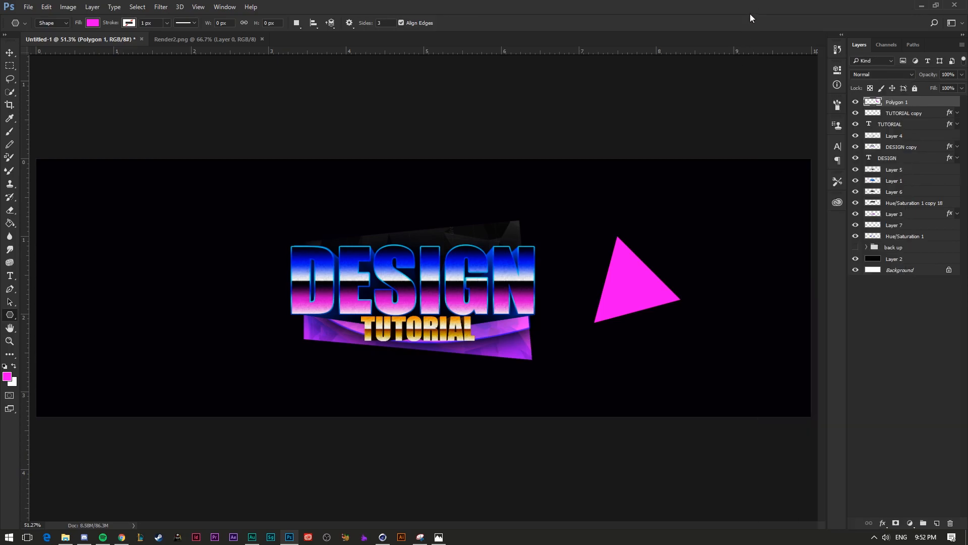
- Add a new layer, outline a five-cornered facet over the triangle's left edge with the Pen tool, and convert the path to a selection
{"action": "left_click", "coordinate": [937, 524]}
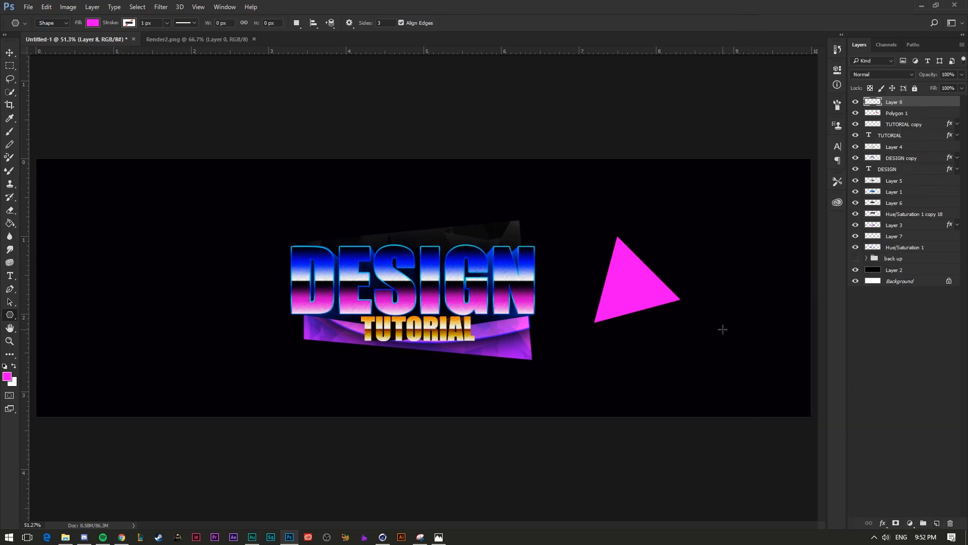
{"action": "key", "text": "p"}
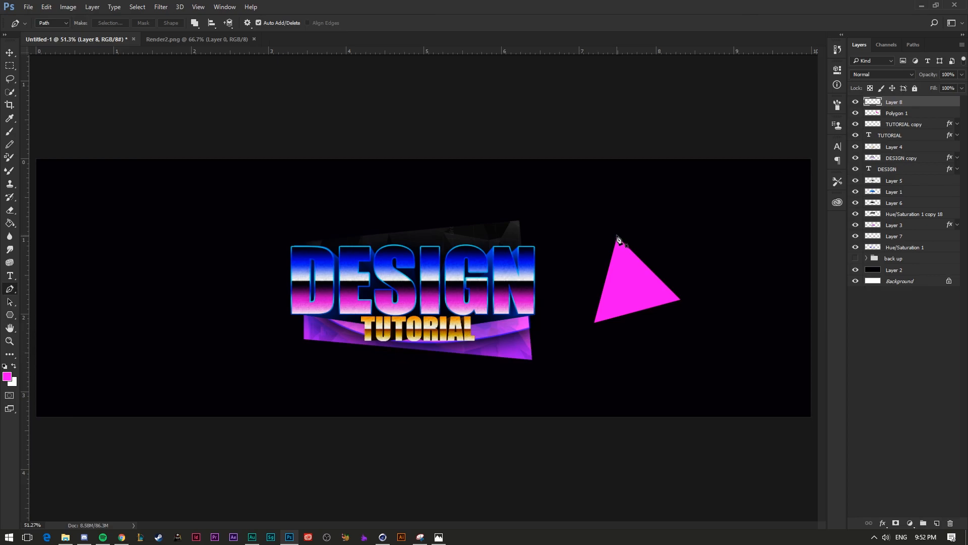
{"action": "left_click", "coordinate": [617, 236]}
{"action": "left_click", "coordinate": [631, 284]}
{"action": "left_click", "coordinate": [593, 324]}
{"action": "left_click", "coordinate": [580, 279]}
{"action": "left_click", "coordinate": [605, 225]}
{"action": "left_click", "coordinate": [617, 235]}
{"action": "right_click", "coordinate": [611, 253]}
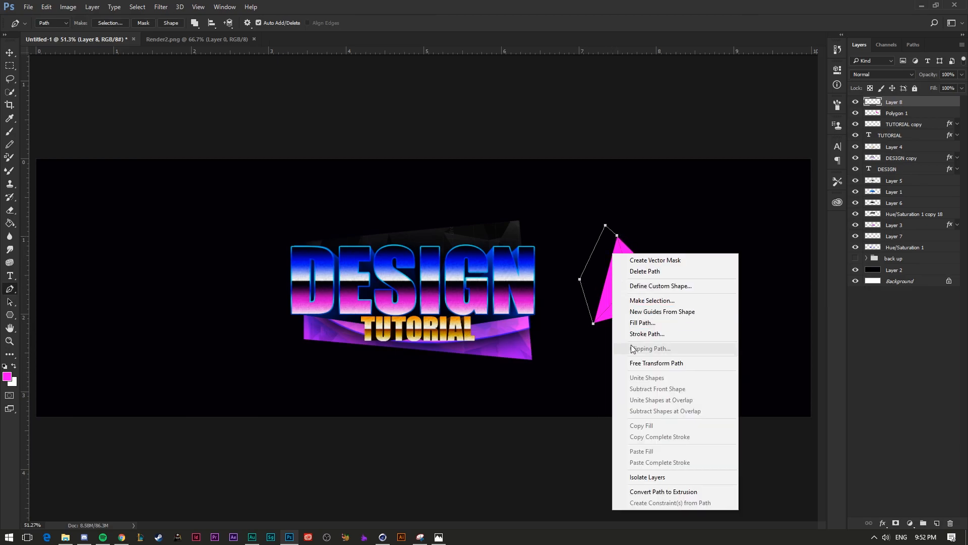
{"action": "left_click", "coordinate": [651, 303]}
{"action": "left_click", "coordinate": [538, 157]}
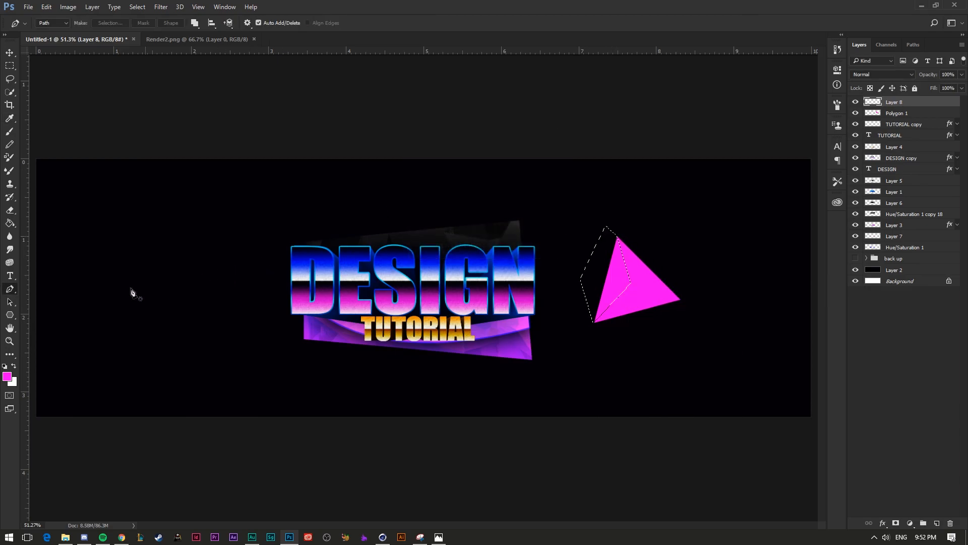
- Set the foreground colour to bright sky blue, fill the facet selection on Layer 8, and deselect
{"action": "left_click", "coordinate": [7, 376]}
{"action": "left_click", "coordinate": [565, 139]}
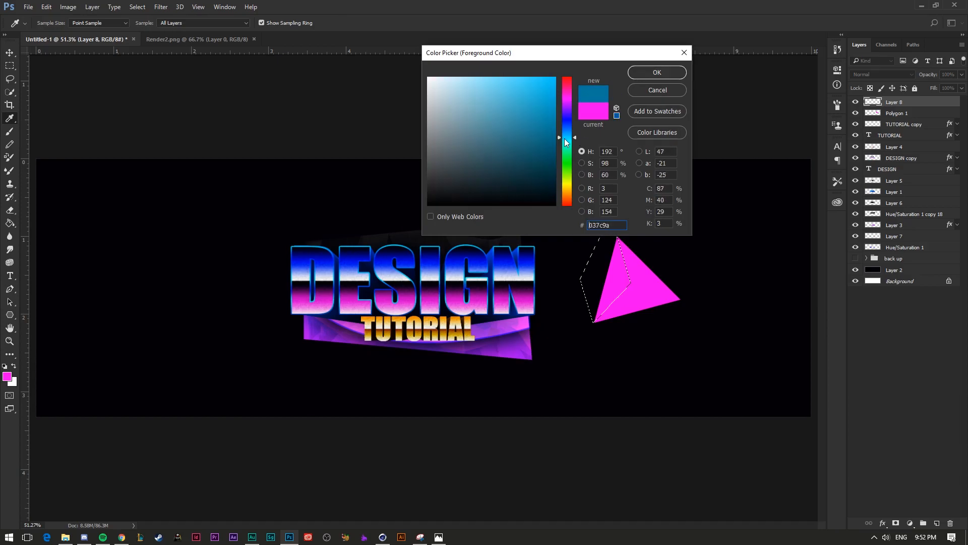
{"action": "left_click", "coordinate": [657, 73]}
{"action": "key", "text": "g"}
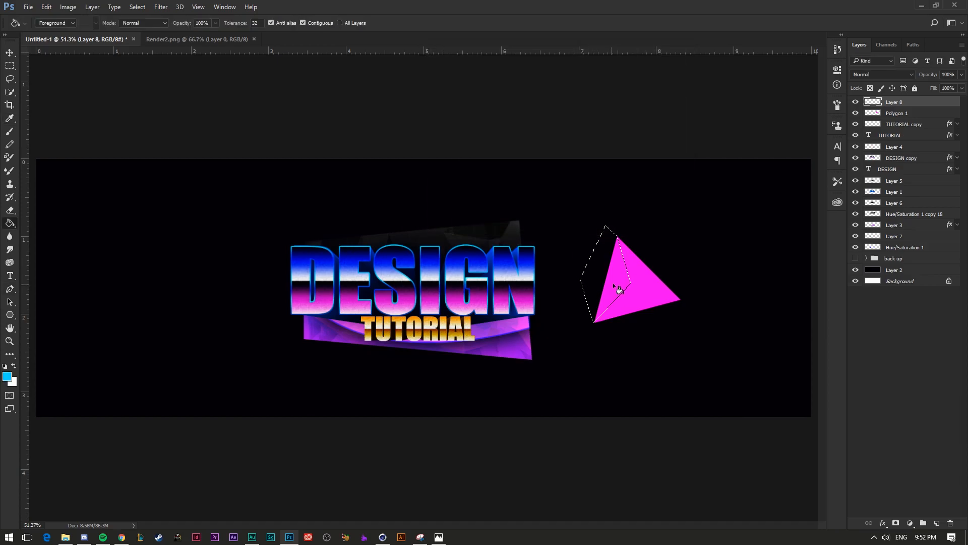
{"action": "left_click", "coordinate": [615, 278]}
{"action": "key", "text": "ctrl+d"}
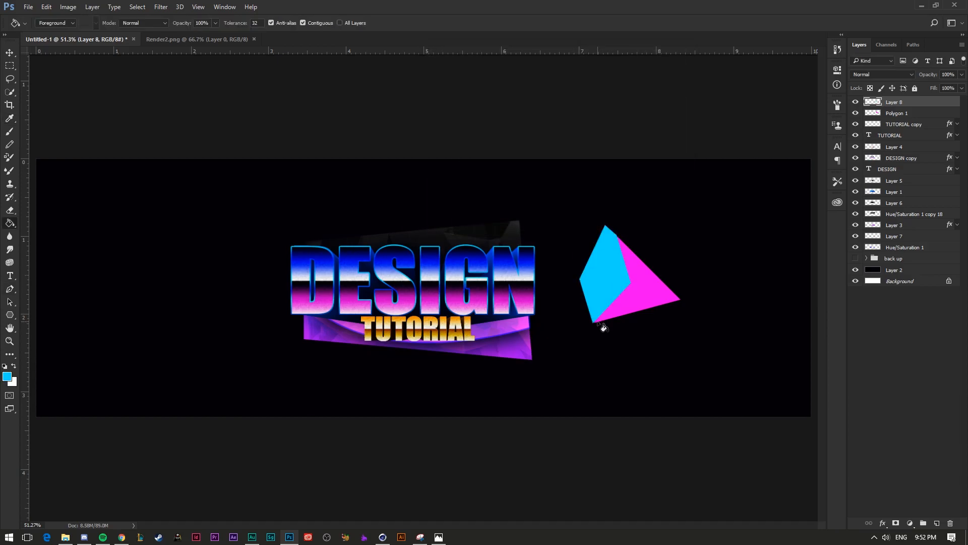
- Trim the sky-blue facet on Layer 8 to the outline of the Polygon 1 triangle and deselect
{"action": "left_click", "coordinate": [876, 103], "text": "ctrl"}
{"action": "left_click", "coordinate": [902, 115]}
{"action": "left_click", "coordinate": [877, 114], "text": "ctrl"}
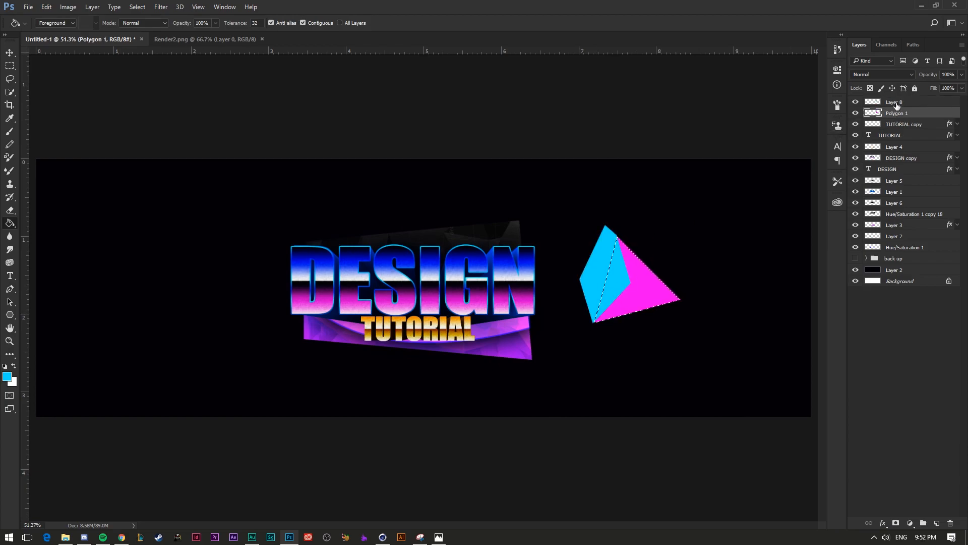
{"action": "left_click", "coordinate": [893, 104]}
{"action": "key", "text": "ctrl+a"}
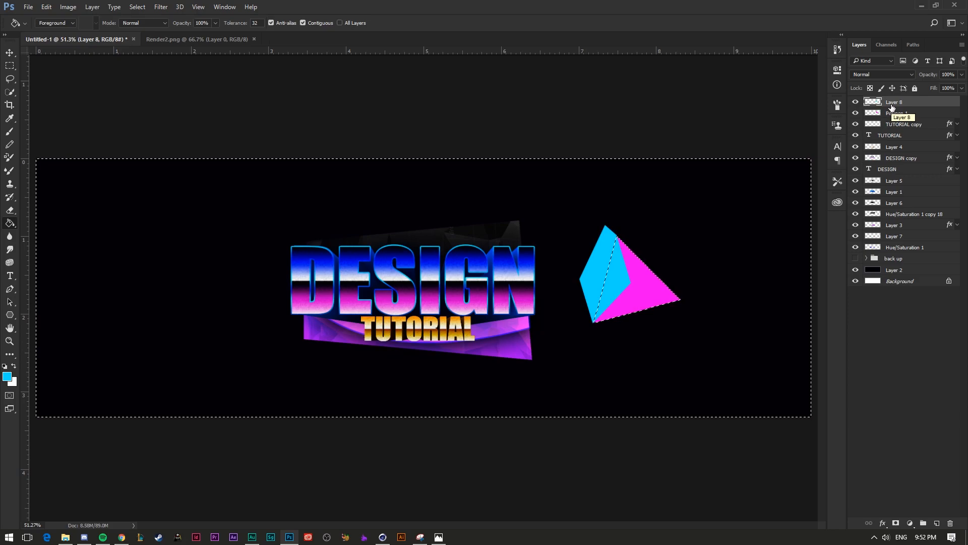
{"action": "key", "text": "Delete"}
{"action": "key", "text": "ctrl+d"}
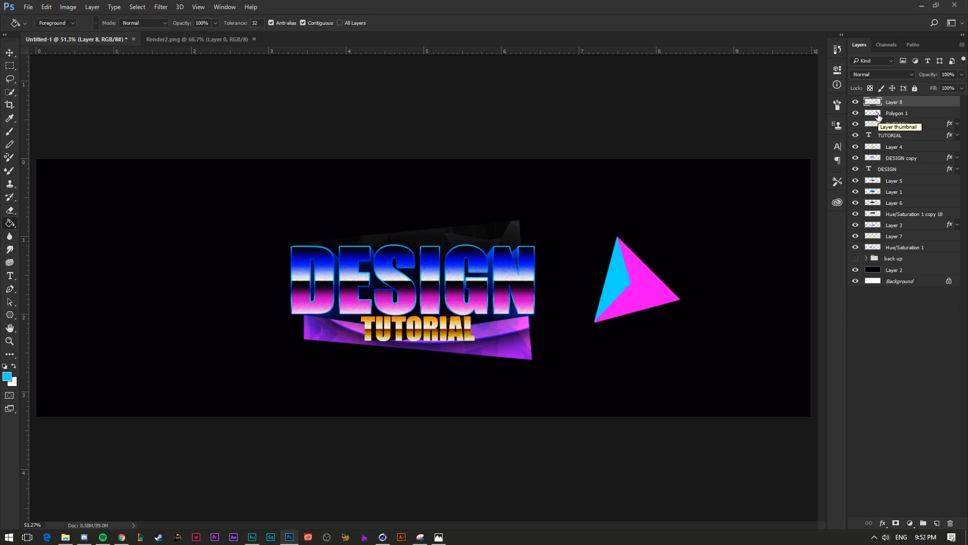
{"action": "left_click", "coordinate": [880, 102], "text": "ctrl"}
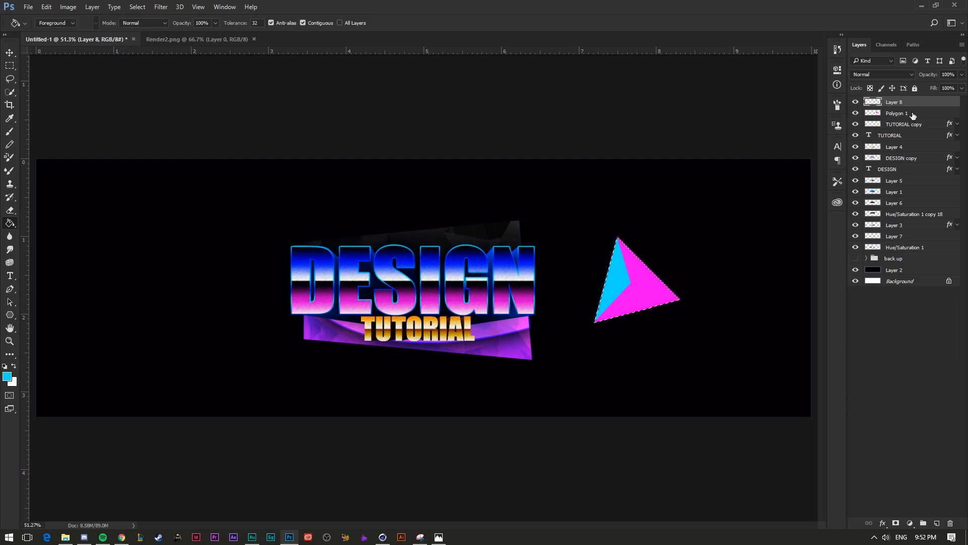
{"action": "left_click", "coordinate": [856, 102]}
{"action": "left_click", "coordinate": [857, 103]}
{"action": "key", "text": "ctrl+shift+i"}
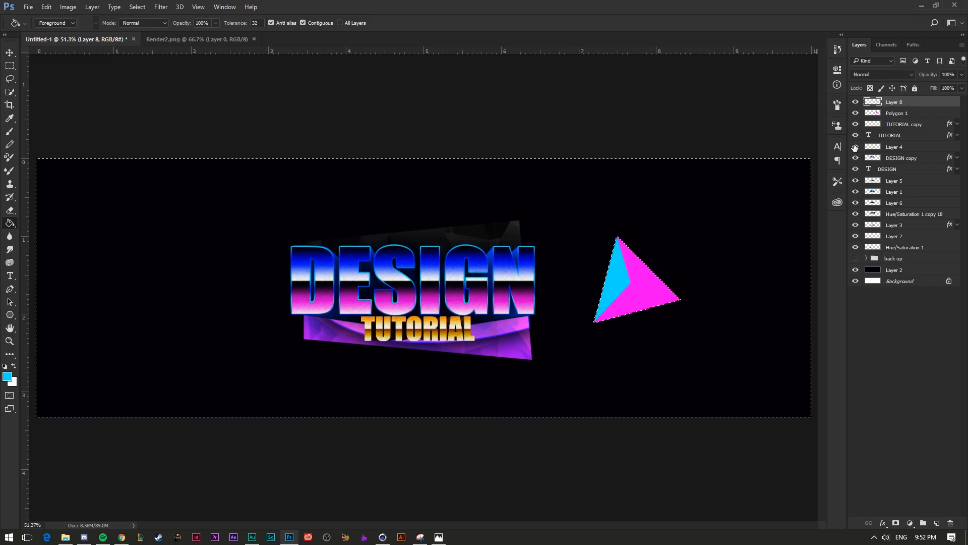
{"action": "key", "text": "ctrl+d"}
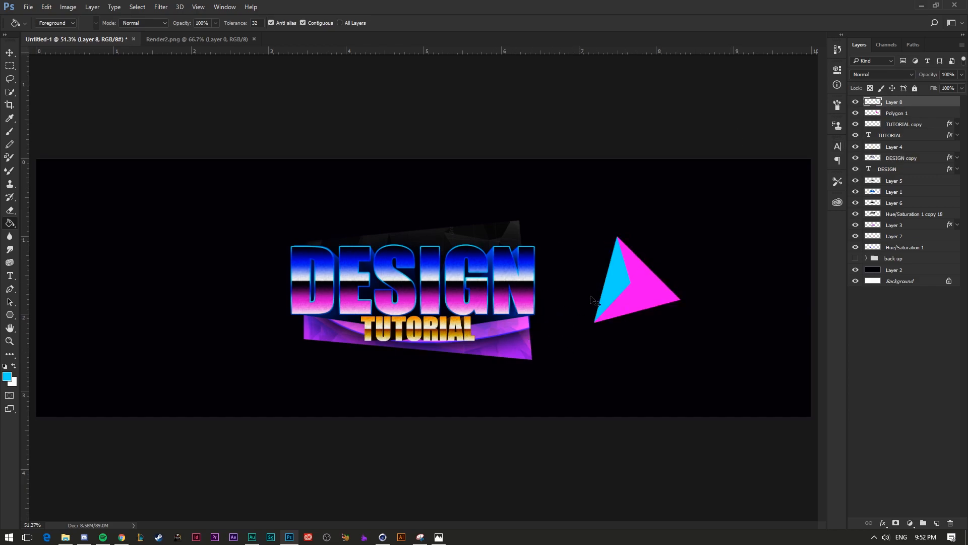
- Outline a six-cornered facet over the triangle's lower edge with the Pen tool, starting from the inner apex, and convert the path to a selection
{"action": "key", "text": "p"}
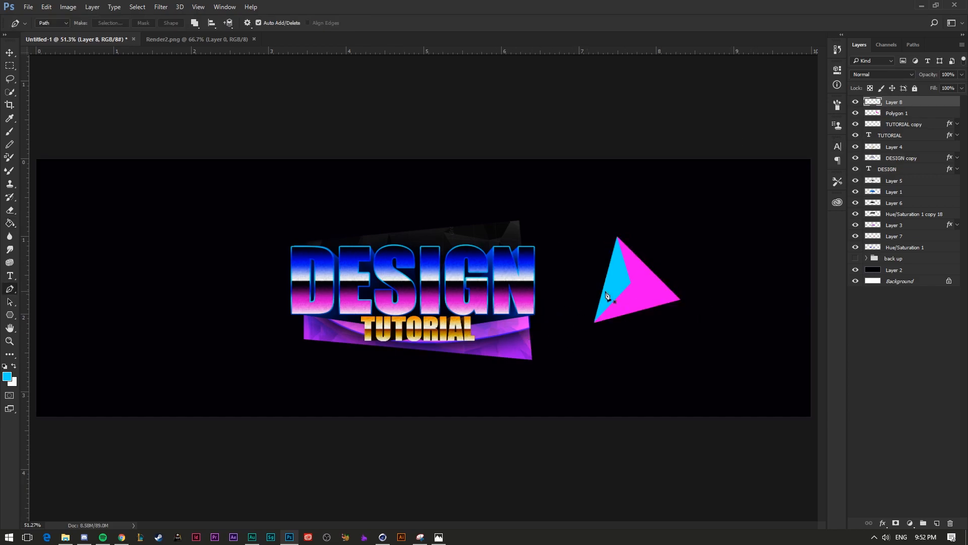
{"action": "left_click", "coordinate": [632, 283]}
{"action": "left_click", "coordinate": [592, 321]}
{"action": "left_click", "coordinate": [588, 335]}
{"action": "left_click", "coordinate": [675, 332]}
{"action": "left_click", "coordinate": [719, 304]}
{"action": "left_click", "coordinate": [682, 301]}
{"action": "right_click", "coordinate": [641, 293]}
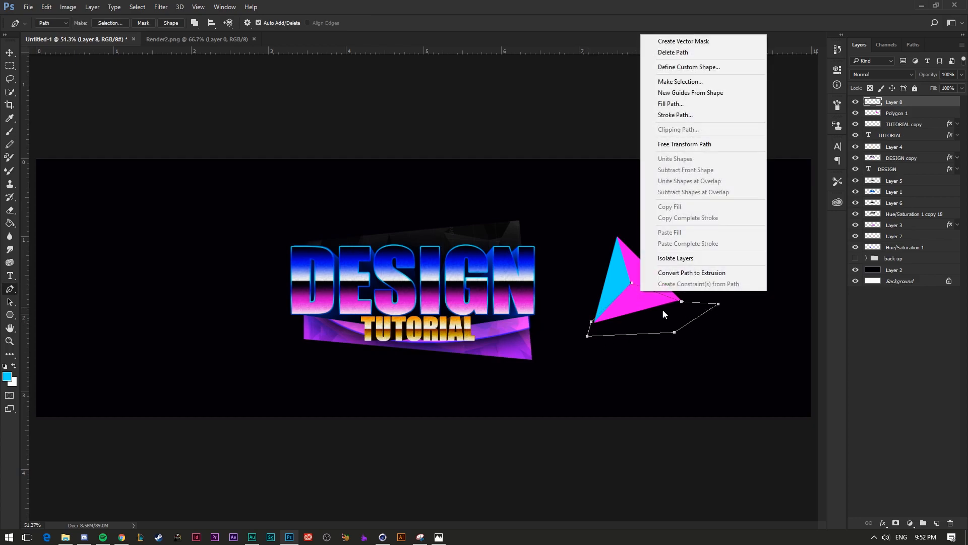
{"action": "left_click", "coordinate": [693, 82]}
{"action": "key", "text": "Return"}
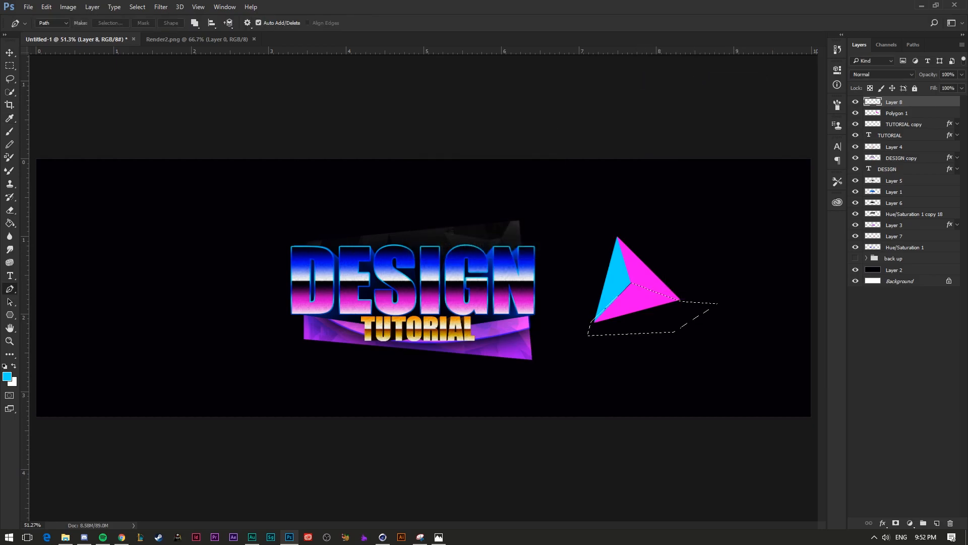
- Set the foreground colour to blue 007eff, fill the lower facet selection on Layer 8, and deselect
{"action": "left_click", "coordinate": [7, 376]}
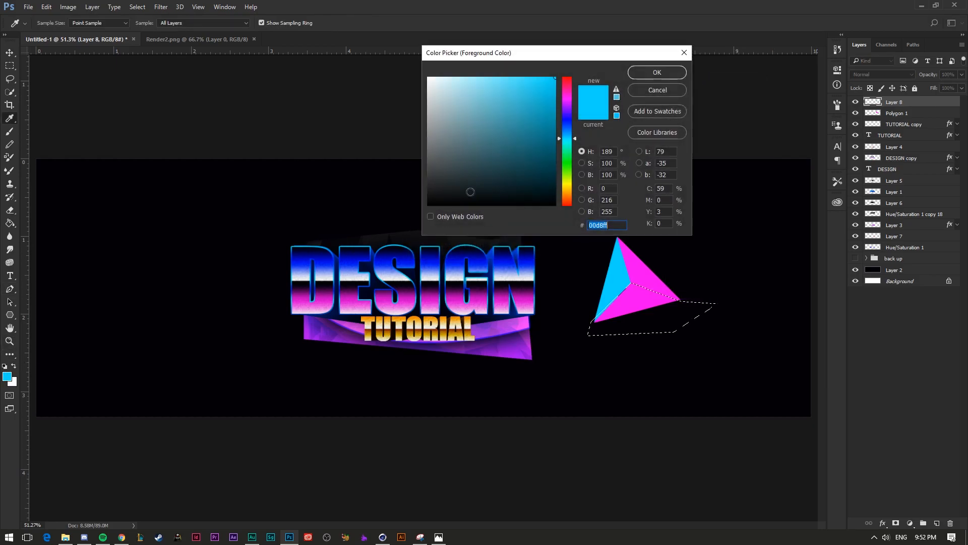
{"action": "left_click_drag", "start_coordinate": [564, 130], "coordinate": [566, 124]}
{"action": "left_click", "coordinate": [571, 128]}
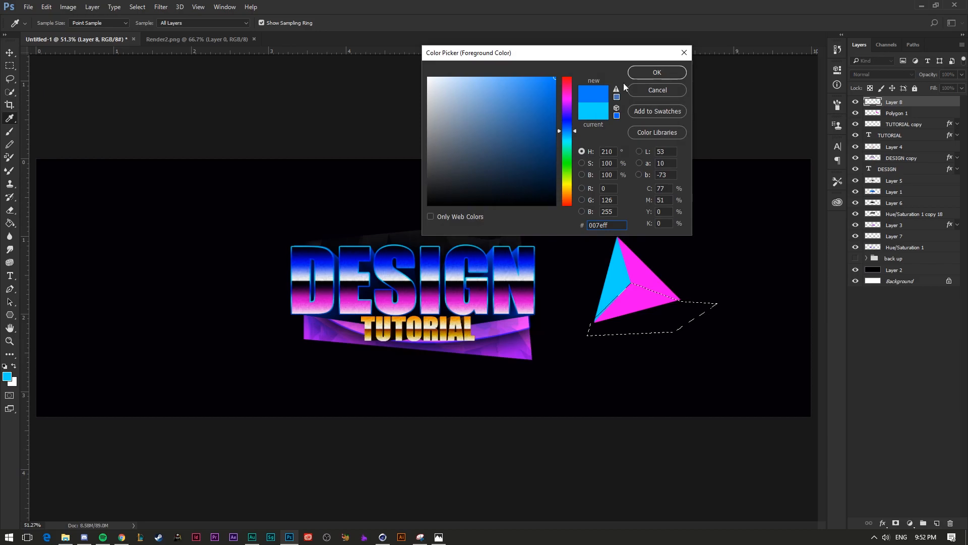
{"action": "left_click", "coordinate": [681, 72]}
{"action": "key", "text": "p"}
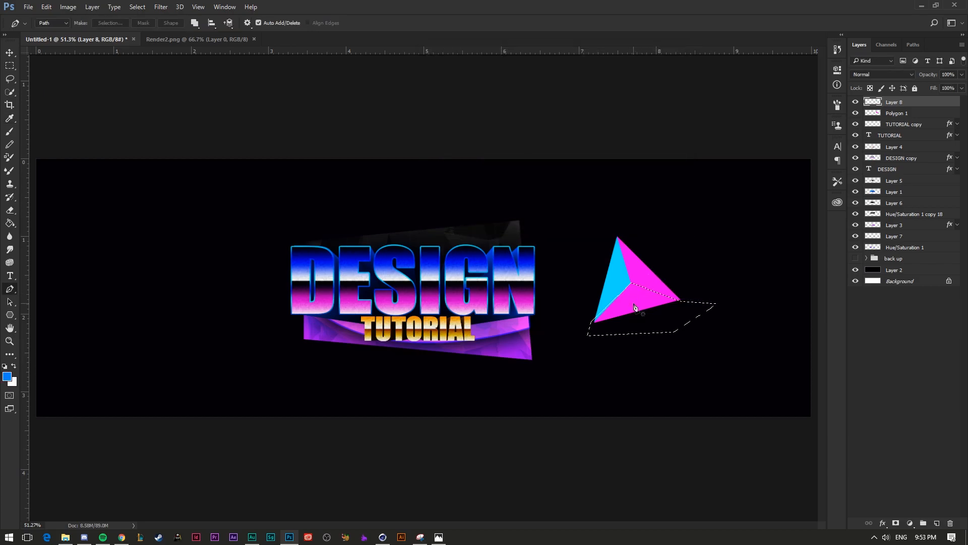
{"action": "key", "text": "g"}
{"action": "left_click", "coordinate": [634, 302]}
{"action": "key", "text": "ctrl+d"}
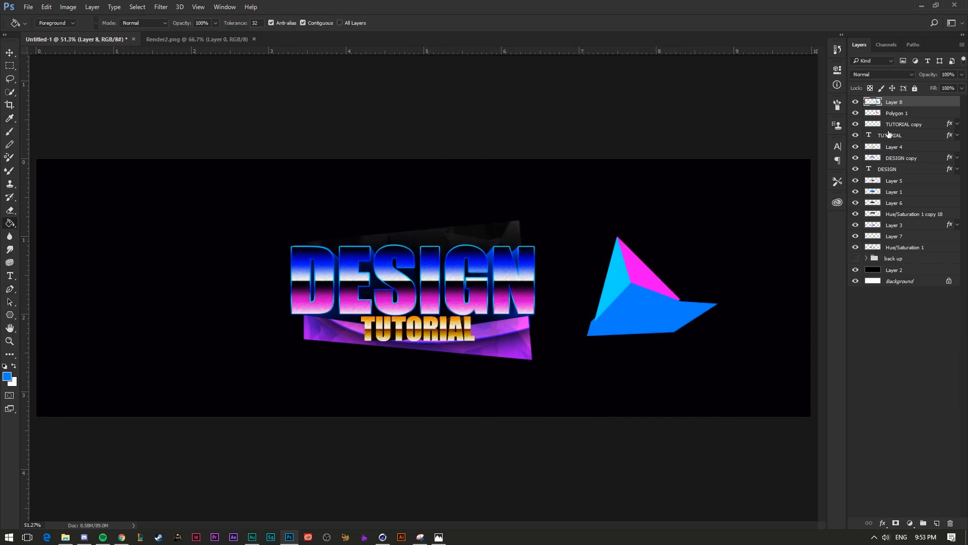
- Delete the parts of the blue lower facet that extend beyond the Polygon 1 triangle and deselect
{"action": "left_click", "coordinate": [873, 113], "text": "ctrl"}
{"action": "key", "text": "ctrl+shift+i"}
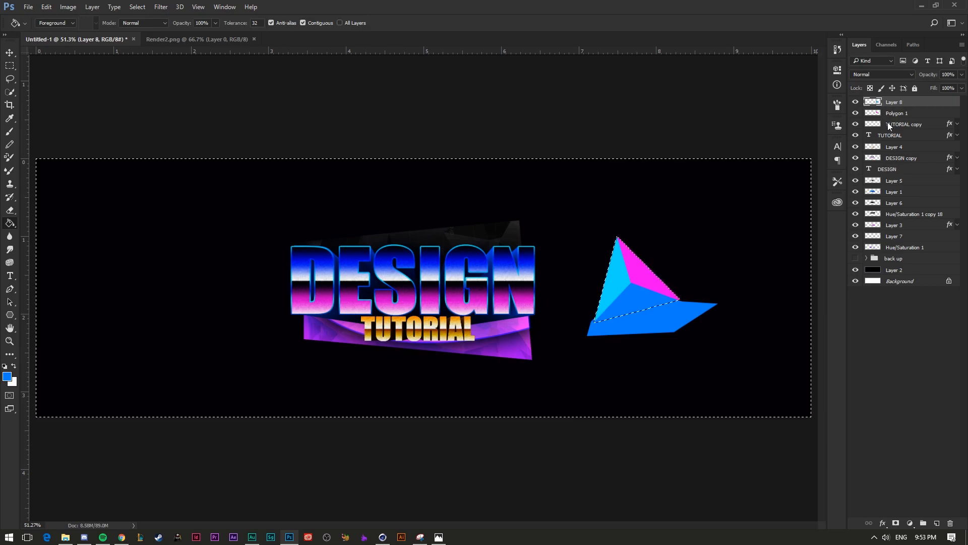
{"action": "key", "text": "Delete"}
{"action": "key", "text": "ctrl+d"}
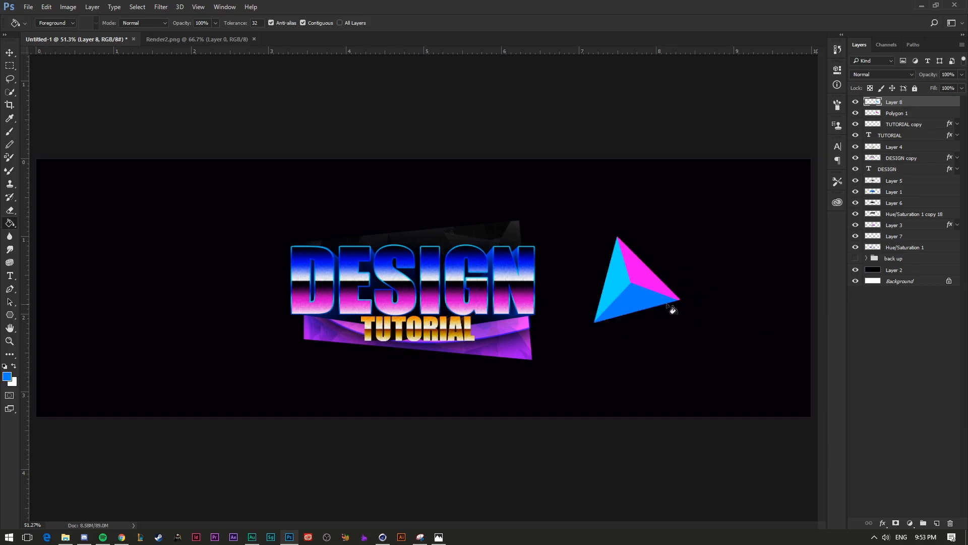
- Nudge the Layer 8 facets with Free Transform and warp them slightly at the top tip to fit the triangle's edges
{"action": "key", "text": "ctrl+t"}
{"action": "mouse_move", "coordinate": [679, 325]}
{"action": "left_mouse_down"}
{"action": "mouse_move", "coordinate": [631, 325]}
{"action": "mouse_move", "coordinate": [681, 326]}
{"action": "left_mouse_up"}
{"action": "key", "text": "Return"}
{"action": "key", "text": "g"}
{"action": "key", "text": "ctrl+t"}
{"action": "right_click", "coordinate": [618, 268]}
{"action": "left_click", "coordinate": [643, 346]}
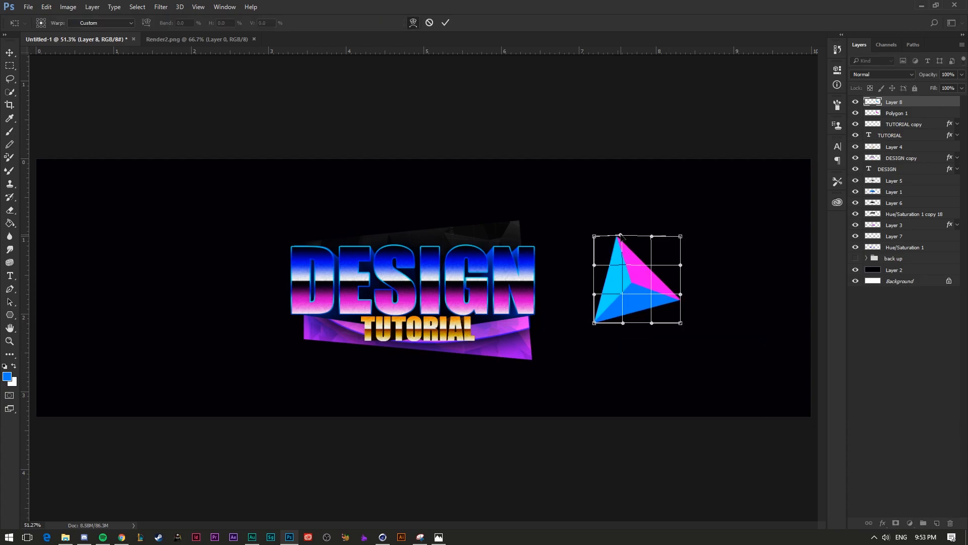
{"action": "key", "text": "Return"}
{"action": "key", "text": "p"}
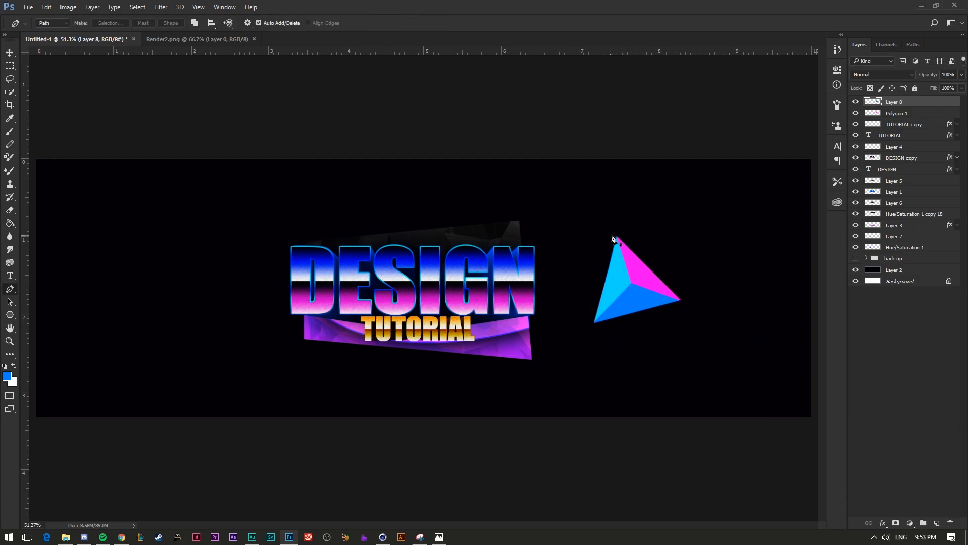
{"action": "left_click", "coordinate": [617, 236]}
{"action": "key", "text": "ctrl+z"}
- Shift the hue of the Polygon 1 layer by -80 with Hue/Saturation
{"action": "left_click", "coordinate": [917, 116]}
{"action": "key", "text": "ctrl+u"}
{"action": "left_click_drag", "start_coordinate": [647, 132], "coordinate": [616, 137]}
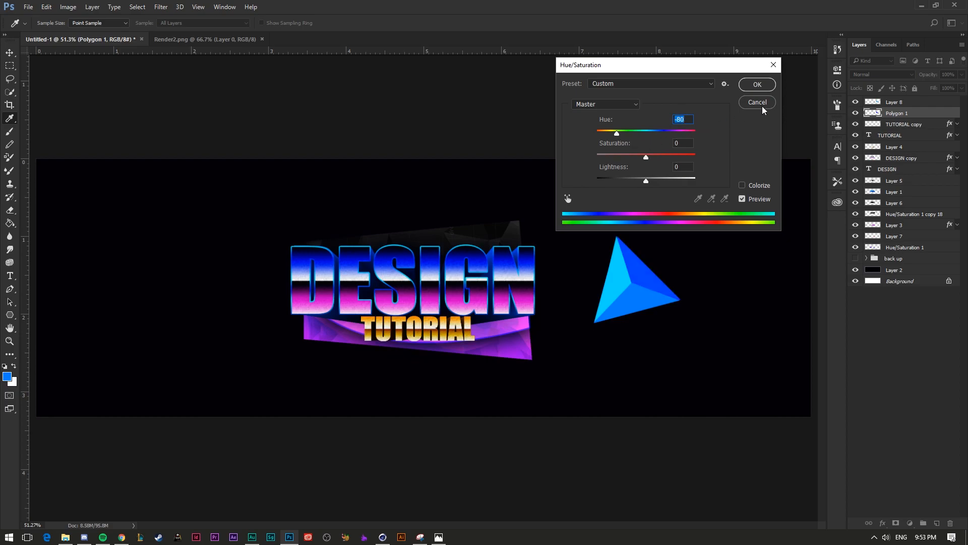
{"action": "left_click", "coordinate": [741, 84]}
{"action": "key", "text": "p"}
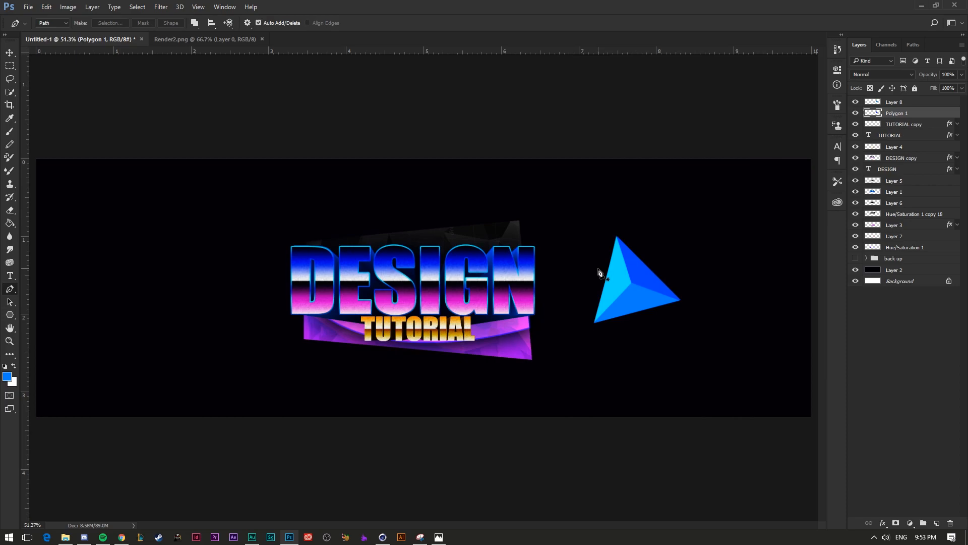
- Merge Layer 8 with the Polygon 1 layer so the faceted triangle is a single layer
{"action": "left_click", "coordinate": [924, 106]}
{"action": "right_click", "coordinate": [923, 107]}
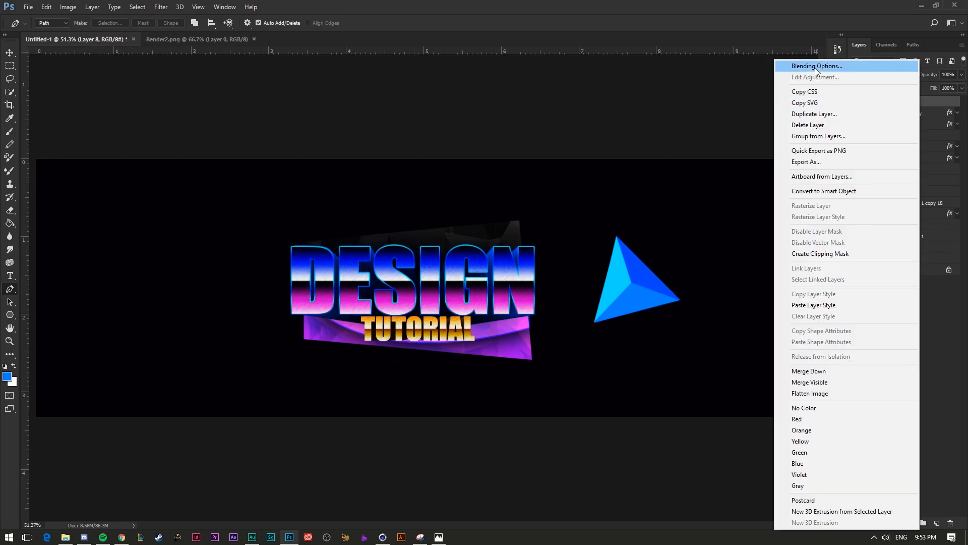
{"action": "key", "text": "Escape"}
- Transform the faceted triangle: place it on the backdrop's lower-right corner, shrink it, rotate it about 35°, and distort its corners into perspective
{"action": "key", "text": "ctrl+t"}
{"action": "left_click_drag", "start_coordinate": [672, 268], "coordinate": [605, 301]}
{"action": "left_click_drag", "start_coordinate": [615, 362], "coordinate": [565, 370]}
{"action": "left_click_drag", "start_coordinate": [554, 301], "coordinate": [537, 299]}
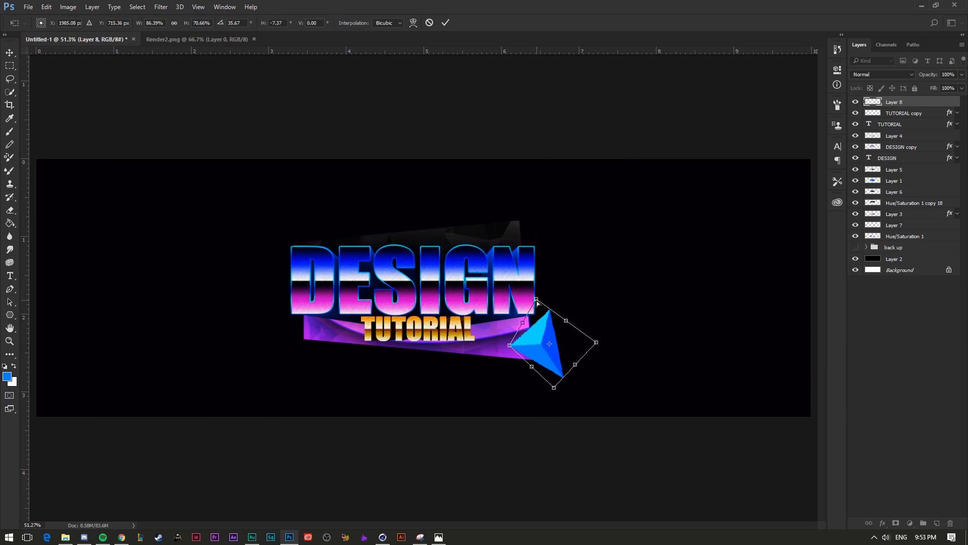
{"action": "left_click_drag", "start_coordinate": [554, 387], "coordinate": [574, 379]}
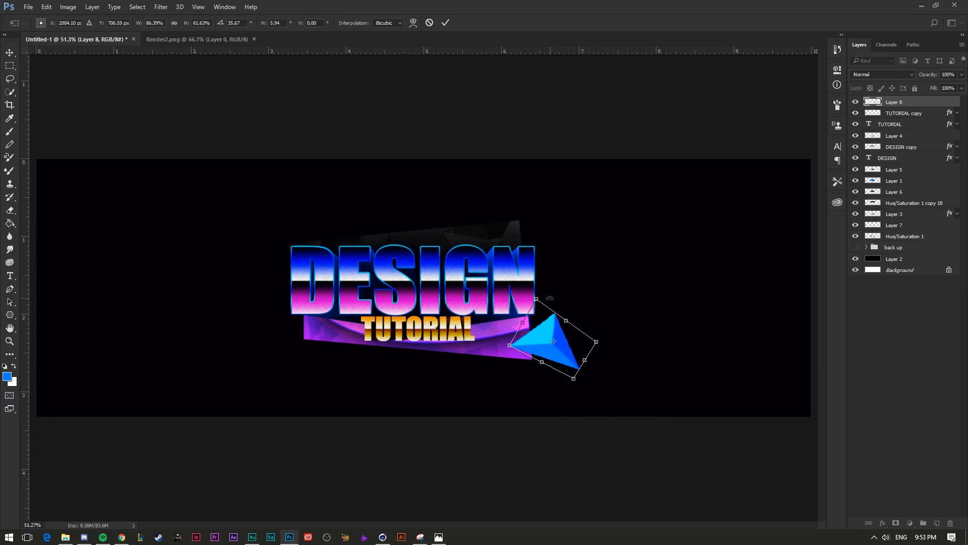
{"action": "left_click_drag", "start_coordinate": [536, 301], "coordinate": [525, 306]}
{"action": "left_click_drag", "start_coordinate": [511, 348], "coordinate": [511, 353]}
{"action": "left_click_drag", "start_coordinate": [526, 307], "coordinate": [536, 301]}
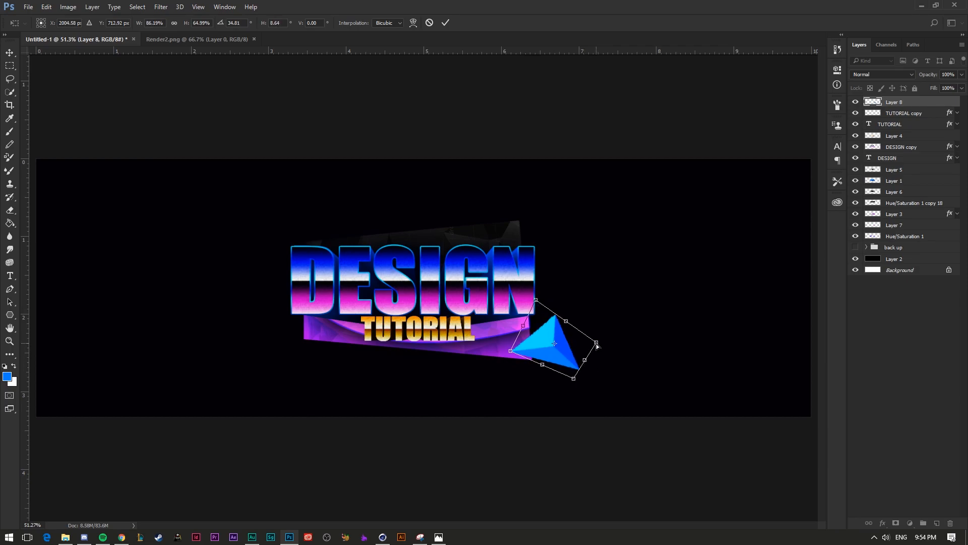
{"action": "left_click_drag", "start_coordinate": [586, 366], "coordinate": [581, 356]}
{"action": "key", "text": "Return"}
{"action": "key", "text": "p"}
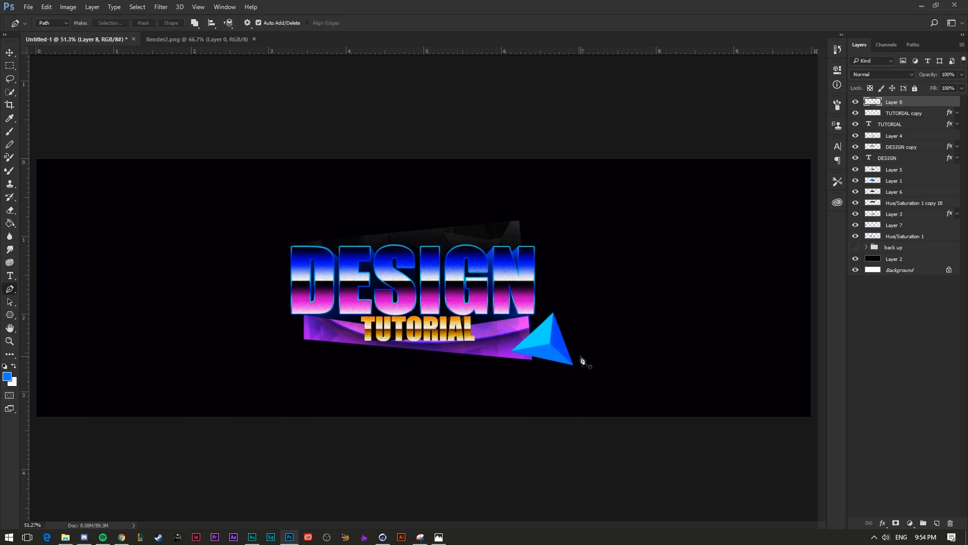
- Add a gradient Stroke effect to the triangle on Layer 8 and open its gradient for editing
{"action": "right_click", "coordinate": [924, 103]}
{"action": "left_click", "coordinate": [818, 64]}
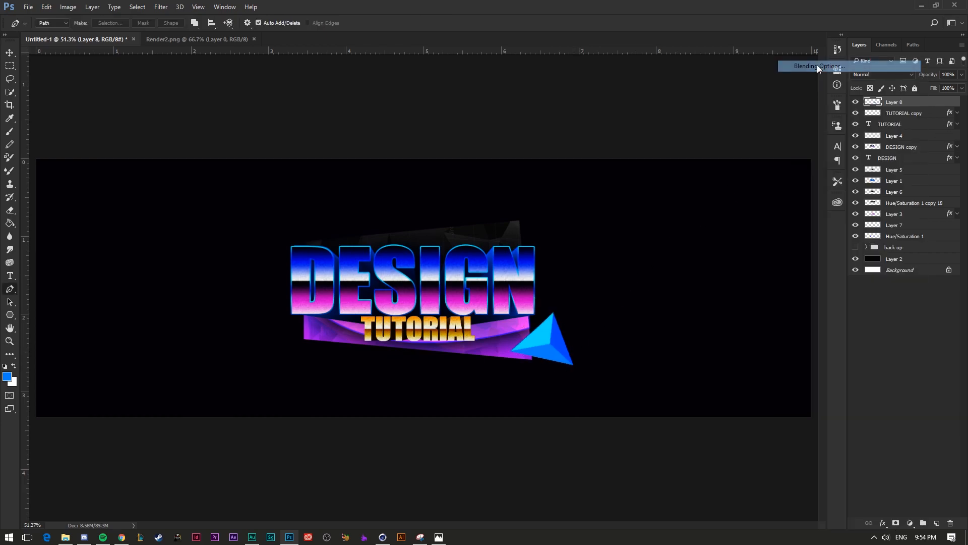
{"action": "left_click", "coordinate": [570, 104]}
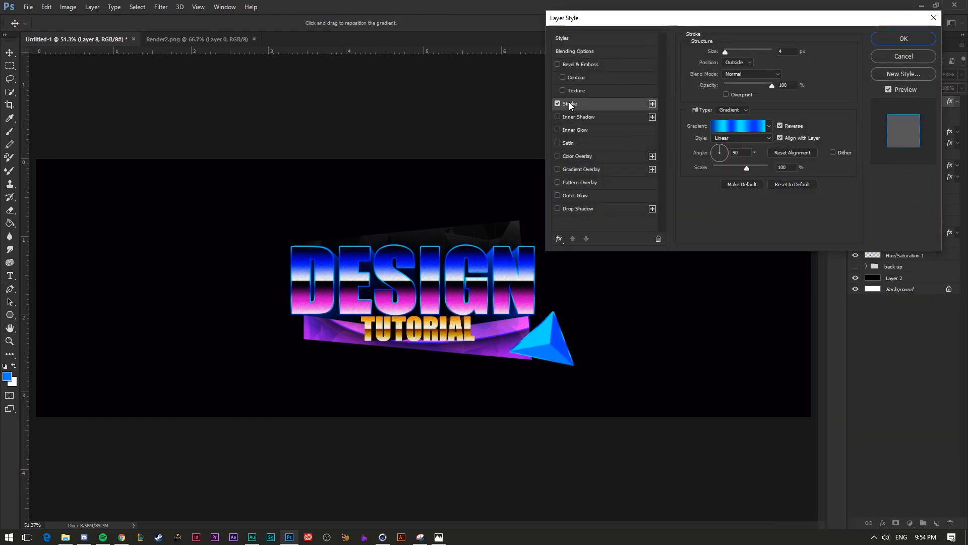
{"action": "left_click", "coordinate": [737, 126]}
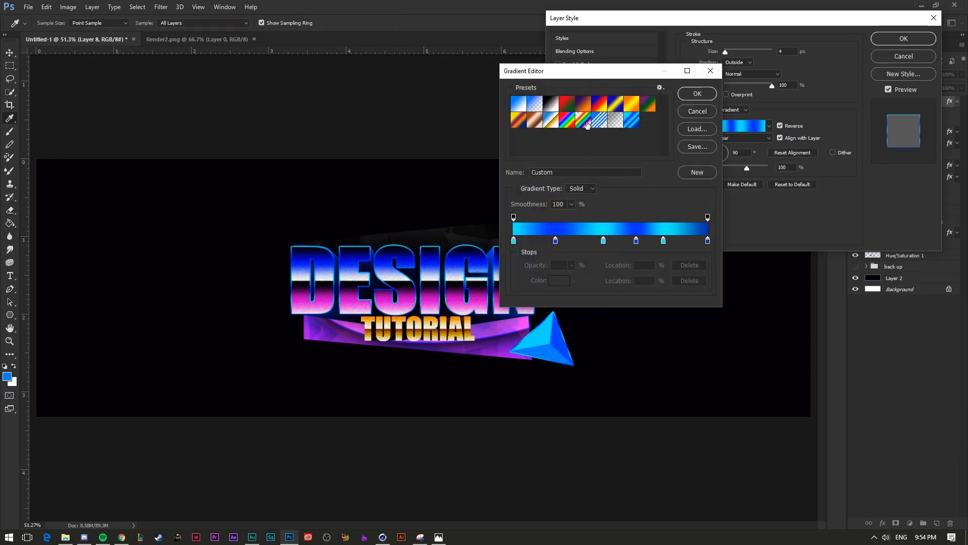
- Set the stroke gradient's first colour stop to white and the stop at 22% to black
{"action": "left_click", "coordinate": [514, 240]}
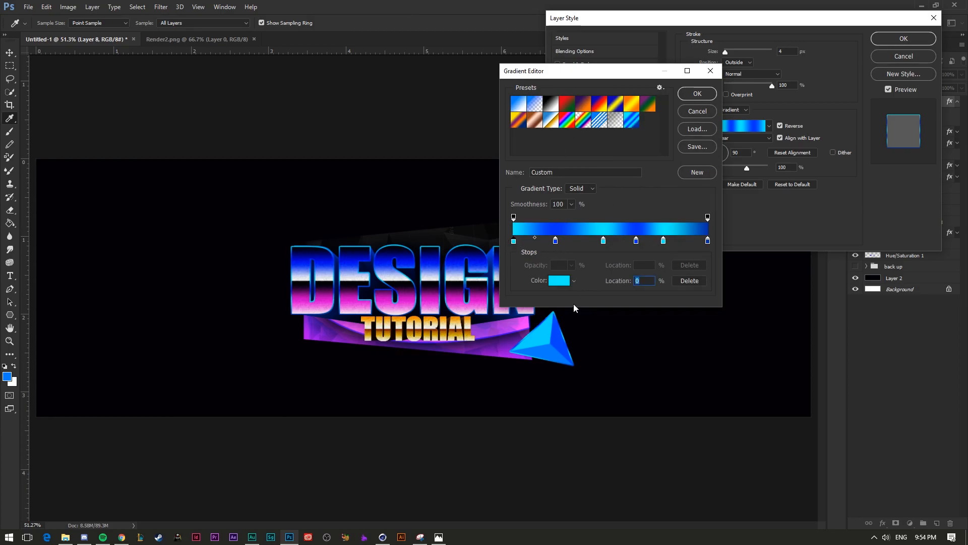
{"action": "left_click", "coordinate": [559, 281]}
{"action": "left_click_drag", "start_coordinate": [494, 139], "coordinate": [410, 43]}
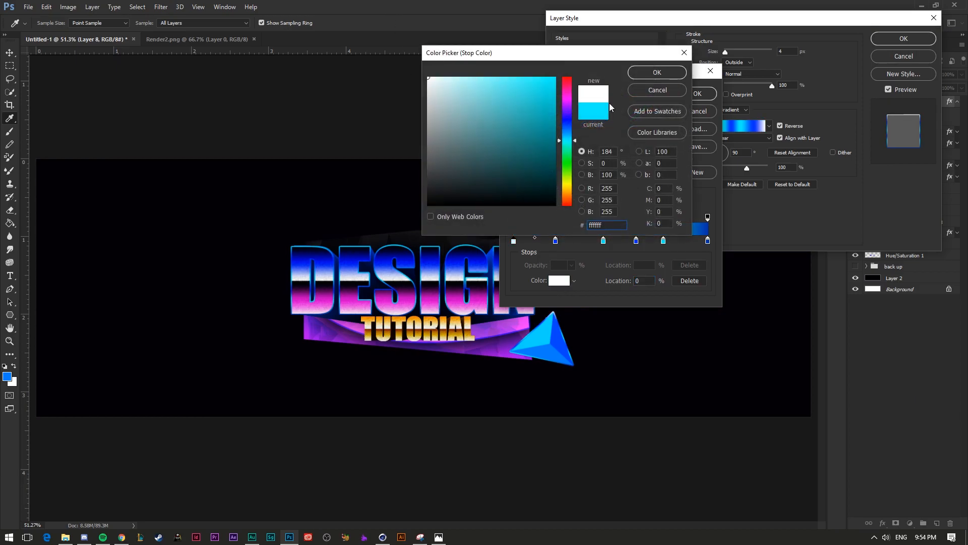
{"action": "left_click", "coordinate": [657, 72]}
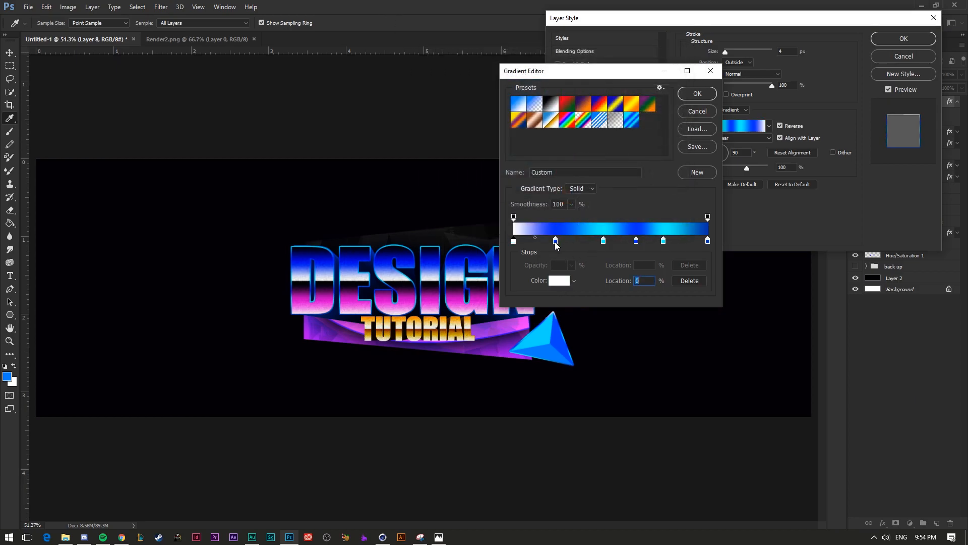
{"action": "left_click", "coordinate": [556, 242]}
{"action": "left_click", "coordinate": [559, 280]}
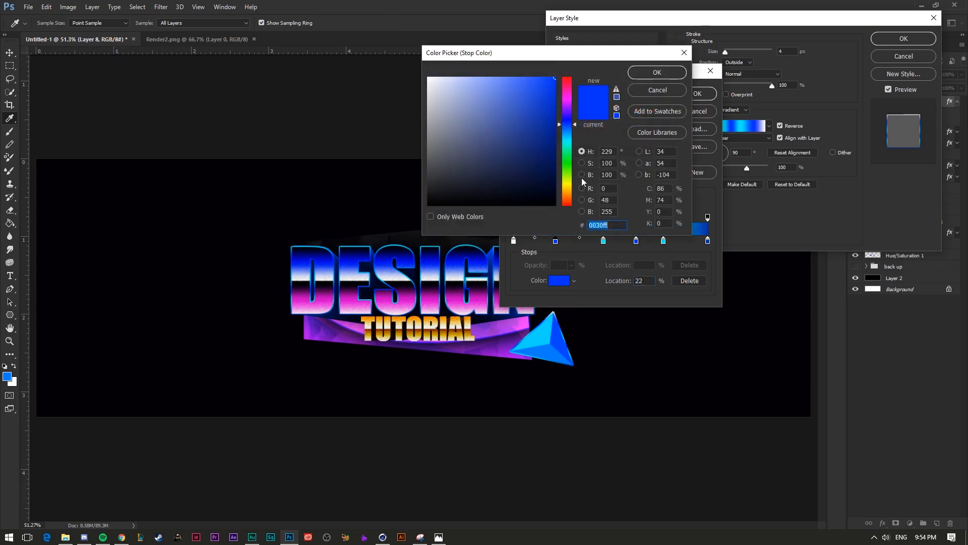
{"action": "left_click", "coordinate": [383, 225]}
{"action": "left_click", "coordinate": [658, 73]}
- Delete the stroke gradient's stops at 63% and 77%, and move the remaining cyan stop to 80% and the black stop to 29%
{"action": "left_click", "coordinate": [637, 241]}
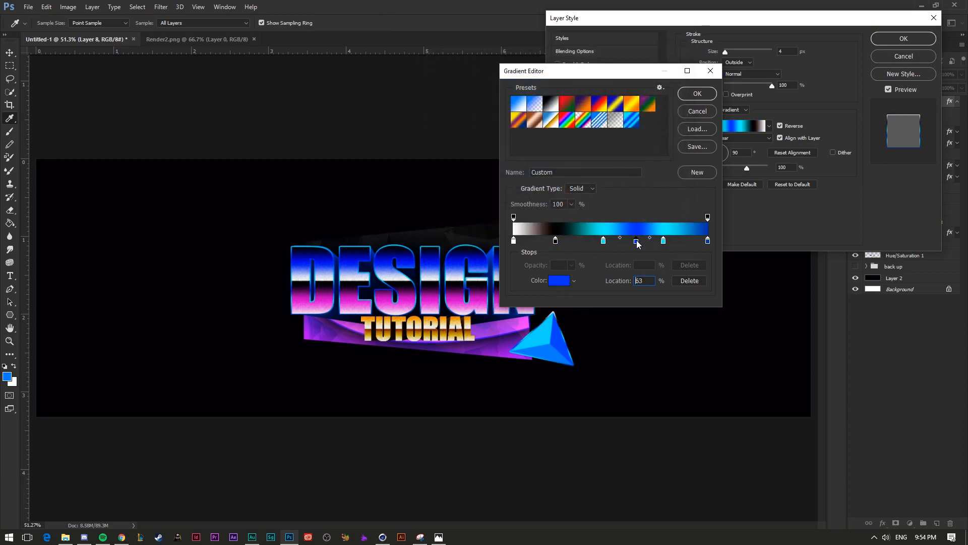
{"action": "key", "text": "BackSpace"}
{"action": "left_click", "coordinate": [663, 241]}
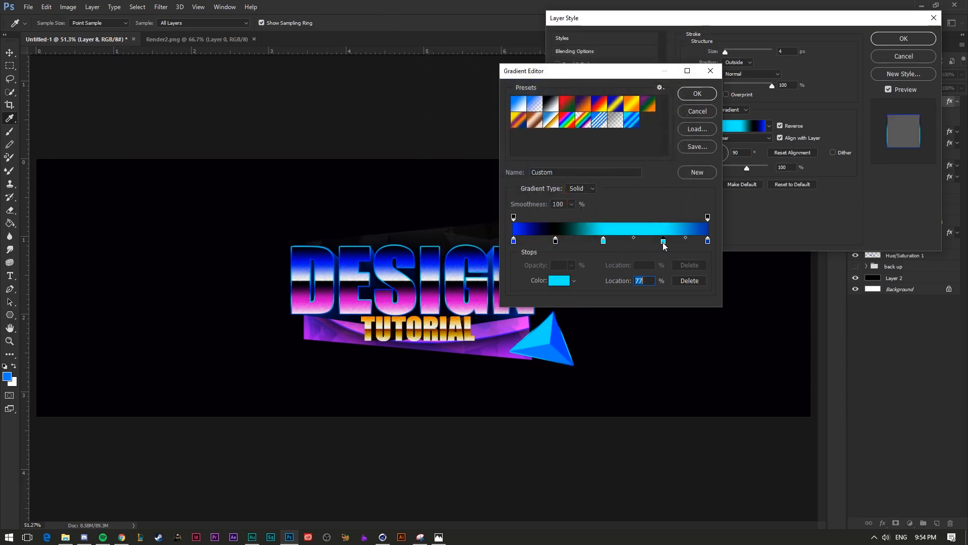
{"action": "key", "text": "BackSpace"}
{"action": "left_click_drag", "start_coordinate": [603, 241], "coordinate": [667, 240]}
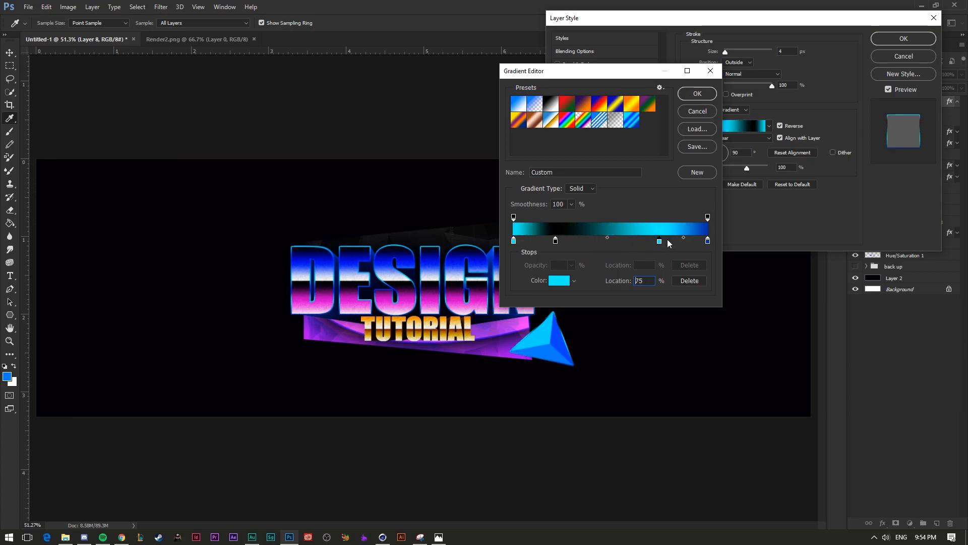
{"action": "left_click_drag", "start_coordinate": [557, 242], "coordinate": [570, 242]}
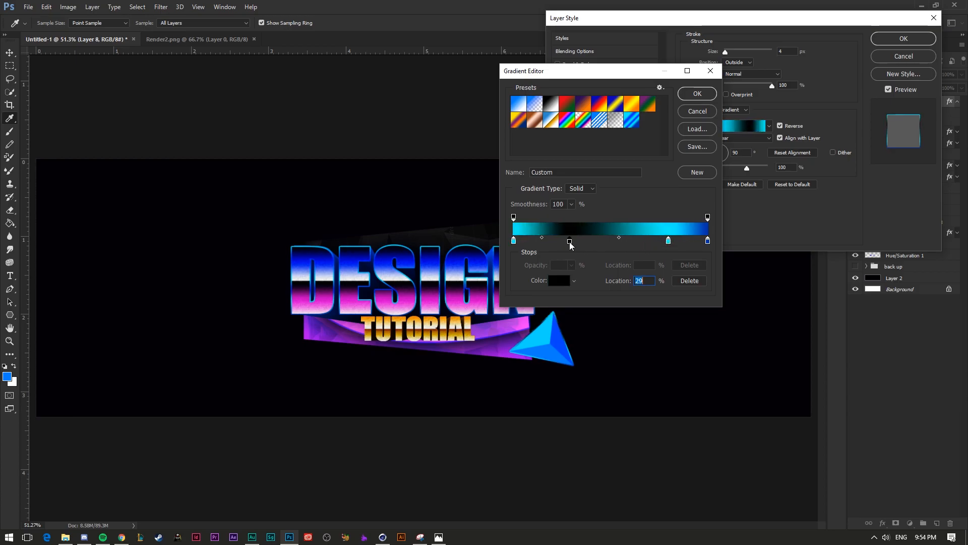
- Set the gradient stop at 80% to white (ffffff) and the last stop, placed at 99%, to black (000000)
{"action": "left_click", "coordinate": [514, 242]}
{"action": "left_click", "coordinate": [570, 241]}
{"action": "left_click", "coordinate": [669, 240]}
{"action": "left_click", "coordinate": [564, 281]}
{"action": "type", "text": "ffffff"}
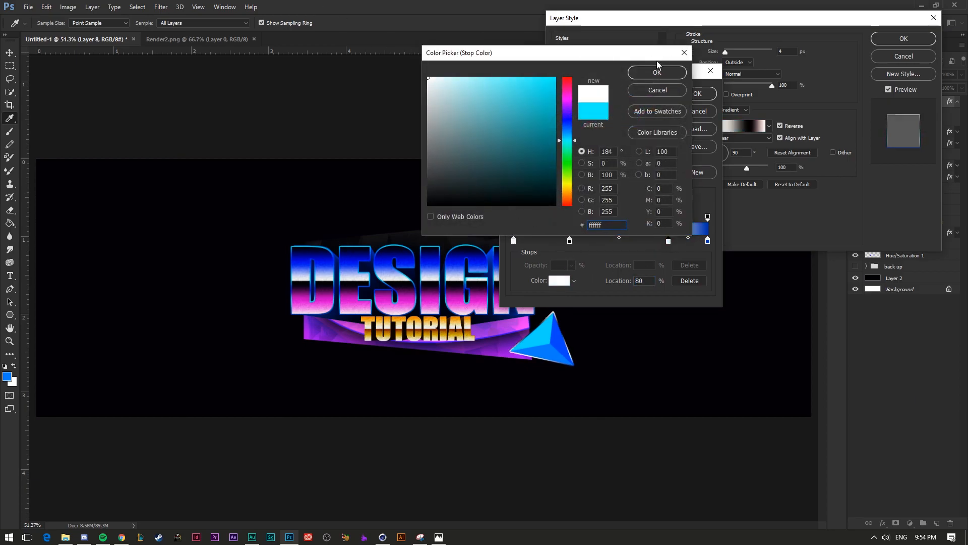
{"action": "left_click", "coordinate": [656, 73]}
{"action": "left_click", "coordinate": [706, 241]}
{"action": "left_click", "coordinate": [558, 282]}
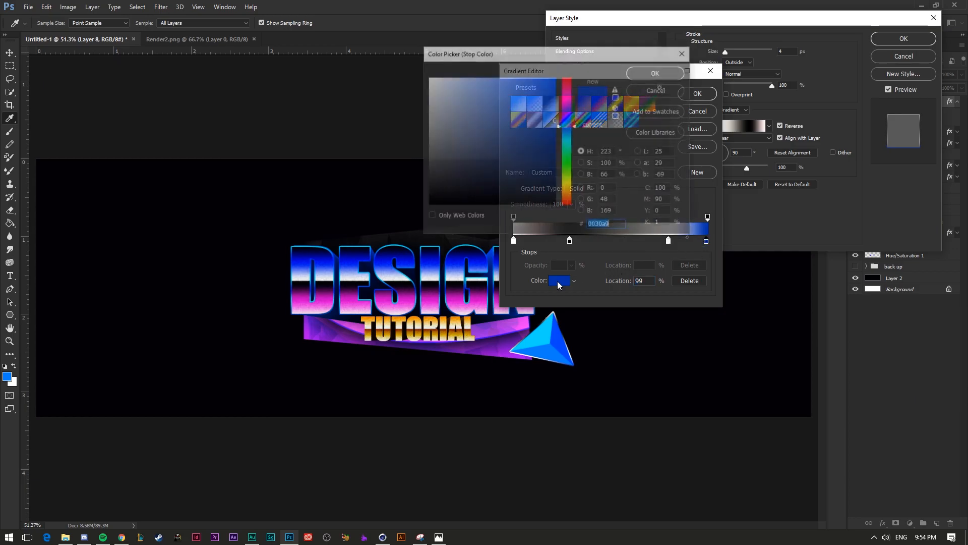
{"action": "type", "text": "000000"}
{"action": "left_click", "coordinate": [673, 69]}
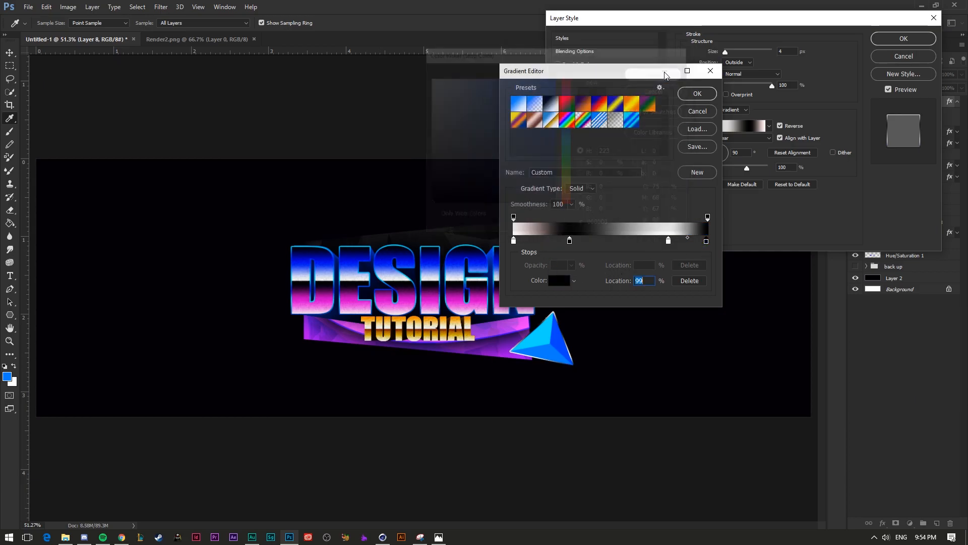
- Move the gradient's middle white stop to 72% and its middle black stop to 36%, and accept the gradient
{"action": "left_click_drag", "start_coordinate": [669, 241], "coordinate": [652, 242]}
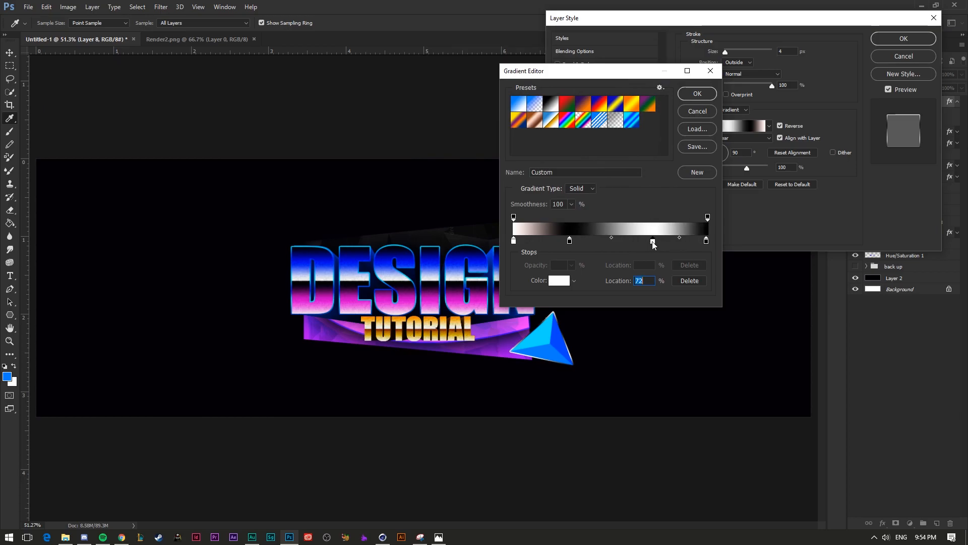
{"action": "left_click_drag", "start_coordinate": [570, 241], "coordinate": [585, 244]}
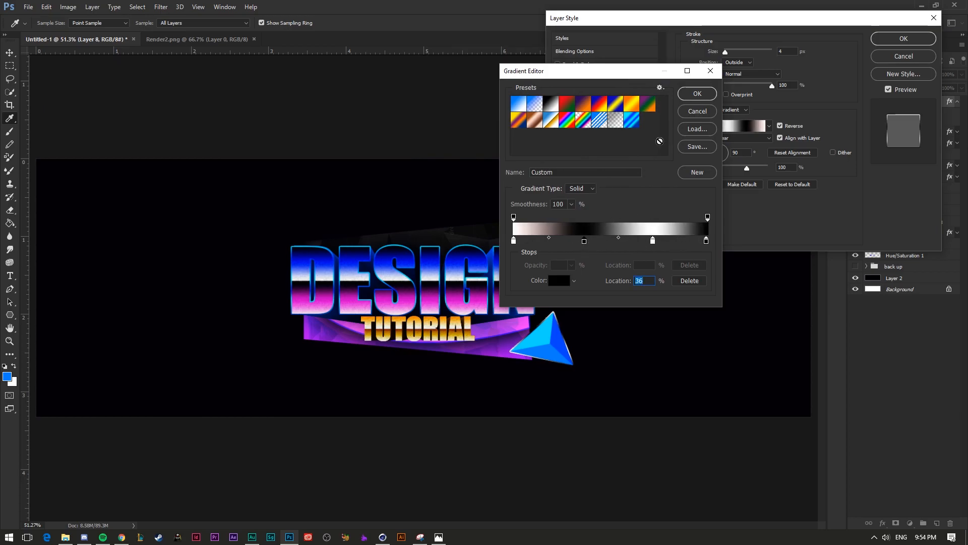
{"action": "left_click", "coordinate": [696, 95]}
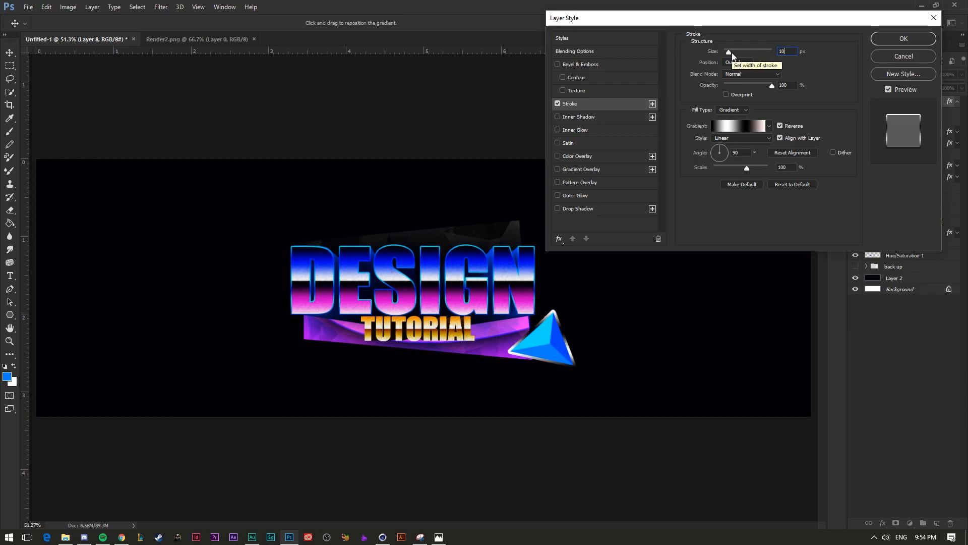
- Position the triangle's stroke Inside and set the stroke size to 8 px
{"action": "type", "text": "1015"}
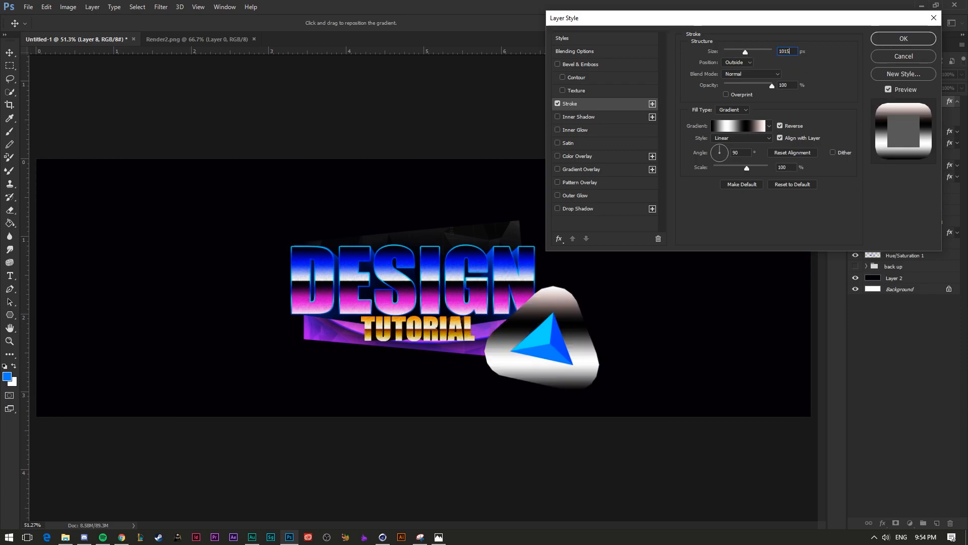
{"action": "type", "text": "15"}
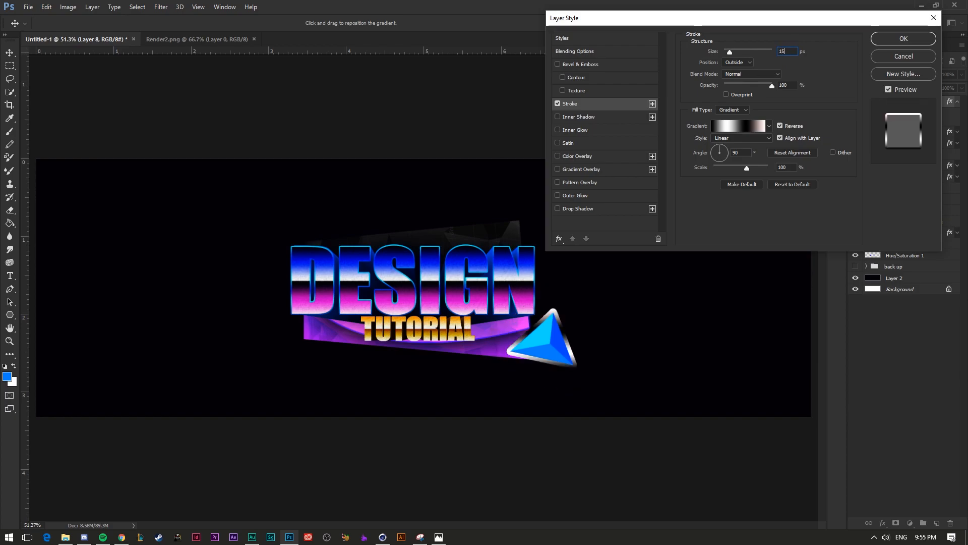
{"action": "left_click", "coordinate": [732, 72]}
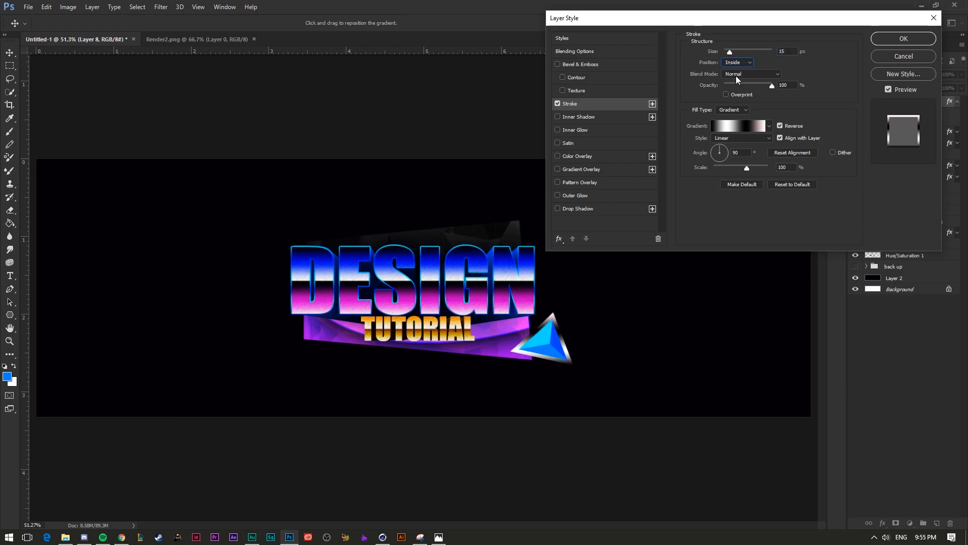
{"action": "type", "text": "10"}
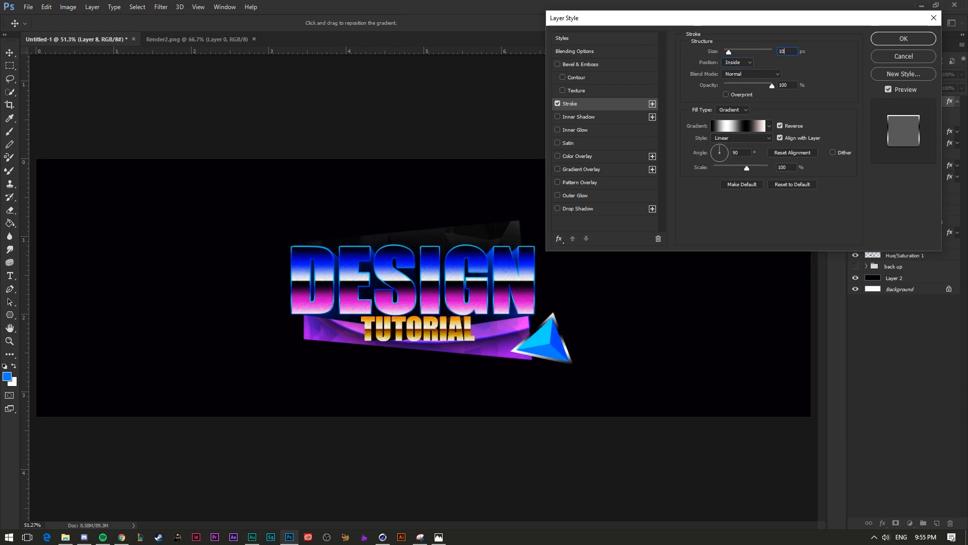
{"action": "left_click", "coordinate": [737, 62]}
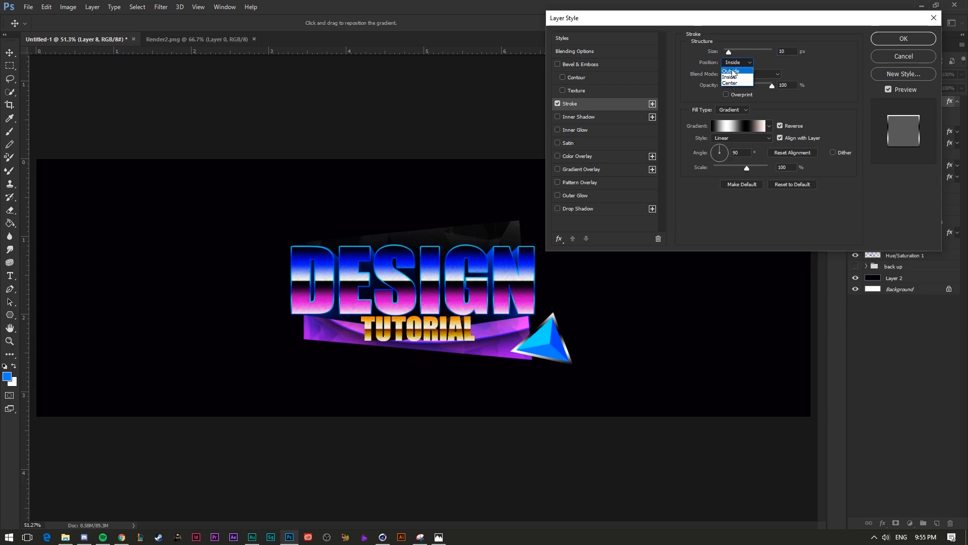
{"action": "left_click", "coordinate": [740, 65]}
{"action": "left_click", "coordinate": [741, 64]}
{"action": "left_click", "coordinate": [734, 74]}
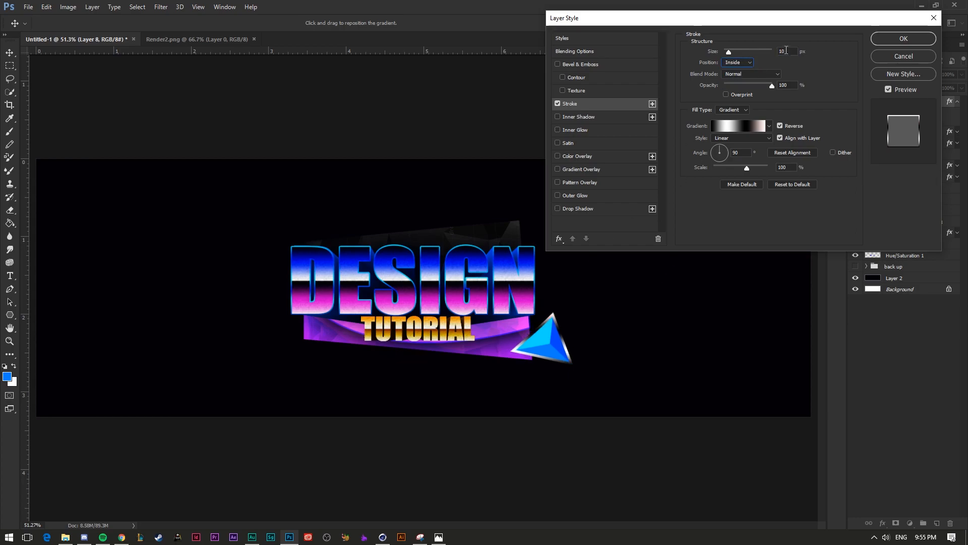
{"action": "type", "text": "8"}
- Try other blend modes on the triangle's stroke, including Color Dodge, and return it to Normal
{"action": "left_click", "coordinate": [737, 74]}
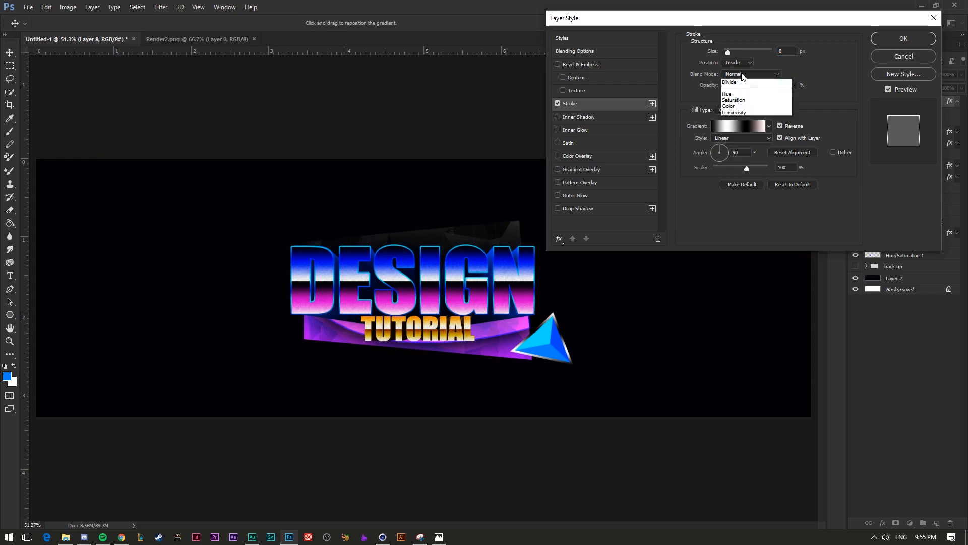
{"action": "left_click", "coordinate": [738, 173]}
{"action": "key", "text": "Down"}
{"action": "key", "text": "Up"}
{"action": "key", "text": "Up"}
{"action": "key", "text": "Up"}
{"action": "key", "text": "Up"}
{"action": "key", "text": "Up"}
{"action": "key", "text": "Up"}
{"action": "key", "text": "Up"}
{"action": "key", "text": "Up"}
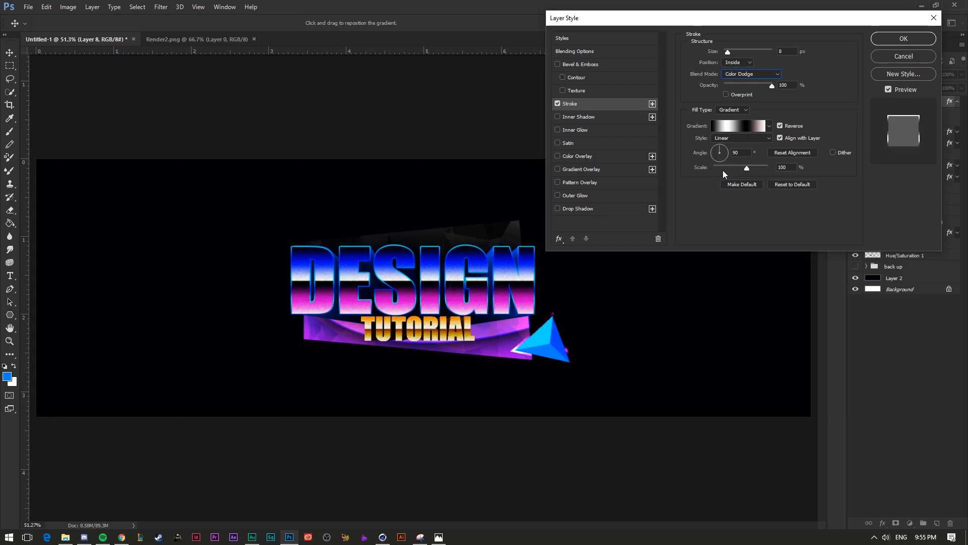
{"action": "key", "text": "Down"}
{"action": "key", "text": "Down"}
{"action": "key", "text": "Down"}
{"action": "key", "text": "Down"}
{"action": "key", "text": "Down"}
{"action": "key", "text": "Up"}
{"action": "left_click", "coordinate": [742, 74]}
{"action": "left_click", "coordinate": [738, 75]}
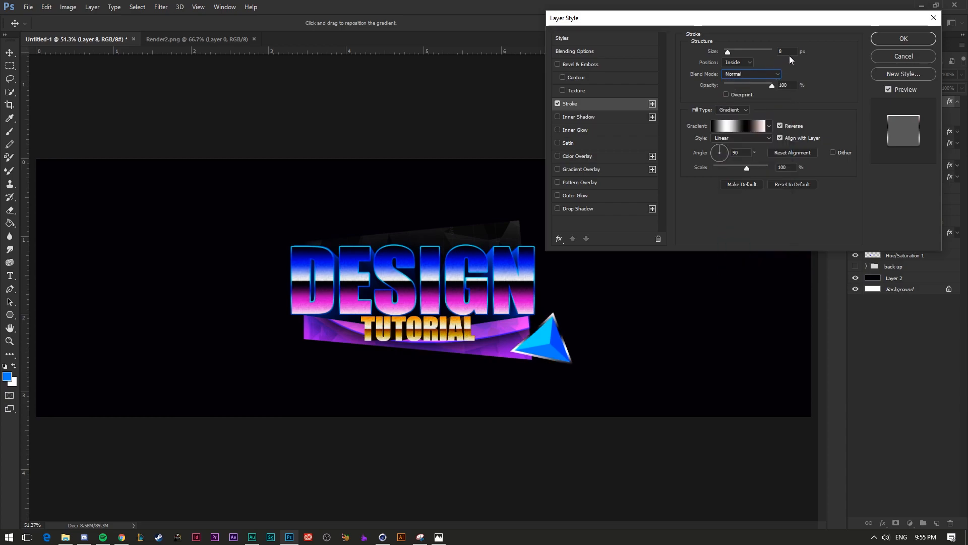
- Set the triangle's stroke size to 4 px and its opacity to 100%
{"action": "type", "text": "7"}
{"action": "type", "text": "4"}
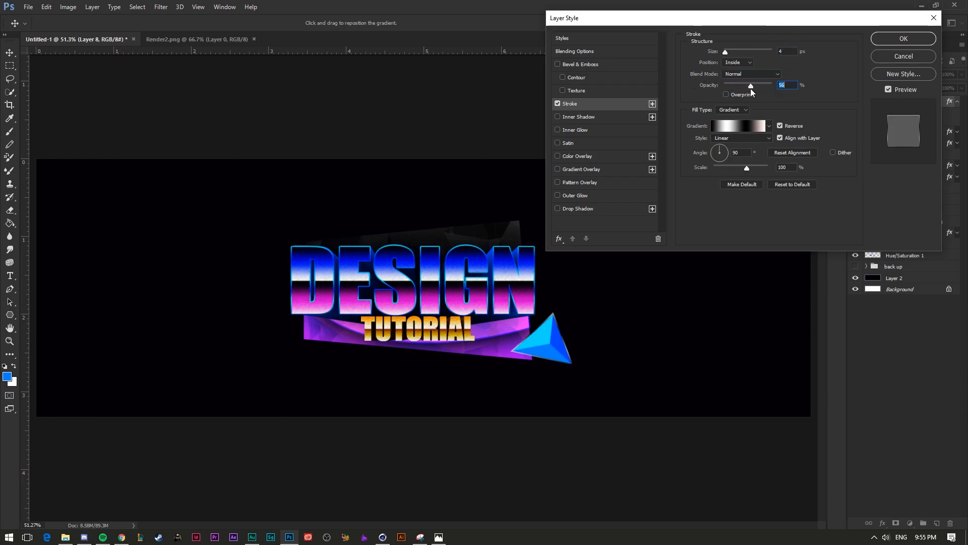
{"action": "double_click", "coordinate": [783, 87]}
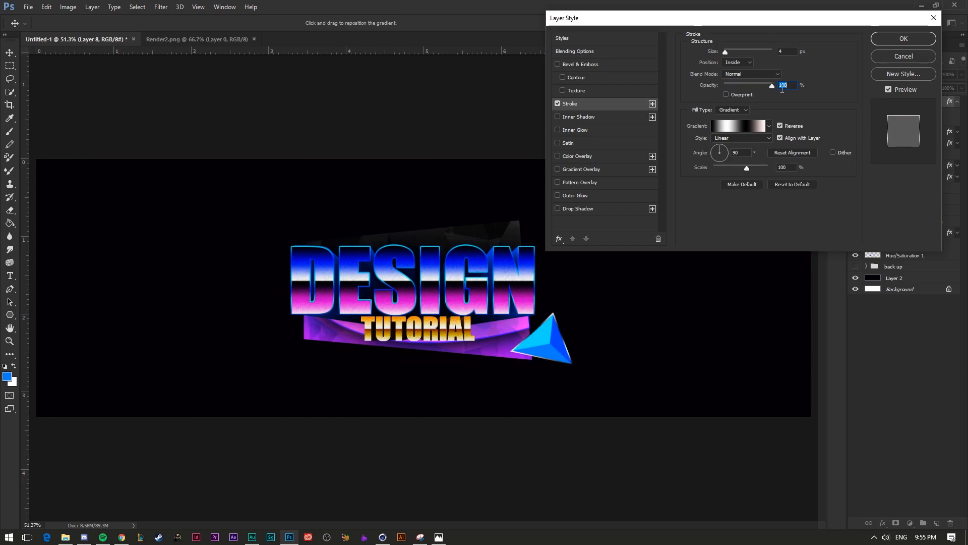
- Compare blend modes for the triangle's stroke and set it to Luminosity
{"action": "left_click", "coordinate": [746, 73]}
{"action": "left_click", "coordinate": [743, 196]}
{"action": "key", "text": "Down"}
{"action": "key", "text": "Down"}
{"action": "key", "text": "Down"}
{"action": "key", "text": "Down"}
{"action": "key", "text": "Down"}
{"action": "key", "text": "Up"}
{"action": "left_click", "coordinate": [734, 76]}
{"action": "left_click", "coordinate": [734, 270]}
- Reopen the stroke gradient and change its black stops at 36% and 99% to dark grey 242424
{"action": "left_click", "coordinate": [728, 124]}
{"action": "left_click", "coordinate": [585, 242]}
{"action": "left_click", "coordinate": [557, 279]}
{"action": "left_click", "coordinate": [428, 187]}
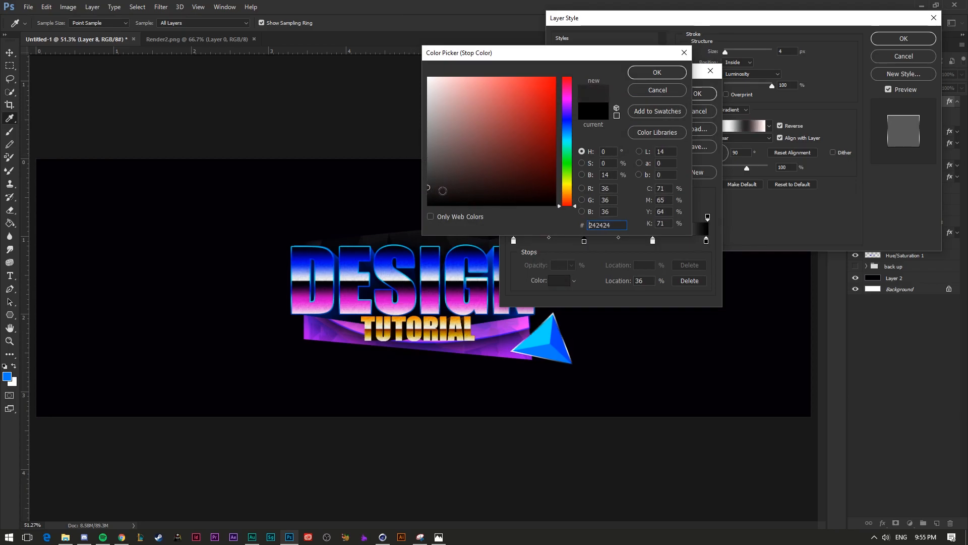
{"action": "left_click", "coordinate": [666, 75]}
{"action": "left_click", "coordinate": [559, 280]}
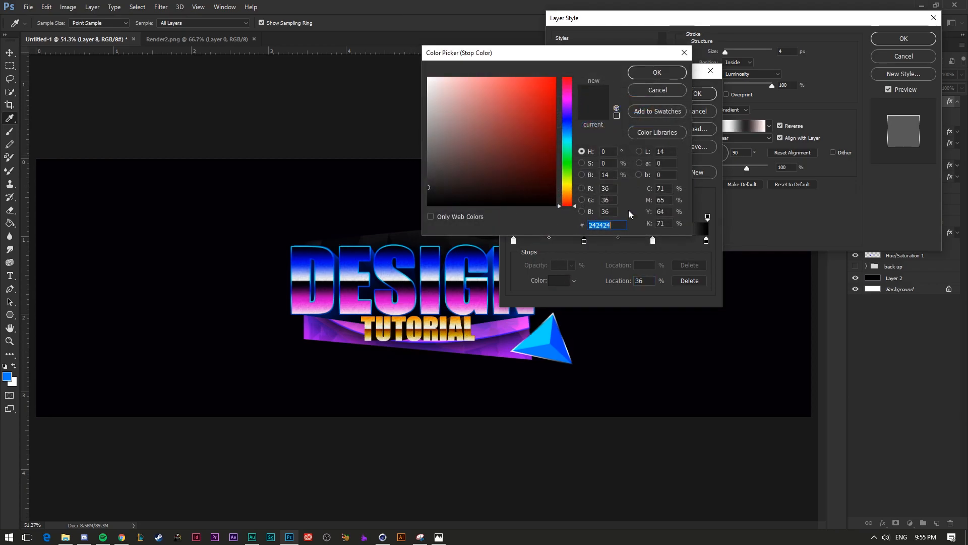
{"action": "left_click", "coordinate": [671, 74]}
{"action": "left_click", "coordinate": [706, 241]}
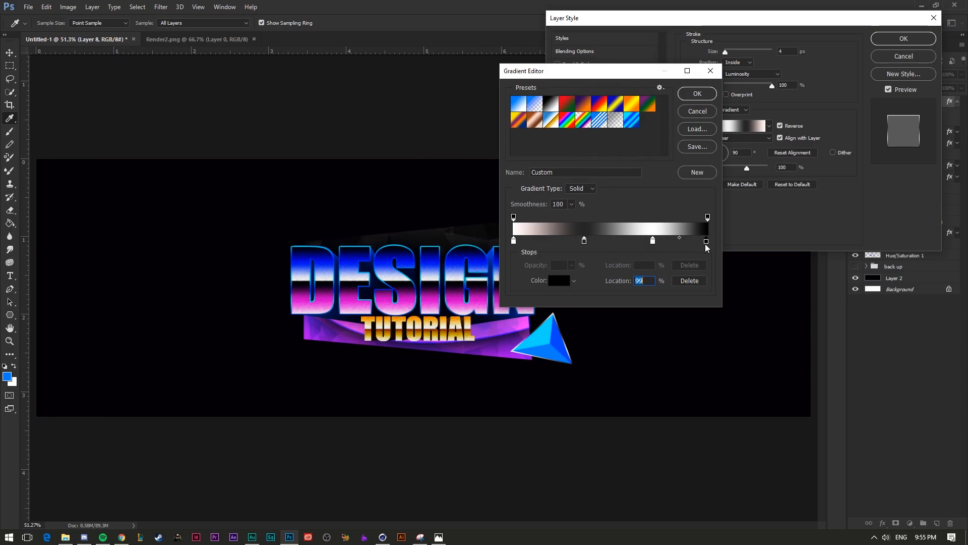
{"action": "left_click", "coordinate": [560, 281]}
{"action": "left_click", "coordinate": [661, 74]}
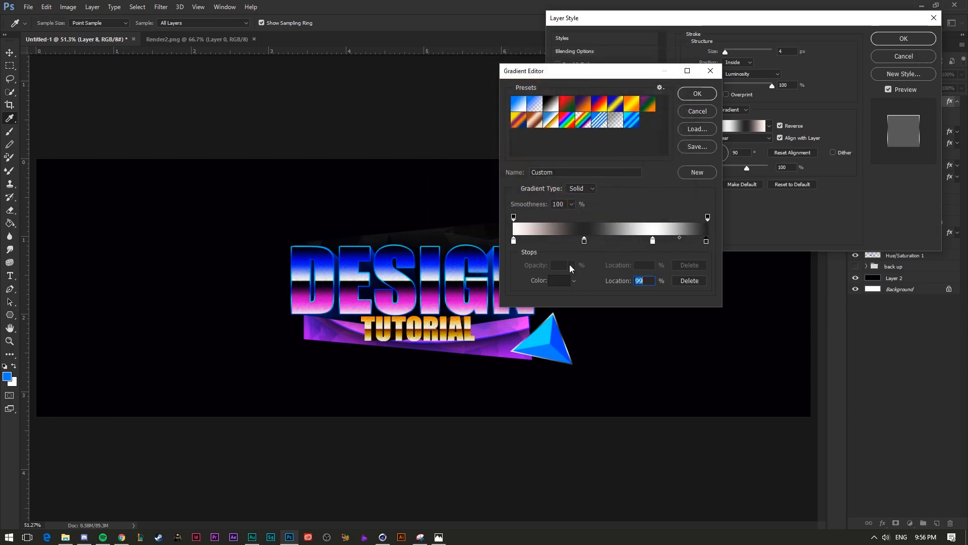
- Move the middle dark grey stop to about 20% and add a white (ffffff) stop at 47%
{"action": "left_click_drag", "start_coordinate": [584, 241], "coordinate": [552, 243]}
{"action": "double_click", "coordinate": [606, 242]}
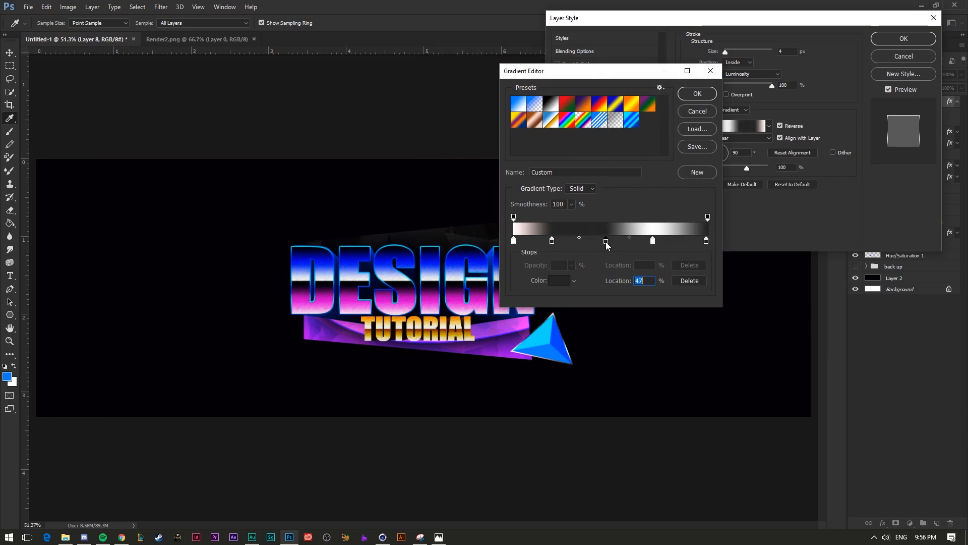
{"action": "left_click_drag", "start_coordinate": [496, 91], "coordinate": [430, 78]}
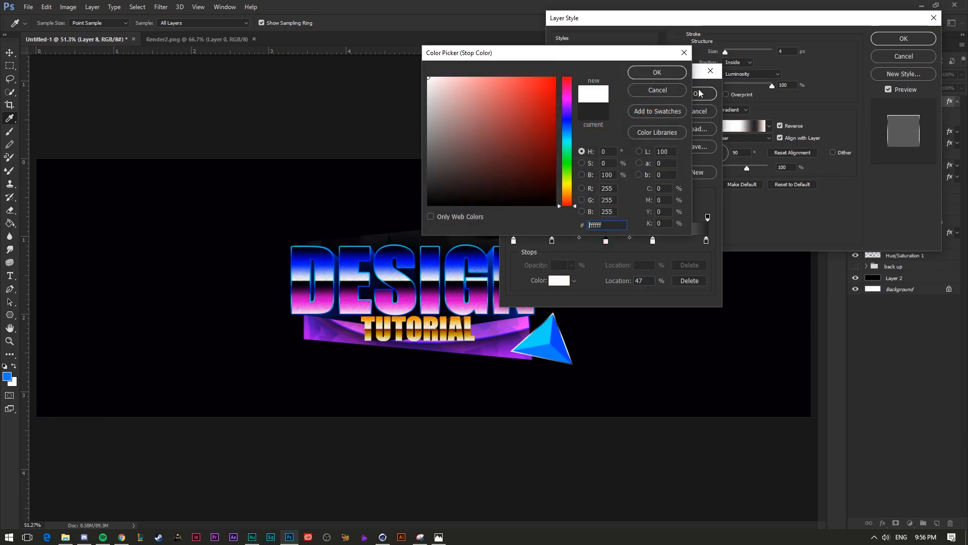
{"action": "left_click", "coordinate": [655, 73]}
- Add a 242424 stop at 62%, and space the inner stops out to about 18%, 38%, 57% and 83%, alternating dark grey and white
{"action": "left_click", "coordinate": [634, 243]}
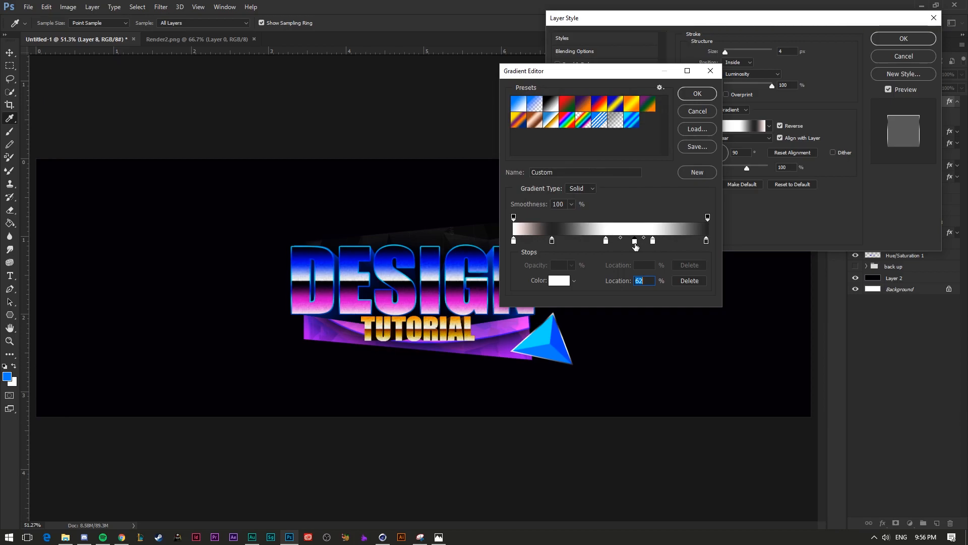
{"action": "left_click", "coordinate": [560, 281]}
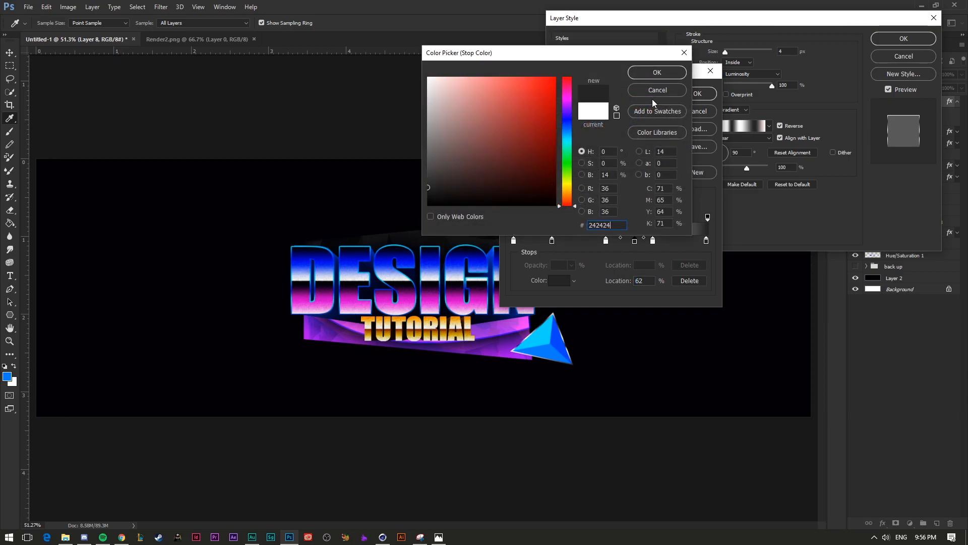
{"action": "left_click", "coordinate": [655, 74]}
{"action": "left_click_drag", "start_coordinate": [607, 241], "coordinate": [675, 241]}
{"action": "left_click_drag", "start_coordinate": [552, 241], "coordinate": [548, 241]}
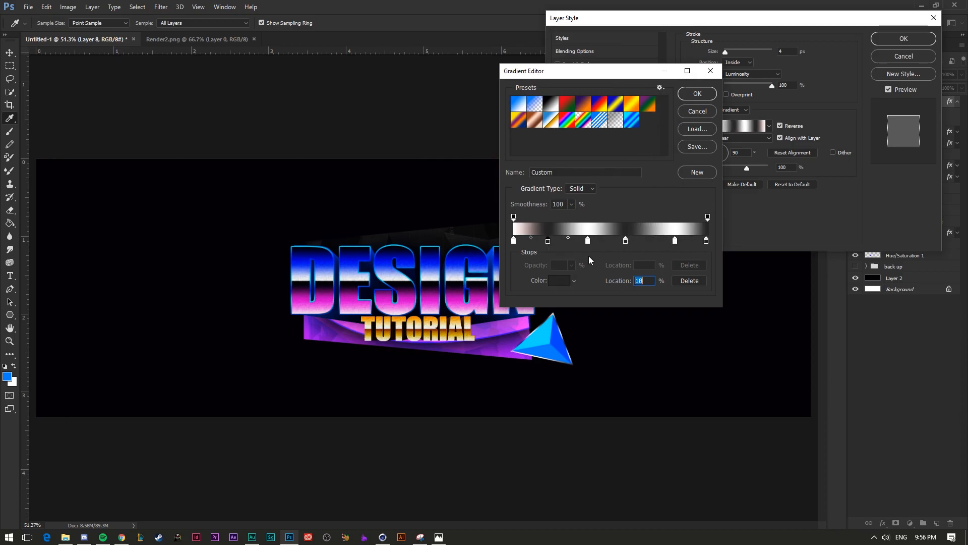
{"action": "left_click", "coordinate": [588, 242]}
{"action": "left_click", "coordinate": [559, 280]}
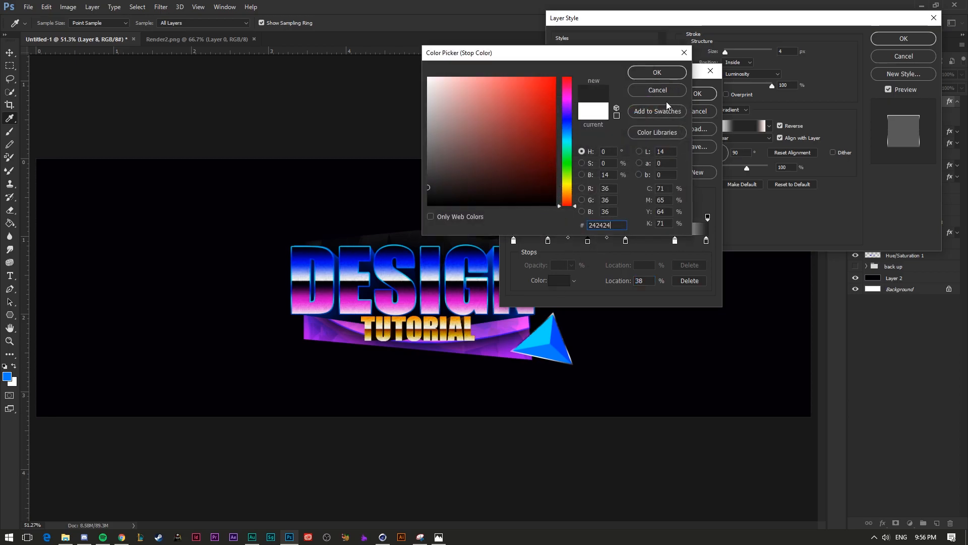
{"action": "left_click", "coordinate": [674, 92]}
- Accept the edited stroke gradient and set its style to Reflected
{"action": "left_click", "coordinate": [697, 94]}
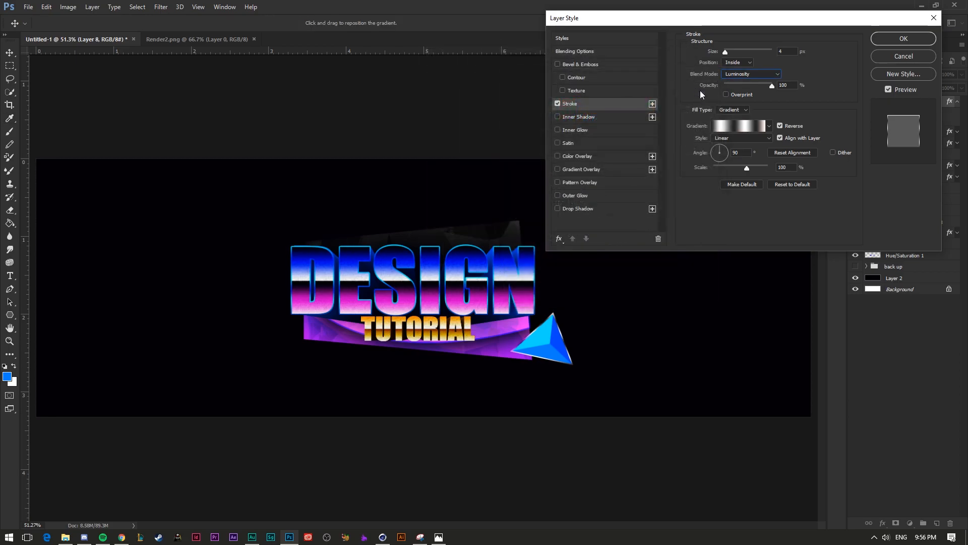
{"action": "left_click", "coordinate": [731, 109]}
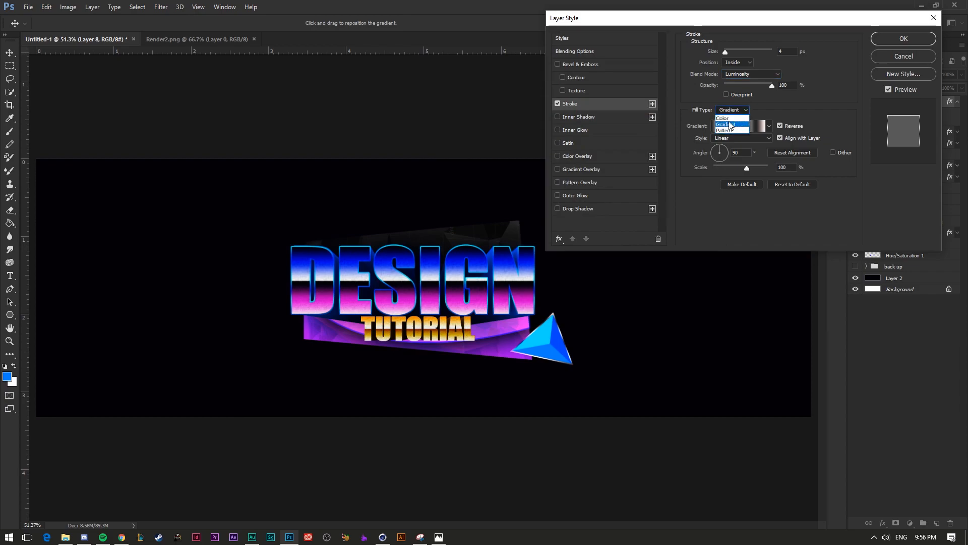
{"action": "left_click", "coordinate": [731, 125]}
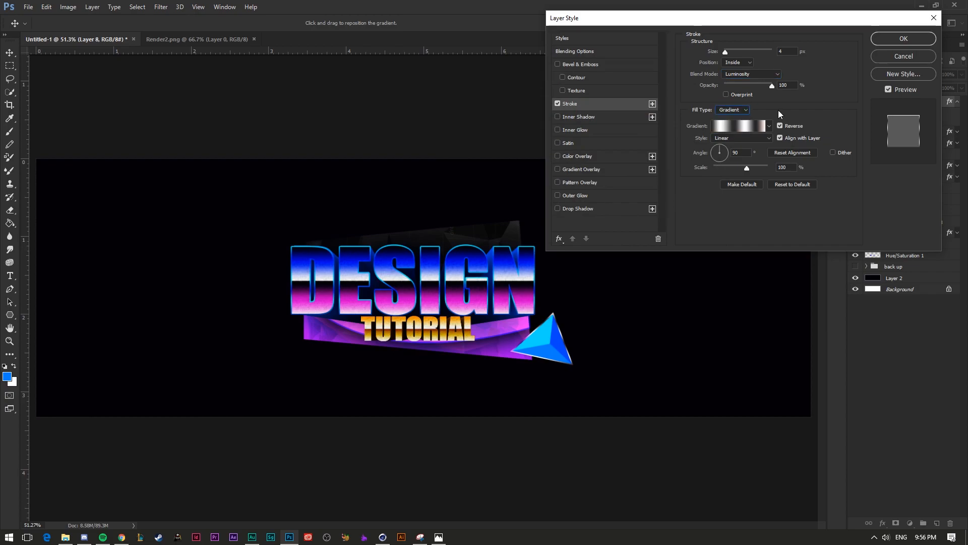
{"action": "left_click", "coordinate": [743, 139]}
{"action": "left_click", "coordinate": [719, 152]}
{"action": "left_click", "coordinate": [726, 136]}
{"action": "left_click", "coordinate": [718, 165]}
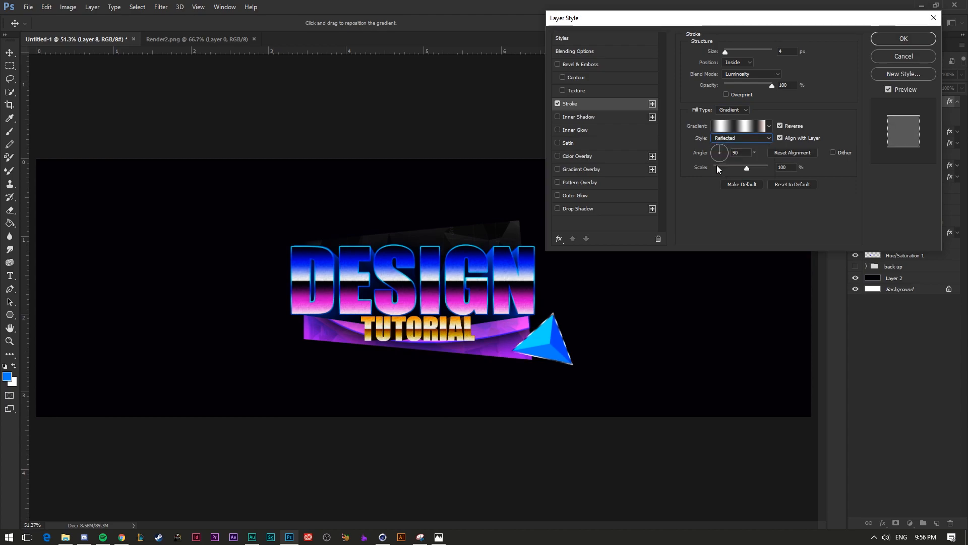
- Change the stroke gradient's style to Radial, trying it without Reverse before turning Reverse back on
{"action": "key", "text": "Up"}
{"action": "key", "text": "Up"}
{"action": "left_click", "coordinate": [779, 125]}
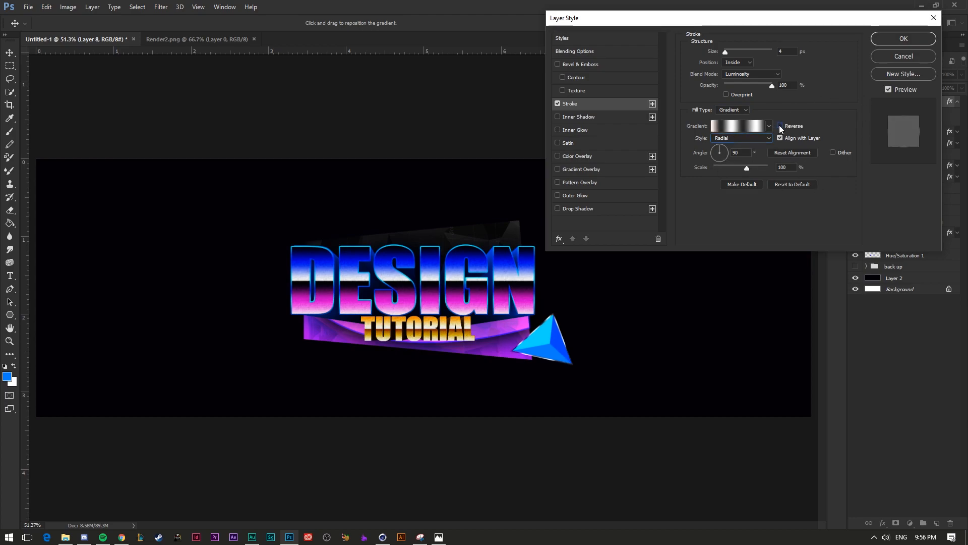
{"action": "left_click", "coordinate": [780, 124]}
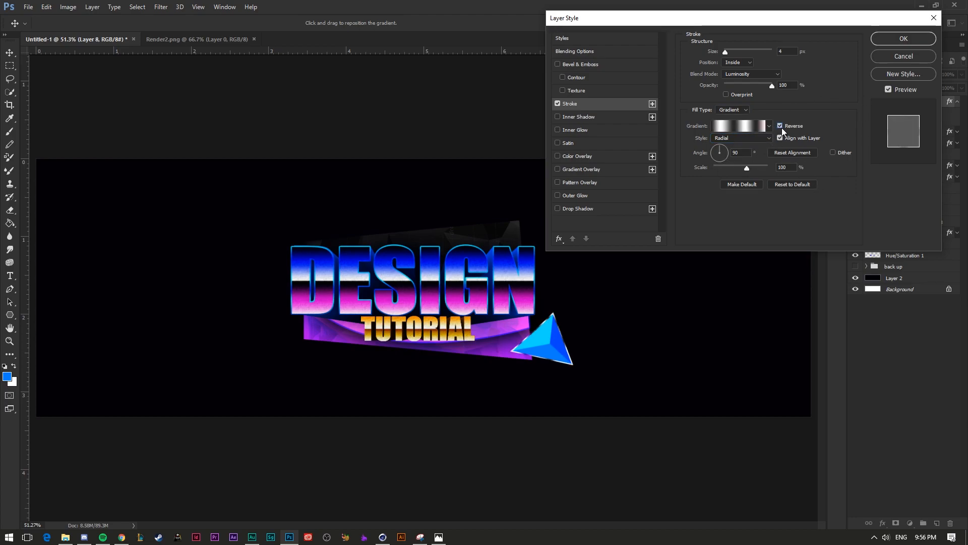
- Move the stroke gradient's middle white stop to 36% and the next dark stop to about 61%, and lower the stroke opacity to 74%
{"action": "left_click", "coordinate": [746, 127]}
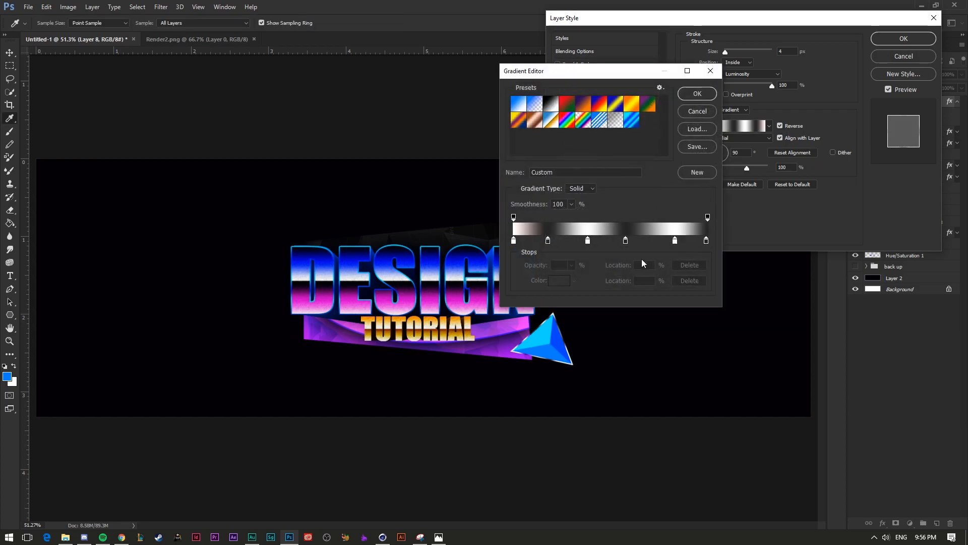
{"action": "left_click", "coordinate": [675, 242]}
{"action": "left_click_drag", "start_coordinate": [625, 242], "coordinate": [582, 242]}
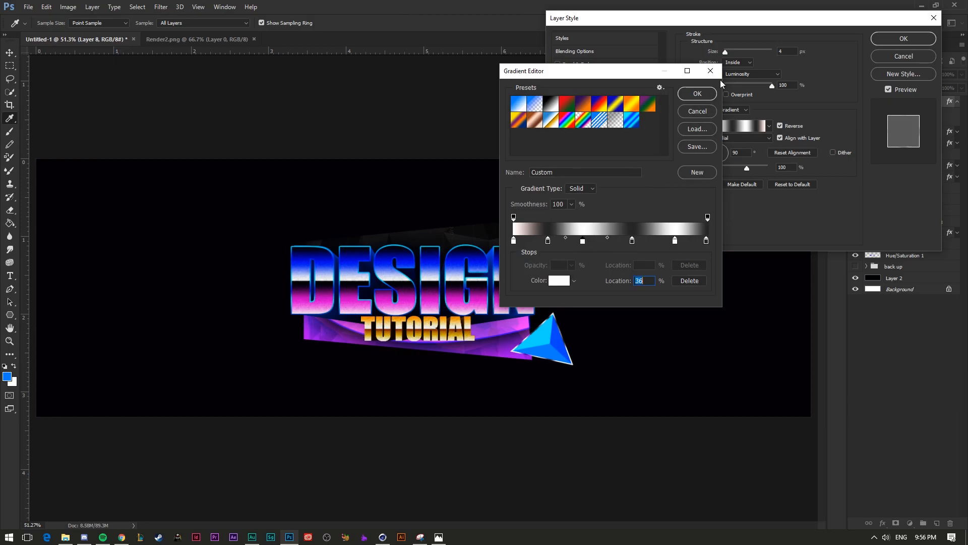
{"action": "left_click", "coordinate": [698, 94]}
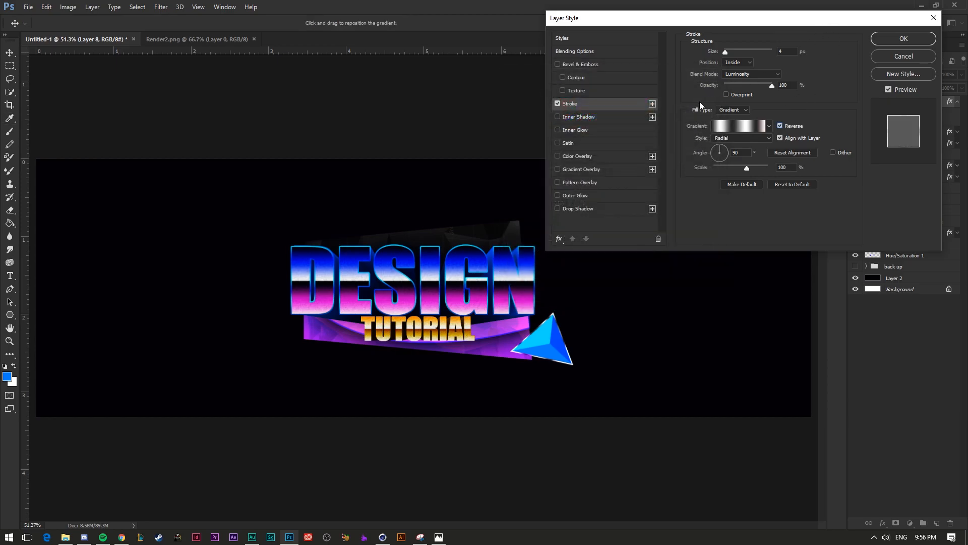
{"action": "left_click_drag", "start_coordinate": [772, 85], "coordinate": [749, 81]}
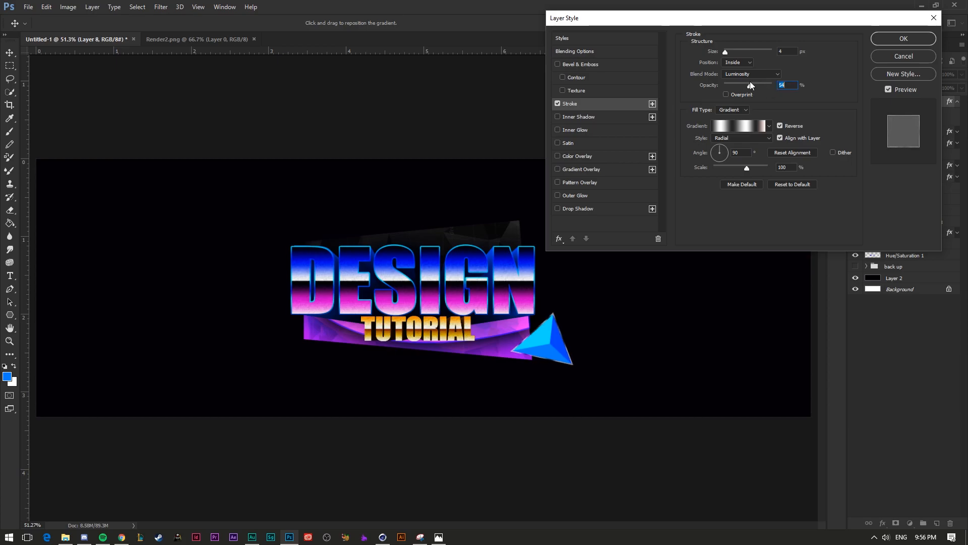
{"action": "left_click", "coordinate": [904, 38]}
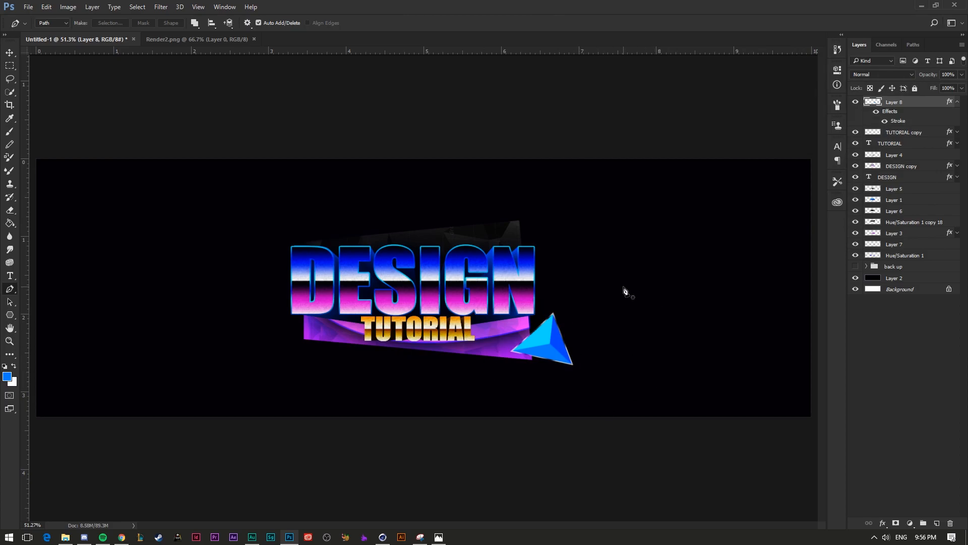
- Duplicate the blue triangle and place the copy beside the lower-left end of the DESIGN text
{"action": "key", "text": "ctrl+j"}
{"action": "key", "text": "ctrl+t"}
{"action": "left_click_drag", "start_coordinate": [554, 333], "coordinate": [285, 333]}
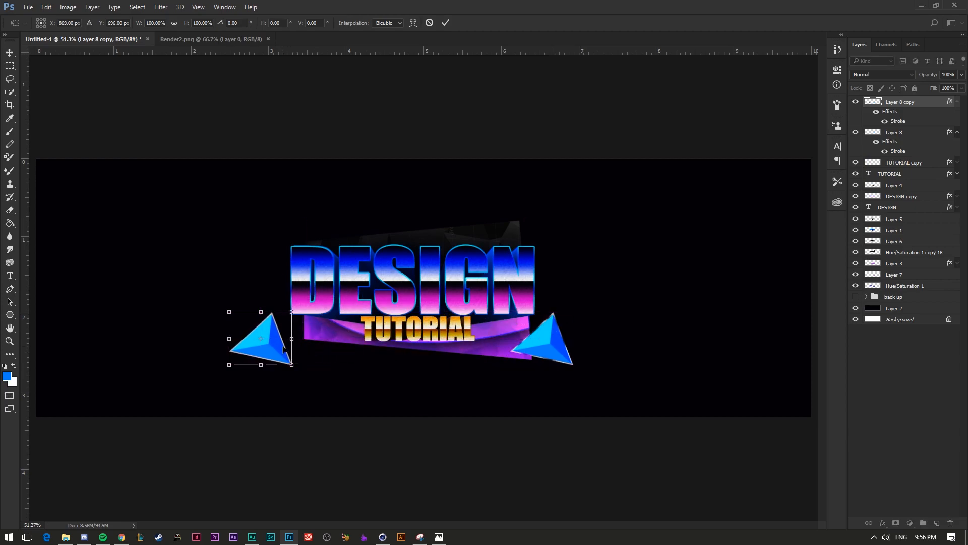
{"action": "key", "text": "Return"}
{"action": "key", "text": "p"}
- Shift the duplicate triangle's hue by about +80 to turn it purple and magenta
{"action": "key", "text": "ctrl+u"}
{"action": "left_click_drag", "start_coordinate": [646, 132], "coordinate": [677, 133]}
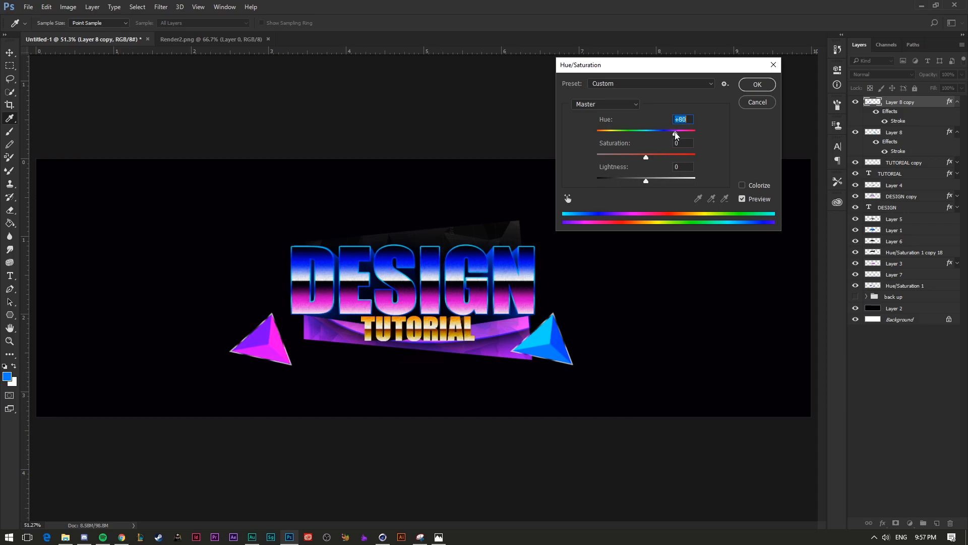
{"action": "left_click", "coordinate": [758, 86]}
- Flip the magenta triangle horizontally and scale it down to about 78% width and 83% height
{"action": "key", "text": "ctrl+t"}
{"action": "mouse_move", "coordinate": [298, 342]}
{"action": "left_mouse_down"}
{"action": "mouse_move", "coordinate": [275, 342]}
{"action": "mouse_move", "coordinate": [288, 341]}
{"action": "left_mouse_up"}
{"action": "right_click", "coordinate": [258, 356]}
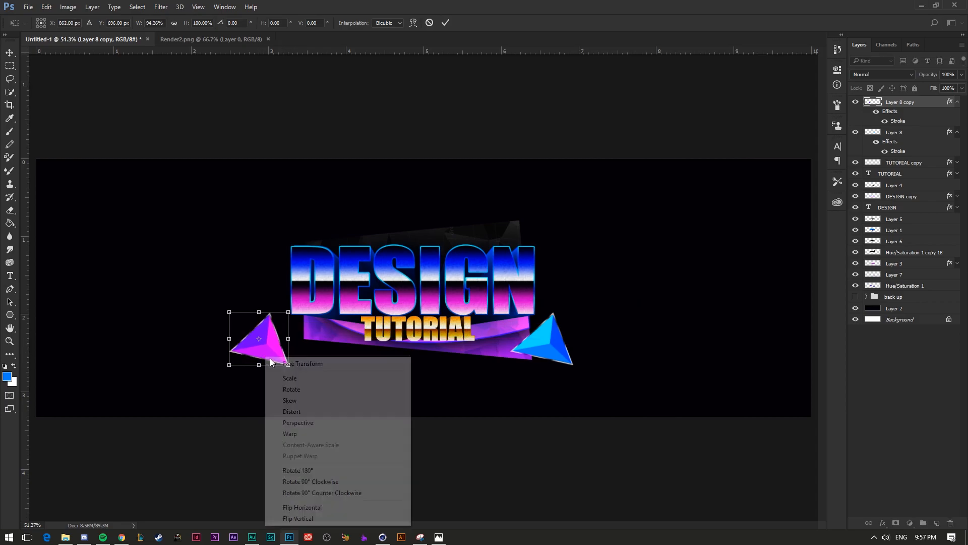
{"action": "left_click", "coordinate": [292, 507]}
{"action": "mouse_move", "coordinate": [288, 365]}
{"action": "left_mouse_down"}
{"action": "mouse_move", "coordinate": [267, 368]}
{"action": "mouse_move", "coordinate": [278, 356]}
{"action": "left_mouse_up"}
- Distort the magenta triangle into a smaller, narrower shape and set it just off the backdrop's left edge below DESIGN
{"action": "right_click", "coordinate": [273, 348]}
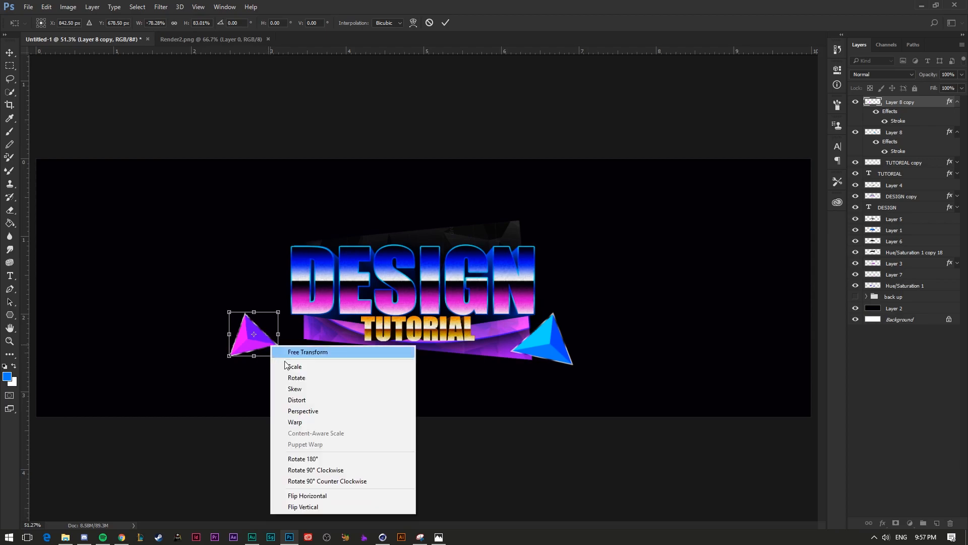
{"action": "left_click", "coordinate": [294, 401]}
{"action": "left_click_drag", "start_coordinate": [278, 356], "coordinate": [265, 350]}
{"action": "left_click_drag", "start_coordinate": [231, 313], "coordinate": [218, 314]}
{"action": "left_click_drag", "start_coordinate": [278, 312], "coordinate": [268, 313]}
{"action": "left_click_drag", "start_coordinate": [229, 356], "coordinate": [286, 334]}
{"action": "key", "text": "Return"}
{"action": "key", "text": "ctrl+t"}
{"action": "key", "text": "Return"}
{"action": "key", "text": "p"}
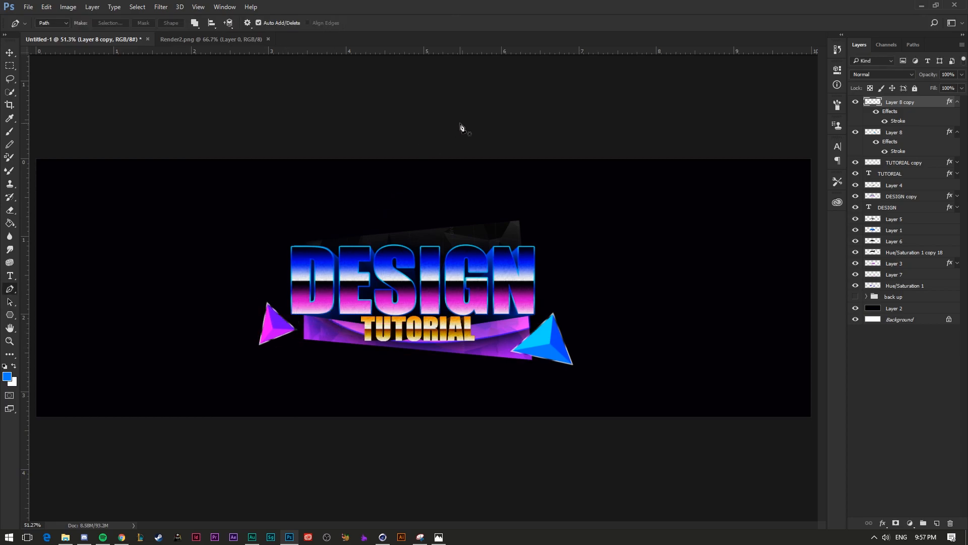
- Simplify the magenta triangle's stroke gradient by deleting the stops at 36% and about 61% and moving the remaining inner dark stop to 45%
{"action": "key", "text": "v"}
{"action": "left_click", "coordinate": [929, 378]}
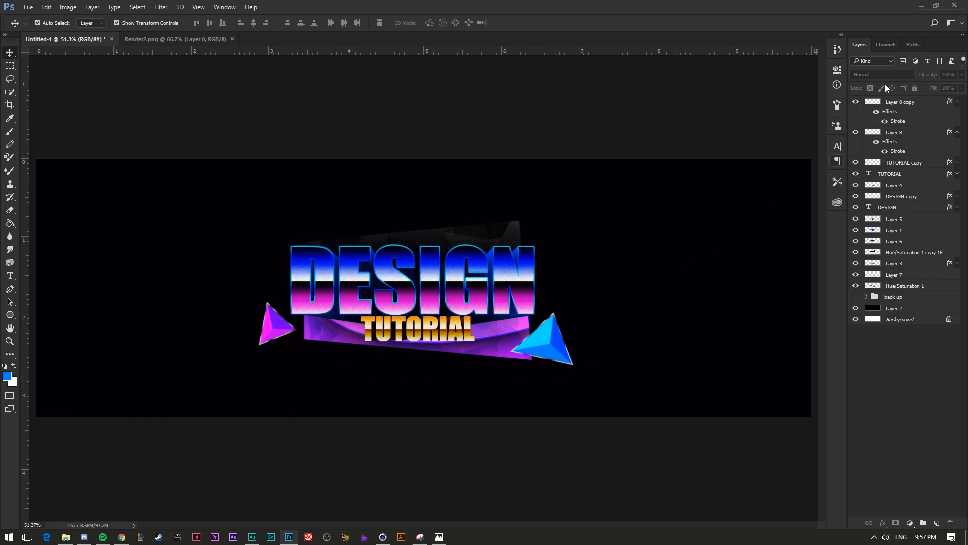
{"action": "left_click", "coordinate": [898, 122]}
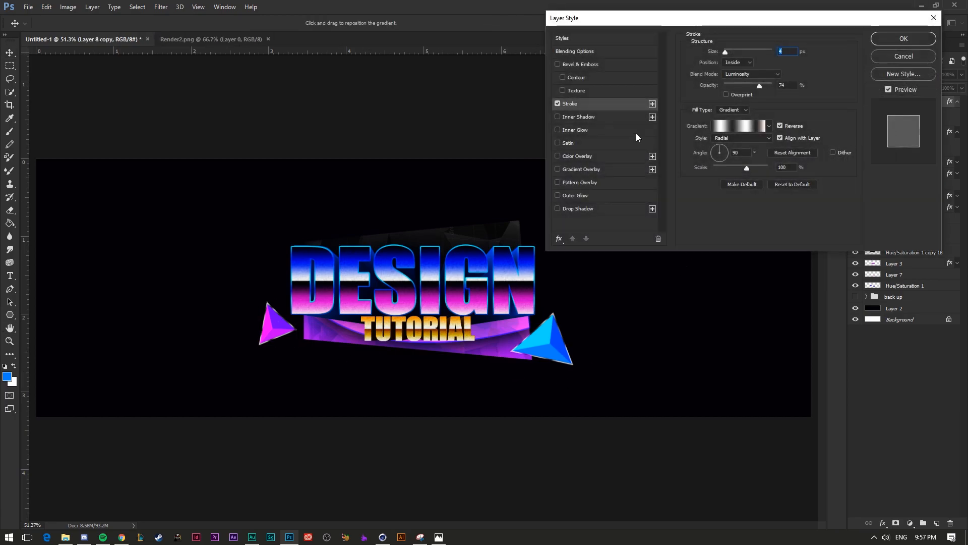
{"action": "left_click", "coordinate": [731, 126]}
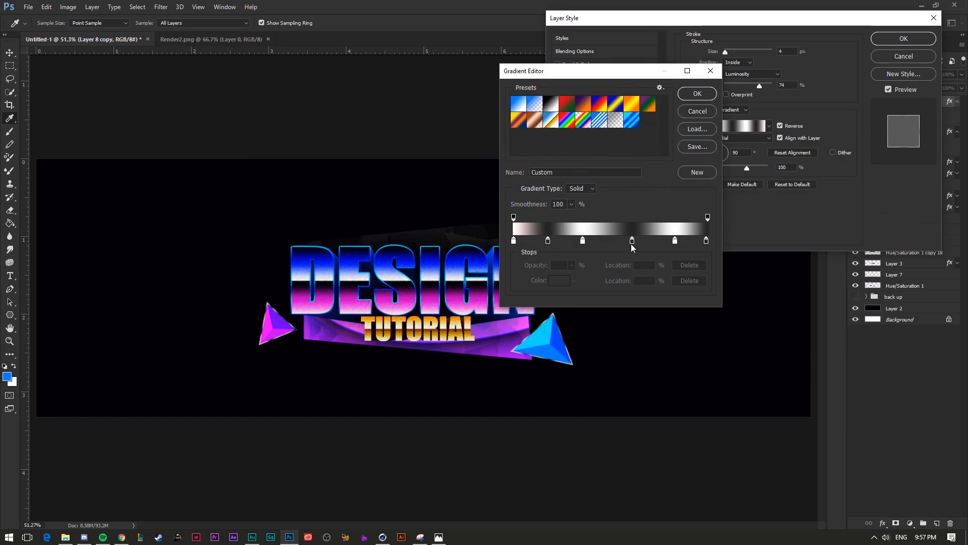
{"action": "left_click", "coordinate": [632, 244]}
{"action": "key", "text": "Delete"}
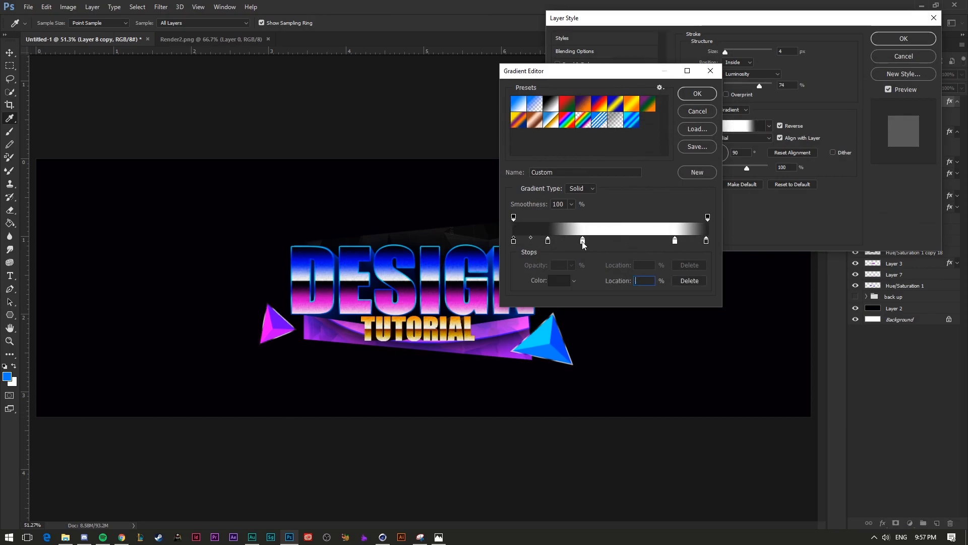
{"action": "left_click", "coordinate": [583, 241]}
{"action": "key", "text": "Delete"}
{"action": "left_click_drag", "start_coordinate": [548, 242], "coordinate": [601, 242]}
{"action": "left_click", "coordinate": [674, 242]}
{"action": "left_click", "coordinate": [706, 92]}
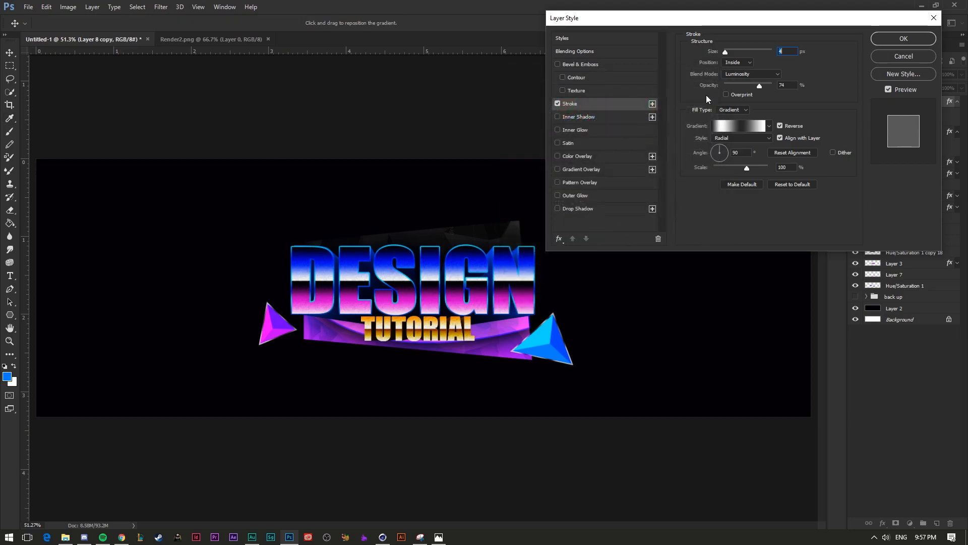
- Recolor the 45% stop of the magenta triangle's stroke gradient to dark purple 29015c
{"action": "left_click", "coordinate": [737, 126]}
{"action": "left_click", "coordinate": [603, 241]}
{"action": "left_click_drag", "start_coordinate": [605, 245], "coordinate": [514, 241]}
{"action": "left_click", "coordinate": [601, 242]}
{"action": "left_click", "coordinate": [558, 281]}
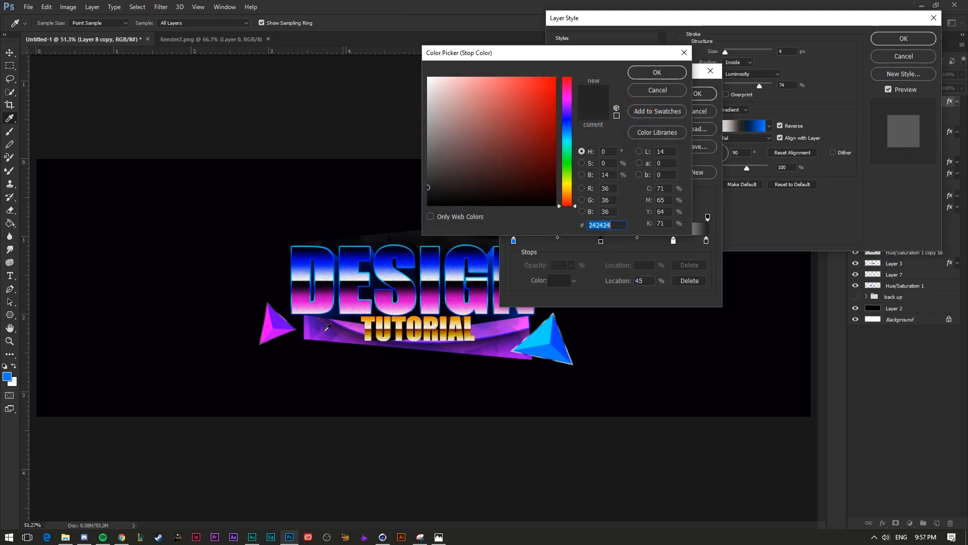
{"action": "left_click", "coordinate": [282, 313]}
{"action": "left_click_drag", "start_coordinate": [538, 127], "coordinate": [554, 160]}
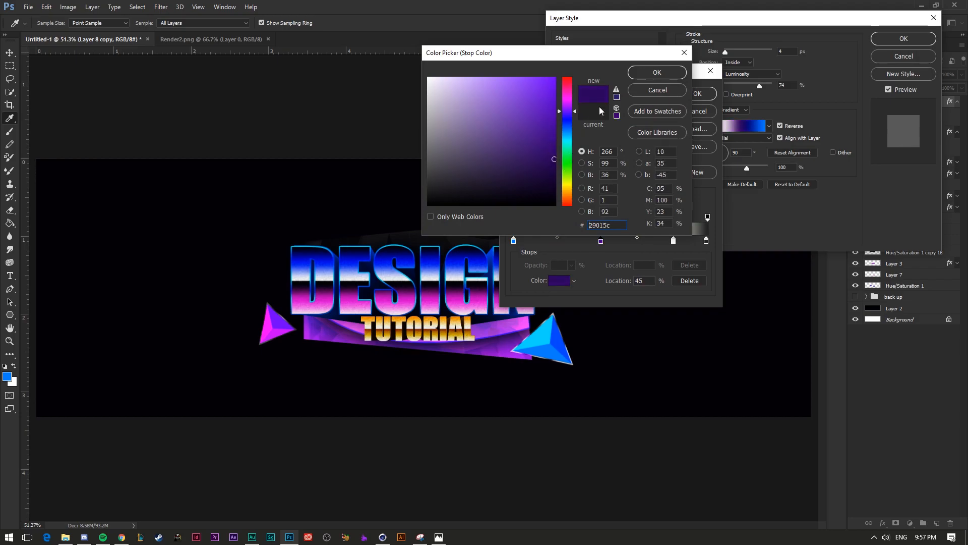
{"action": "left_click", "coordinate": [657, 72]}
{"action": "left_click", "coordinate": [559, 281]}
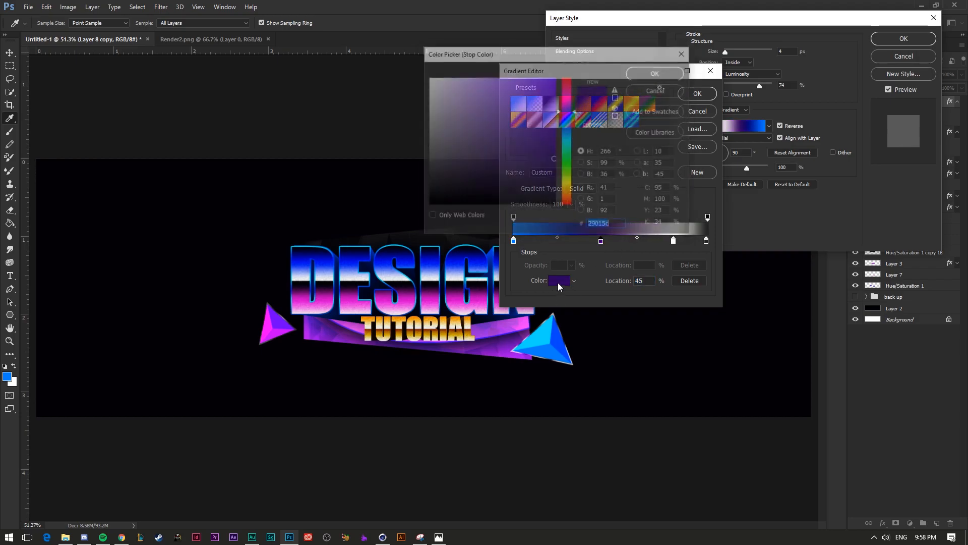
{"action": "left_click", "coordinate": [657, 75]}
- Set the stroke gradient's first stop to white (ffffff) and its last stop to the same dark purple, and accept the gradient
{"action": "left_click", "coordinate": [513, 241]}
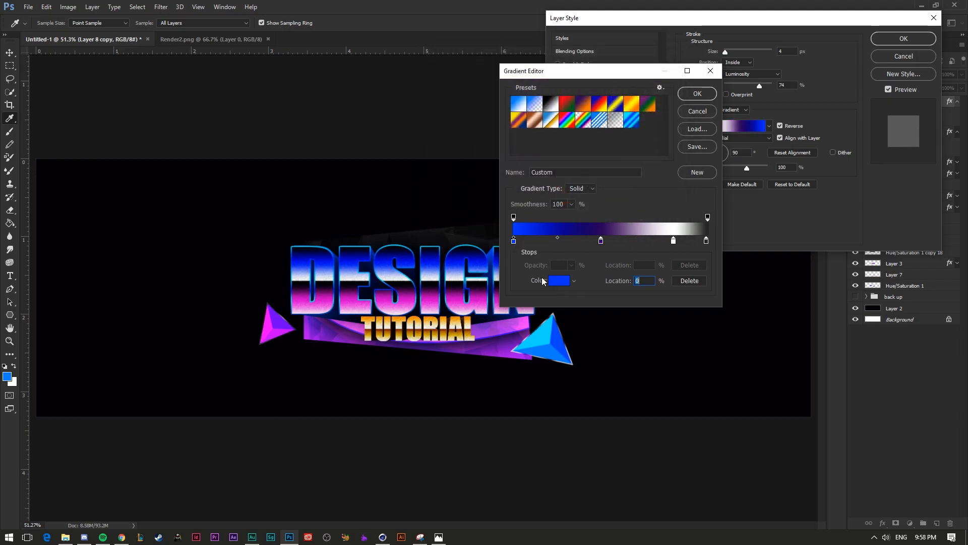
{"action": "left_click", "coordinate": [557, 281]}
{"action": "type", "text": "ffffff"}
{"action": "left_click", "coordinate": [649, 74]}
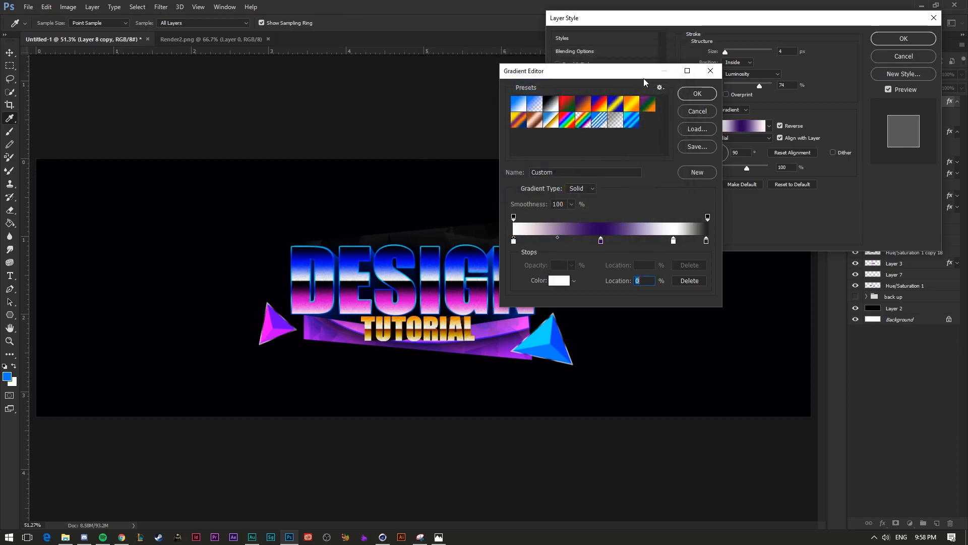
{"action": "left_click", "coordinate": [706, 241]}
{"action": "left_click", "coordinate": [559, 281]}
{"action": "key", "text": "ctrl+v"}
{"action": "left_click", "coordinate": [651, 75]}
{"action": "left_click", "coordinate": [681, 93]}
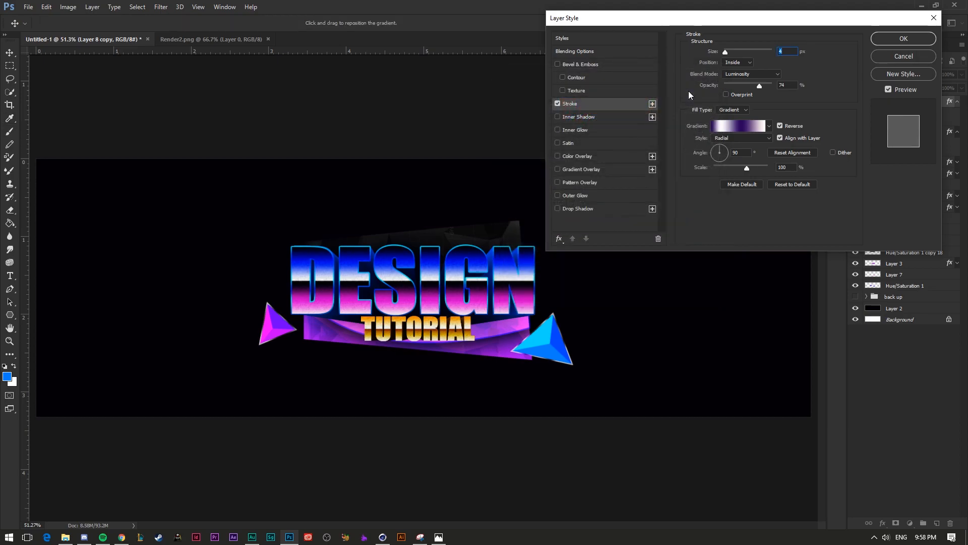
- Change the magenta triangle's stroke gradient style to Linear and apply the layer style
{"action": "left_click", "coordinate": [730, 117]}
{"action": "left_click", "coordinate": [735, 110]}
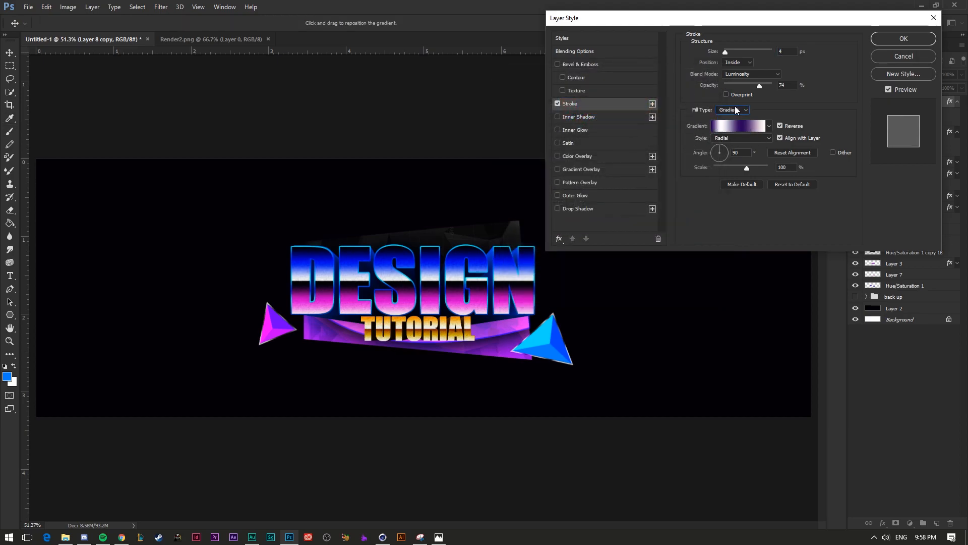
{"action": "left_click", "coordinate": [740, 138]}
{"action": "left_click", "coordinate": [725, 151]}
{"action": "key", "text": "Up"}
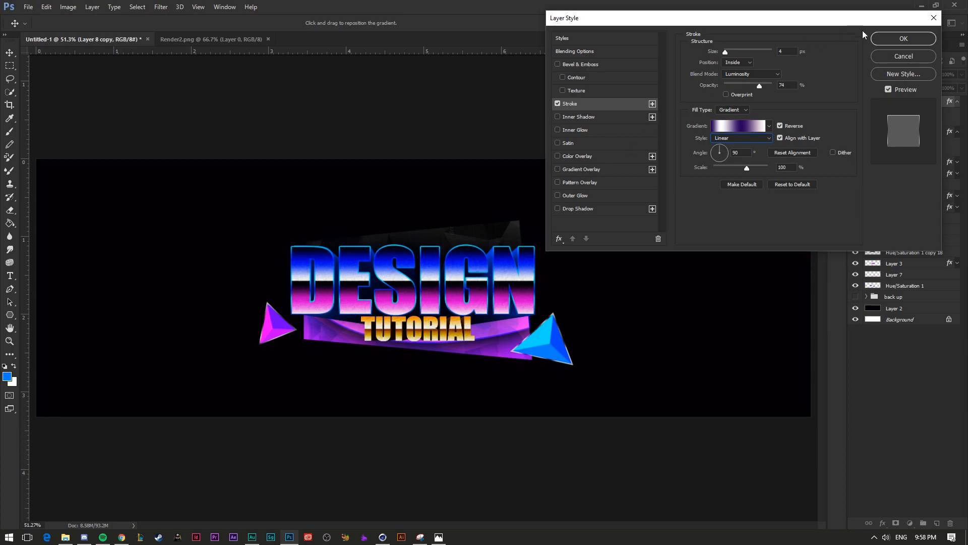
{"action": "left_click", "coordinate": [903, 39]}
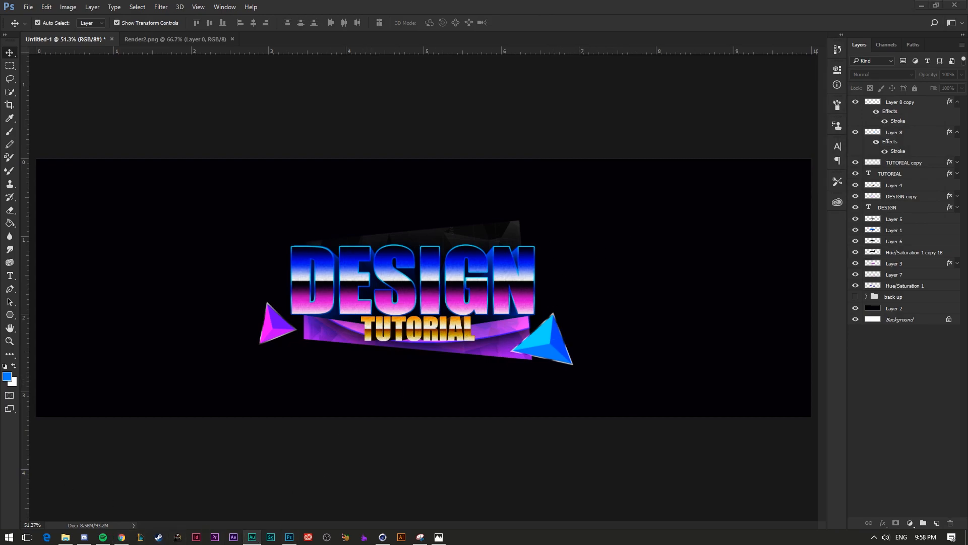
- Switch to Chrome and search Google Images for "sunburst stock"
{"action": "left_click", "coordinate": [334, 8]}
{"action": "mouse_move", "coordinate": [122, 537]}
{"action": "left_click", "coordinate": [125, 502]}
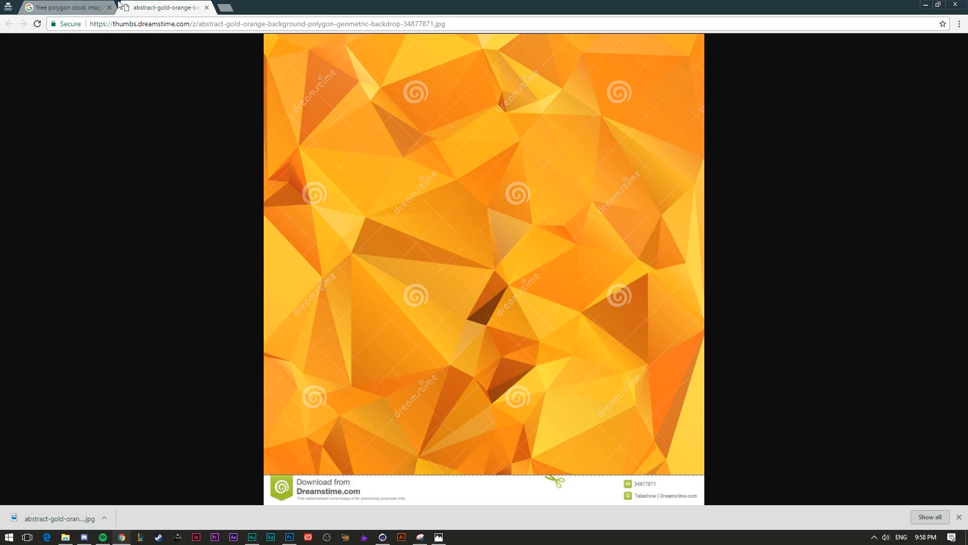
{"action": "left_click", "coordinate": [91, 8]}
{"action": "scroll", "coordinate": [191, 76], "scroll_direction": "up", "scroll_amount": 5}
{"action": "triple_click", "coordinate": [182, 54]}
{"action": "type", "text": "sunburst stock"}
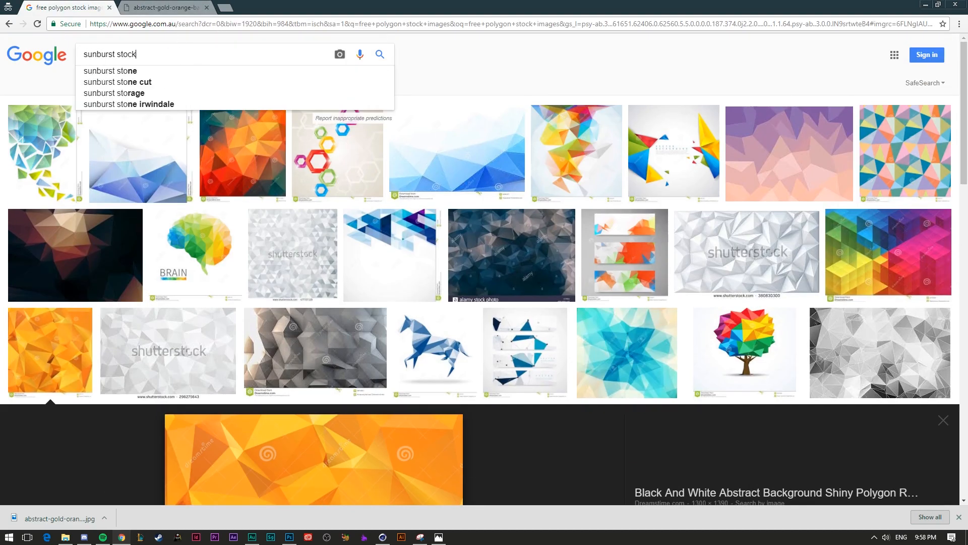
{"action": "key", "text": "Return"}
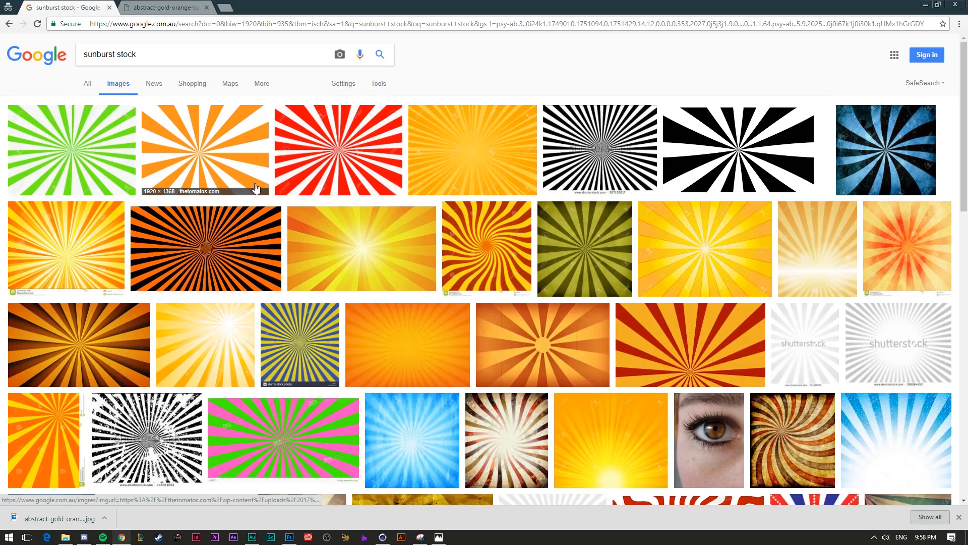
- View the orange and white sunburst image at full size and save it as orange-sunburst-clipart.jpg in the Tutorial 1 folder
{"action": "left_click", "coordinate": [236, 166]}
{"action": "left_click", "coordinate": [702, 259]}
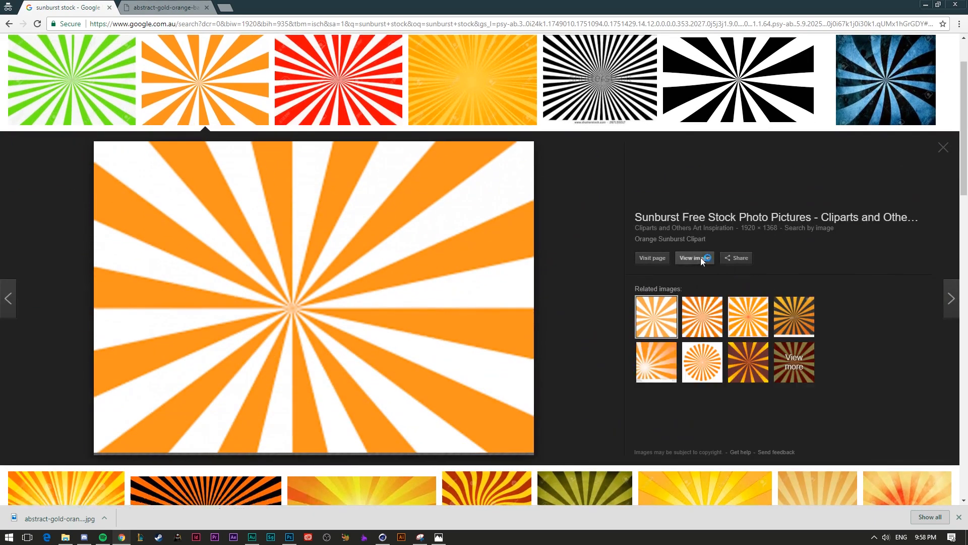
{"action": "right_click", "coordinate": [363, 176]}
{"action": "left_click", "coordinate": [379, 195]}
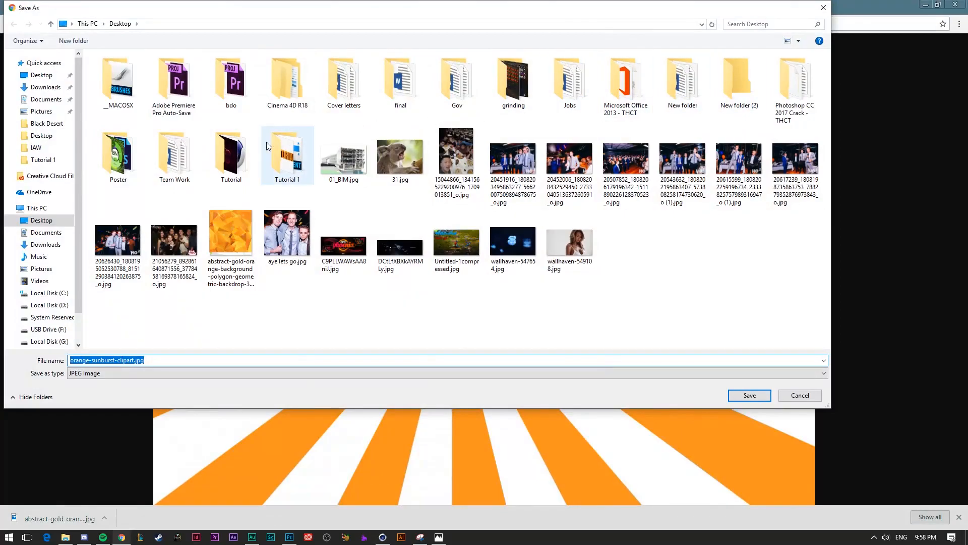
{"action": "double_click", "coordinate": [268, 158]}
{"action": "left_click", "coordinate": [746, 394]}
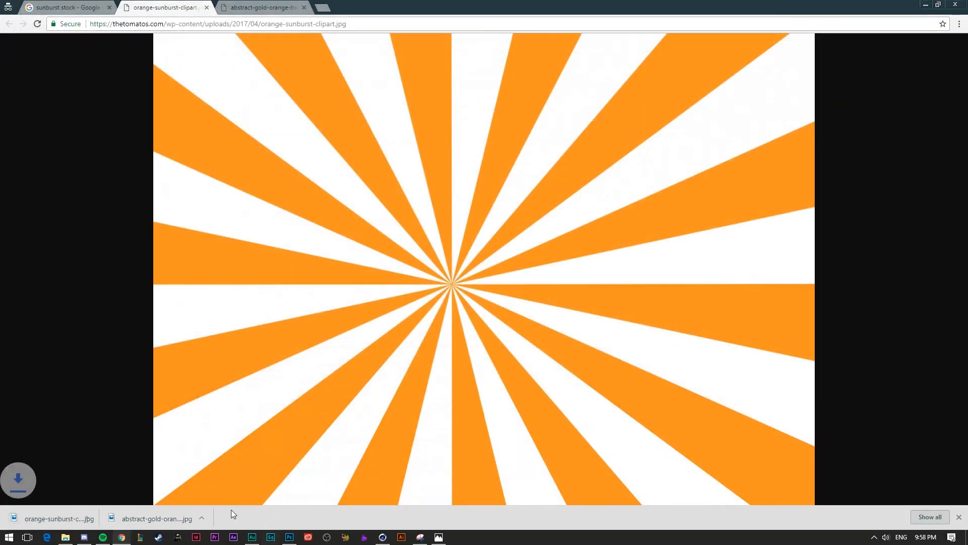
- Switch back to Photoshop and open orange-sunburst-clipart.jpg as a new document
{"action": "left_click", "coordinate": [290, 539]}
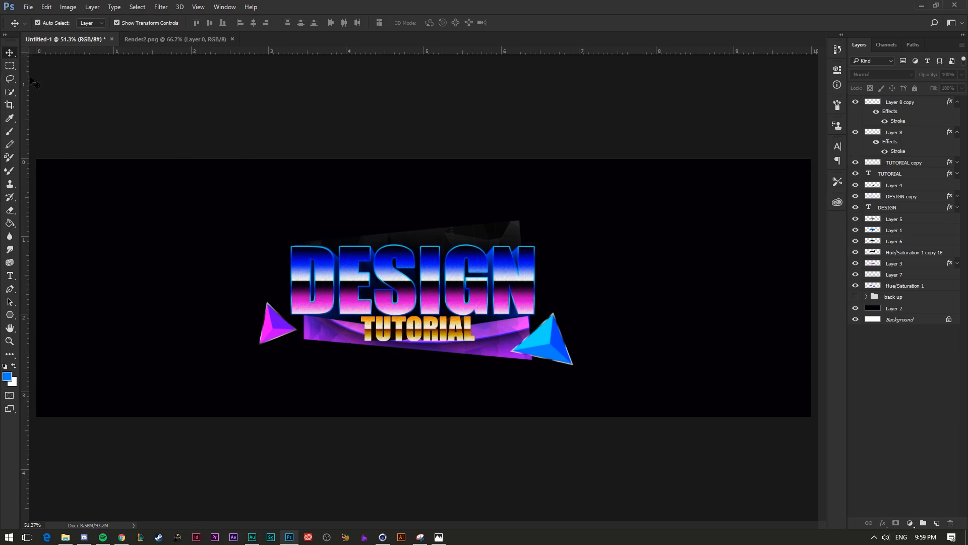
{"action": "left_click", "coordinate": [28, 7]}
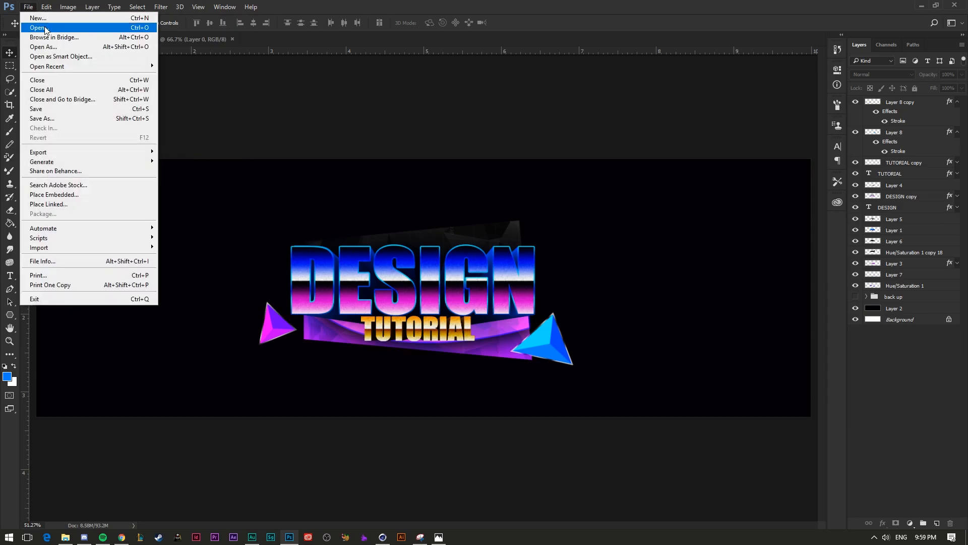
{"action": "left_click", "coordinate": [35, 27]}
{"action": "left_click", "coordinate": [229, 95]}
{"action": "double_click", "coordinate": [229, 95]}
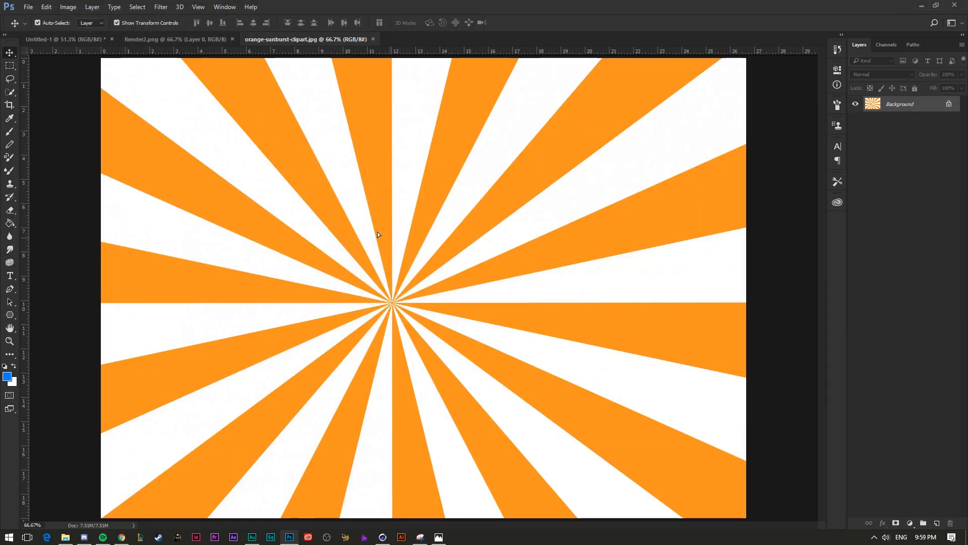
- Bring the sunburst into the banner document, center it behind the design and place its layer directly above Layer 2
{"action": "left_click_drag", "start_coordinate": [67, 46], "coordinate": [366, 246]}
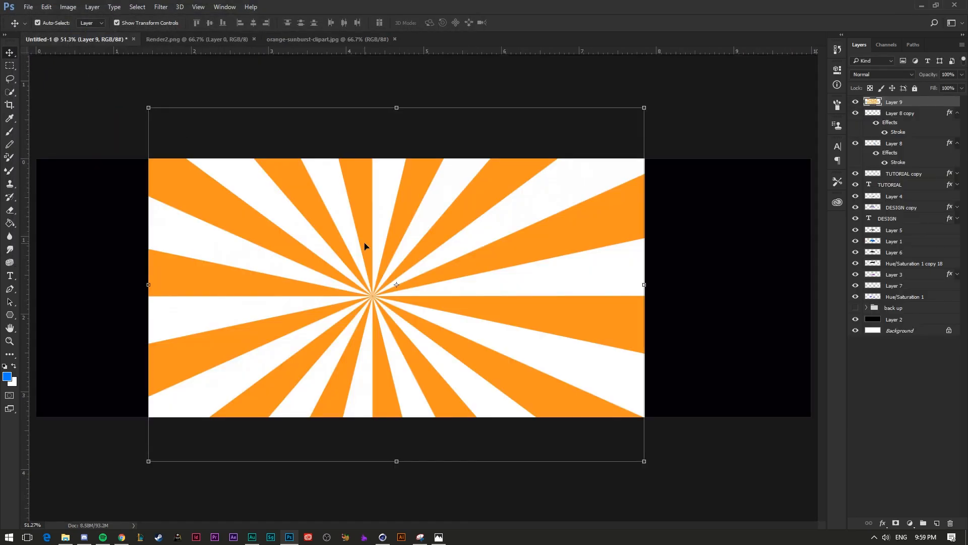
{"action": "left_click_drag", "start_coordinate": [537, 204], "coordinate": [557, 207]}
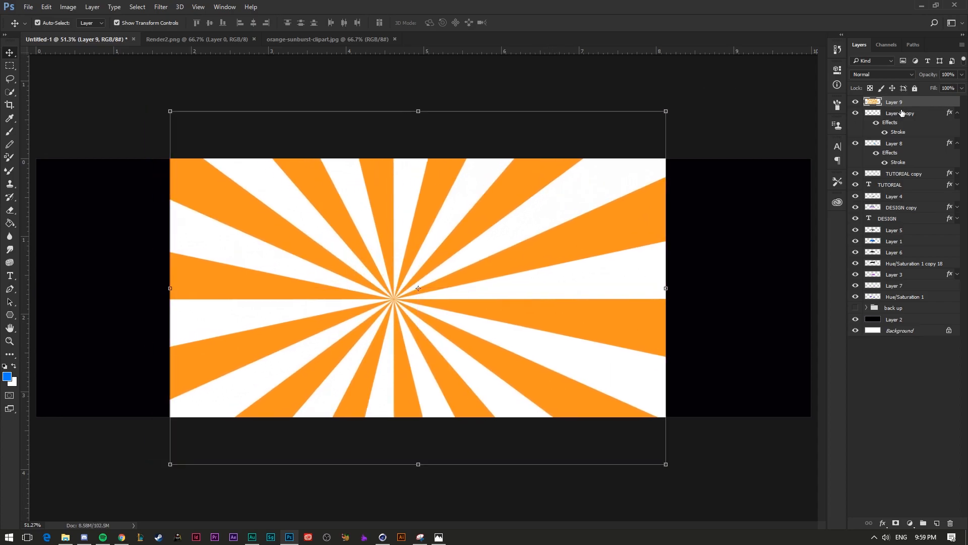
{"action": "left_click_drag", "start_coordinate": [911, 264], "coordinate": [906, 313]}
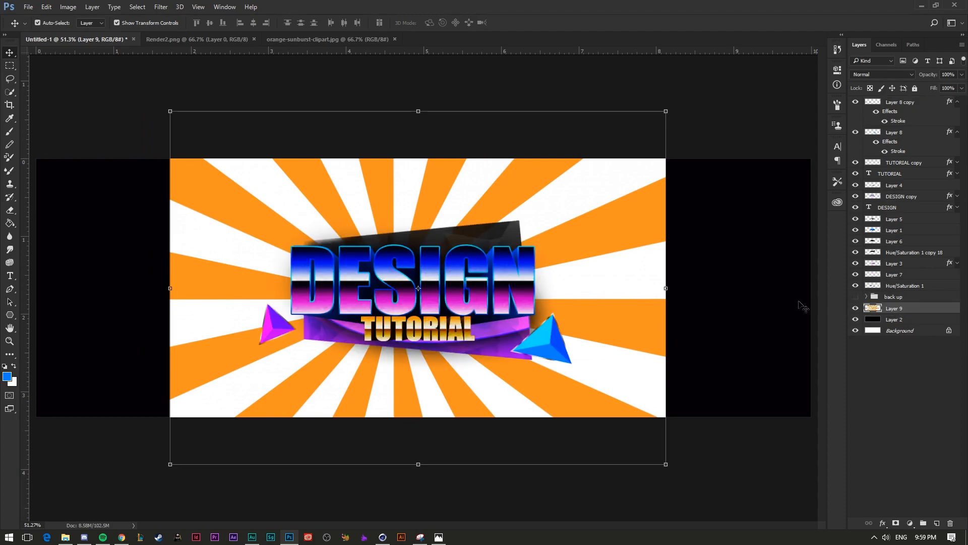
- Use the Magic Wand to select and delete the sunburst's white ray just below its horizontal midline, behind the magenta triangle
{"action": "key", "text": "e"}
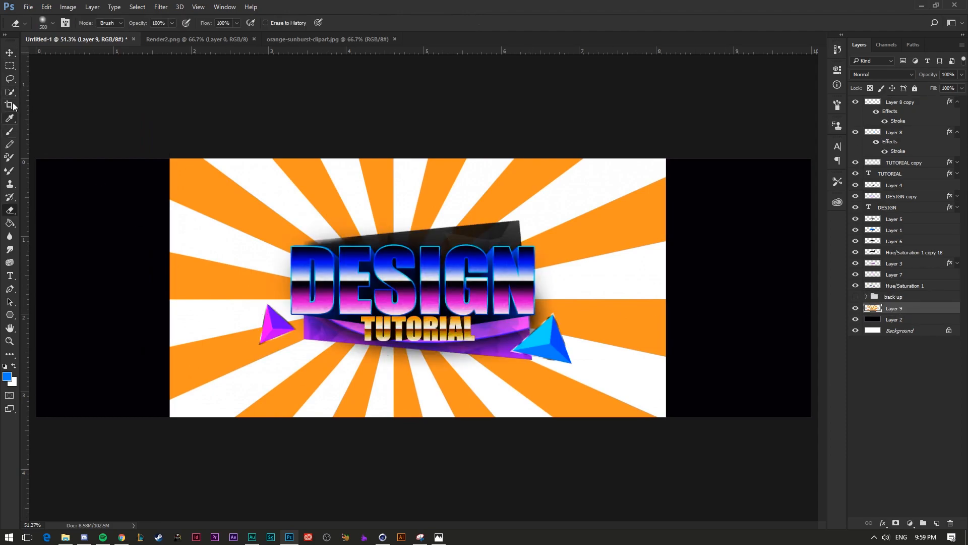
{"action": "left_click_drag", "start_coordinate": [9, 91], "coordinate": [35, 103]}
{"action": "left_click", "coordinate": [35, 101]}
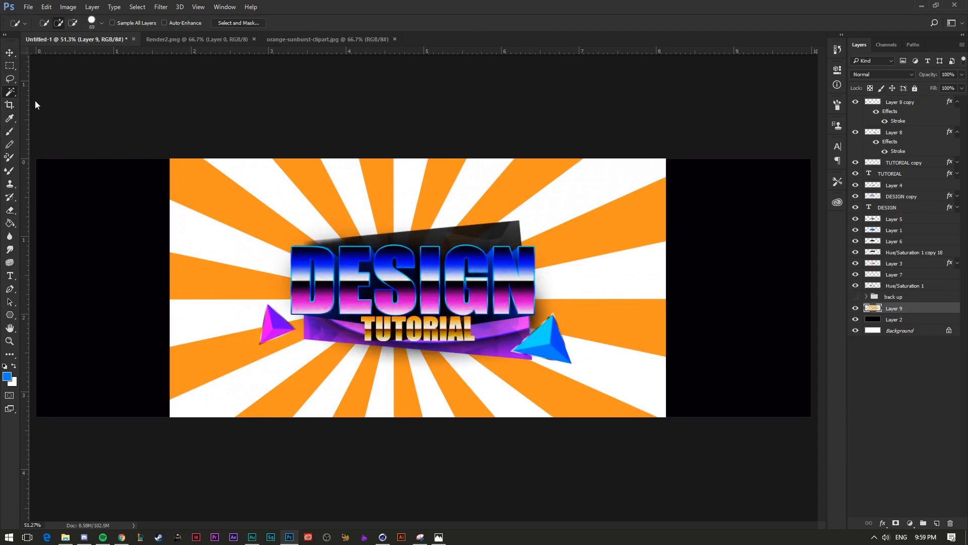
{"action": "left_click", "coordinate": [197, 311]}
{"action": "key", "text": "Delete"}
{"action": "left_click", "coordinate": [214, 267]}
{"action": "key", "text": "Delete"}
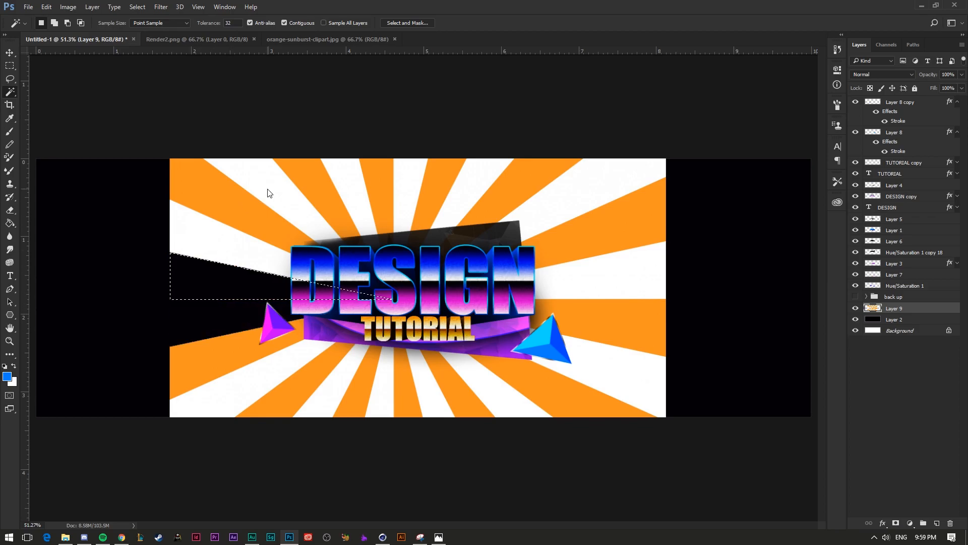
{"action": "key", "text": "ctrl+z"}
- Select and delete the sunburst's white rays from its upper-left side through to the one just past top center
{"action": "left_click", "coordinate": [226, 244]}
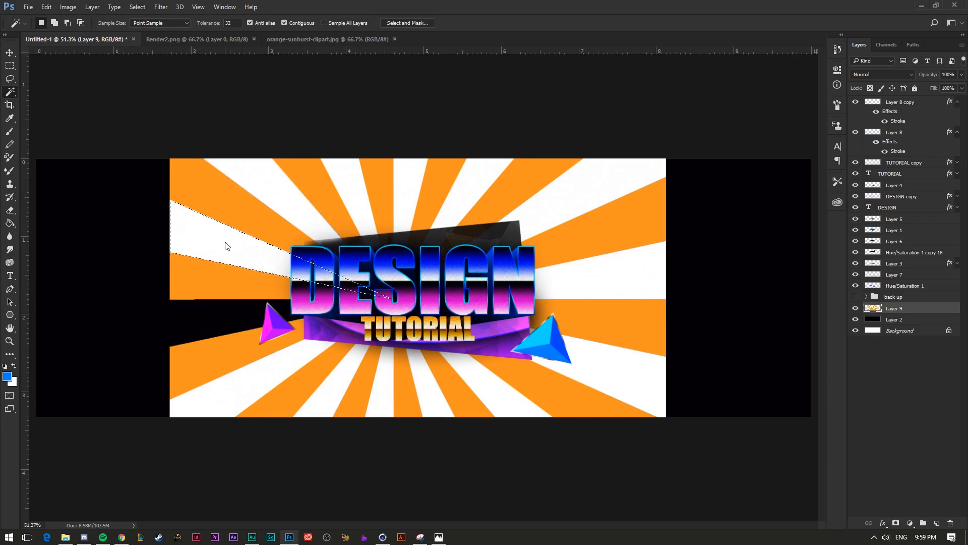
{"action": "key", "text": "Delete"}
{"action": "left_click", "coordinate": [272, 199]}
{"action": "key", "text": "Delete"}
{"action": "left_click", "coordinate": [346, 182]}
{"action": "key", "text": "Delete"}
{"action": "key", "text": "Delete"}
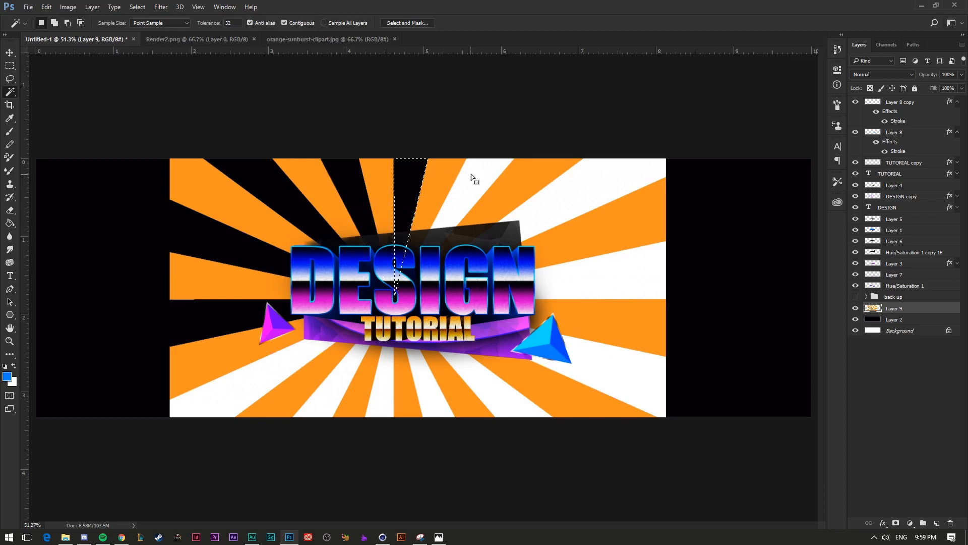
- Select and delete the sunburst's remaining white rays across its upper-right and right side
{"action": "left_click", "coordinate": [471, 174]}
{"action": "key", "text": "Delete"}
{"action": "left_click", "coordinate": [602, 191]}
{"action": "key", "text": "Delete"}
{"action": "left_click", "coordinate": [595, 275]}
{"action": "key", "text": "Delete"}
{"action": "left_click", "coordinate": [572, 373]}
{"action": "key", "text": "Delete"}
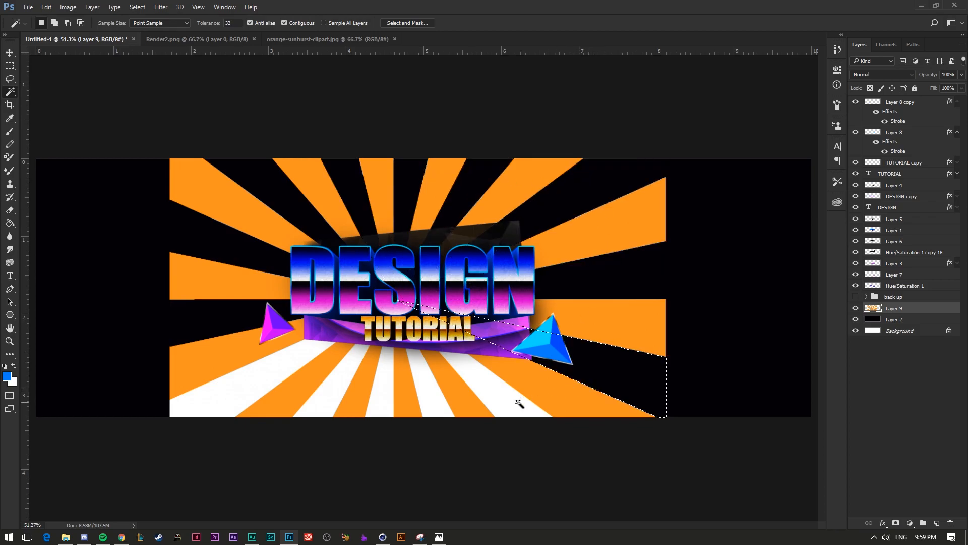
- Select and delete the white rays along the sunburst's lower edge and clear the selection
{"action": "left_click", "coordinate": [520, 401]}
{"action": "key", "text": "Delete"}
{"action": "left_click", "coordinate": [440, 406]}
{"action": "key", "text": "Delete"}
{"action": "left_click", "coordinate": [377, 397]}
{"action": "key", "text": "Delete"}
{"action": "left_click", "coordinate": [344, 396]}
{"action": "key", "text": "Delete"}
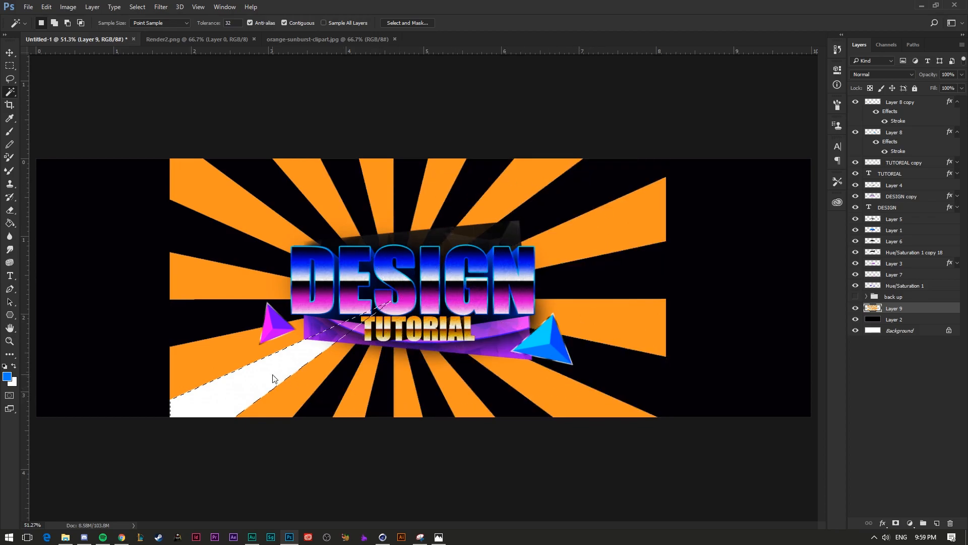
{"action": "left_click", "coordinate": [272, 374]}
{"action": "key", "text": "Delete"}
{"action": "key", "text": "ctrl+d"}
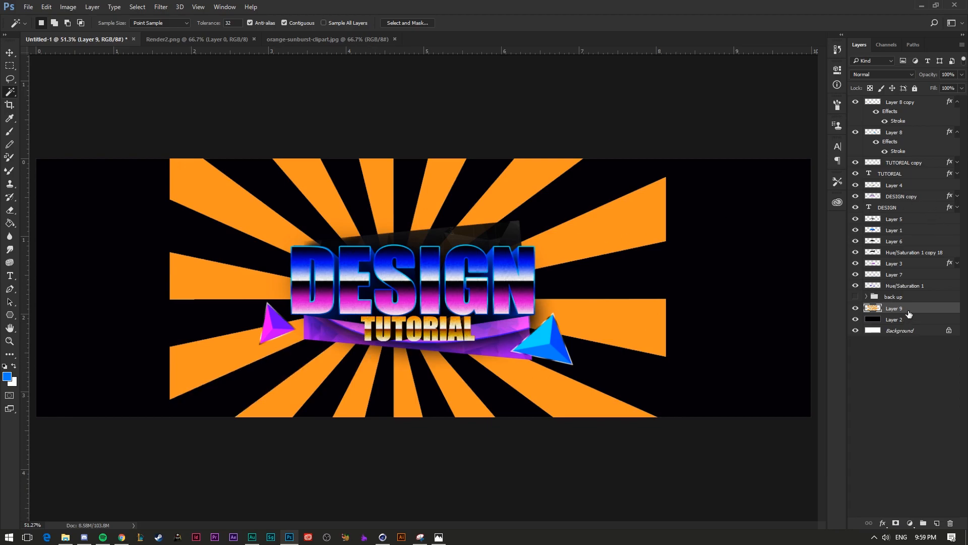
{"action": "key", "text": "ctrl+y"}
{"action": "key", "text": "ctrl+u"}
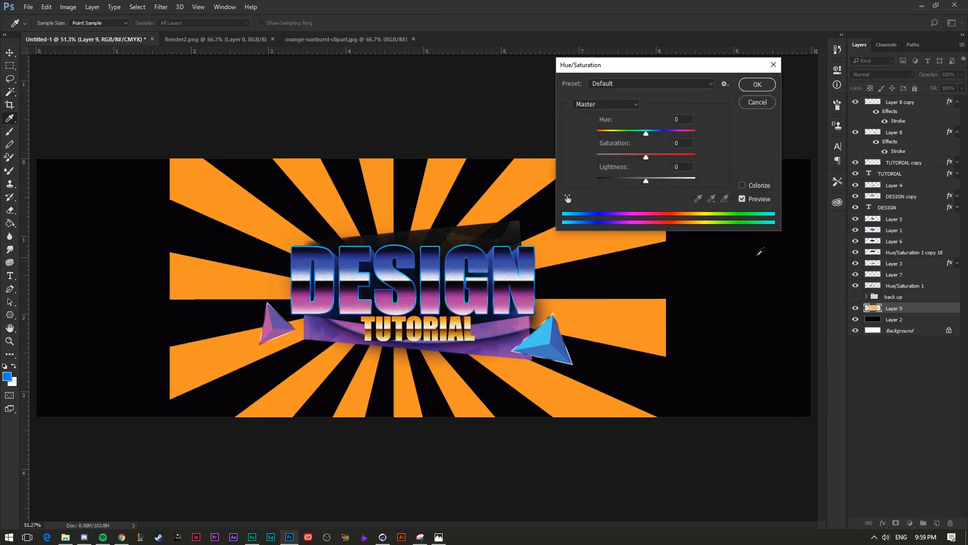
{"action": "left_click", "coordinate": [756, 101]}
{"action": "key", "text": "ctrl+y"}
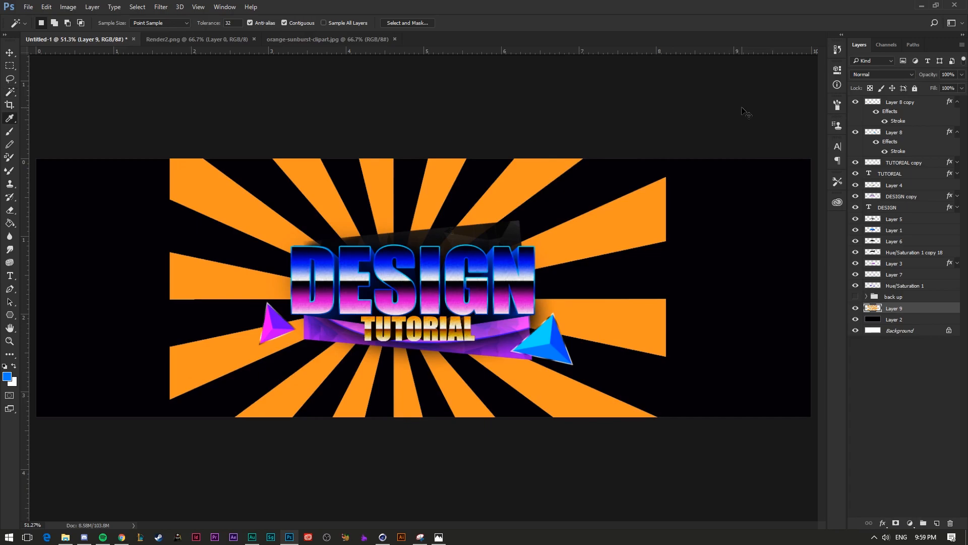
- Recolor the orange sunburst rays to purple with Hue/Saturation, setting Hue to -115
{"action": "key", "text": "ctrl+u"}
{"action": "left_click_drag", "start_coordinate": [646, 133], "coordinate": [610, 133]}
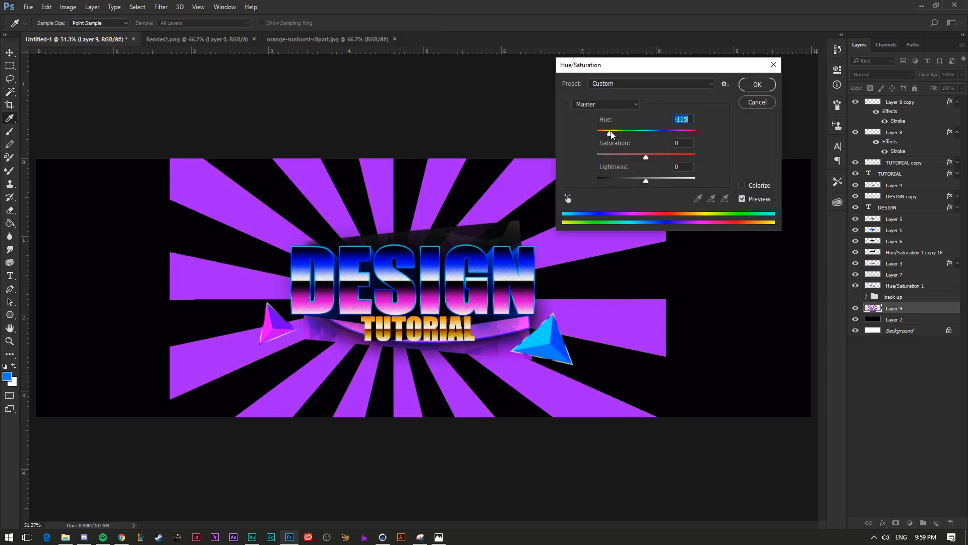
{"action": "left_click", "coordinate": [760, 84]}
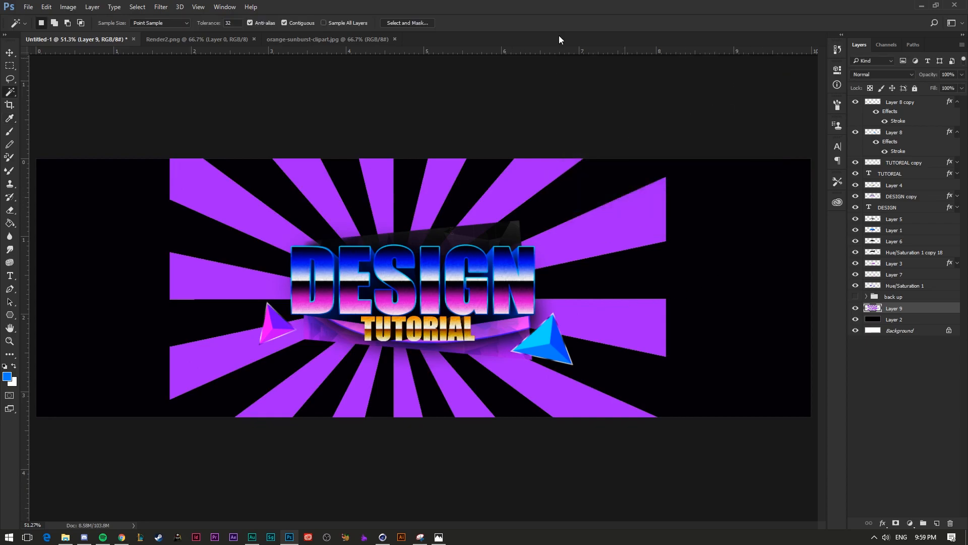
- Soften the purple sunburst rays with a Gaussian Blur
{"action": "left_click", "coordinate": [169, 7]}
{"action": "mouse_move", "coordinate": [272, 118]}
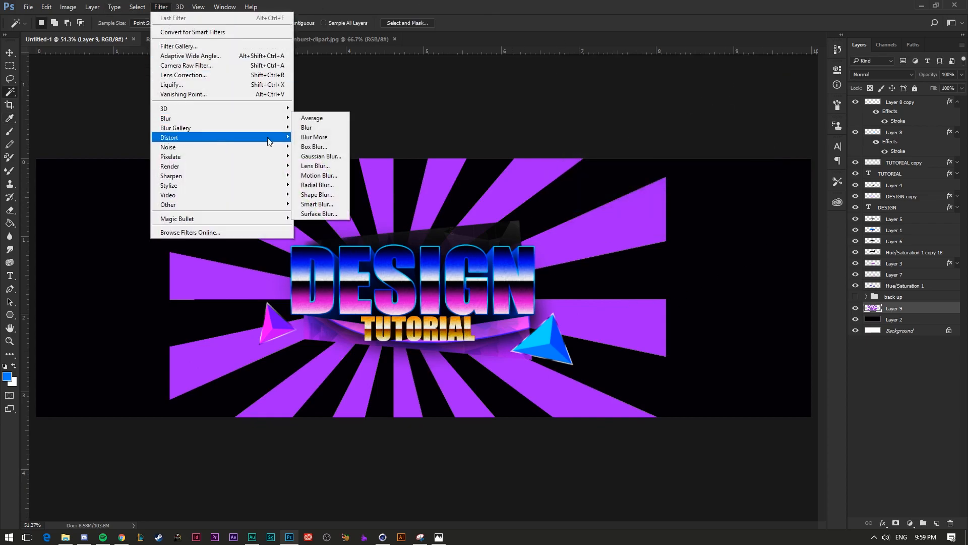
{"action": "left_click", "coordinate": [321, 156]}
{"action": "left_click_drag", "start_coordinate": [628, 261], "coordinate": [612, 259]}
{"action": "left_click", "coordinate": [698, 129]}
- Scale the blurred sunburst up from its center to about 131% and apply the transformation
{"action": "key", "text": "ctrl+t"}
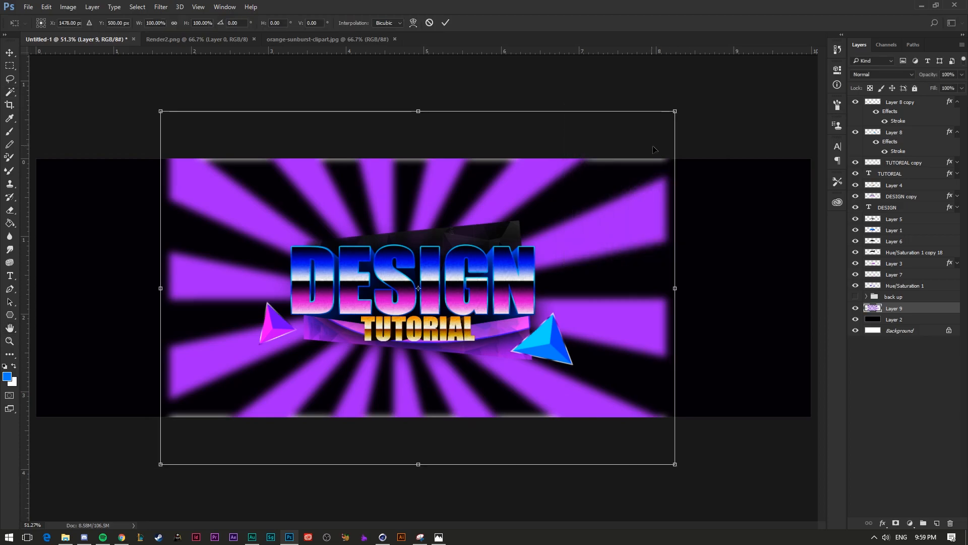
{"action": "left_click_drag", "start_coordinate": [684, 112], "coordinate": [763, 74]}
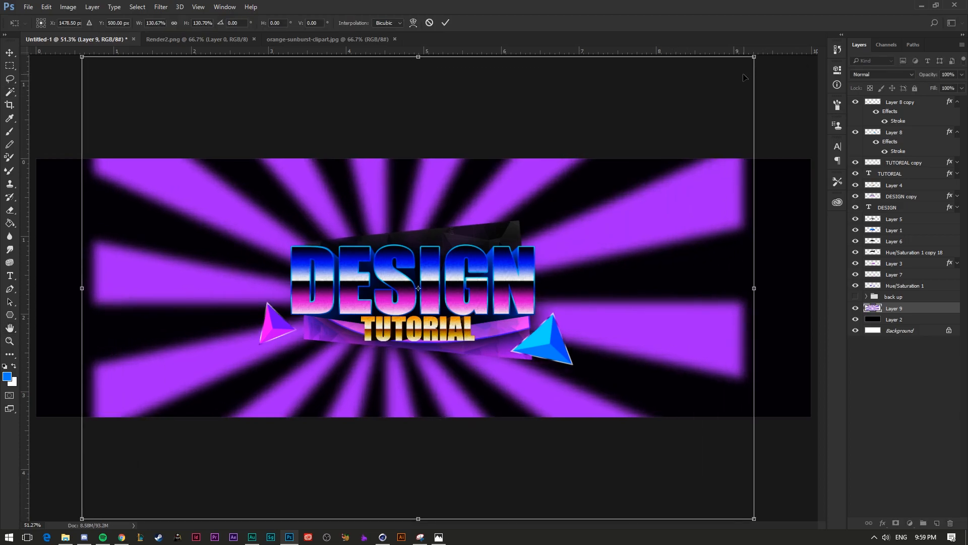
{"action": "key", "text": "Return"}
- Try different blend modes on the sunburst layer, including Pin Light, Overlay and Multiply, and return it to Normal
{"action": "key", "text": "w"}
{"action": "left_click", "coordinate": [961, 75]}
{"action": "left_click_drag", "start_coordinate": [939, 87], "coordinate": [961, 86]}
{"action": "left_click", "coordinate": [888, 75]}
{"action": "left_click", "coordinate": [862, 230]}
{"action": "key", "text": "Up"}
{"action": "key", "text": "Up"}
{"action": "key", "text": "Up"}
{"action": "key", "text": "Up"}
{"action": "key", "text": "Up"}
{"action": "key", "text": "Up"}
{"action": "key", "text": "Up"}
{"action": "key", "text": "Up"}
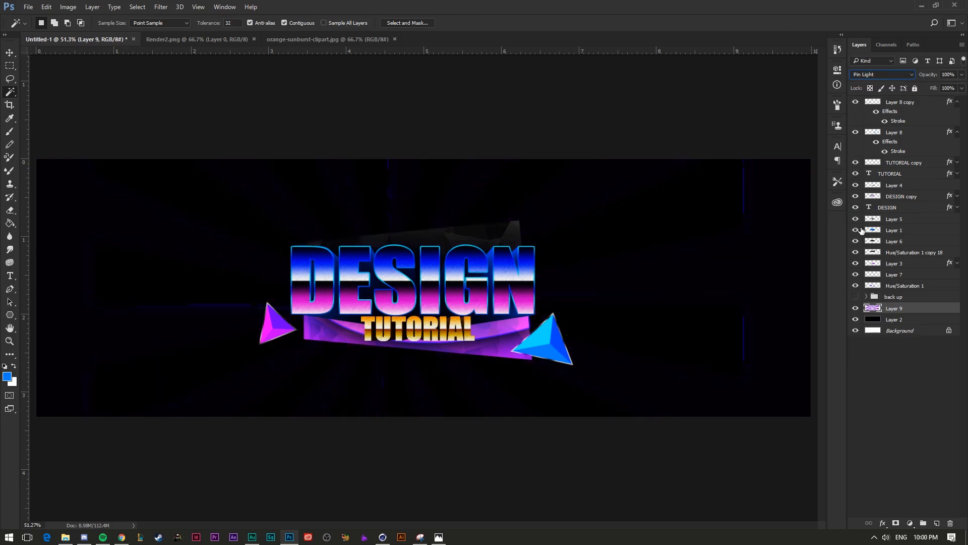
{"action": "key", "text": "Up"}
{"action": "key", "text": "Up"}
{"action": "key", "text": "Up"}
{"action": "key", "text": "Up"}
{"action": "key", "text": "Up"}
{"action": "key", "text": "Up"}
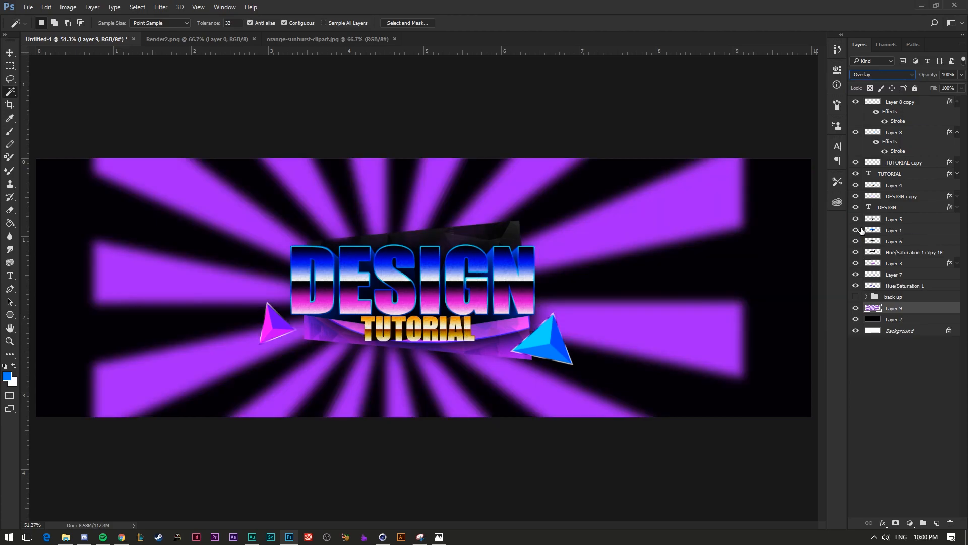
{"action": "key", "text": "Up"}
{"action": "key", "text": "Up"}
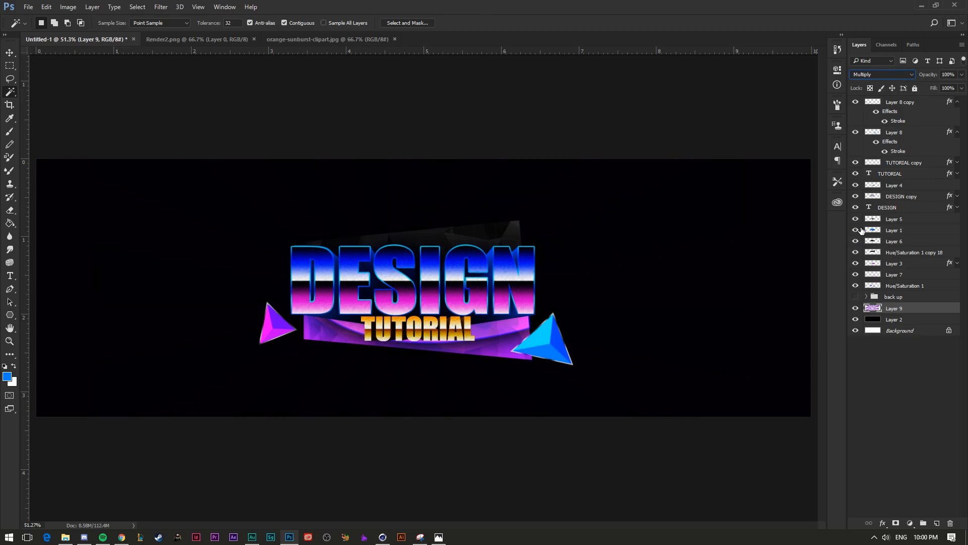
{"action": "key", "text": "Up"}
{"action": "key", "text": "Up"}
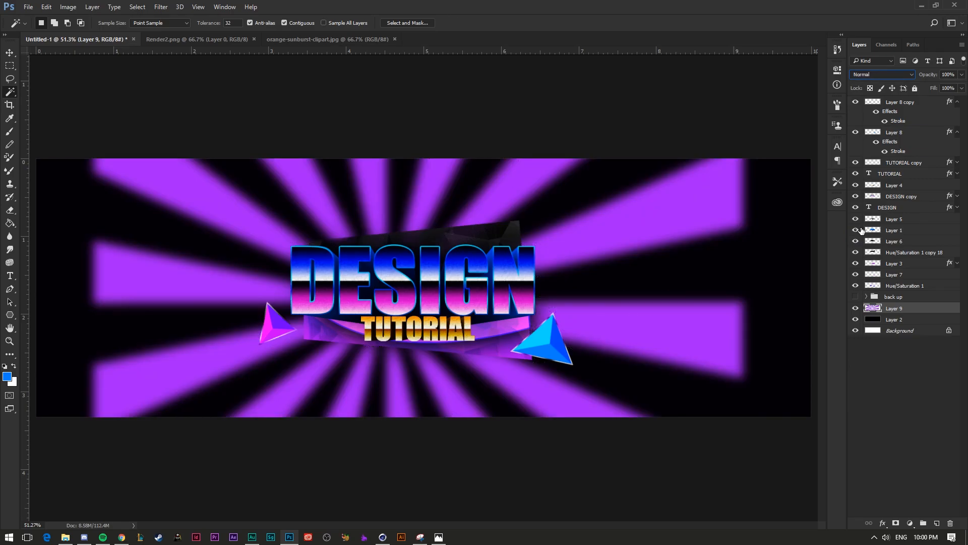
- Lower the sunburst layer's opacity to 10%
{"action": "left_click", "coordinate": [962, 74]}
{"action": "left_click_drag", "start_coordinate": [962, 84], "coordinate": [918, 85]}
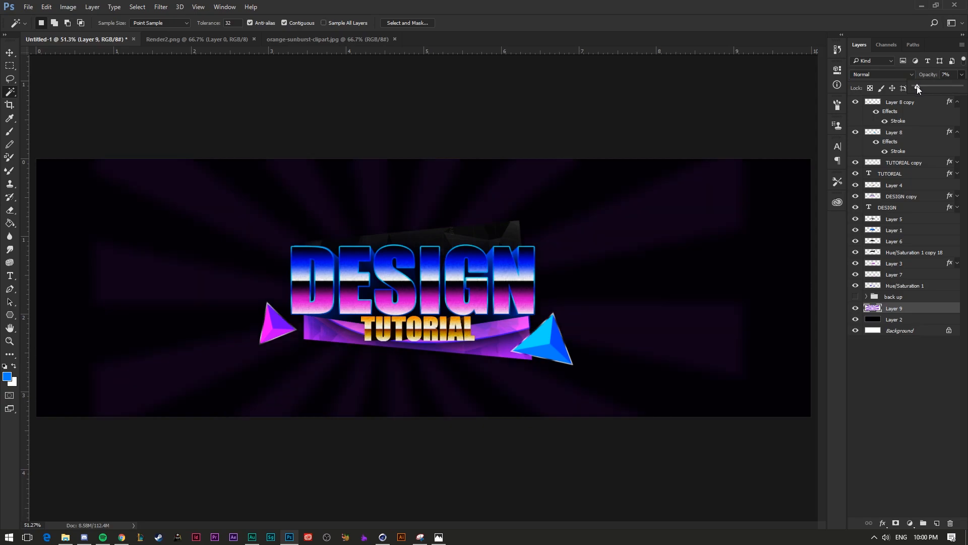
{"action": "left_click_drag", "start_coordinate": [918, 87], "coordinate": [919, 86]}
- Add a magenta (#e400ff) Outer Glow to the sunburst layer with 21% opacity and a size of 87 px
{"action": "right_click", "coordinate": [895, 309]}
{"action": "left_click", "coordinate": [790, 66]}
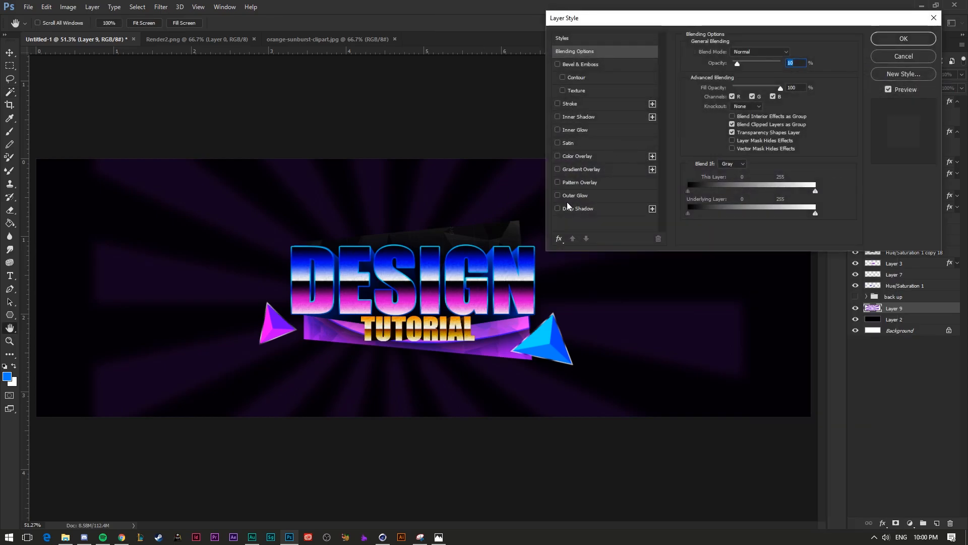
{"action": "left_click", "coordinate": [572, 197]}
{"action": "left_click", "coordinate": [712, 86]}
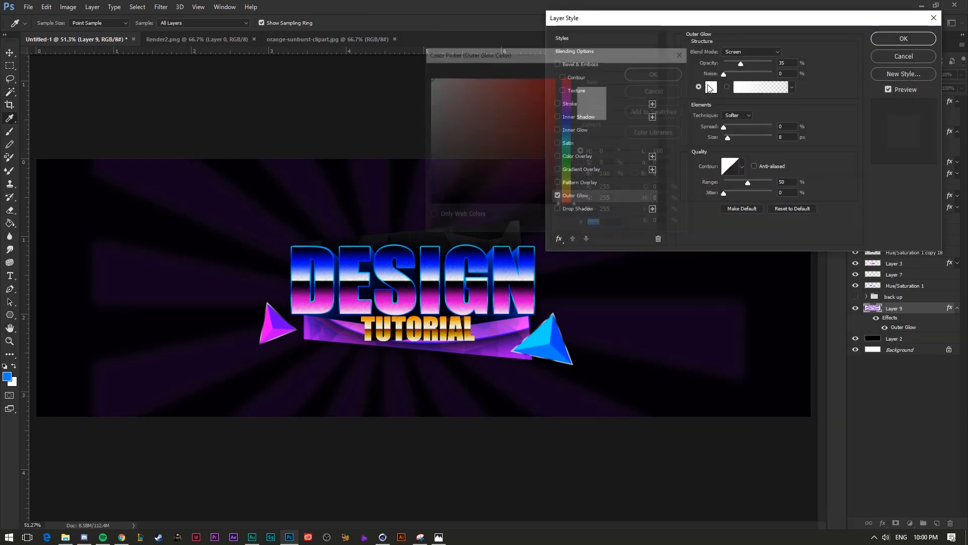
{"action": "left_click_drag", "start_coordinate": [562, 118], "coordinate": [564, 100]}
{"action": "left_click", "coordinate": [555, 77]}
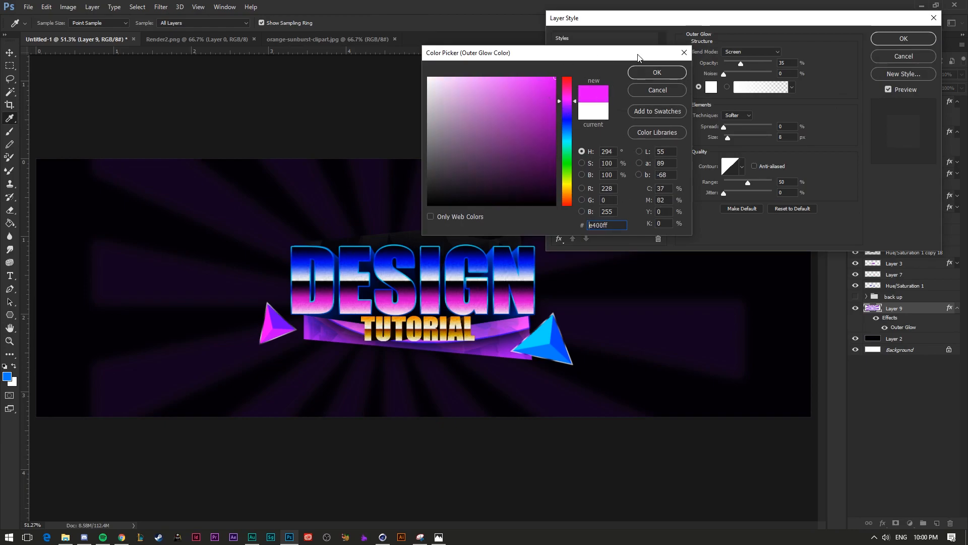
{"action": "left_click", "coordinate": [640, 69]}
{"action": "left_click_drag", "start_coordinate": [728, 137], "coordinate": [750, 136]}
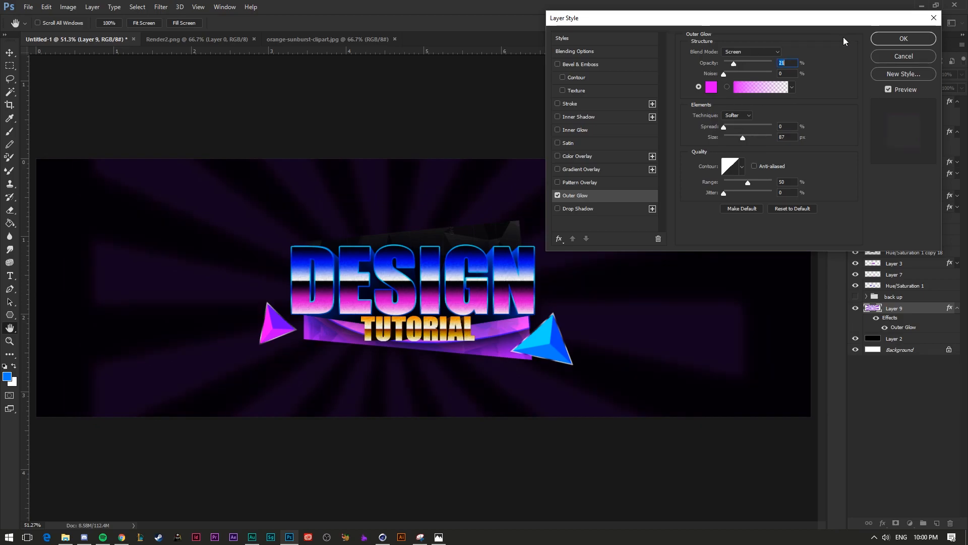
{"action": "left_click", "coordinate": [903, 38]}
- Lower the sunburst layer's opacity to 4% and fade out its outer edges with a soft 1500 px Eraser
{"action": "left_click", "coordinate": [962, 74]}
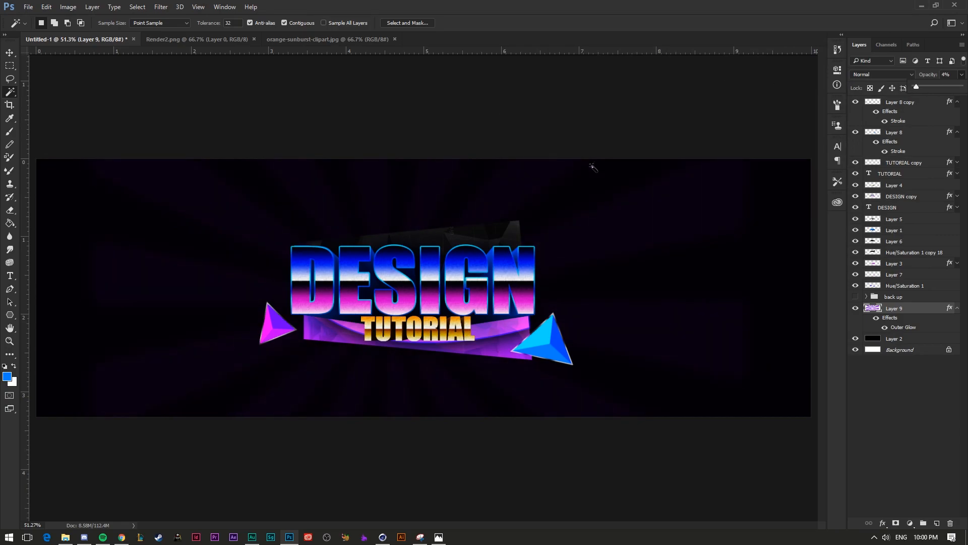
{"action": "key", "text": "e"}
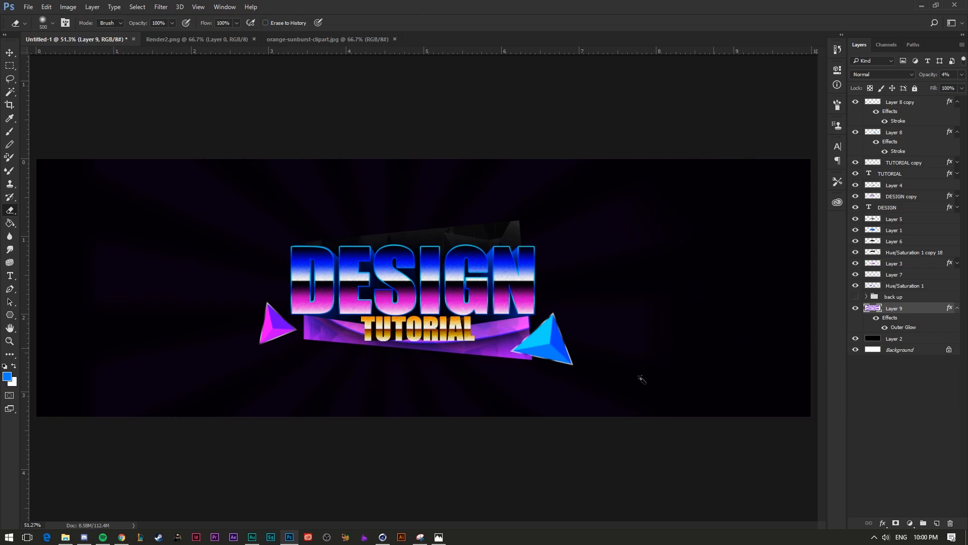
{"action": "left_click", "coordinate": [63, 23]}
{"action": "type", "text": "1500"}
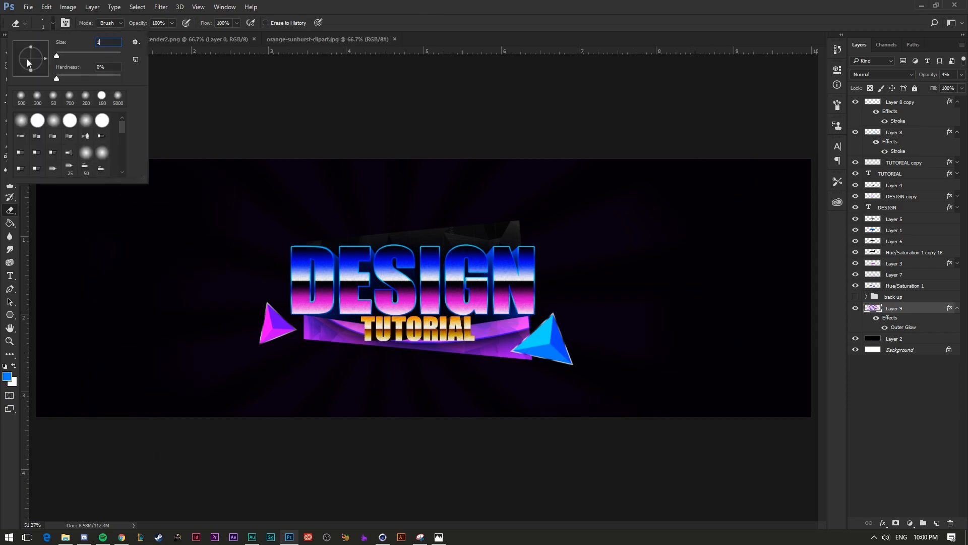
{"action": "key", "text": "Return"}
{"action": "key", "text": "ctrl+minus"}
{"action": "key", "text": "ctrl+minus"}
{"action": "key", "text": "ctrl+minus"}
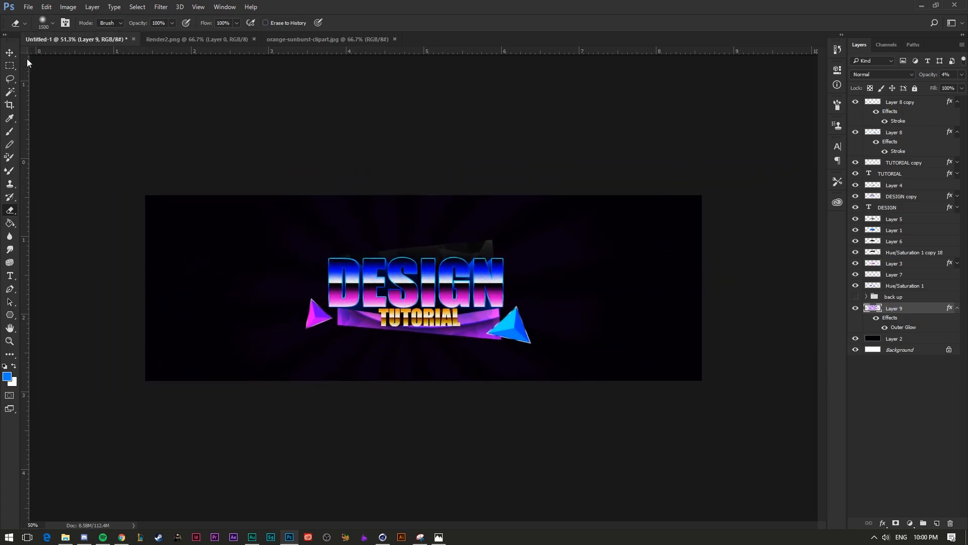
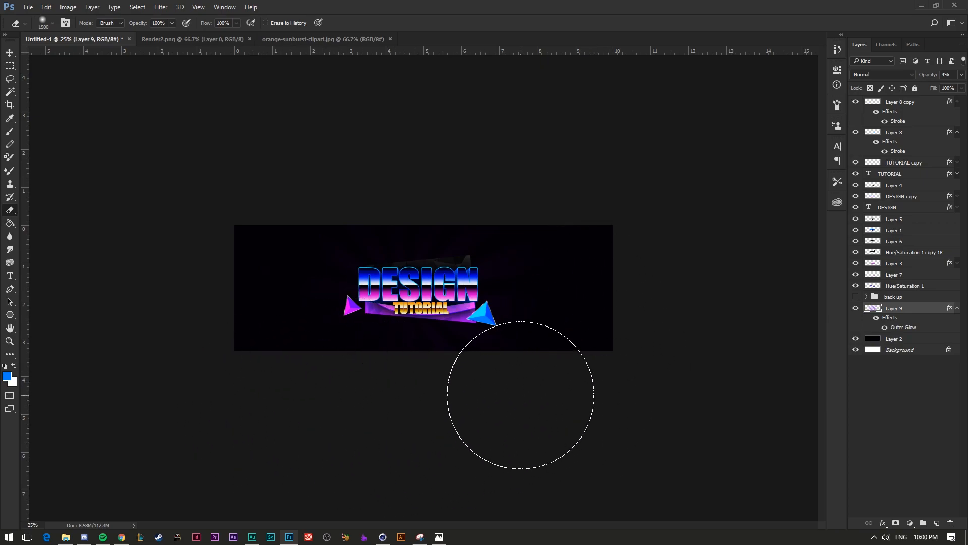
{"action": "key", "text": "ctrl+0"}
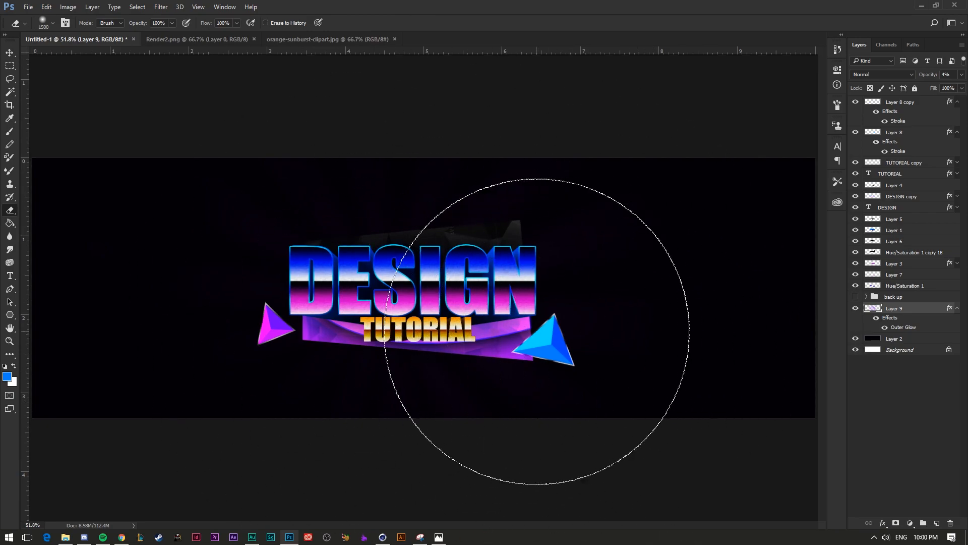
- Select the DESIGN text layer and hide it
{"action": "left_click", "coordinate": [914, 274]}
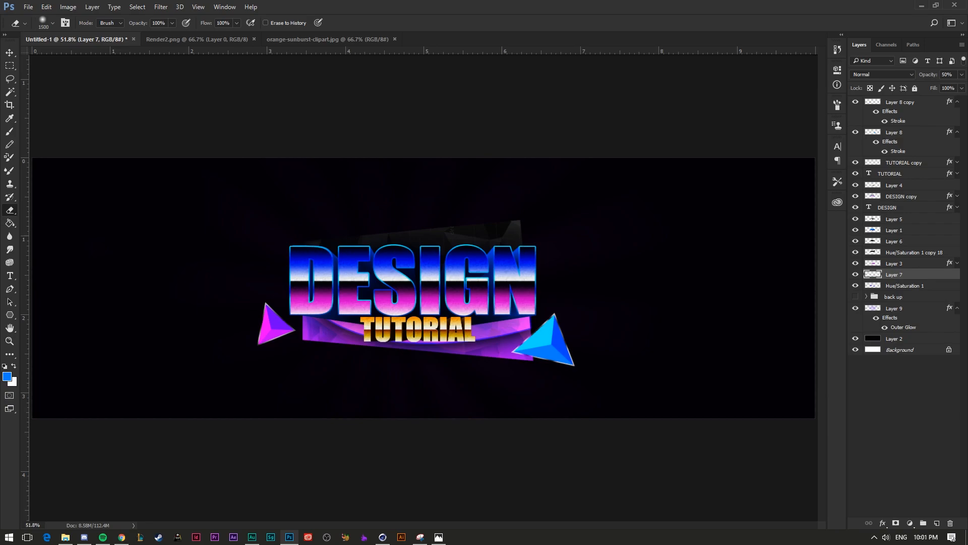
{"action": "left_click", "coordinate": [908, 209]}
{"action": "left_click", "coordinate": [855, 200]}
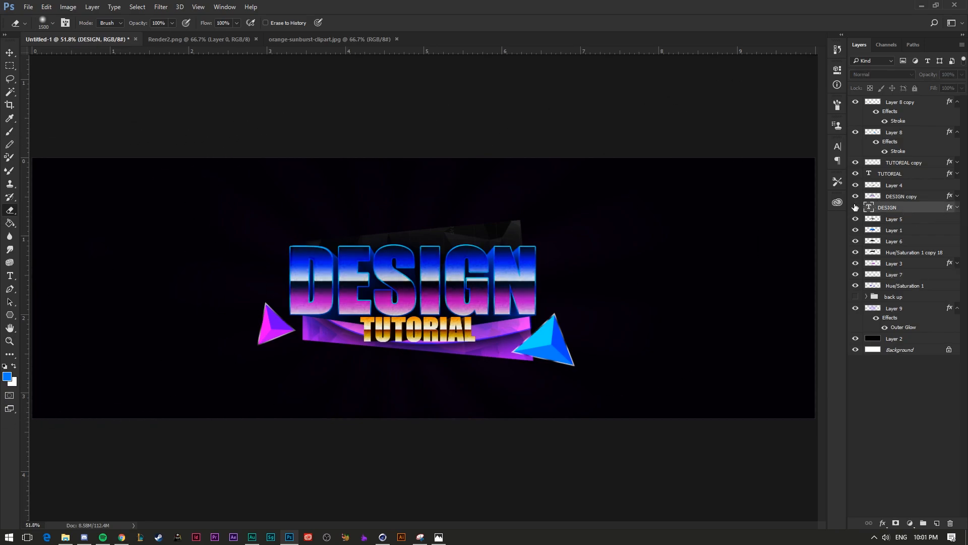
- Make the DESIGN text layer visible again and select it together with DESIGN copy, Layer 5 and Layer 1, checking their visibility
{"action": "left_click", "coordinate": [855, 200]}
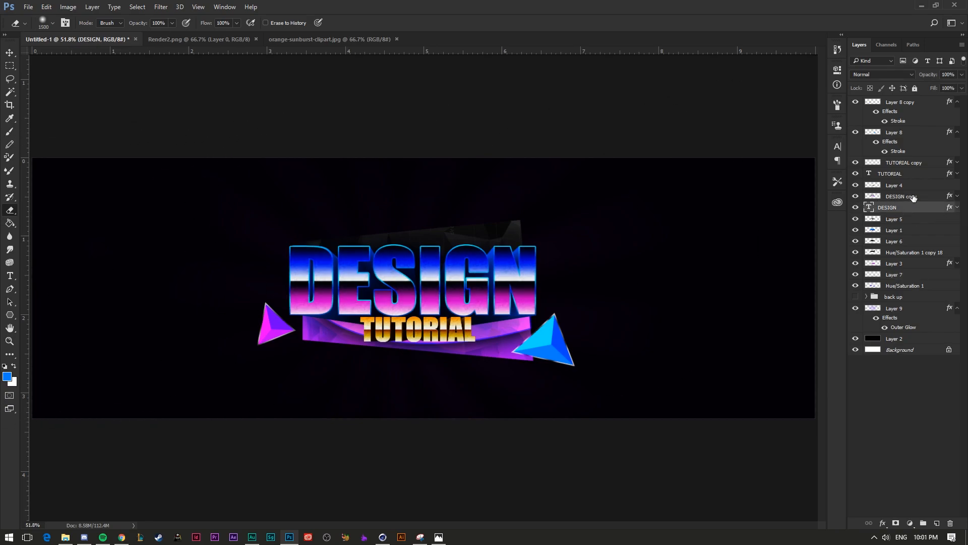
{"action": "left_click", "coordinate": [911, 198], "text": "shift"}
{"action": "left_click", "coordinate": [856, 197]}
{"action": "left_click", "coordinate": [856, 197]}
{"action": "left_click", "coordinate": [855, 219]}
{"action": "left_click", "coordinate": [856, 219]}
{"action": "left_click", "coordinate": [901, 220], "text": "shift"}
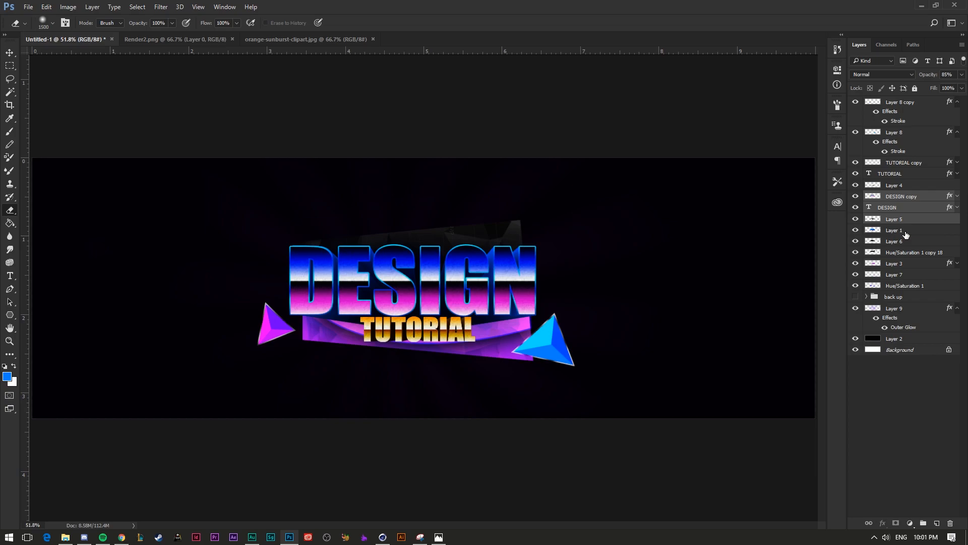
{"action": "left_click", "coordinate": [907, 234], "text": "shift"}
{"action": "left_click", "coordinate": [856, 207]}
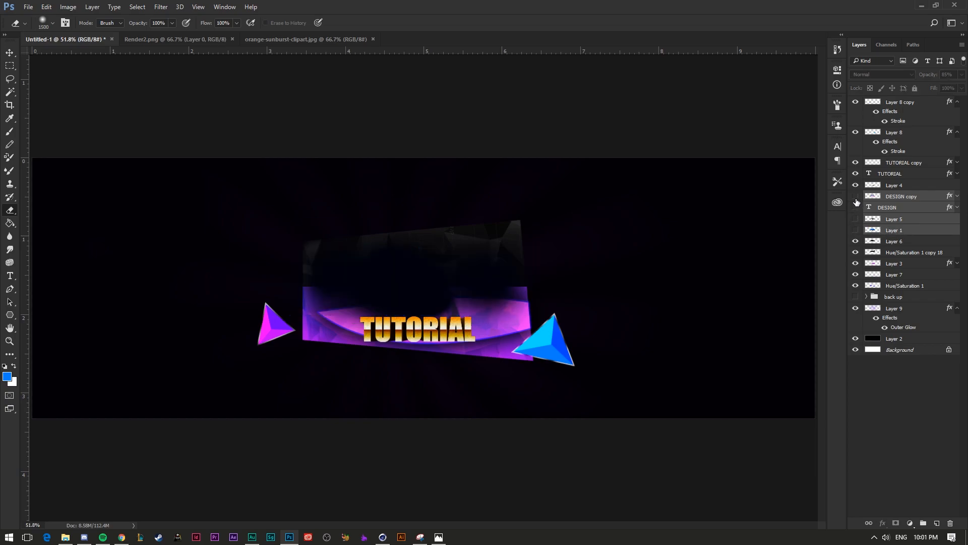
{"action": "left_click", "coordinate": [856, 230]}
- Duplicate the four selected DESIGN layers, merge the duplicates, and place the merged copy directly below the sunburst layer
{"action": "key", "text": "ctrl+j"}
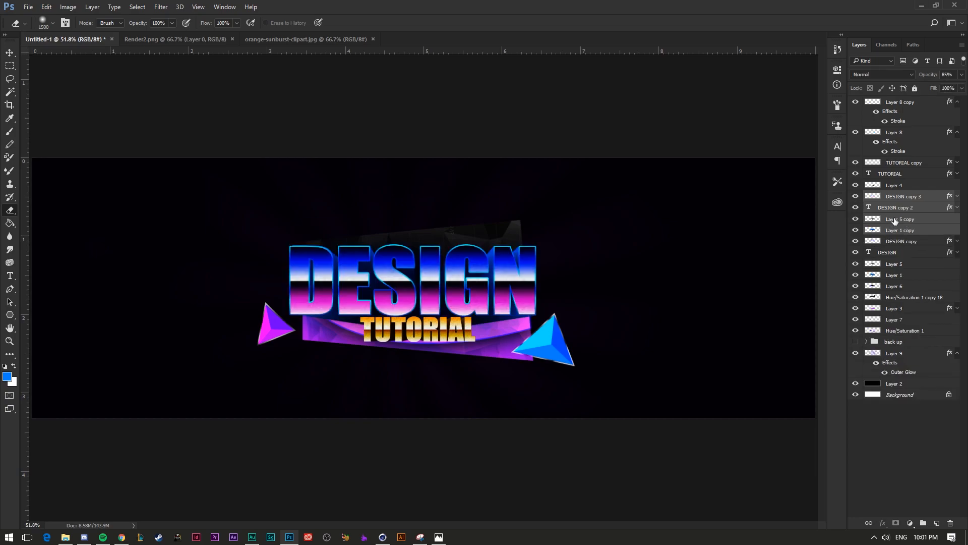
{"action": "key", "text": "ctrl+e"}
{"action": "left_click_drag", "start_coordinate": [923, 200], "coordinate": [918, 340]}
- Enlarge the merged DESIGN copy so it spans most of the banner behind the logo, and lower its opacity to 4%
{"action": "key", "text": "ctrl+t"}
{"action": "left_click_drag", "start_coordinate": [542, 245], "coordinate": [712, 186]}
{"action": "left_click_drag", "start_coordinate": [619, 282], "coordinate": [609, 258]}
{"action": "key", "text": "Return"}
{"action": "left_click", "coordinate": [962, 74]}
{"action": "left_click_drag", "start_coordinate": [928, 86], "coordinate": [913, 88]}
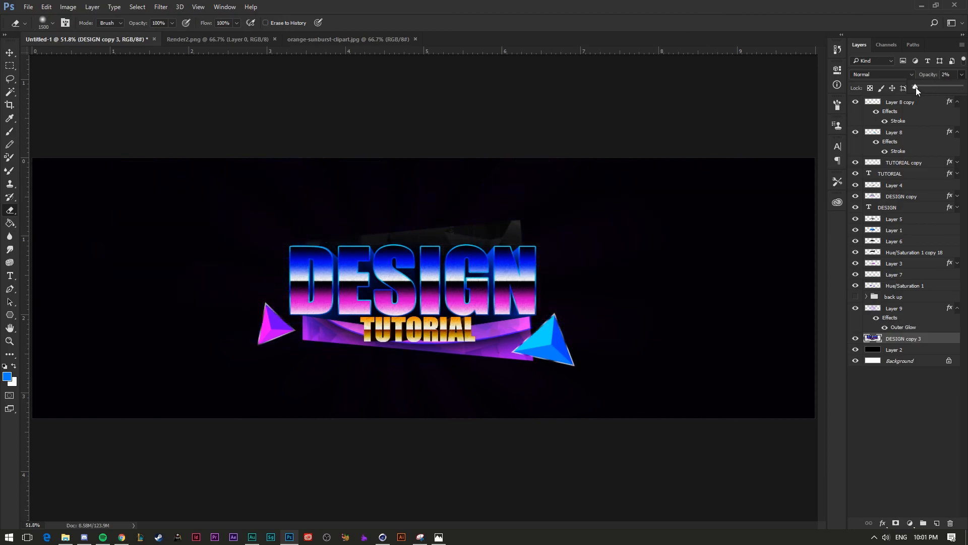
- Apply Glowing Edges to the merged DESIGN copy with Edge Width 4, Edge Brightness 14 and Smoothness 8, and set its opacity to 3%
{"action": "left_click", "coordinate": [161, 7]}
{"action": "left_click", "coordinate": [176, 49]}
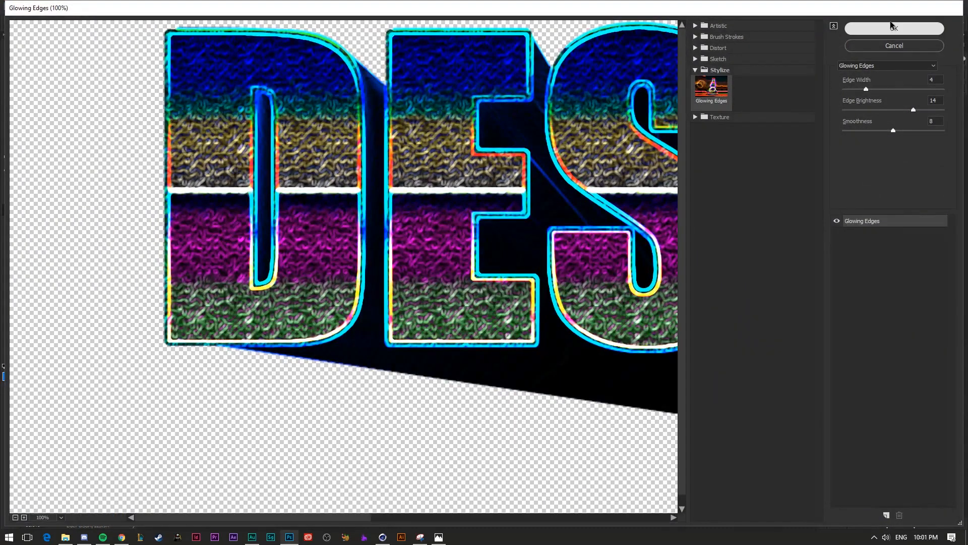
{"action": "left_click", "coordinate": [893, 32]}
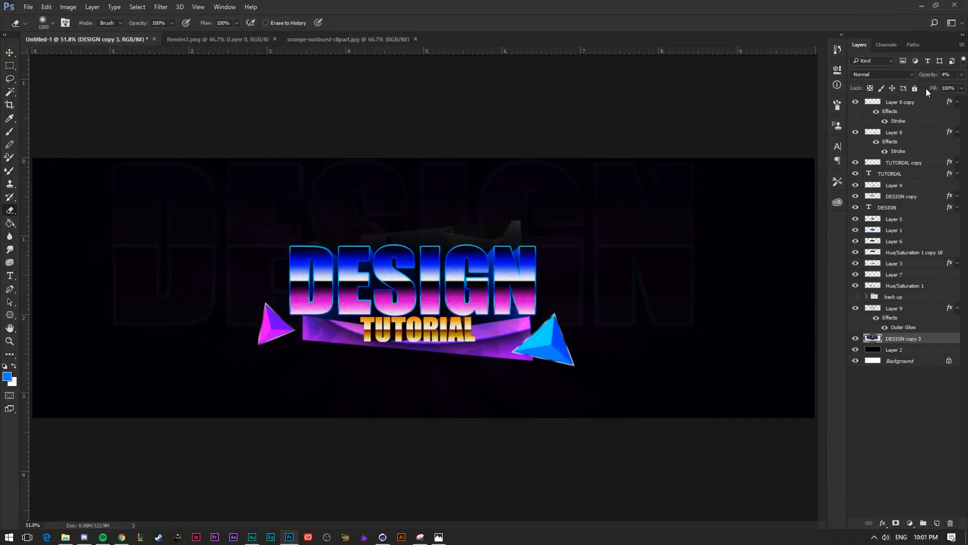
{"action": "left_click", "coordinate": [960, 75]}
{"action": "left_click_drag", "start_coordinate": [914, 86], "coordinate": [916, 86]}
- Try out blend modes such as Linear Burn, Dissolve and Darker Color on the faded DESIGN copy, and undo the last changes
{"action": "left_click", "coordinate": [880, 75]}
{"action": "left_click", "coordinate": [869, 165]}
{"action": "key", "text": "Up"}
{"action": "key", "text": "Up"}
{"action": "key", "text": "Up"}
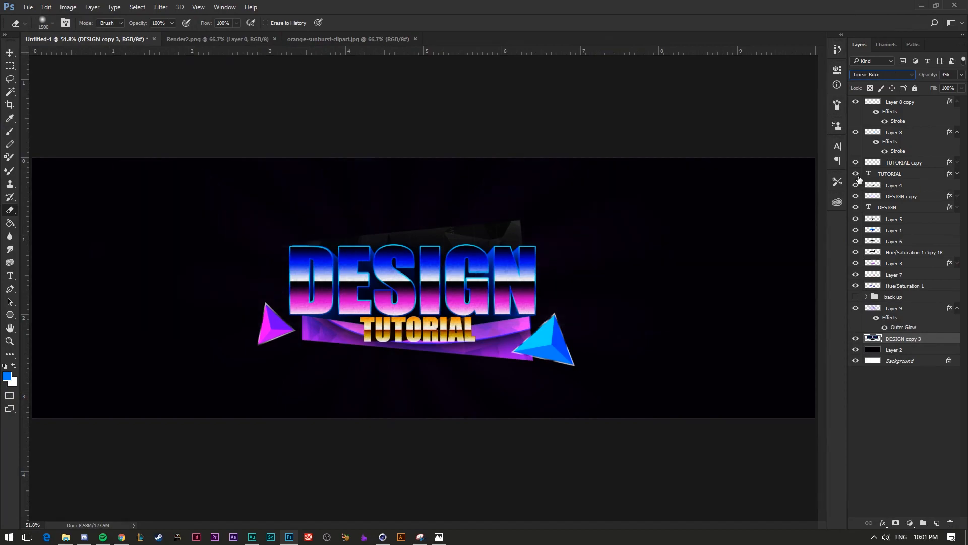
{"action": "key", "text": "Up"}
{"action": "key", "text": "Up"}
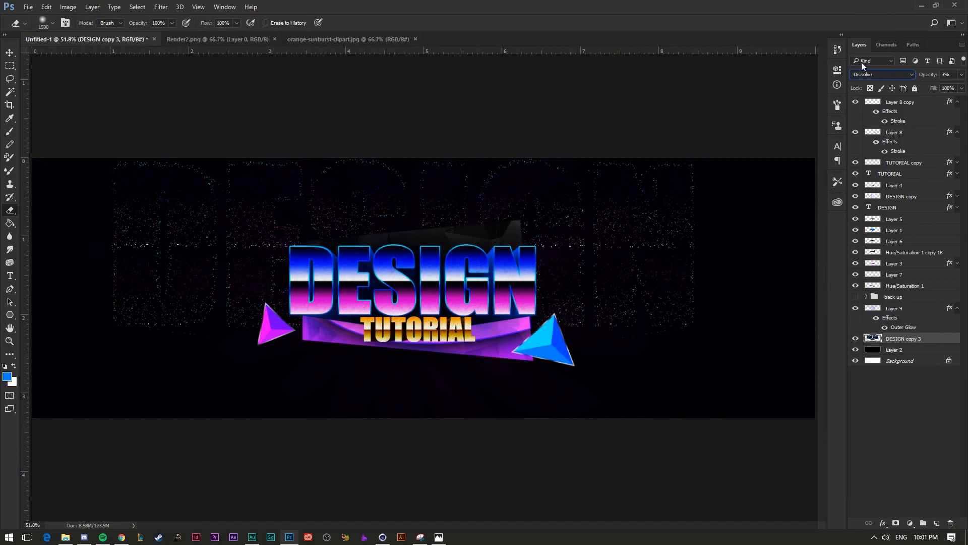
{"action": "left_click", "coordinate": [864, 74]}
{"action": "left_click", "coordinate": [860, 81]}
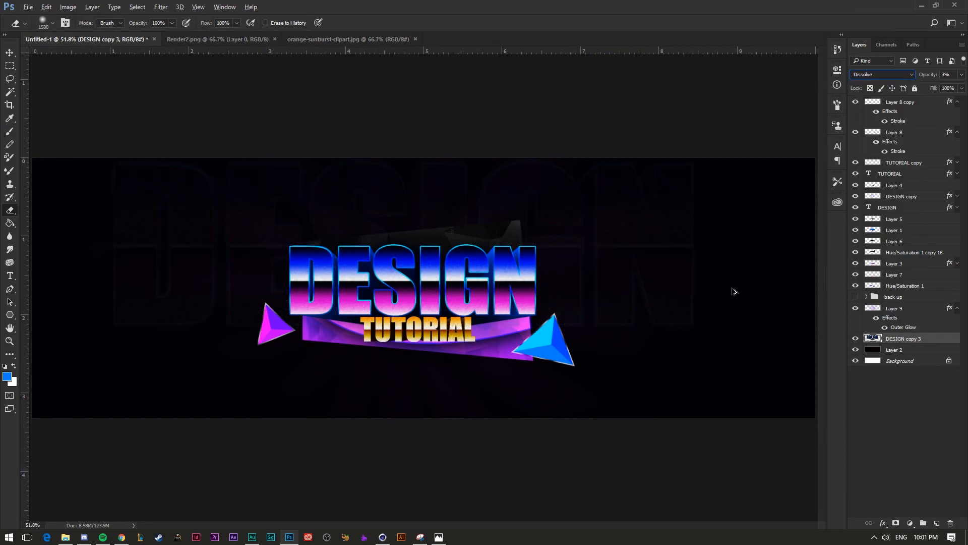
{"action": "key", "text": "Down"}
{"action": "key", "text": "Down"}
{"action": "key", "text": "Down"}
{"action": "key", "text": "Down"}
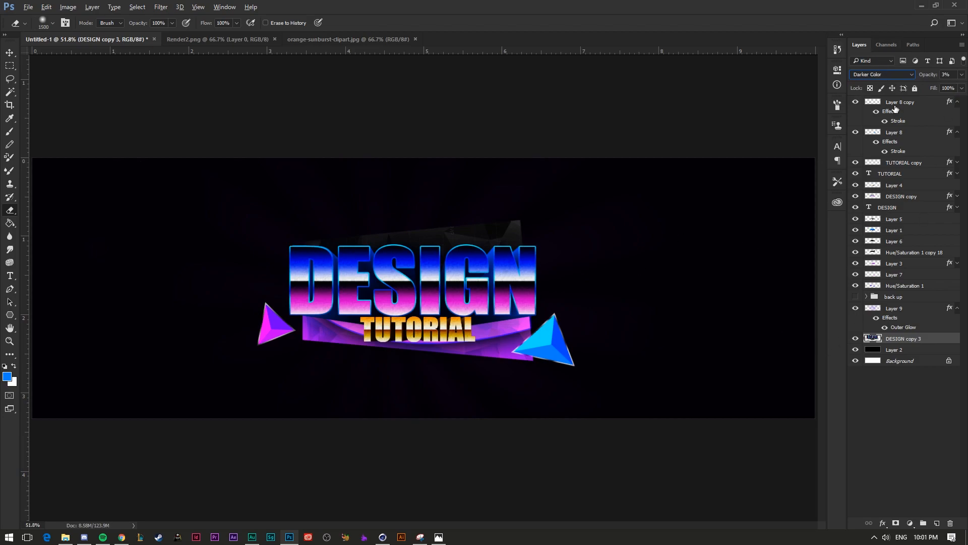
{"action": "key", "text": "Down"}
{"action": "key", "text": "Down"}
{"action": "key", "text": "Down"}
{"action": "key", "text": "Up"}
{"action": "key", "text": "Up"}
{"action": "key", "text": "Up"}
{"action": "key", "text": "Up"}
{"action": "key", "text": "Up"}
{"action": "key", "text": "Up"}
{"action": "key", "text": "Up"}
{"action": "key", "text": "Up"}
{"action": "key", "text": "Up"}
{"action": "key", "text": "Up"}
{"action": "key", "text": "Up"}
{"action": "key", "text": "ctrl+alt+z"}
{"action": "key", "text": "ctrl+alt+z"}
- Raise the opacity of the large DESIGN copy and delete its layer
{"action": "mouse_move", "coordinate": [962, 74]}
{"action": "left_mouse_down"}
{"action": "mouse_move", "coordinate": [948, 87]}
{"action": "mouse_move", "coordinate": [967, 88]}
{"action": "left_mouse_up"}
{"action": "left_click", "coordinate": [913, 339]}
{"action": "key", "text": "Delete"}
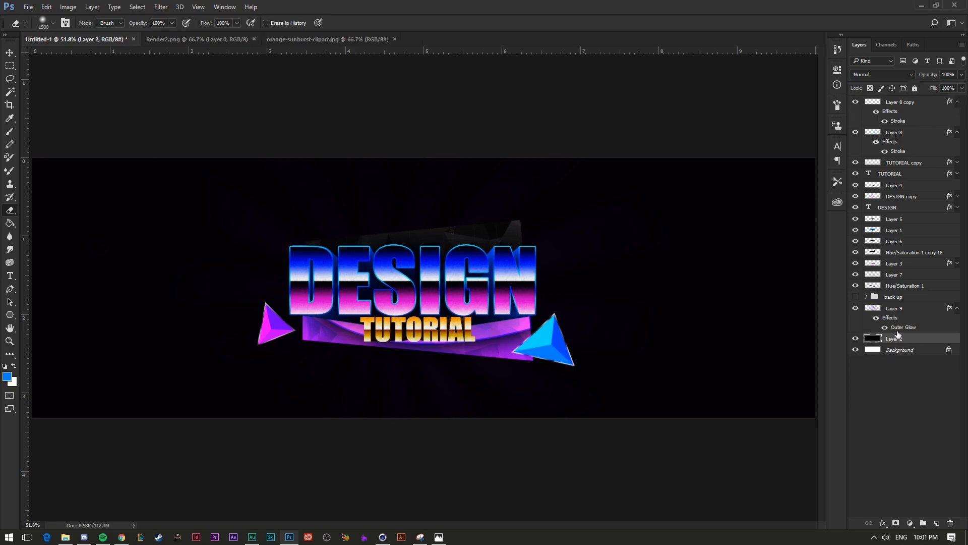
- Duplicate DESIGN copy, DESIGN, Layer 5 and Layer 1, merge the duplicates, and place the result just below the sunburst layer
{"action": "left_click", "coordinate": [911, 196]}
{"action": "left_click", "coordinate": [903, 208]}
{"action": "left_click", "coordinate": [916, 221]}
{"action": "left_click", "coordinate": [916, 231], "text": "shift"}
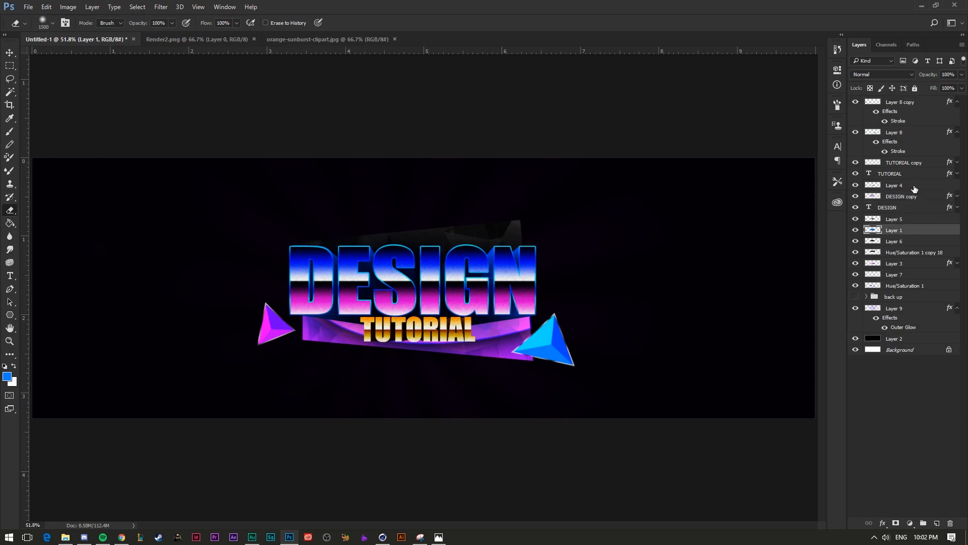
{"action": "key", "text": "ctrl+j"}
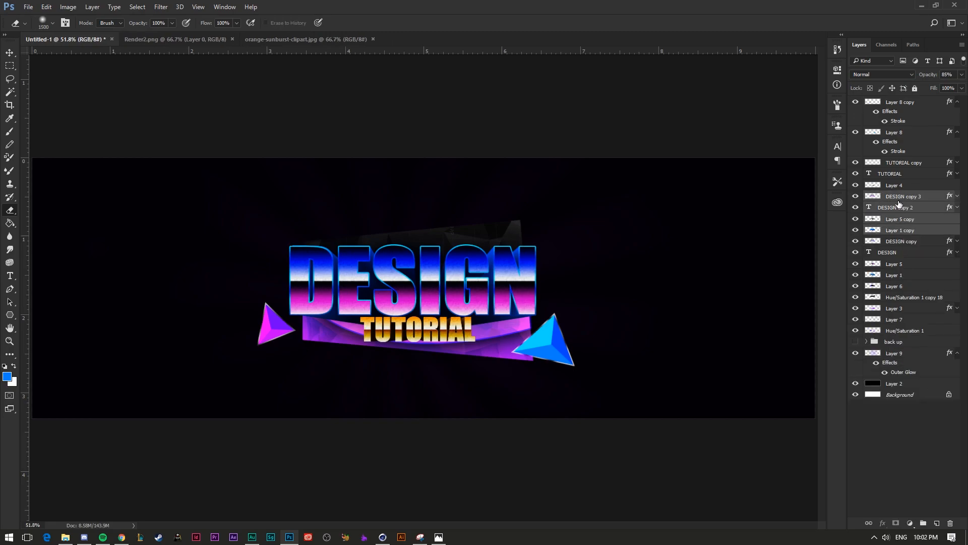
{"action": "key", "text": "ctrl+e"}
{"action": "left_click_drag", "start_coordinate": [900, 201], "coordinate": [903, 343]}
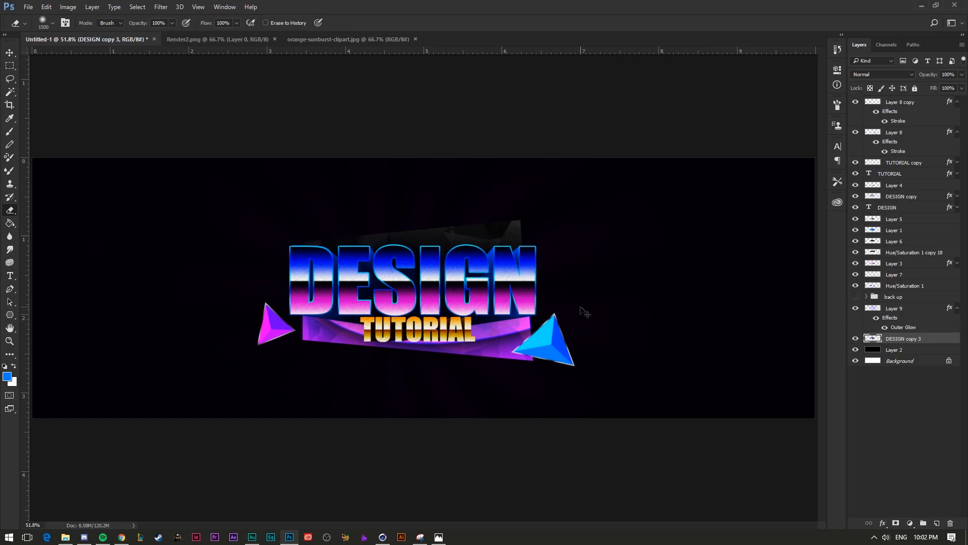
- Scale the merged DESIGN copy up to about 260%, reduce it somewhat, and position it behind the upper part of the logo
{"action": "key", "text": "ctrl+t"}
{"action": "left_click_drag", "start_coordinate": [538, 243], "coordinate": [734, 173]}
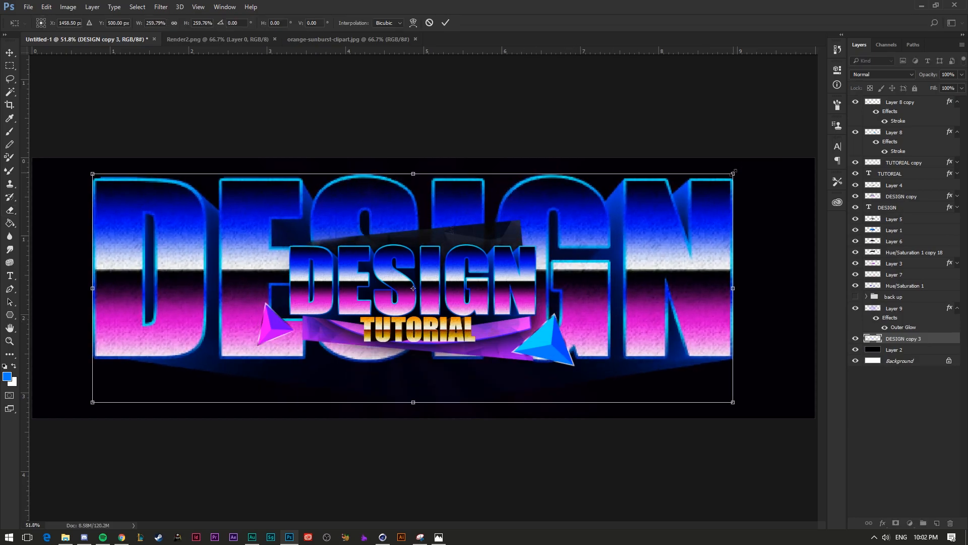
{"action": "key", "text": "Return"}
{"action": "key", "text": "ctrl+t"}
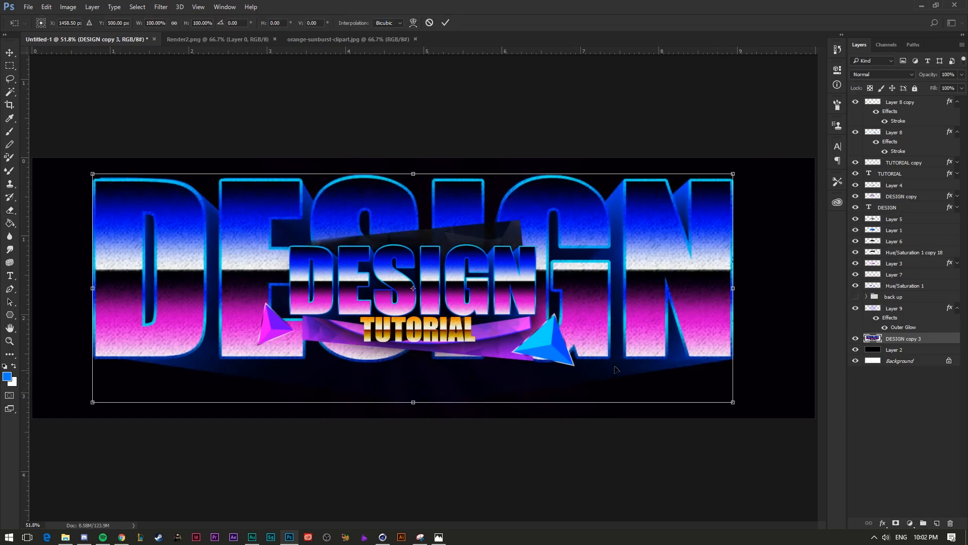
{"action": "left_click_drag", "start_coordinate": [729, 398], "coordinate": [638, 368]}
{"action": "left_click_drag", "start_coordinate": [595, 282], "coordinate": [633, 283]}
{"action": "key", "text": "Return"}
- Lower the large DESIGN copy's opacity to 4% and erase parts of its left half with a soft 1500 px Eraser
{"action": "key", "text": "e"}
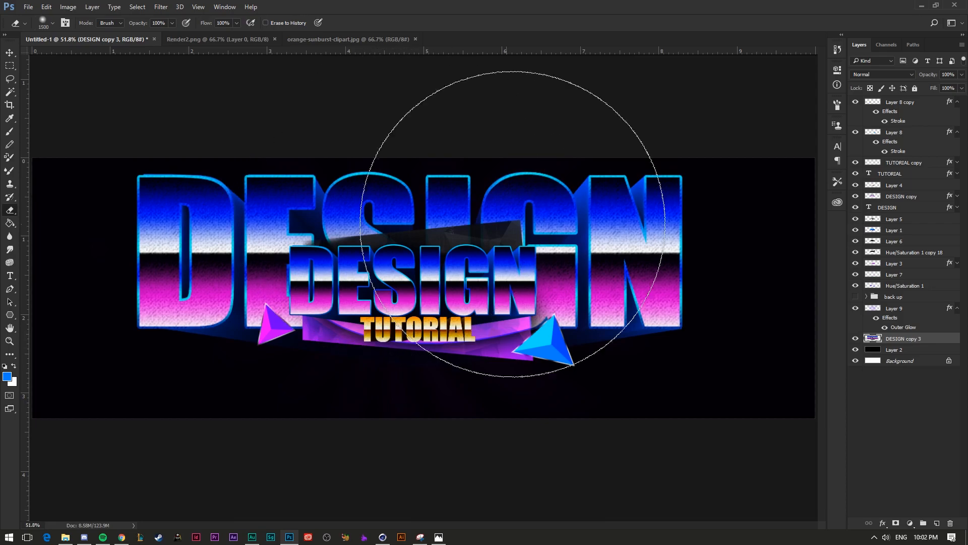
{"action": "left_click", "coordinate": [962, 74]}
{"action": "left_click_drag", "start_coordinate": [935, 85], "coordinate": [916, 88]}
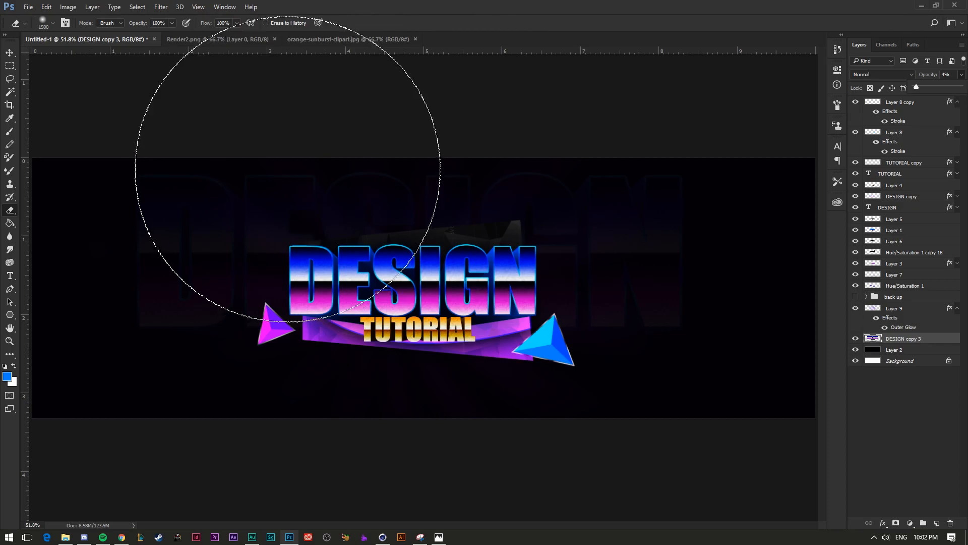
{"action": "left_click", "coordinate": [376, 77]}
{"action": "left_click", "coordinate": [354, 78]}
{"action": "left_click", "coordinate": [253, 349]}
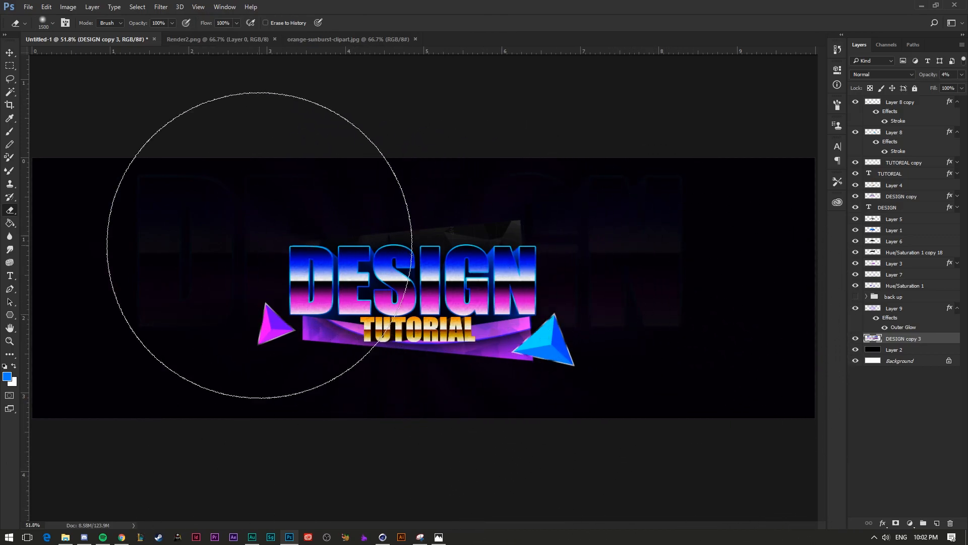
- Shift the faded DESIGN copy's hue by about +30 and lower its lightness slightly with Hue/Saturation
{"action": "key", "text": "ctrl+u"}
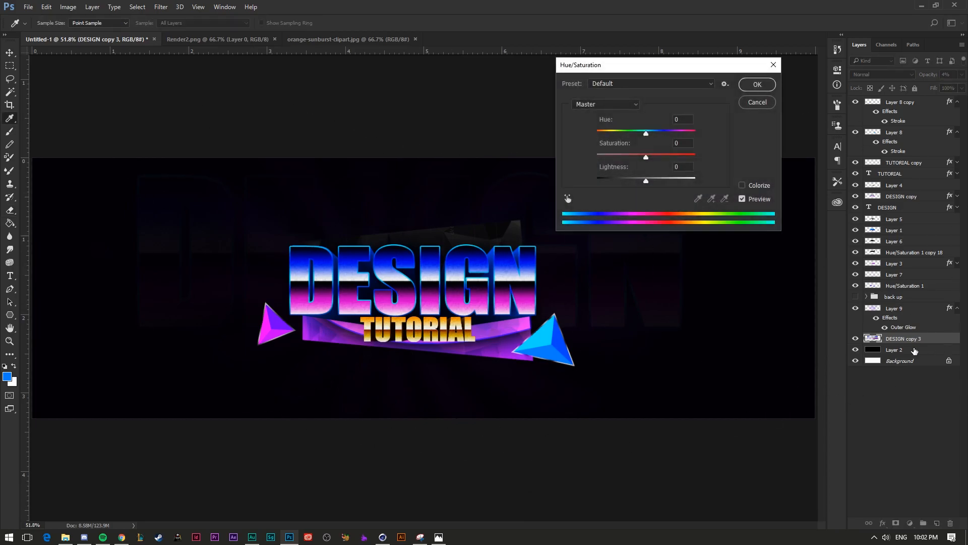
{"action": "left_click_drag", "start_coordinate": [665, 134], "coordinate": [661, 135]}
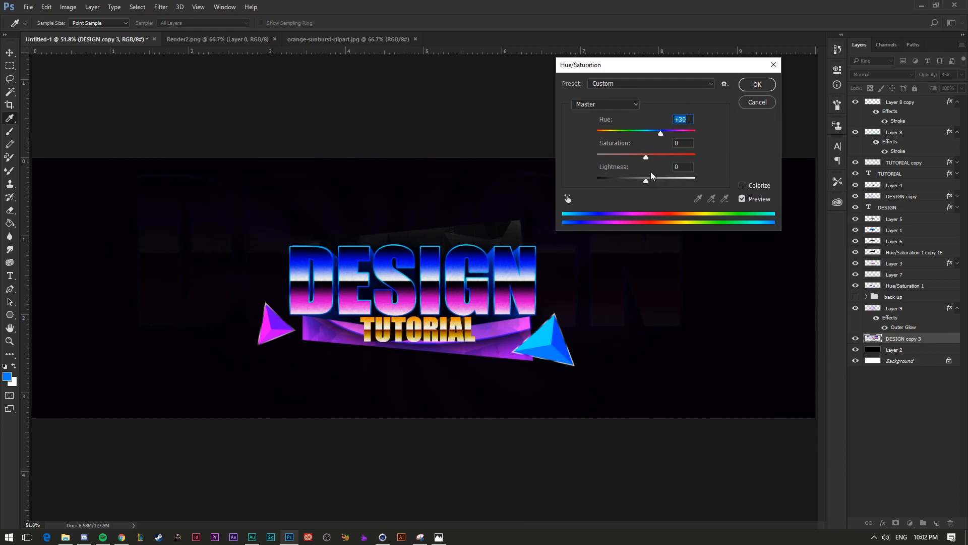
{"action": "mouse_move", "coordinate": [650, 180]}
{"action": "left_mouse_down"}
{"action": "mouse_move", "coordinate": [661, 181]}
{"action": "mouse_move", "coordinate": [642, 183]}
{"action": "left_mouse_up"}
{"action": "mouse_move", "coordinate": [661, 133]}
{"action": "left_mouse_down"}
{"action": "mouse_move", "coordinate": [650, 133]}
{"action": "mouse_move", "coordinate": [662, 134]}
{"action": "left_mouse_up"}
{"action": "left_click", "coordinate": [757, 84]}
- Scale the faded DESIGN copy up to about 105.5%, extending it toward the lower-left of the banner
{"action": "key", "text": "e"}
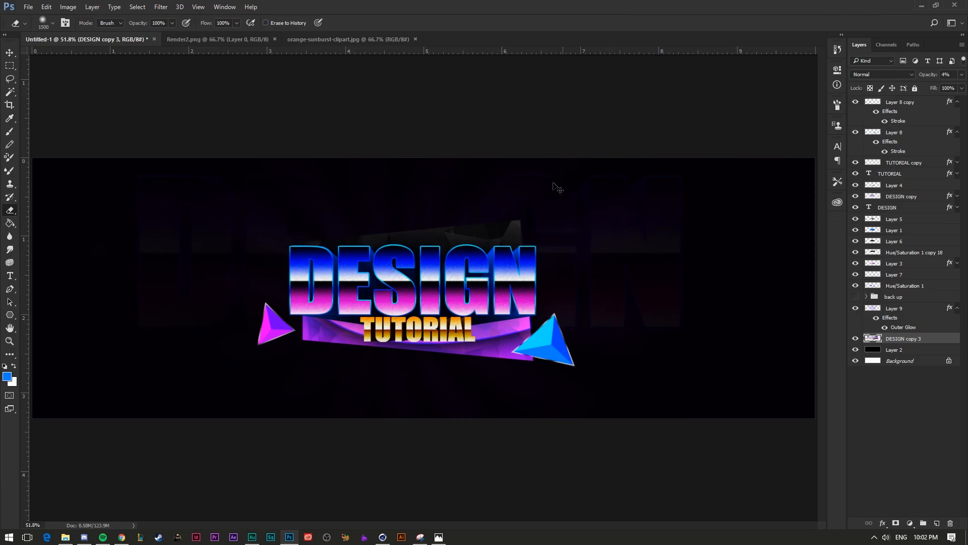
{"action": "key", "text": "ctrl+t"}
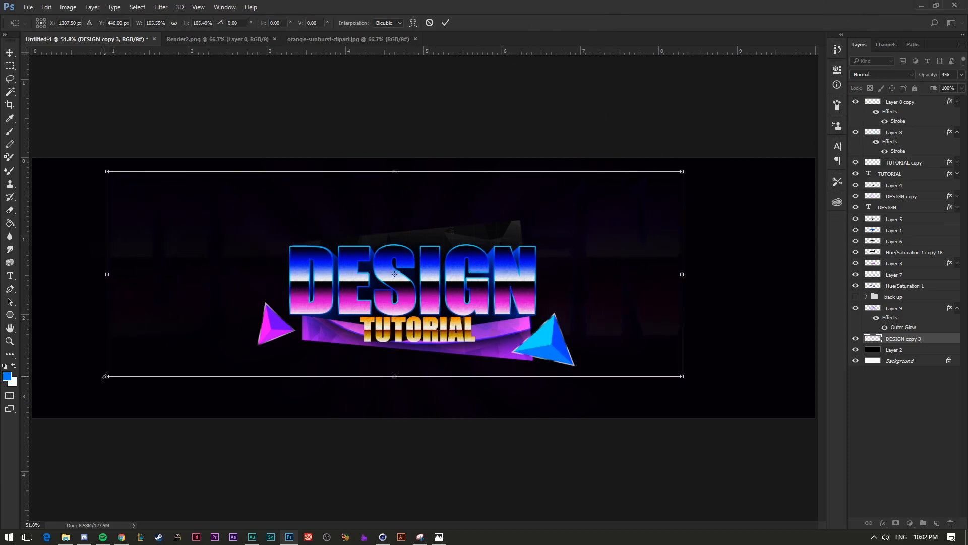
{"action": "key", "text": "Return"}
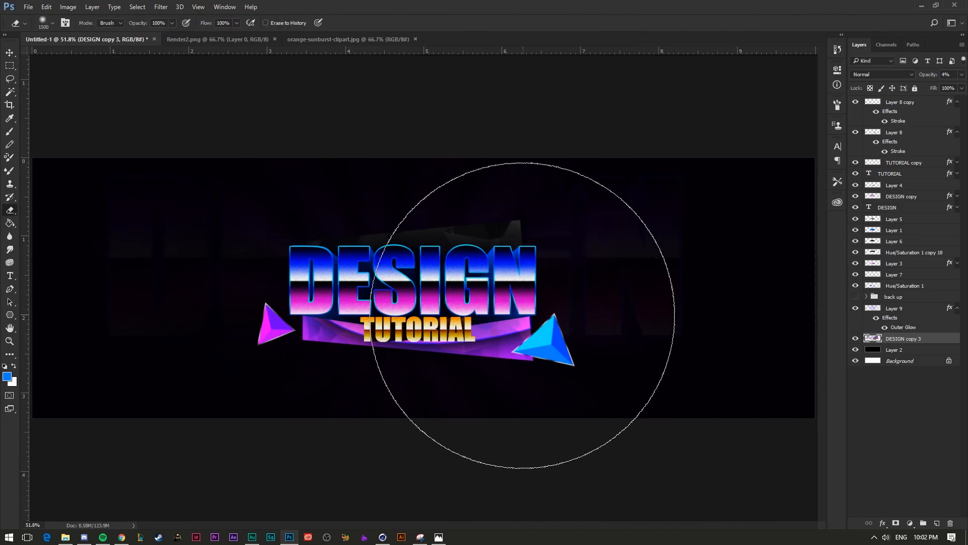
- Open Styles Pack.psd from the doc\GFX Packs folder on Local Disk (D:) and dismiss the missing-fonts dialog
{"action": "left_click", "coordinate": [28, 7]}
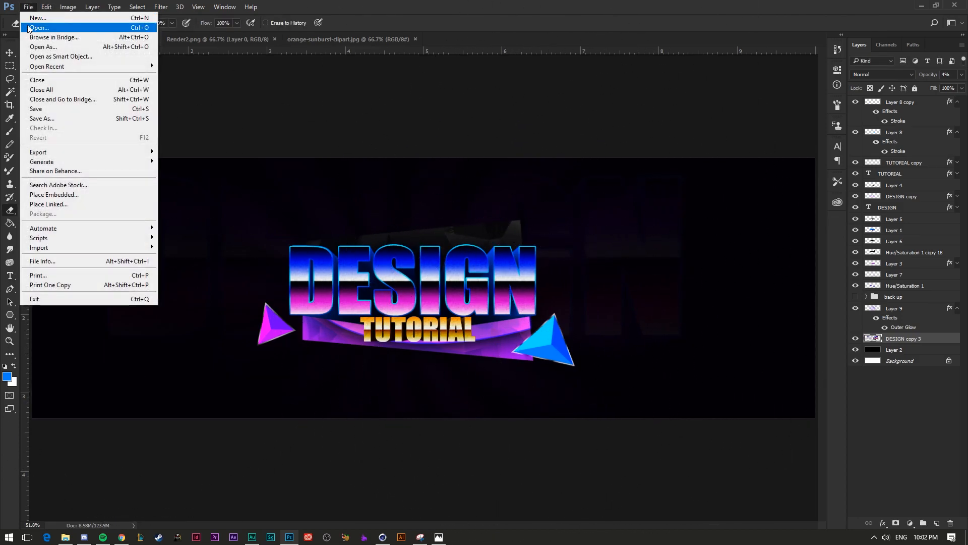
{"action": "left_click", "coordinate": [35, 29]}
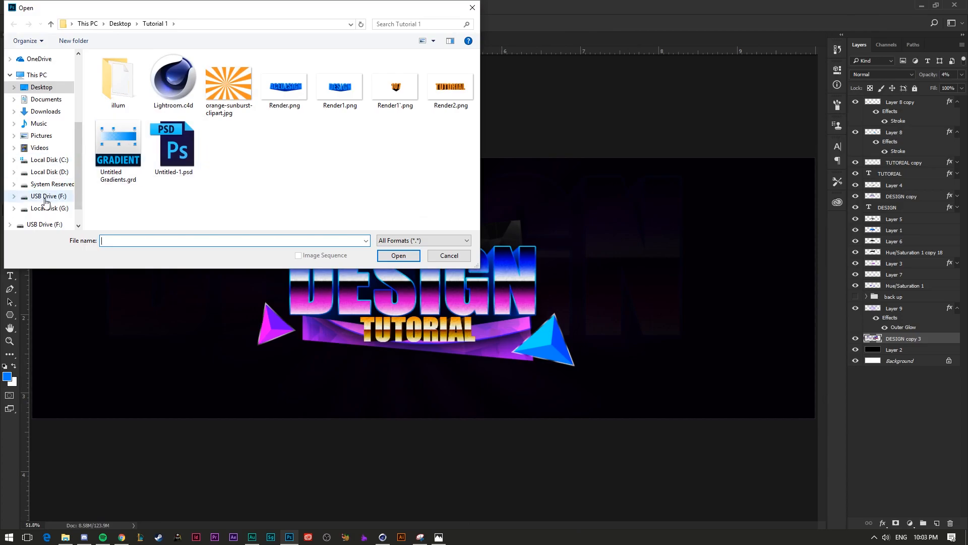
{"action": "left_click", "coordinate": [49, 172]}
{"action": "scroll", "coordinate": [227, 155], "scroll_direction": "down", "scroll_amount": 1}
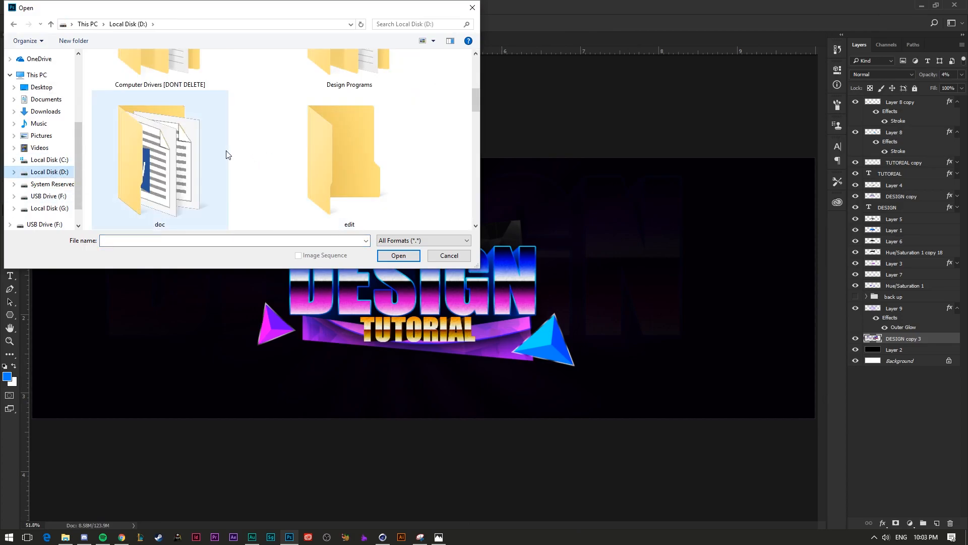
{"action": "double_click", "coordinate": [213, 173]}
{"action": "double_click", "coordinate": [143, 72]}
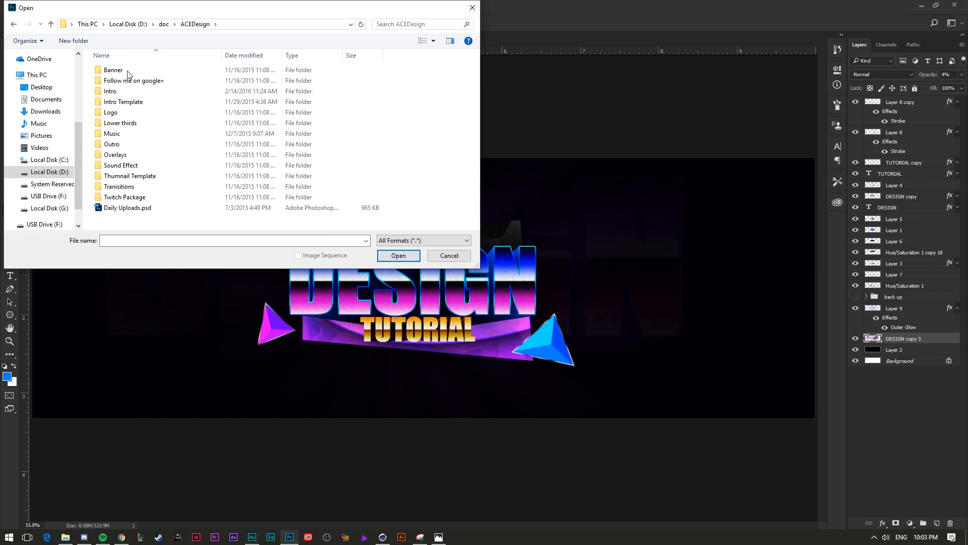
{"action": "left_click", "coordinate": [164, 24]}
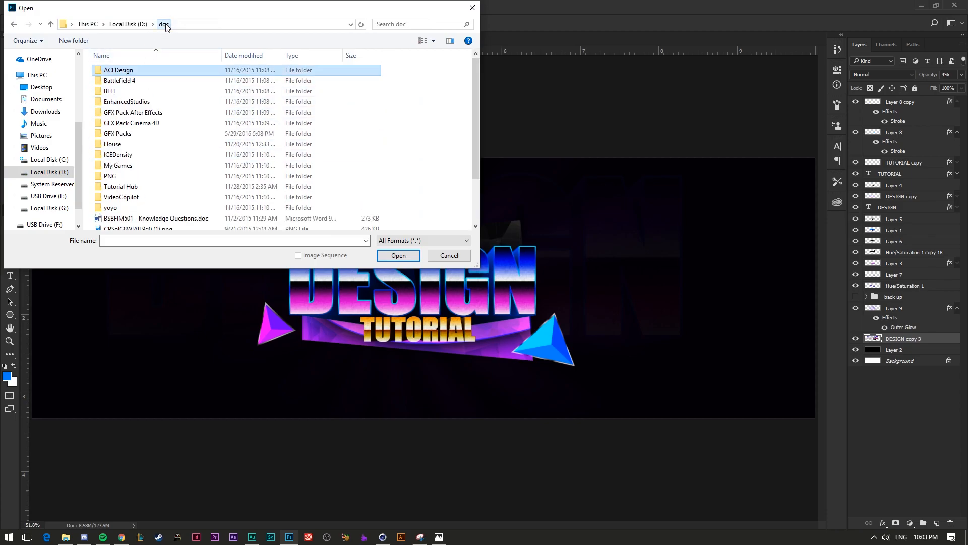
{"action": "double_click", "coordinate": [115, 133]}
{"action": "scroll", "coordinate": [126, 151], "scroll_direction": "down", "scroll_amount": 5}
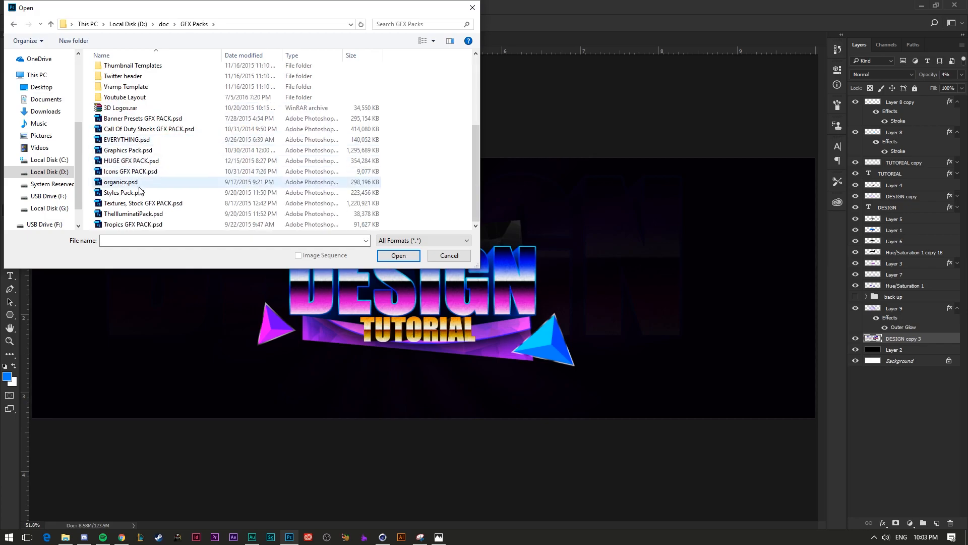
{"action": "double_click", "coordinate": [132, 192]}
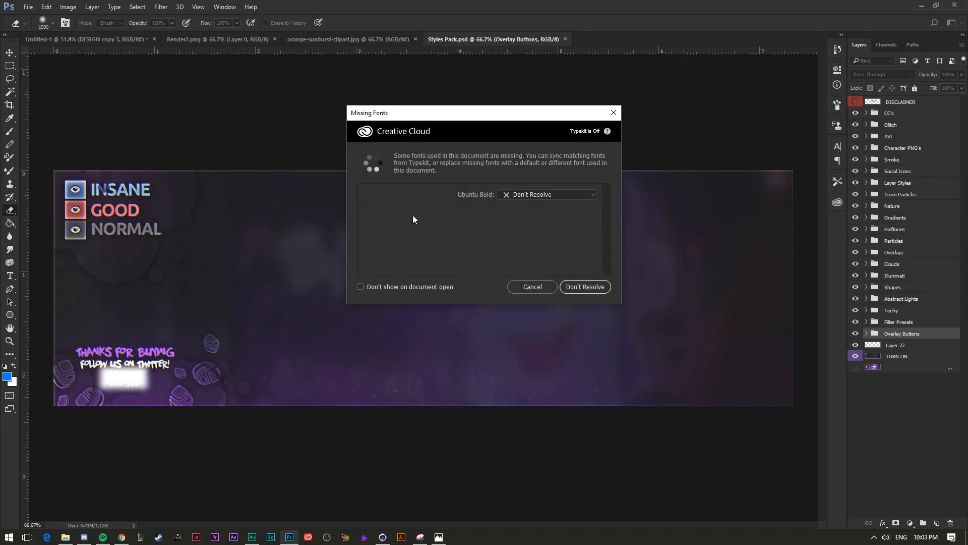
{"action": "left_click", "coordinate": [529, 286]}
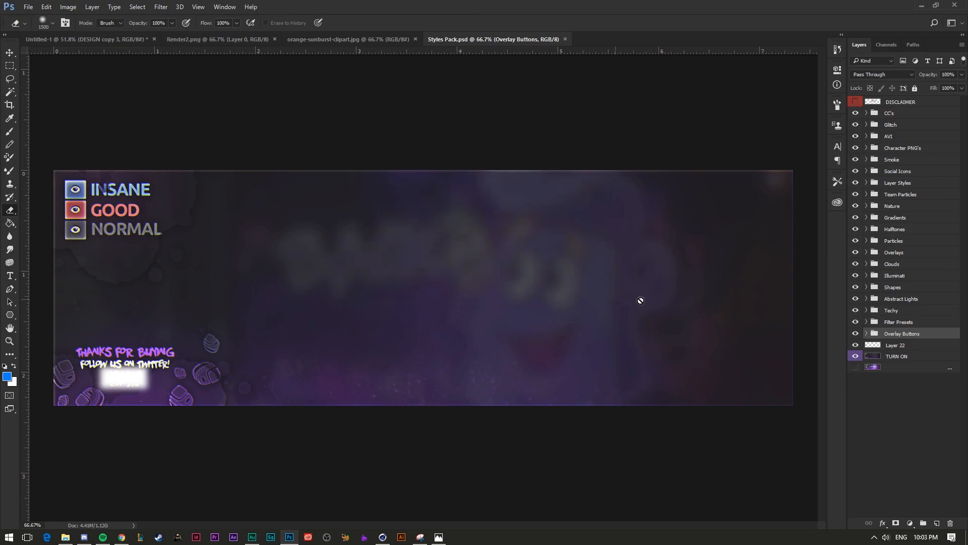
- Preview the layers in the Gradients group, show Gradients2, and copy it into the banner document above the faded DESIGN copy
{"action": "left_click", "coordinate": [867, 217]}
{"action": "left_click", "coordinate": [855, 229]}
{"action": "left_click", "coordinate": [855, 229]}
{"action": "left_click", "coordinate": [856, 240]}
{"action": "left_click", "coordinate": [907, 240]}
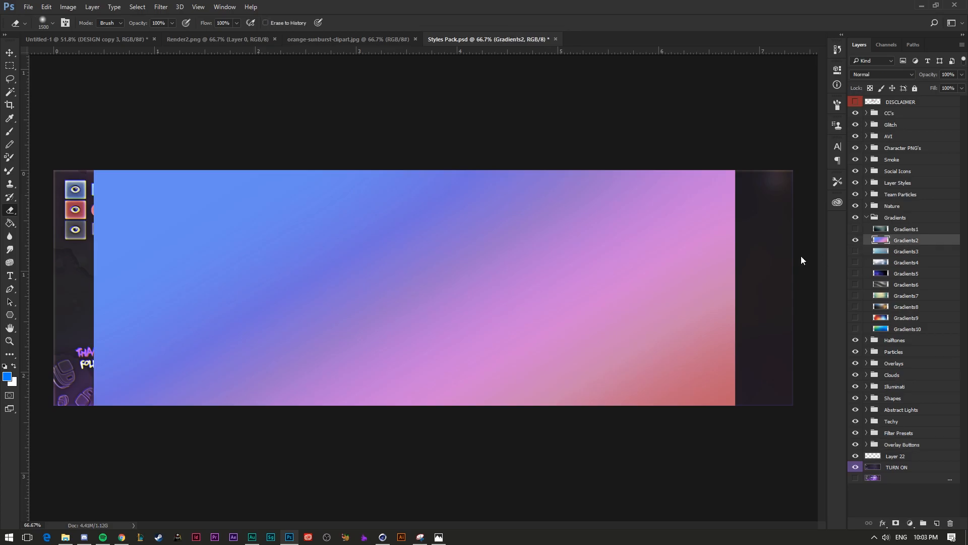
{"action": "key", "text": "v"}
{"action": "mouse_move", "coordinate": [223, 107]}
{"action": "left_mouse_down"}
{"action": "mouse_move", "coordinate": [125, 108]}
{"action": "mouse_move", "coordinate": [74, 35]}
{"action": "mouse_move", "coordinate": [558, 386]}
{"action": "mouse_move", "coordinate": [741, 392]}
{"action": "mouse_move", "coordinate": [213, 164]}
{"action": "left_mouse_up"}
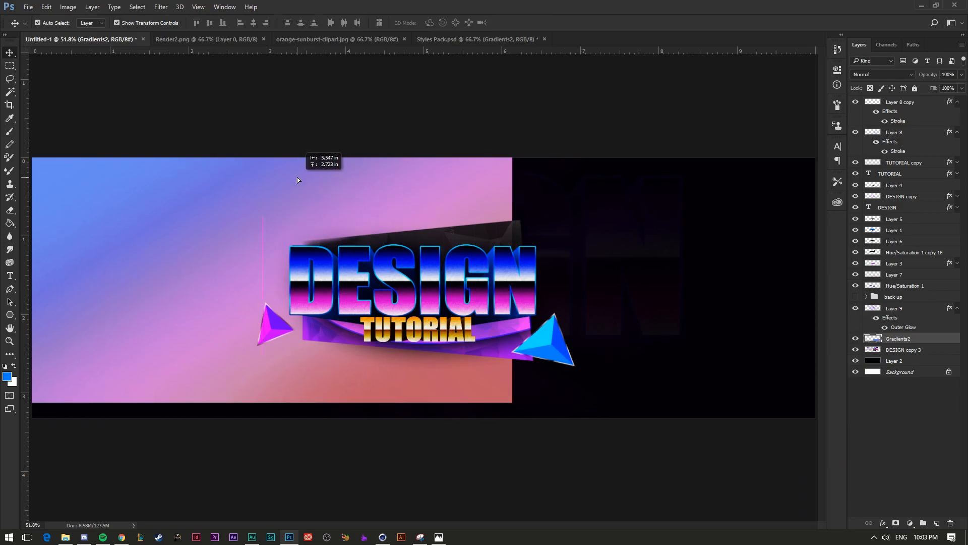
- Enlarge the Gradients2 layer to cover the whole banner and move it beneath the DESIGN copy 3 layer
{"action": "key", "text": "ctrl+t"}
{"action": "left_click_drag", "start_coordinate": [513, 404], "coordinate": [853, 446]}
{"action": "key", "text": "Return"}
{"action": "mouse_move", "coordinate": [904, 331]}
{"action": "left_mouse_down"}
{"action": "mouse_move", "coordinate": [908, 355]}
{"action": "mouse_move", "coordinate": [910, 343]}
{"action": "left_mouse_up"}
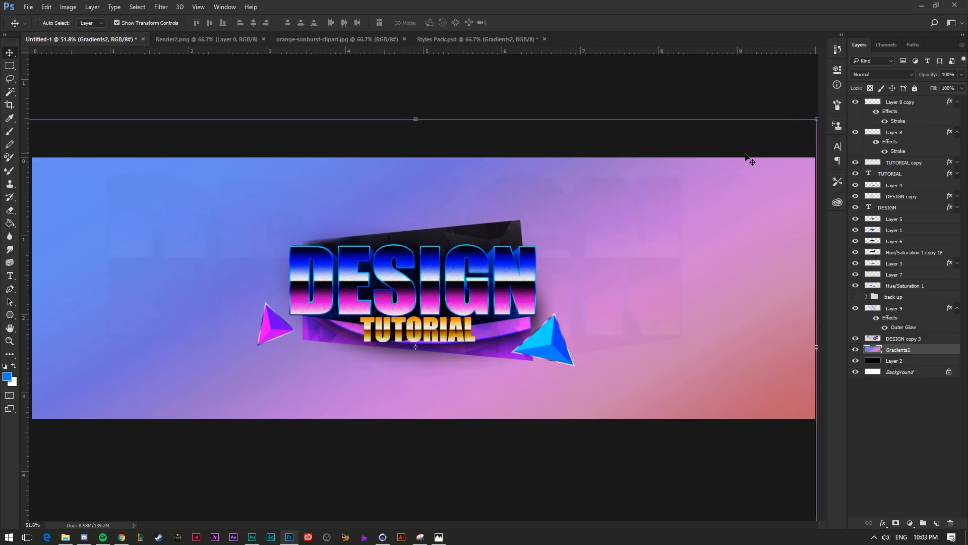
- Try darkening the Gradients2 layer with Hue/Saturation, using hue +32 and lightness about -93
{"action": "key", "text": "ctrl+u"}
{"action": "mouse_move", "coordinate": [646, 131]}
{"action": "left_mouse_down"}
{"action": "mouse_move", "coordinate": [629, 132]}
{"action": "mouse_move", "coordinate": [662, 132]}
{"action": "left_mouse_up"}
{"action": "left_click_drag", "start_coordinate": [635, 177], "coordinate": [601, 179]}
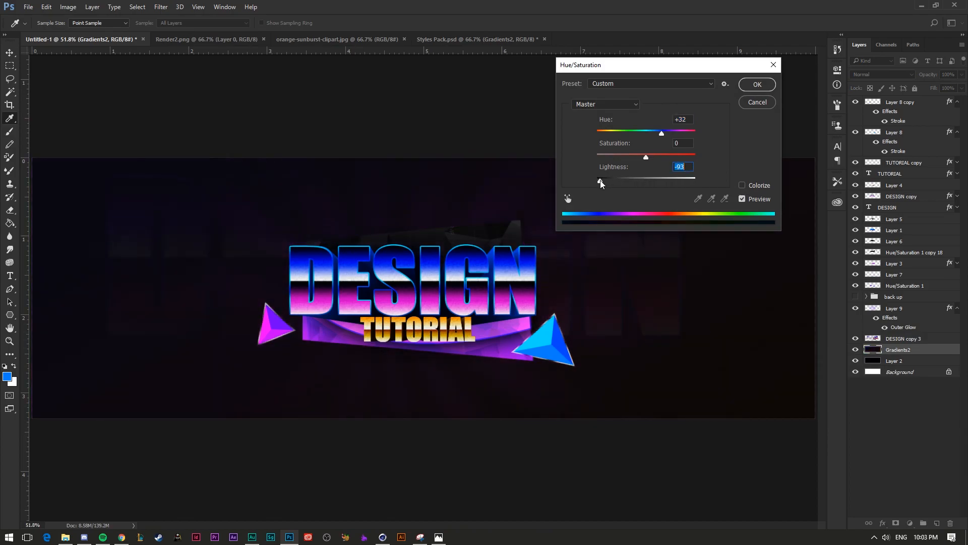
{"action": "left_click", "coordinate": [755, 85]}
{"action": "left_click", "coordinate": [961, 75]}
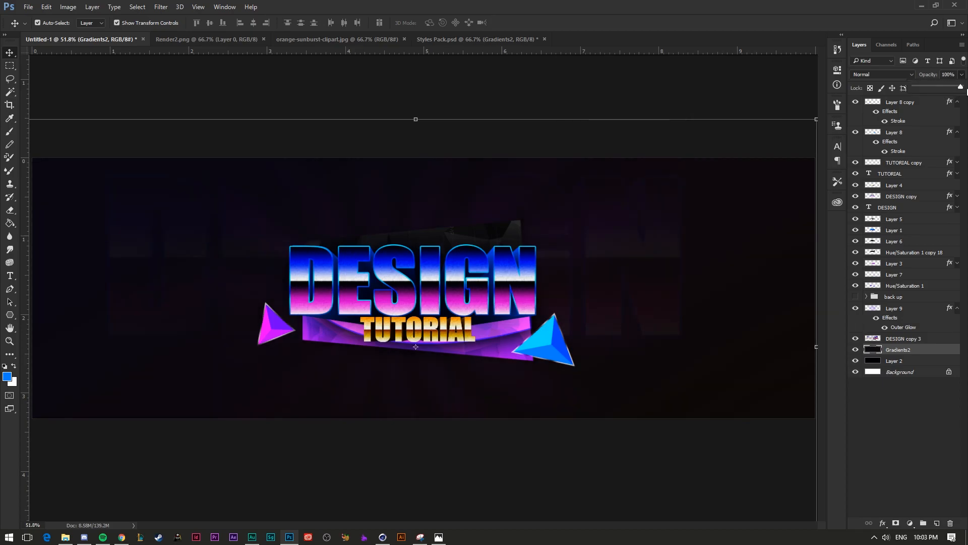
{"action": "key", "text": "ctrl+u"}
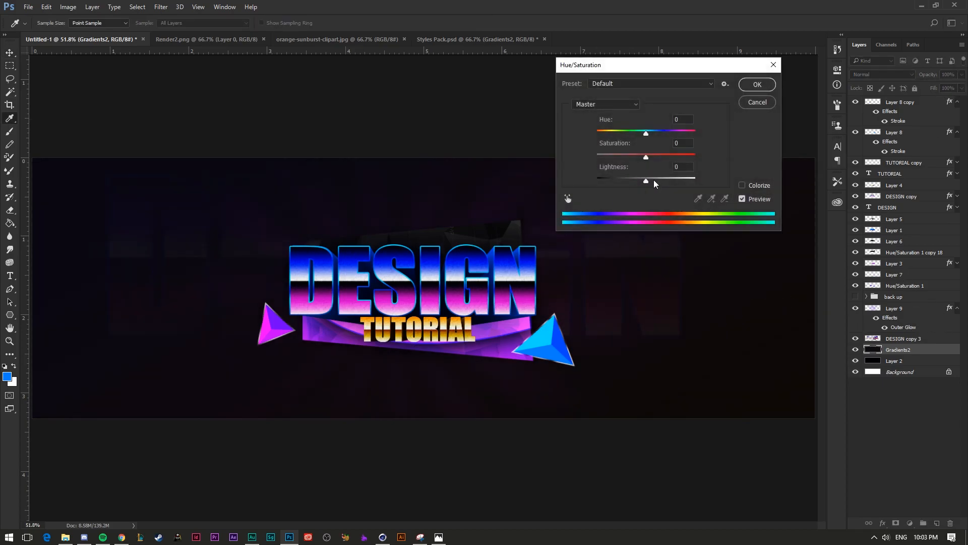
{"action": "left_click", "coordinate": [753, 102]}
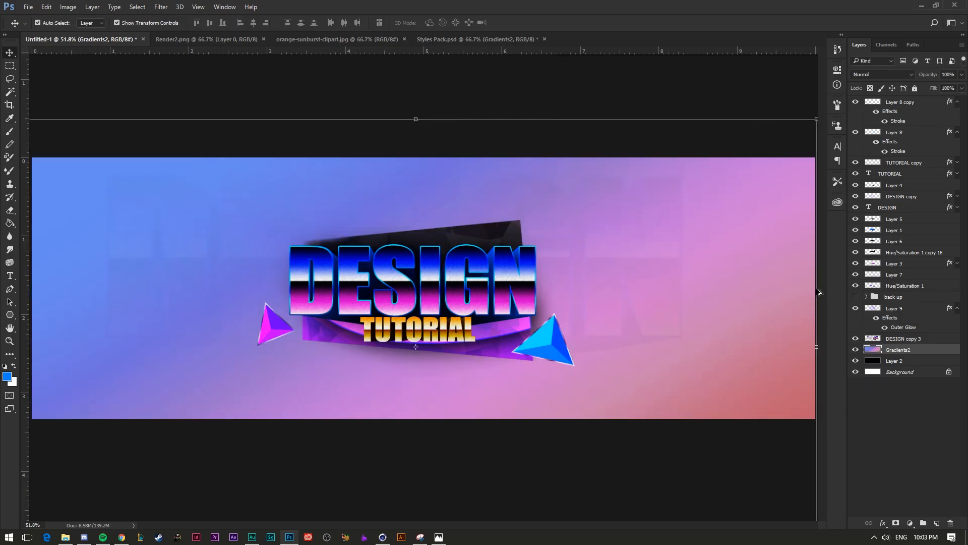
- Set the Gradients2 layer's opacity to 4%
{"action": "left_click", "coordinate": [962, 74]}
{"action": "left_click_drag", "start_coordinate": [961, 86], "coordinate": [920, 87]}
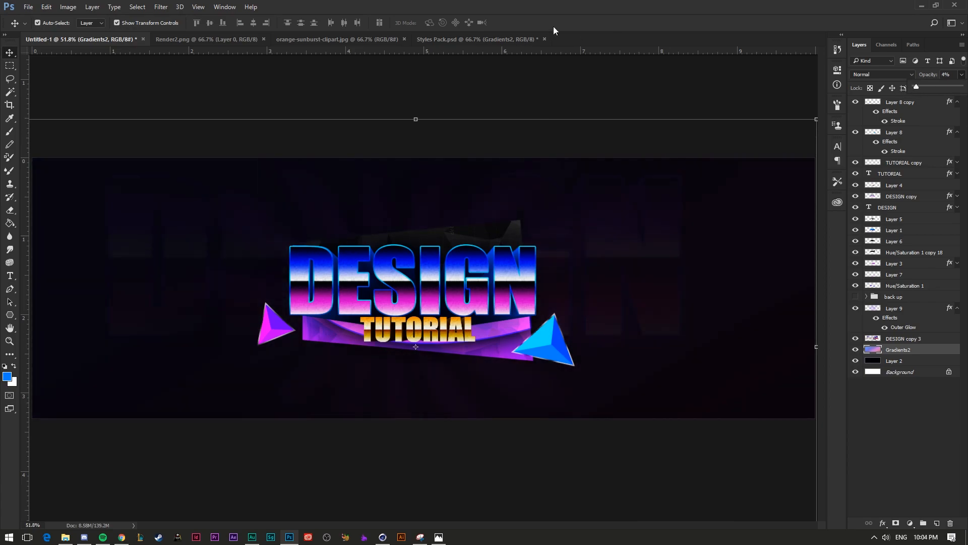
- Hide Gradients2 in Styles Pack.psd and collapse its Gradients group
{"action": "left_click", "coordinate": [224, 38]}
{"action": "left_click", "coordinate": [470, 40]}
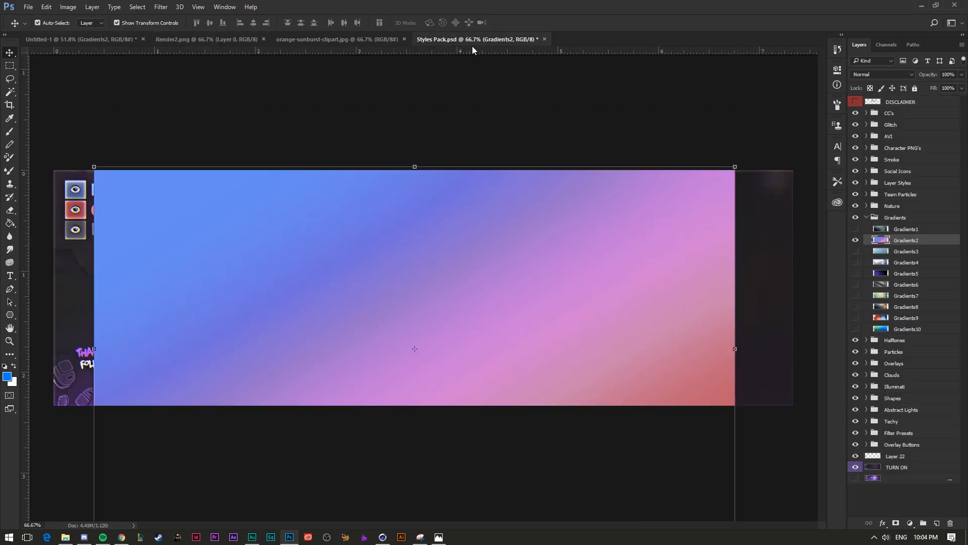
{"action": "left_click", "coordinate": [855, 240]}
{"action": "left_click", "coordinate": [880, 218]}
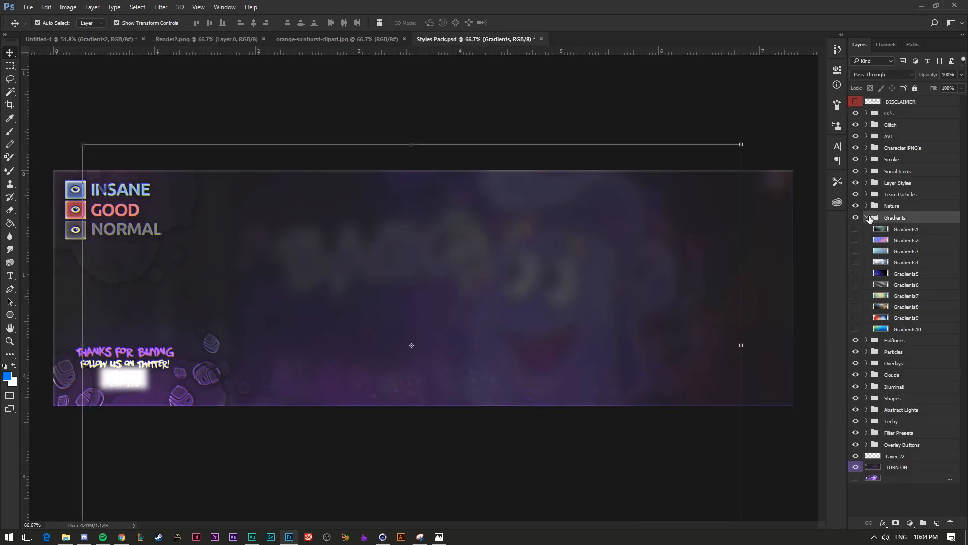
{"action": "left_click", "coordinate": [867, 218]}
- Preview Halftones1 and Halftones2 in the Halftones group and copy Halftones1 into the banner's lower-right corner
{"action": "left_click", "coordinate": [878, 229]}
{"action": "left_click", "coordinate": [867, 229]}
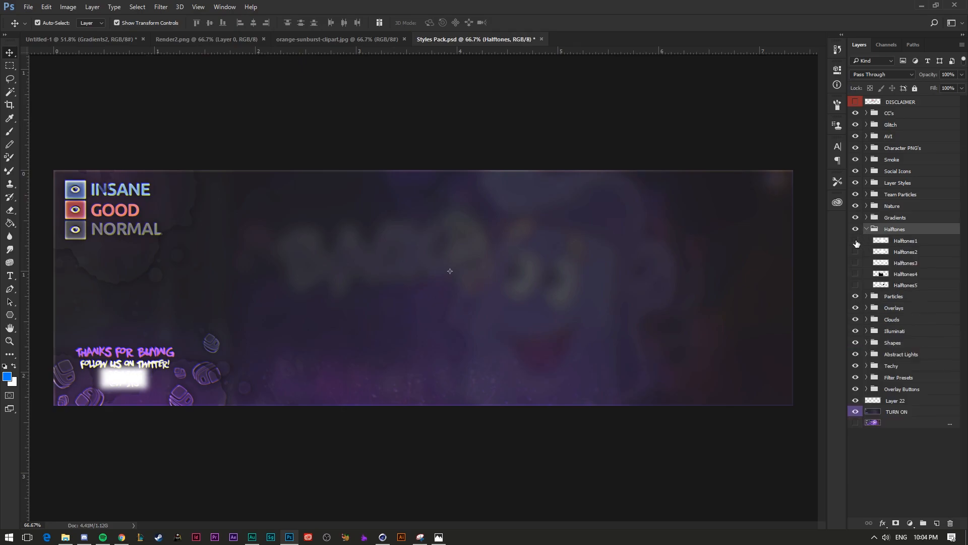
{"action": "left_click", "coordinate": [855, 241]}
{"action": "left_click", "coordinate": [855, 240]}
{"action": "left_click", "coordinate": [856, 252]}
{"action": "left_click", "coordinate": [856, 252]}
{"action": "left_click", "coordinate": [856, 240]}
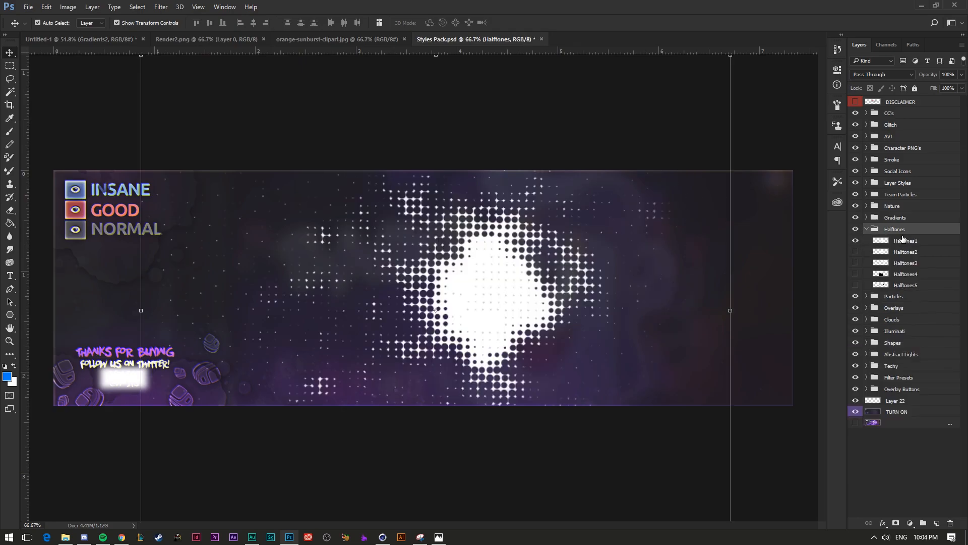
{"action": "left_click", "coordinate": [903, 241]}
{"action": "left_click_drag", "start_coordinate": [502, 270], "coordinate": [804, 386]}
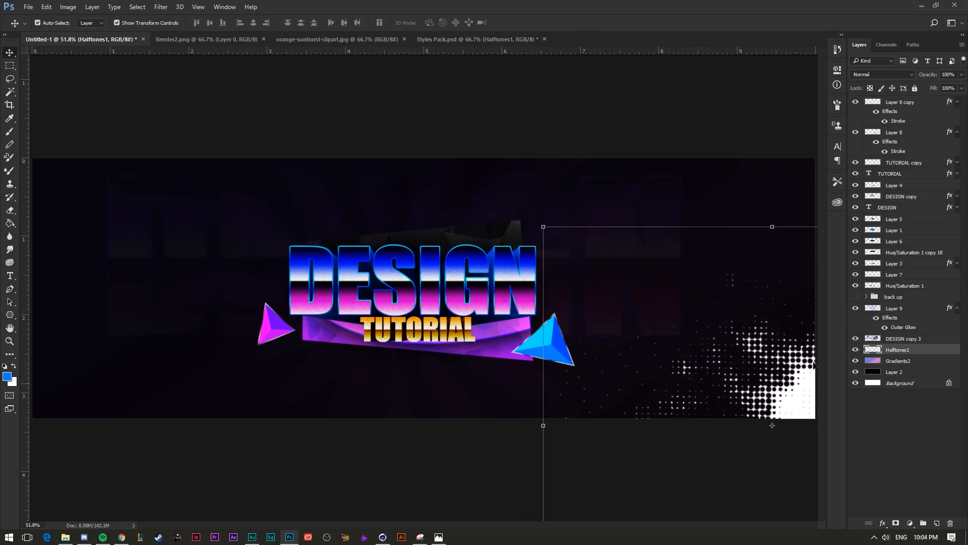
- Try the Halftones1 layer at 2% opacity in the banner and delete it
{"action": "left_click", "coordinate": [961, 74]}
{"action": "left_click_drag", "start_coordinate": [937, 89], "coordinate": [916, 88]}
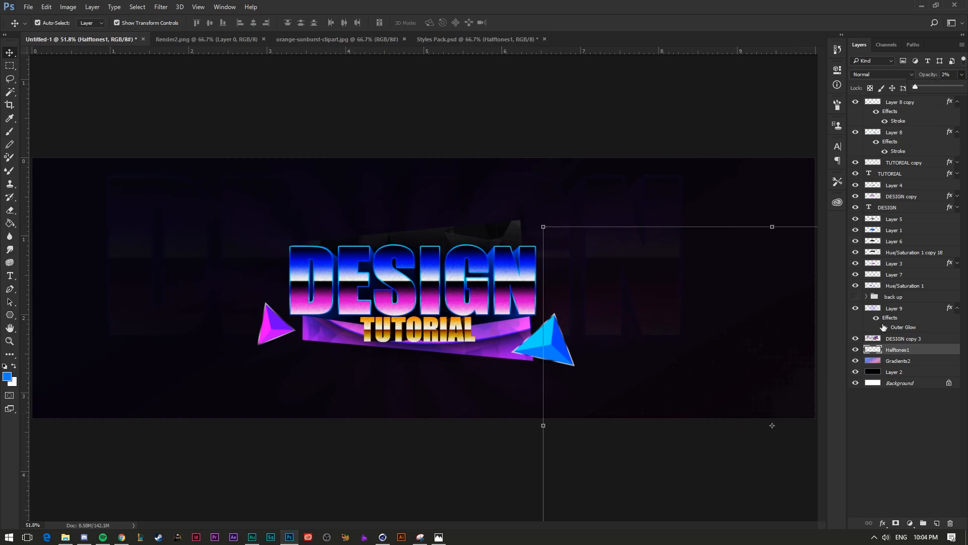
{"action": "key", "text": "Delete"}
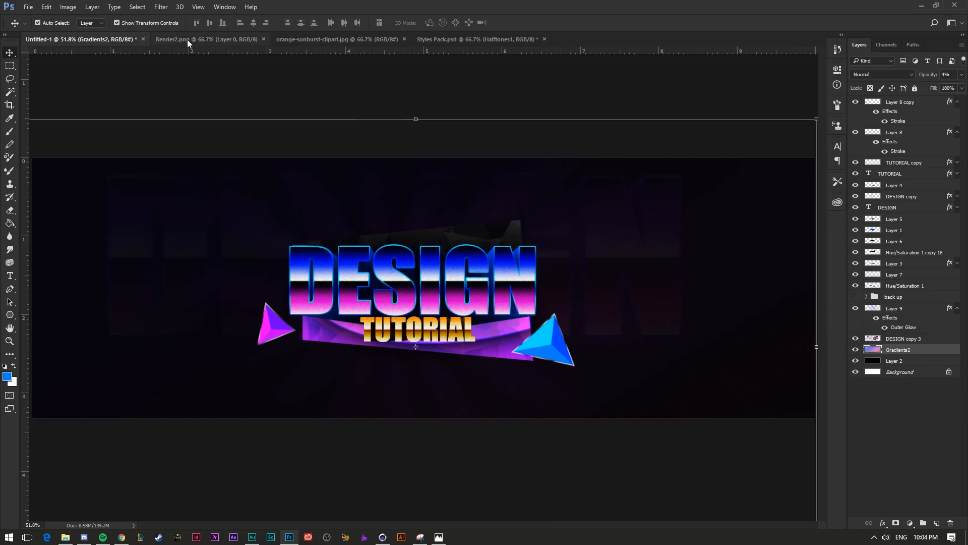
{"action": "left_click", "coordinate": [186, 40]}
{"action": "left_click", "coordinate": [93, 40]}
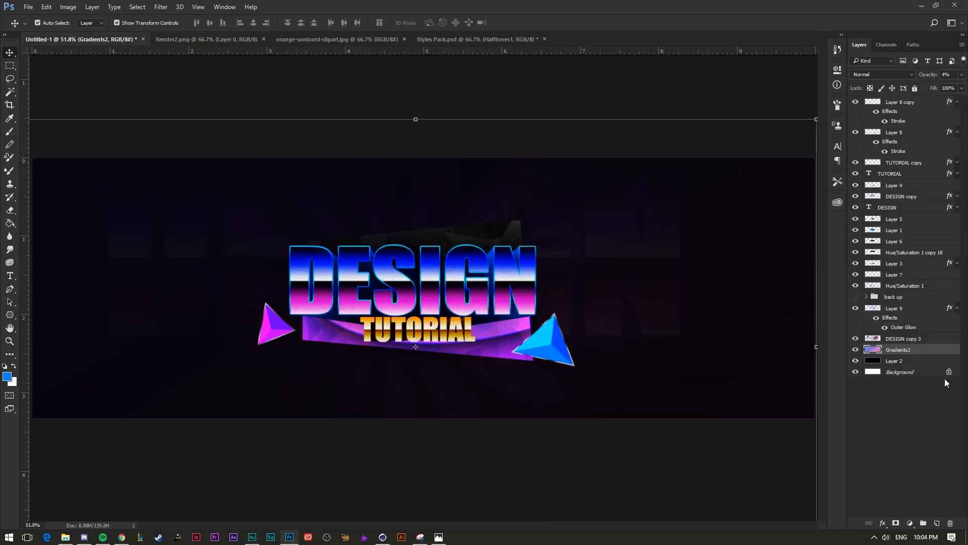
- Set the opacity of the sunburst layer, Layer 9, to 15% and deselect all layers
{"action": "left_click", "coordinate": [908, 338]}
{"action": "left_click", "coordinate": [903, 308]}
{"action": "left_click", "coordinate": [962, 74]}
{"action": "left_click_drag", "start_coordinate": [924, 89], "coordinate": [922, 89]}
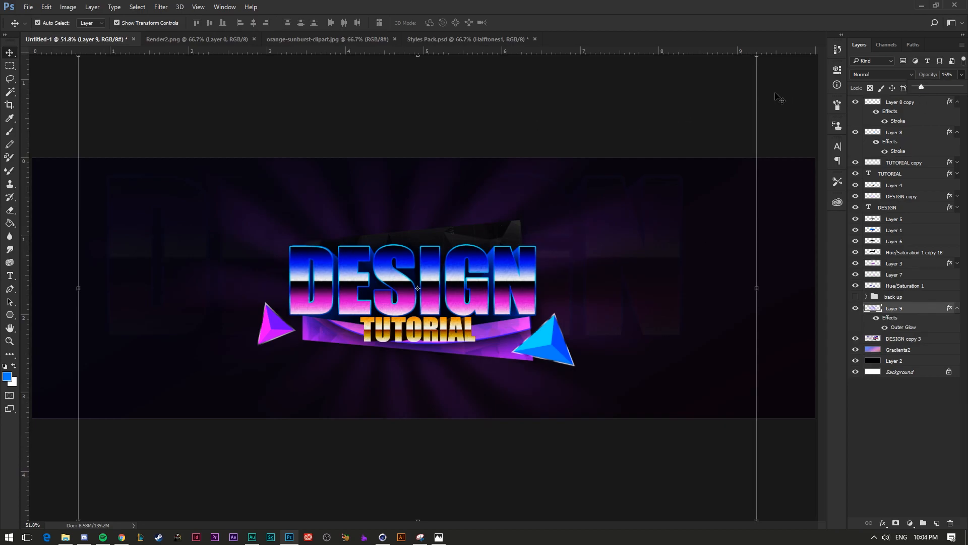
{"action": "left_click", "coordinate": [924, 383]}
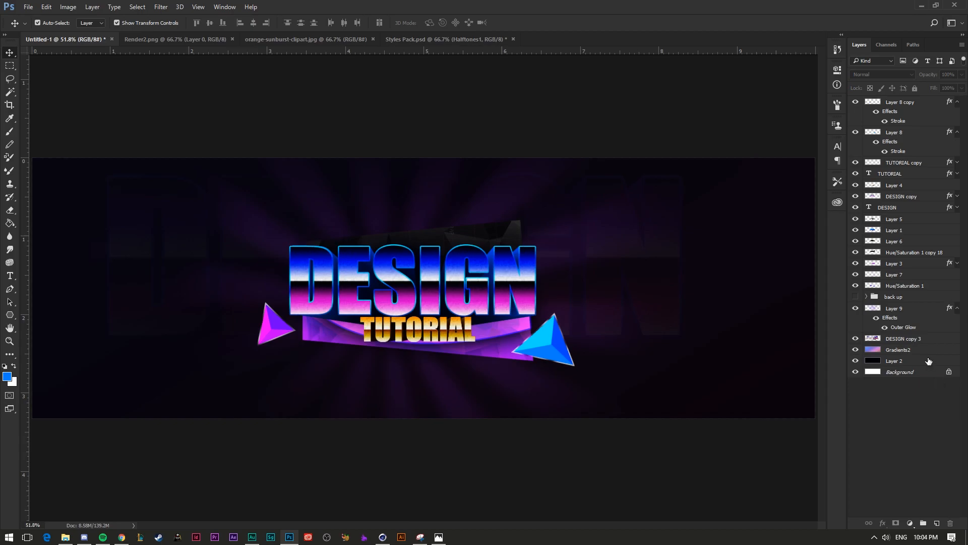
- Add a new empty layer and move it to the top of the layer stack
{"action": "left_click", "coordinate": [929, 361]}
{"action": "left_click", "coordinate": [937, 523]}
{"action": "left_click_drag", "start_coordinate": [921, 361], "coordinate": [923, 102]}
- Set the Brush tool's size to 2000 px and zoom out until the whole banner fits well inside the canvas area
{"action": "key", "text": "b"}
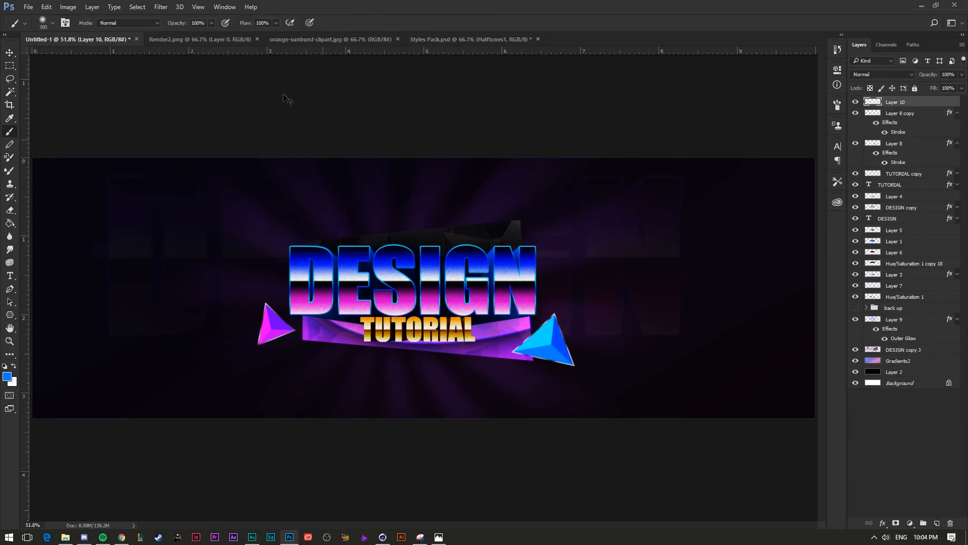
{"action": "left_click", "coordinate": [52, 22]}
{"action": "left_click", "coordinate": [114, 42]}
{"action": "type", "text": "1500"}
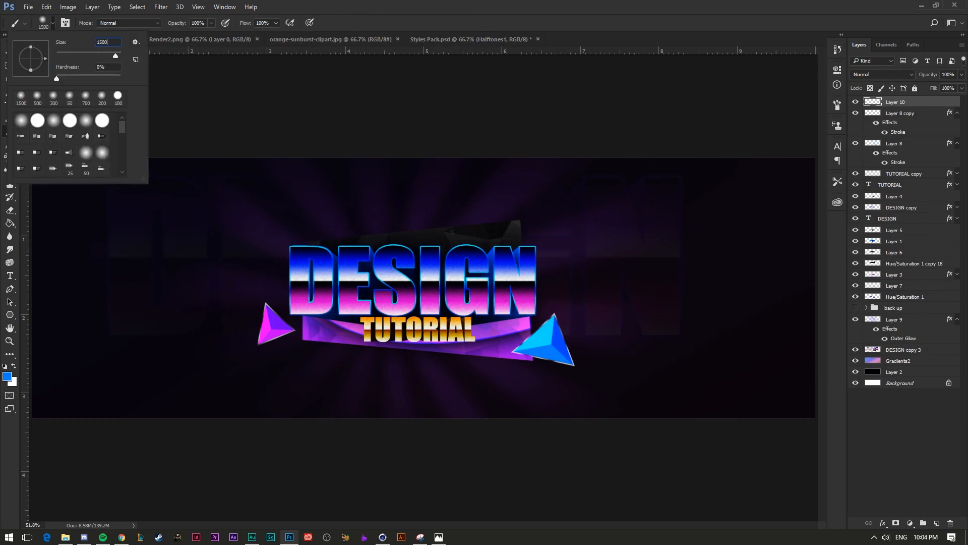
{"action": "key", "text": "Return"}
{"action": "key", "text": "ctrl+minus"}
{"action": "key", "text": "ctrl+minus"}
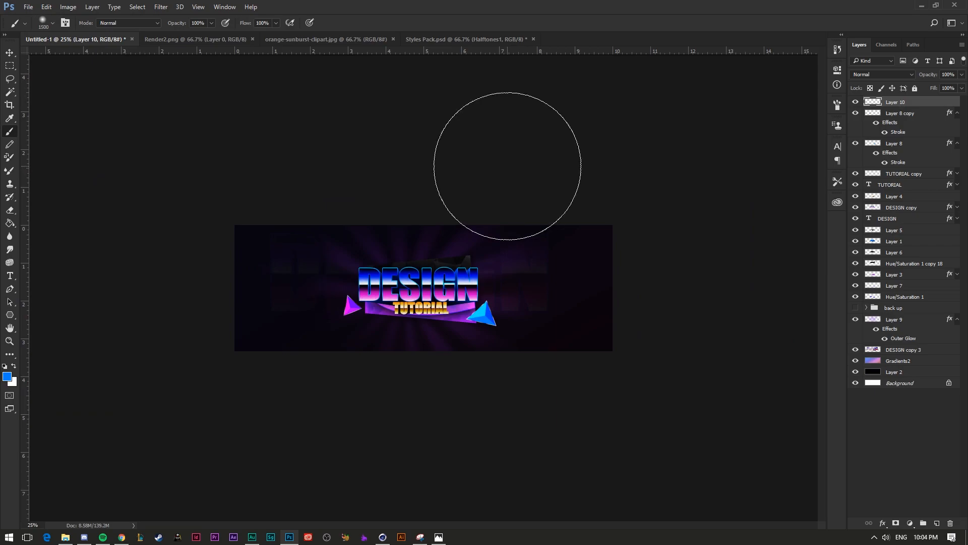
{"action": "left_click", "coordinate": [53, 24]}
{"action": "left_click", "coordinate": [107, 42]}
{"action": "type", "text": "2000"}
{"action": "key", "text": "Return"}
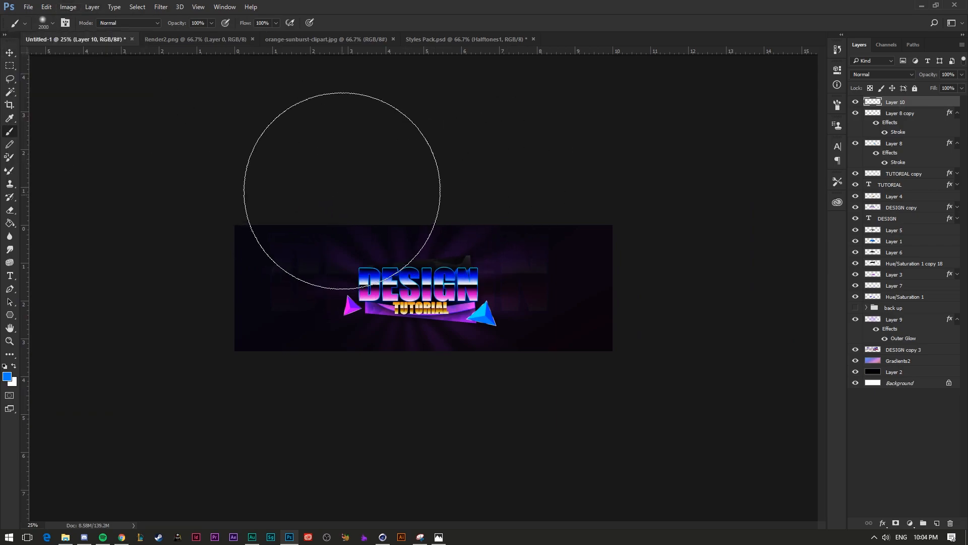
- Dab a soft white glow on the new layer, centred just above the banner's top edge
{"action": "left_click", "coordinate": [14, 366]}
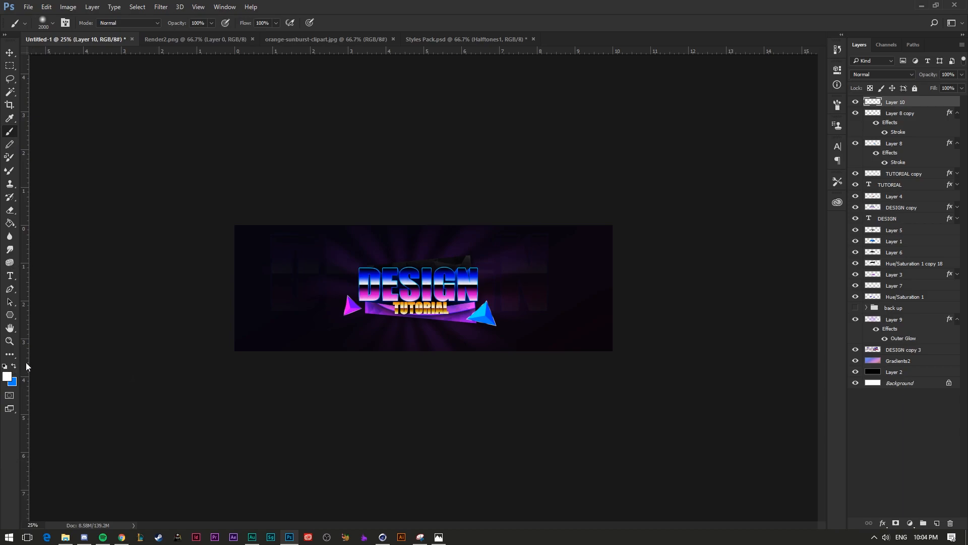
{"action": "left_click", "coordinate": [421, 176]}
{"action": "key", "text": "ctrl+z"}
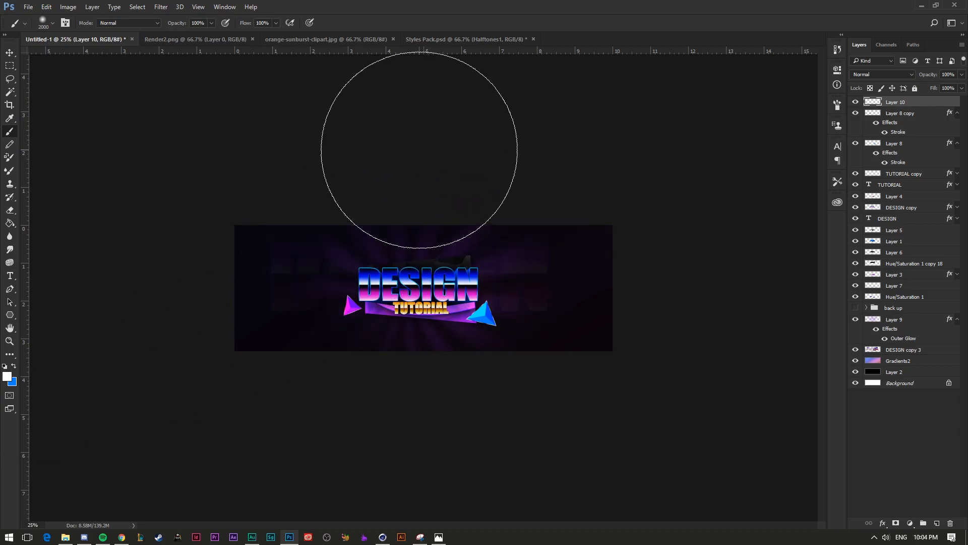
{"action": "left_click", "coordinate": [418, 149]}
{"action": "key", "text": "ctrl+z"}
{"action": "left_click", "coordinate": [422, 159]}
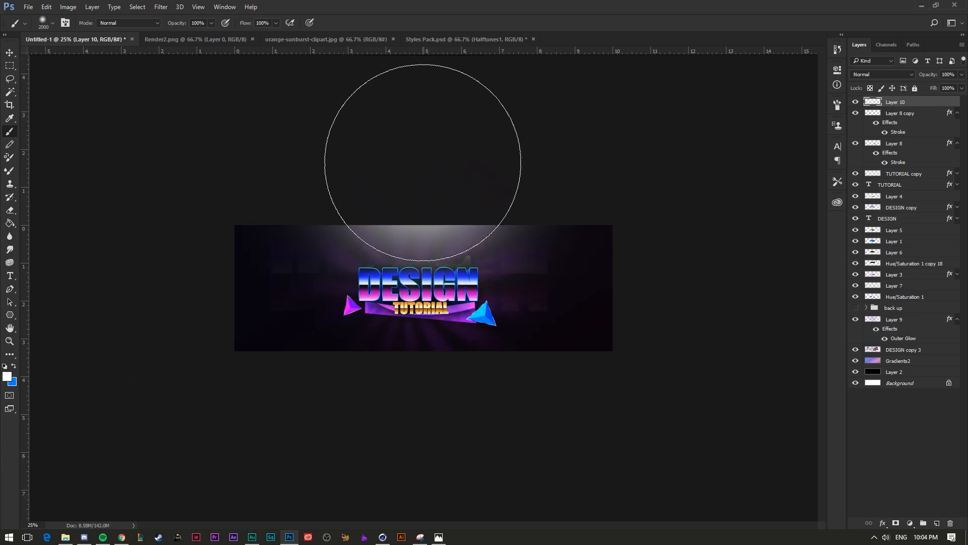
- Add another layer on top and brush a soft near-black shadow from below the banner's bottom edge
{"action": "left_click", "coordinate": [7, 376]}
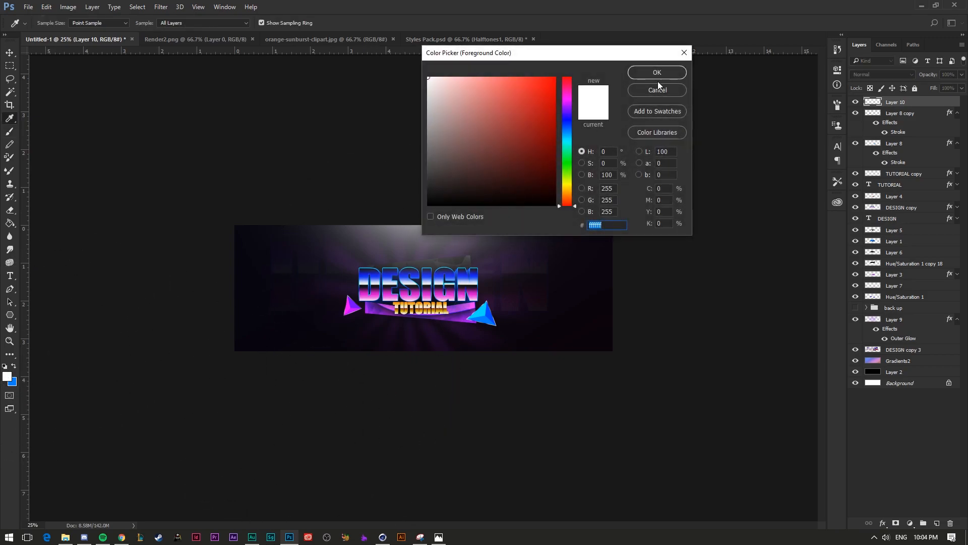
{"action": "type", "text": "000000"}
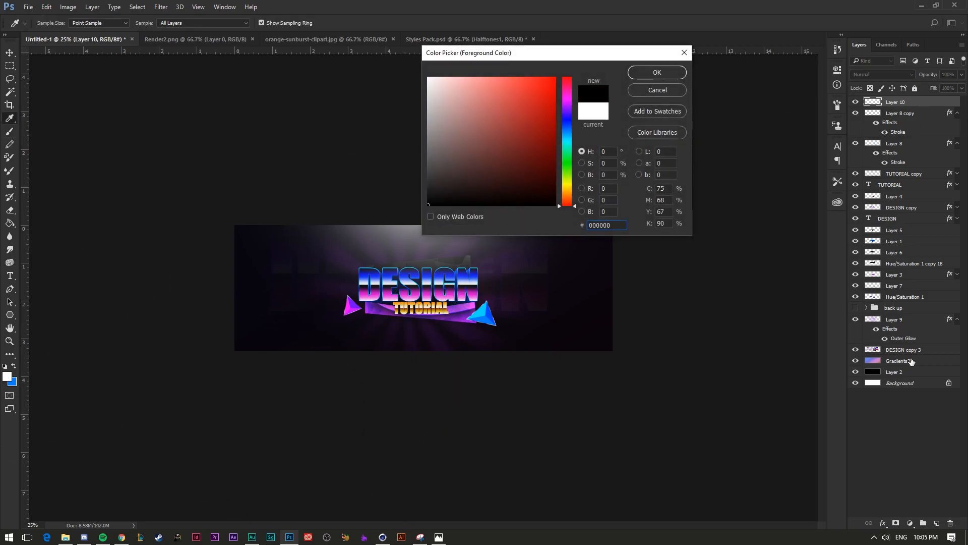
{"action": "left_click", "coordinate": [657, 75]}
{"action": "left_click", "coordinate": [938, 521]}
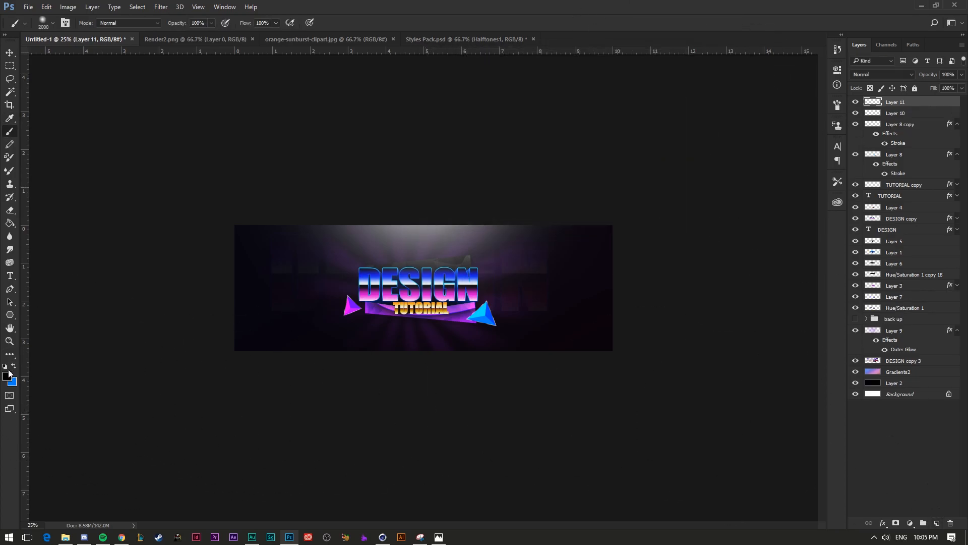
{"action": "left_click", "coordinate": [7, 376]}
{"action": "left_click", "coordinate": [568, 108]}
{"action": "left_click_drag", "start_coordinate": [539, 188], "coordinate": [570, 199]}
{"action": "left_click", "coordinate": [657, 72]}
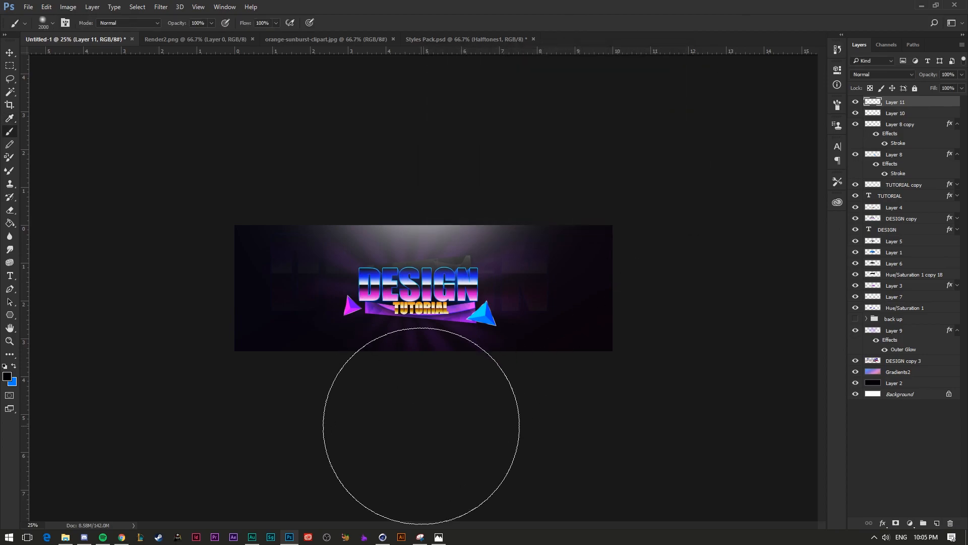
{"action": "key", "text": "ctrl+z"}
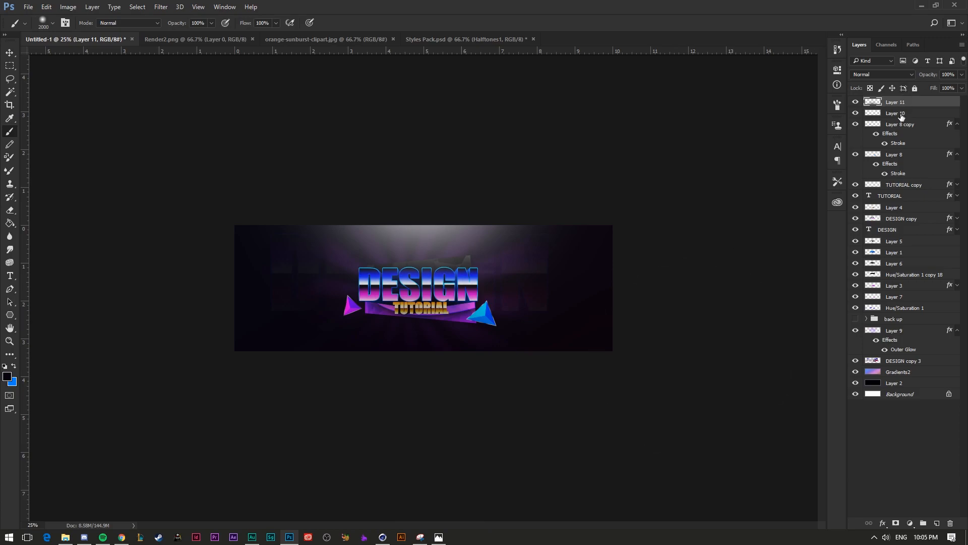
- Lower the white glow layer's opacity to 18%
{"action": "left_click", "coordinate": [901, 114]}
{"action": "left_click", "coordinate": [963, 74]}
{"action": "left_click_drag", "start_coordinate": [940, 86], "coordinate": [930, 86]}
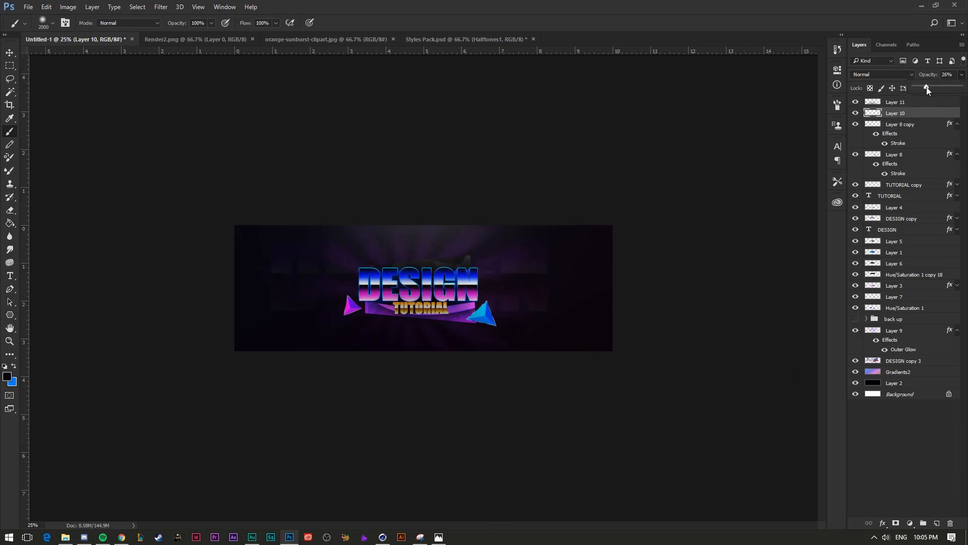
{"action": "left_click_drag", "start_coordinate": [926, 87], "coordinate": [922, 87]}
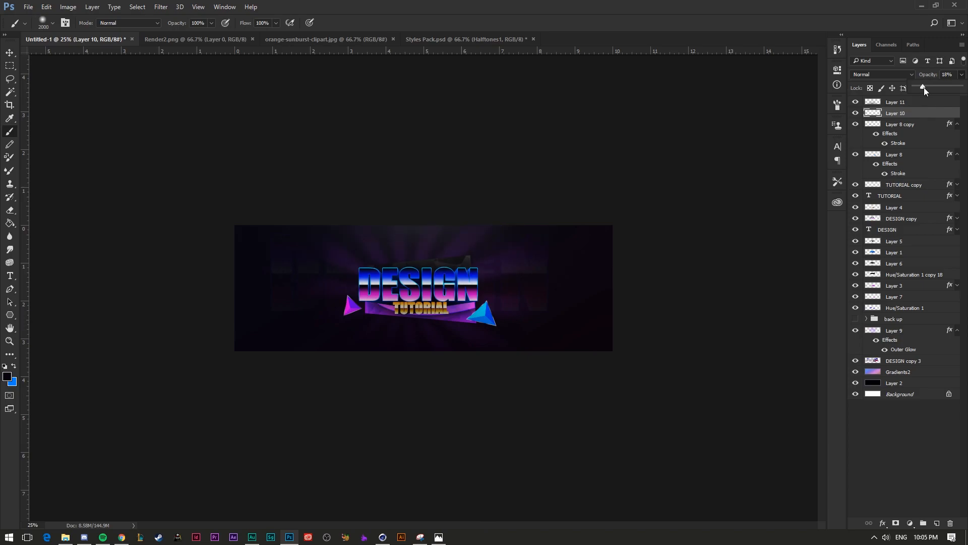
- Lighten the dark shadow layer, Layer 11, slightly with Hue/Saturation and change its blend mode
{"action": "left_click", "coordinate": [903, 102]}
{"action": "left_click", "coordinate": [963, 74]}
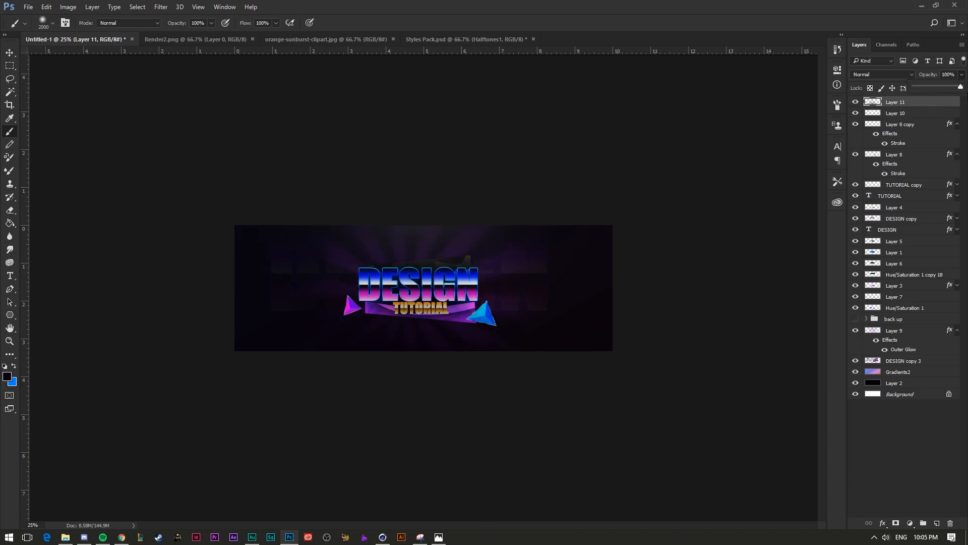
{"action": "left_click", "coordinate": [913, 102]}
{"action": "key", "text": "alt"}
{"action": "key", "text": "ctrl+u"}
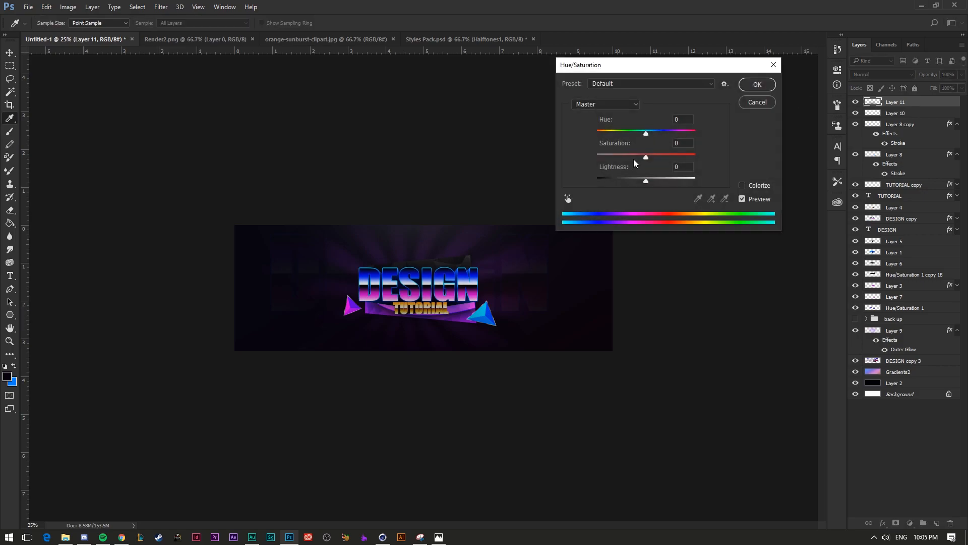
{"action": "mouse_move", "coordinate": [648, 178]}
{"action": "left_mouse_down"}
{"action": "mouse_move", "coordinate": [663, 183]}
{"action": "mouse_move", "coordinate": [651, 182]}
{"action": "left_mouse_up"}
{"action": "left_click", "coordinate": [745, 86]}
{"action": "key", "text": "b"}
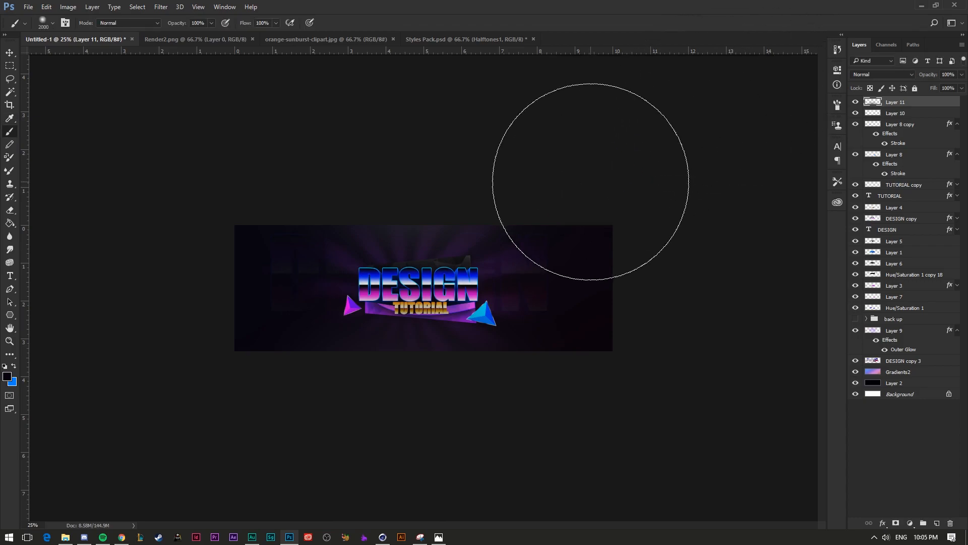
{"action": "left_click", "coordinate": [911, 75]}
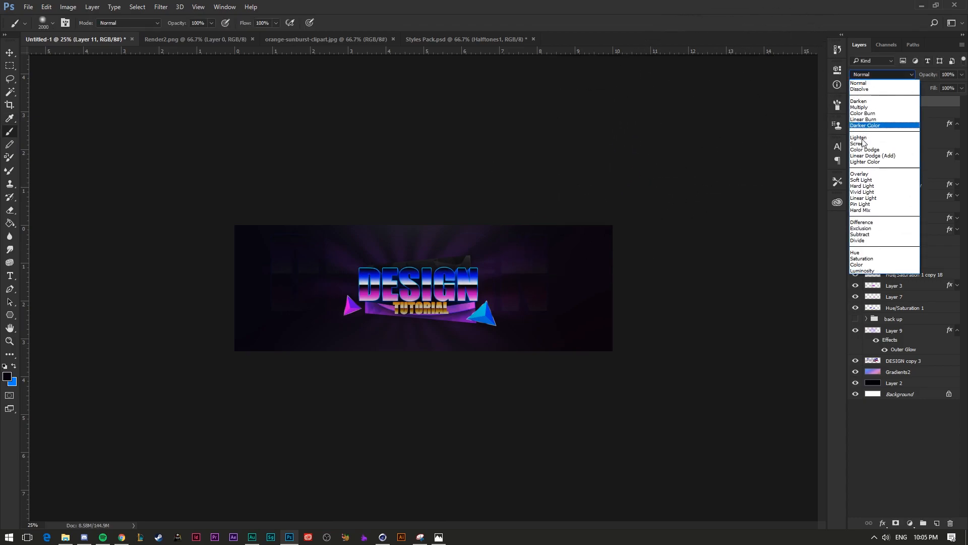
{"action": "left_click", "coordinate": [872, 169]}
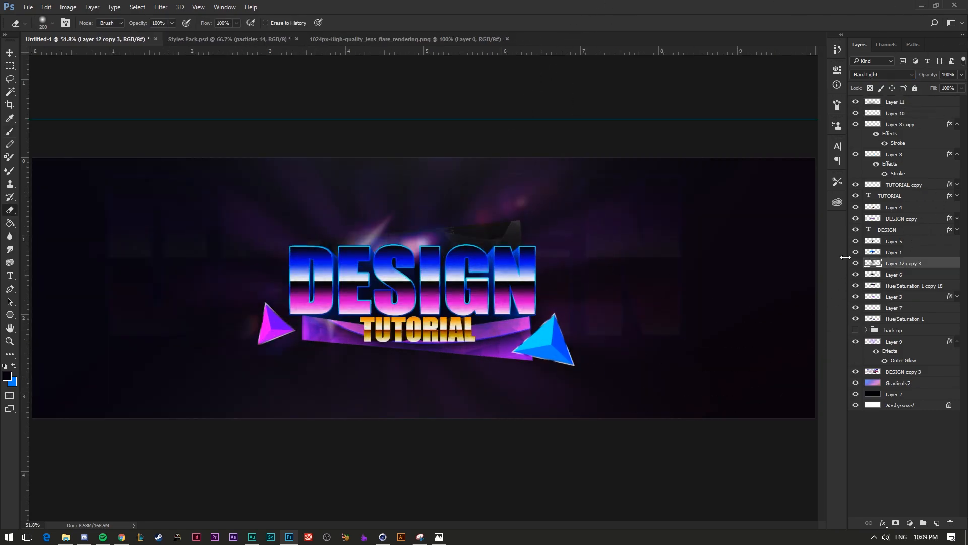
- Compare the banner with and without Layer 12 copy 3, and add a new layer placed directly above TUTORIAL copy
{"action": "left_click", "coordinate": [856, 263]}
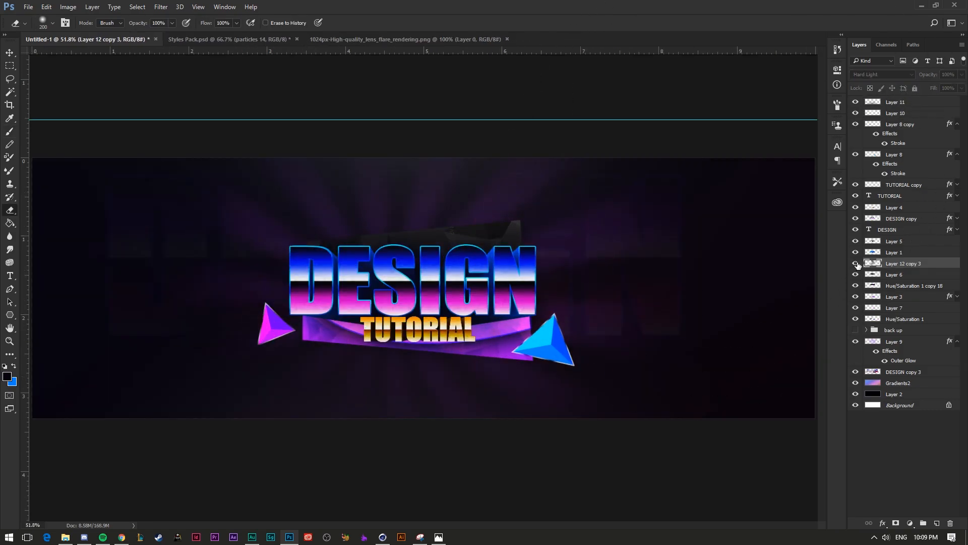
{"action": "left_click", "coordinate": [856, 263]}
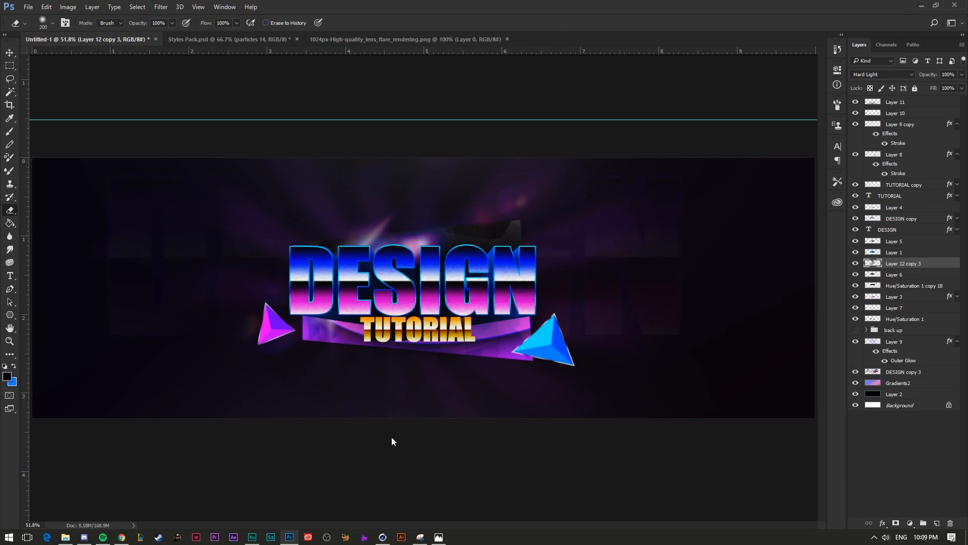
{"action": "left_click", "coordinate": [939, 523]}
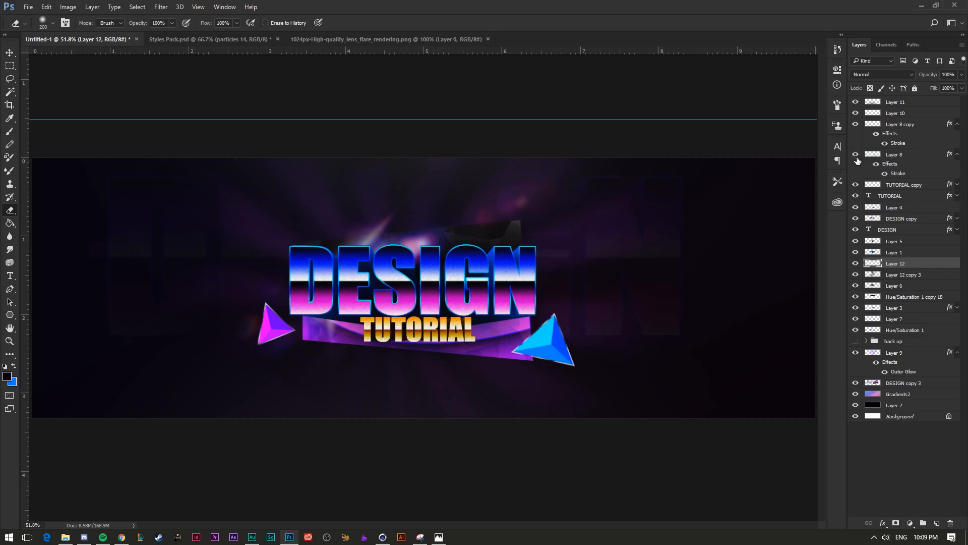
{"action": "left_click_drag", "start_coordinate": [927, 263], "coordinate": [913, 182]}
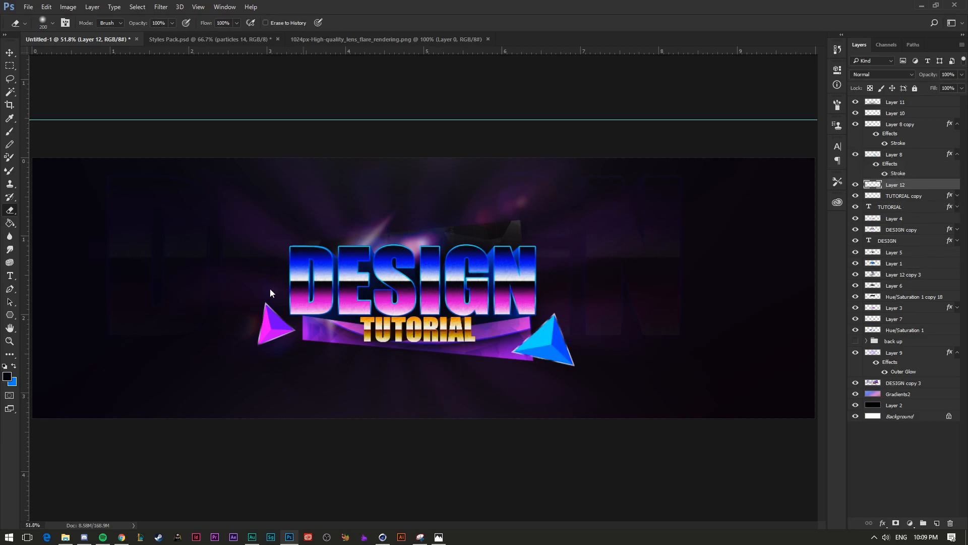
- Set up a soft 300 px brush with a bright cyan foreground colour
{"action": "key", "text": "b"}
{"action": "left_click", "coordinate": [53, 23]}
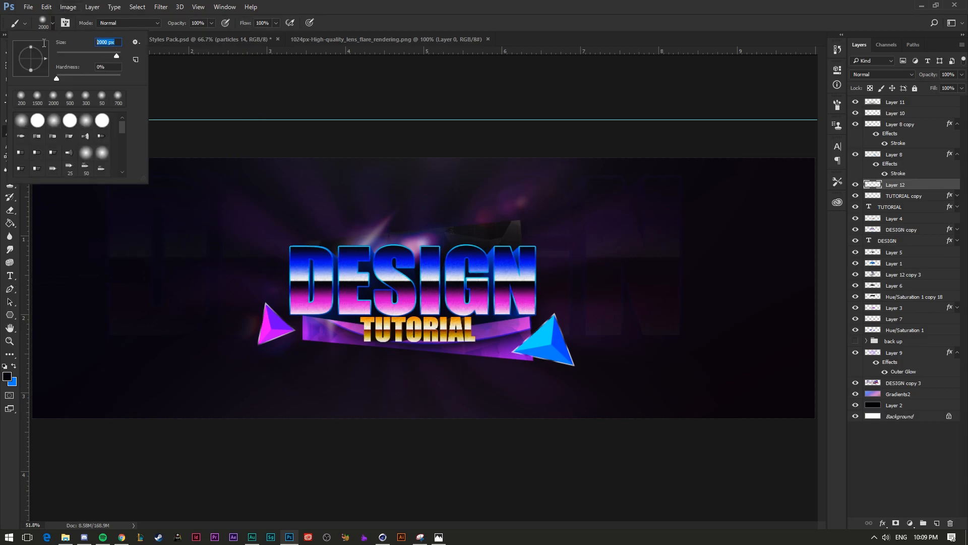
{"action": "type", "text": "300"}
{"action": "key", "text": "Return"}
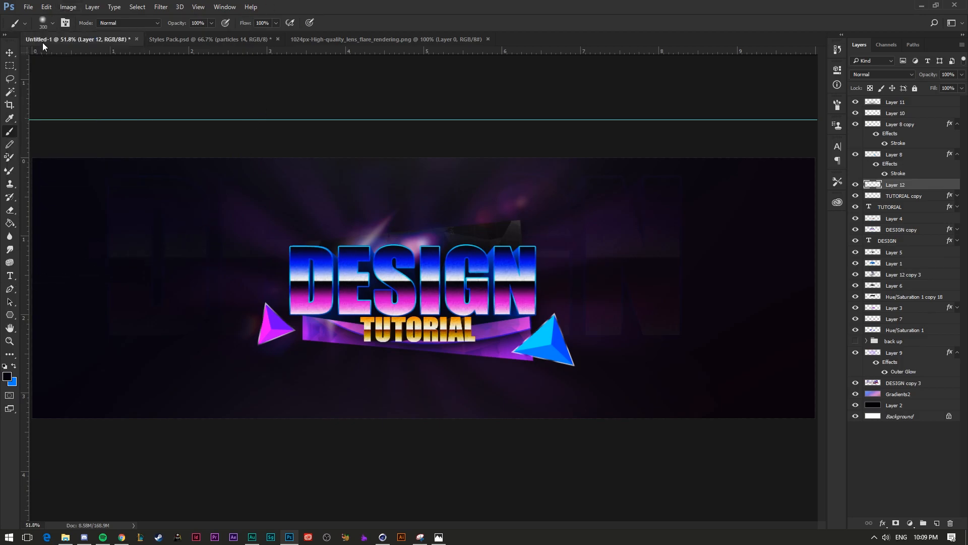
{"action": "left_click", "coordinate": [6, 377]}
{"action": "key", "text": "Escape"}
{"action": "left_click", "coordinate": [13, 367]}
{"action": "left_click", "coordinate": [6, 376]}
{"action": "left_click_drag", "start_coordinate": [575, 132], "coordinate": [574, 139]}
{"action": "left_click", "coordinate": [644, 75]}
- Dab a soft 400 px cyan glow over the blue triangle and lower Layer 12's opacity to 28%
{"action": "left_click", "coordinate": [52, 23]}
{"action": "type", "text": "400"}
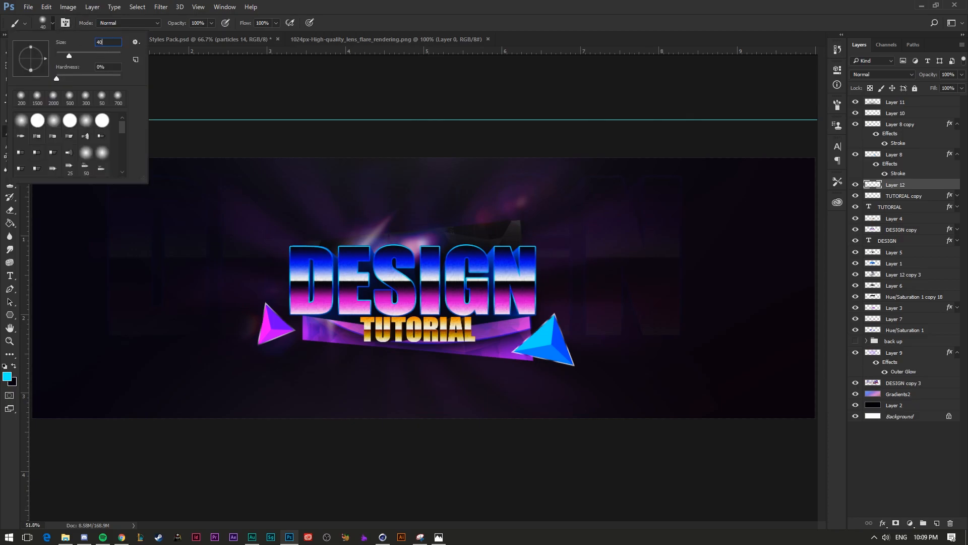
{"action": "key", "text": "Return"}
{"action": "left_click", "coordinate": [544, 343]}
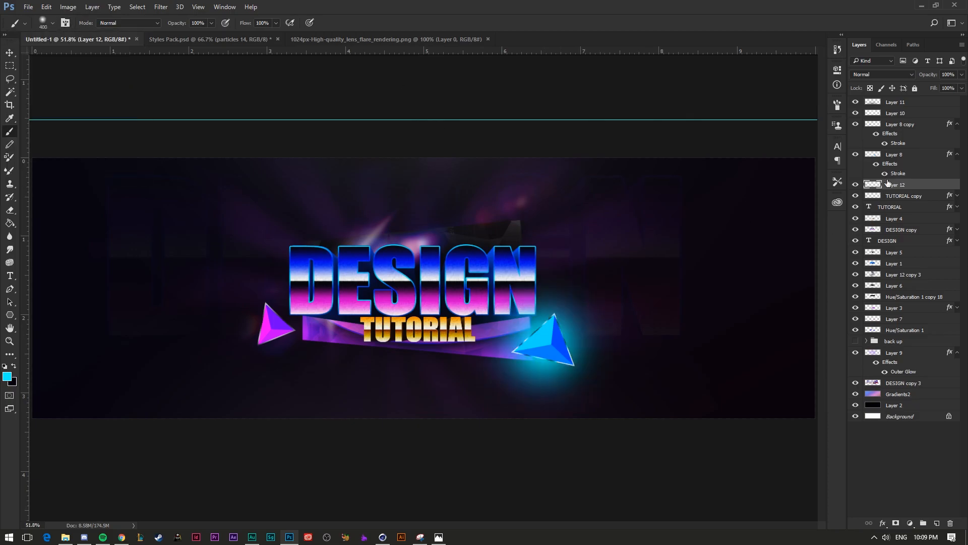
{"action": "left_click", "coordinate": [962, 74]}
{"action": "left_click_drag", "start_coordinate": [961, 85], "coordinate": [927, 85]}
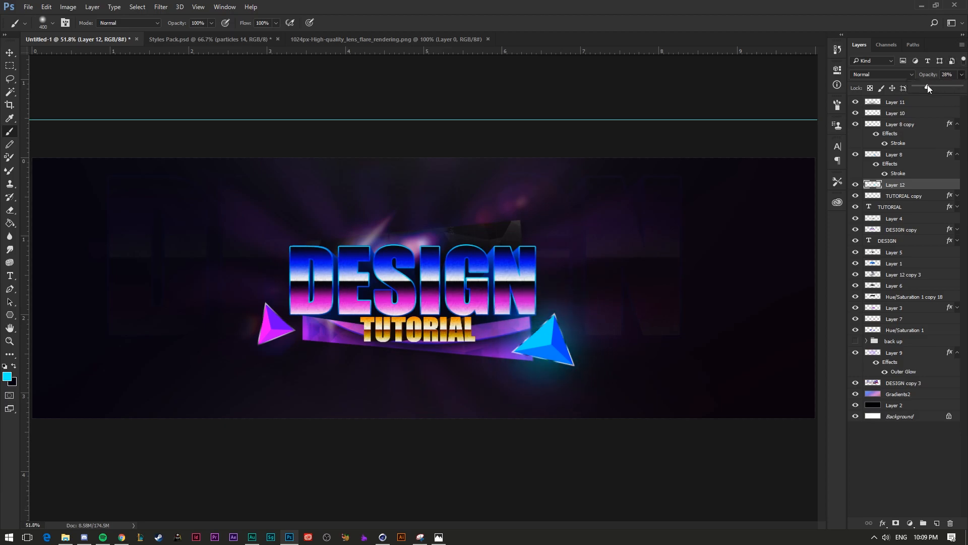
- Switch the foreground colour to bright magenta and dab a matching glow over the magenta triangle on Layer 12
{"action": "left_click", "coordinate": [11, 373]}
{"action": "left_click_drag", "start_coordinate": [561, 125], "coordinate": [564, 101]}
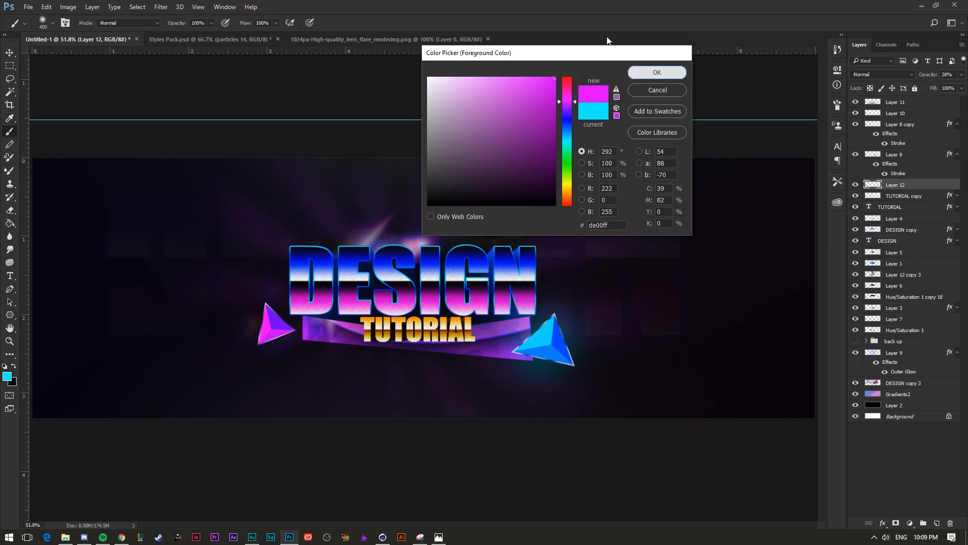
{"action": "left_click", "coordinate": [657, 72]}
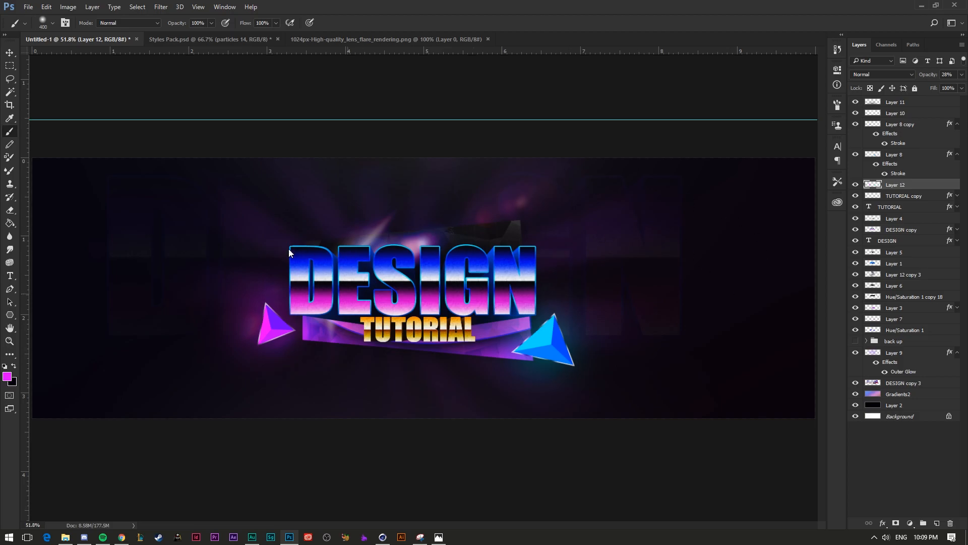
- Set the foreground colour to blue 0066ff and add a new layer directly above Layer 12 copy 3
{"action": "left_click", "coordinate": [8, 377]}
{"action": "left_click", "coordinate": [568, 129]}
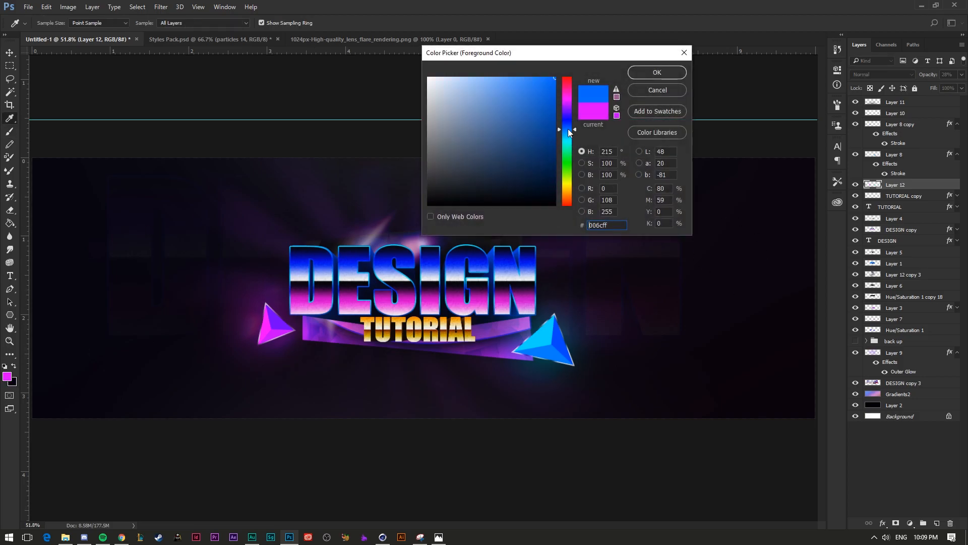
{"action": "left_click", "coordinate": [657, 73]}
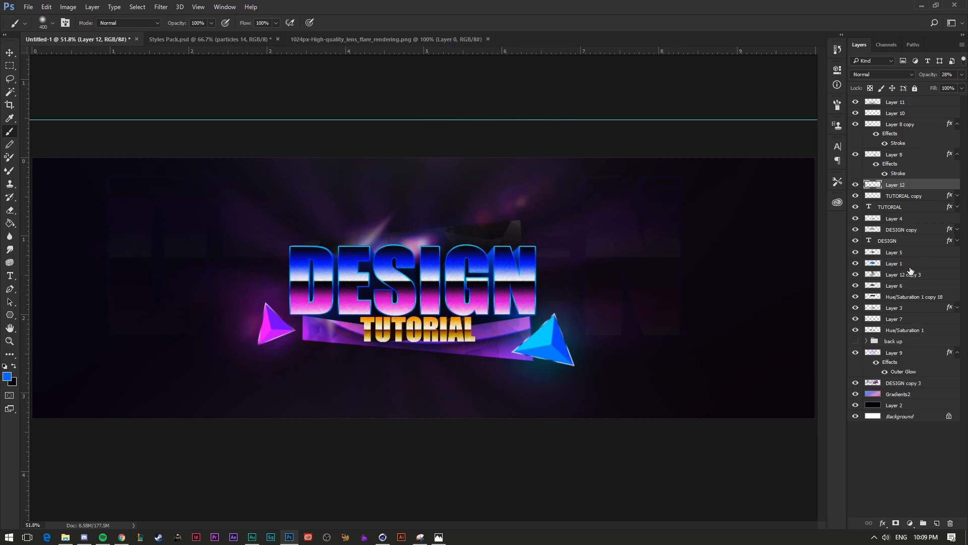
{"action": "left_click", "coordinate": [911, 274]}
{"action": "left_click", "coordinate": [937, 523]}
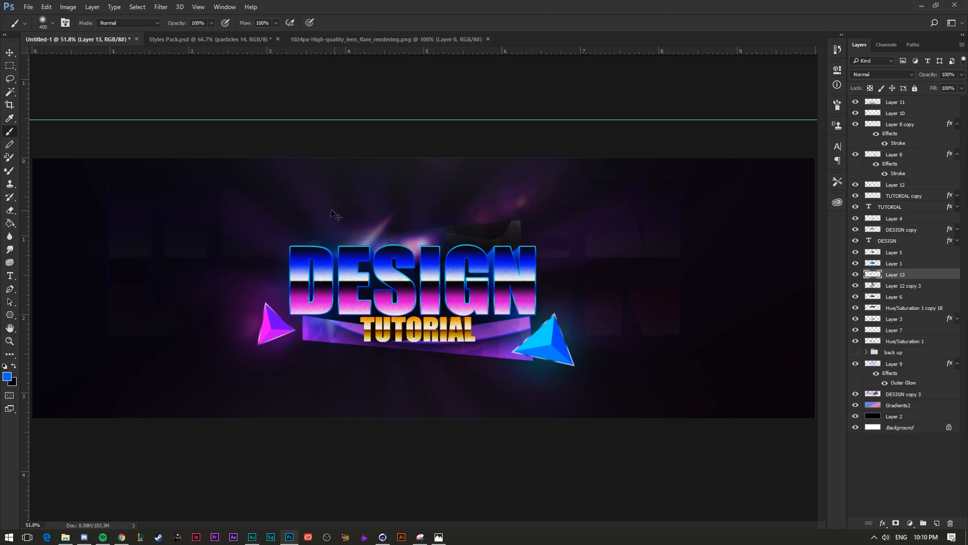
- Set the brush size to 200 px and brush soft blue behind the D and E of DESIGN on the new layer
{"action": "left_click", "coordinate": [53, 24]}
{"action": "left_click_drag", "start_coordinate": [113, 43], "coordinate": [60, 53]}
{"action": "type", "text": "200"}
{"action": "key", "text": "Return"}
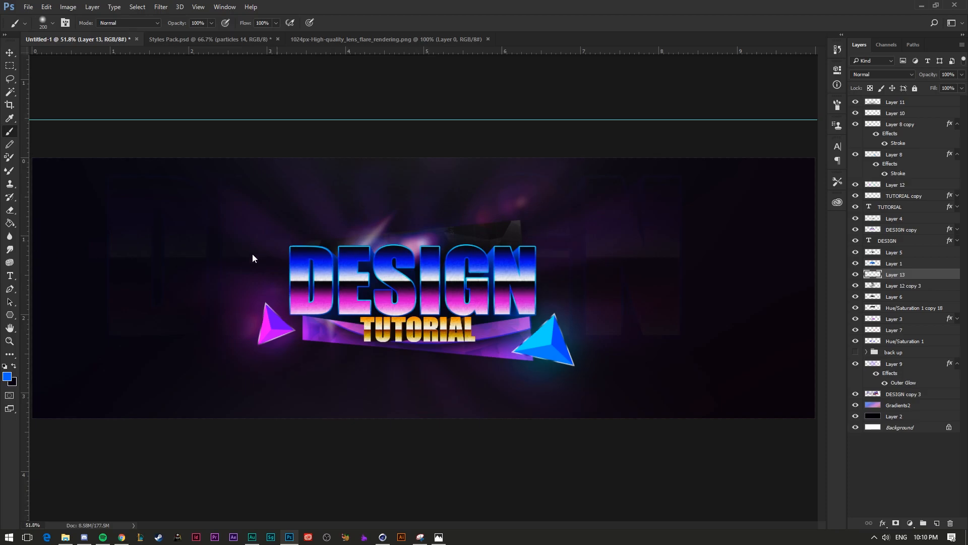
{"action": "left_click_drag", "start_coordinate": [319, 270], "coordinate": [372, 297]}
- Change the brush's foreground colour to bright magenta for the glow layer behind the DESIGN text
{"action": "left_click", "coordinate": [7, 376]}
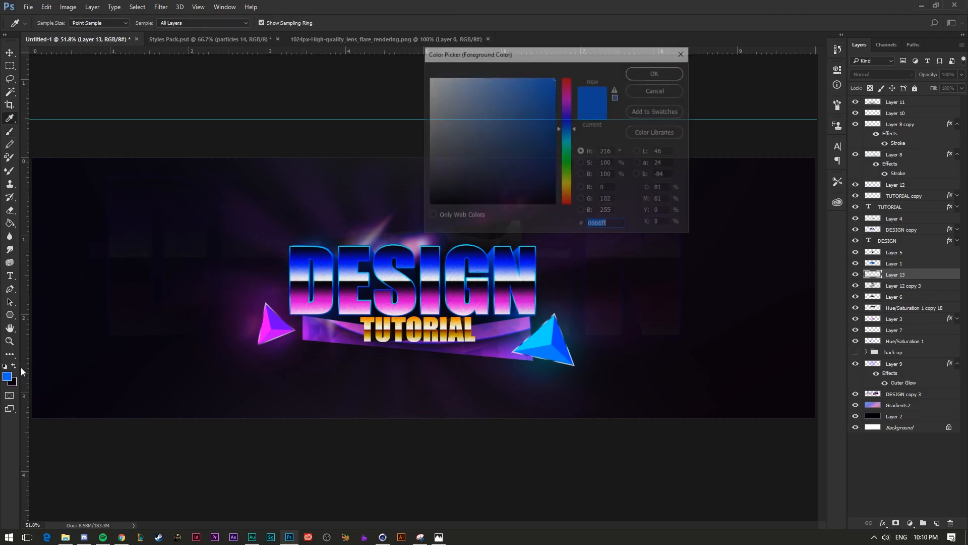
{"action": "left_click", "coordinate": [567, 104]}
{"action": "left_click", "coordinate": [657, 72]}
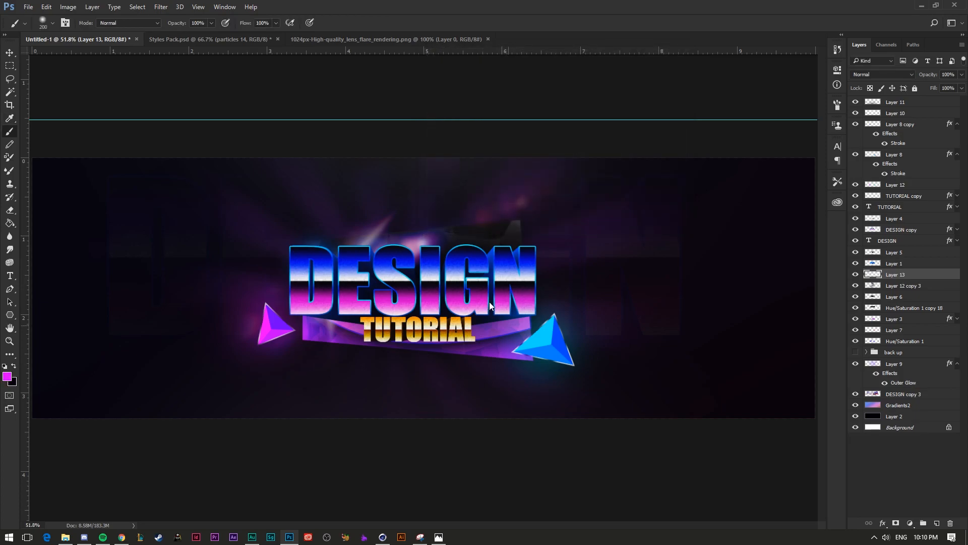